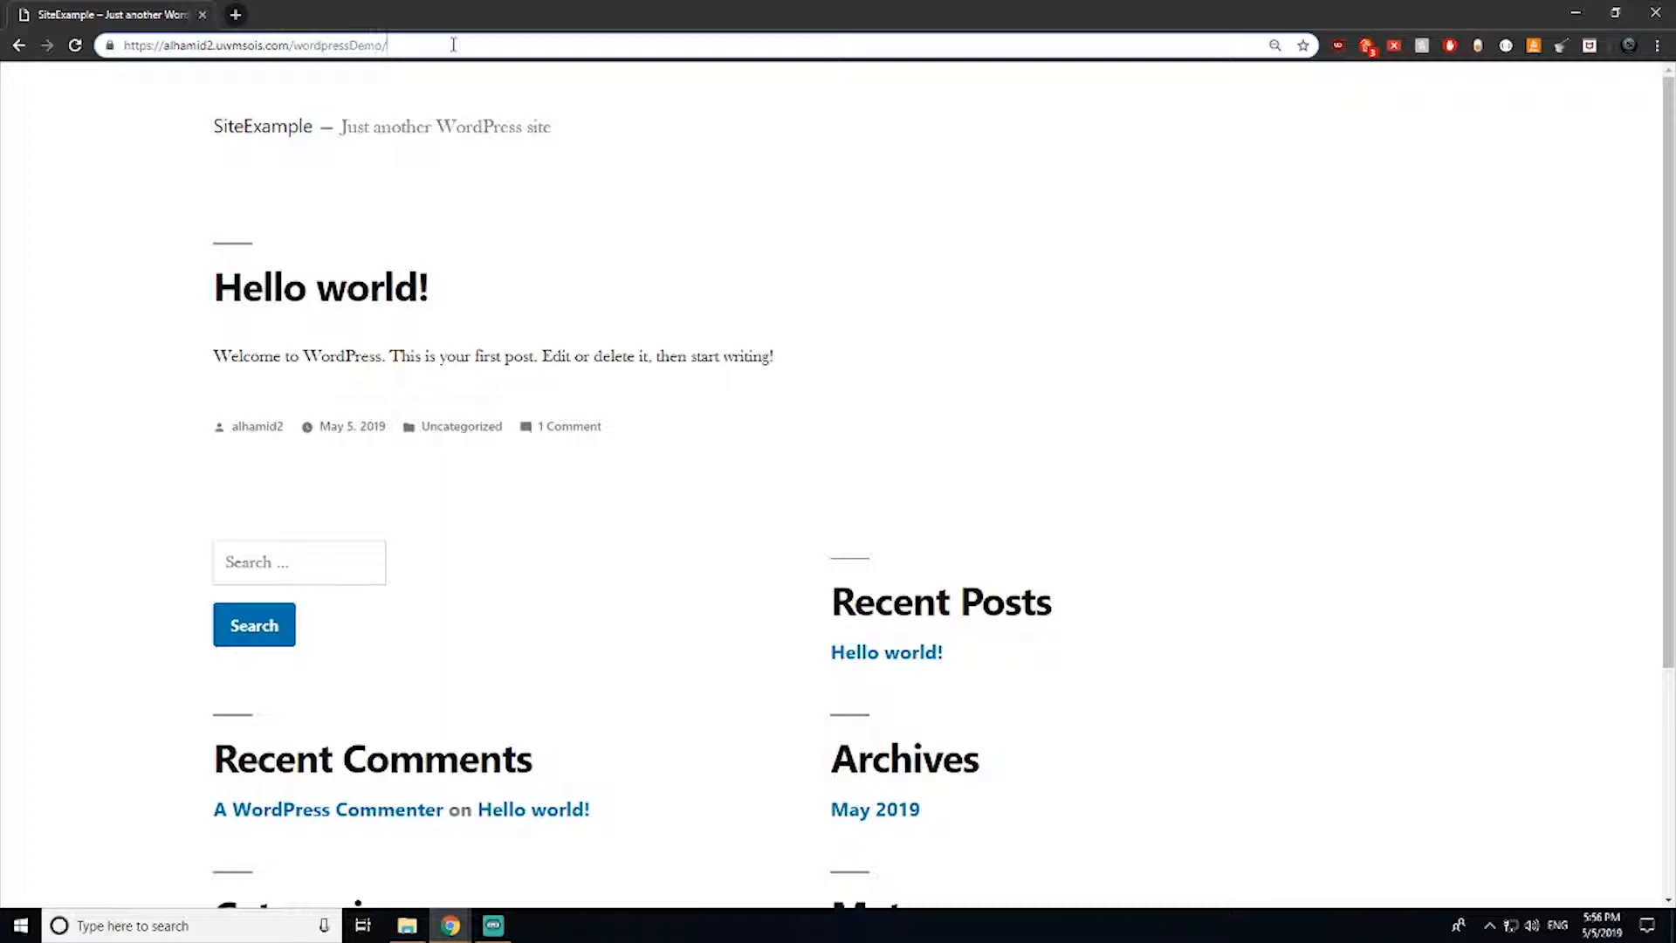
Step: Open the WordPress site's login page by adding wp-admin to the site address
text(-adim)
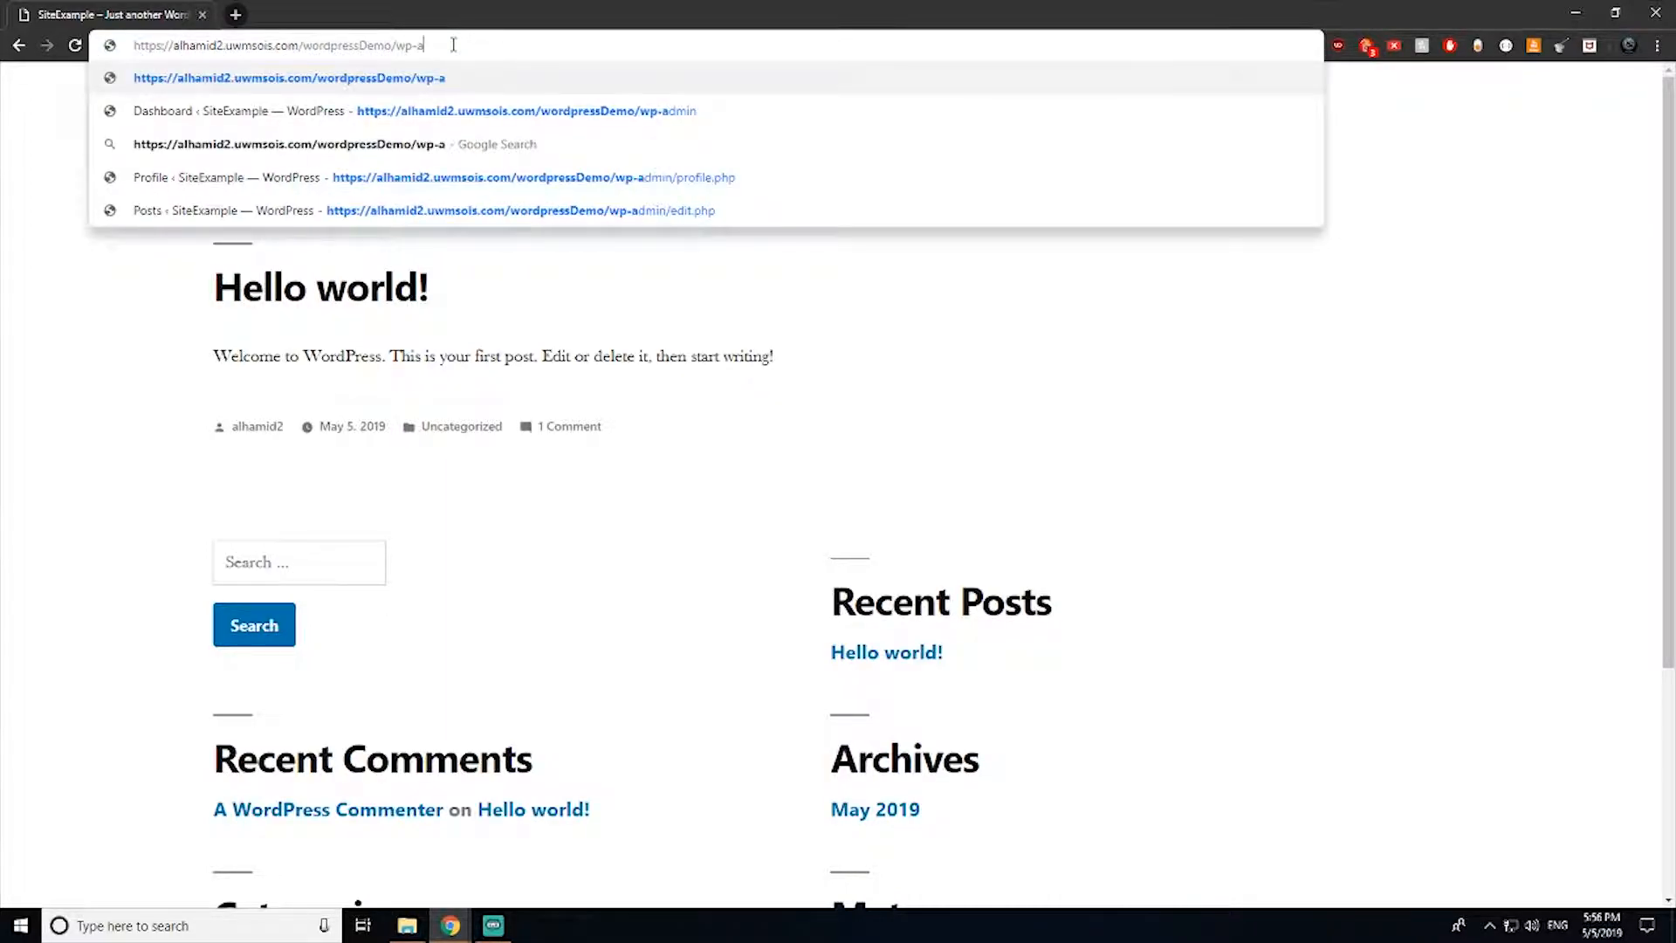
key(BackSpace)
key(BackSpace)
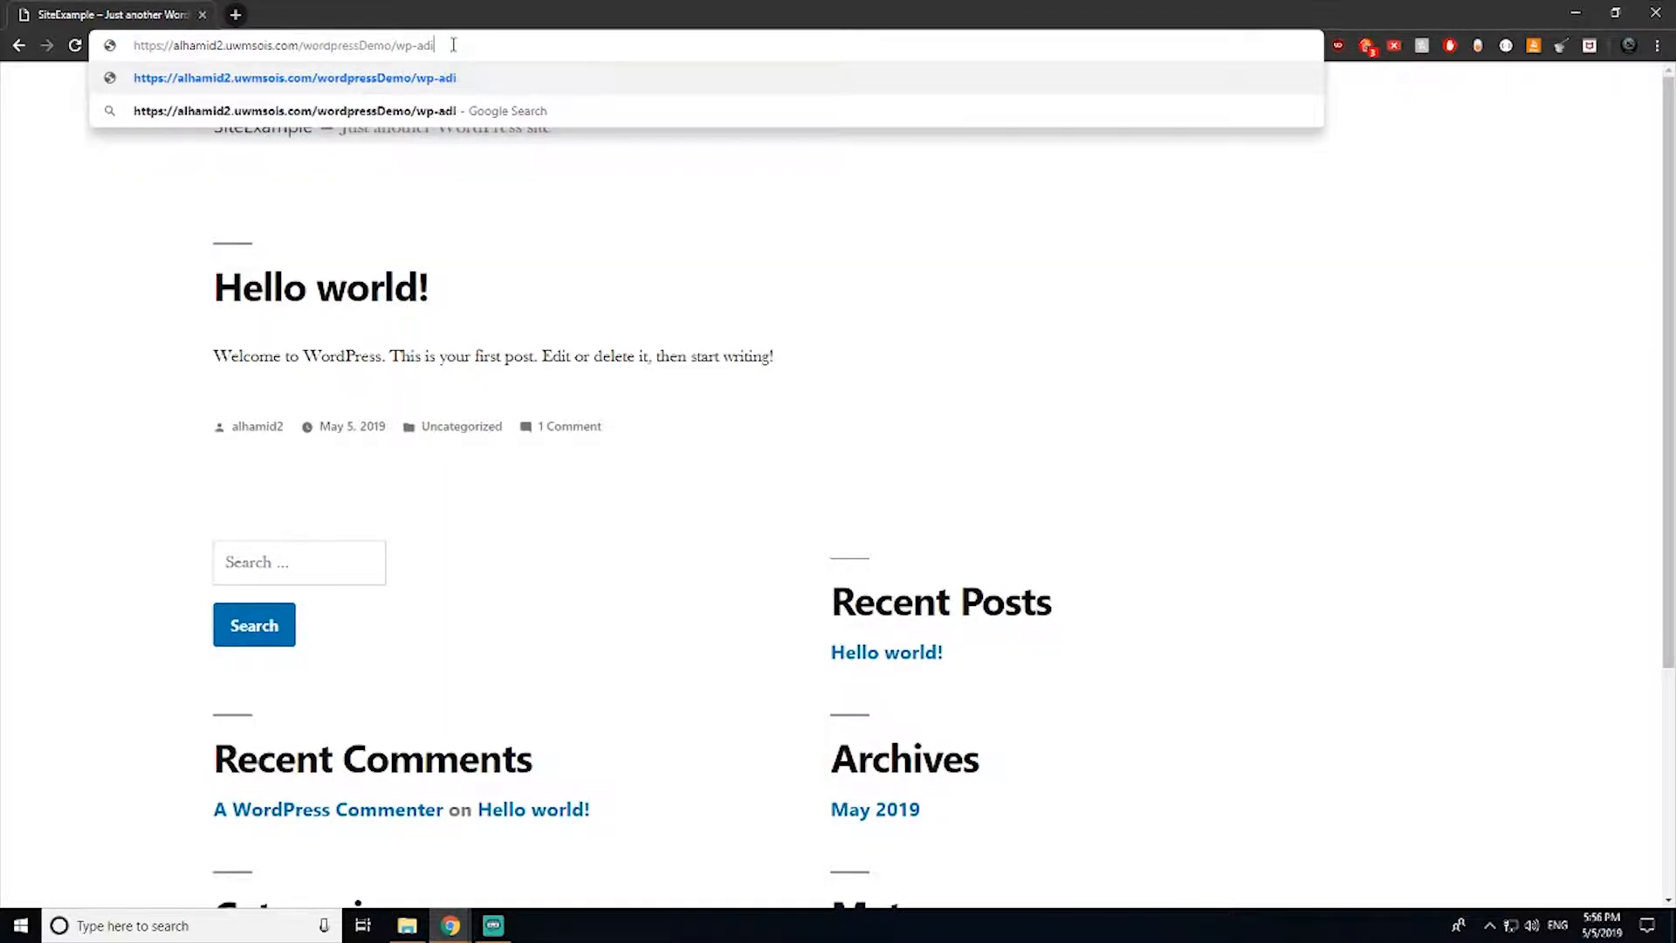
text(min)
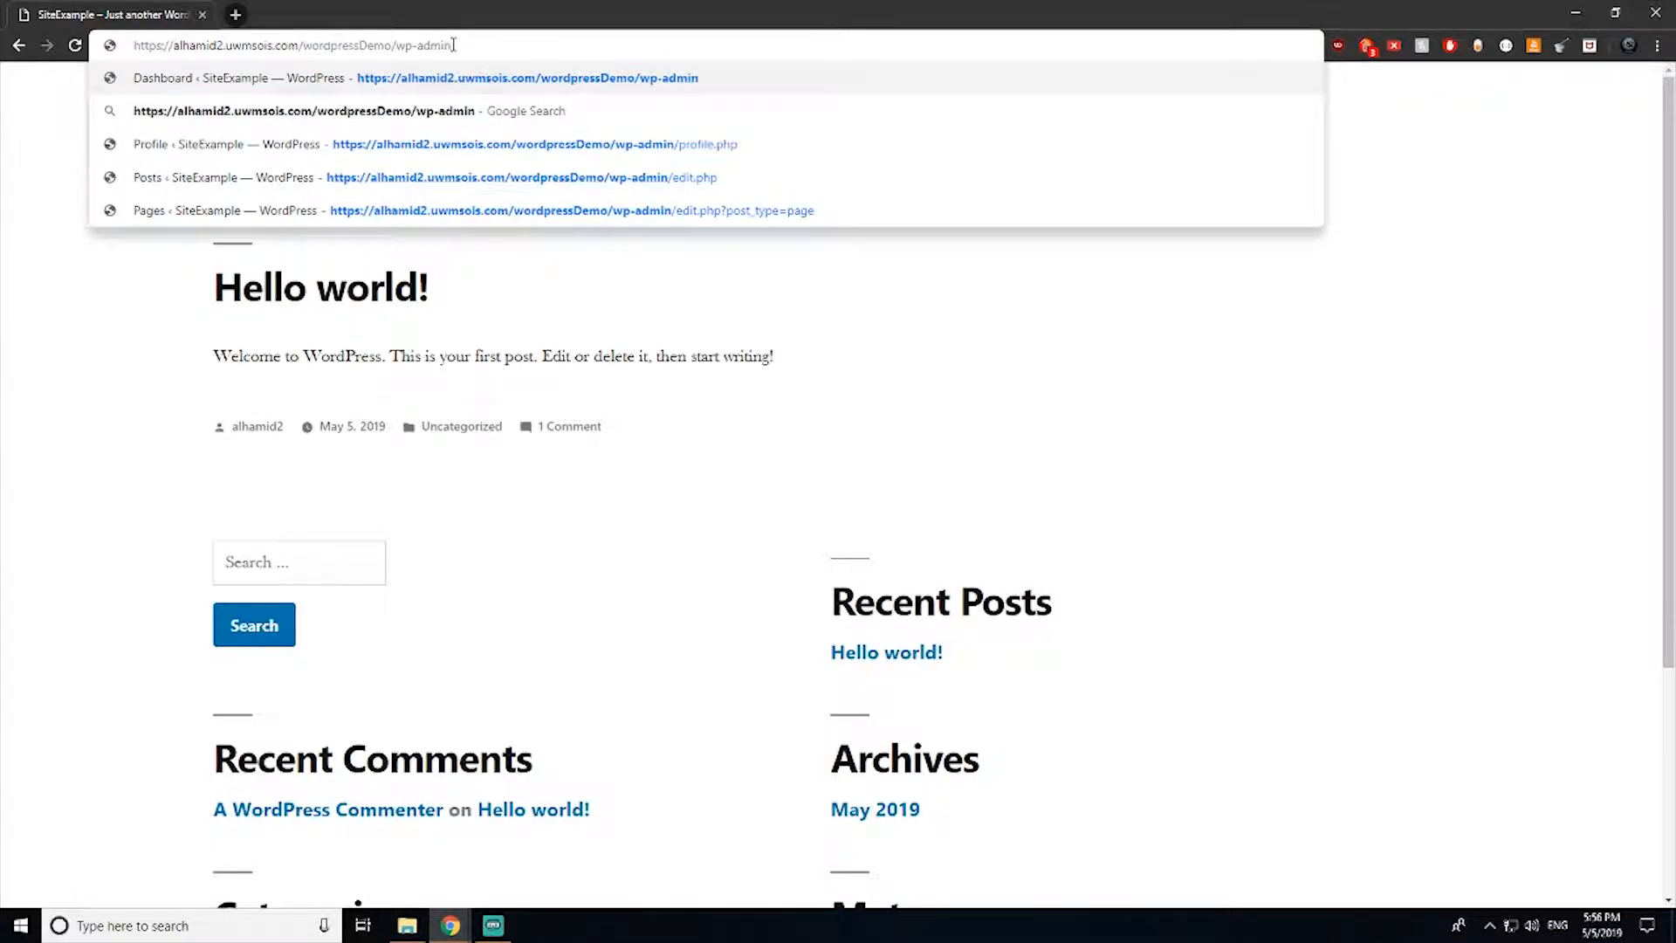
key(Return)
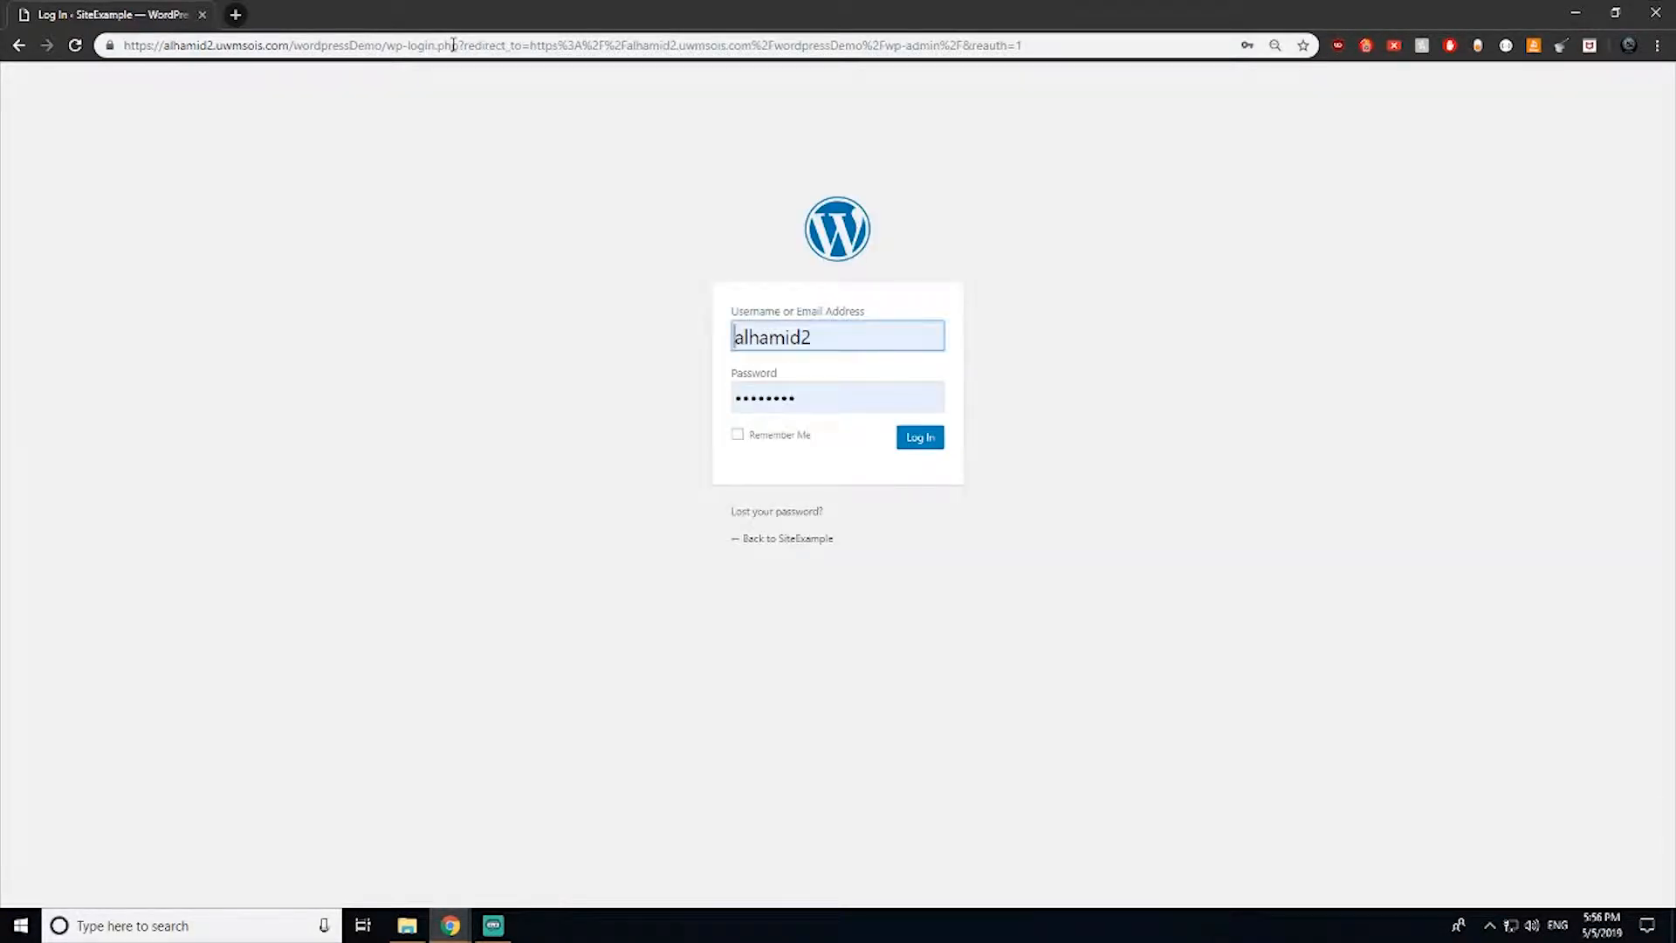
click(1085, 254)
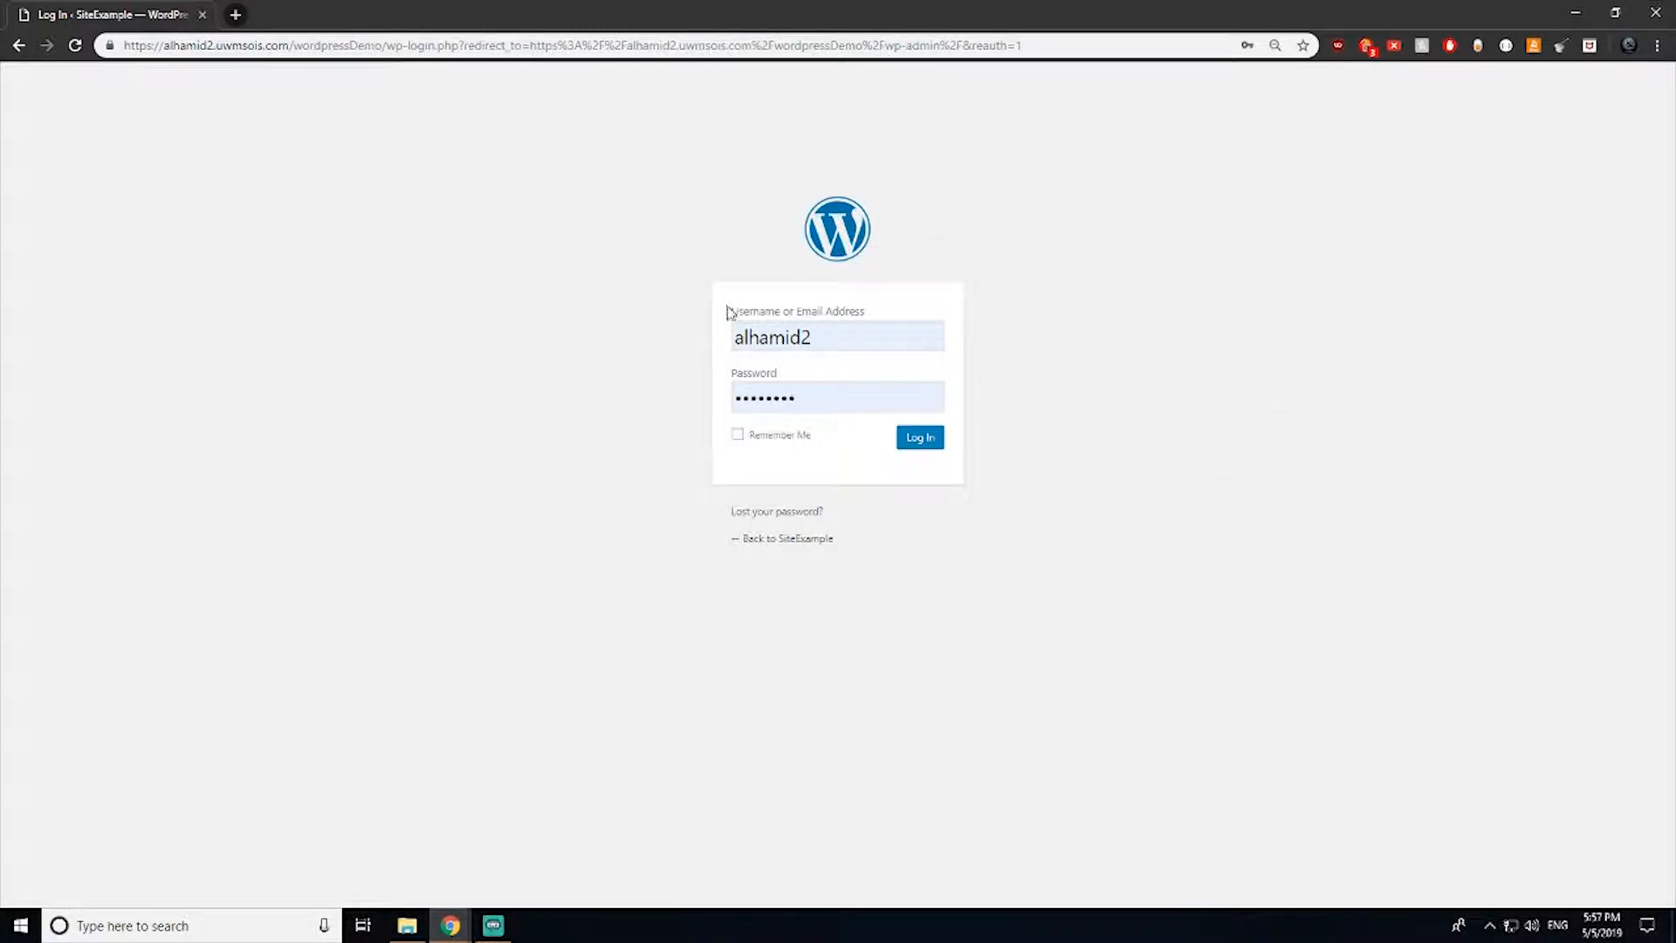
drag(727, 311, 853, 314)
click(1066, 339)
click(765, 373)
click(1135, 389)
double_click(828, 349)
click(1128, 329)
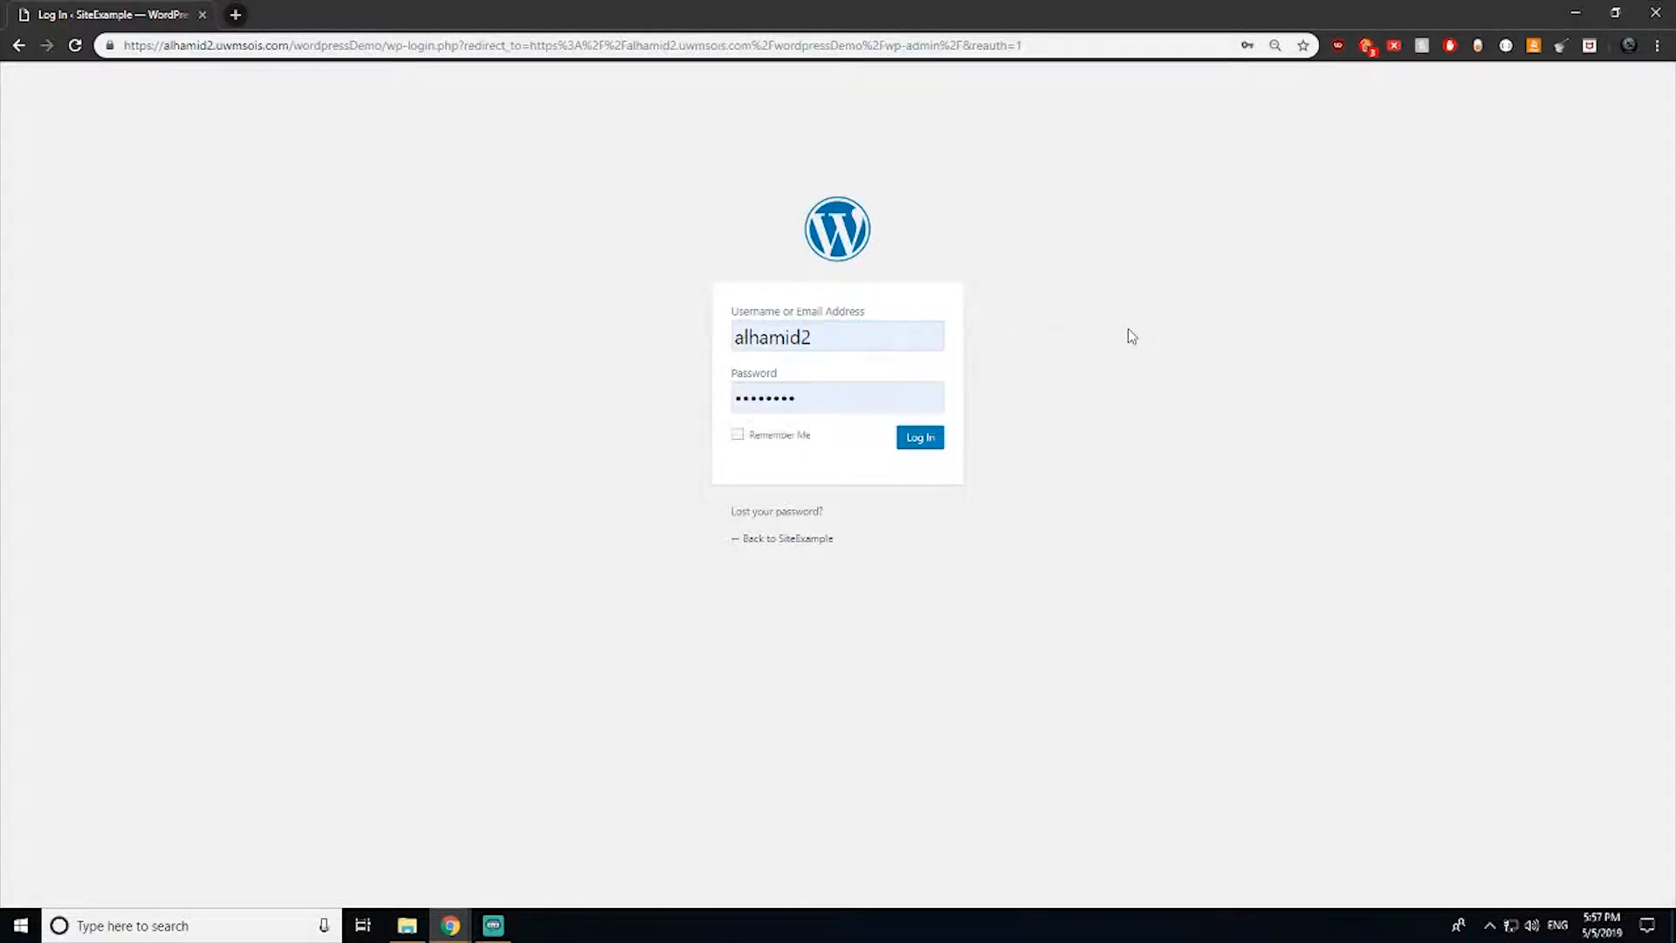
Step: Log in to the site's admin dashboard with the prefilled username and password
click(936, 438)
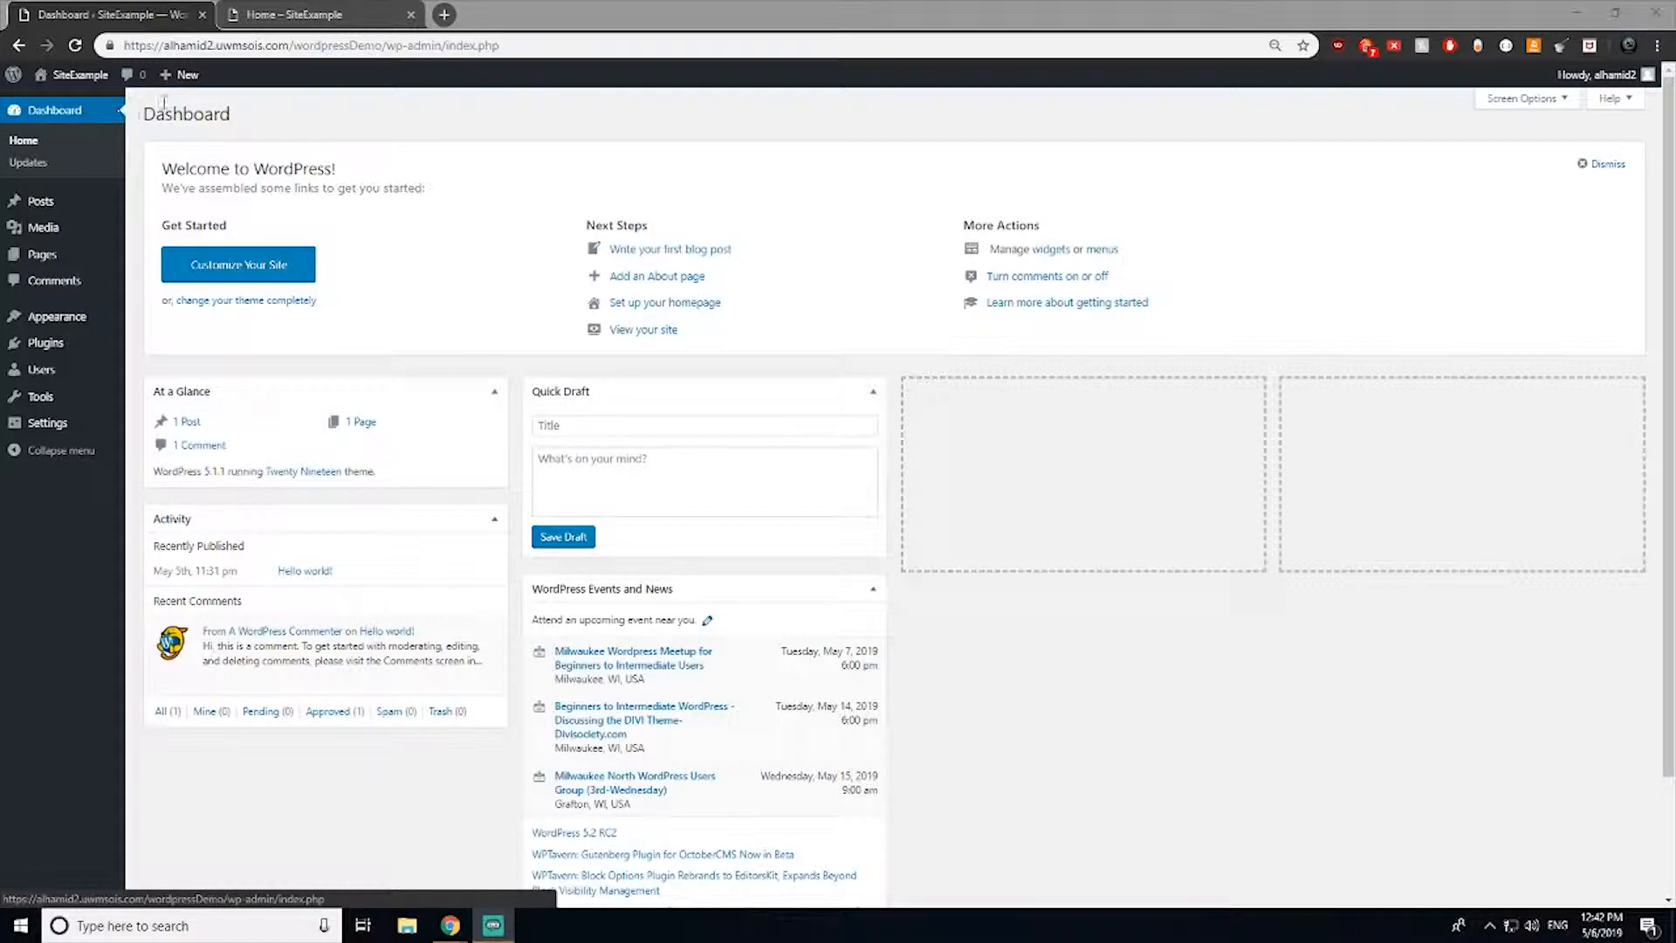
Step: Create a new page titled "Home" and publish it
mouse_move(199, 84)
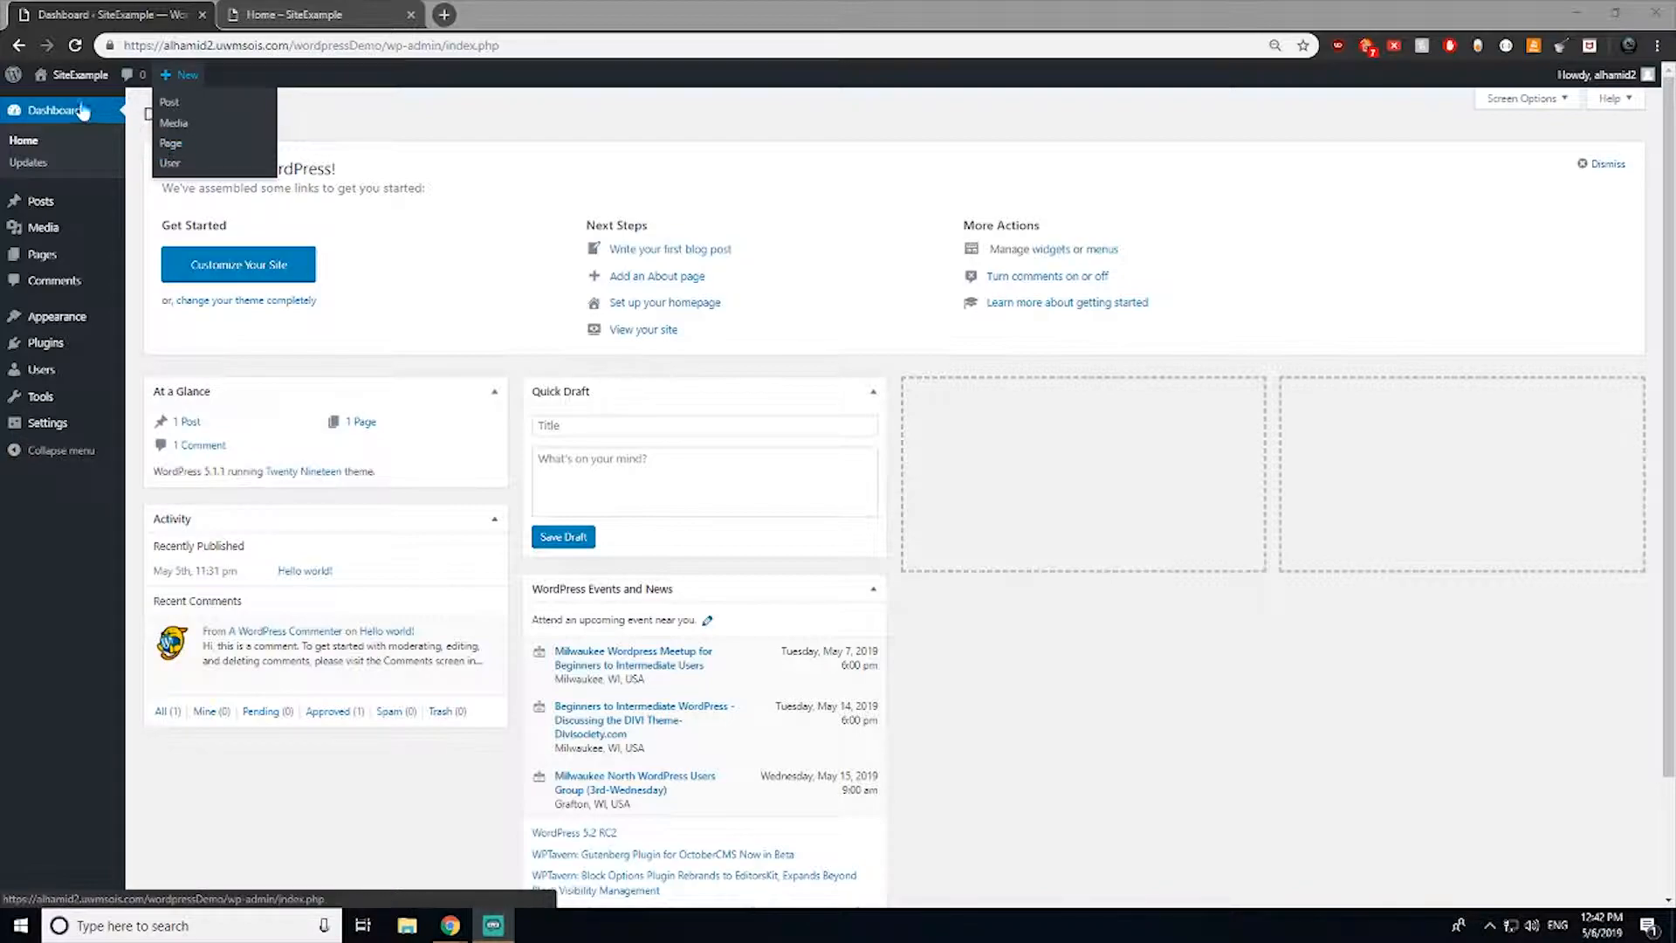
mouse_move(32, 262)
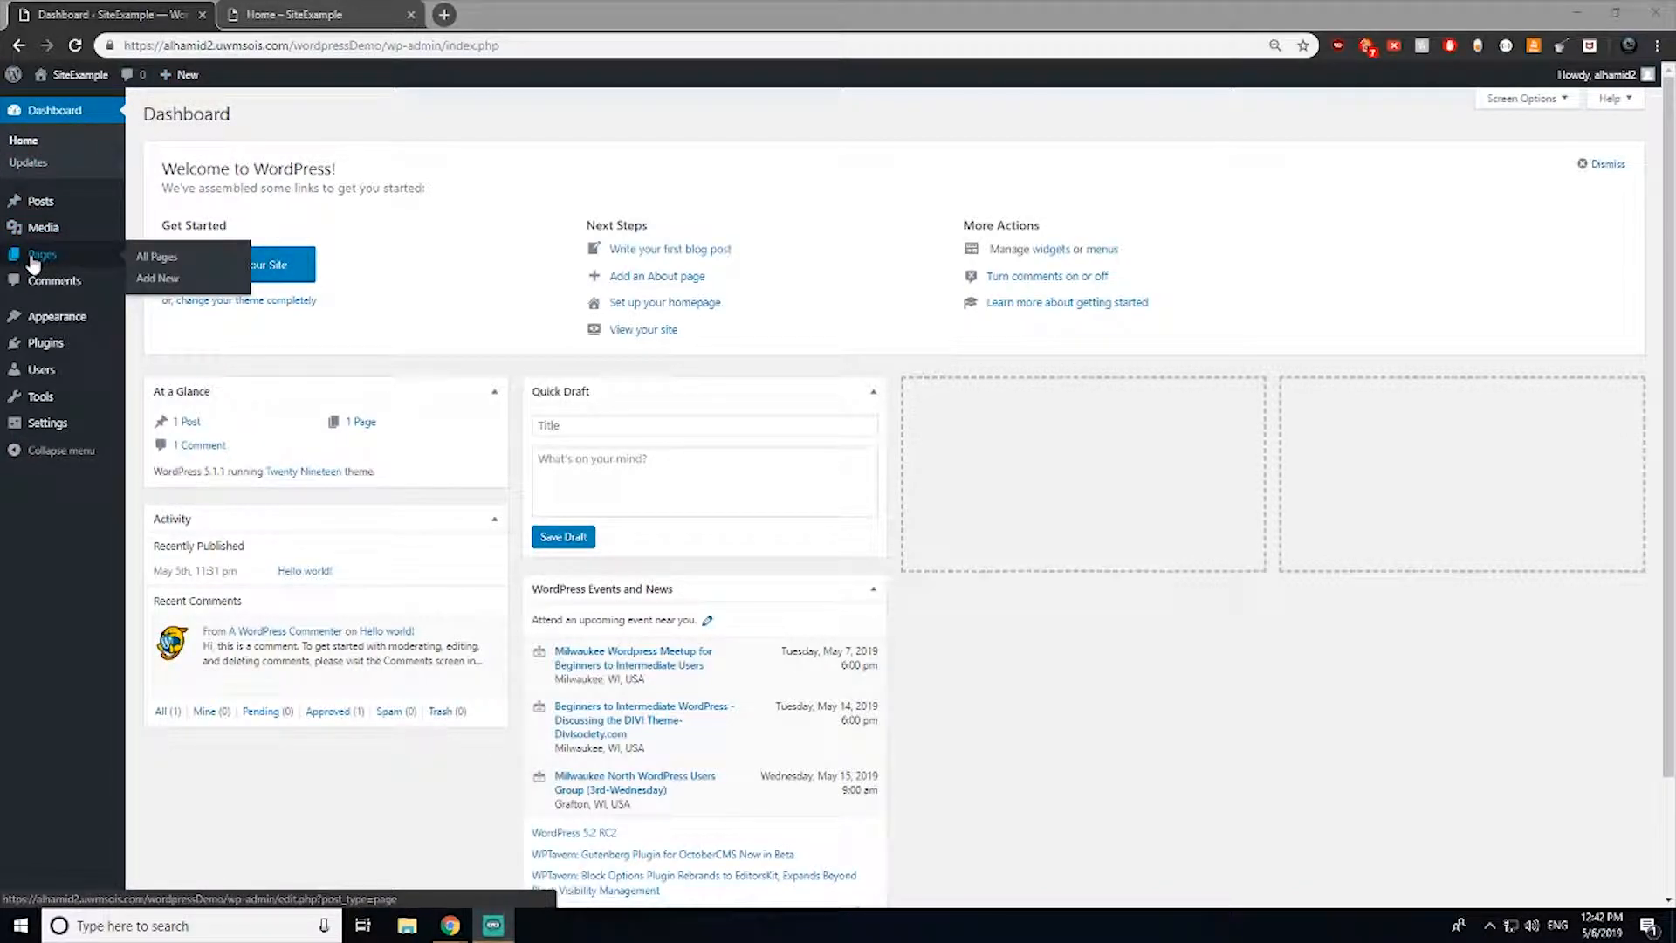
click(161, 281)
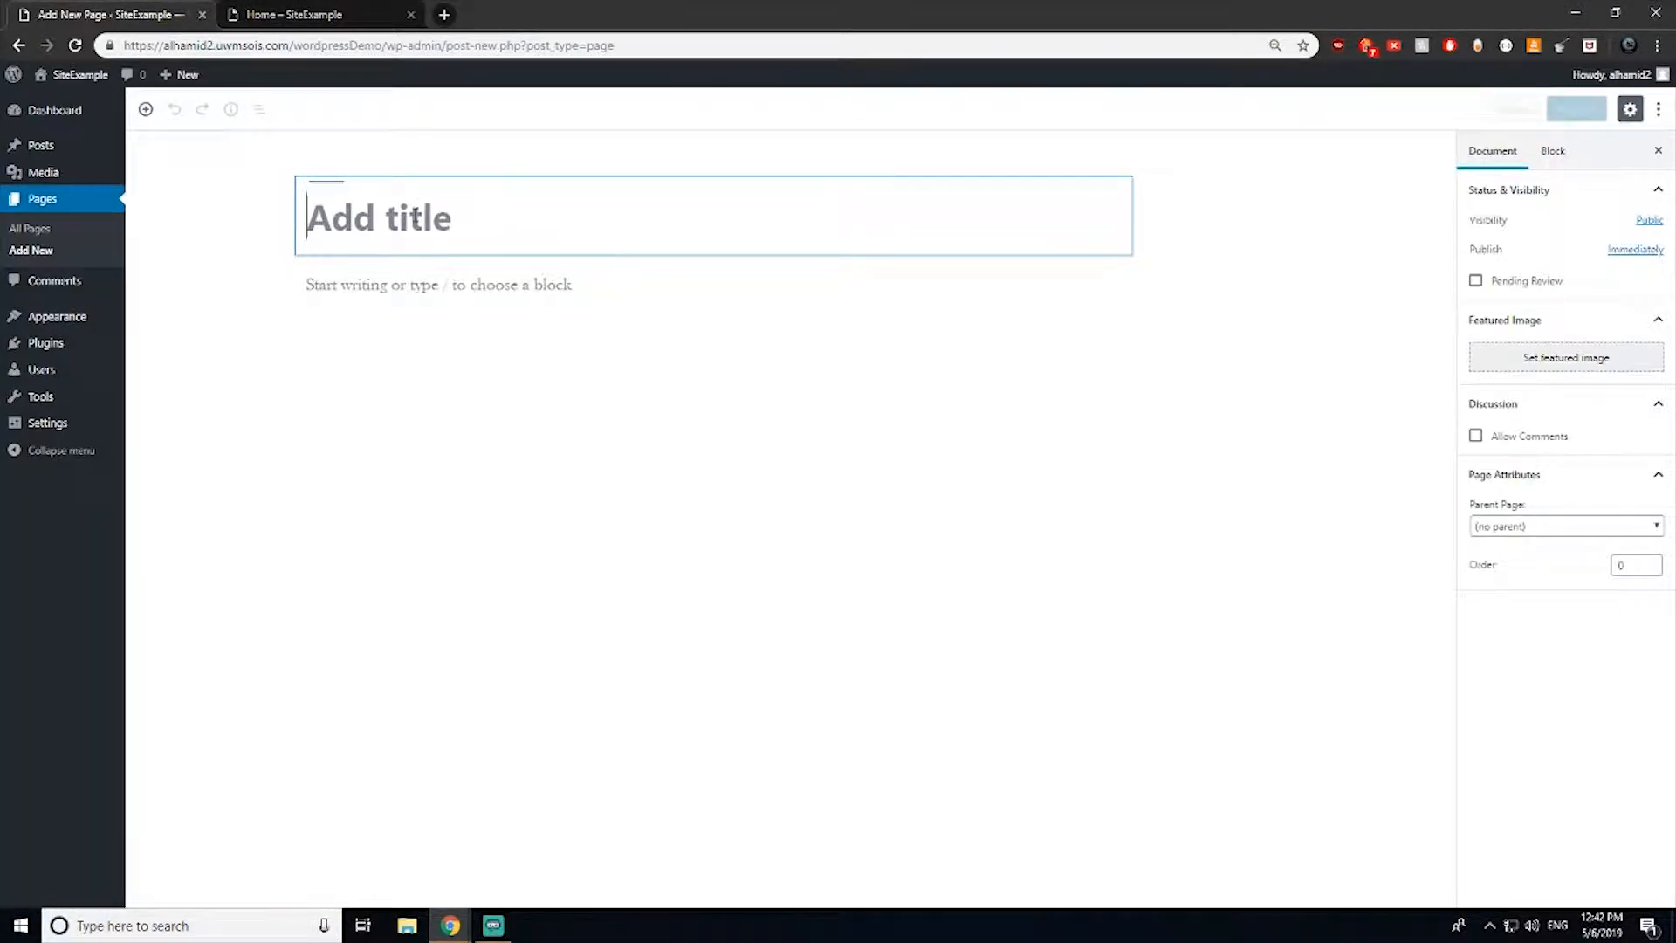
text(Home)
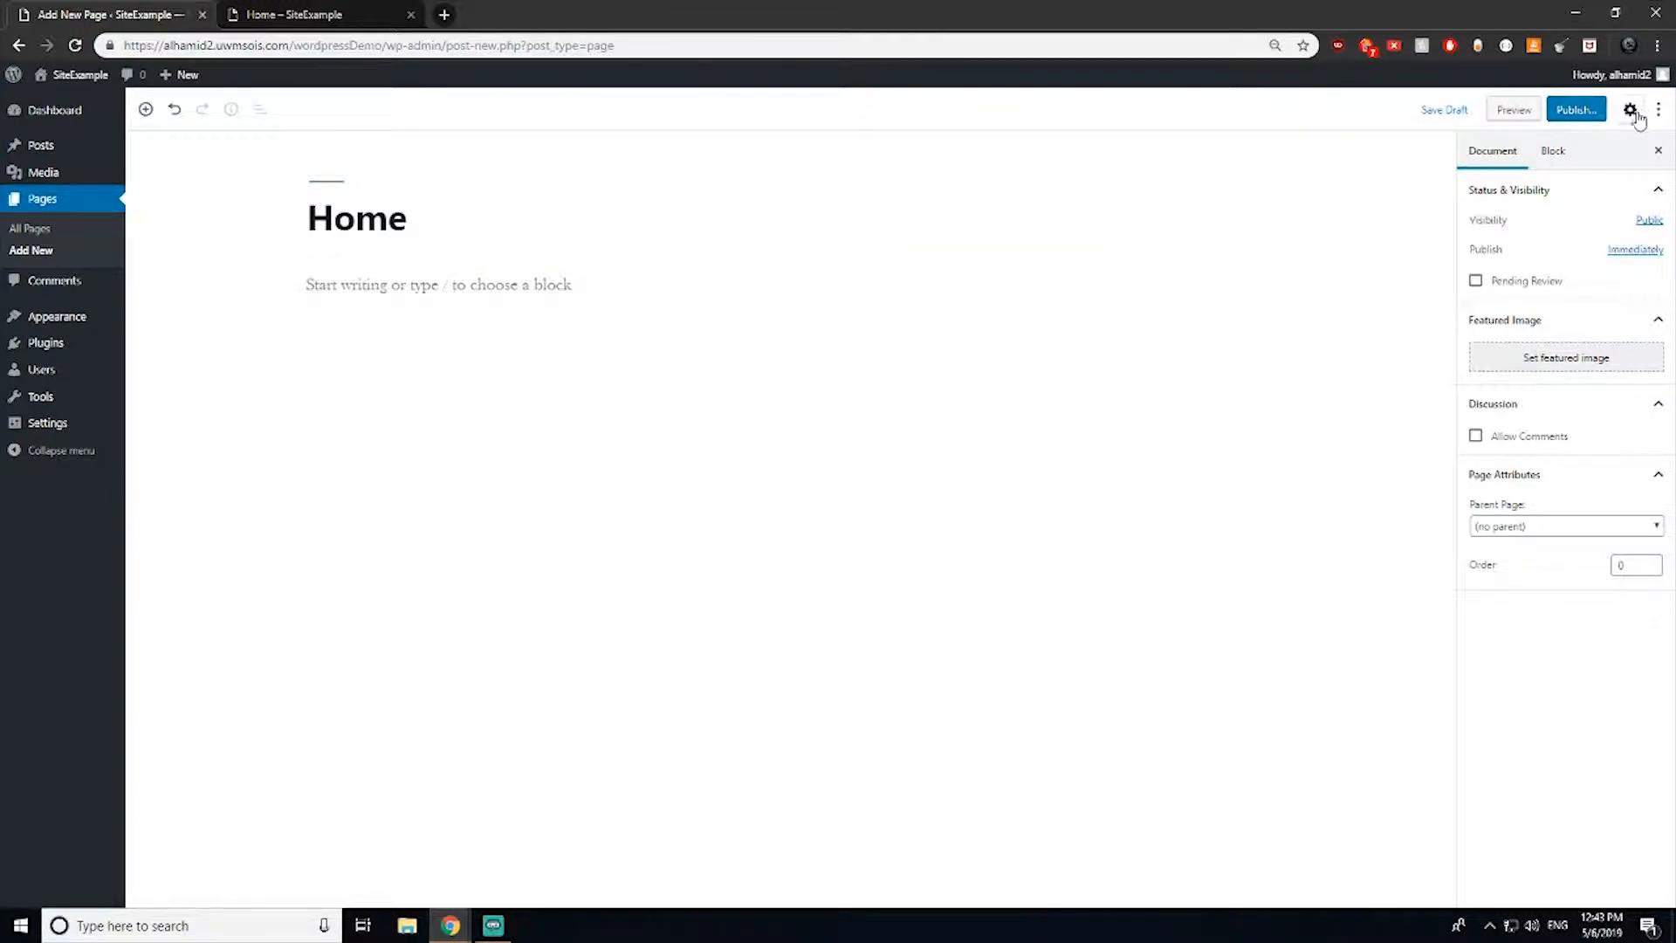
click(1574, 112)
click(1578, 111)
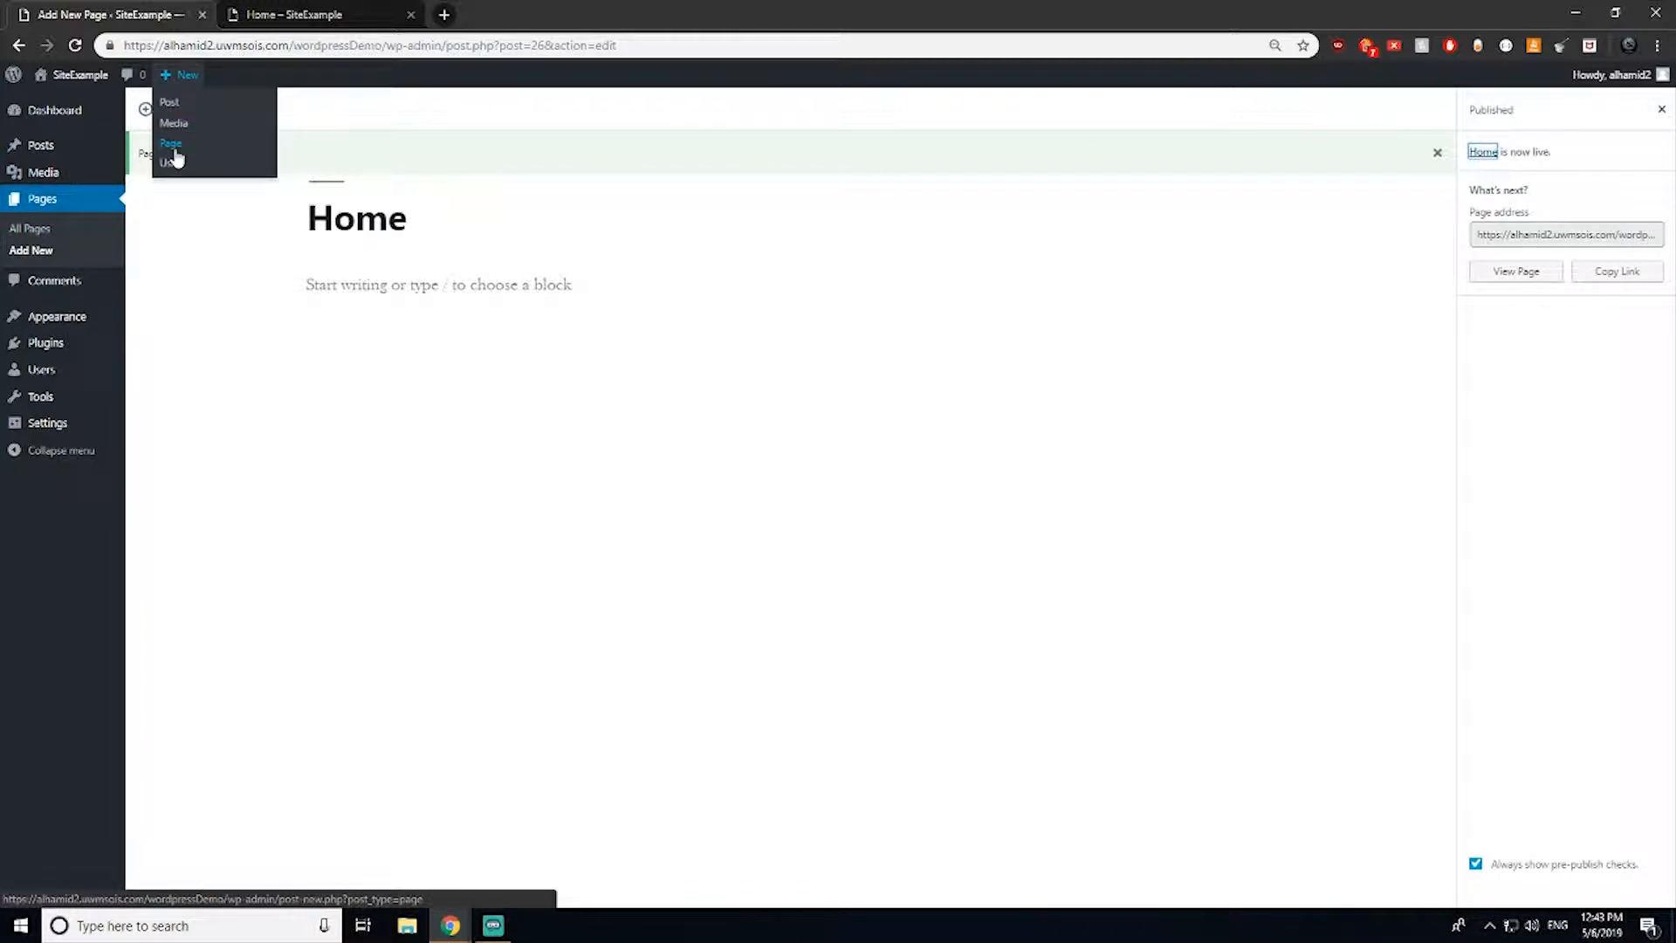
Step: Add another page titled "Blog" and publish it
click(175, 147)
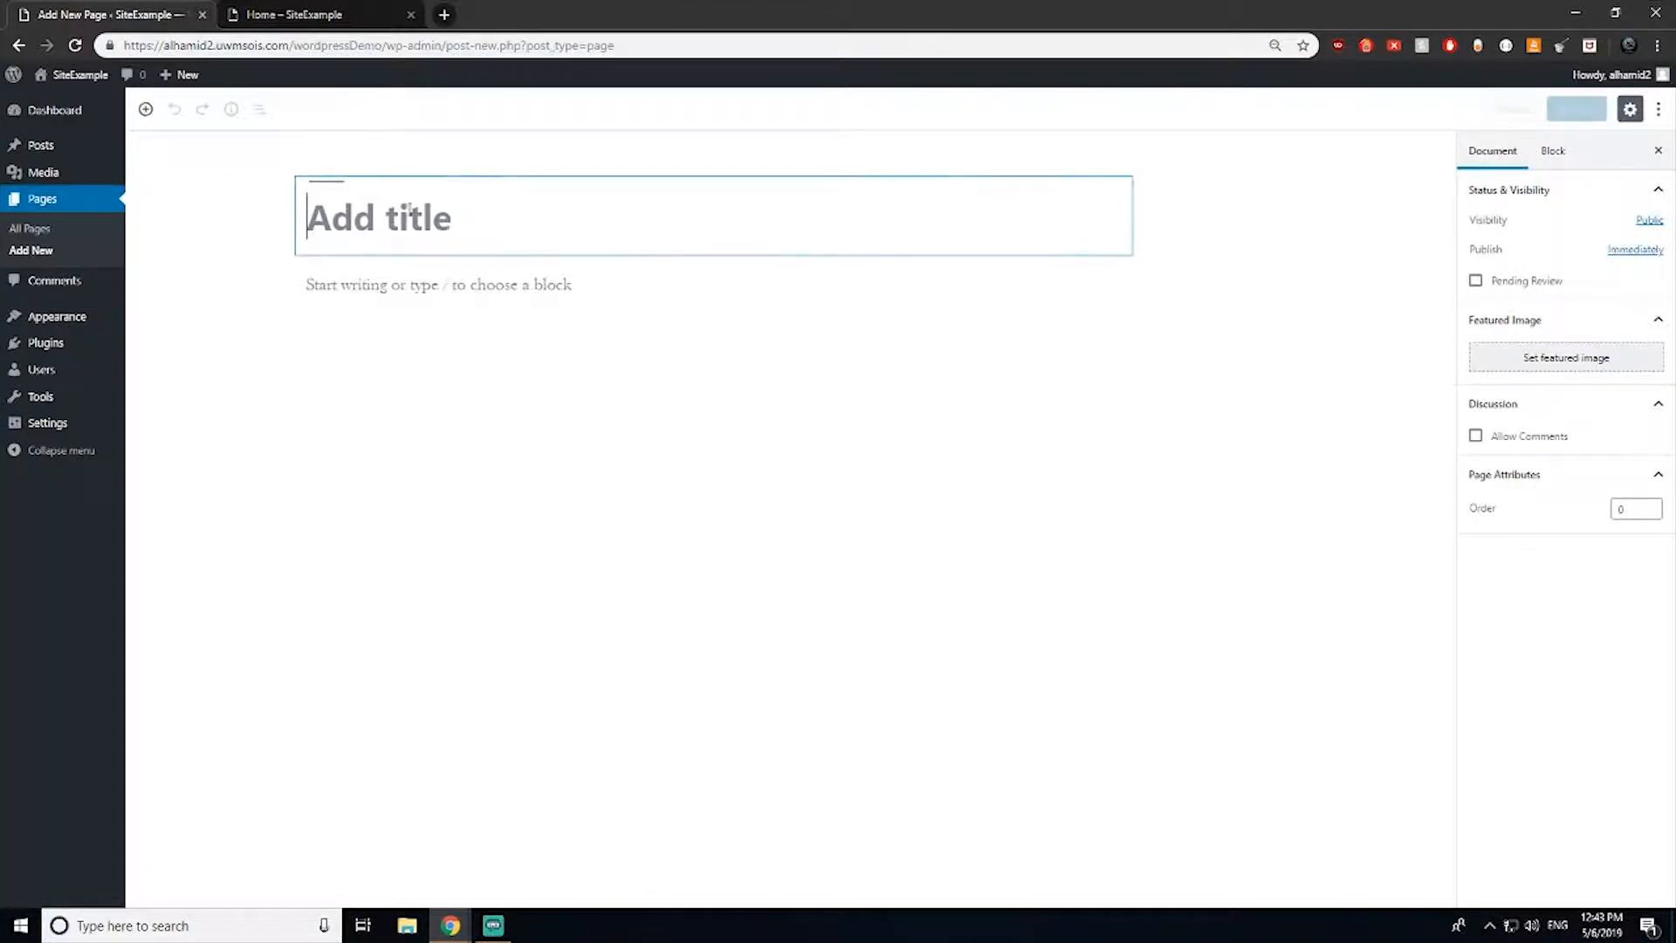
text(Blog)
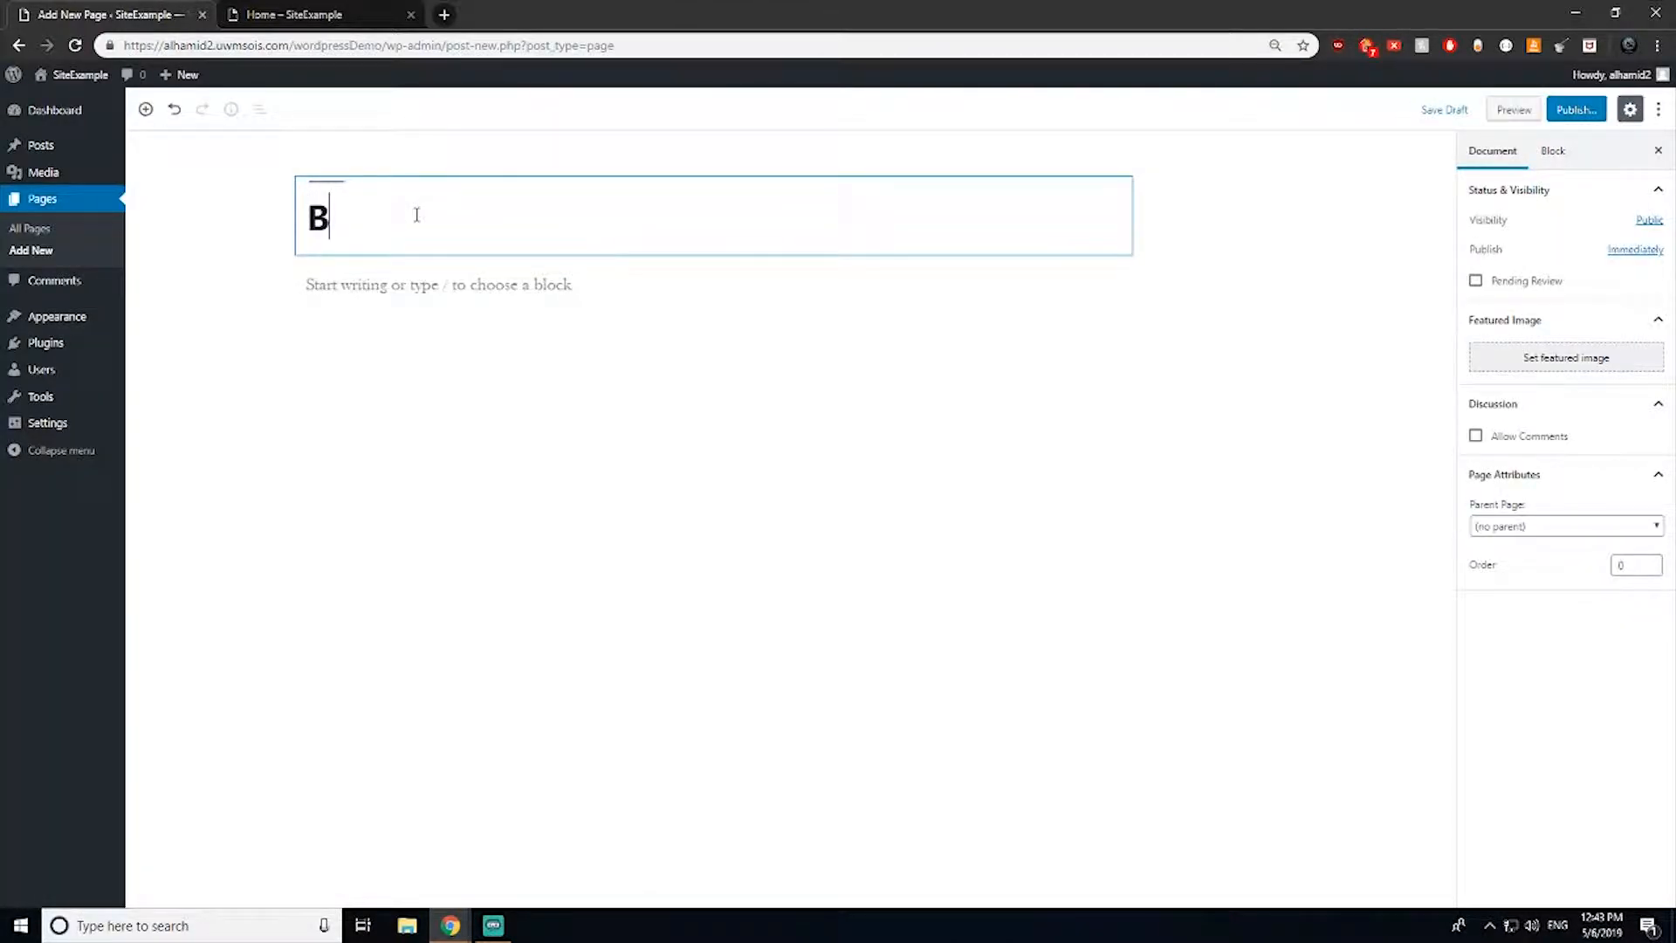
click(1576, 109)
click(1571, 109)
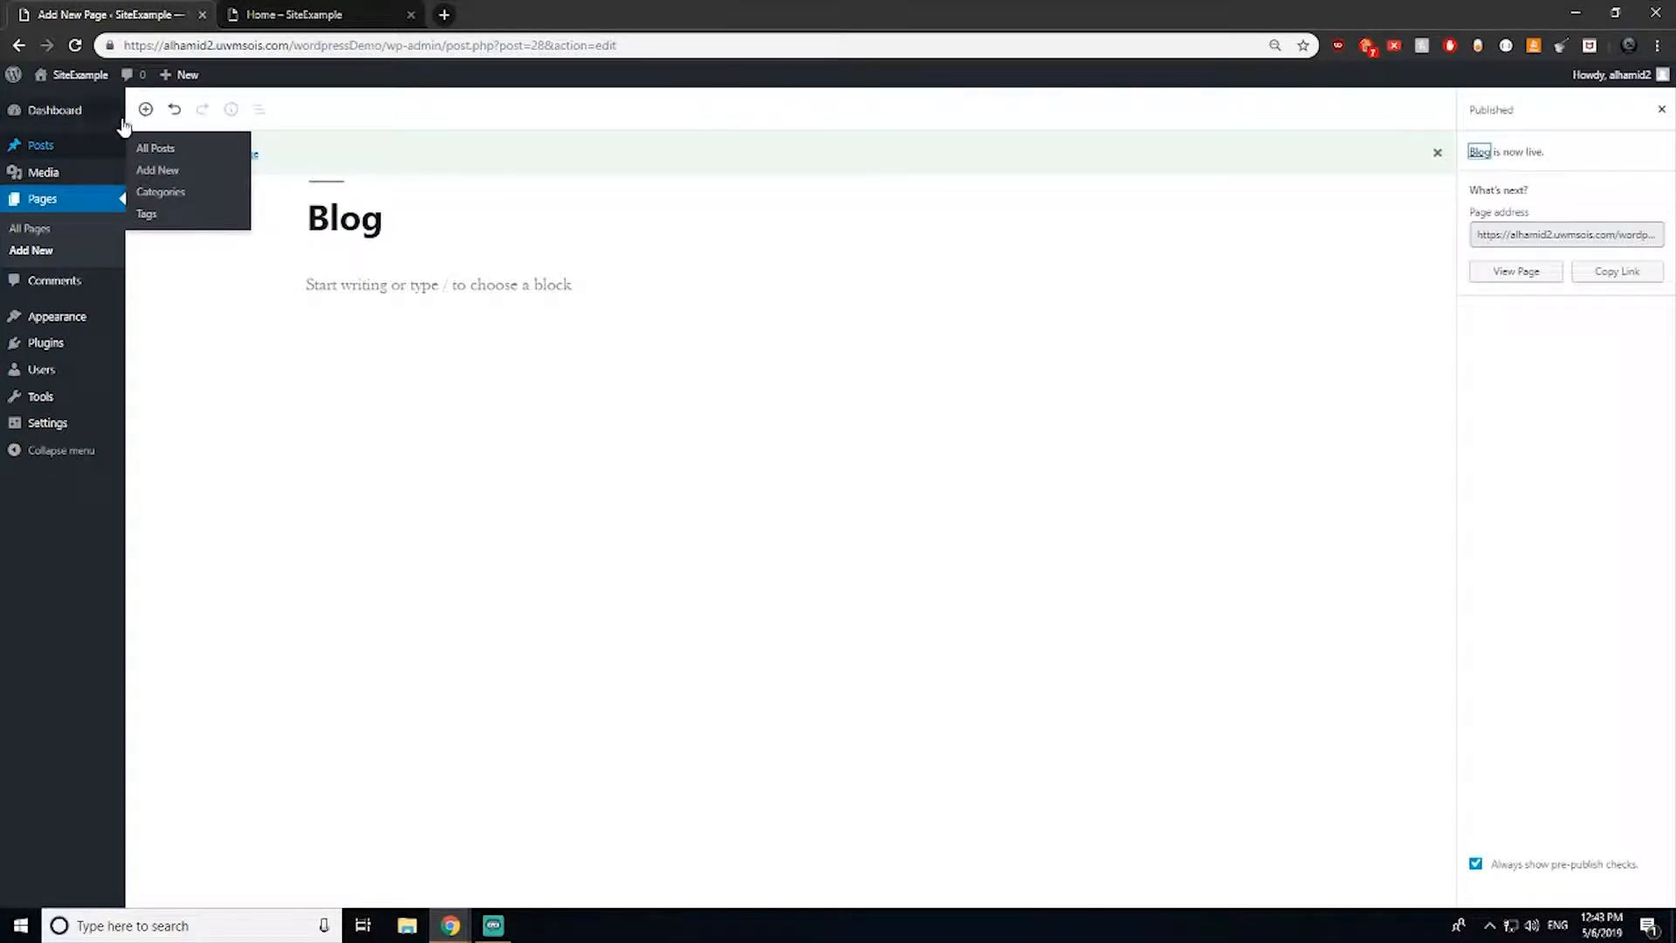
Step: Add a third page titled "About us" and publish it
mouse_move(179, 74)
click(177, 146)
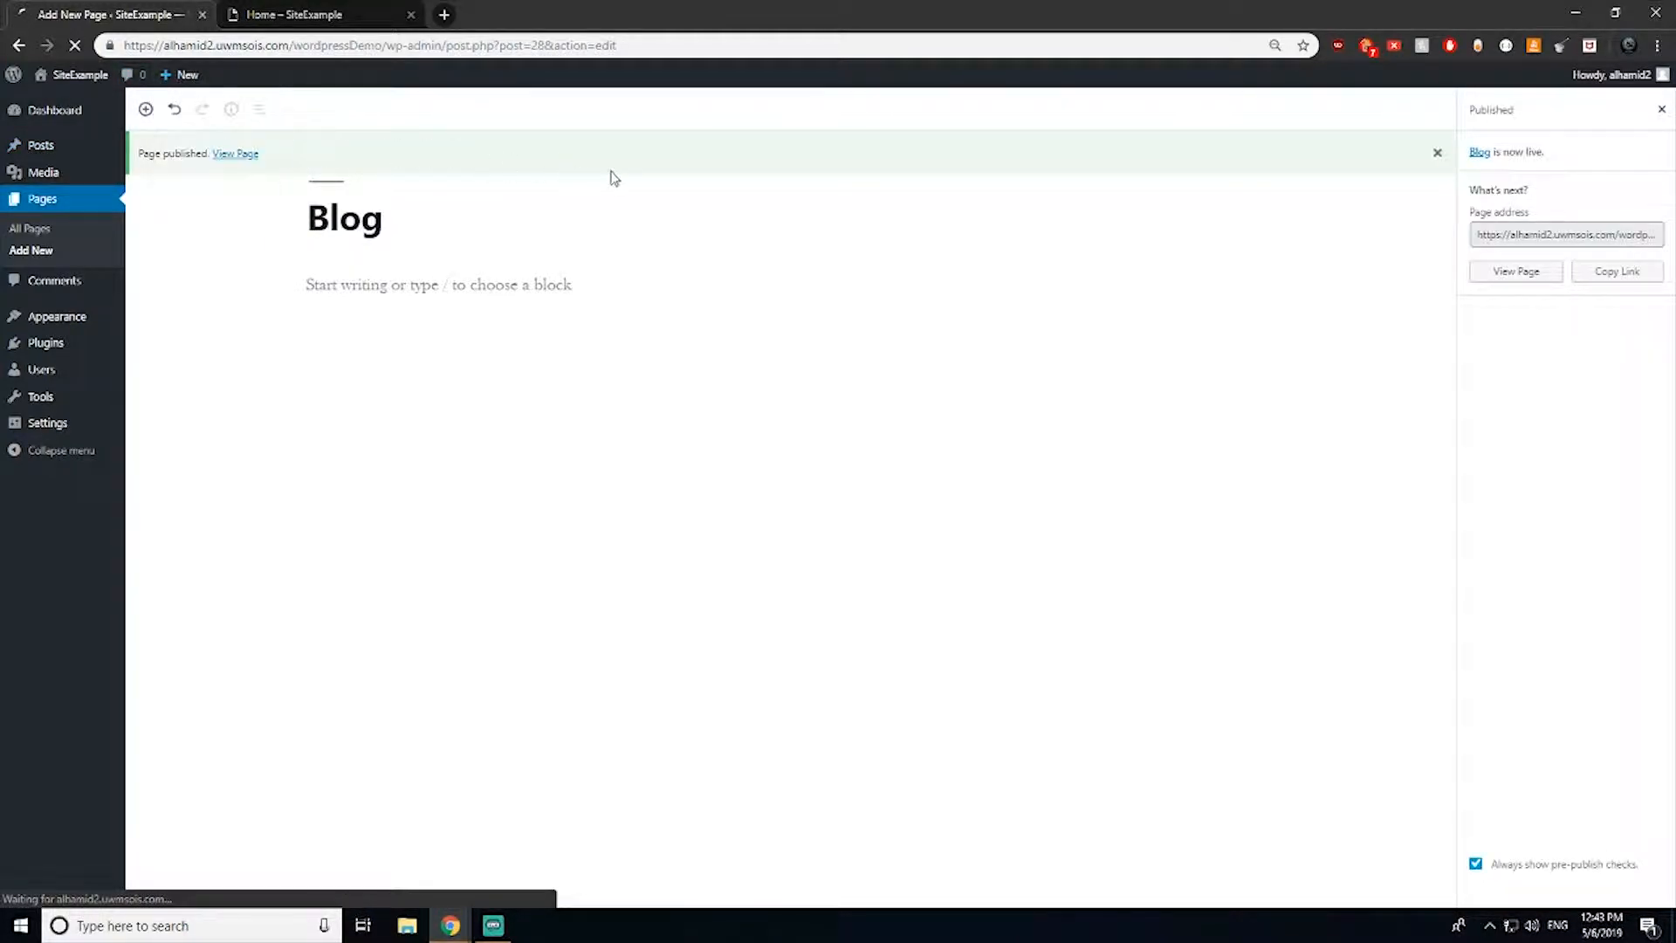
text(About us)
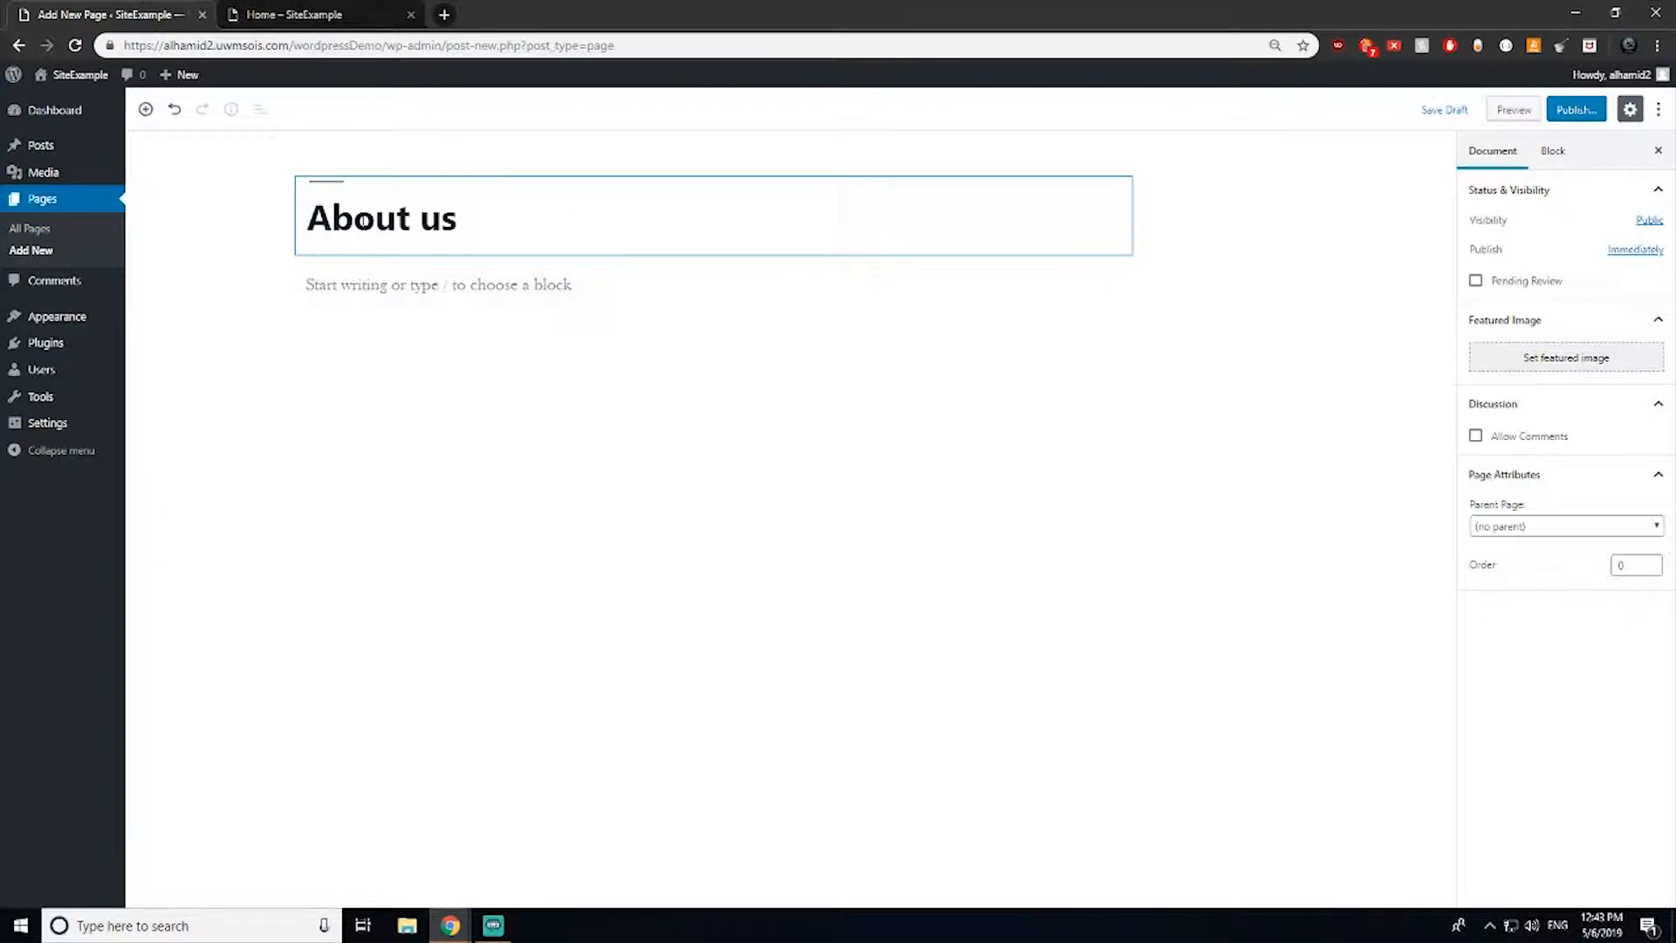
click(1575, 110)
click(1580, 115)
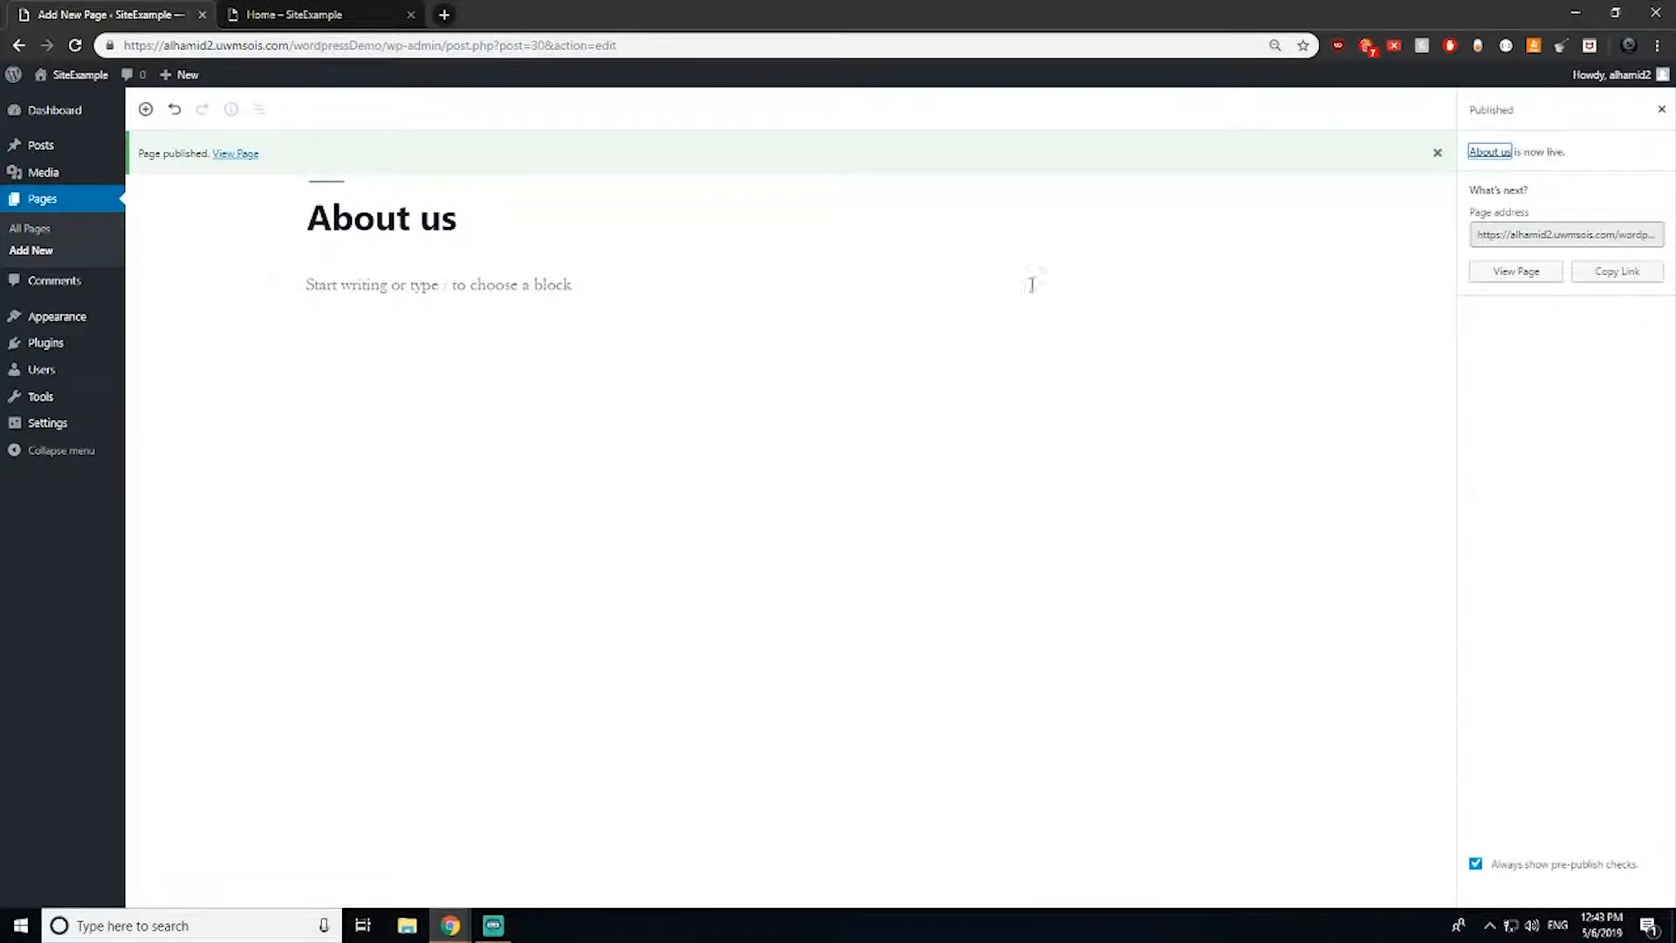
Step: Reload the live Home page to check its header for navigation links, and return to the page editor
mouse_move(44, 403)
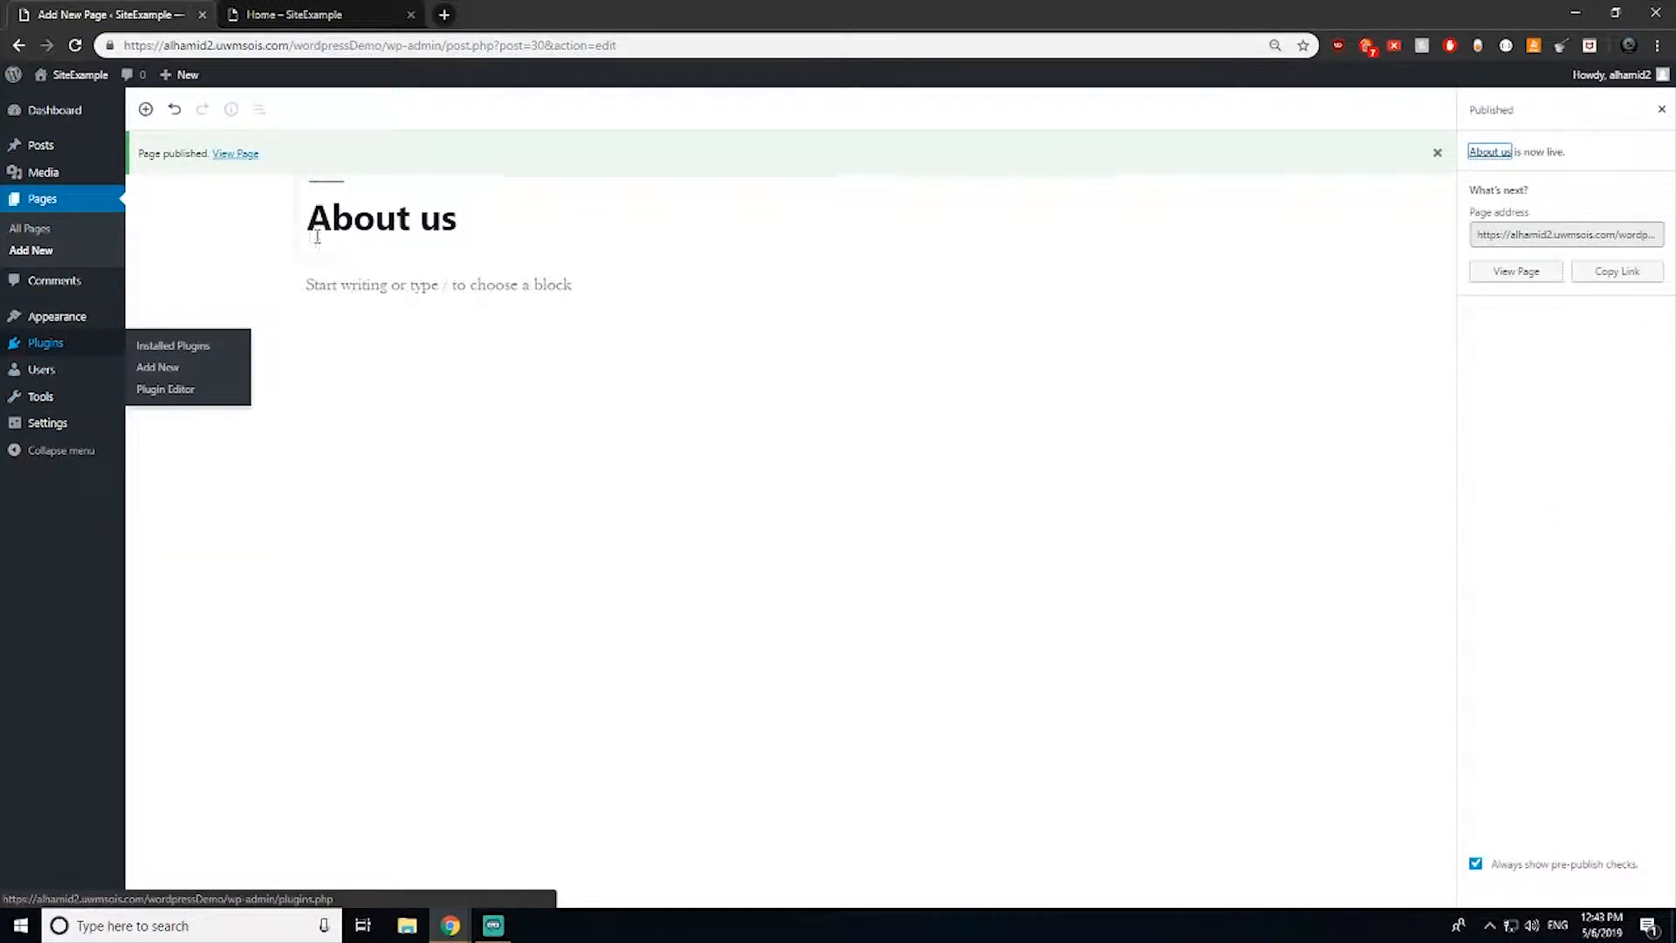
click(269, 12)
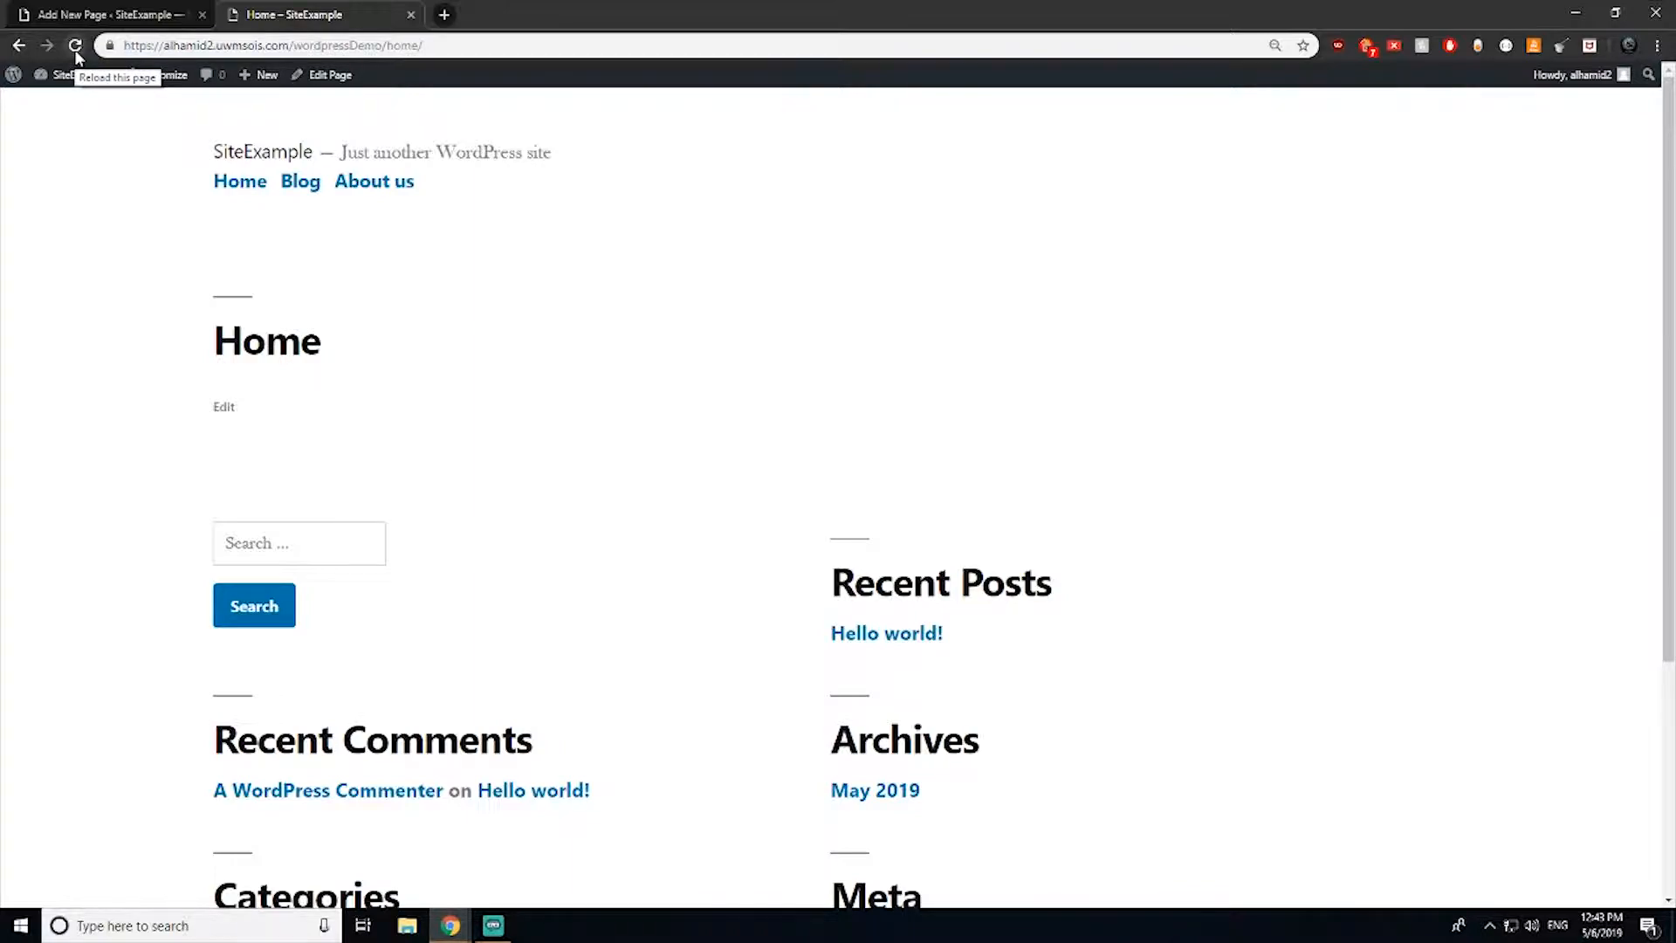
click(76, 52)
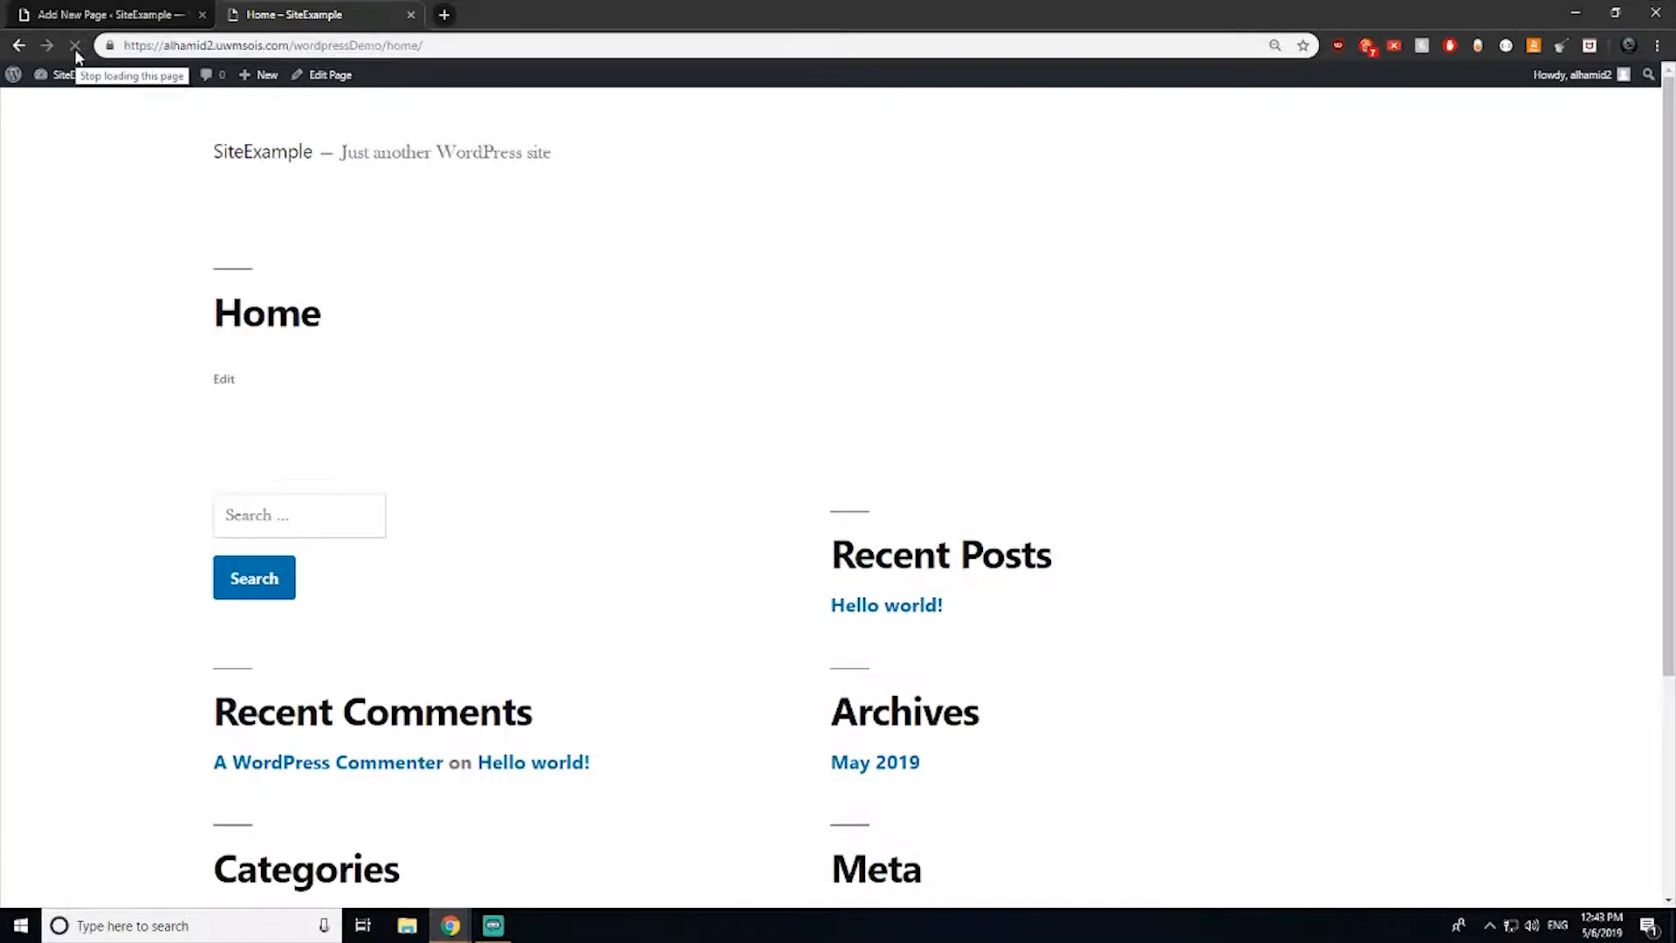
click(87, 14)
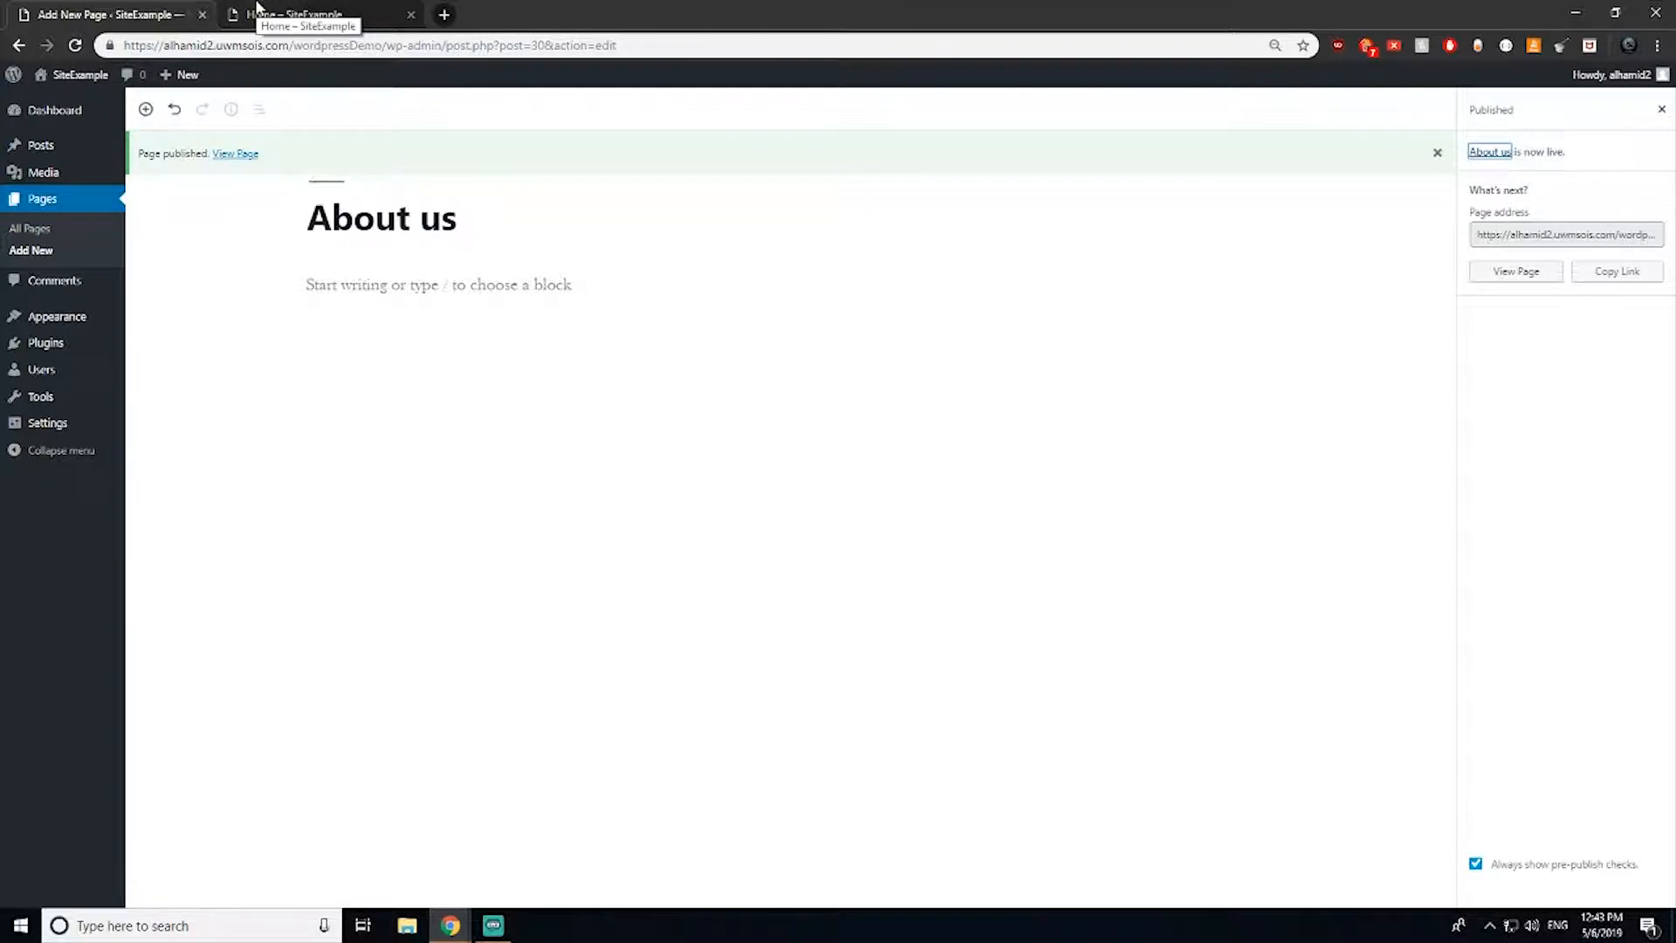
click(255, 7)
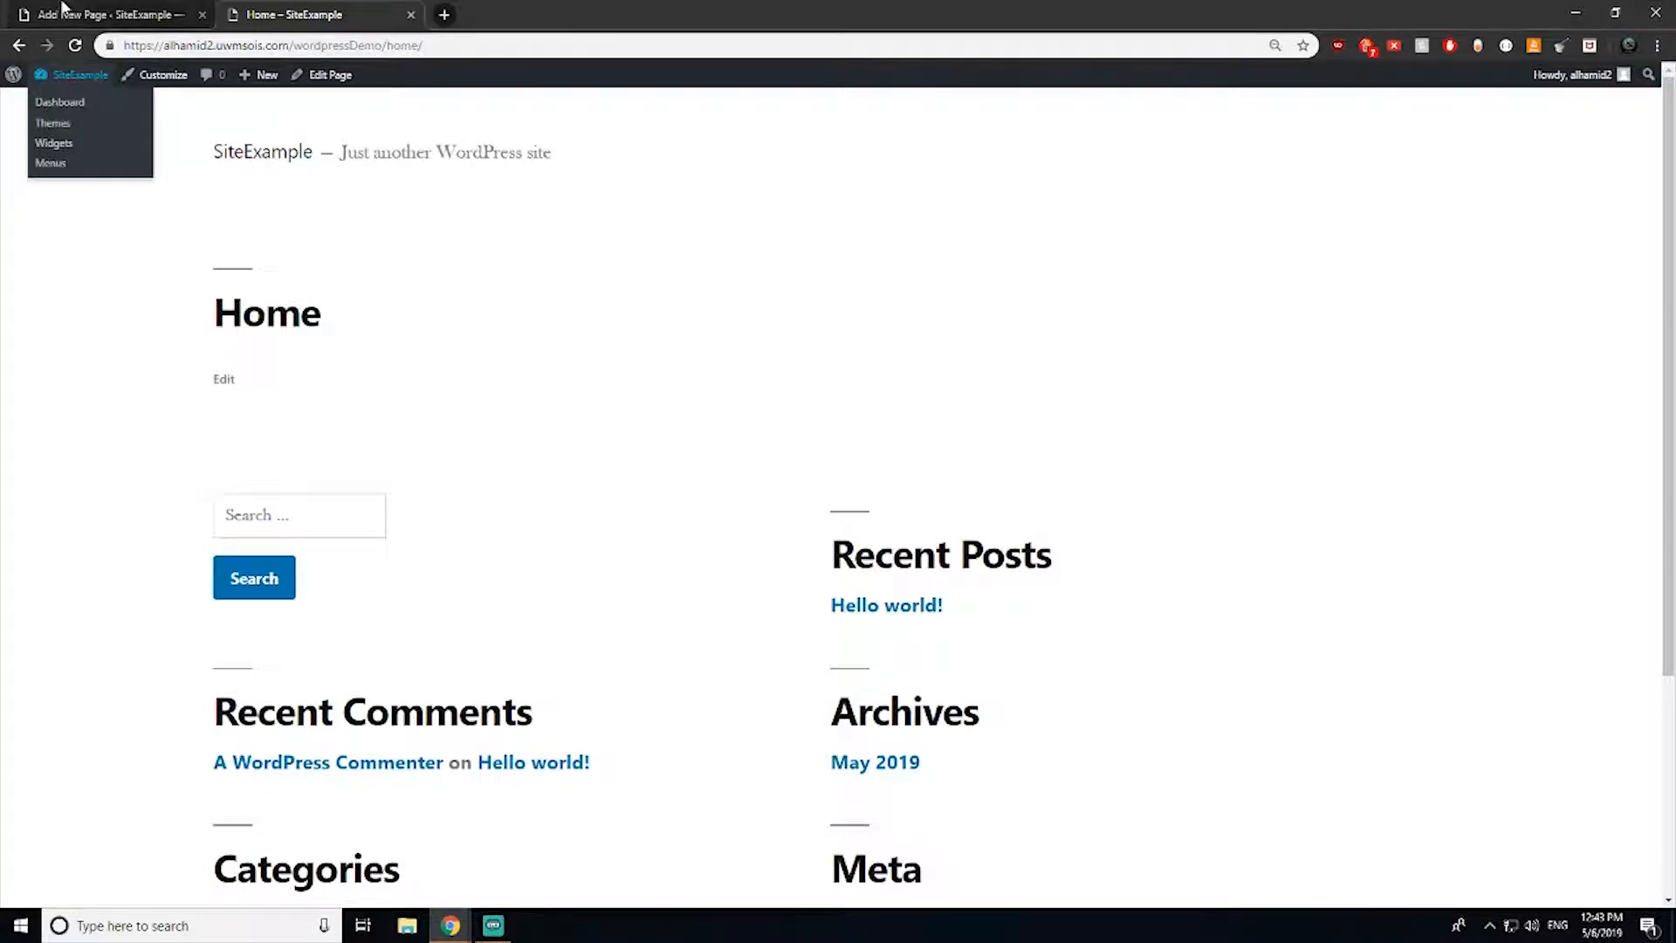
click(87, 14)
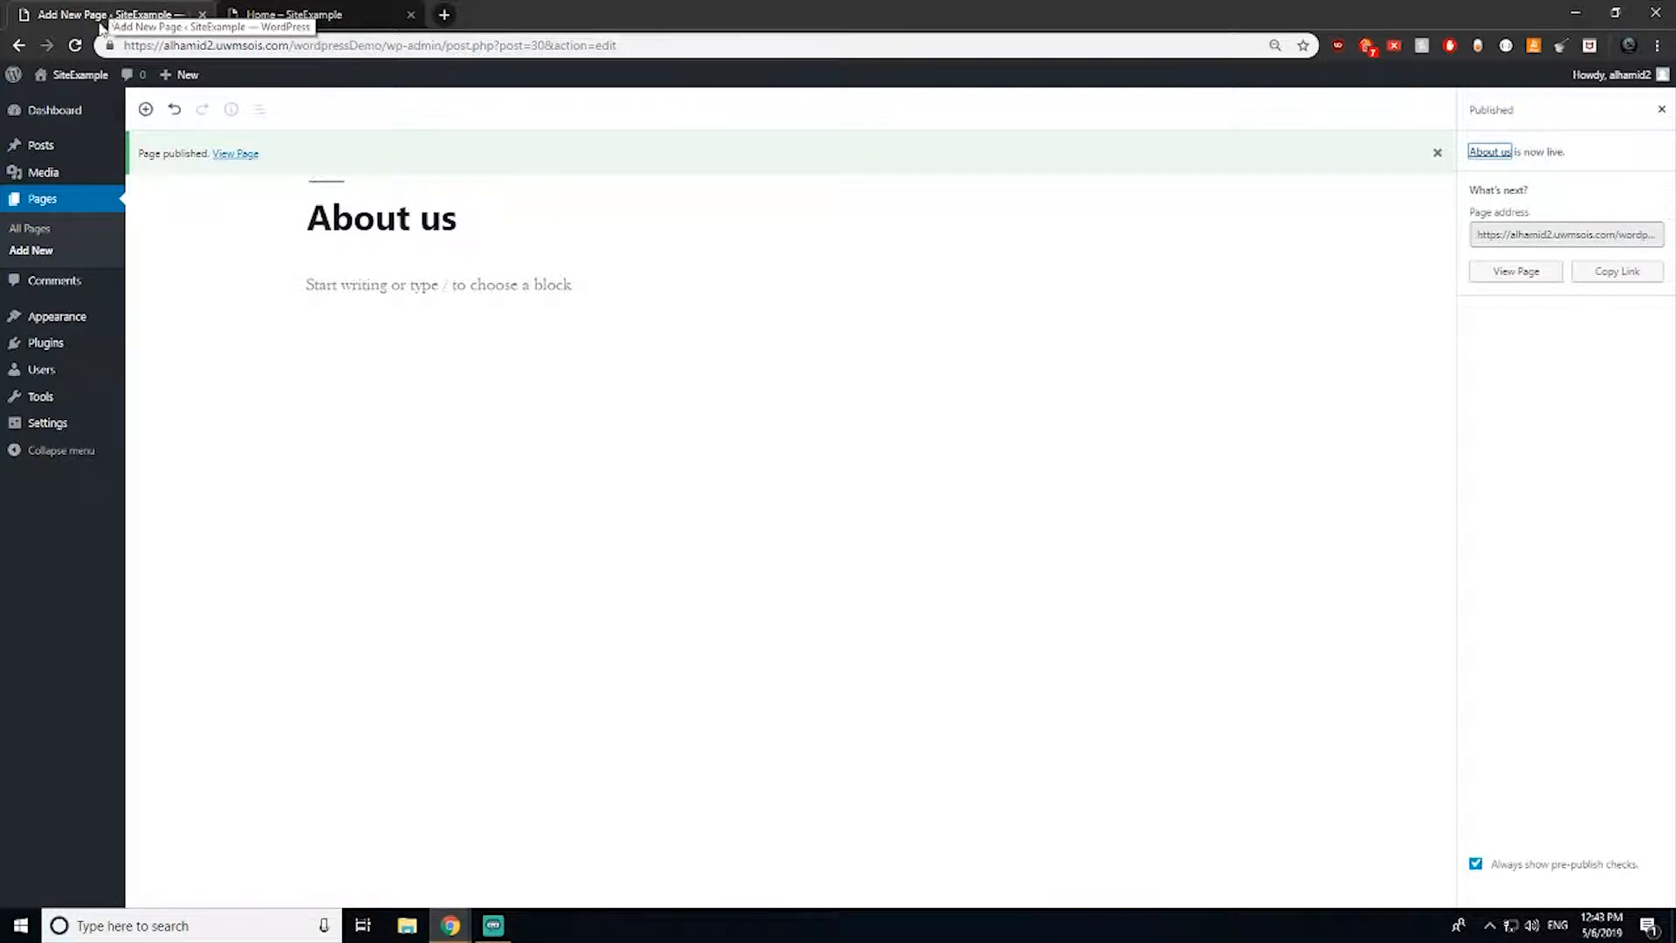
Step: Create a new navigation menu named "Menu" for the site
mouse_move(53, 323)
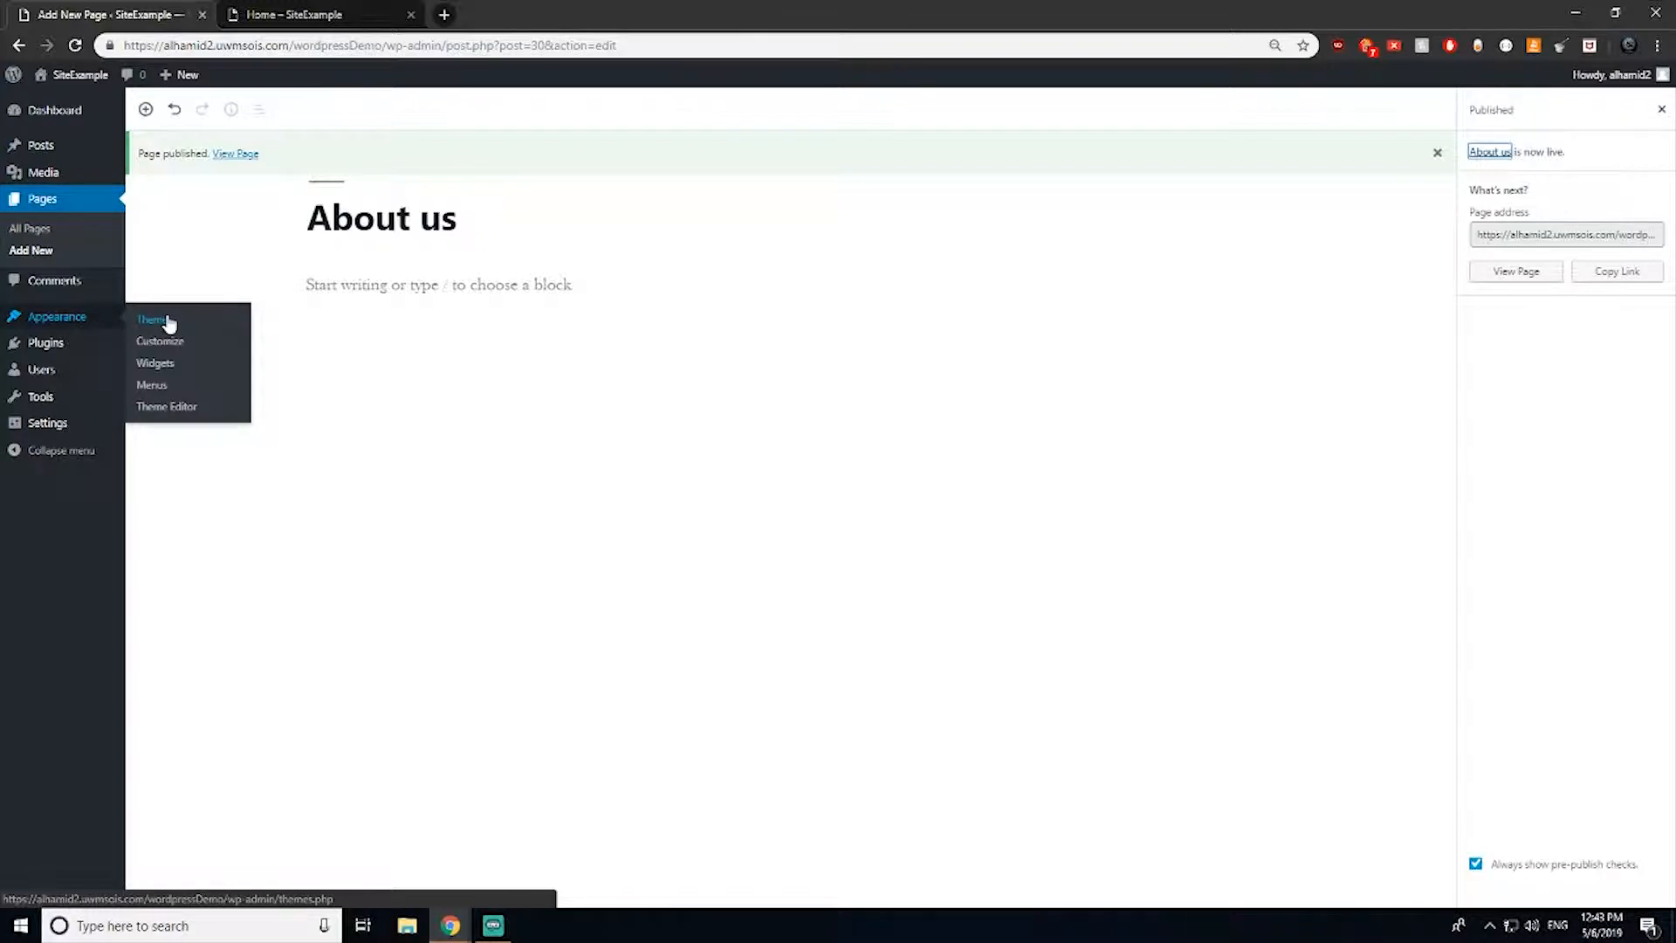
click(150, 392)
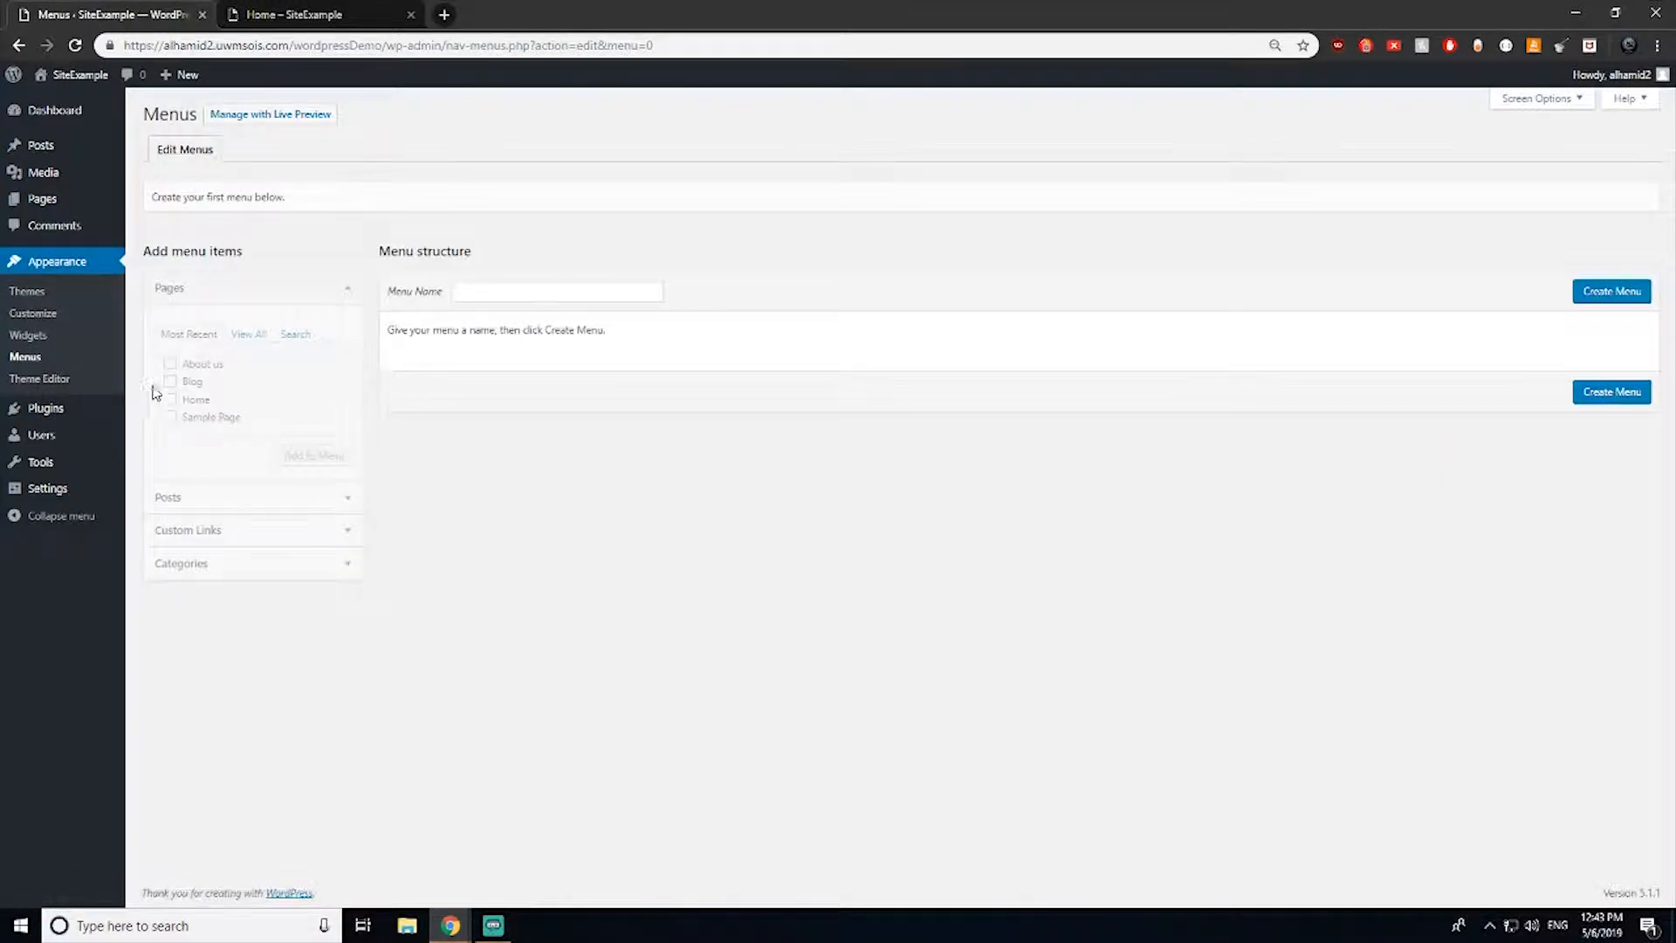
click(542, 287)
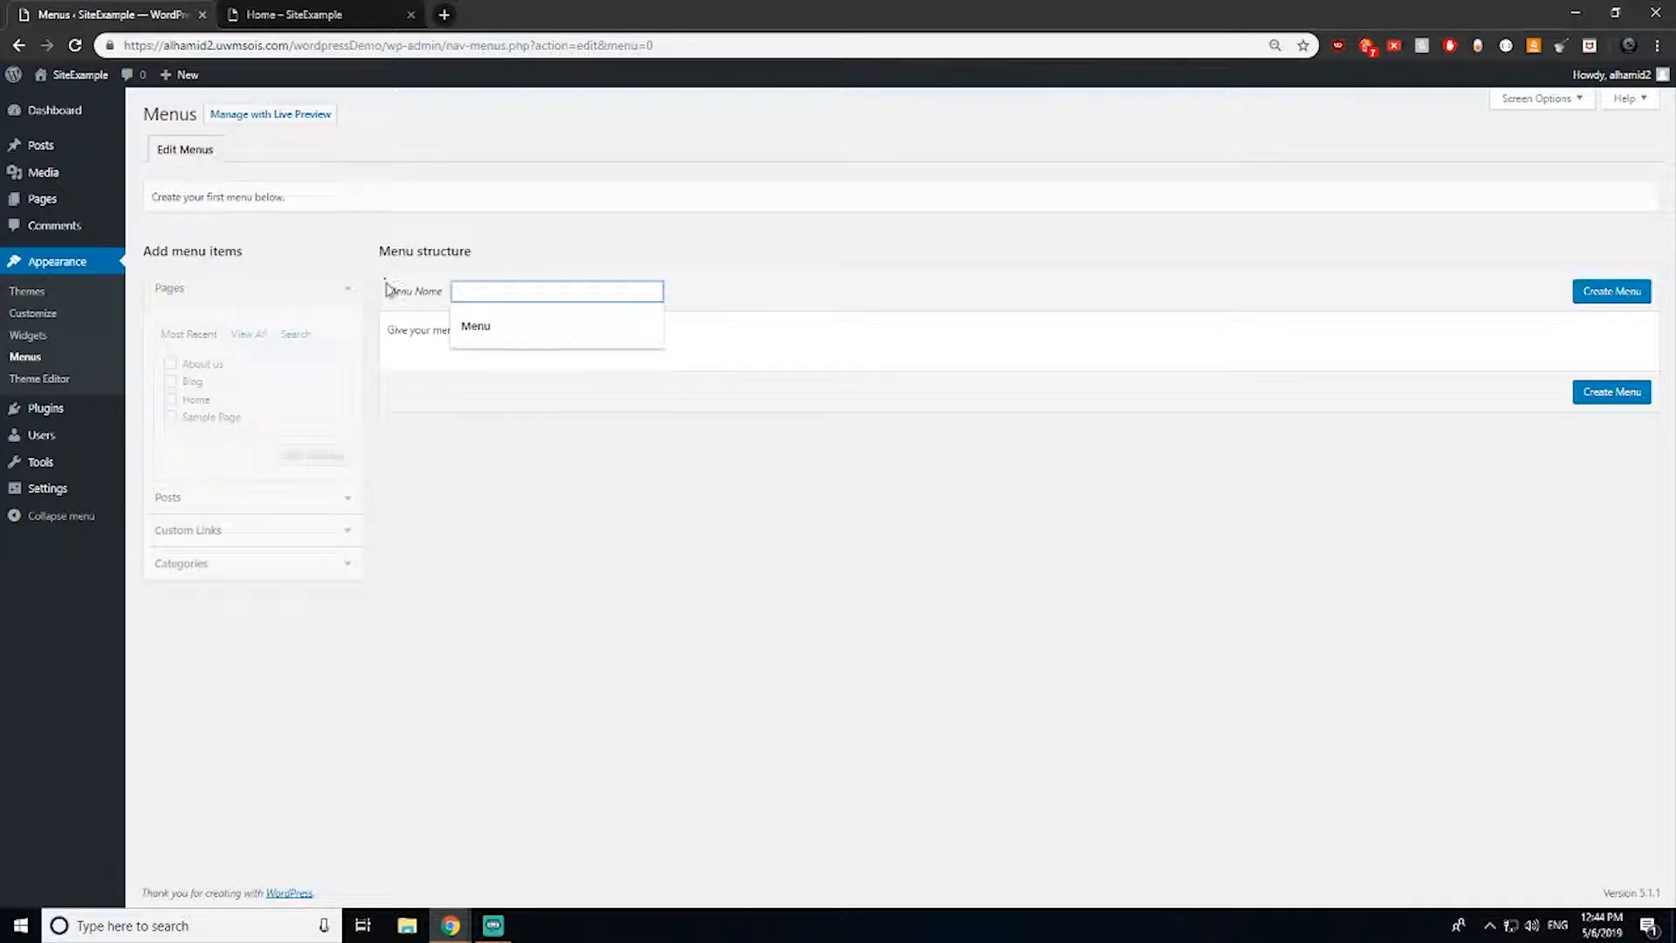
click(495, 329)
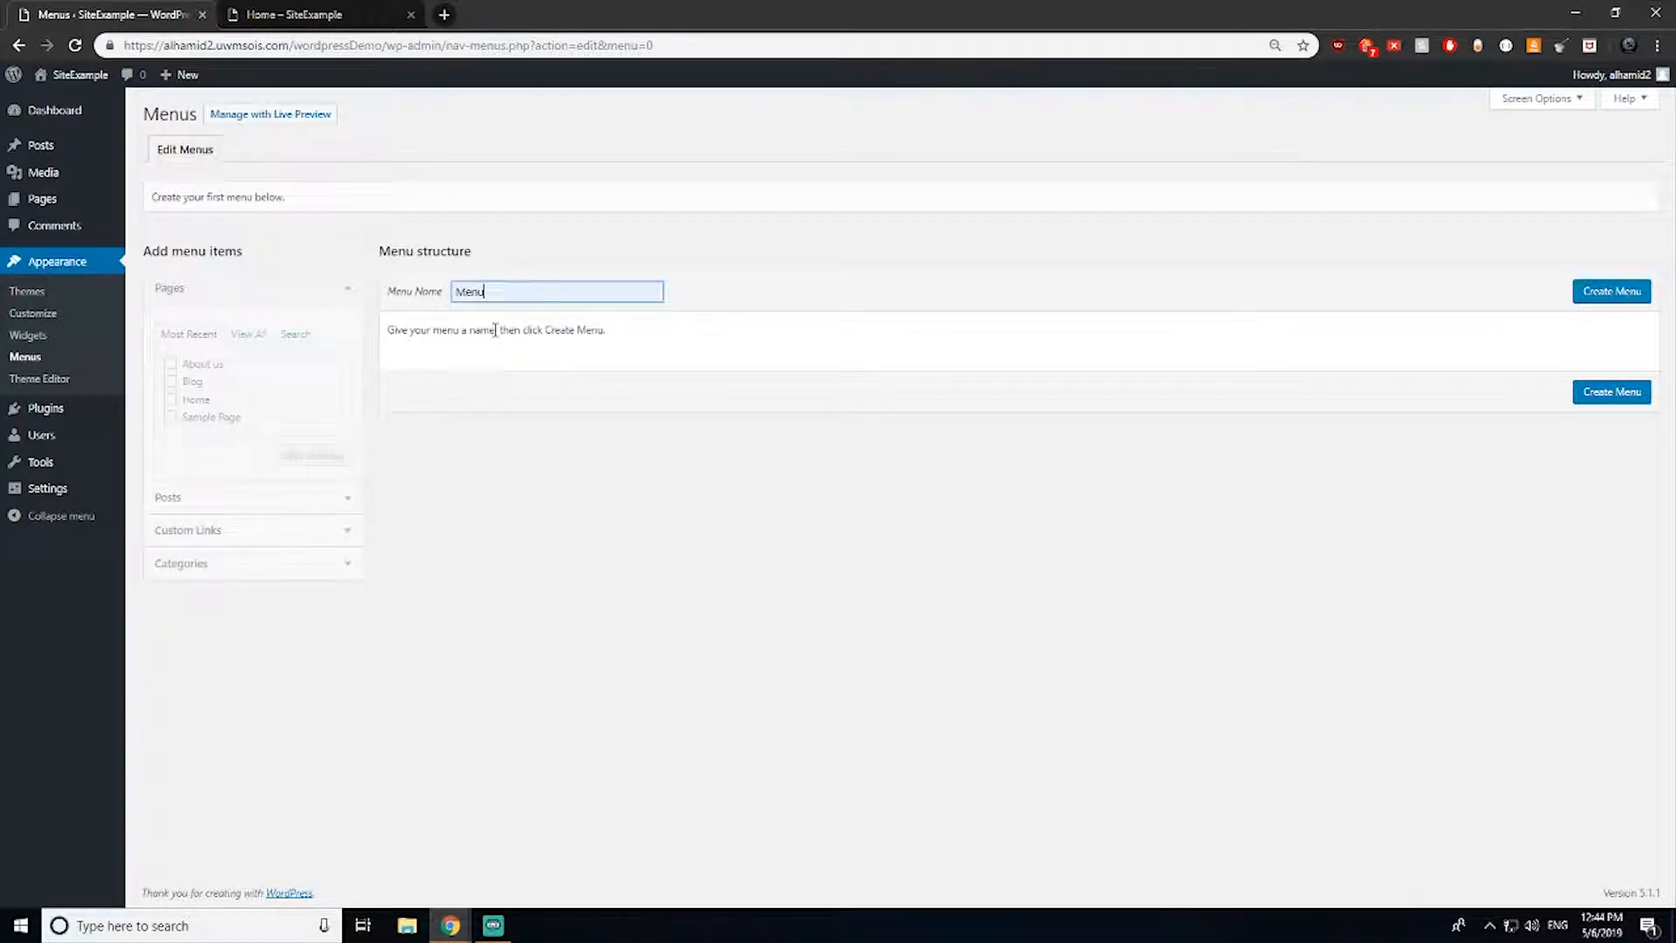
click(1605, 294)
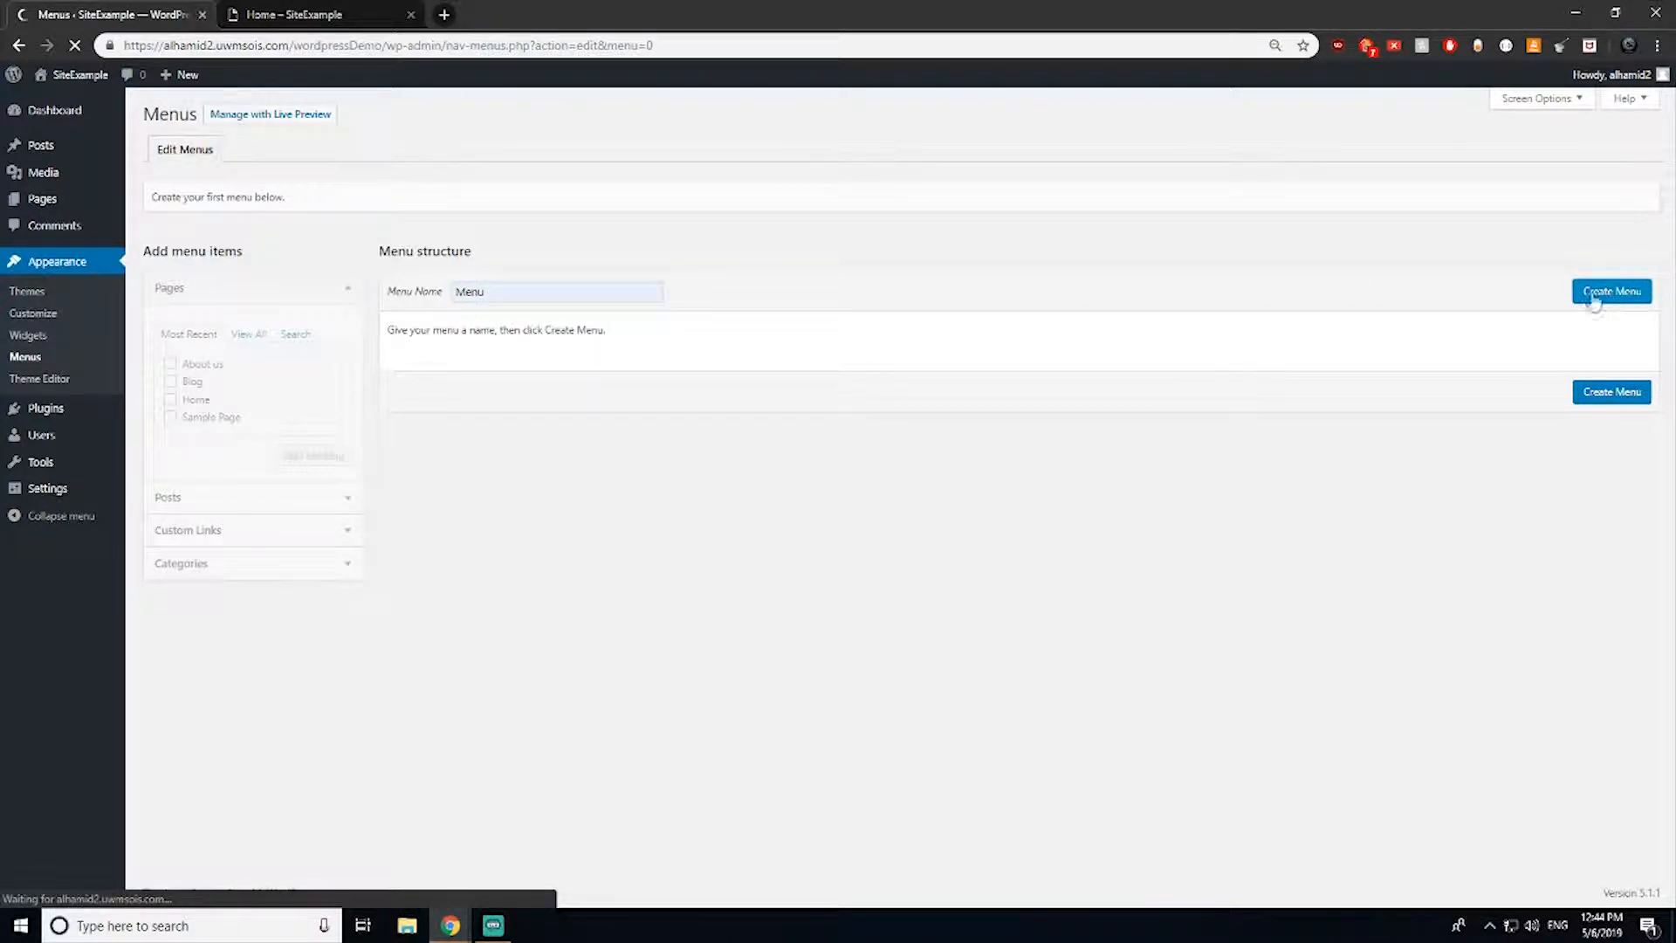
Step: Add the About us, Home and Blog pages to the menu and order them Home, Blog, About us
click(198, 366)
click(170, 399)
click(171, 382)
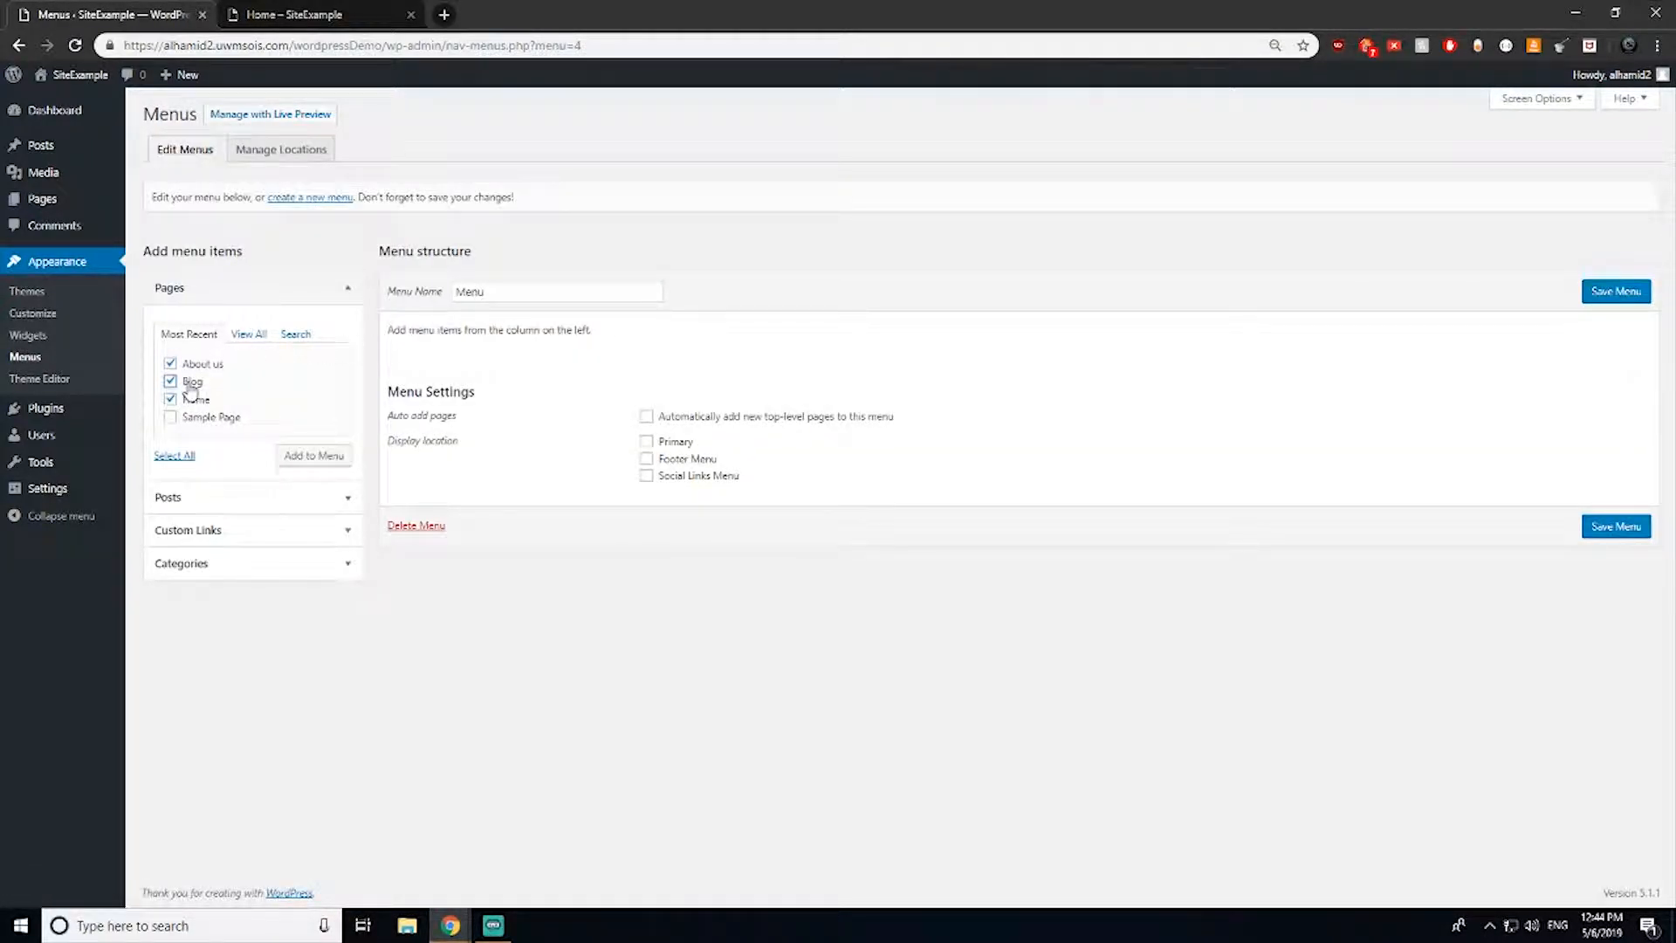
click(321, 460)
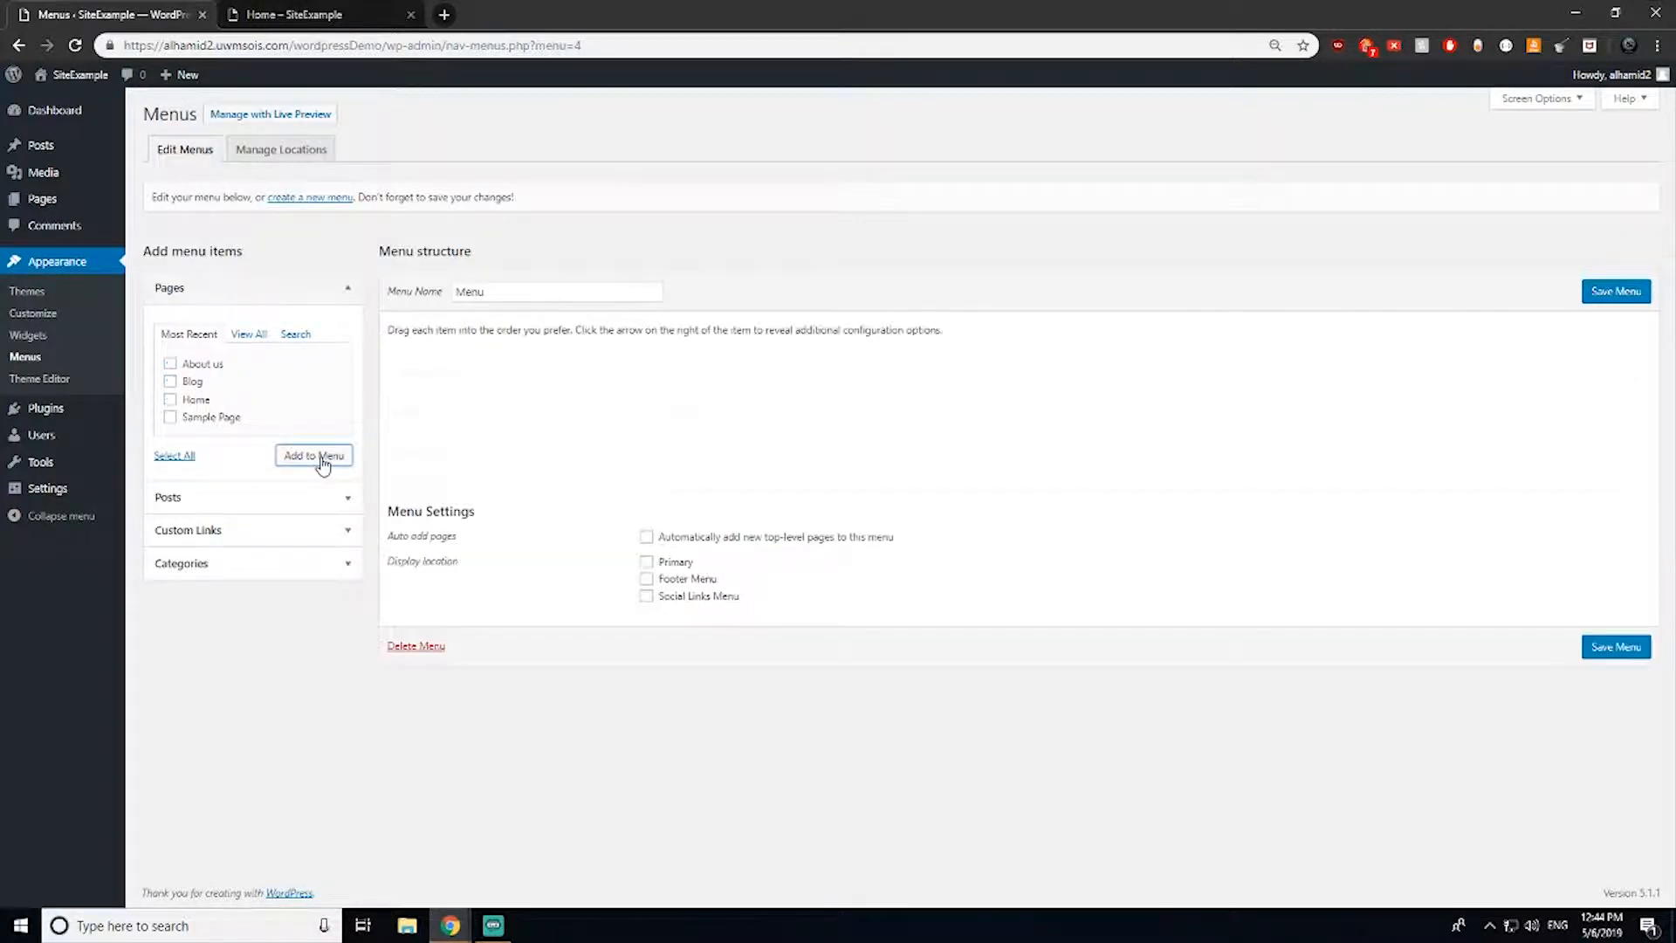
drag(449, 450, 442, 365)
drag(431, 453, 408, 417)
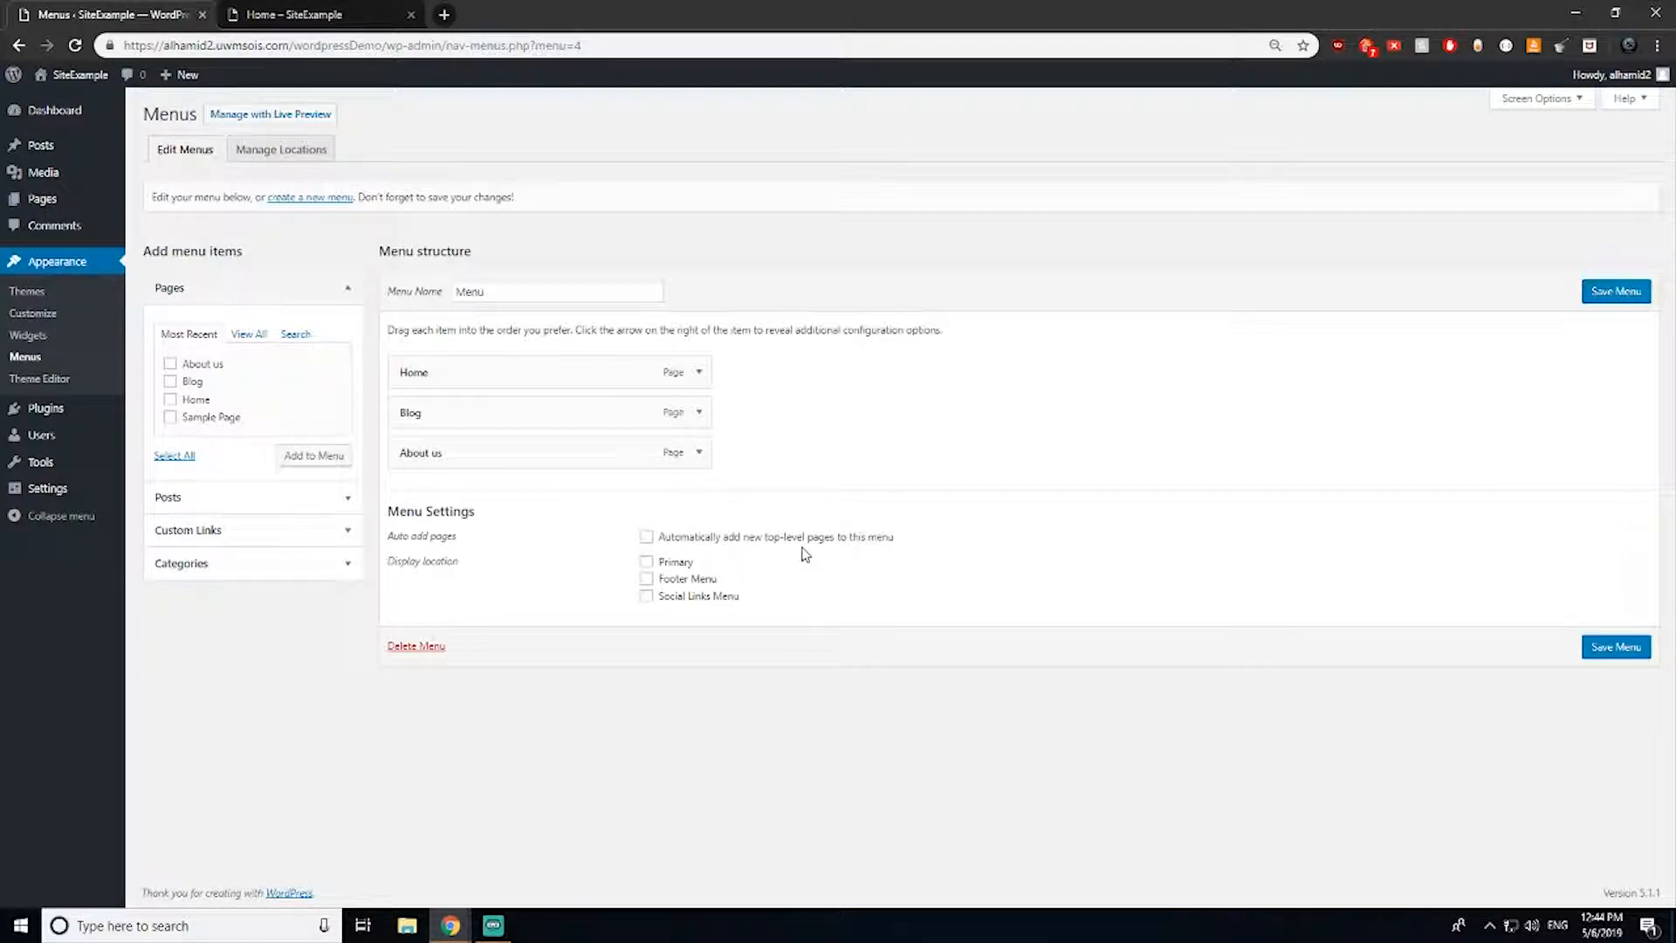
Step: Set the menu to add new top-level pages automatically, assign it to the Primary location, and save it
click(843, 541)
click(682, 566)
click(1599, 655)
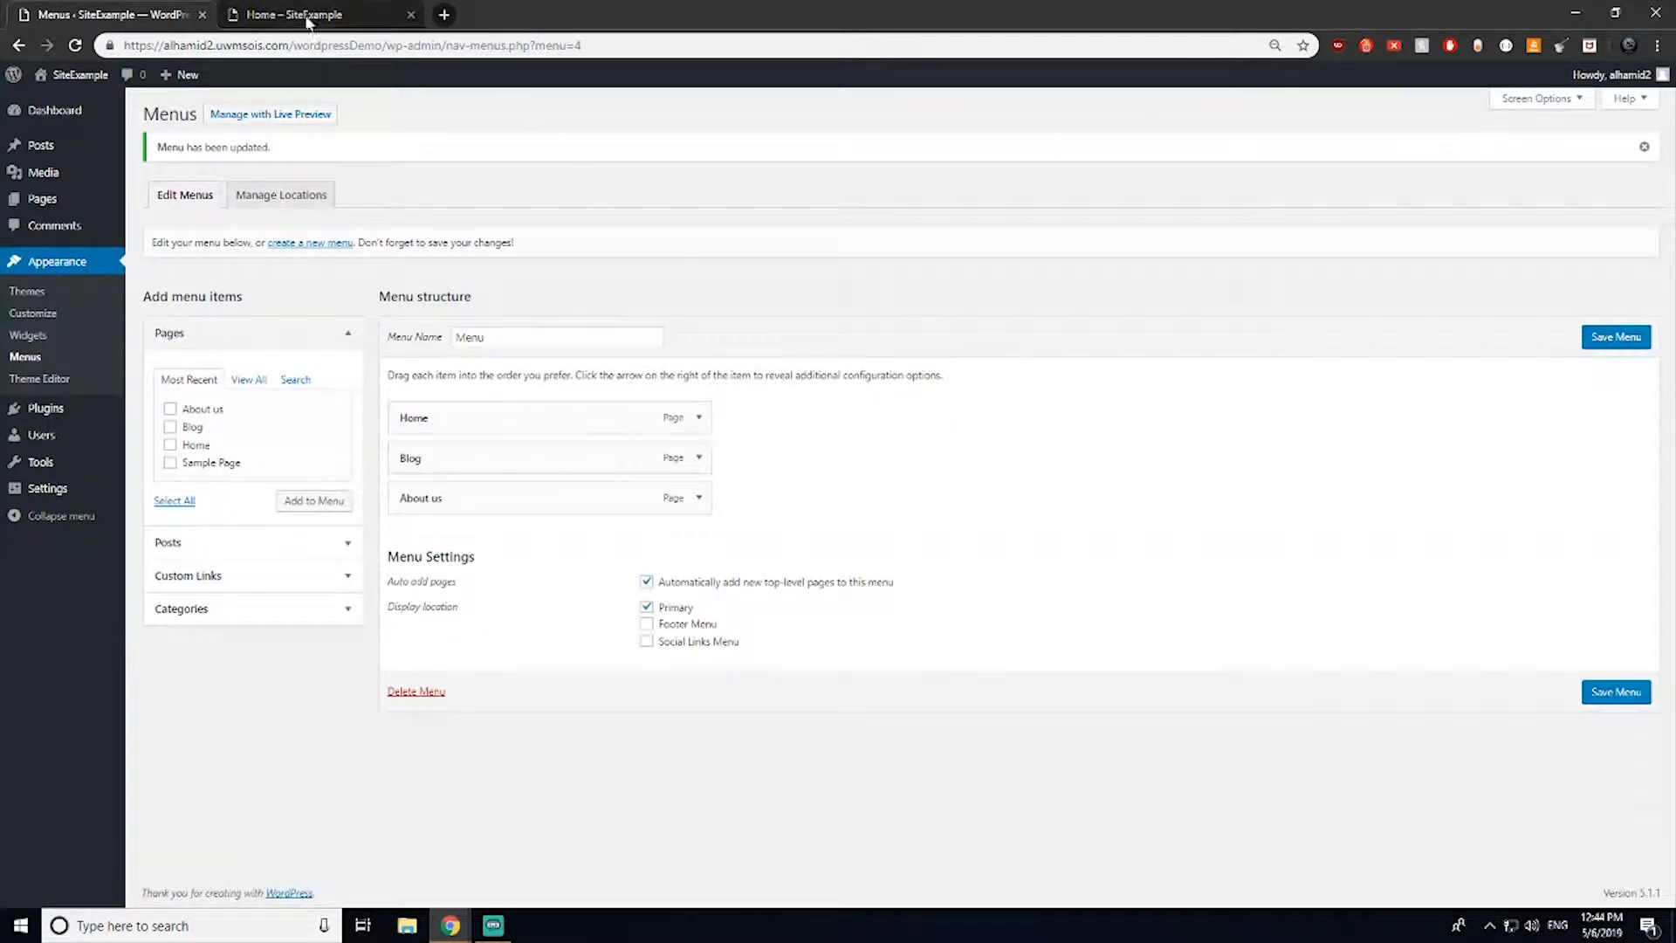
Step: Reload the live Home page to check the navigation menu in the site header
click(296, 16)
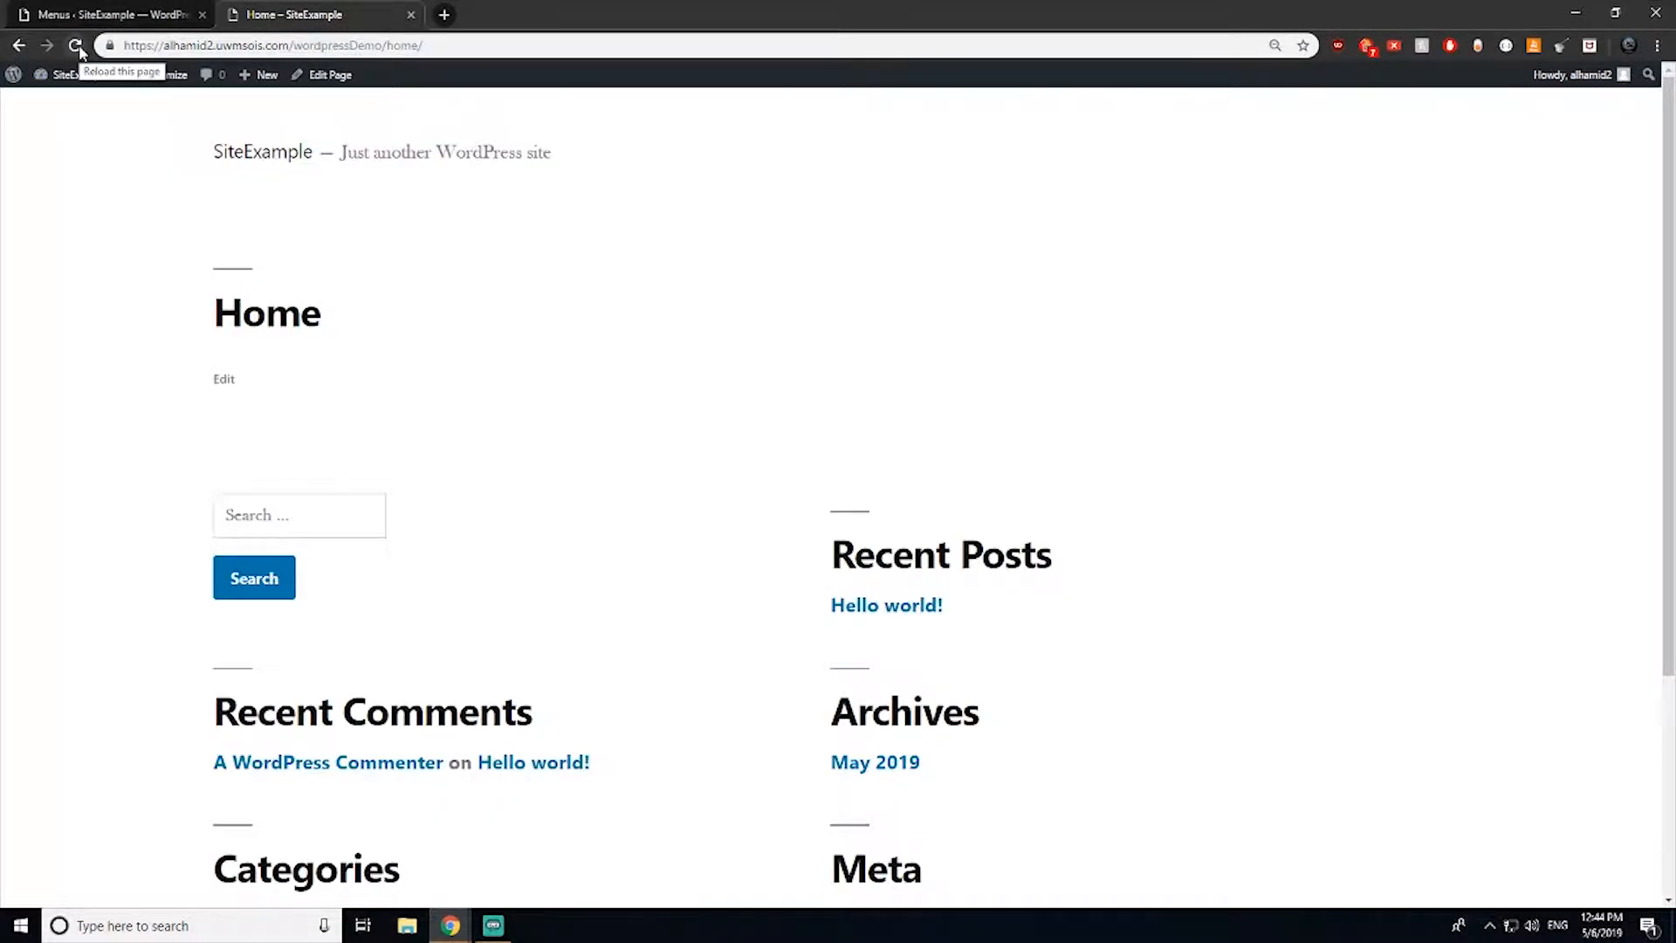
click(76, 45)
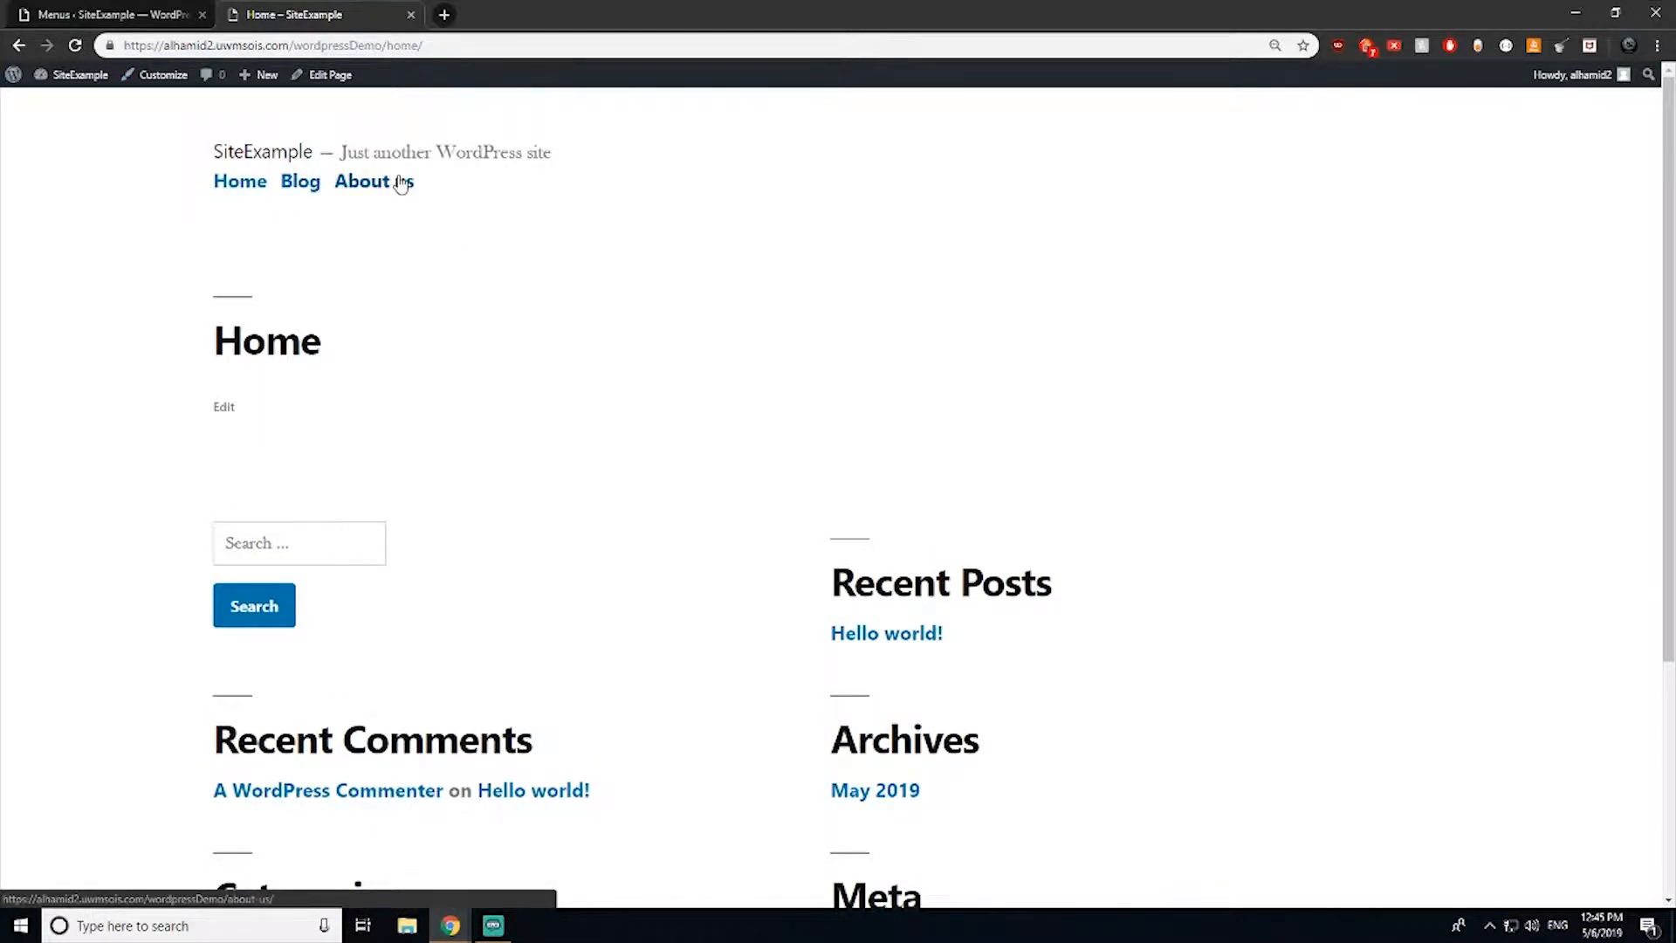
Step: Test the Home, Blog and About us links in the live site's header menu by visiting each page
click(295, 182)
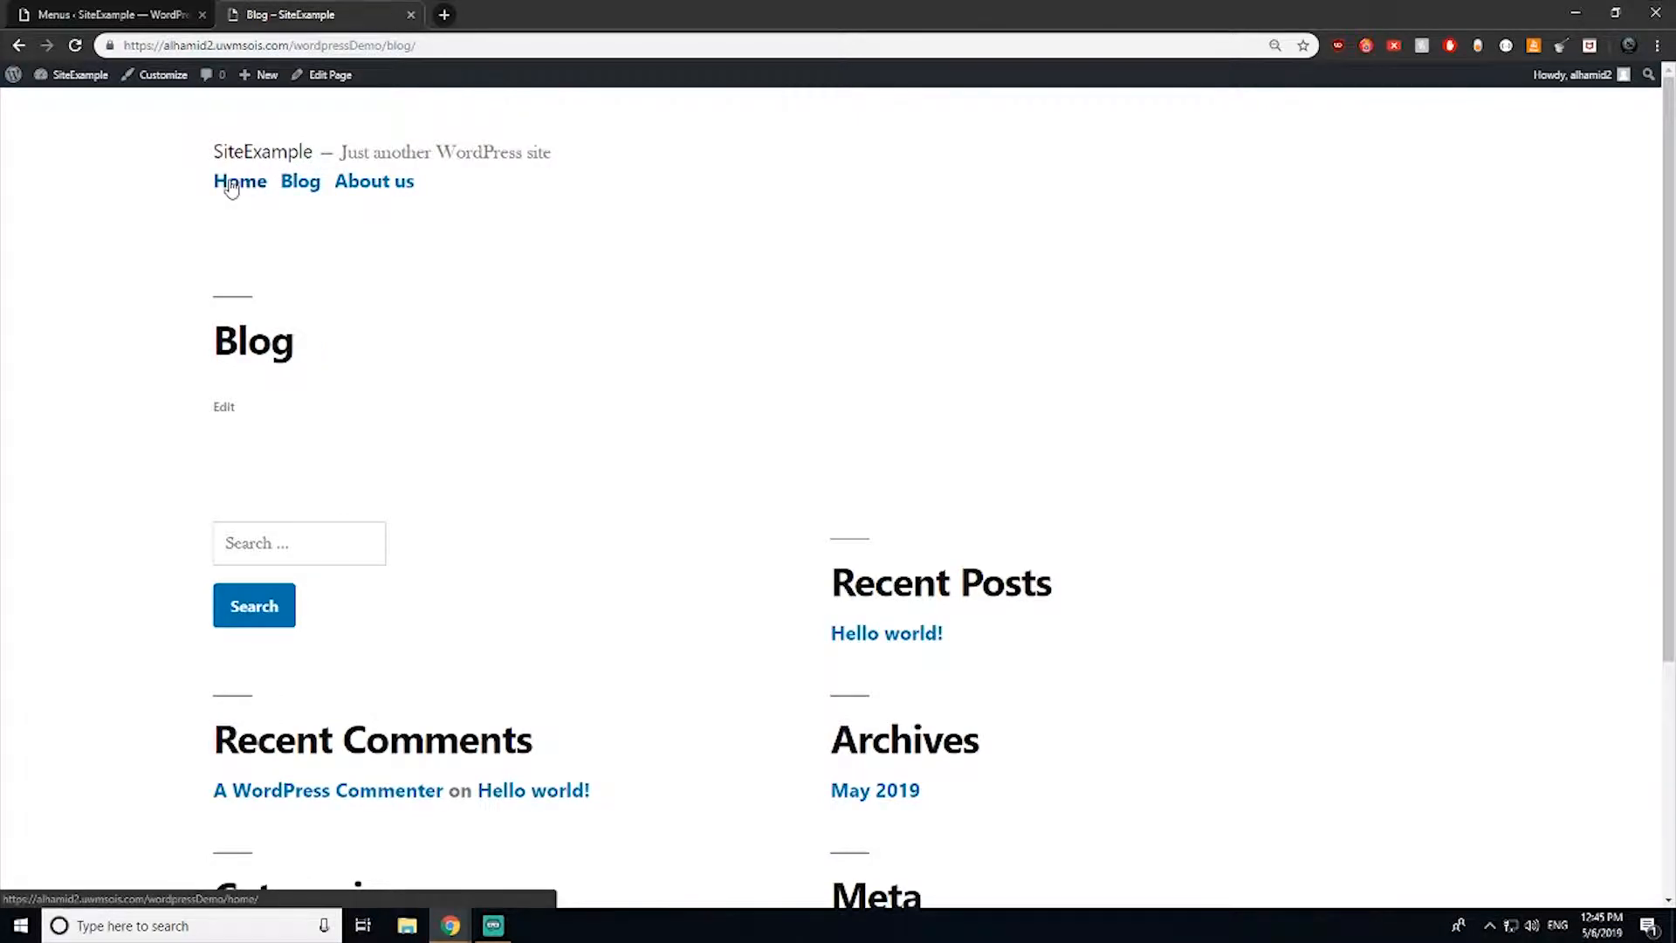
click(227, 185)
click(371, 183)
click(229, 185)
click(299, 183)
click(220, 185)
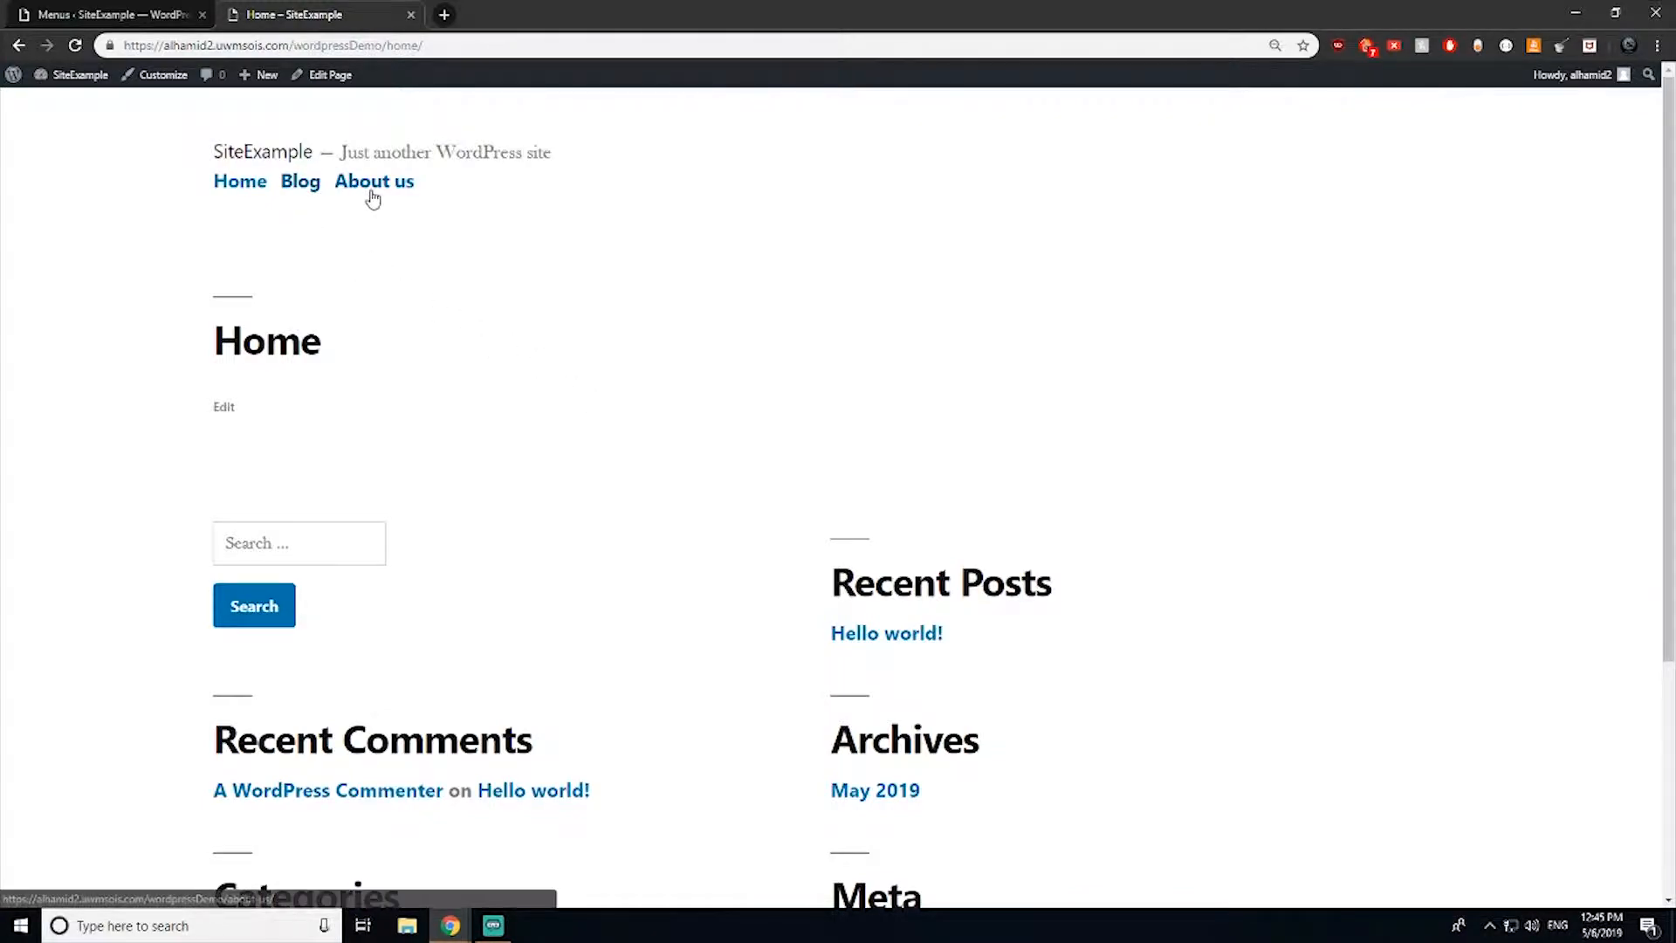
click(302, 187)
click(232, 187)
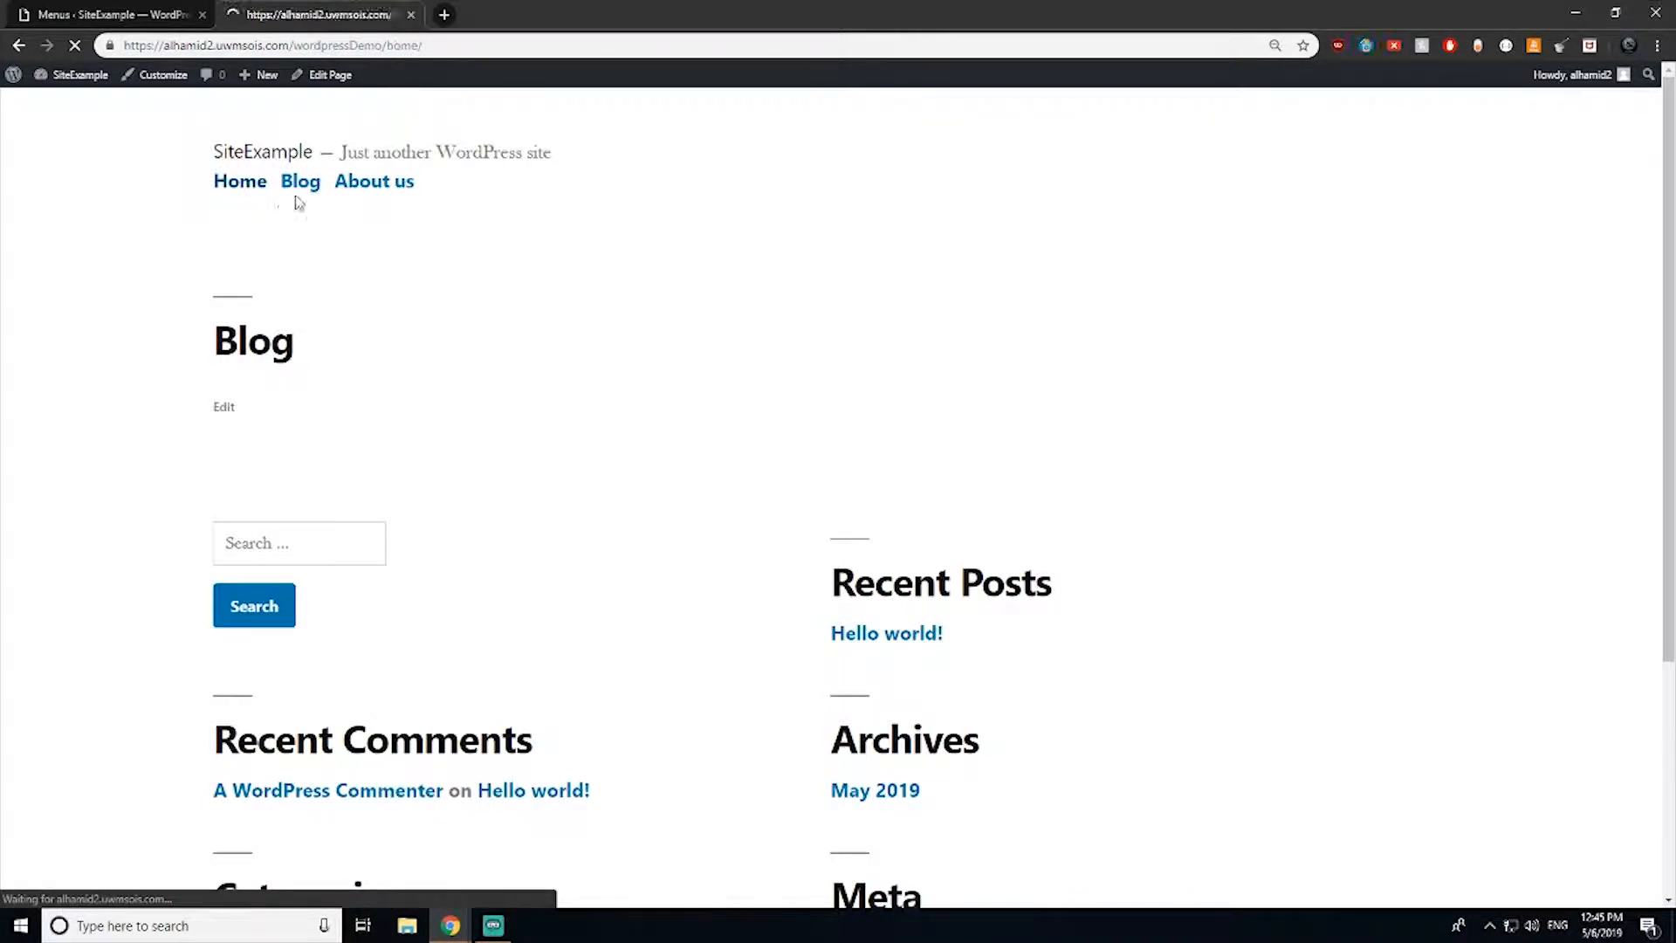
click(374, 181)
Step: Save the navigation menu again in the site admin and return to the dashboard
click(159, 18)
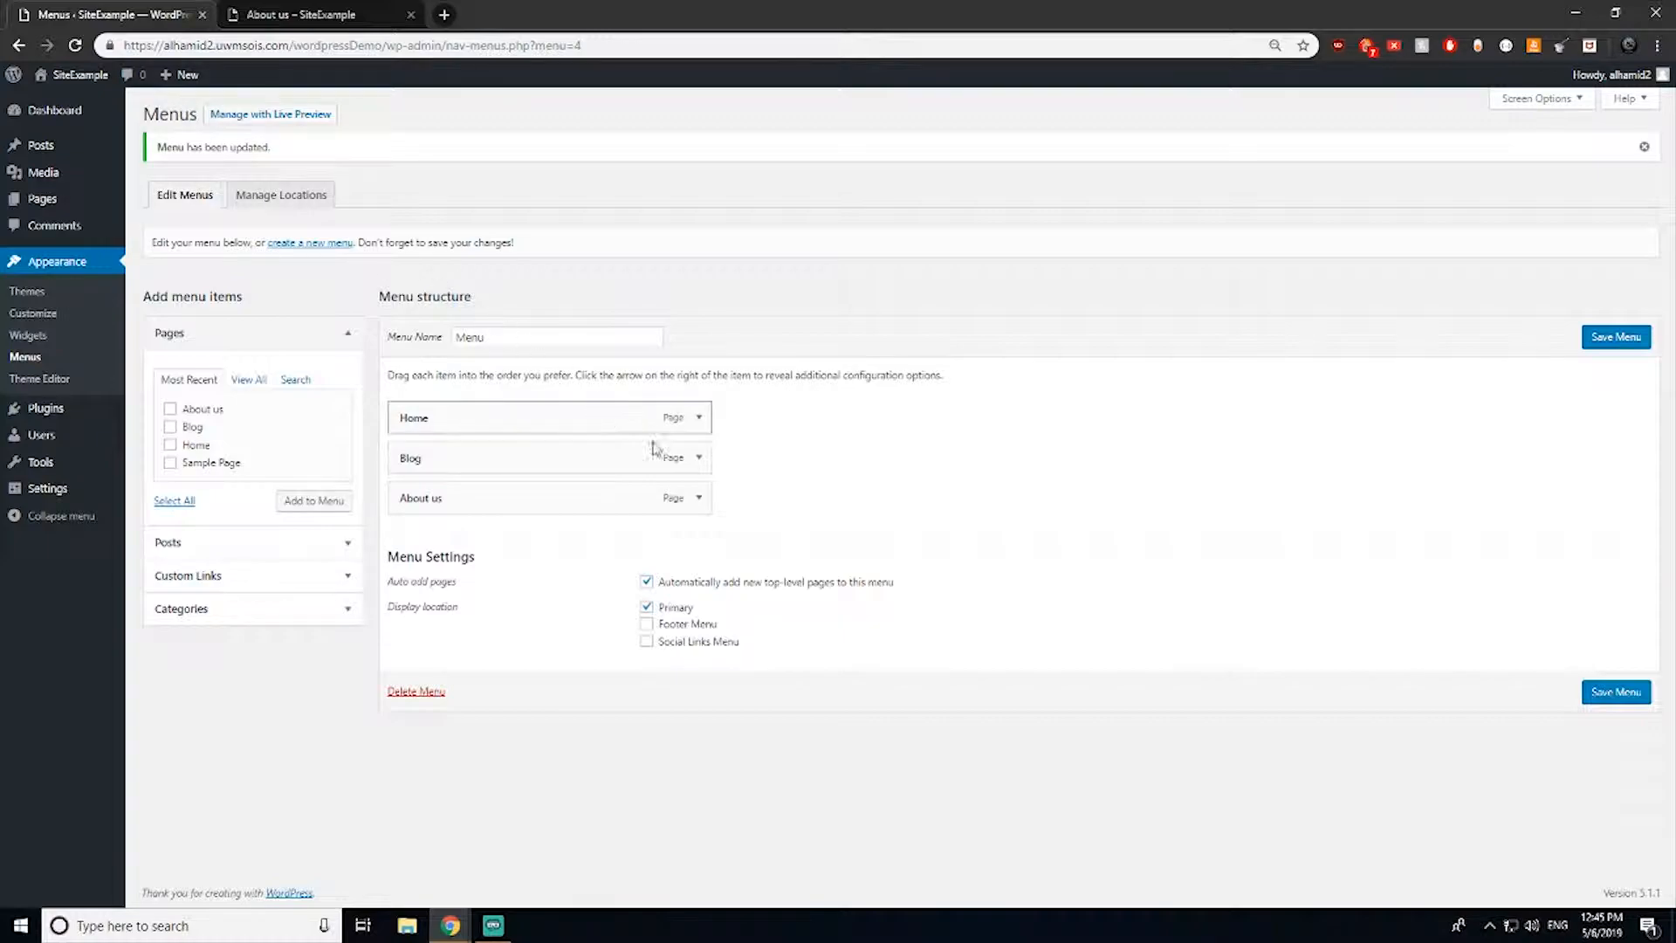
click(1621, 696)
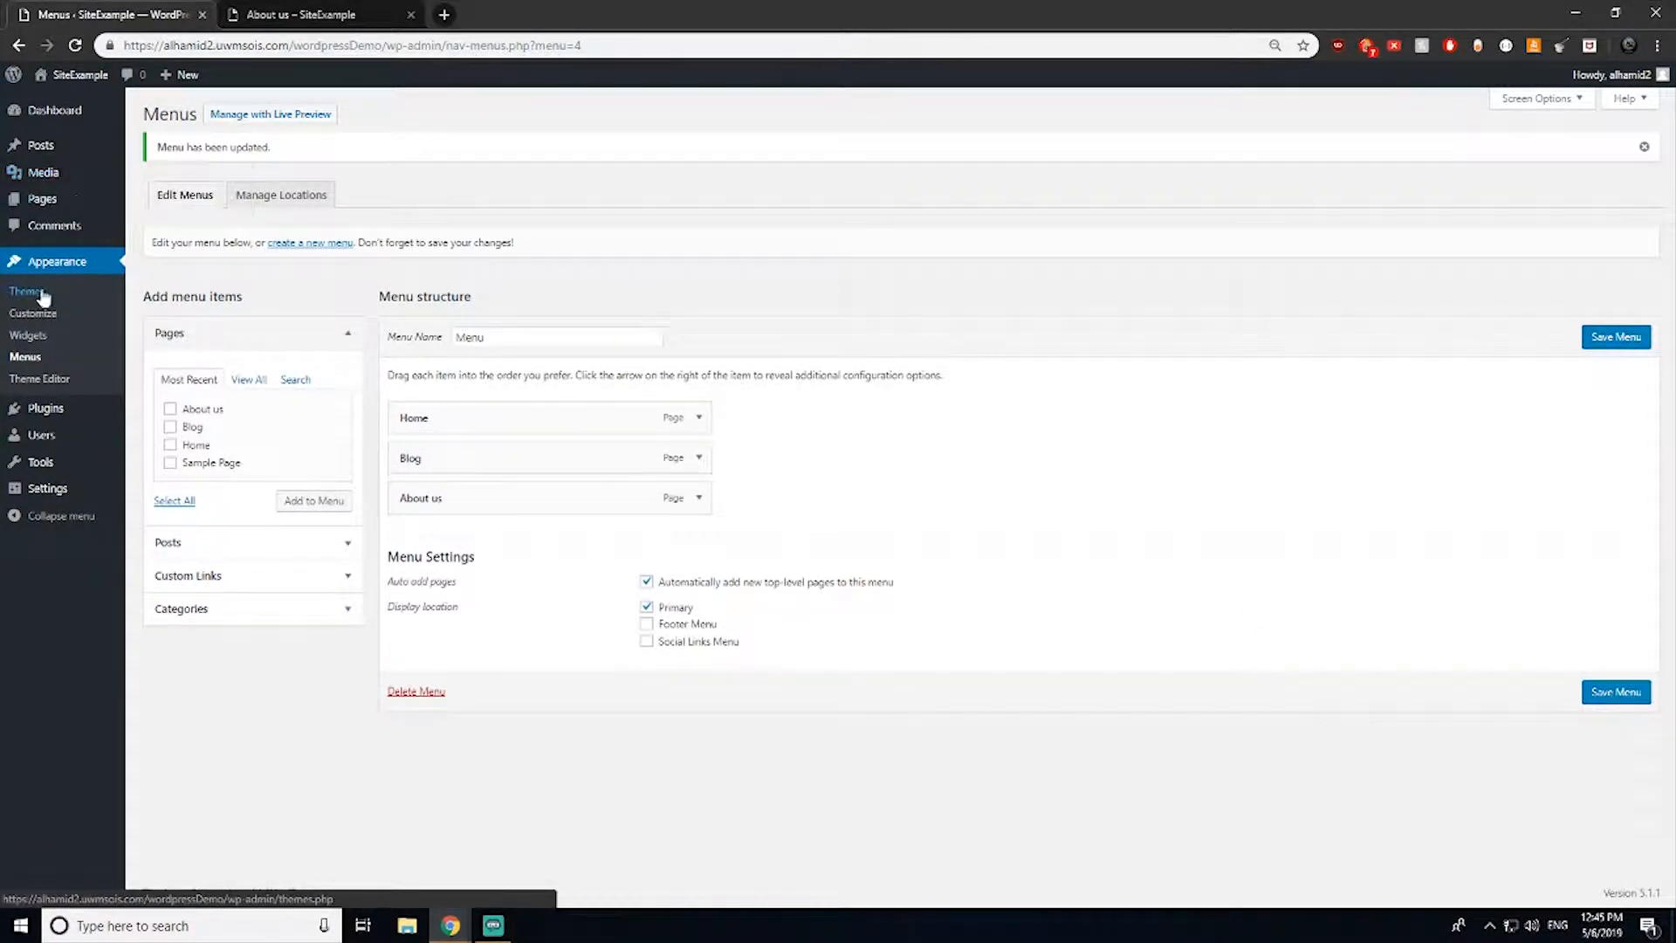
click(53, 148)
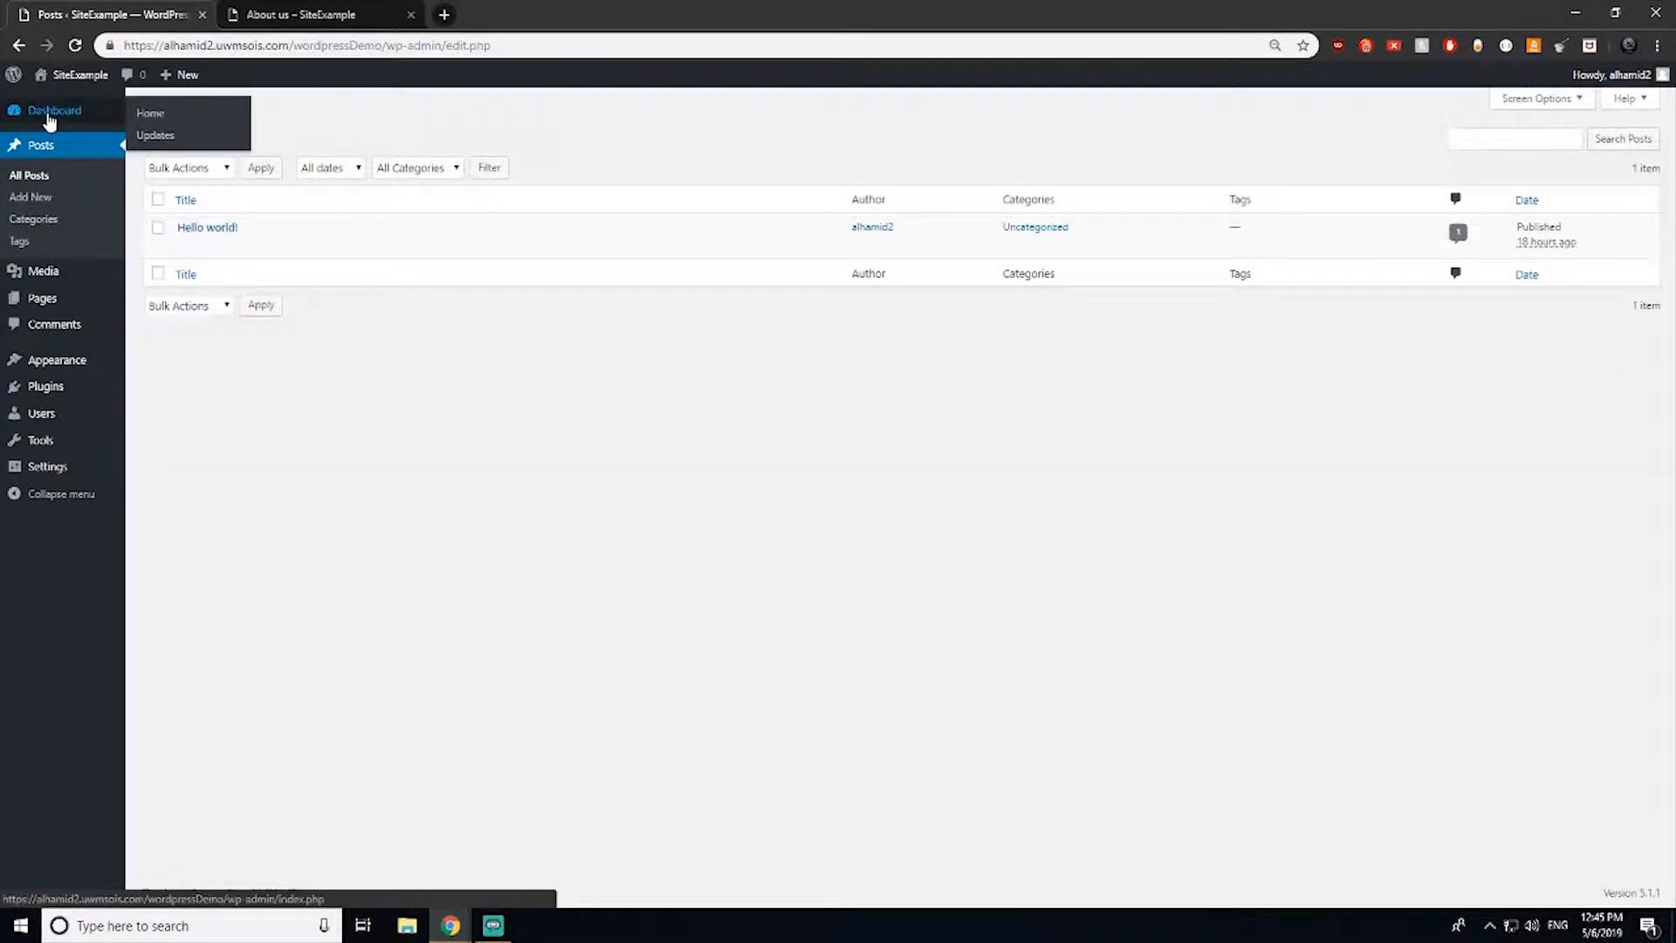
click(53, 110)
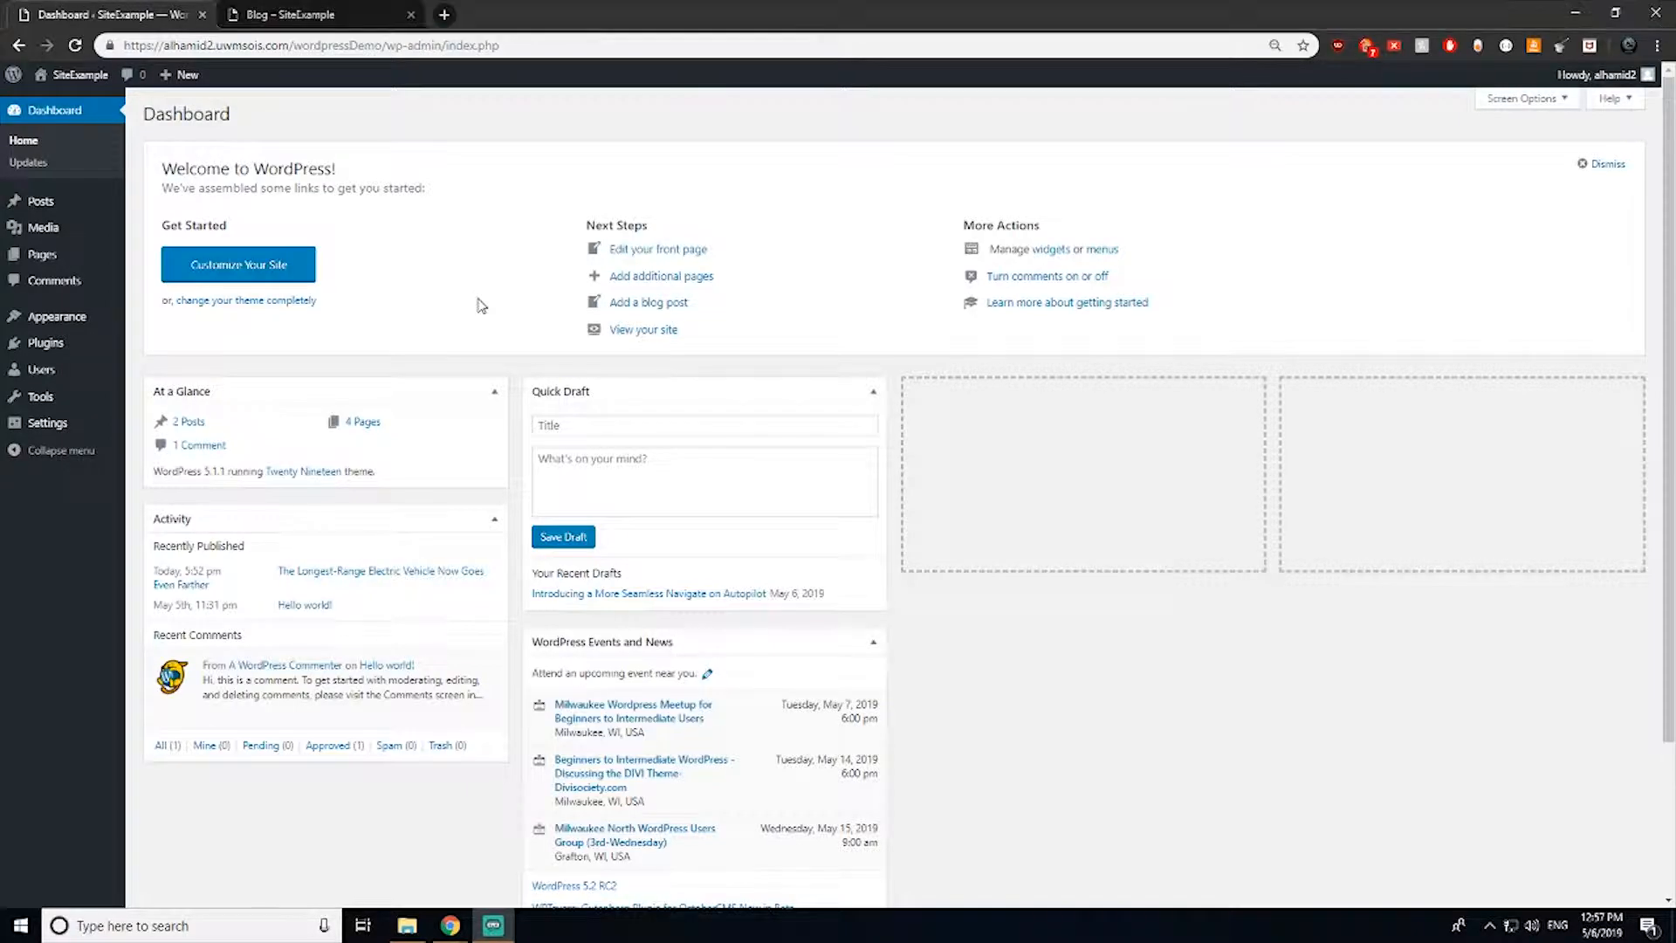
Step: Start a new post titled with the engineer's full name and "– CODING BOOTCAMP GRADUATE WHO IS A SOFTWARE QUALITY ENGINEER AT ADOBE"
mouse_move(52, 205)
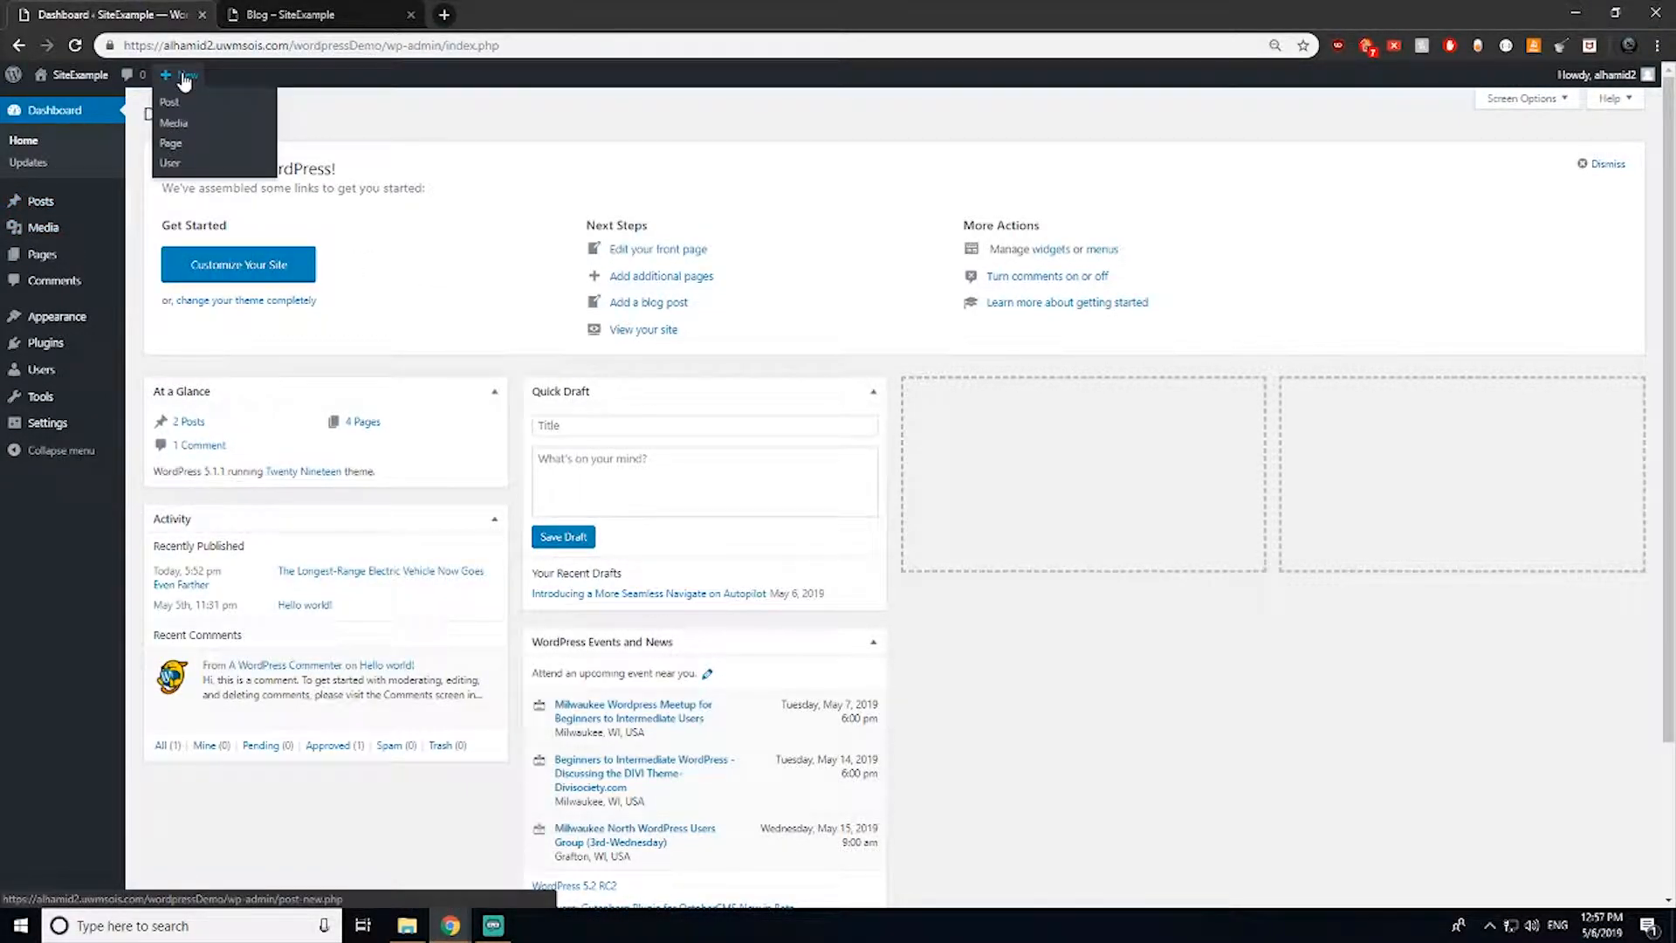
click(174, 104)
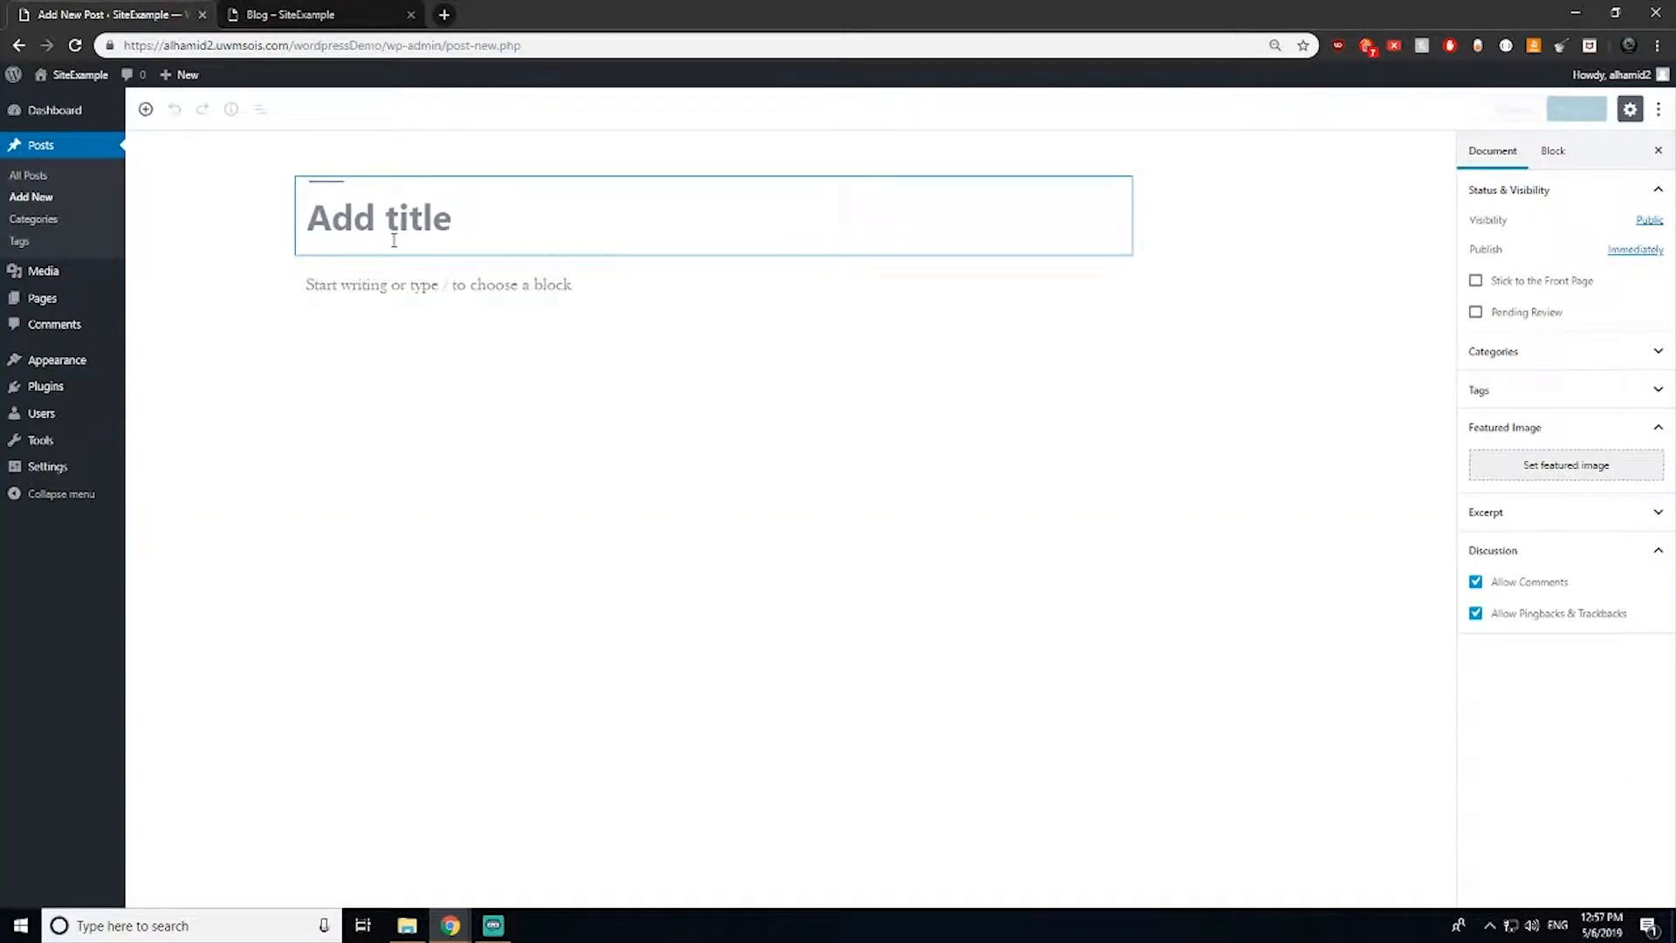
text(AMEER BROWN – CODING BOOTCAMP GRADUATE WHO IS A SOFTWARE QUALITY ENGINEER AT ADOBE)
key(BackSpace)
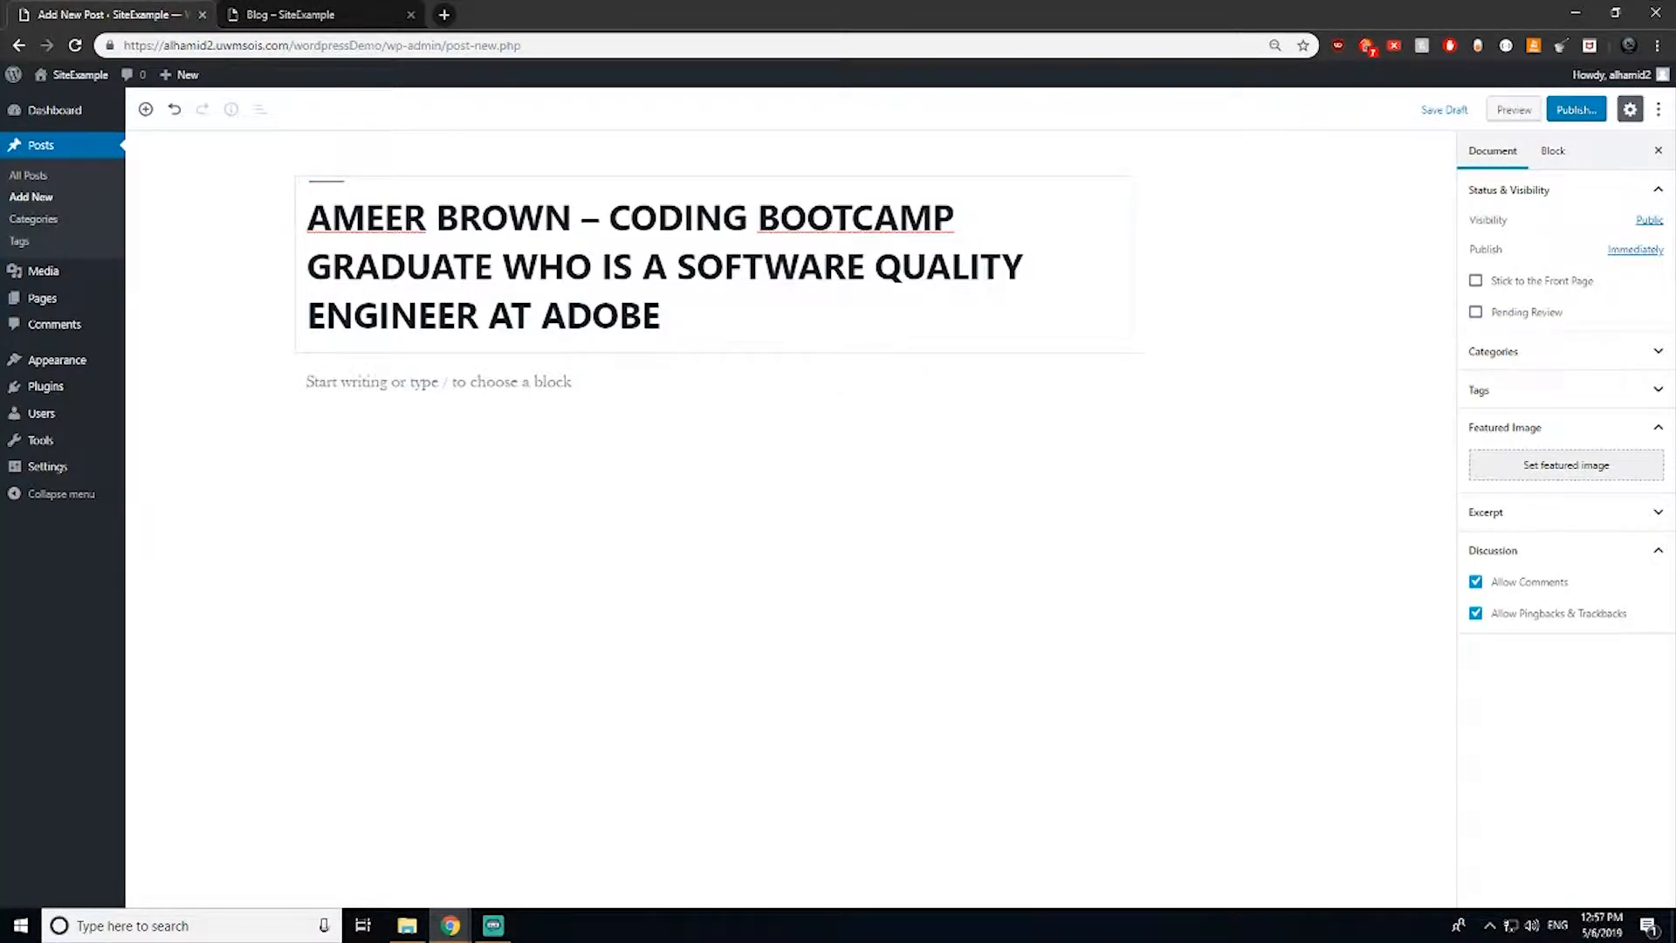
Step: Add the prepared article text about the Adobe software quality engineer as the post's body and publish the post
key(alt+Tab)
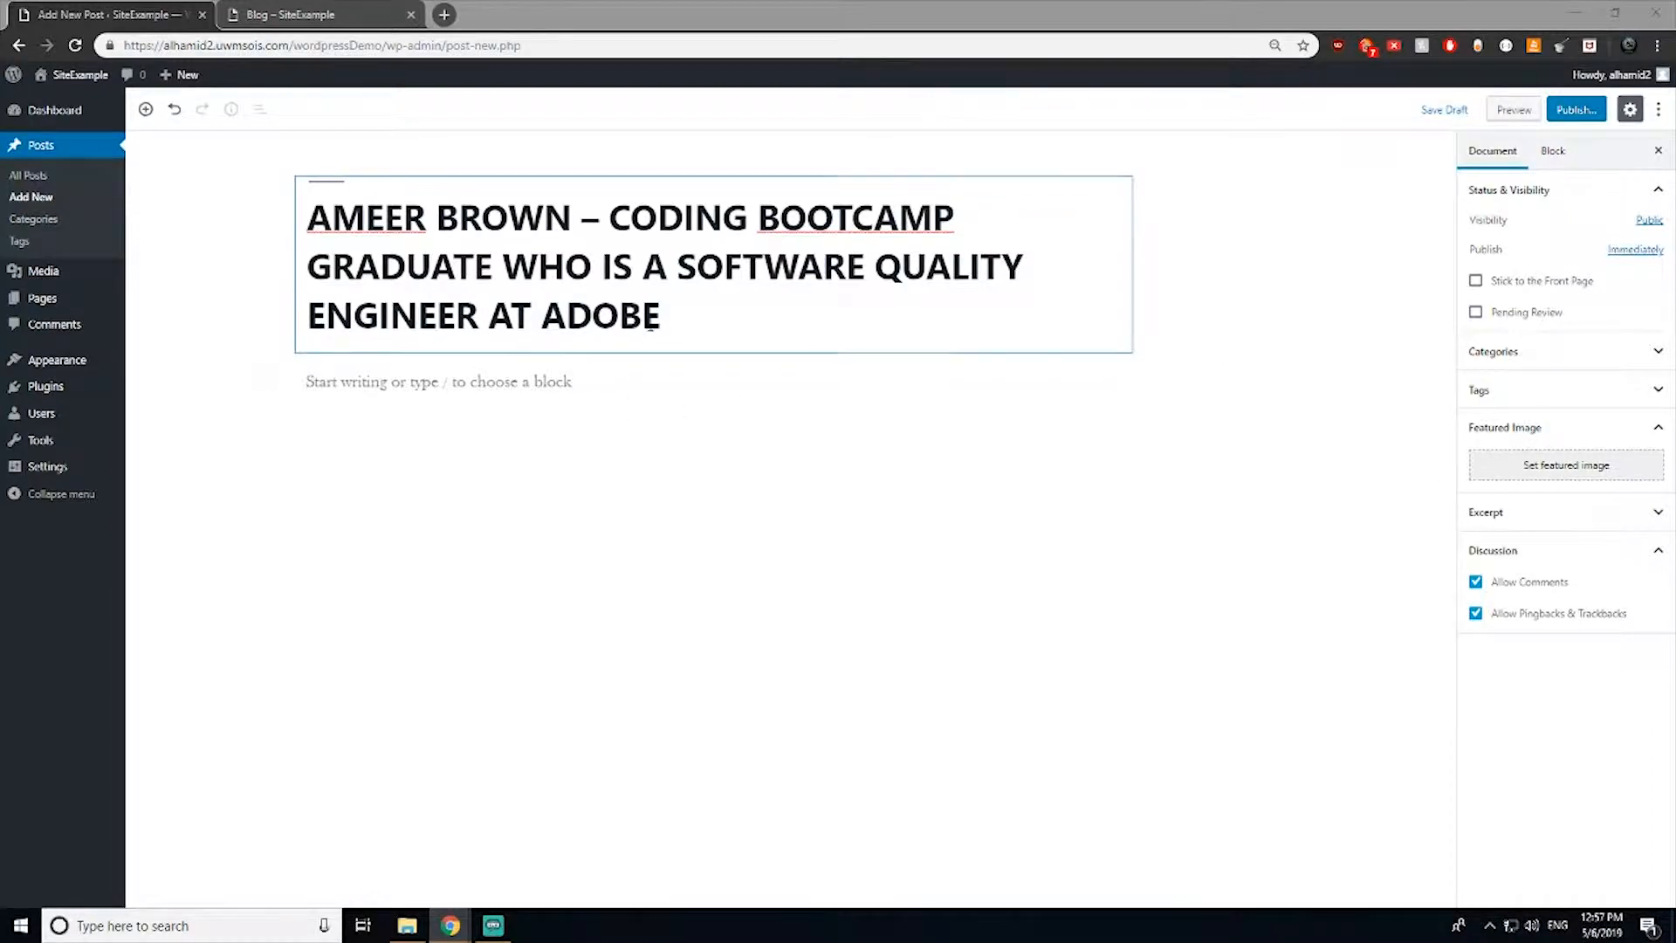
click(563, 393)
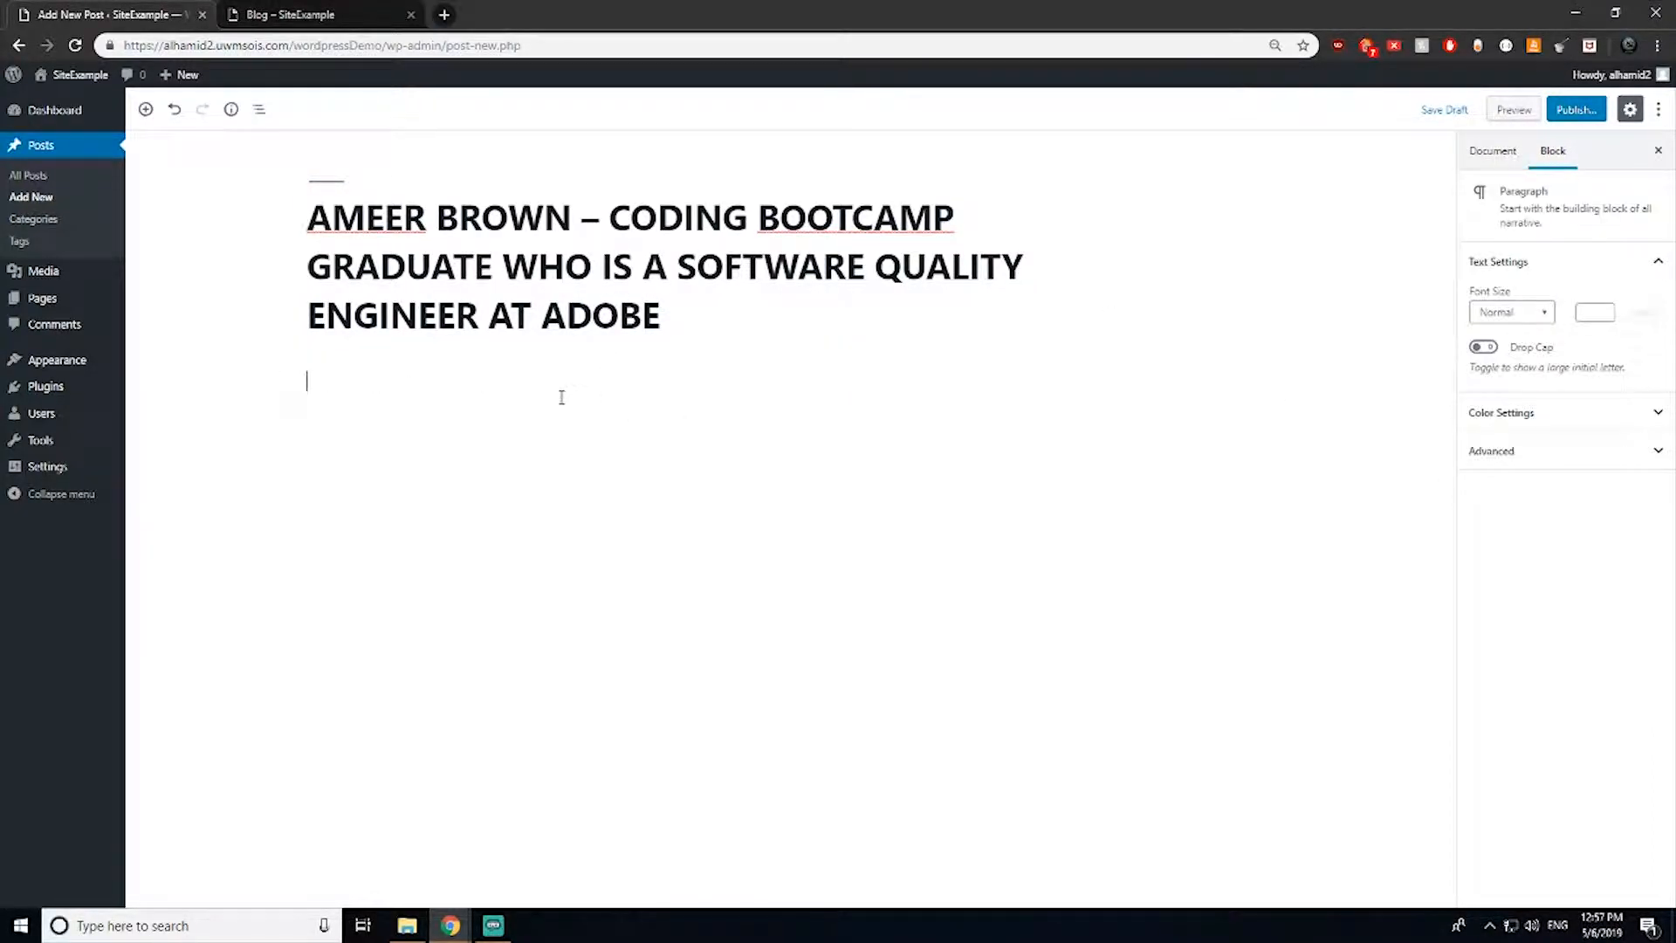
text(Ameer Brown is a Software Quality Engineer at Adobe. He talks about what it takes to be a successful engineer at Adobe. Outside of work Ameer also organizes parties. He also covers how that helped him take it to another level hosting parties in multiple cities.  From being a journalism major, he suddenly left his job, flew to LA, and applied to General Assembly. Through the bootcamp’s Opportunity Fund, Ameer’s coding education was fully funded by Adobe until ultimately getting hired (and he didn’t even apply for it!))
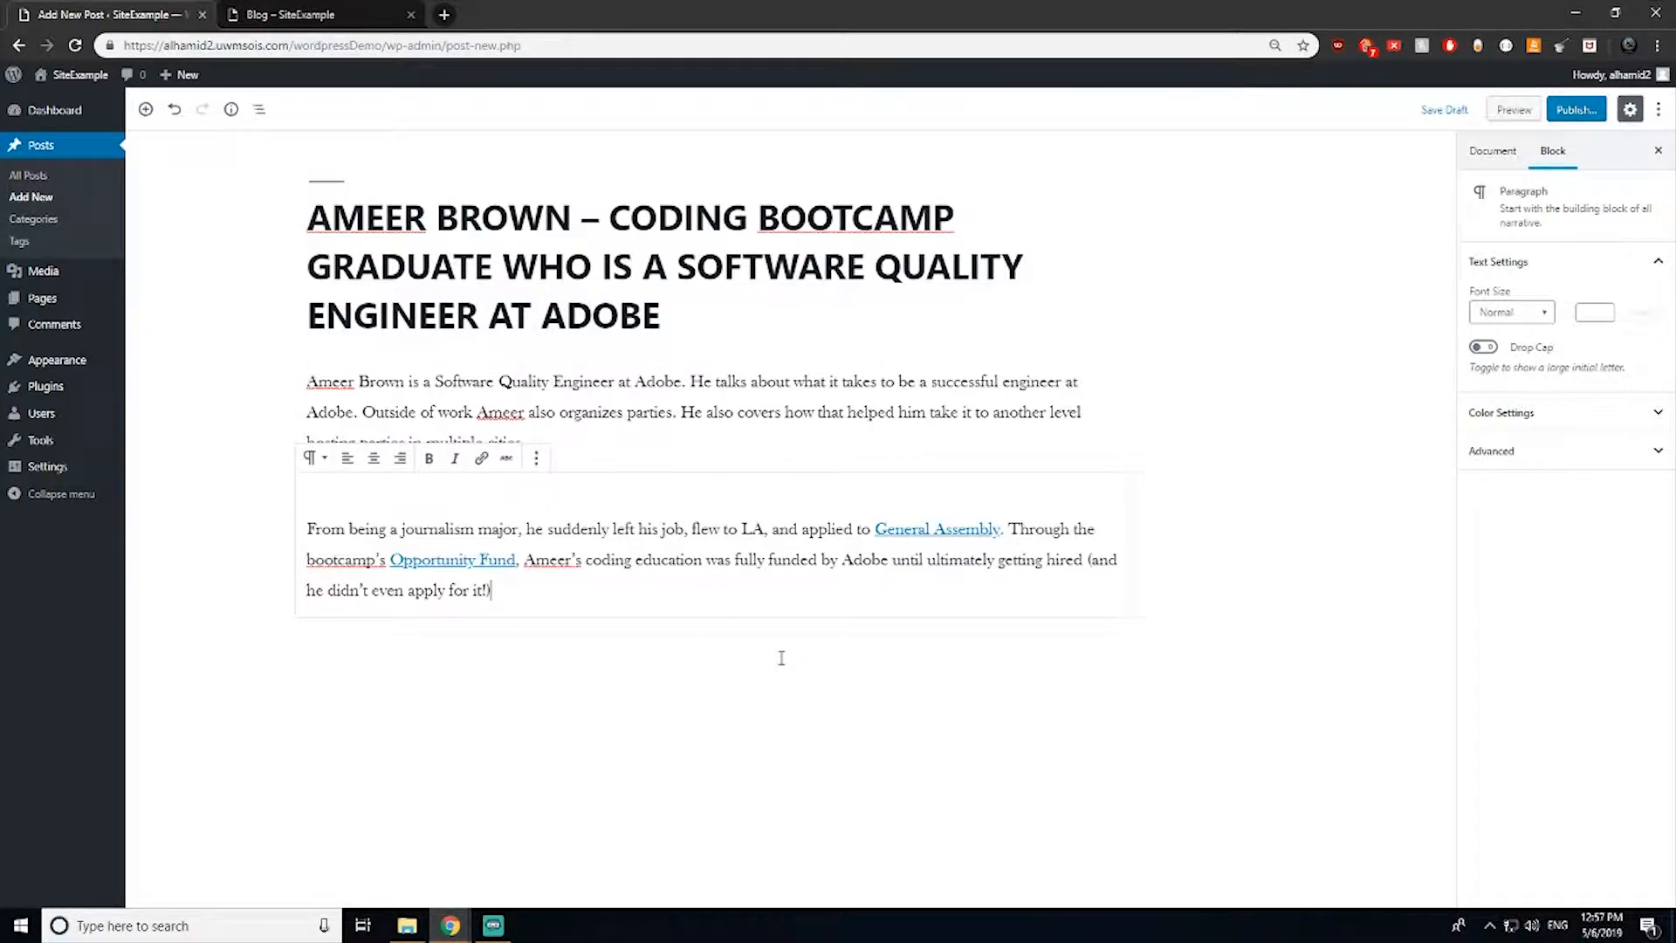
click(1589, 113)
click(1589, 114)
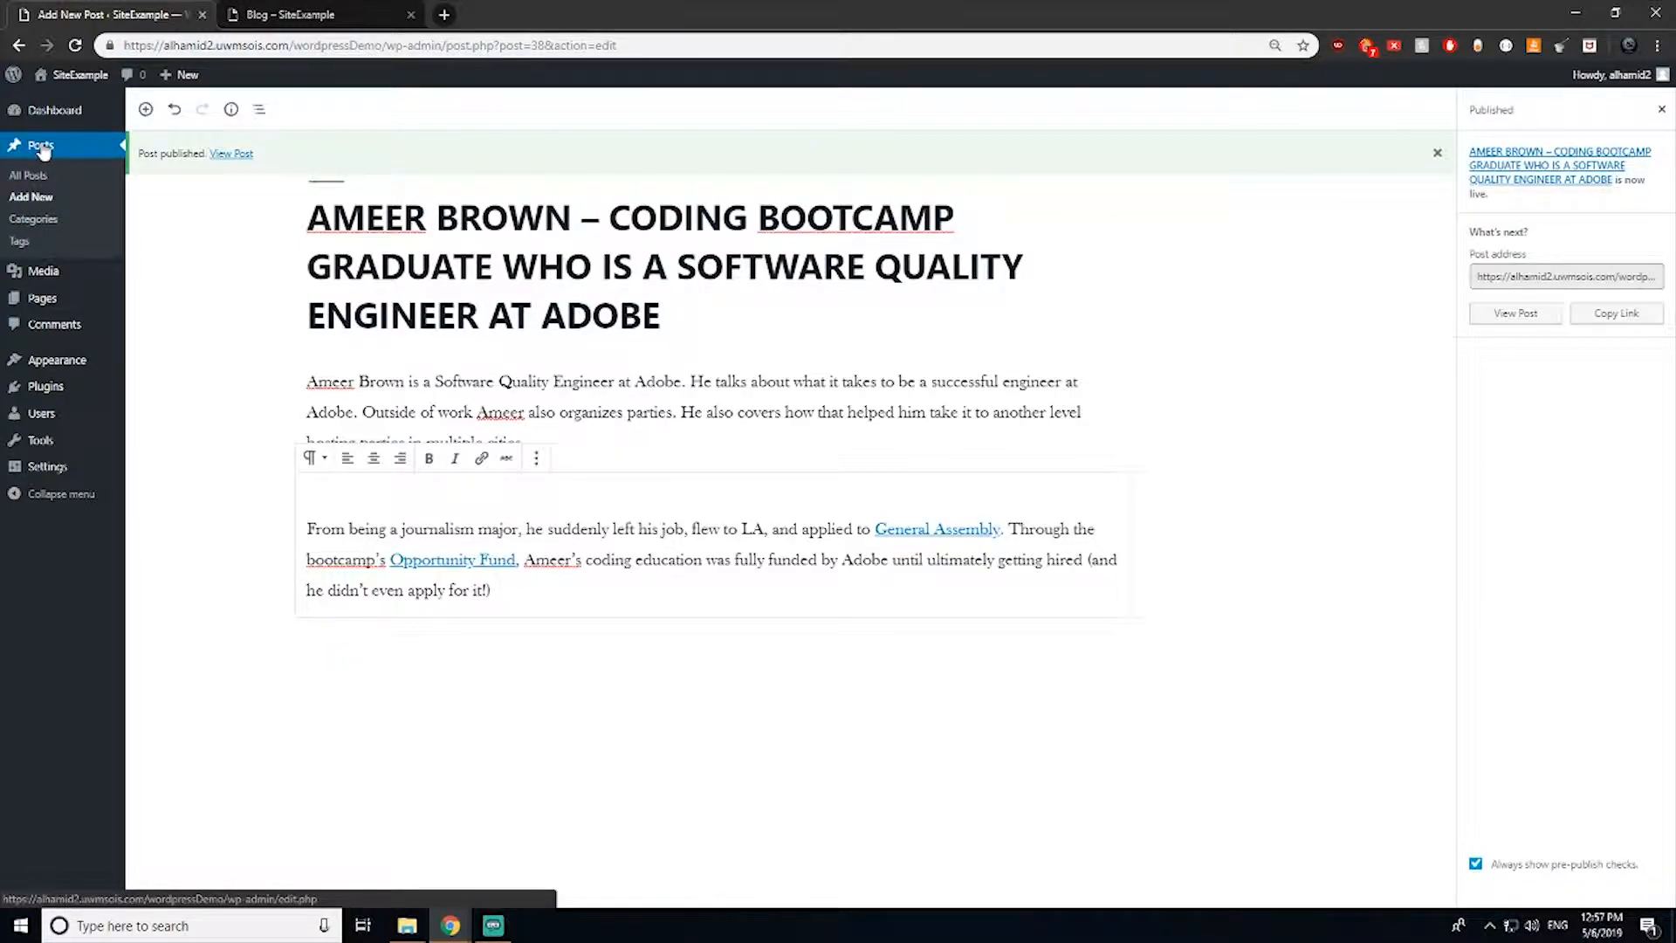
Step: Move the draft "Introducing a More Seamless Navigate on Autopilot" and the "Hello world!" post to the trash
click(42, 150)
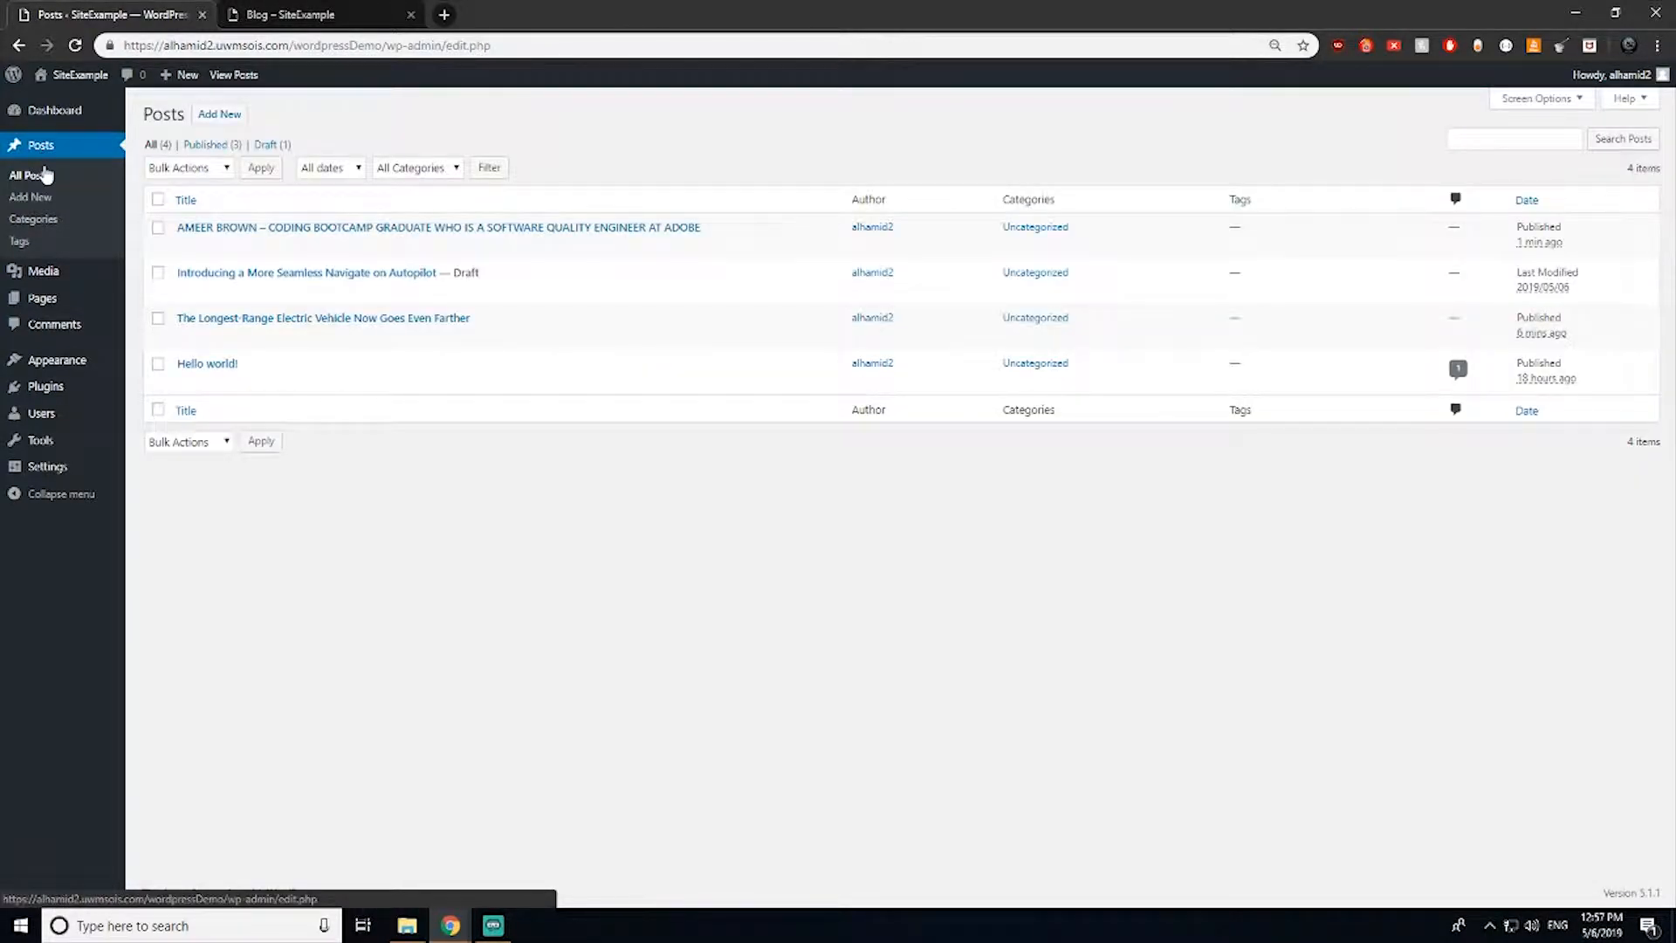
mouse_move(228, 298)
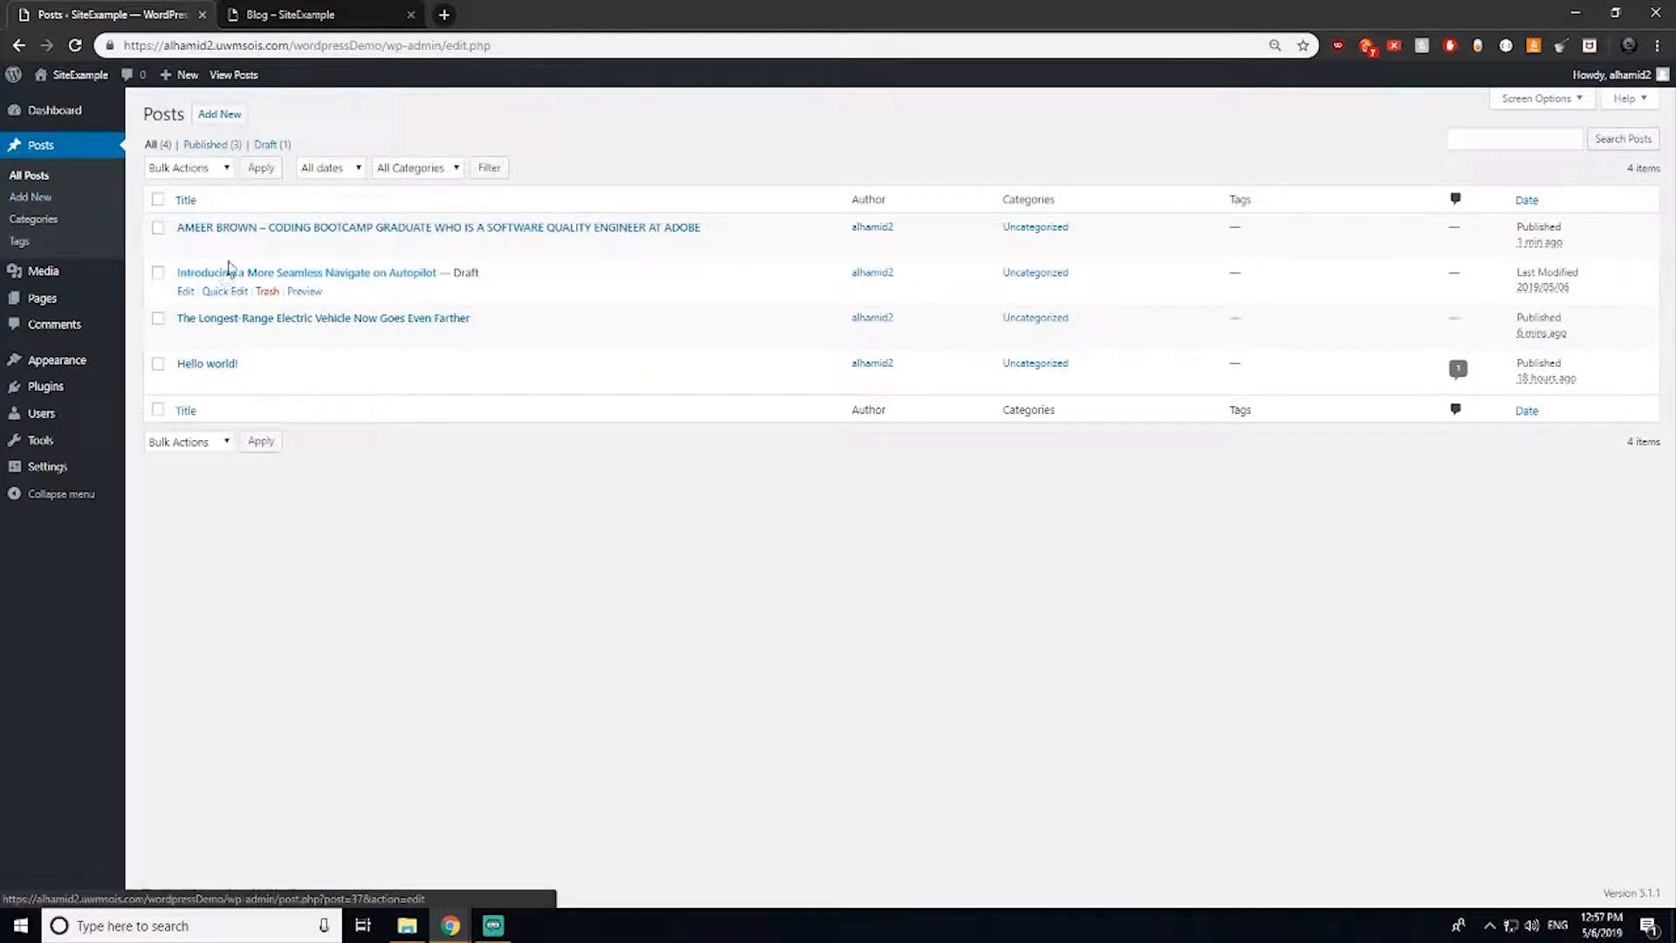
mouse_move(274, 332)
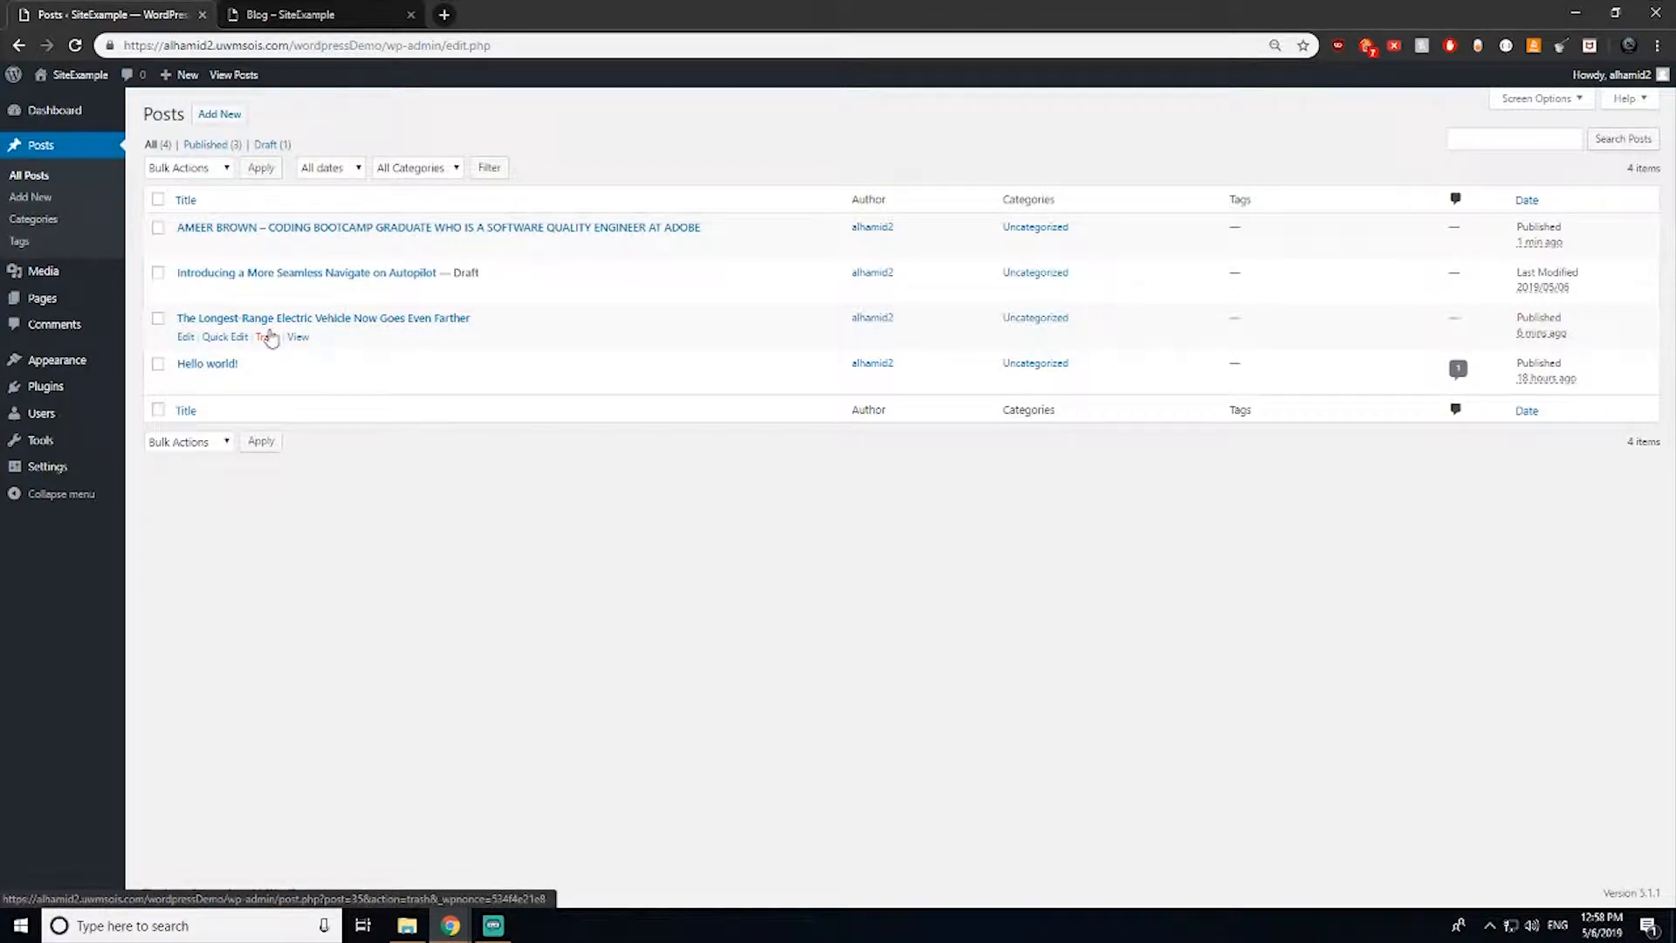
click(266, 292)
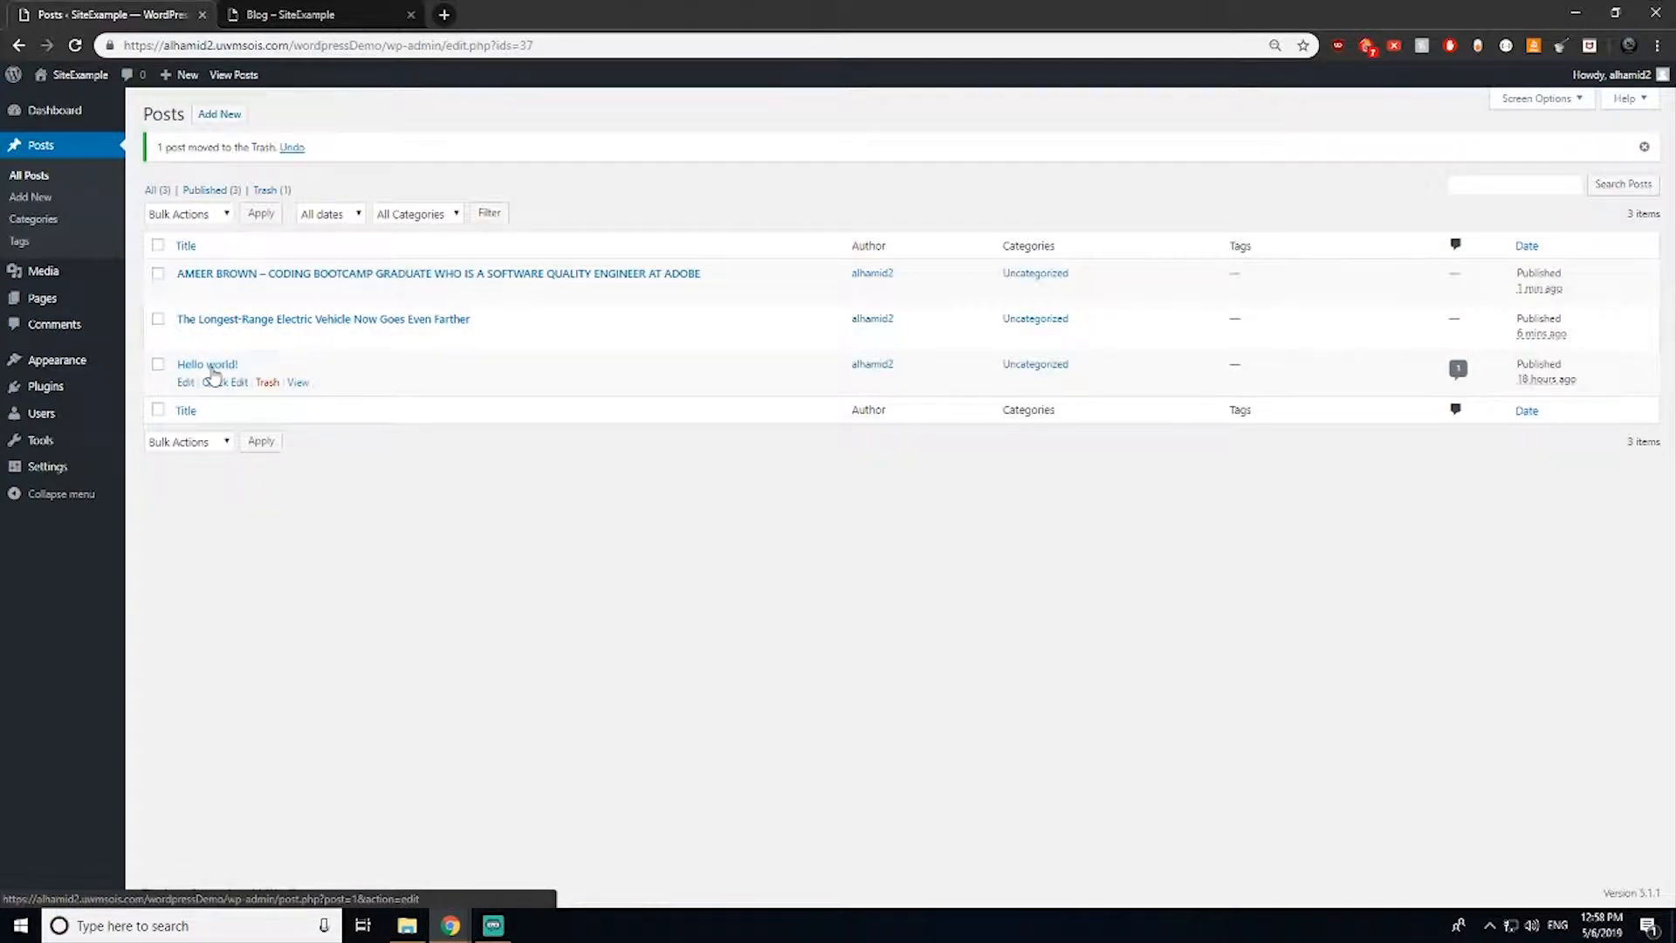
click(268, 383)
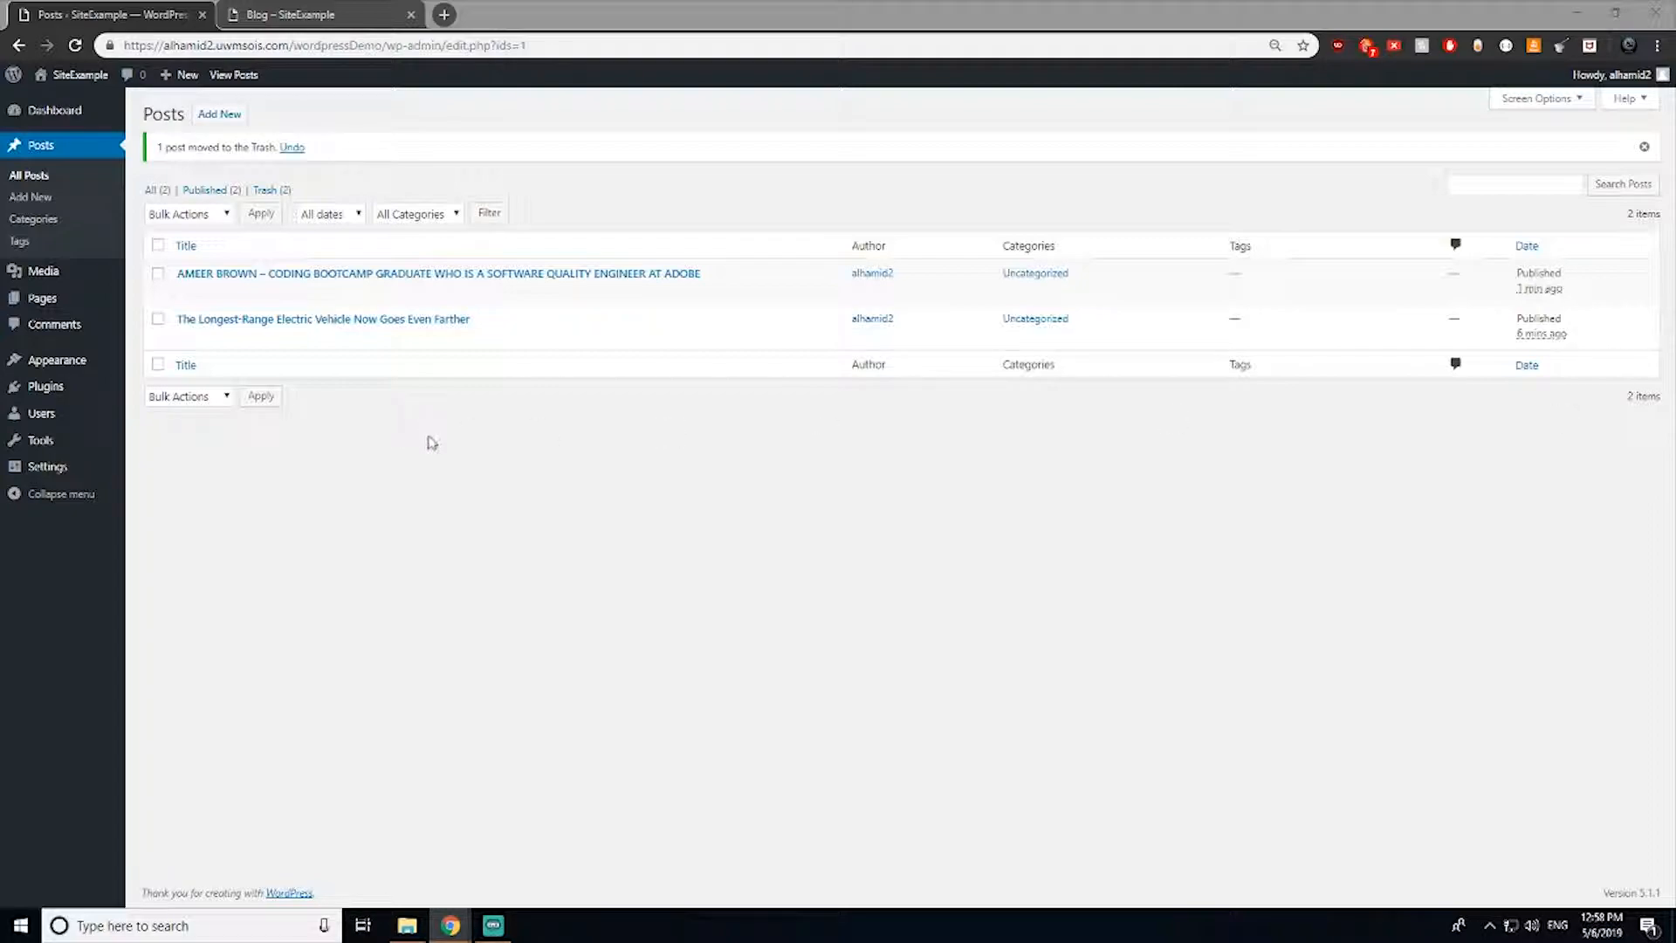
click(461, 478)
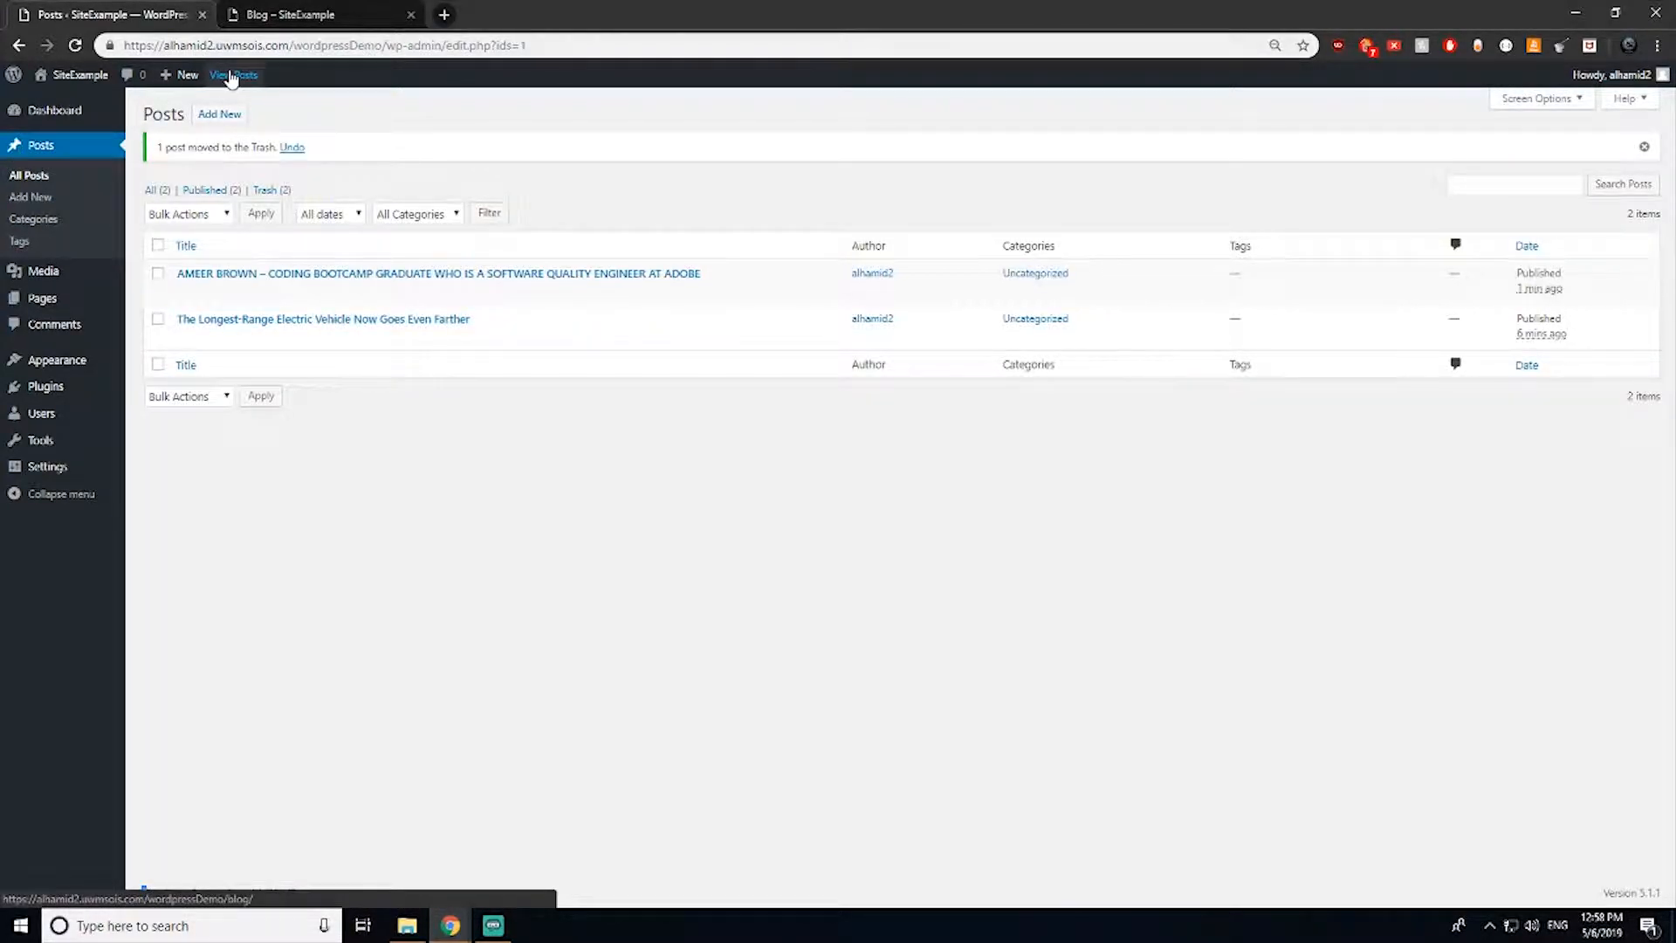
Step: Start another post titled with the CEO's full name and "– INCOME SHARING AGREEMENTS EXPLAINED BY CEO OF VEMO"
mouse_move(183, 75)
click(171, 107)
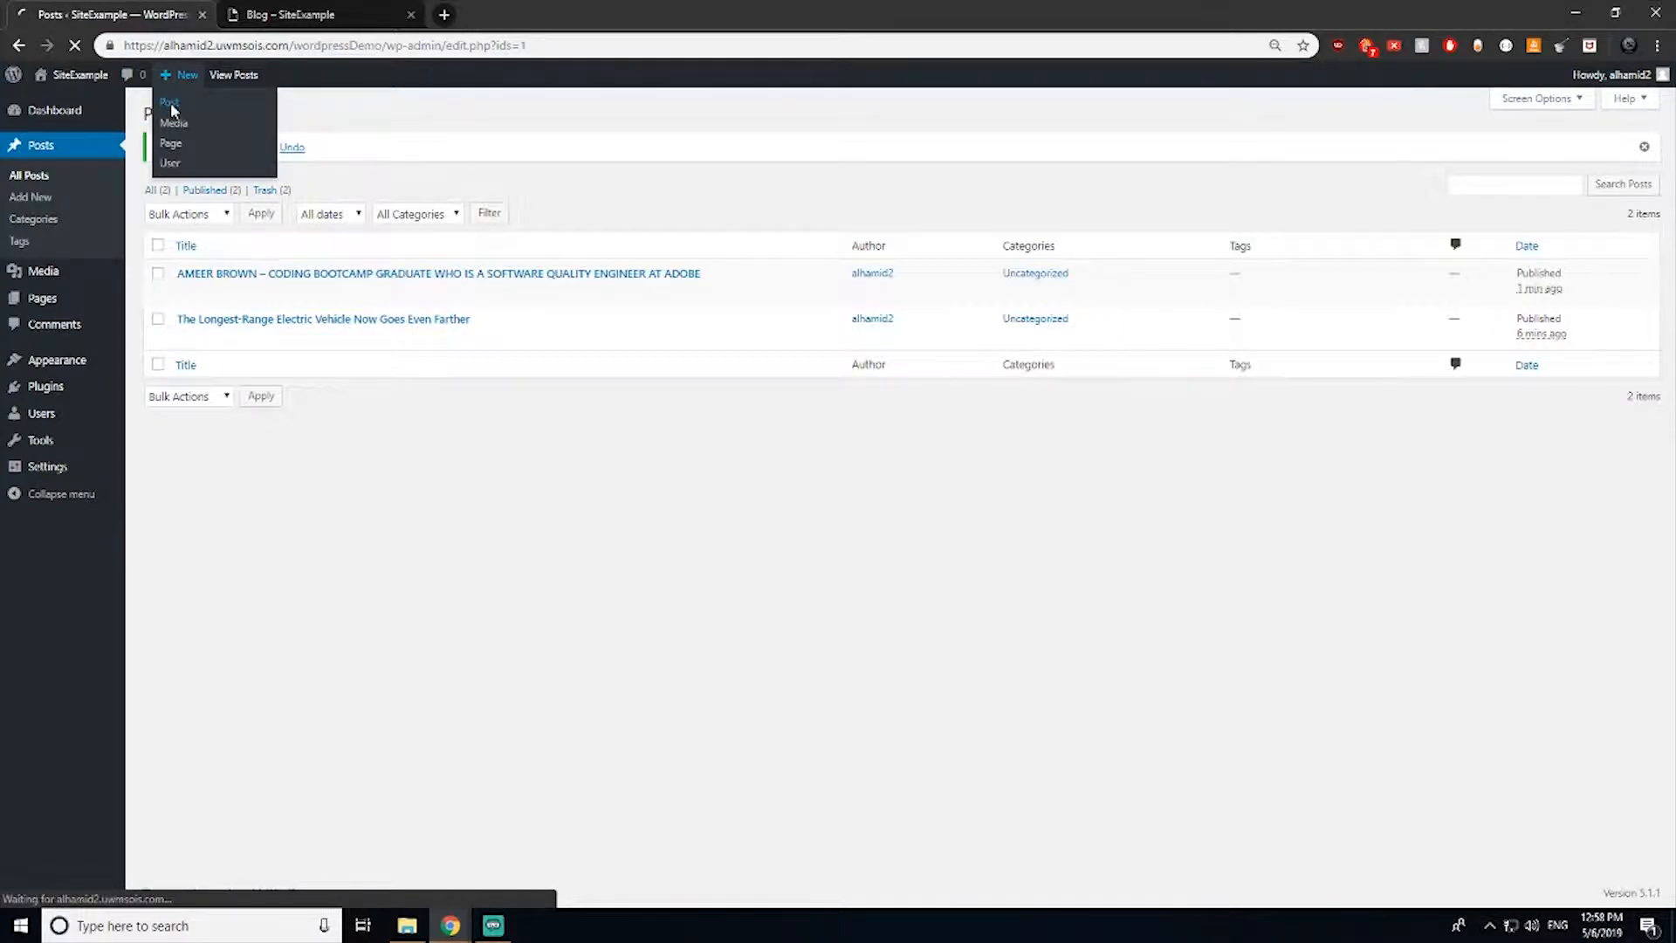
text(TONIO DESORRENTO – INCOME SHARING AGREEMENTS EXPLAINED BY CEO OF VEMO)
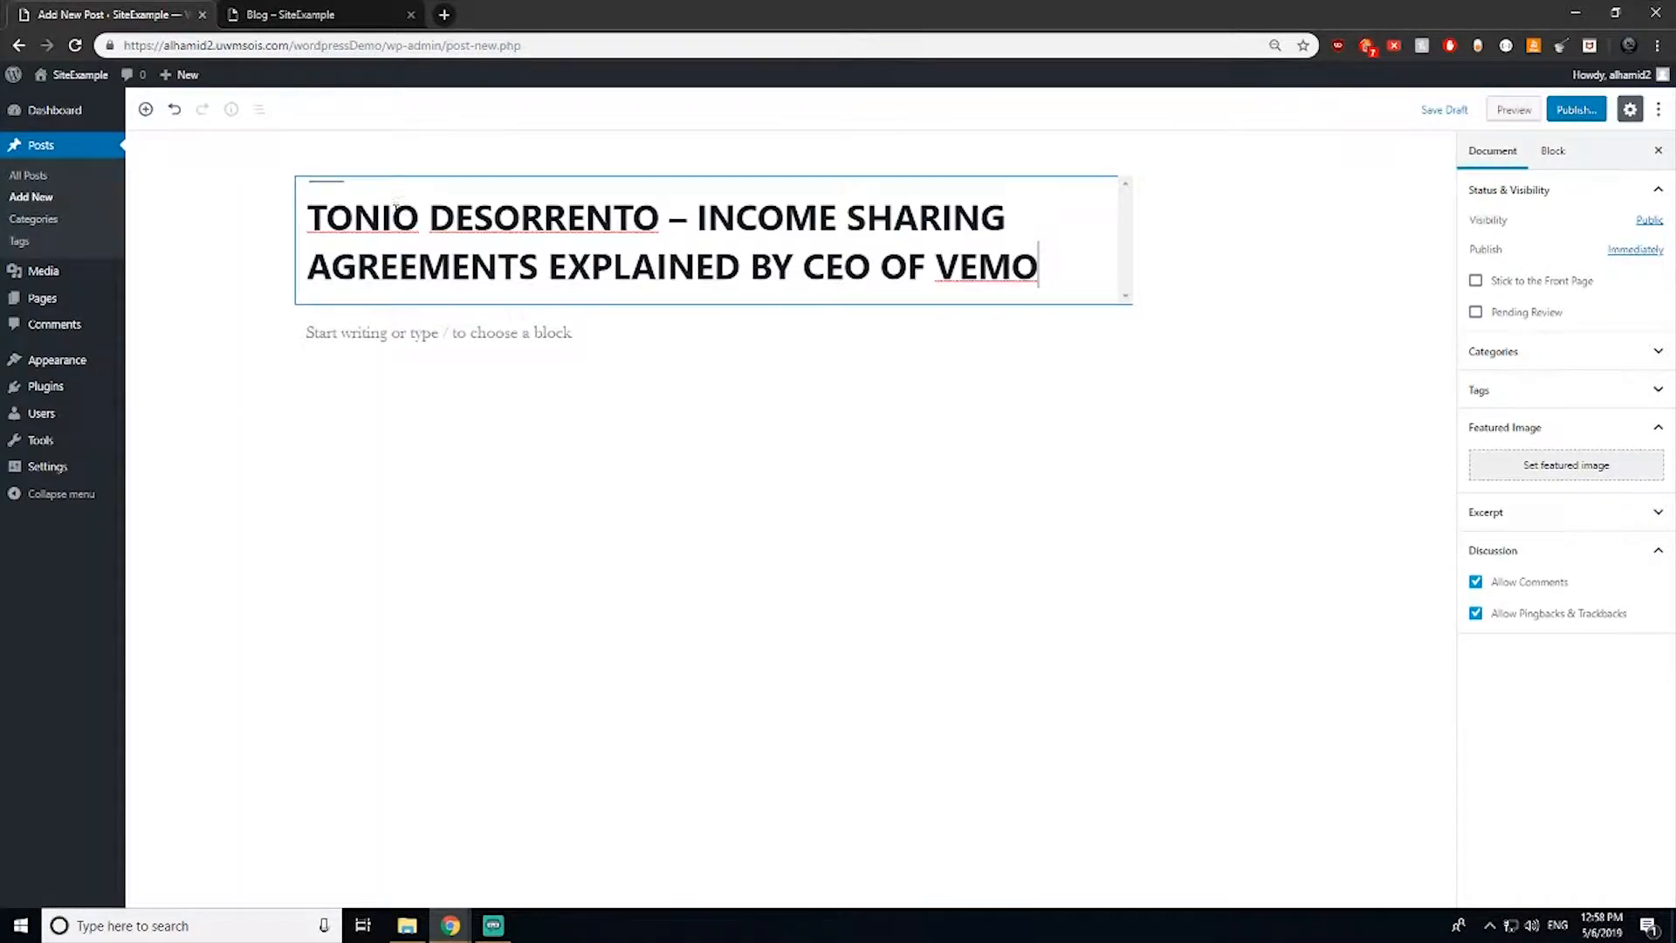
Step: Add the prepared article text about the Vemo Education CEO as the post's body and publish the post
key(alt+Tab)
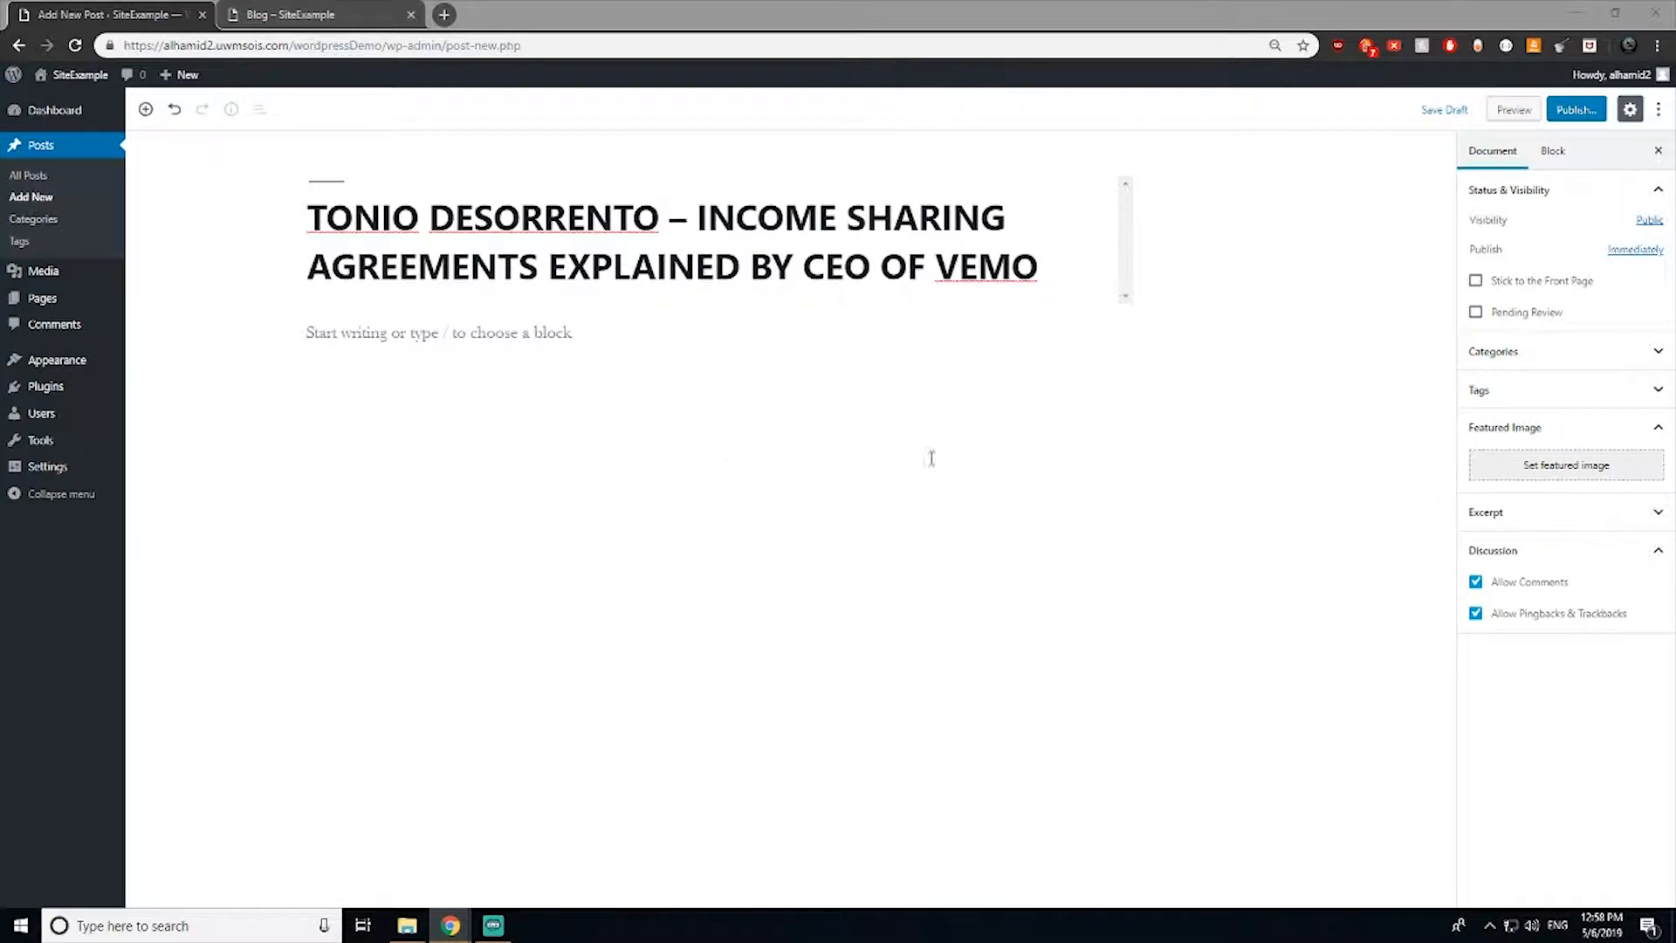
click(418, 390)
text(Tonio DeSorrento is a New York-native who spent time in the Marines as a captain. He has also worked at several institutions including SoFi. Currently, he serves as the CEO of Vemo Education, a leading provider of income share agreements, which is an innovative financing model not only for coding bootcamps, but also for traditional universities. They are working now with 22 colleges and universities!)
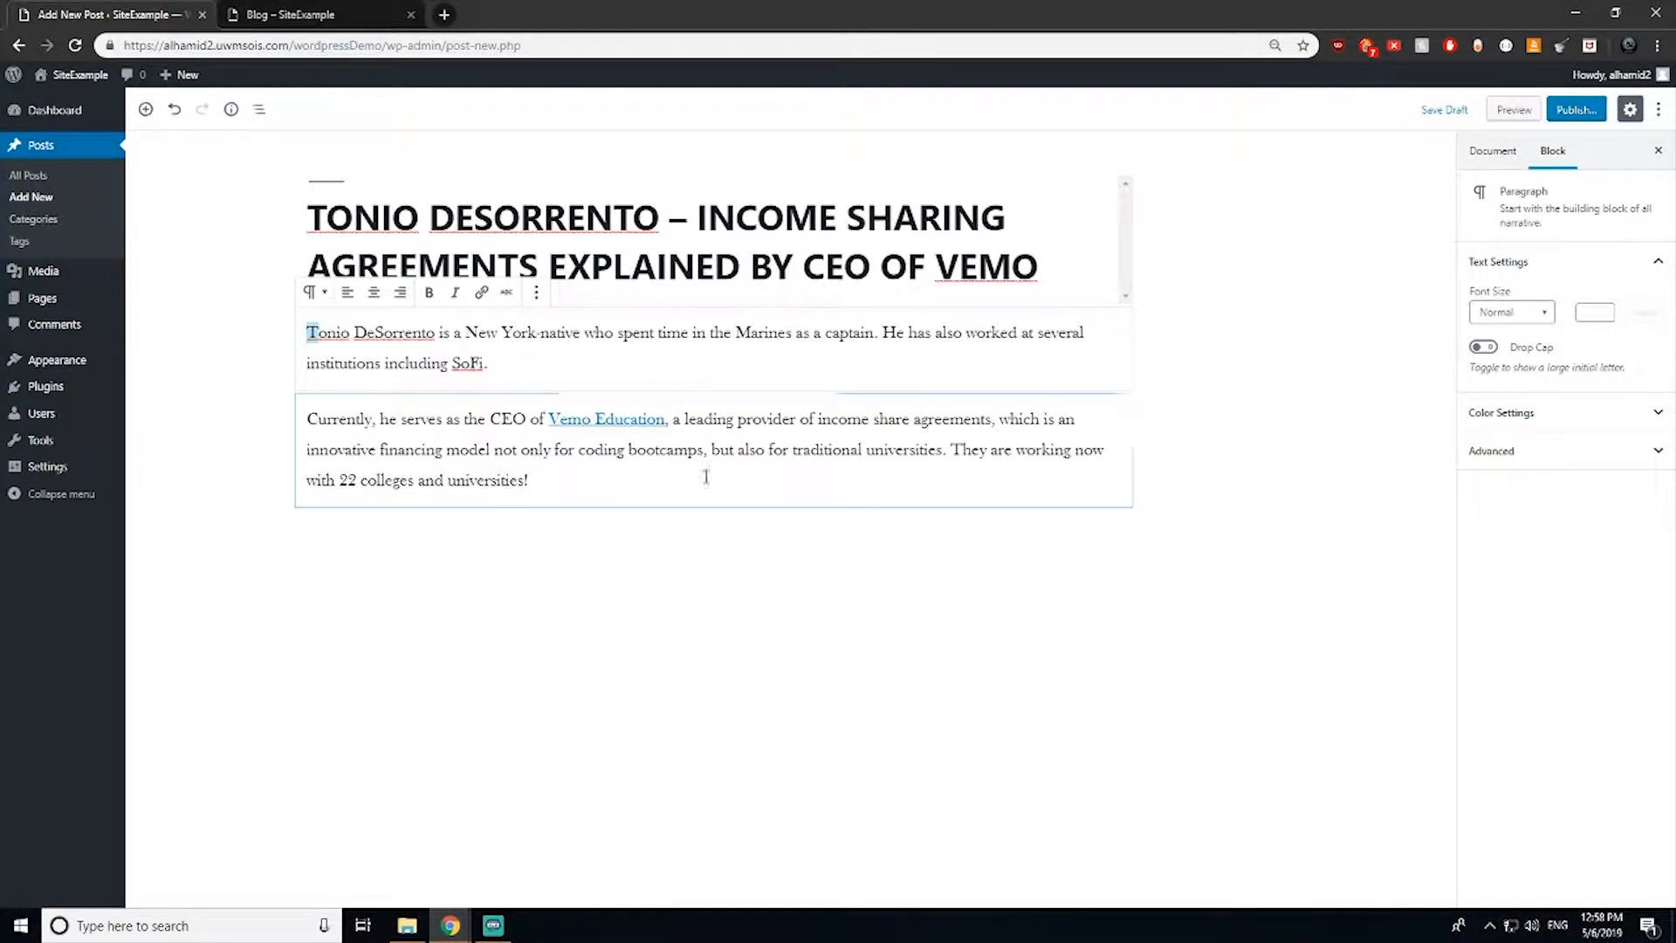
click(1577, 110)
click(1589, 118)
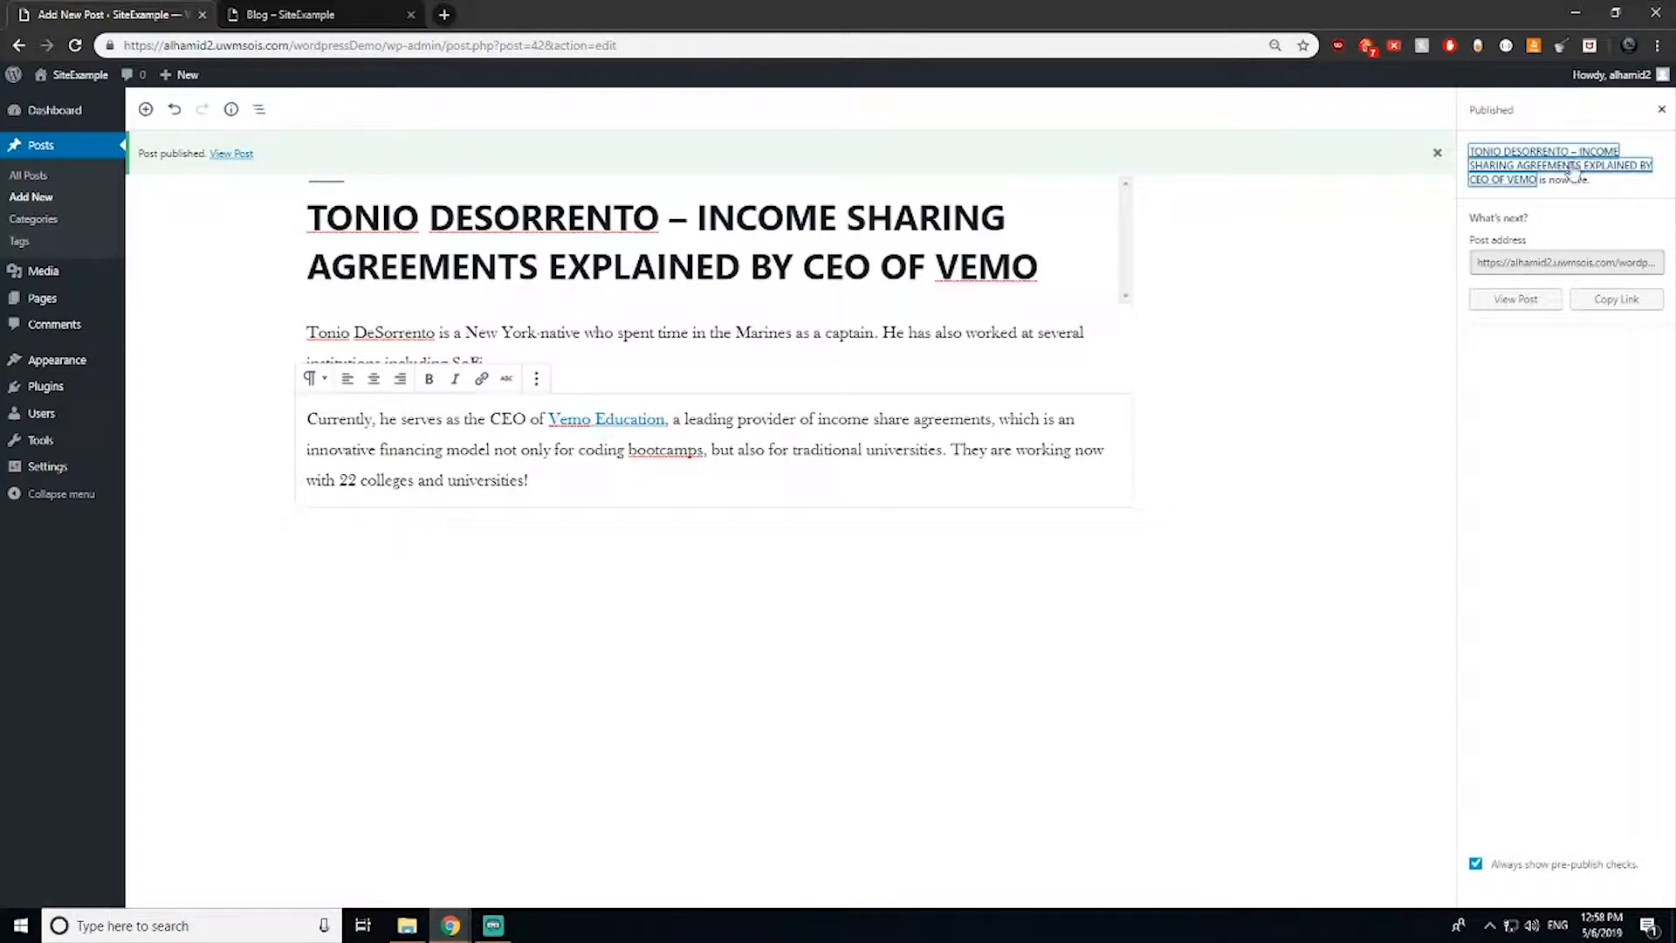
drag(336, 251, 312, 245)
click(291, 213)
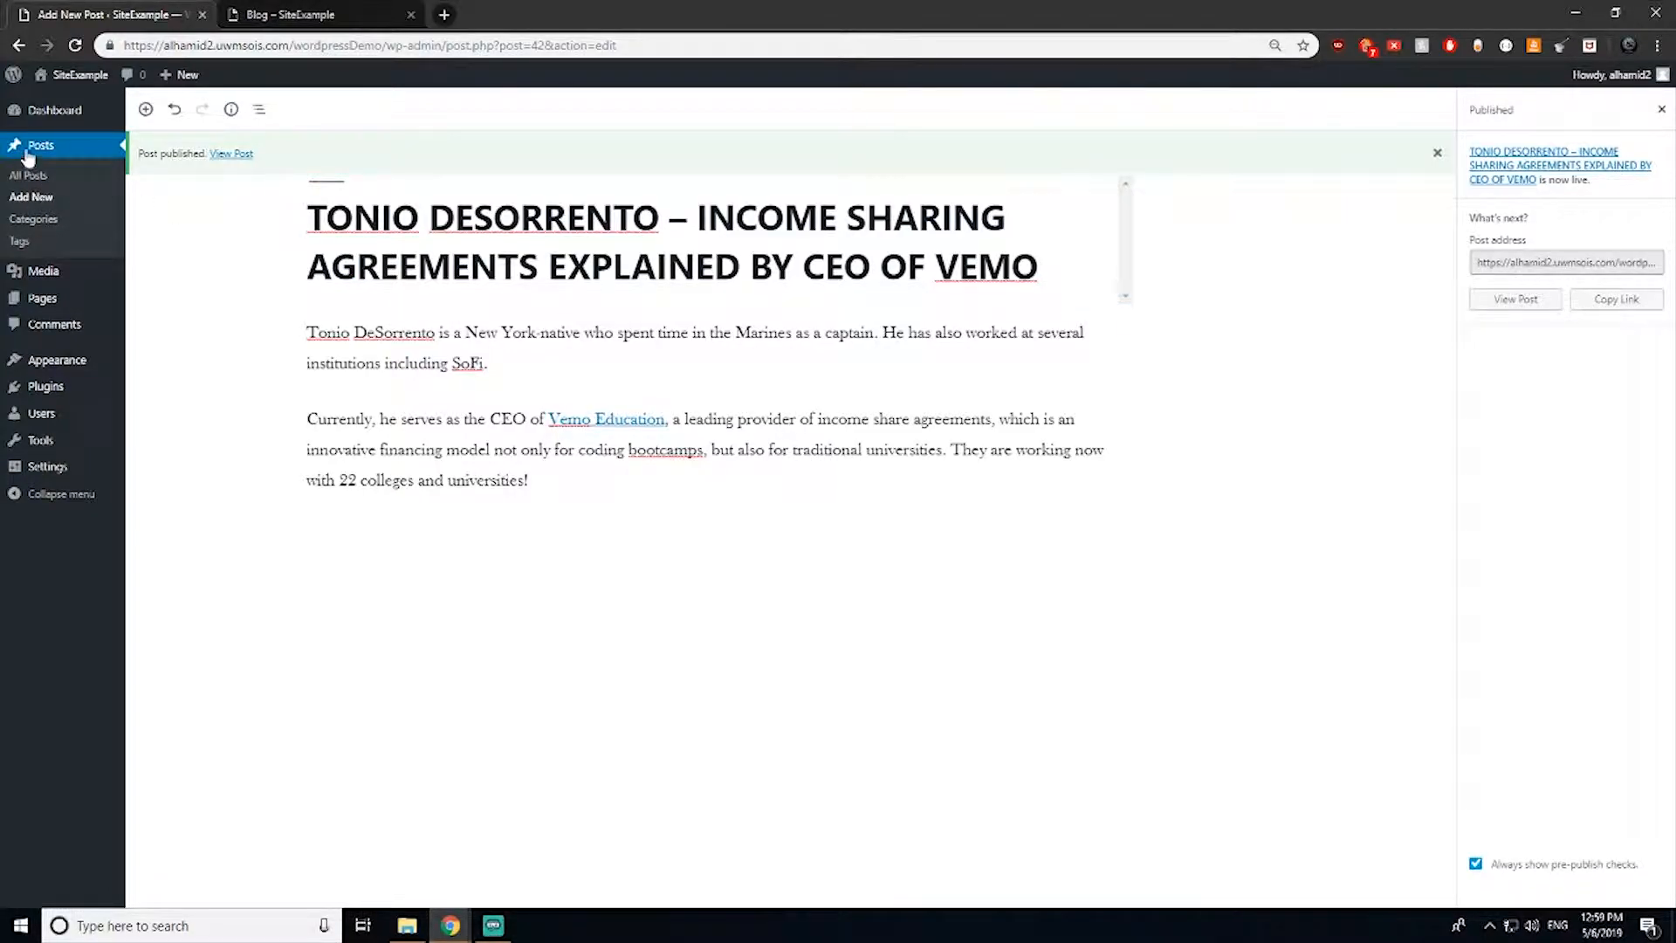
Step: Return to the dashboard, and reload the live Blog page to check the published posts
click(55, 115)
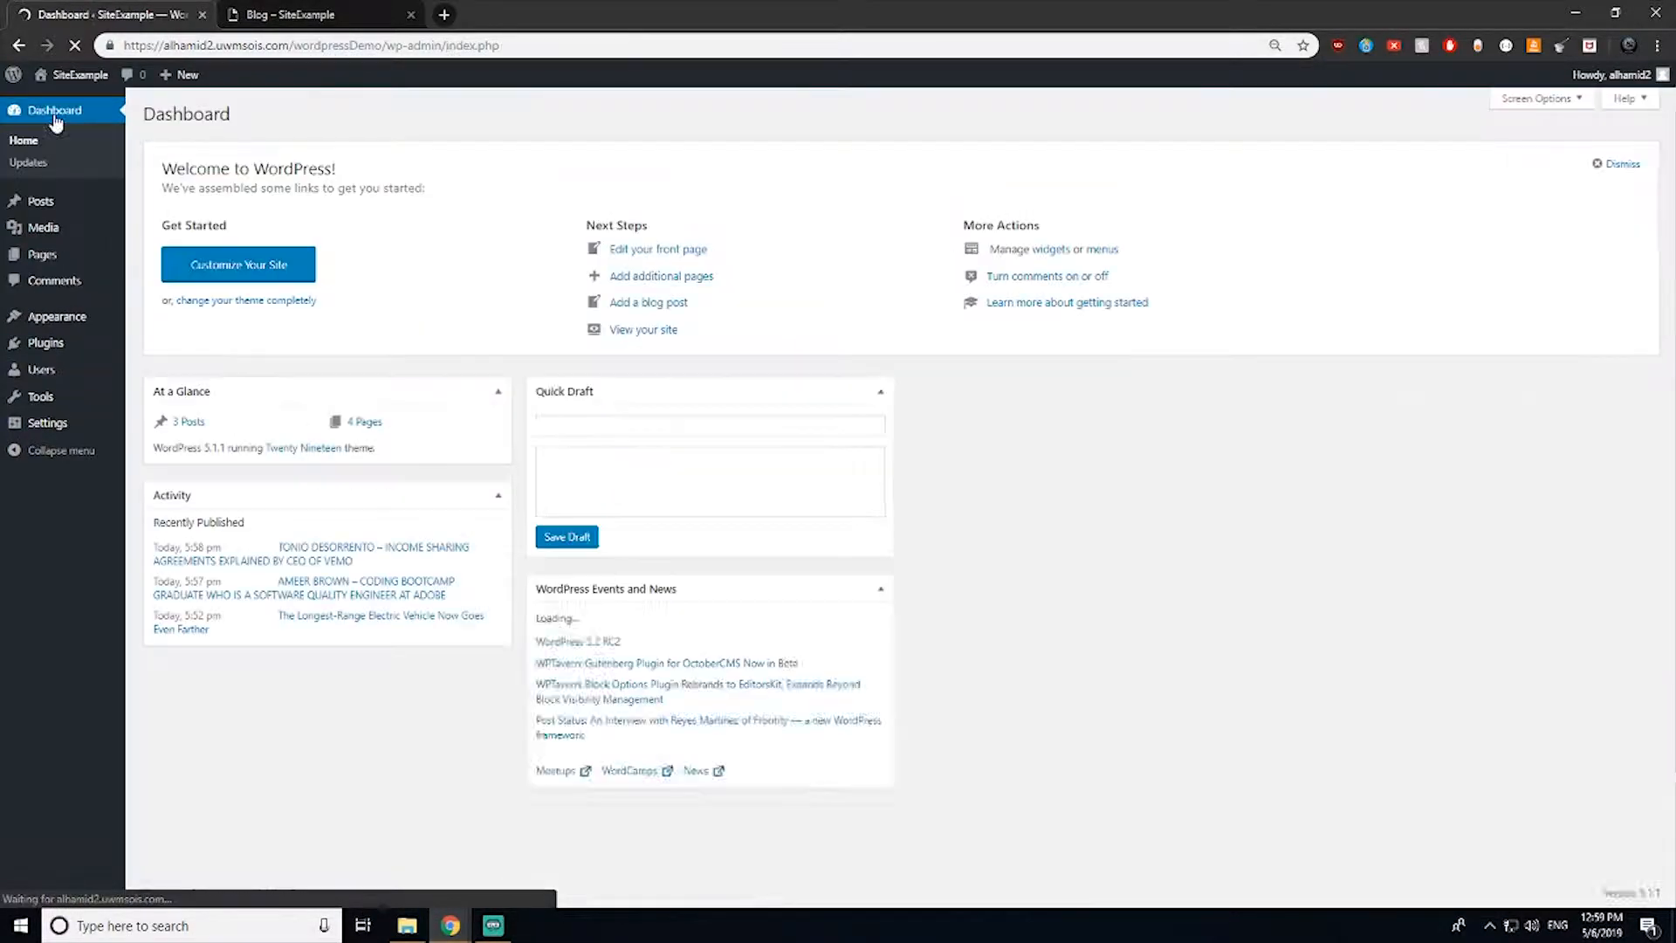
click(314, 14)
click(77, 45)
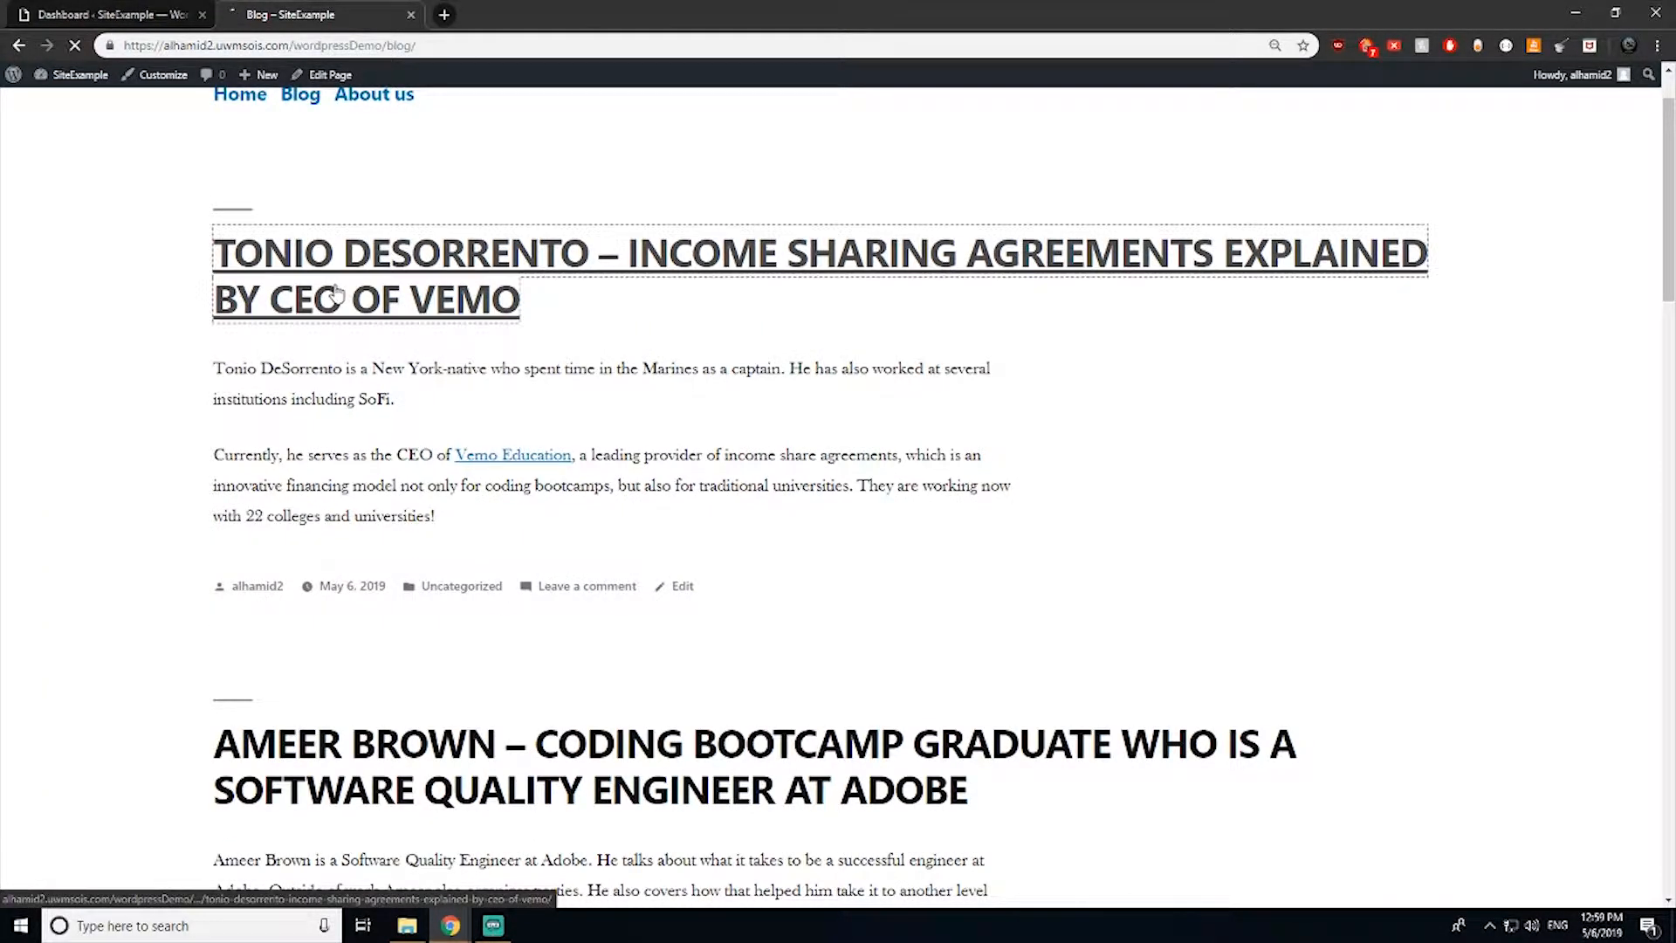
Step: Open the income sharing post from the blog, browse between posts with the previous and next post links, and examine the page's lower sections
click(338, 295)
scroll(366, 419, down, 1)
scroll(367, 419, down, 2)
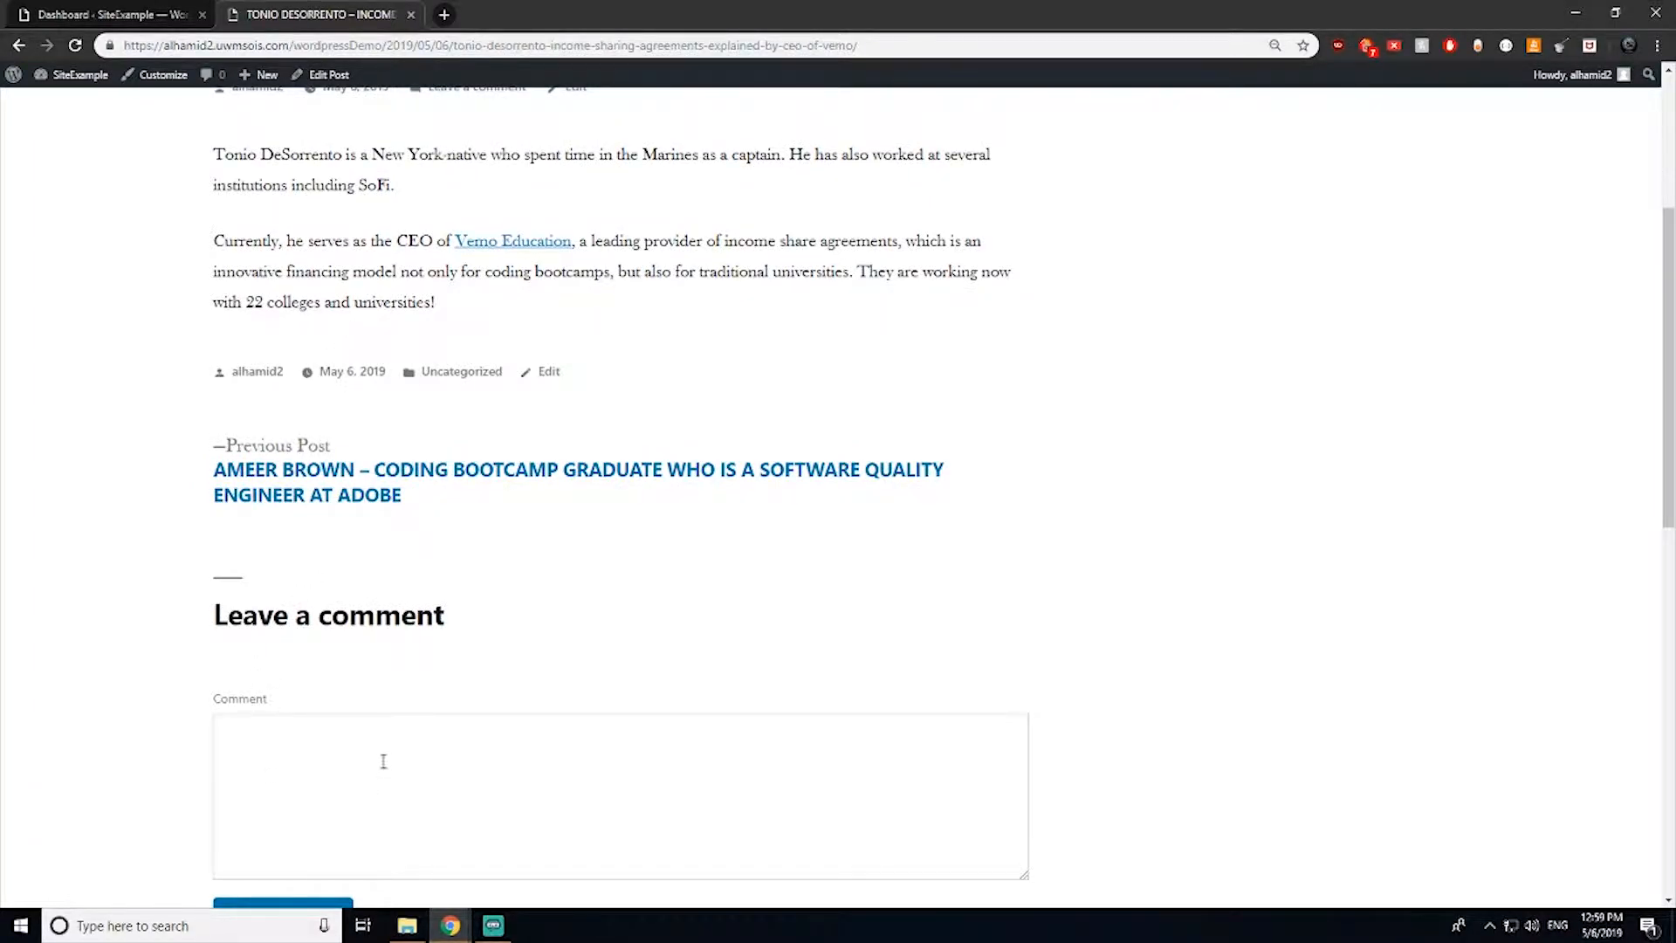
click(345, 491)
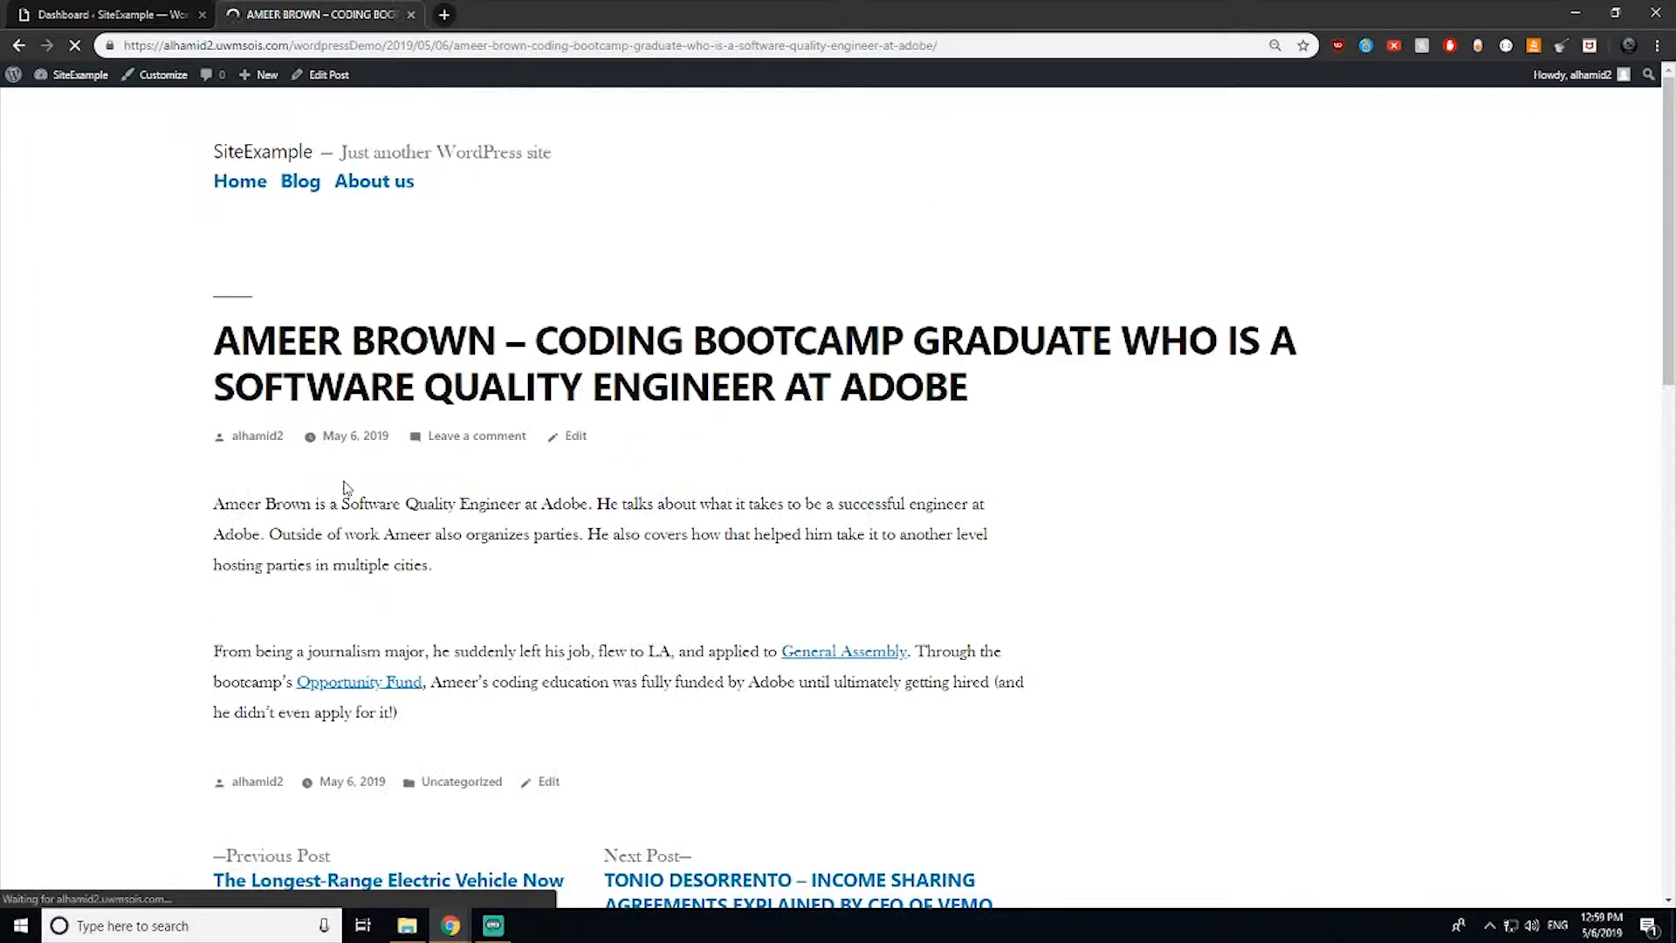
scroll(410, 469, down, 4)
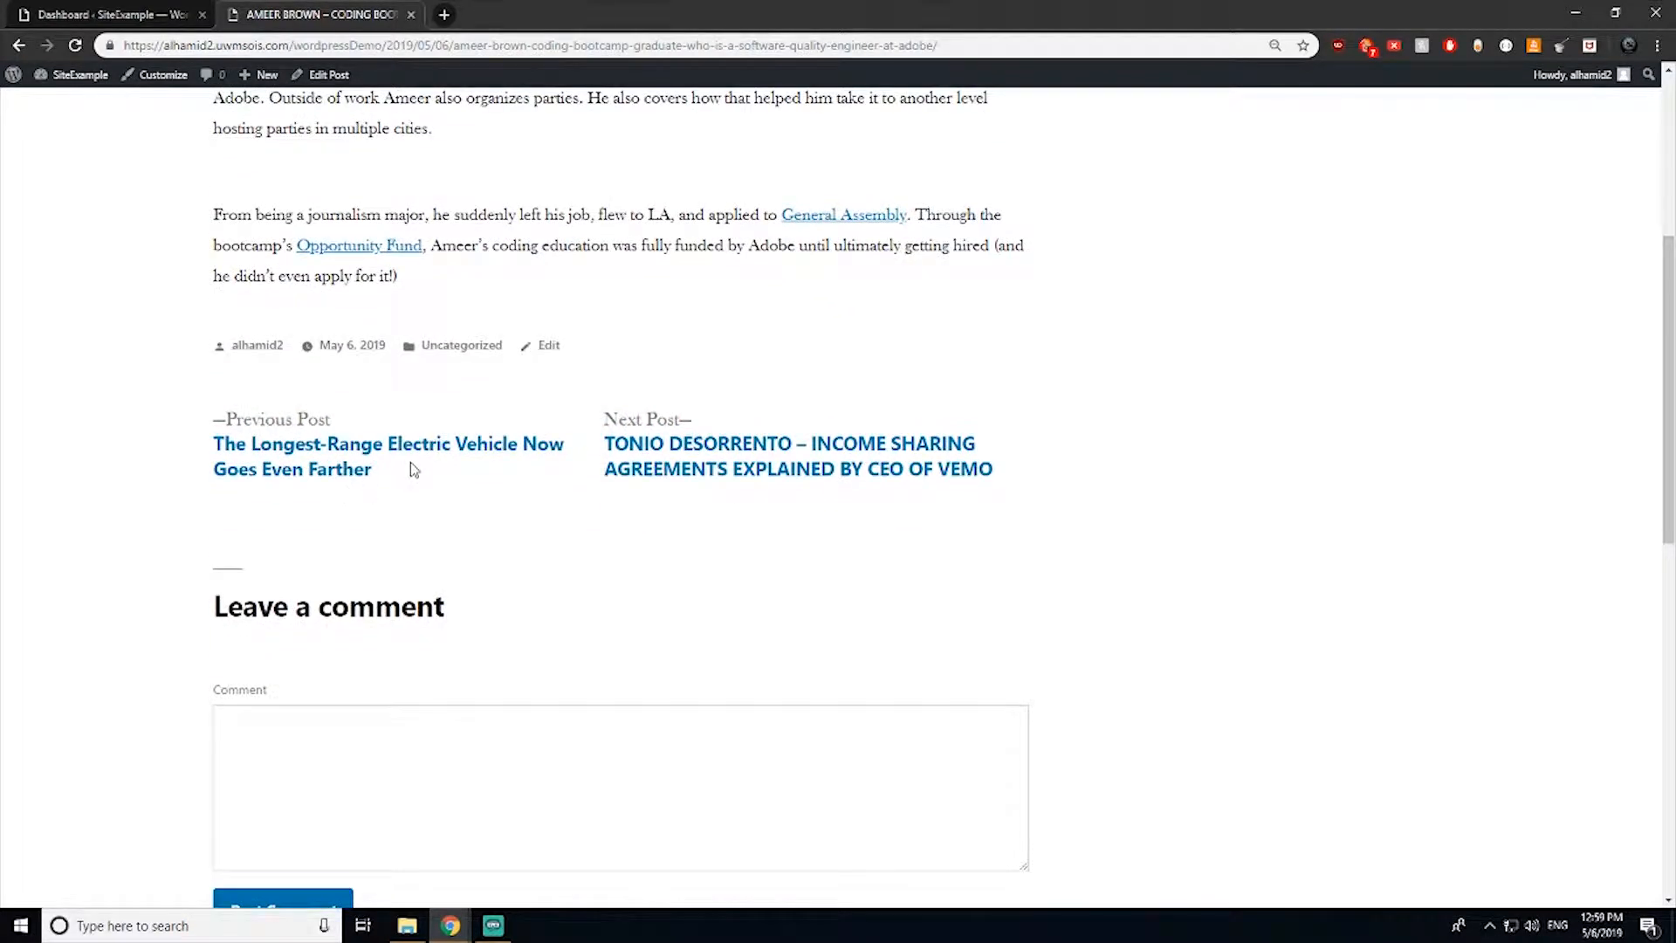
click(676, 468)
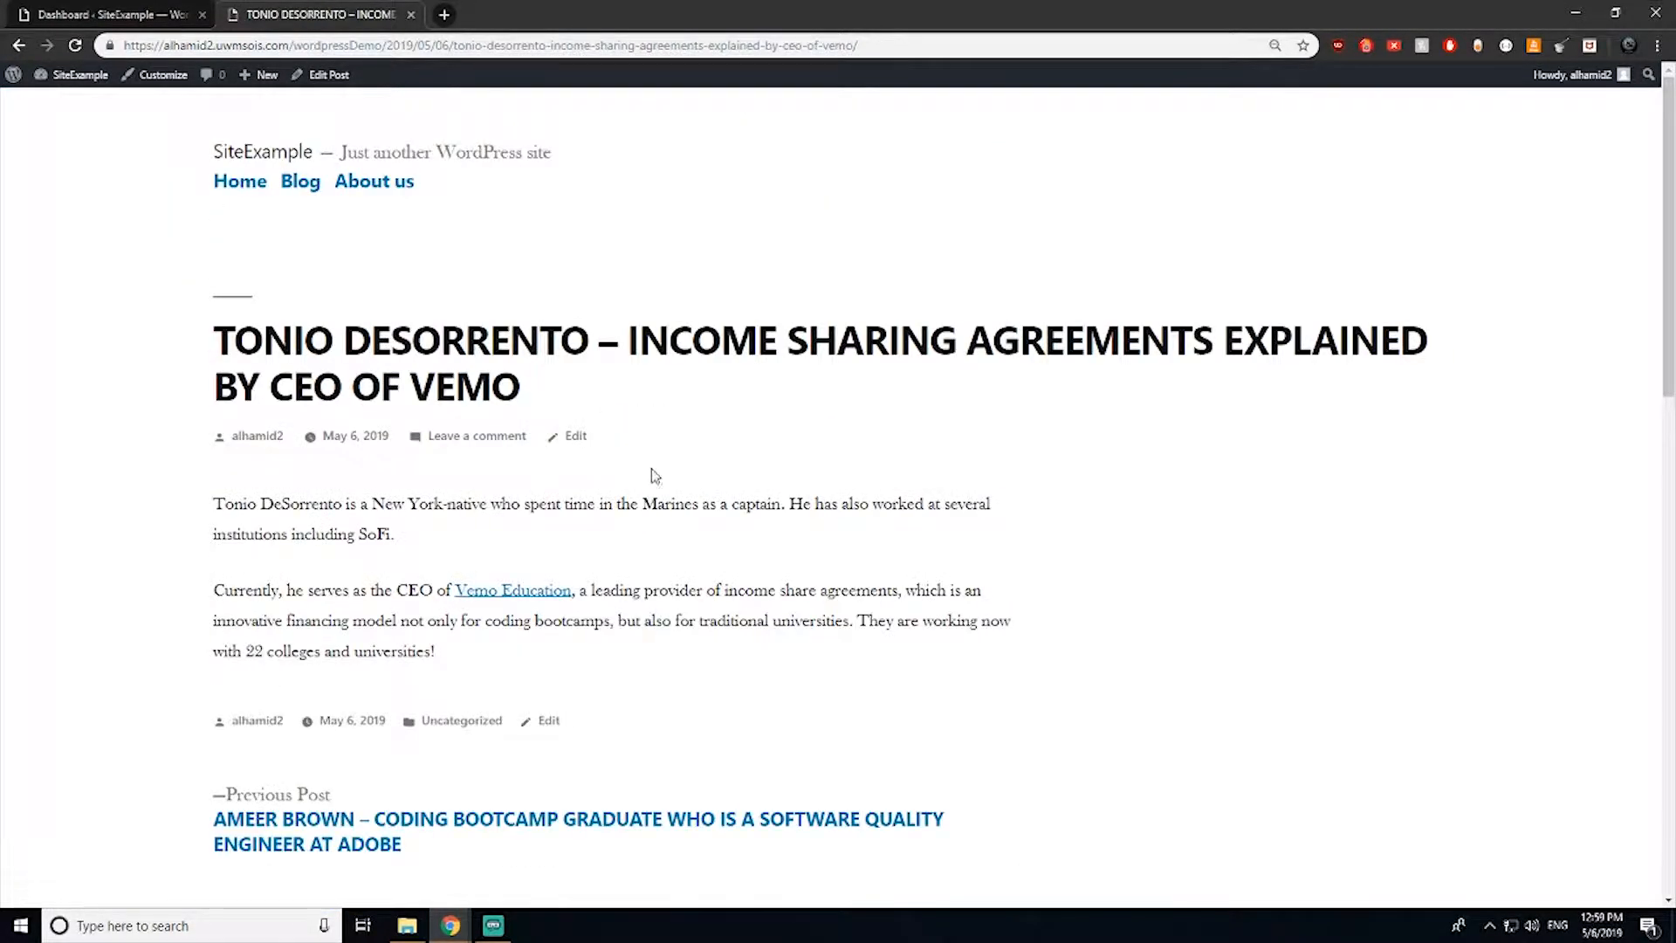
scroll(657, 475, down, 10)
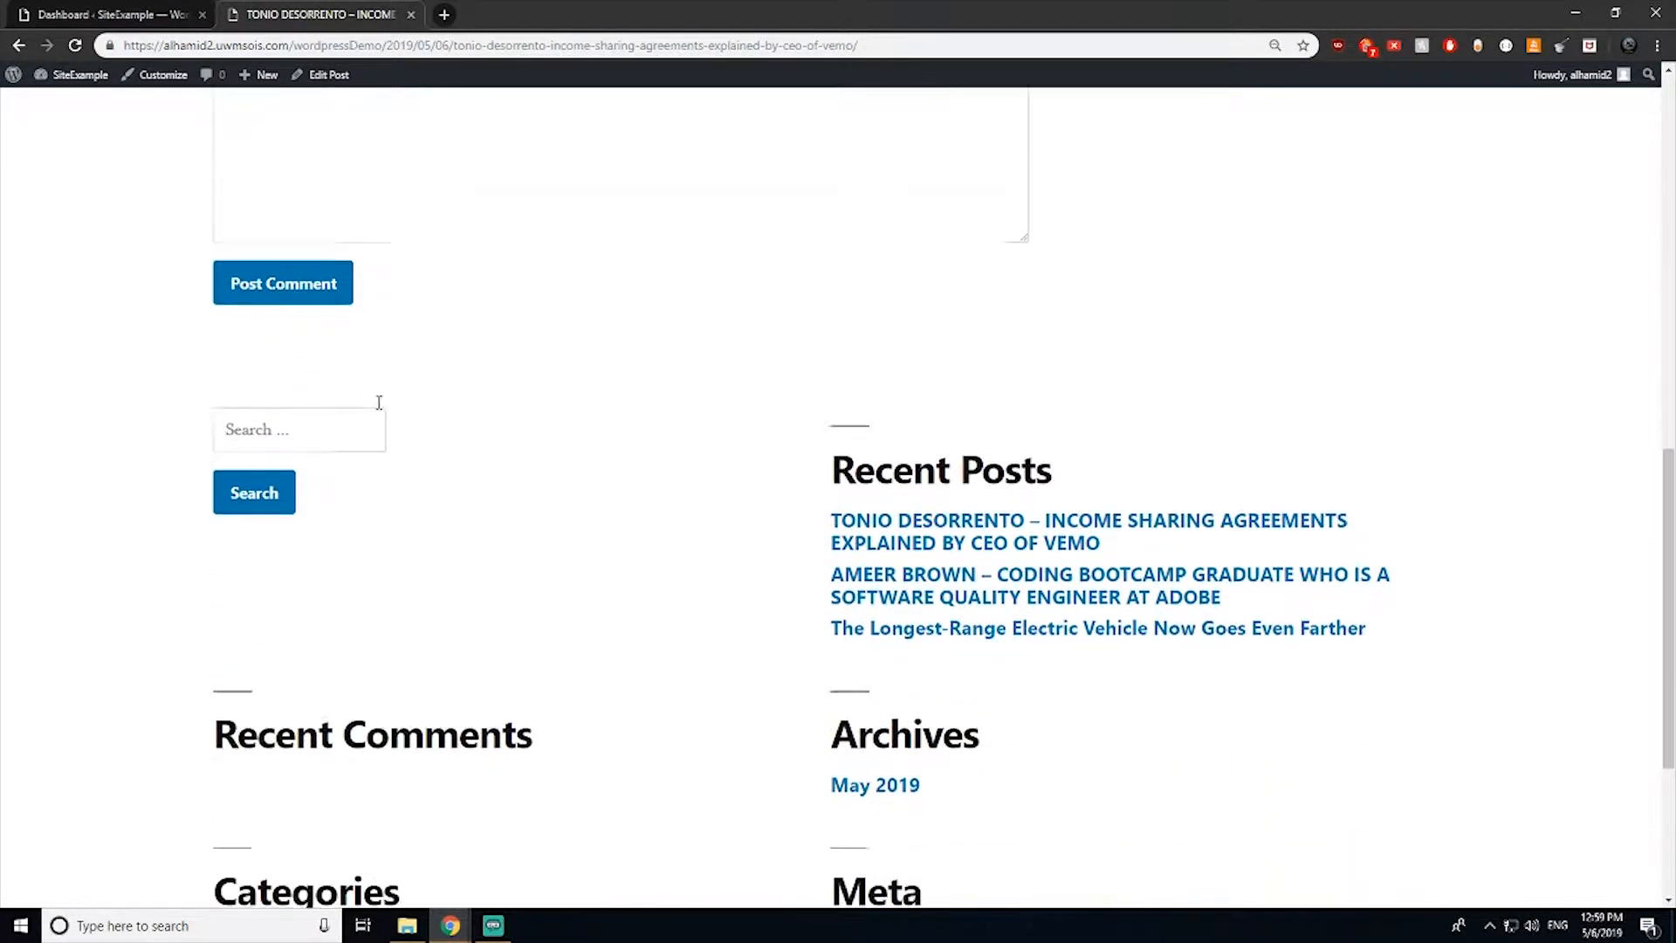
scroll(380, 409, down, 4)
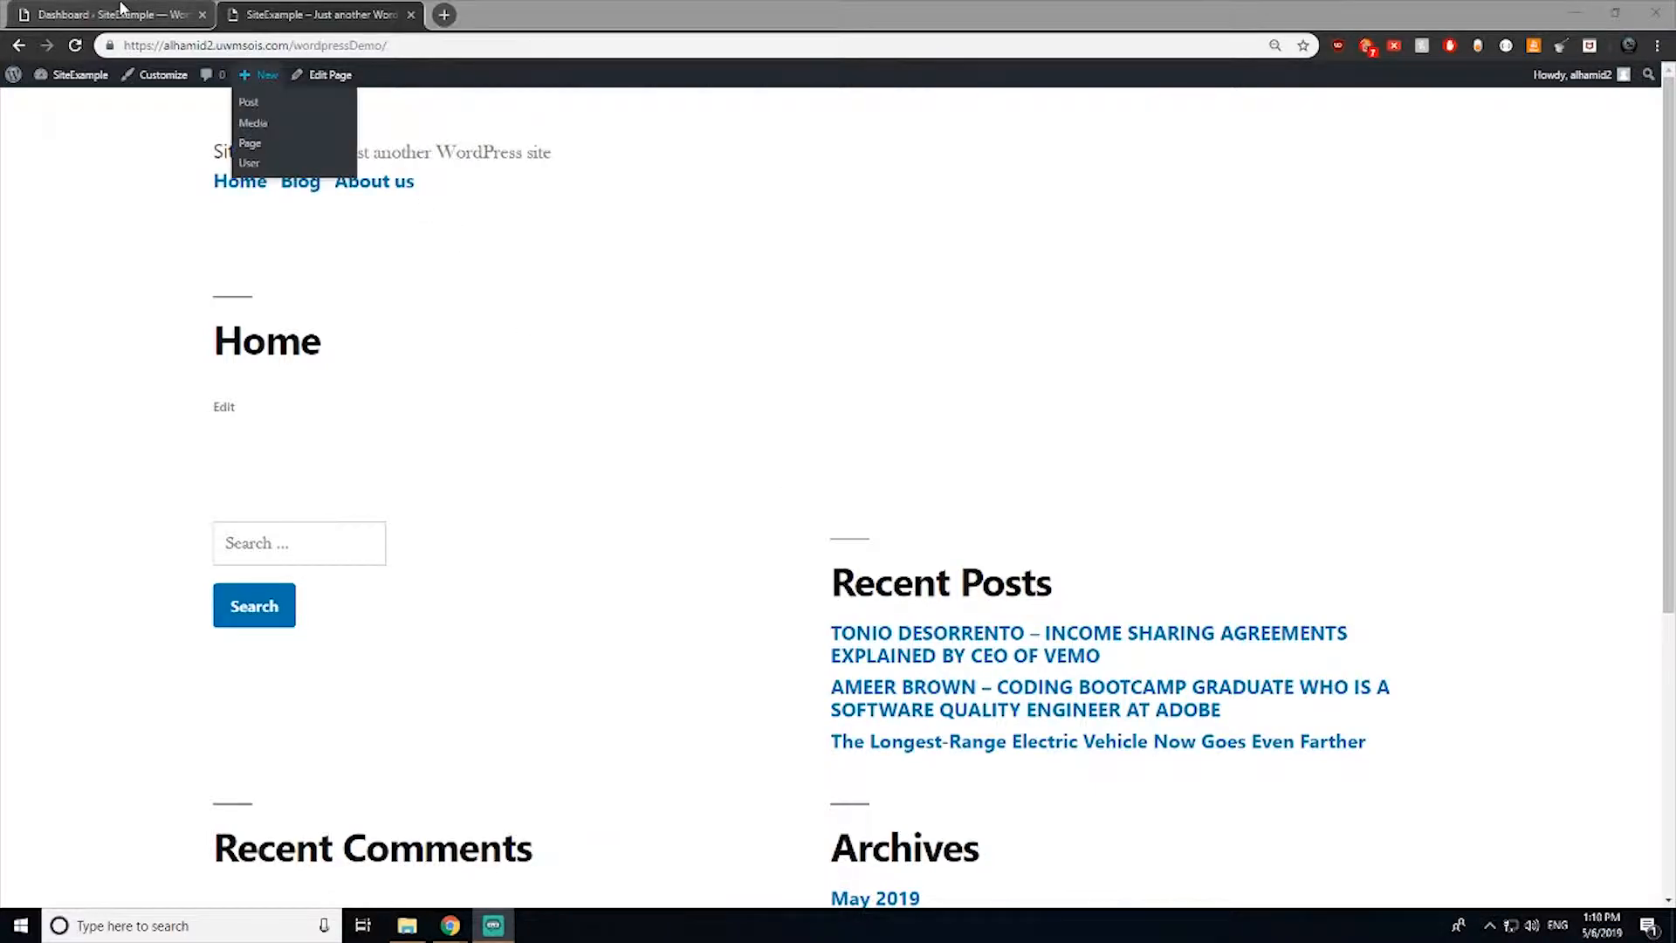
Step: Open the site's widget settings from the admin dashboard and delete the Search widget from the footer area
click(110, 11)
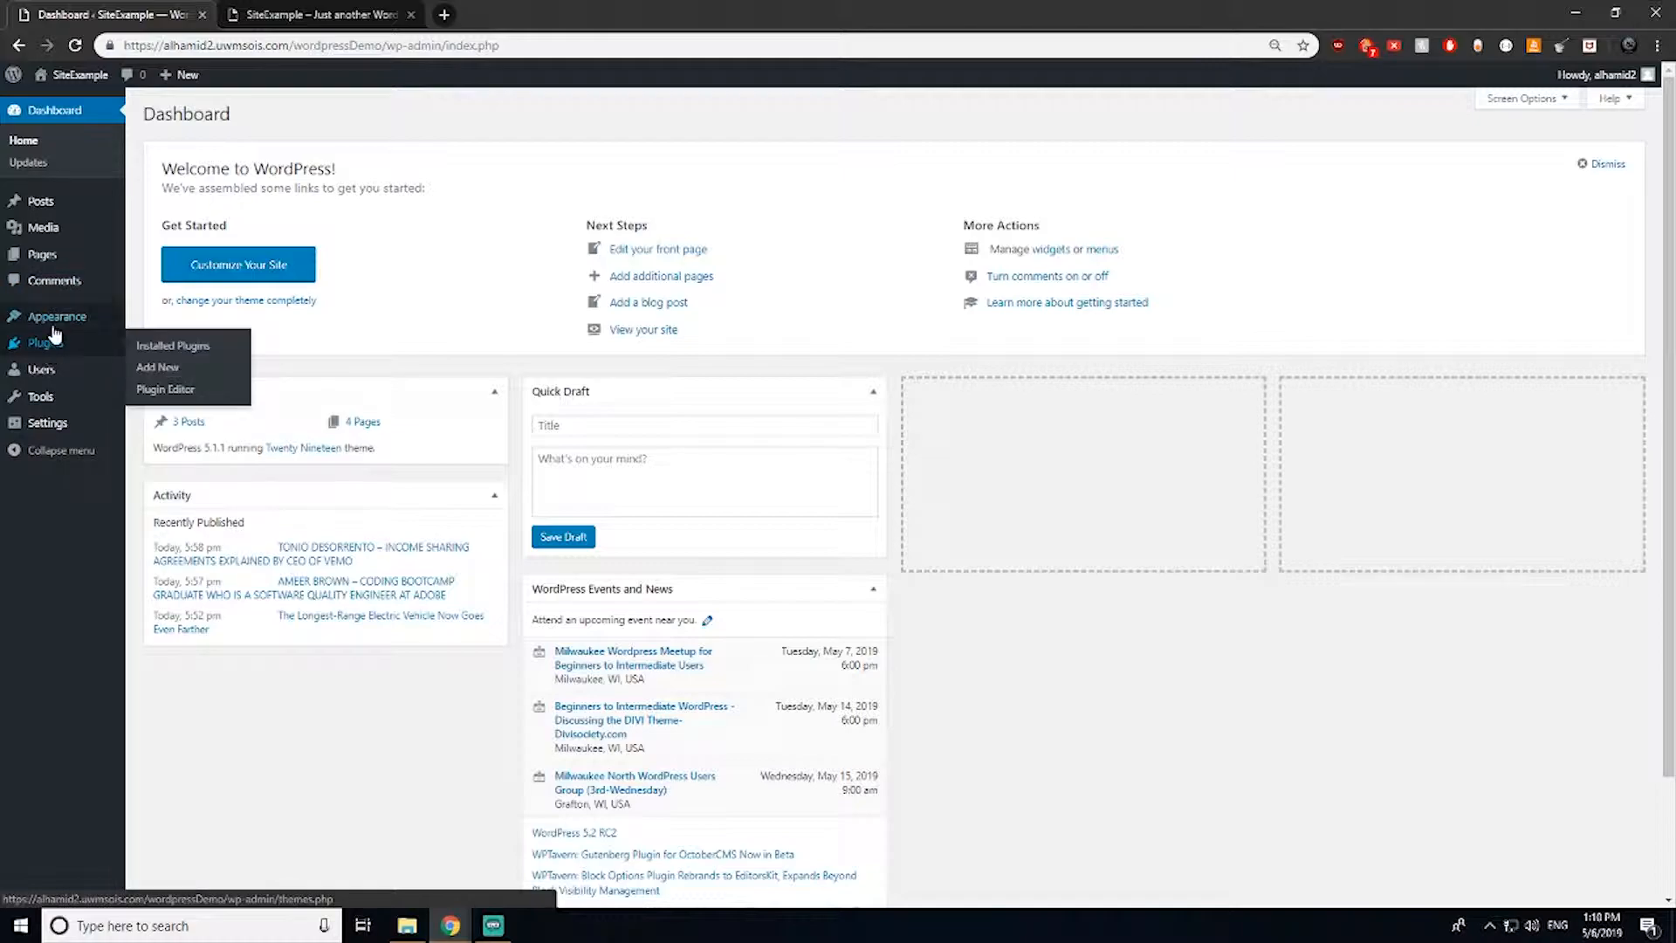
mouse_move(54, 320)
click(169, 373)
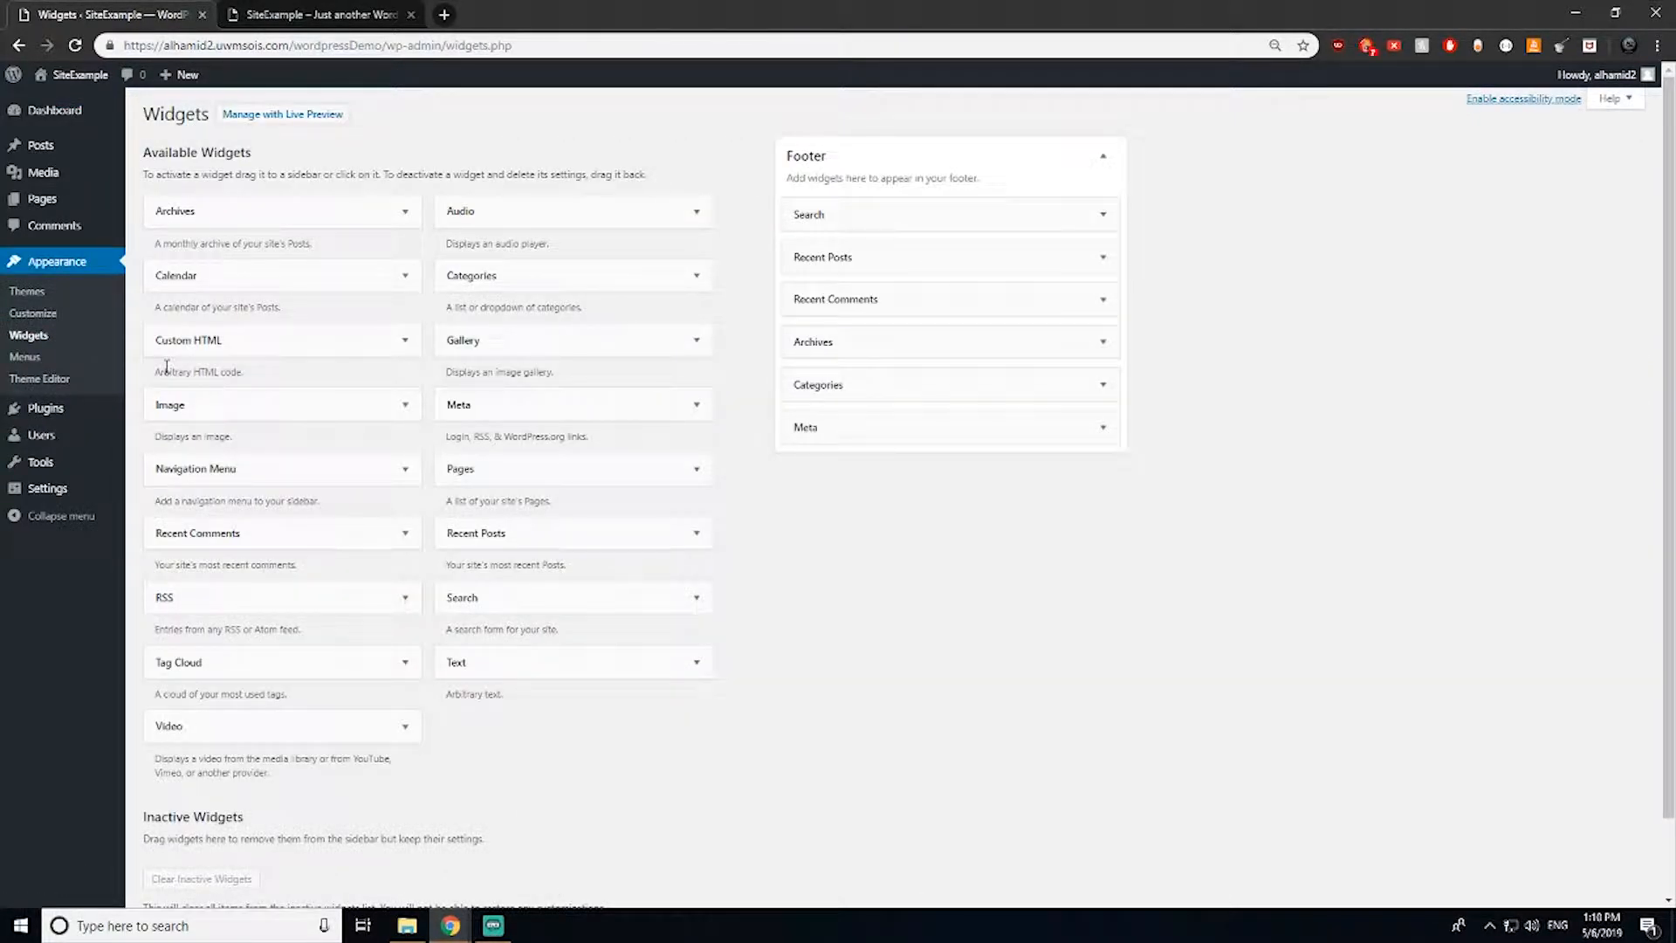
click(1105, 215)
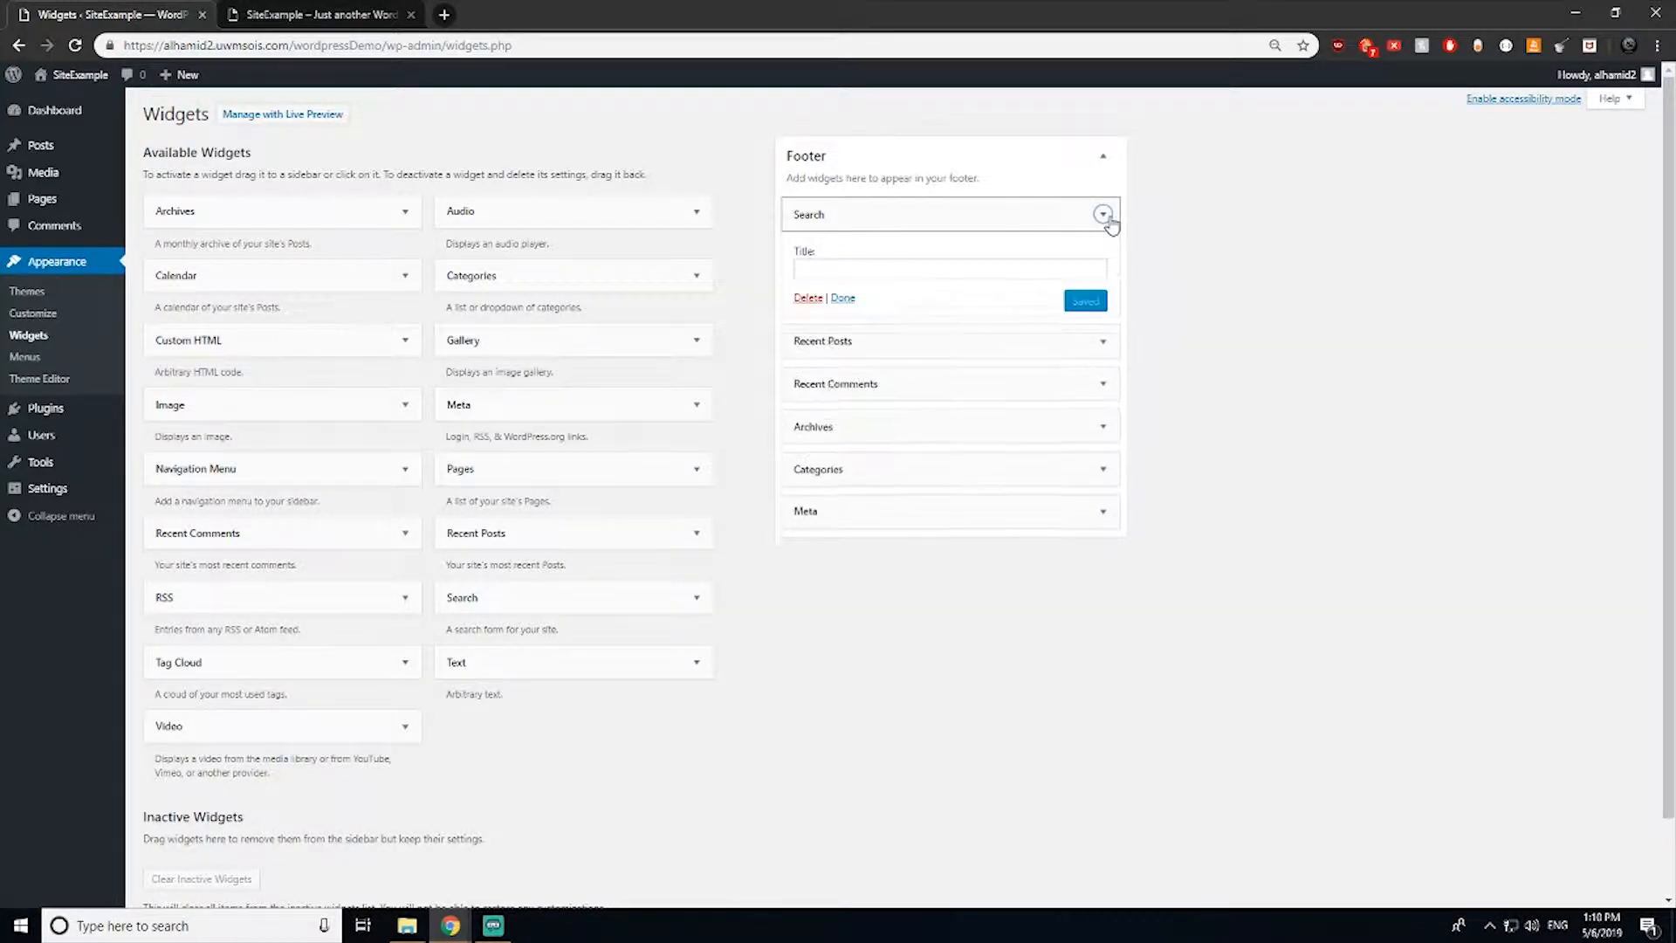
click(807, 299)
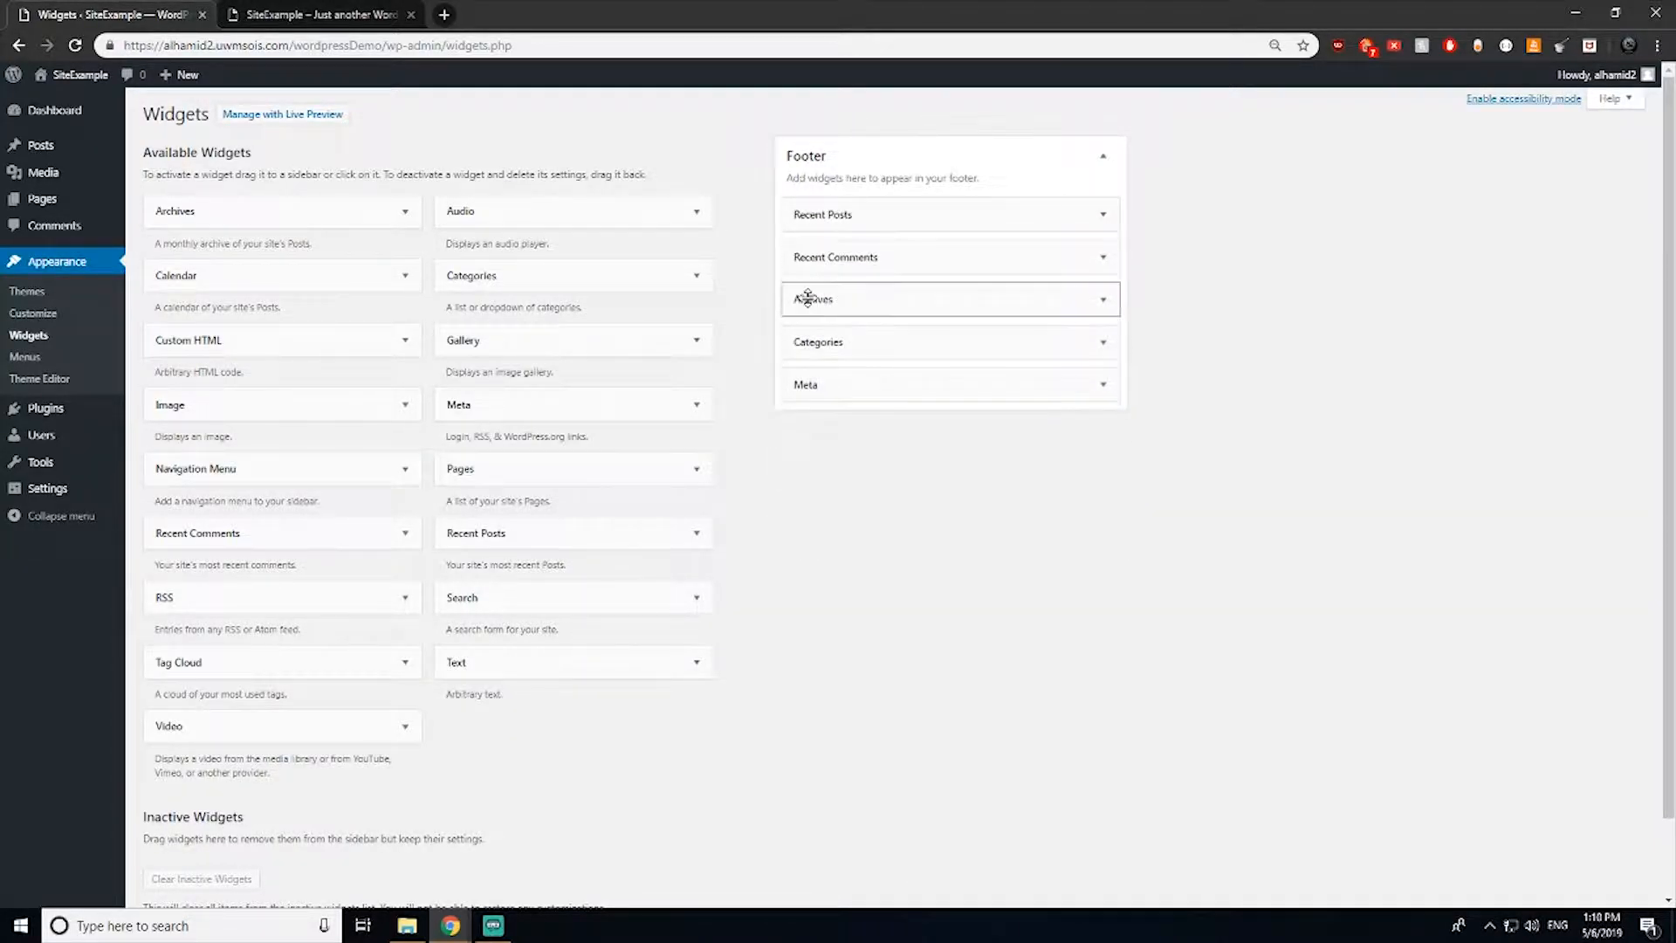
click(1103, 156)
click(1104, 156)
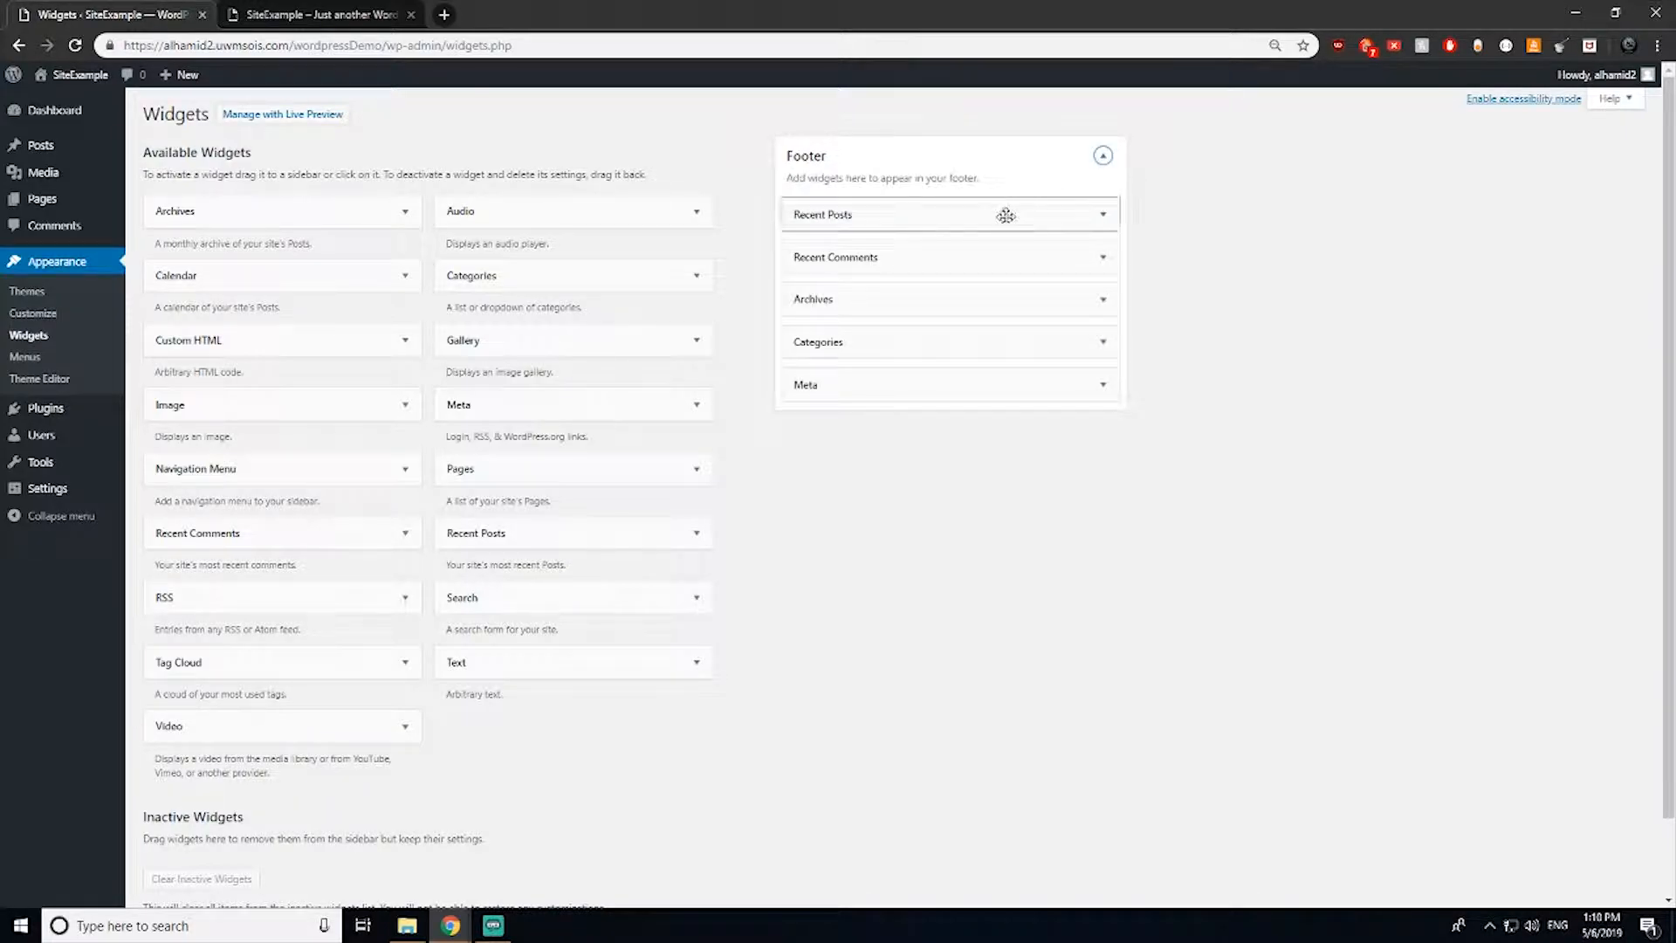
Step: Delete the Recent Posts, Recent Comments, Archives, Categories and Meta widgets from the footer area
click(1105, 216)
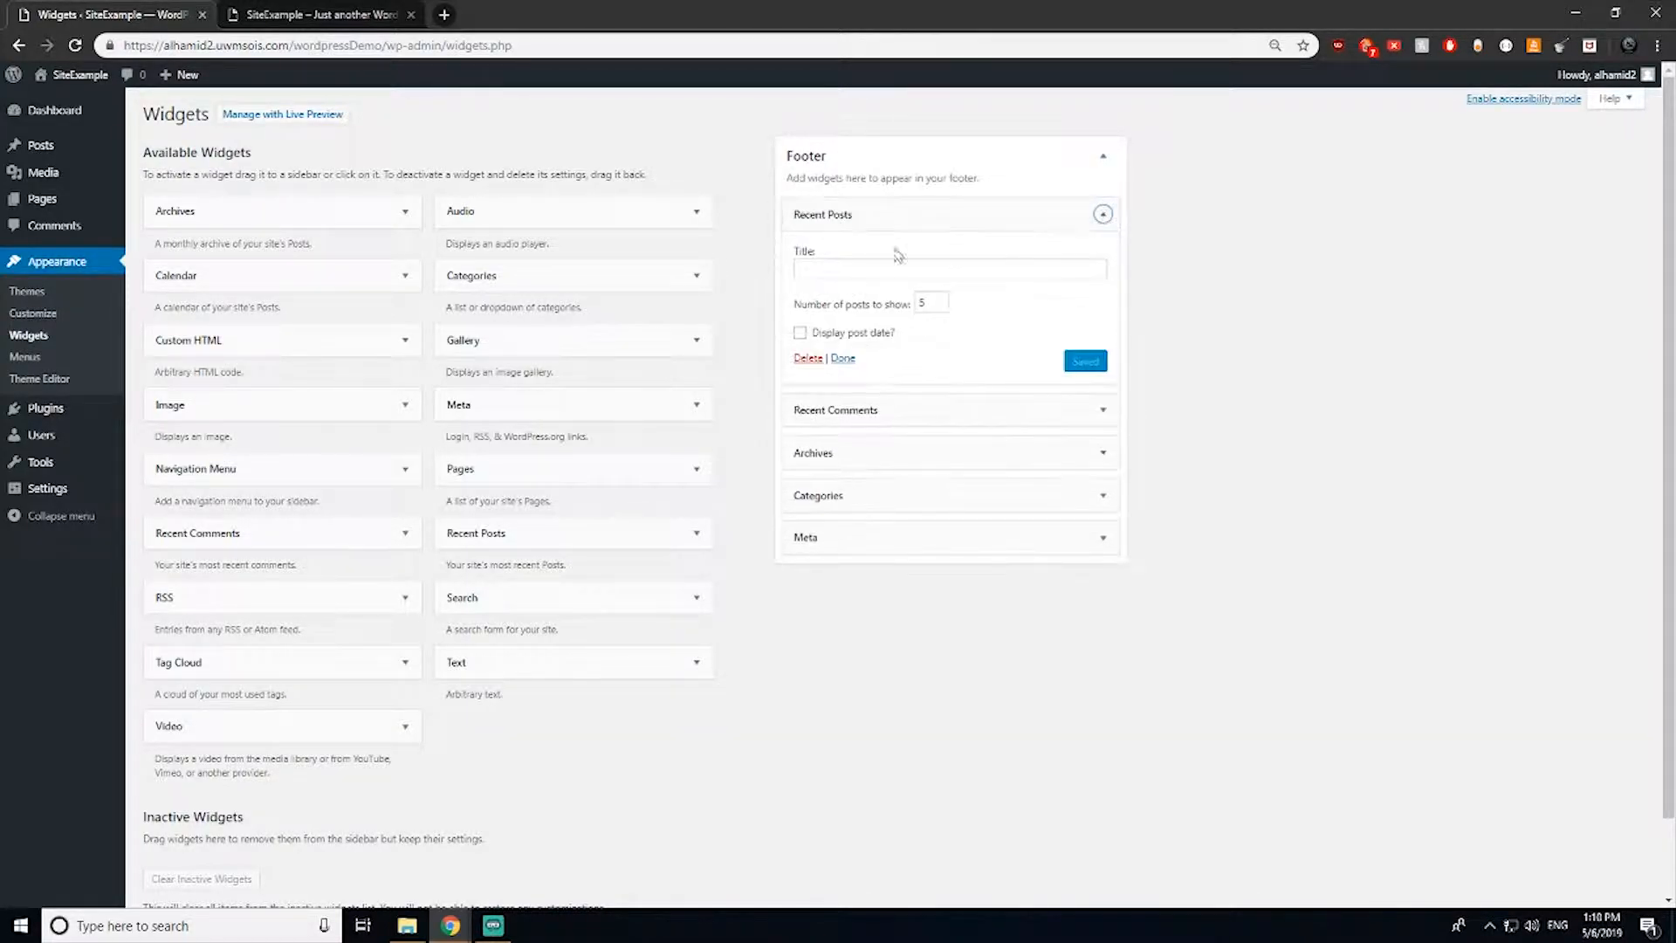
click(805, 364)
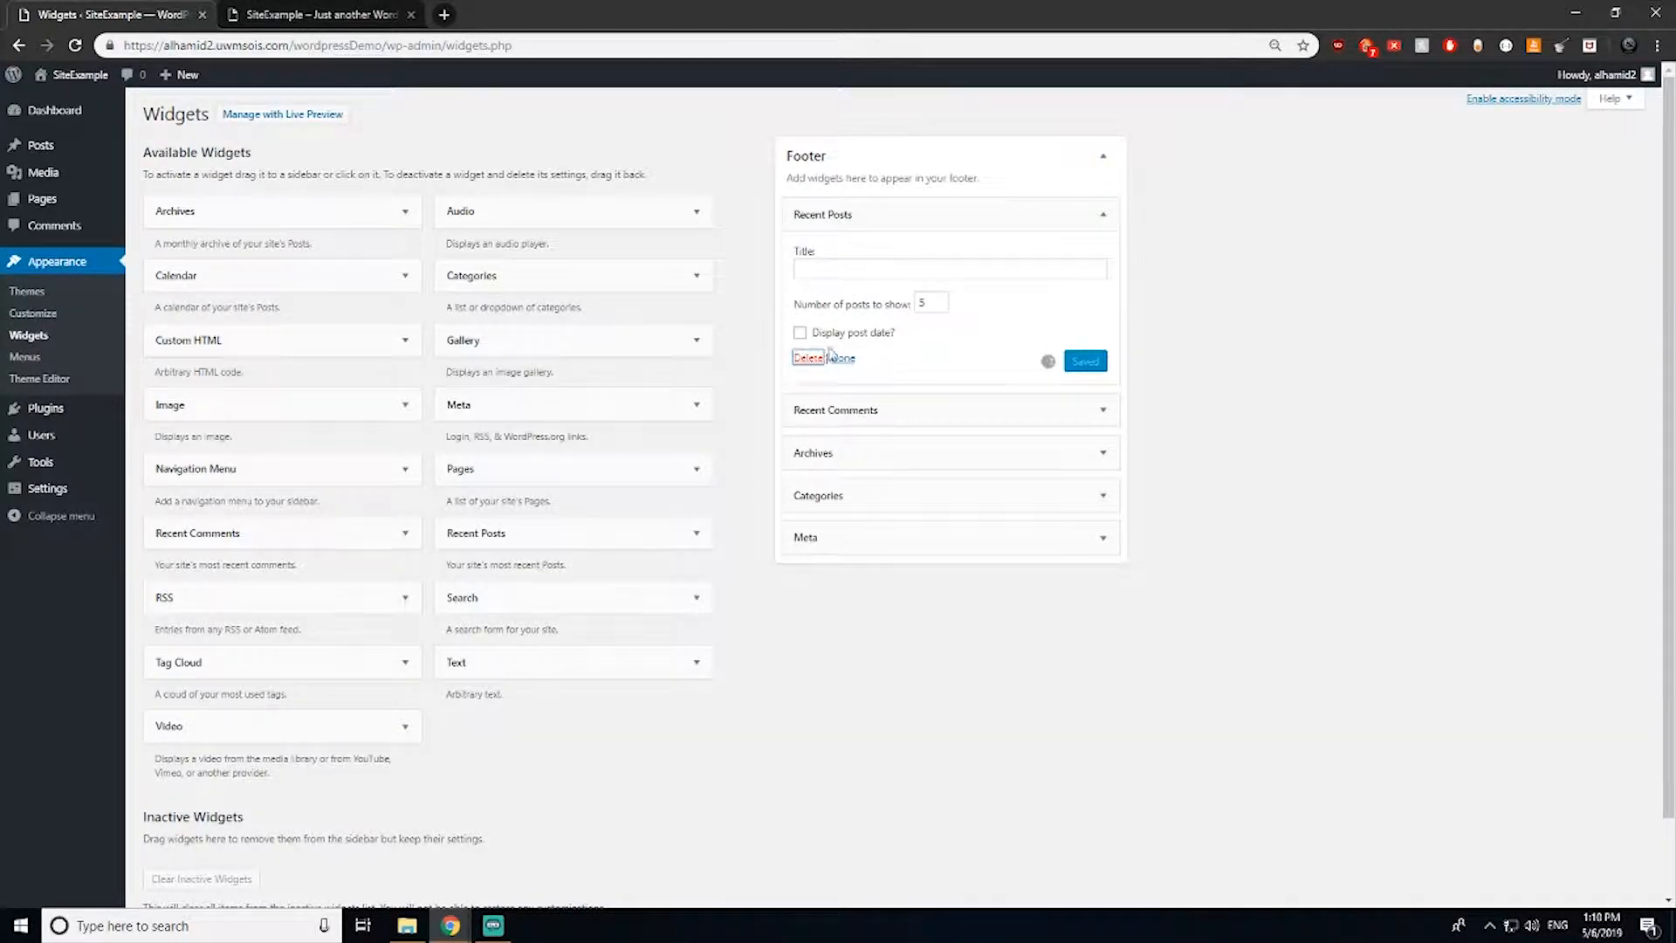
click(1104, 214)
click(802, 336)
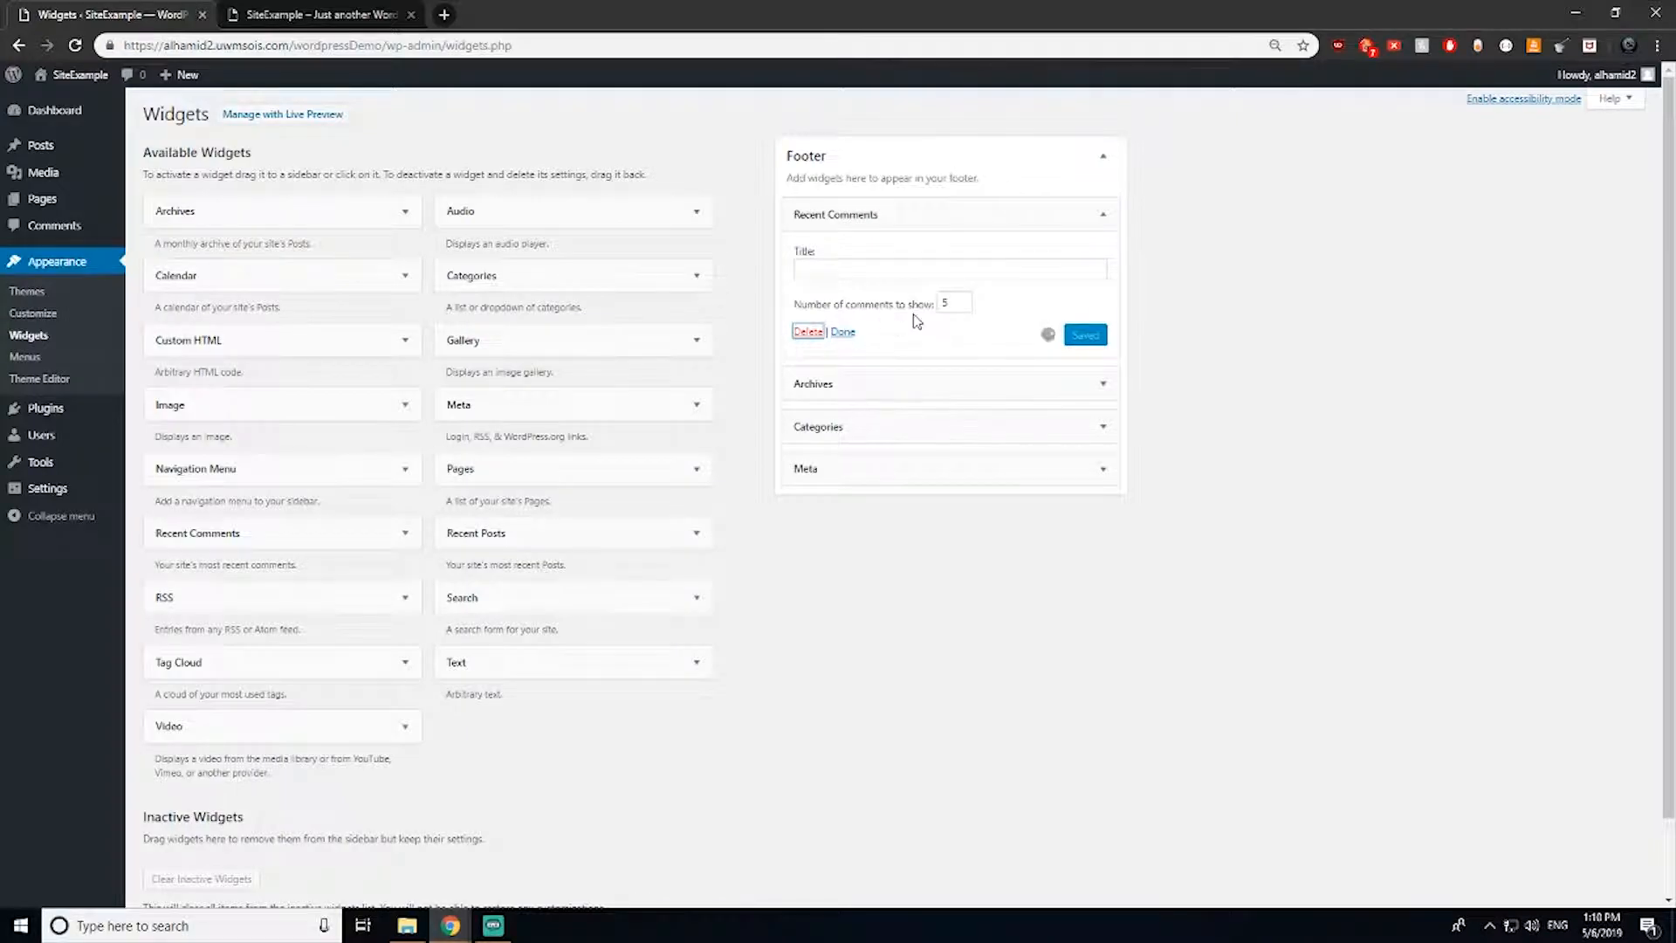
click(1101, 218)
click(808, 340)
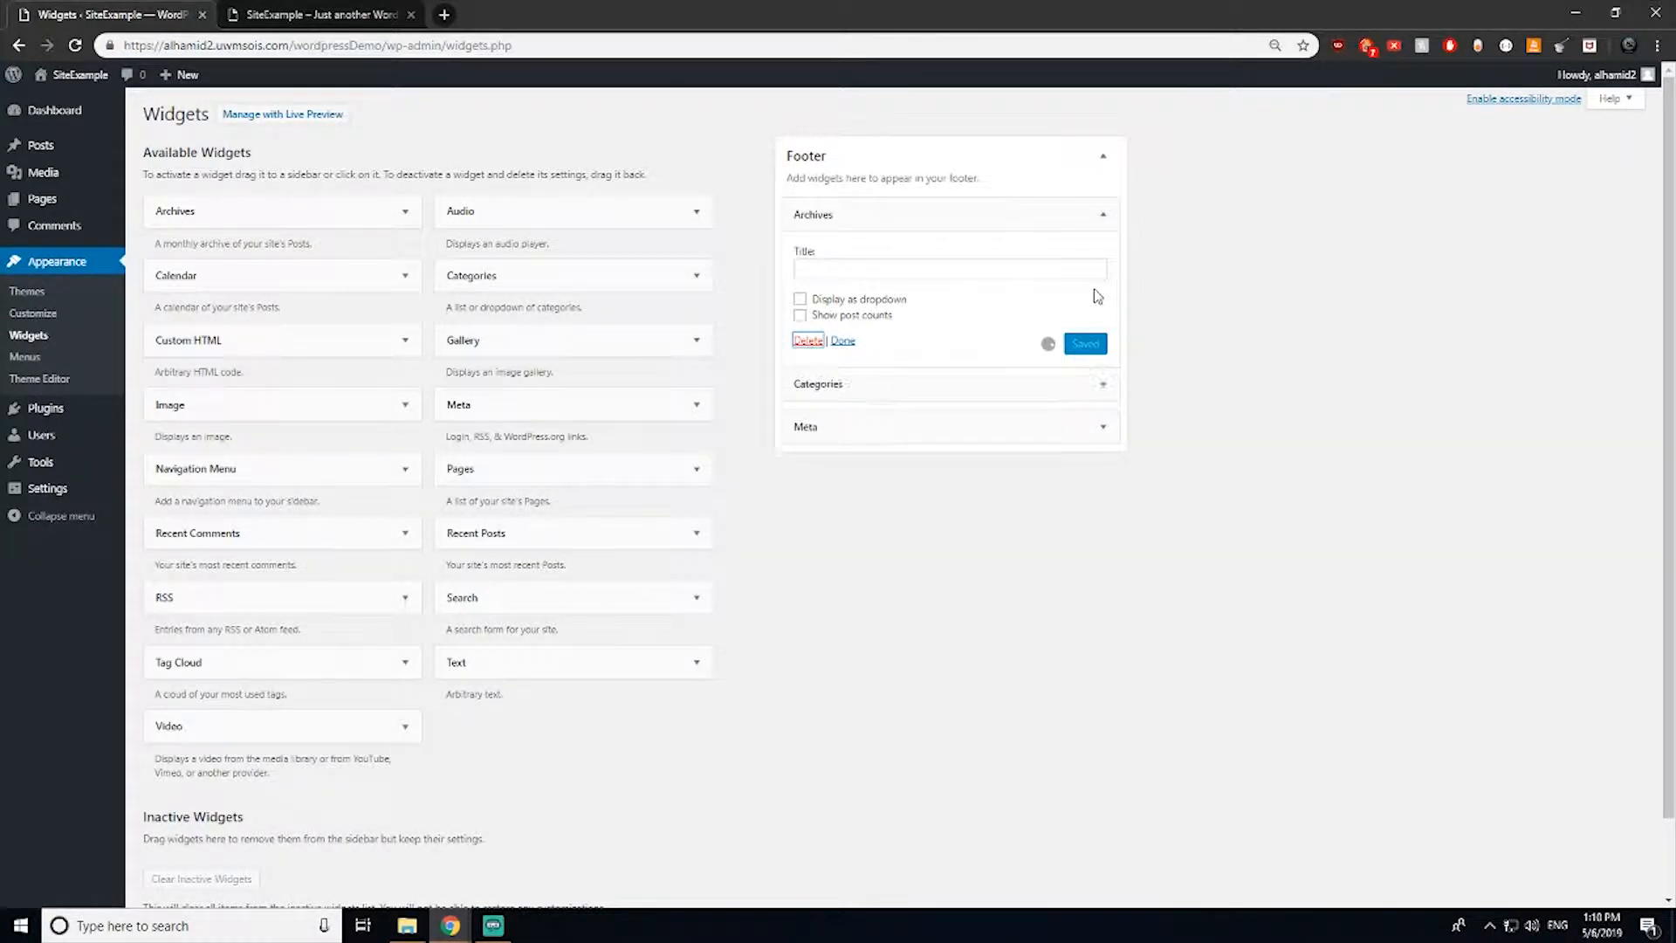
click(1101, 226)
click(804, 363)
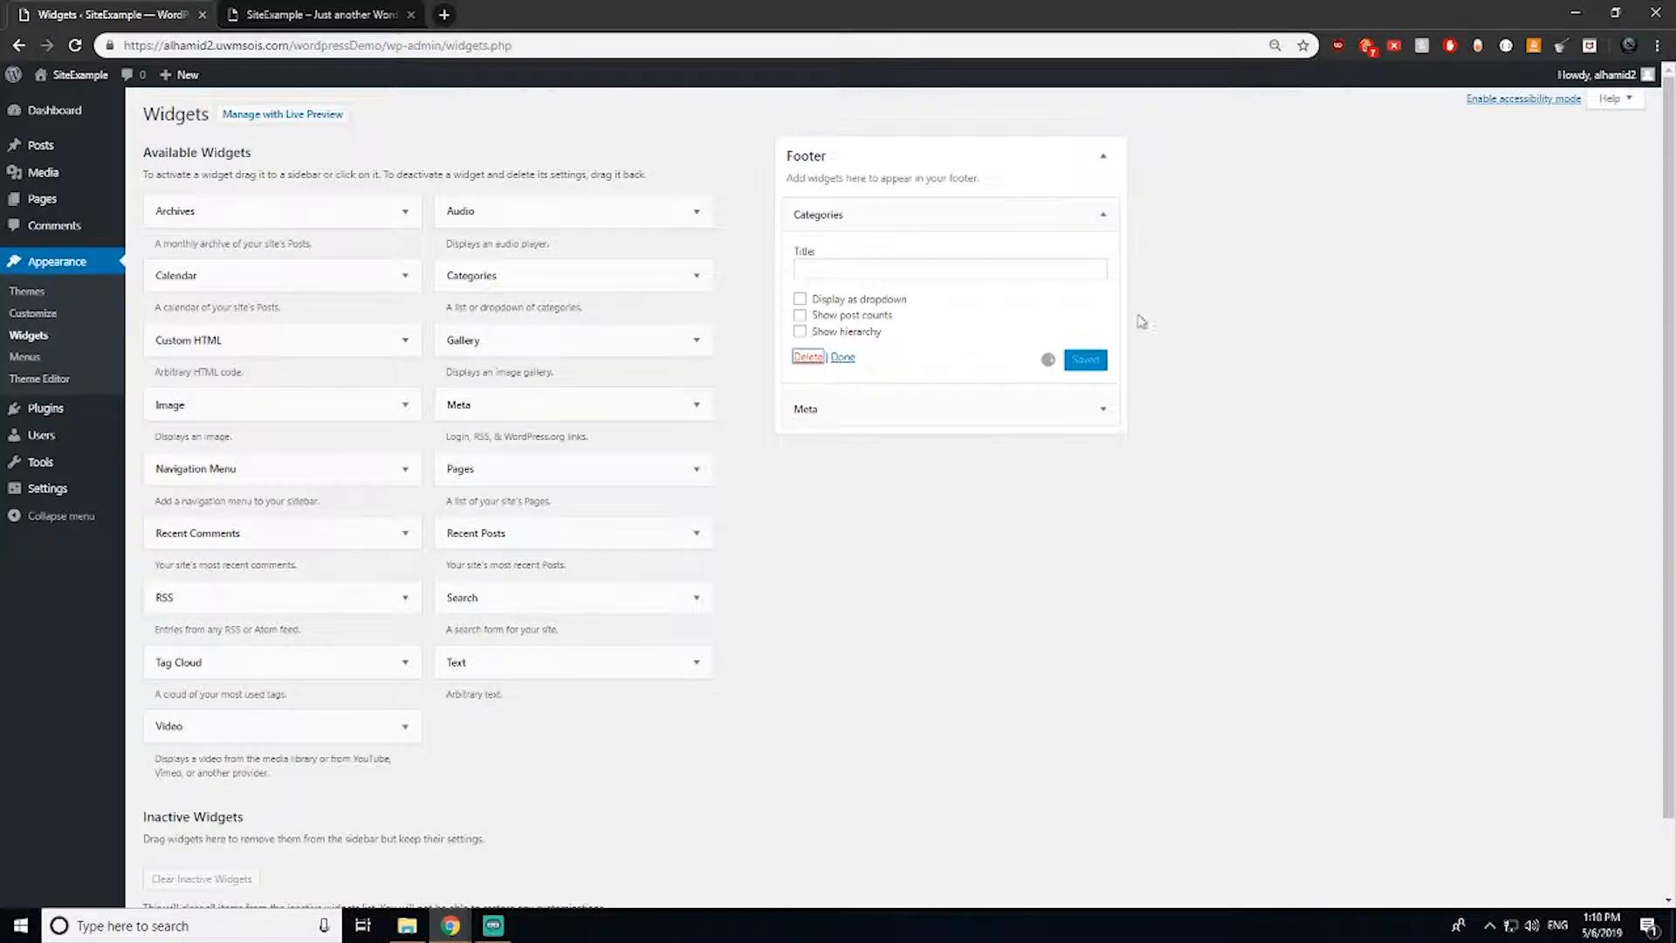
click(1101, 215)
click(796, 299)
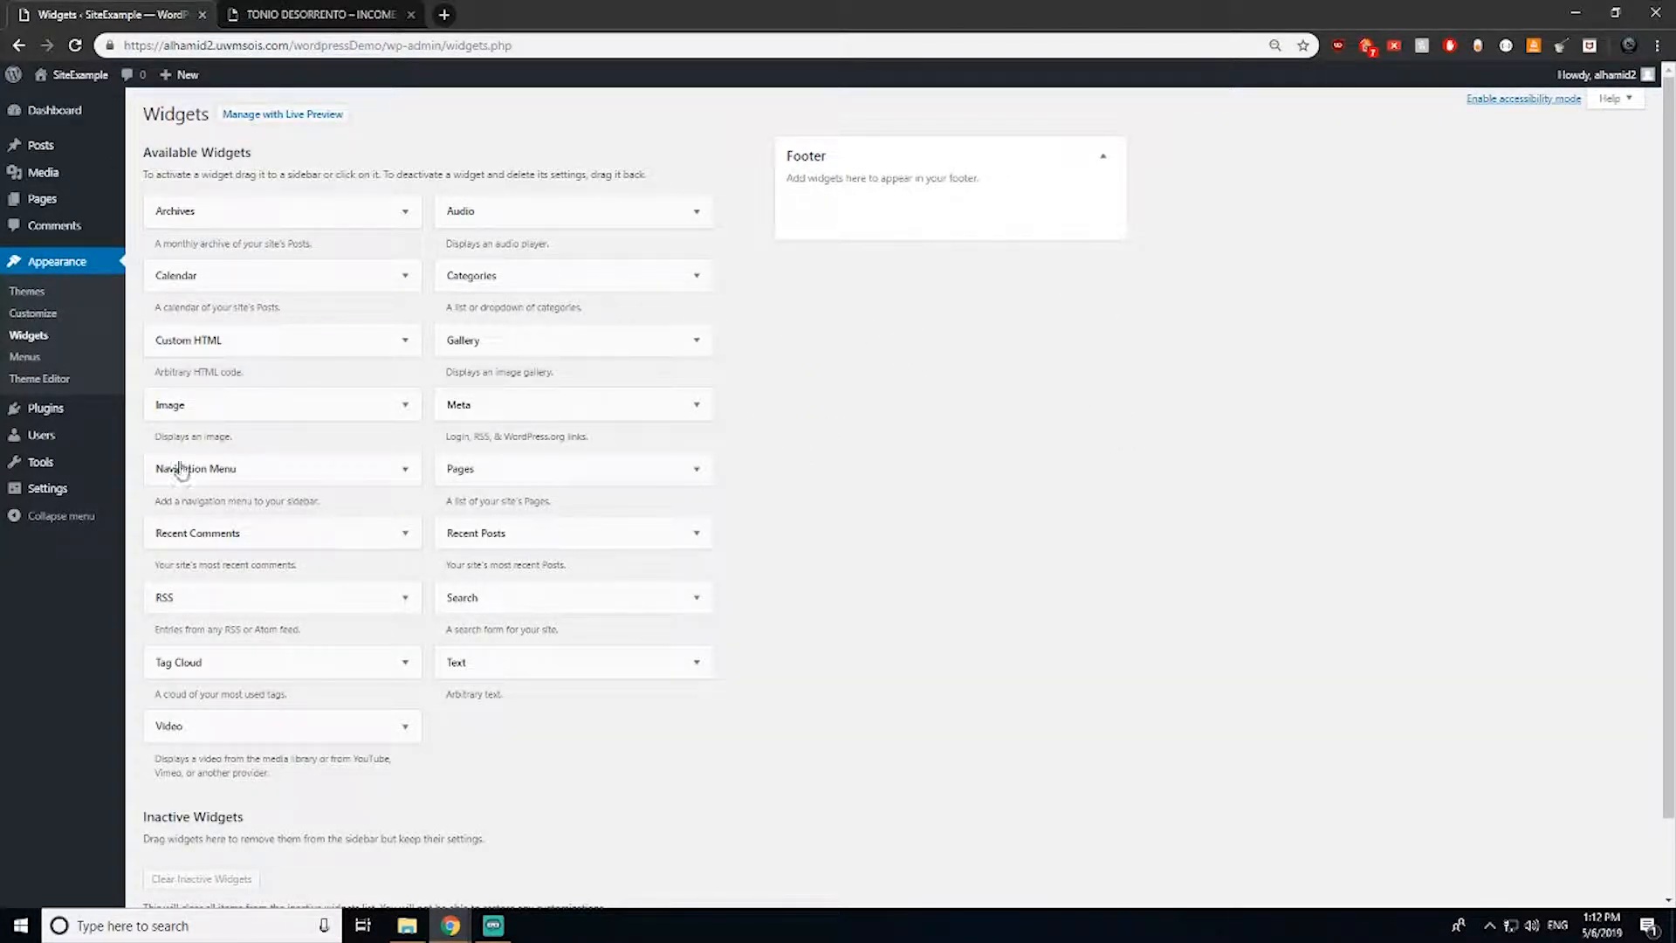
Step: Check the lower part of the live income sharing post, and return to the site's Home page
scroll(254, 782, down, 1)
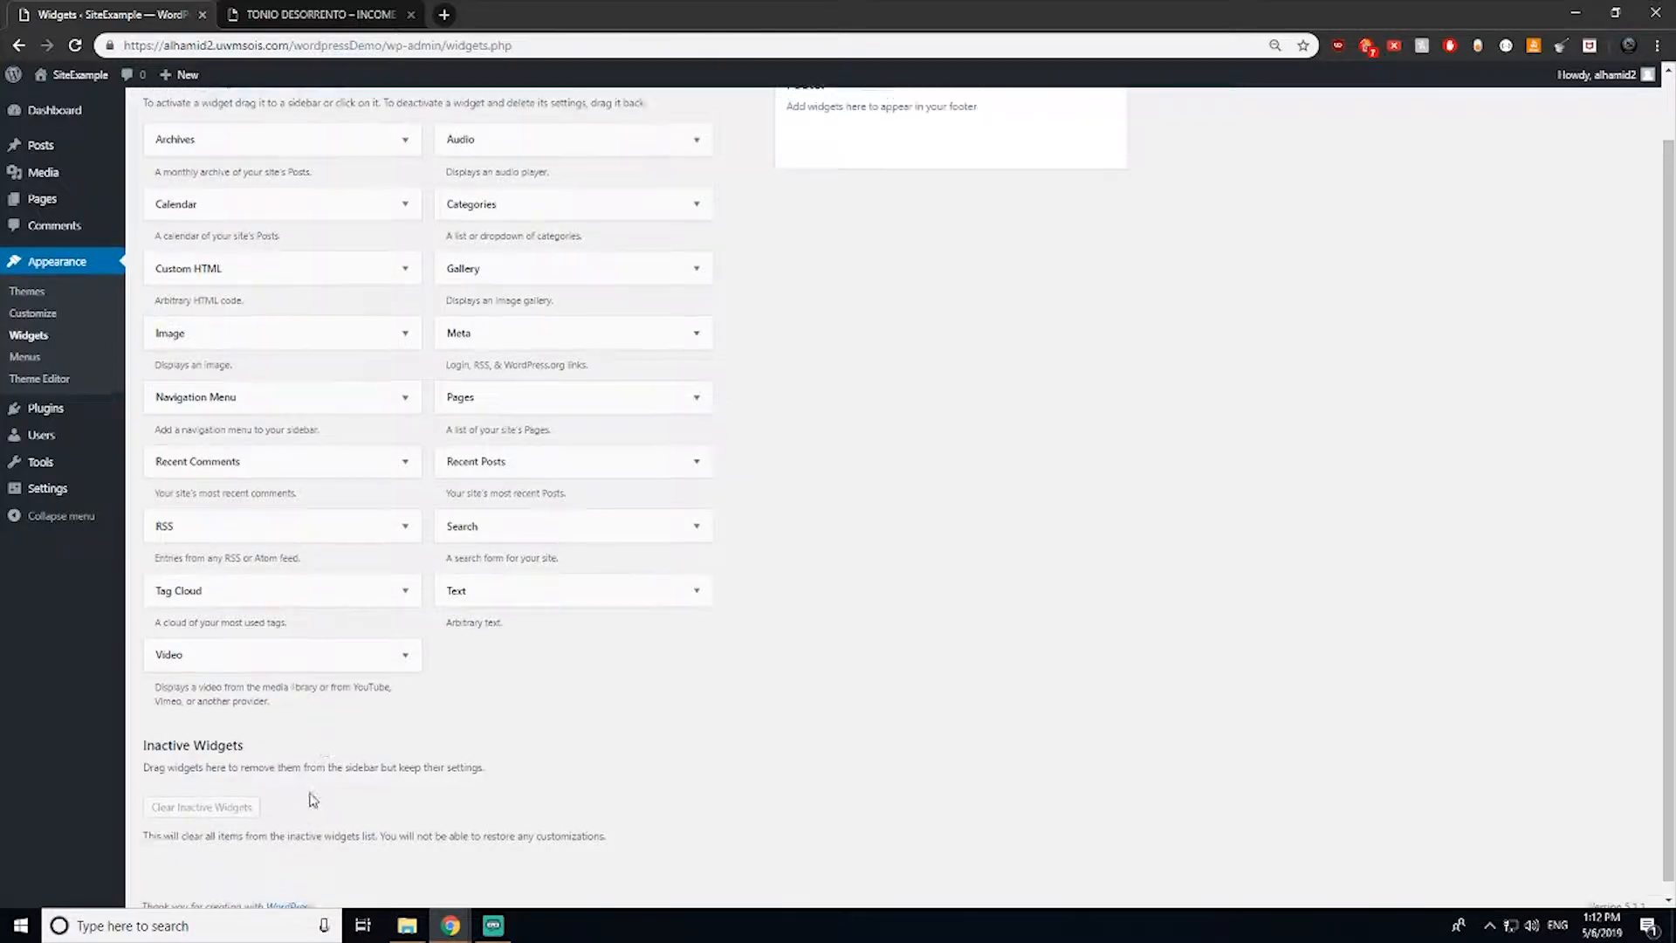
scroll(312, 800, up, 1)
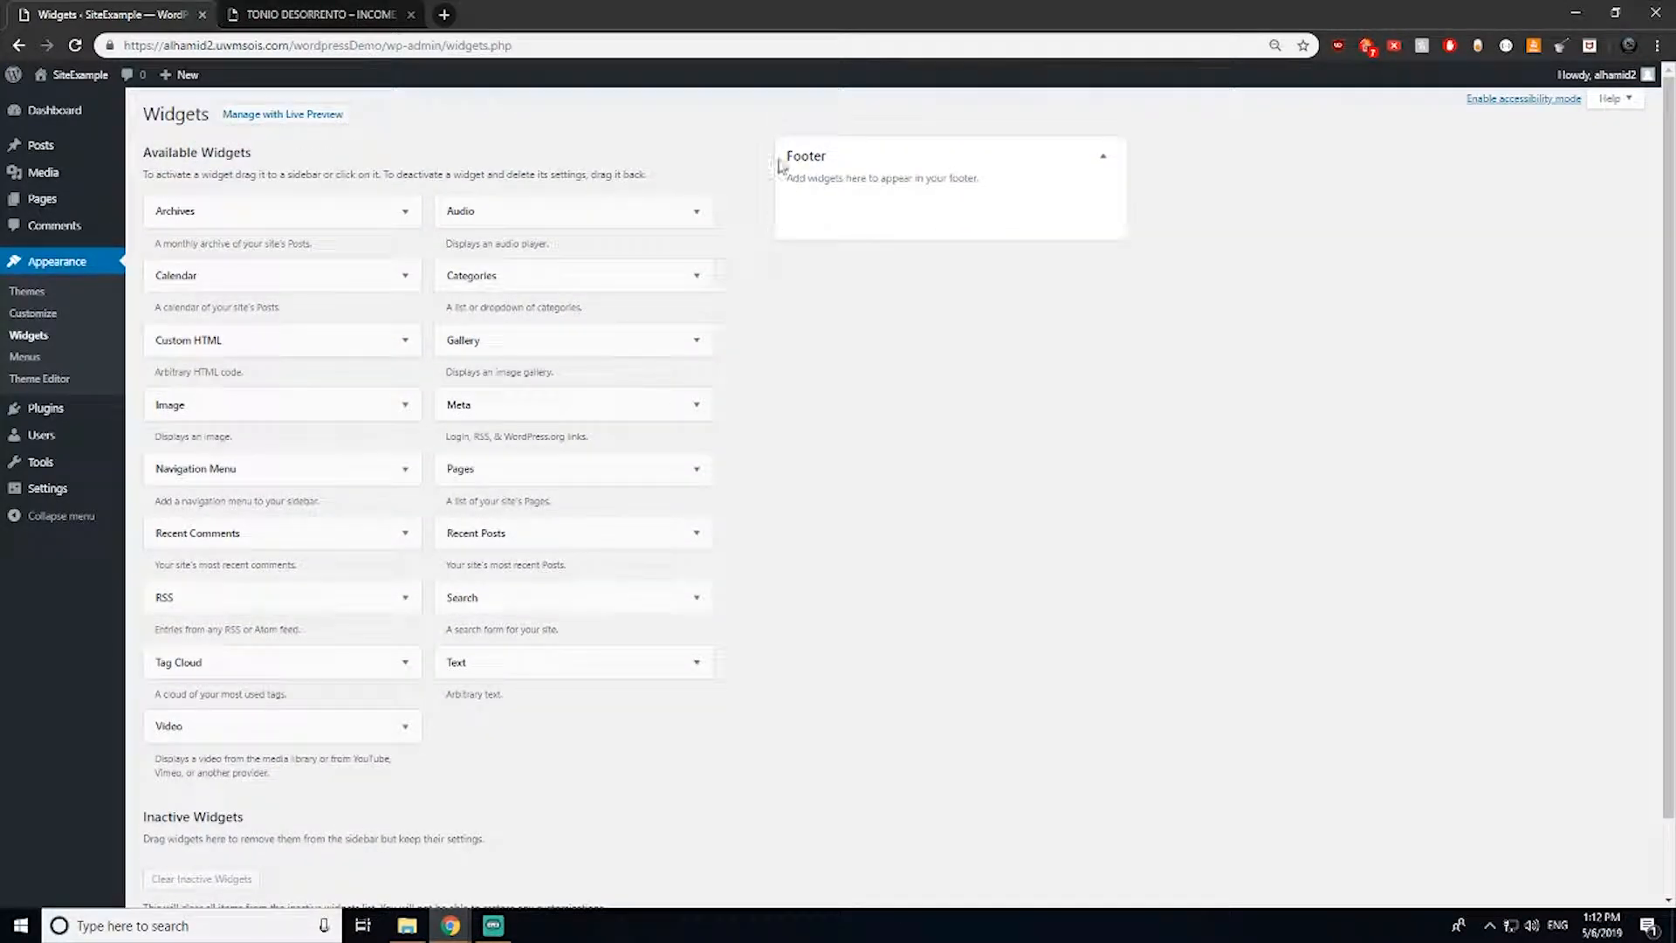
click(319, 14)
scroll(218, 742, down, 2)
scroll(140, 719, up, 7)
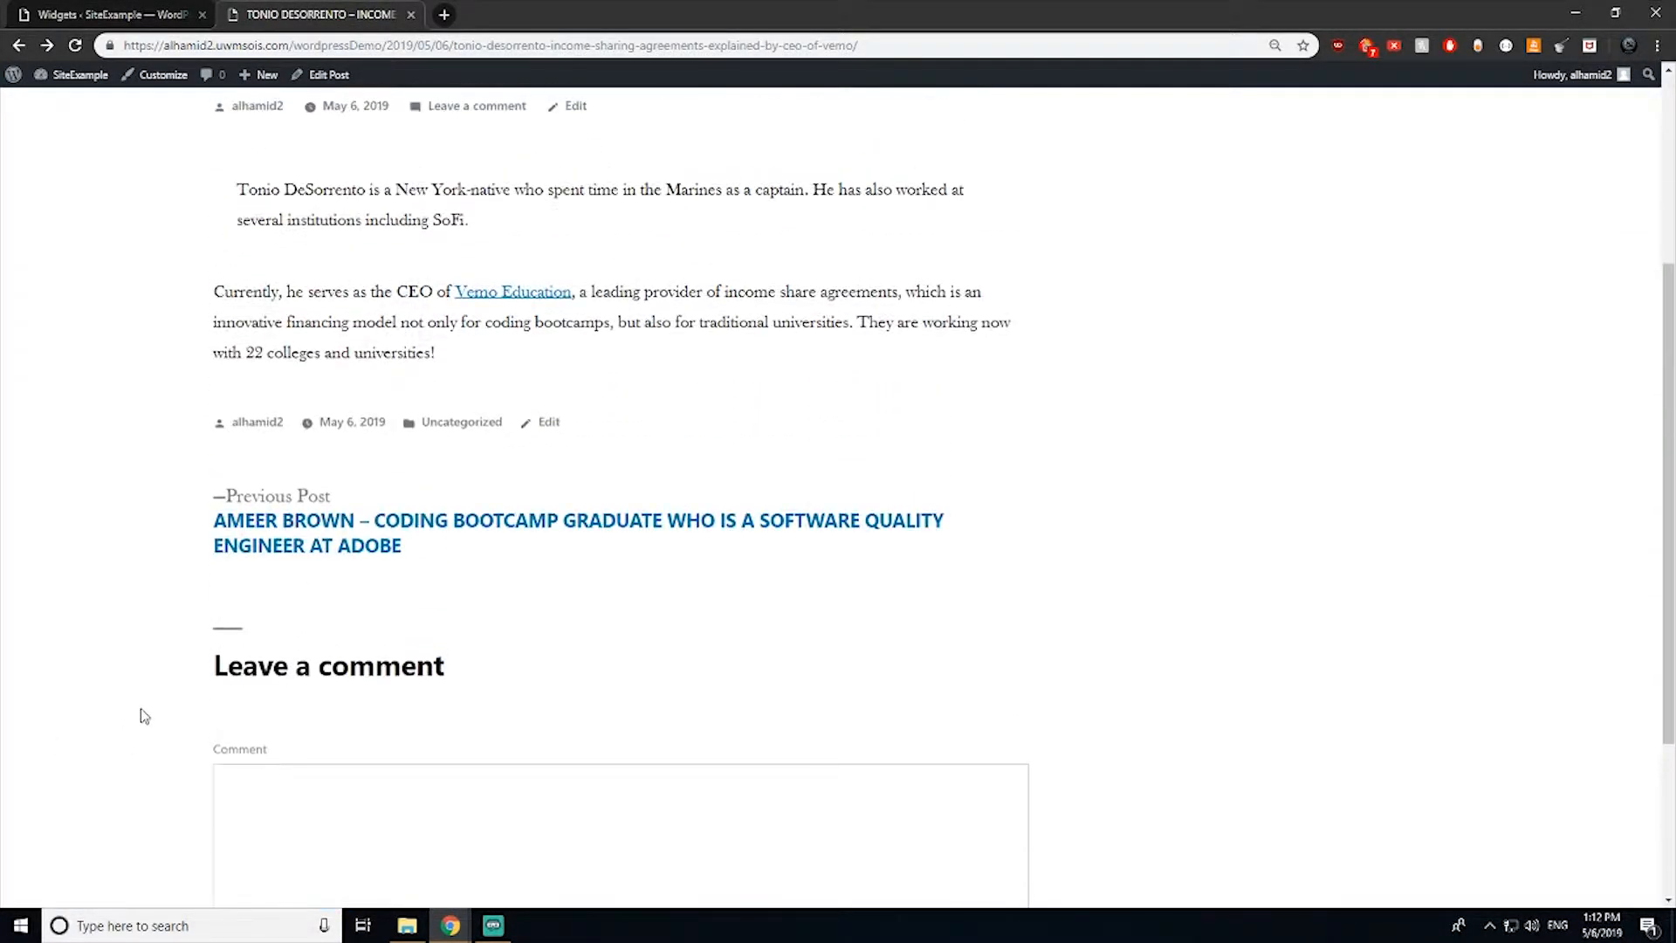
click(240, 181)
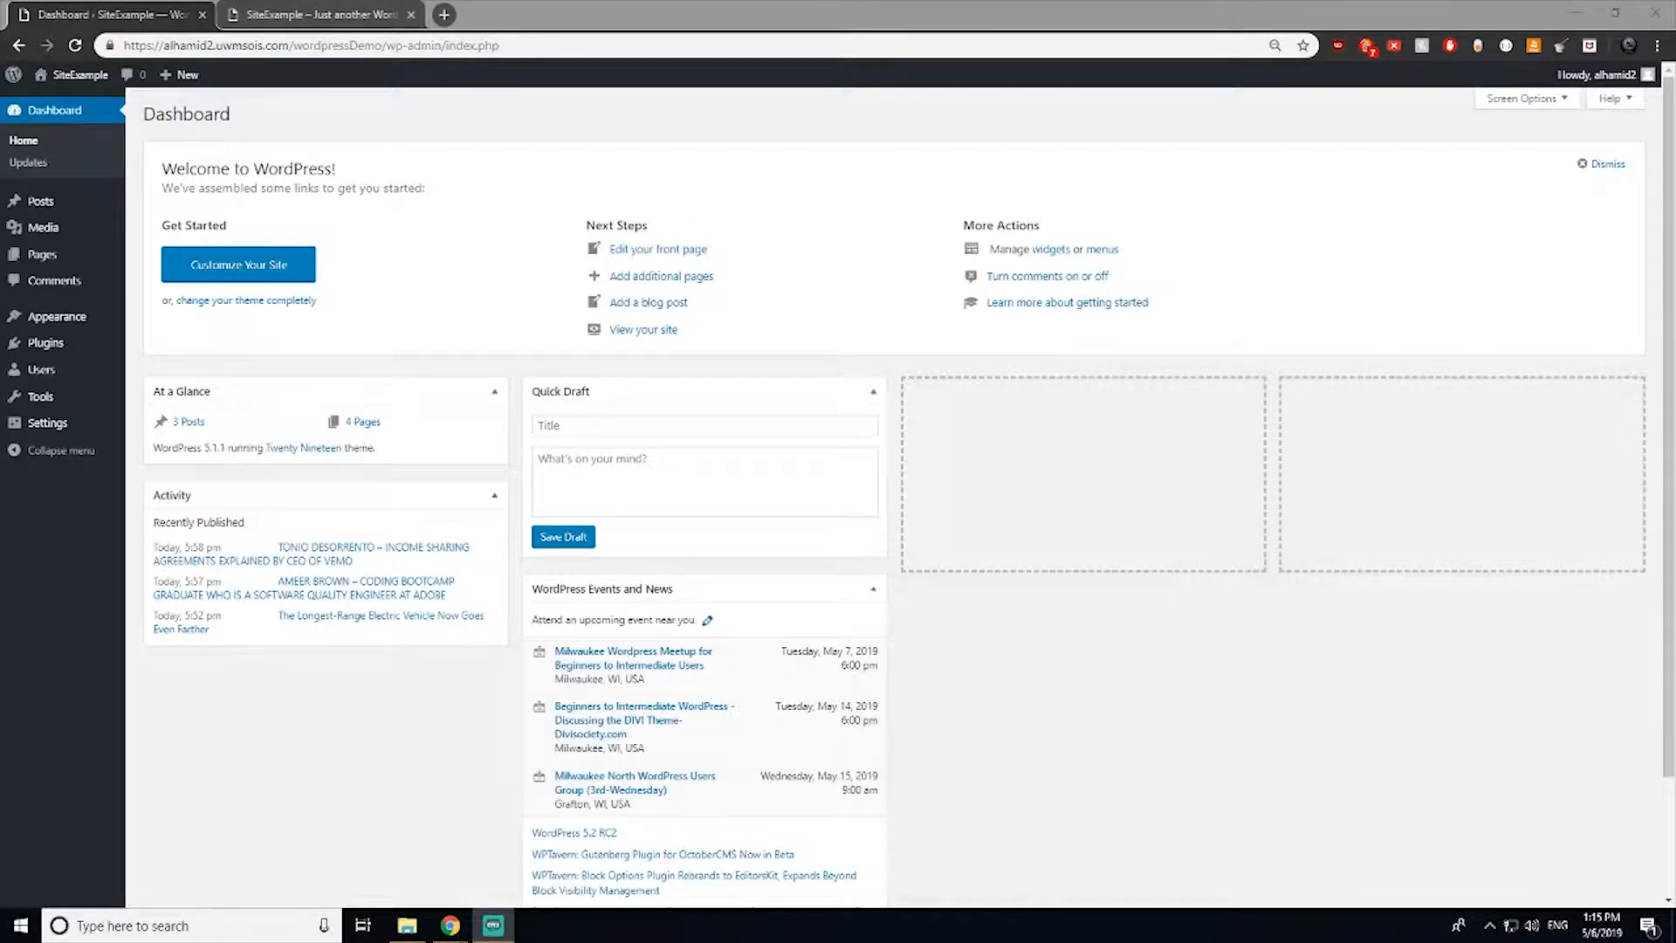
Step: Open the income sharing agreements post for editing from the list of all posts
click(757, 174)
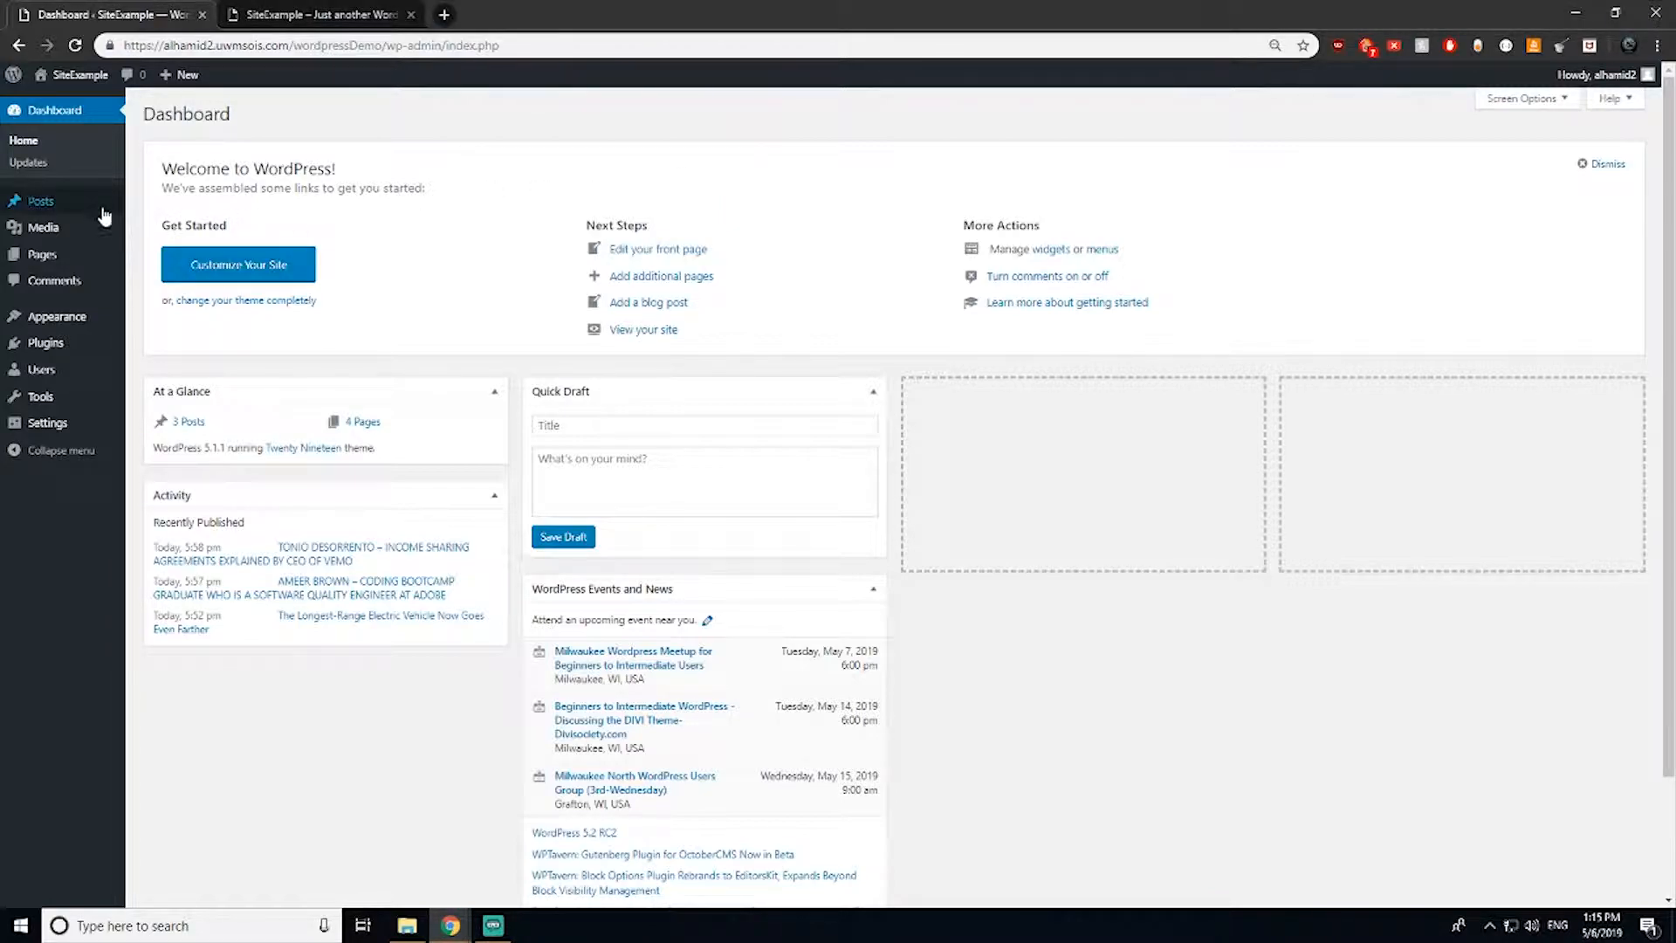
mouse_move(71, 207)
click(151, 204)
mouse_move(180, 232)
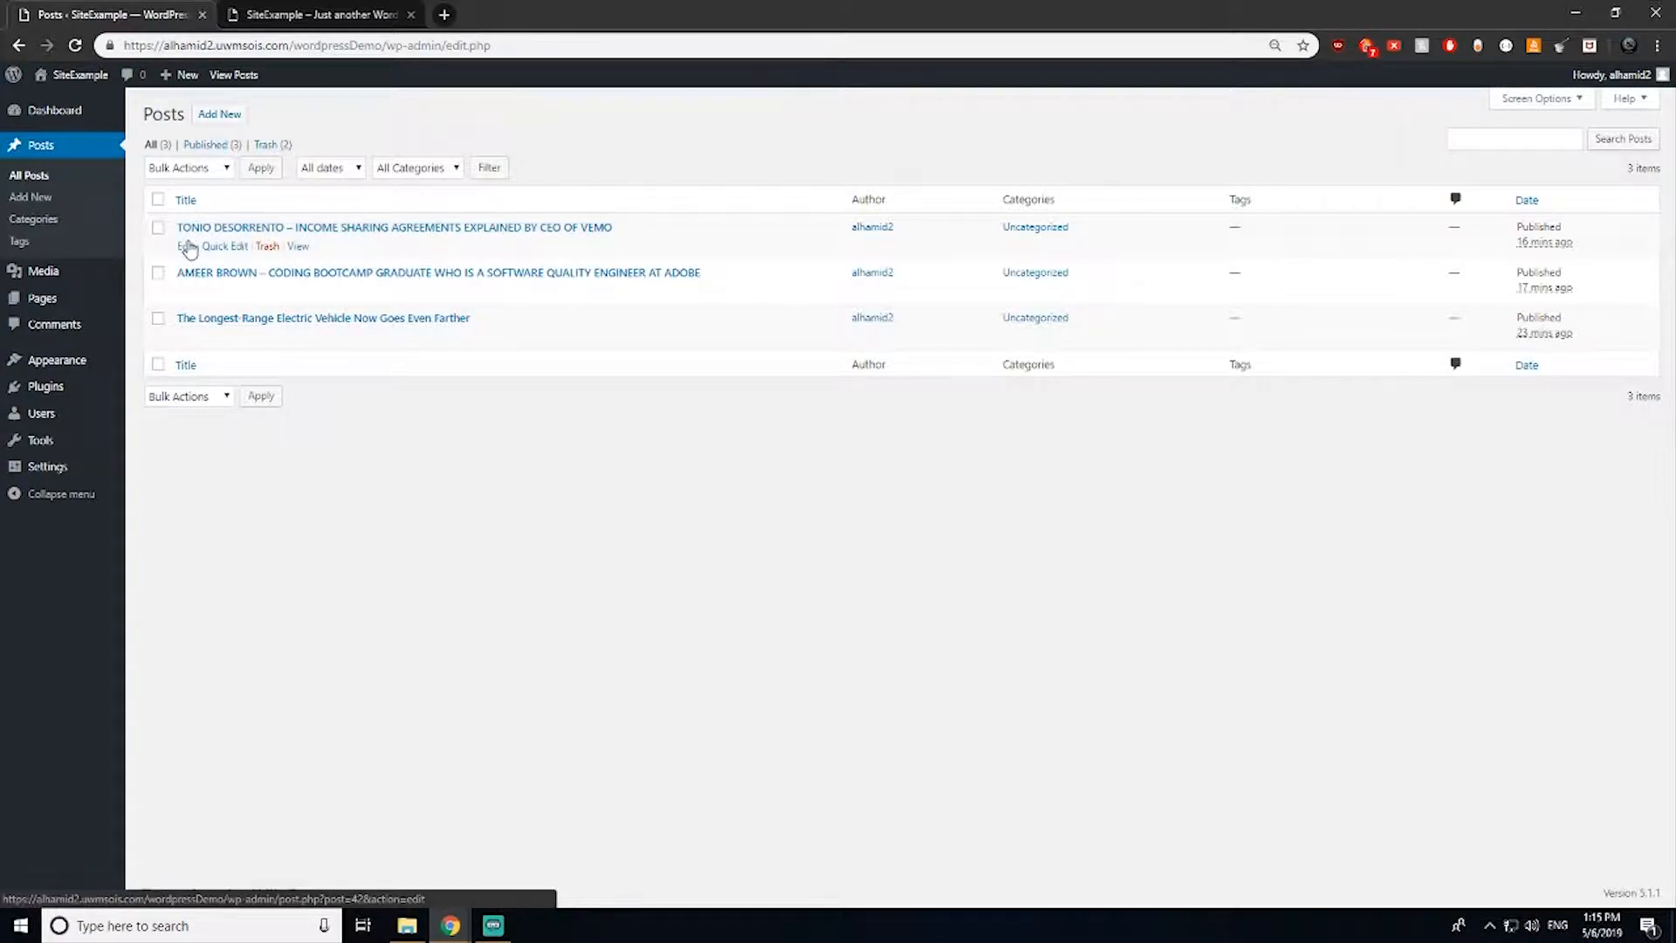
click(188, 248)
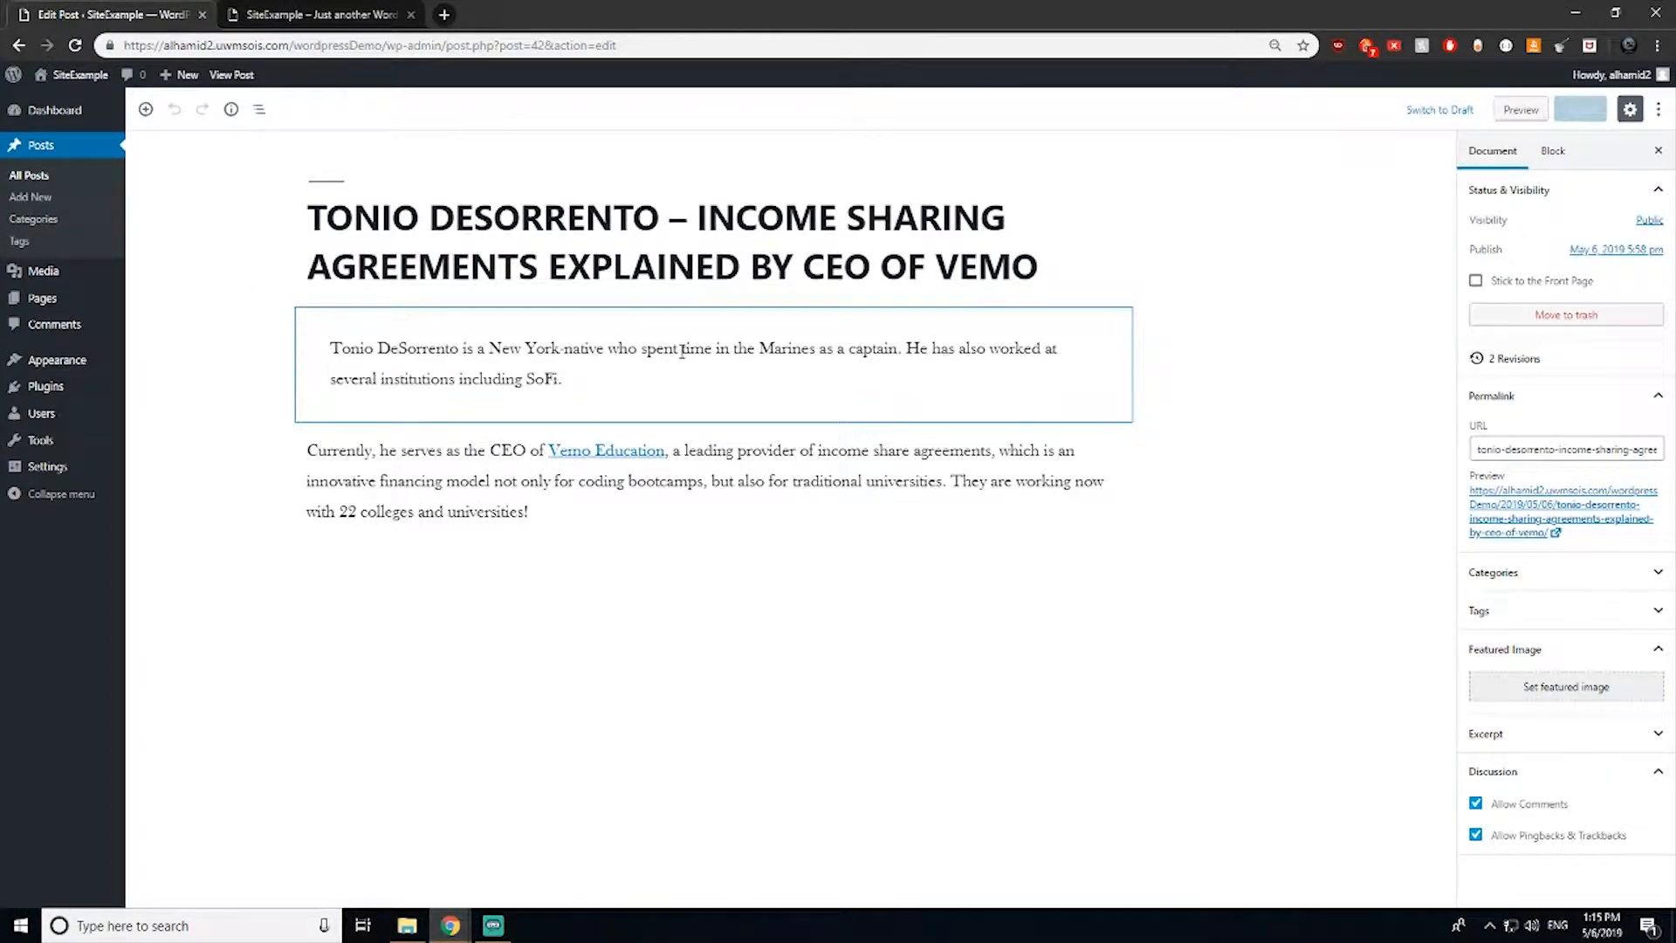
drag(333, 354, 463, 346)
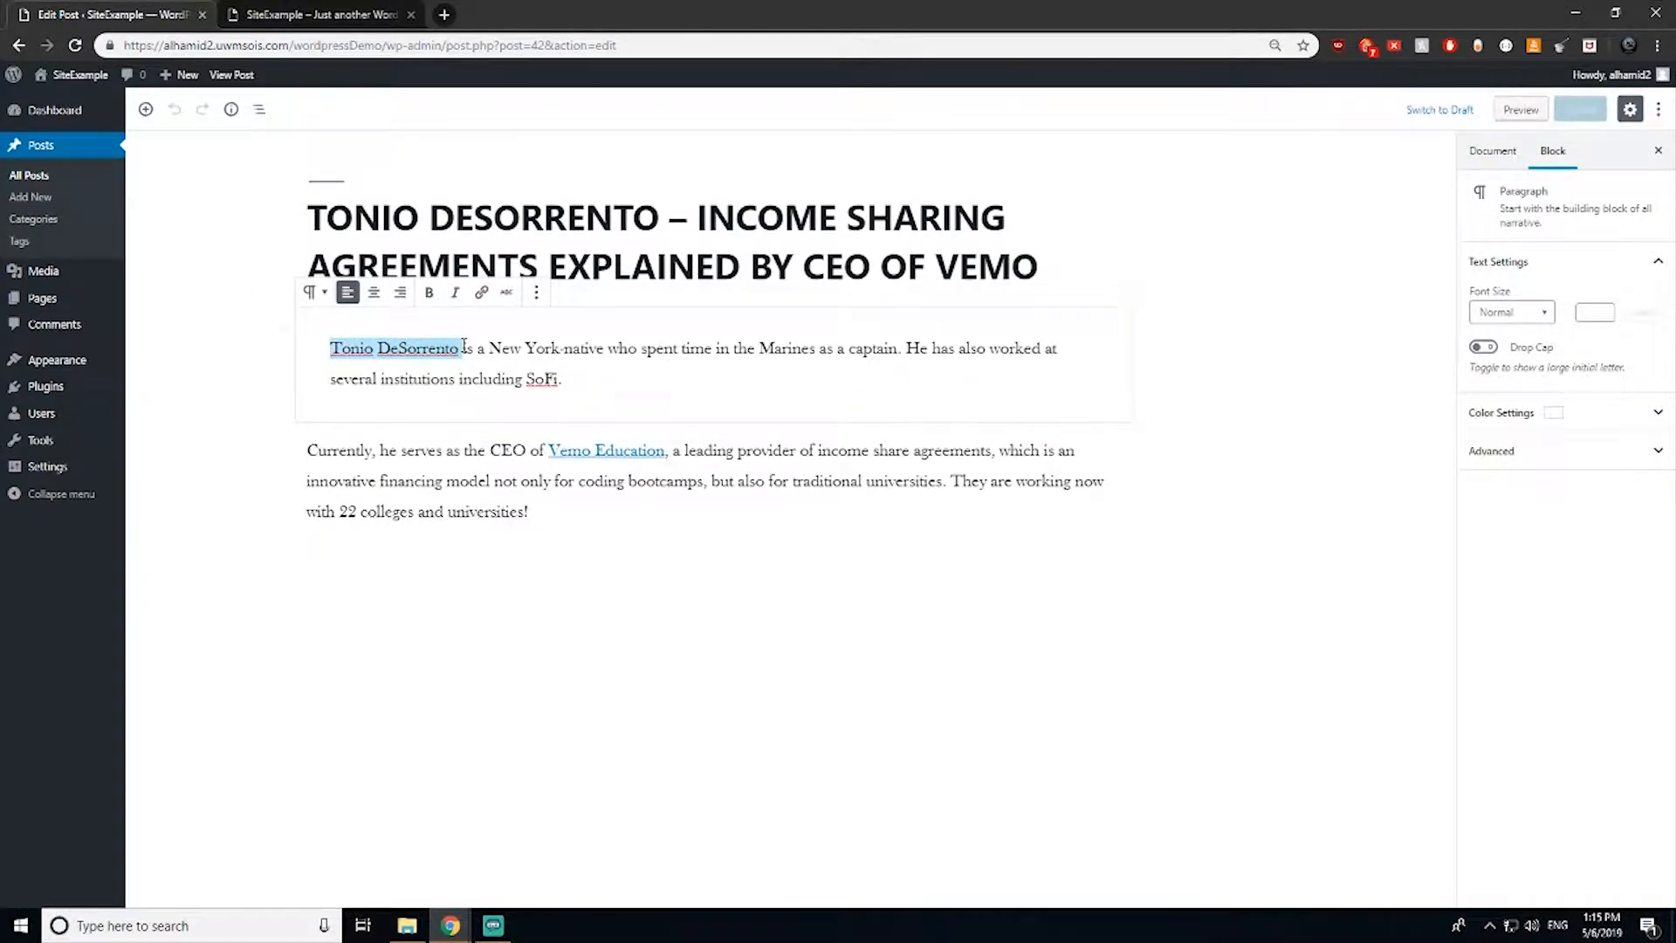
click(481, 295)
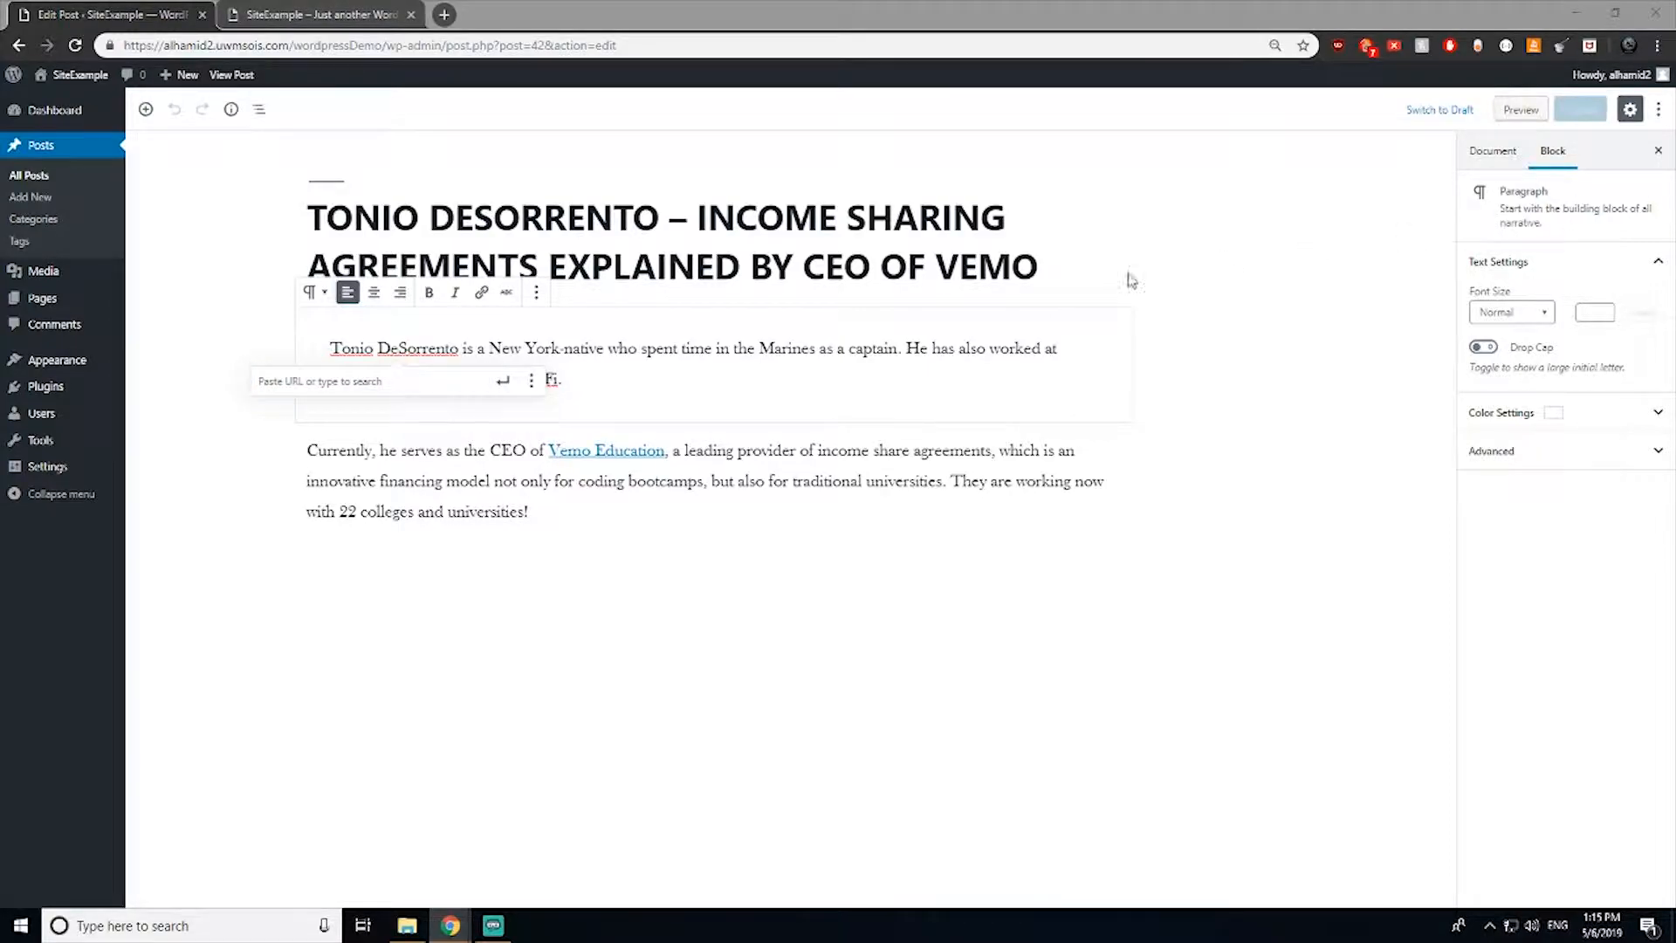
text(https://vemo.com/about-us/)
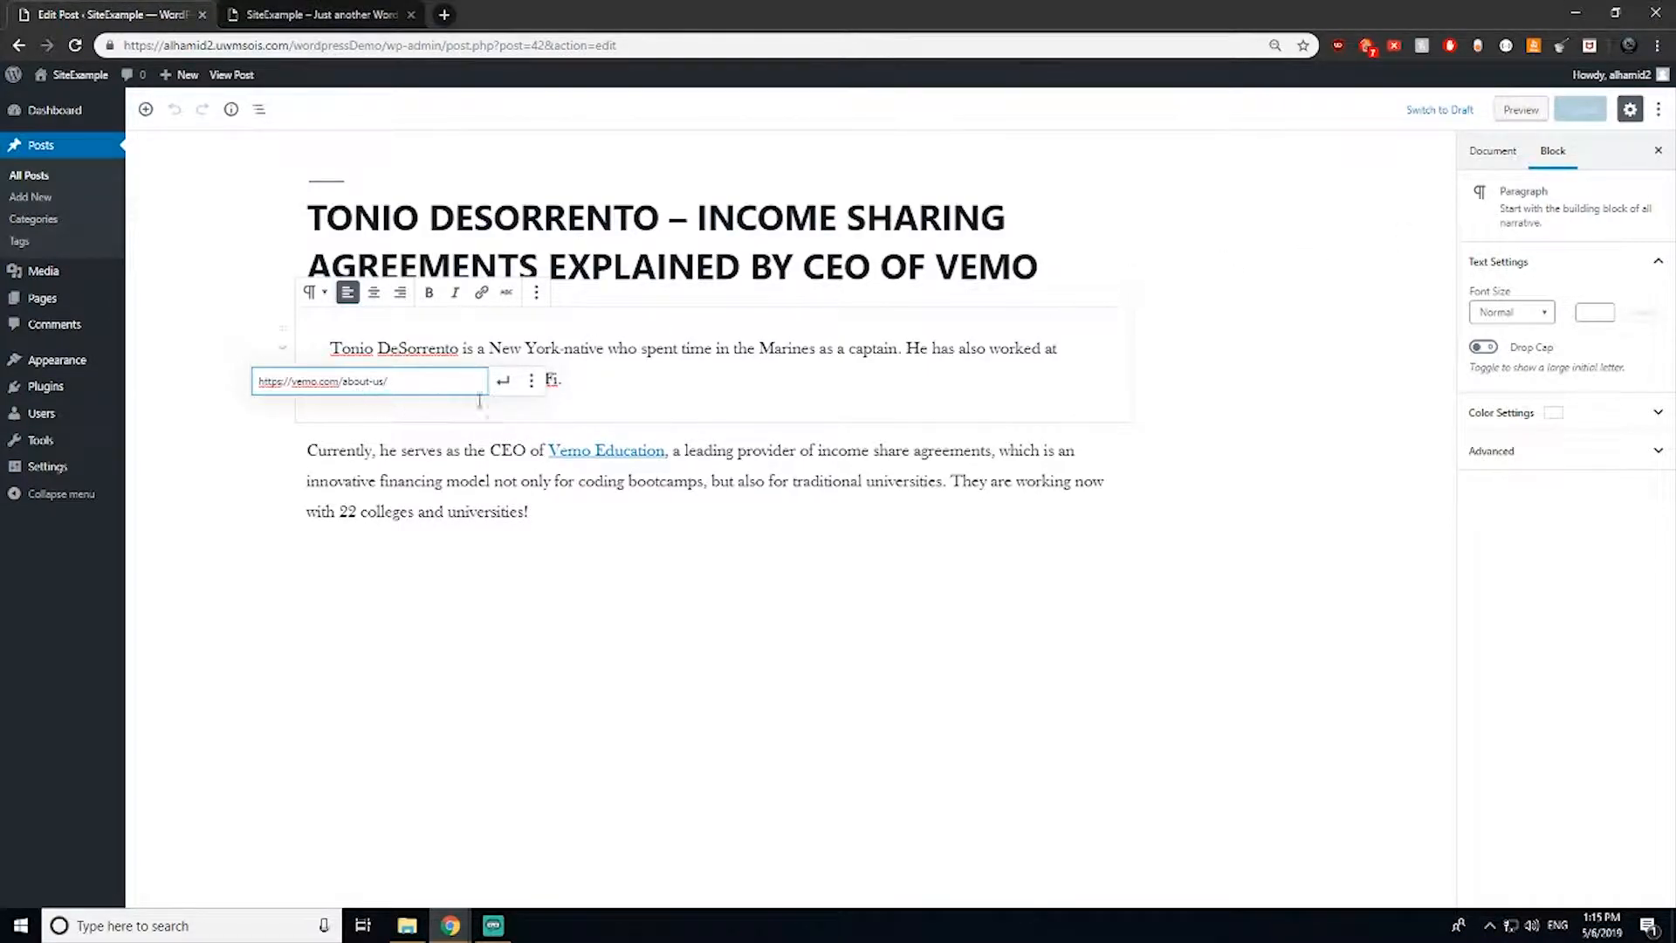
click(504, 380)
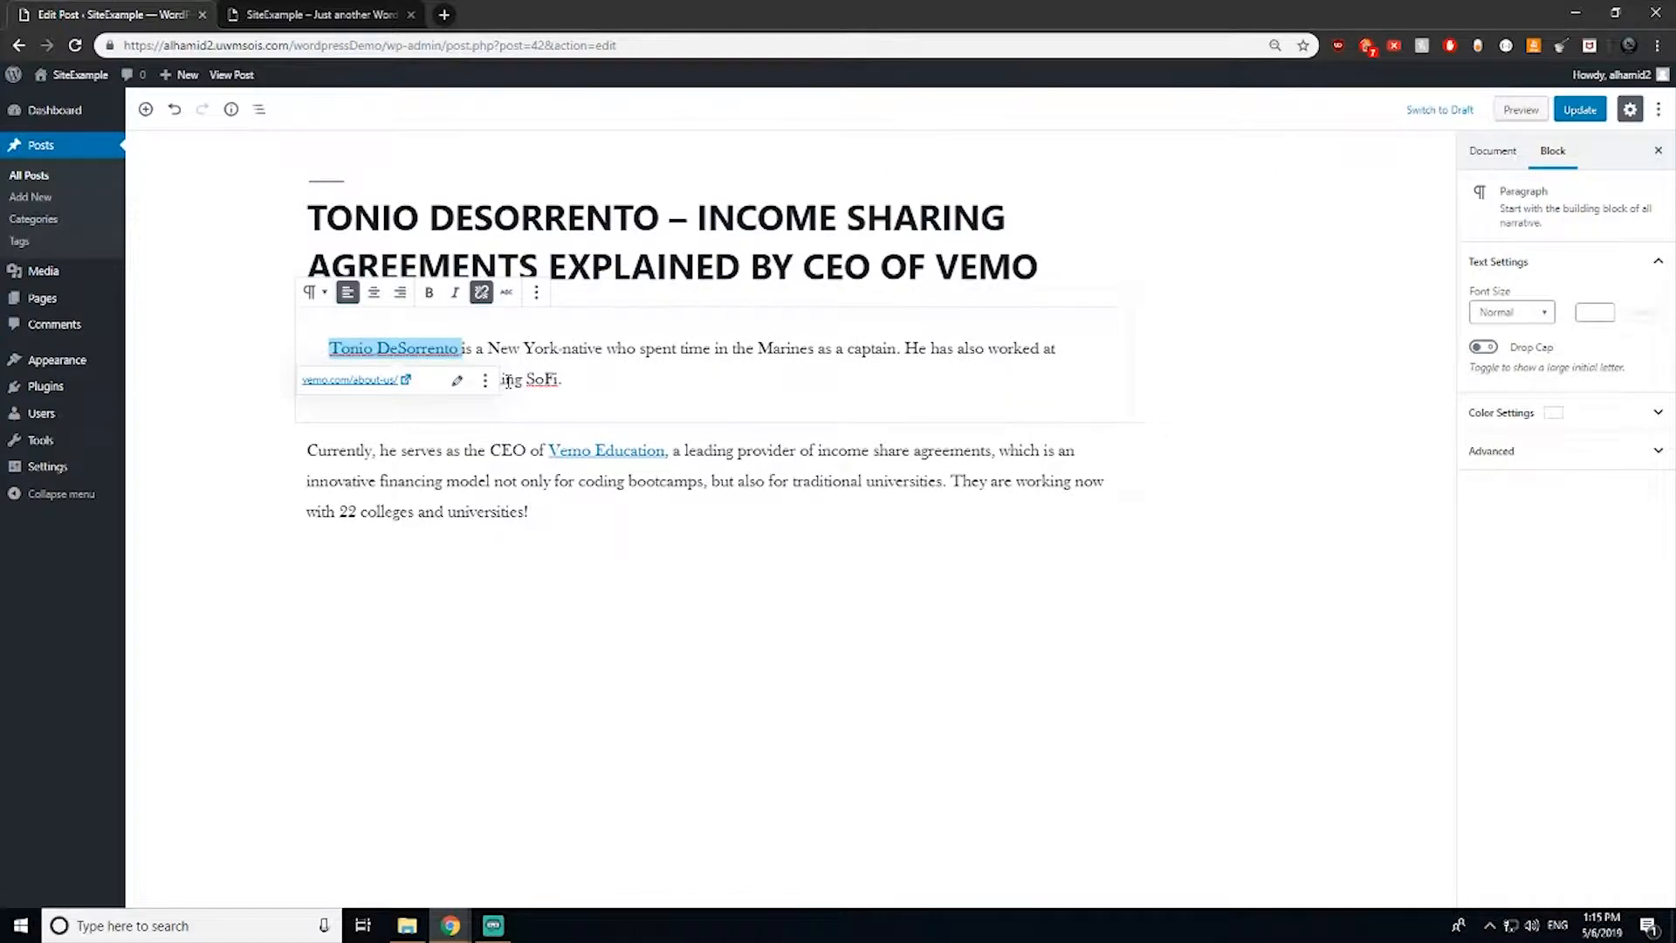
click(810, 368)
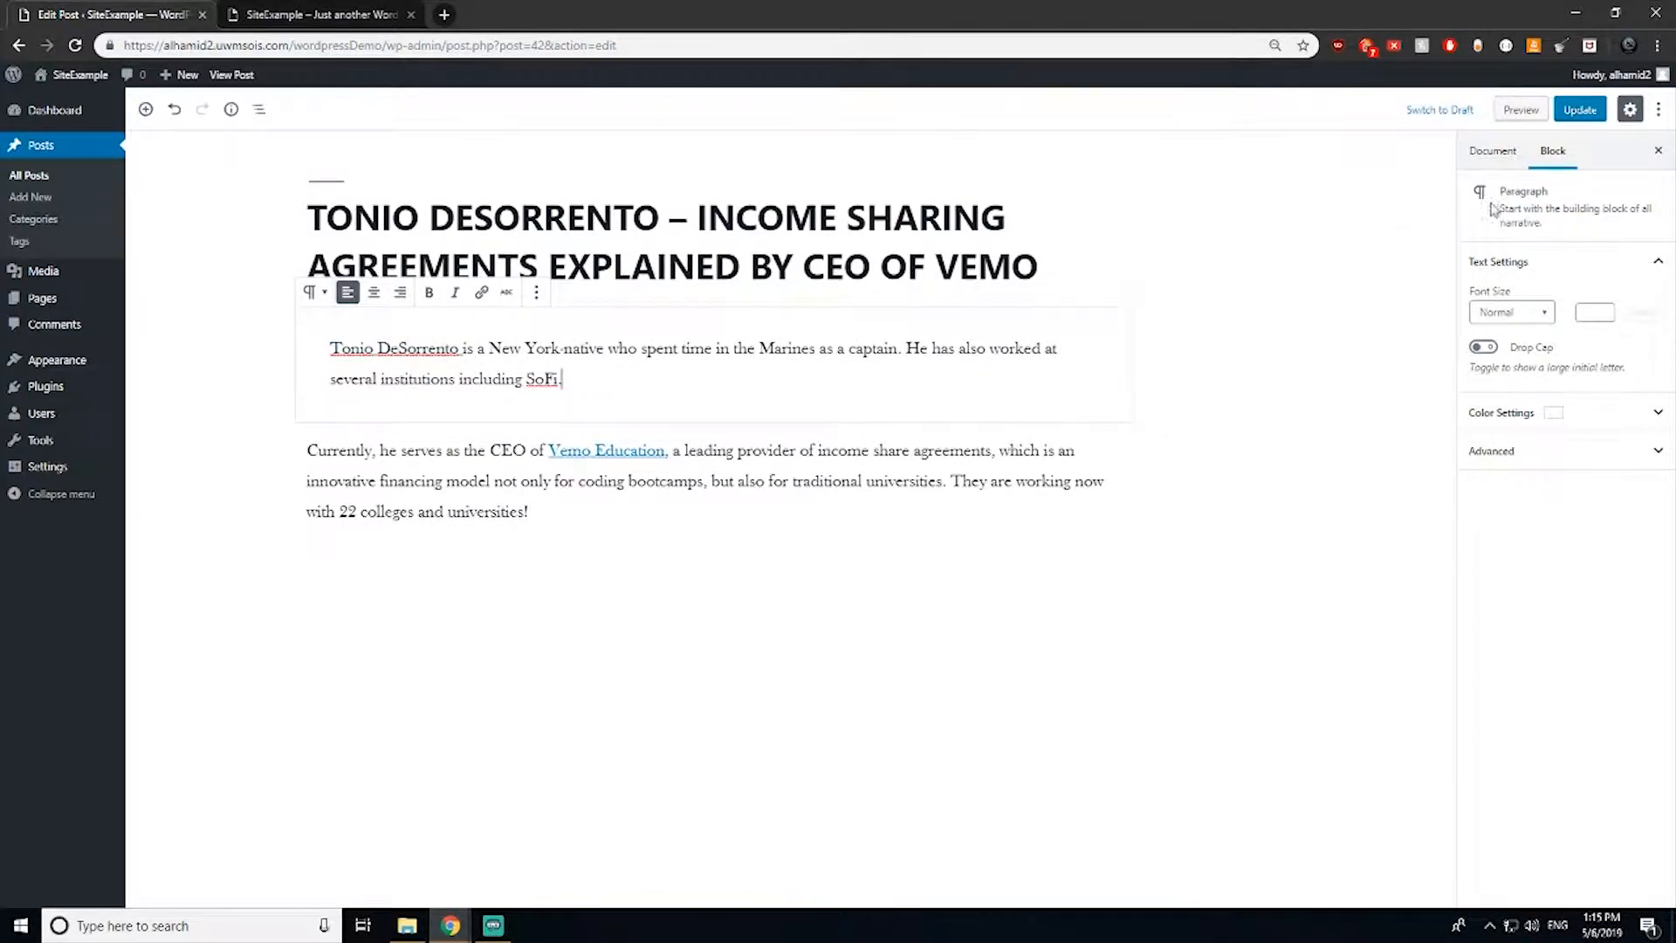
click(1579, 112)
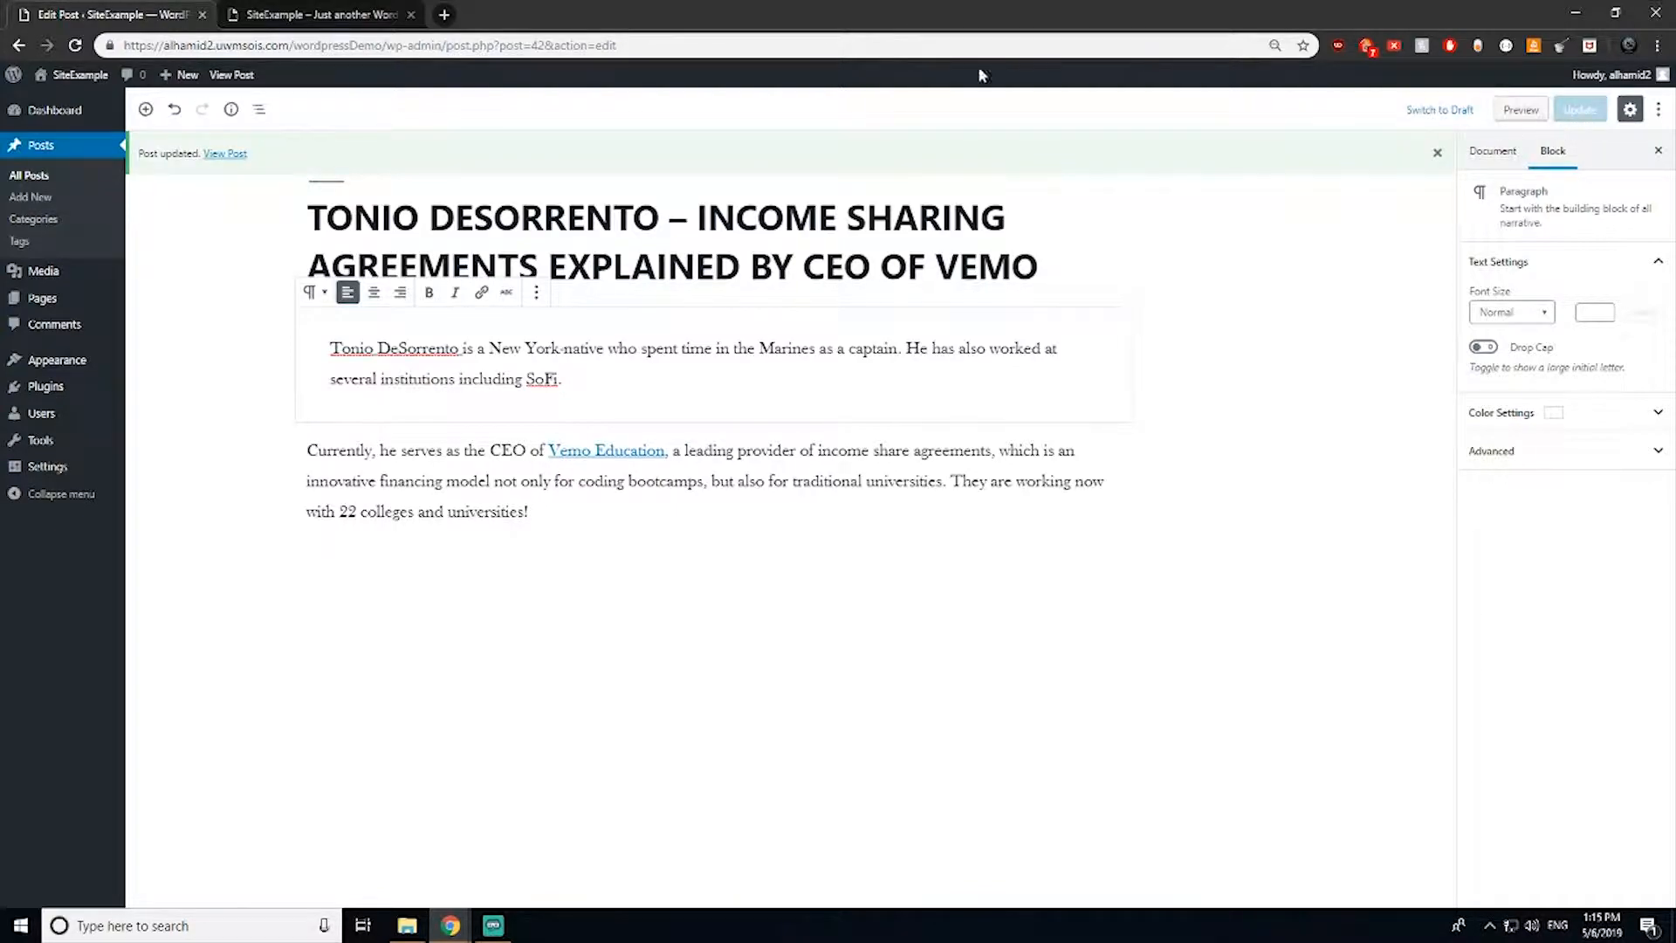
Step: Reload the live site, test the CEO's name link on the Blog page, and return to the post editor
click(314, 14)
click(76, 48)
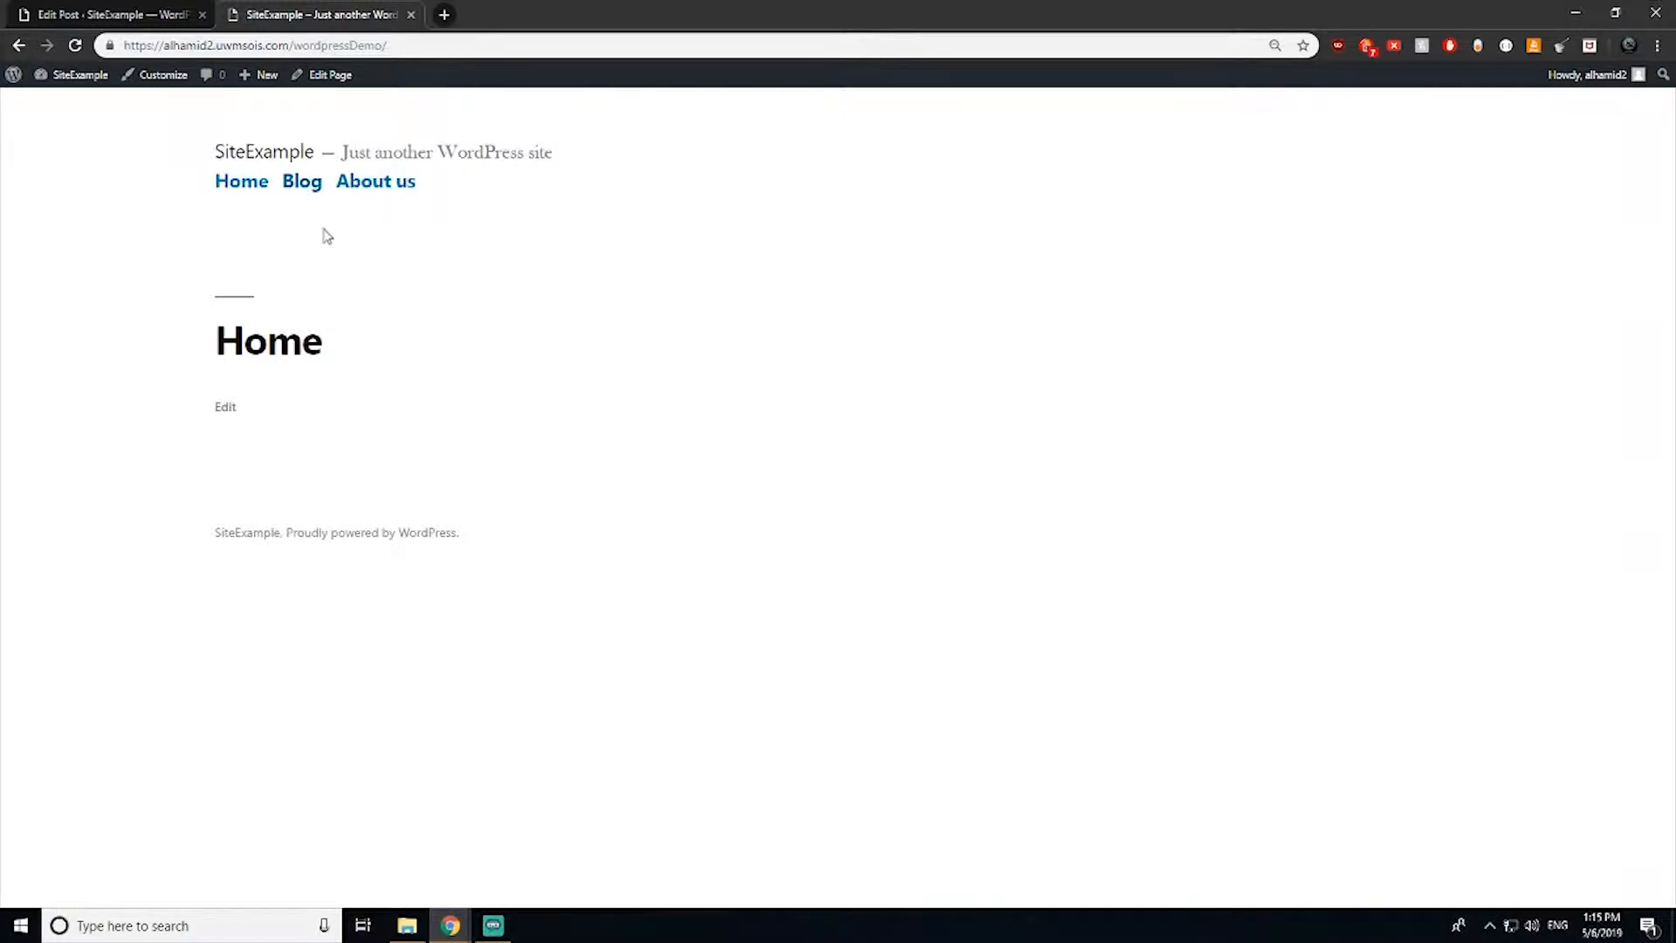
click(302, 182)
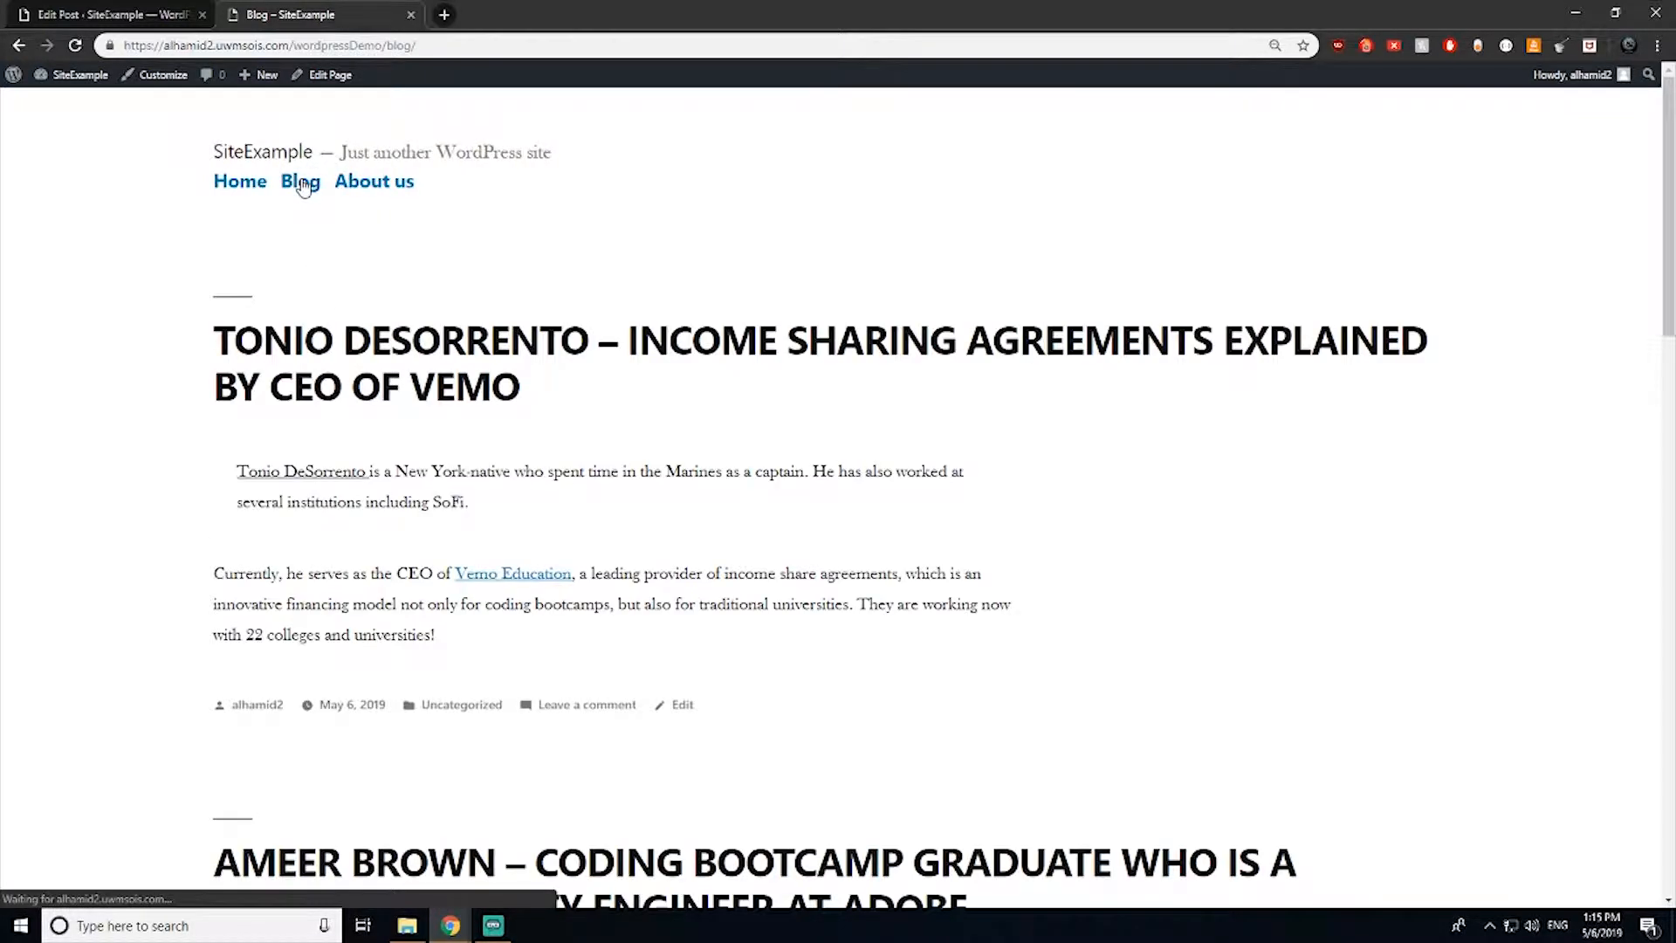
click(308, 472)
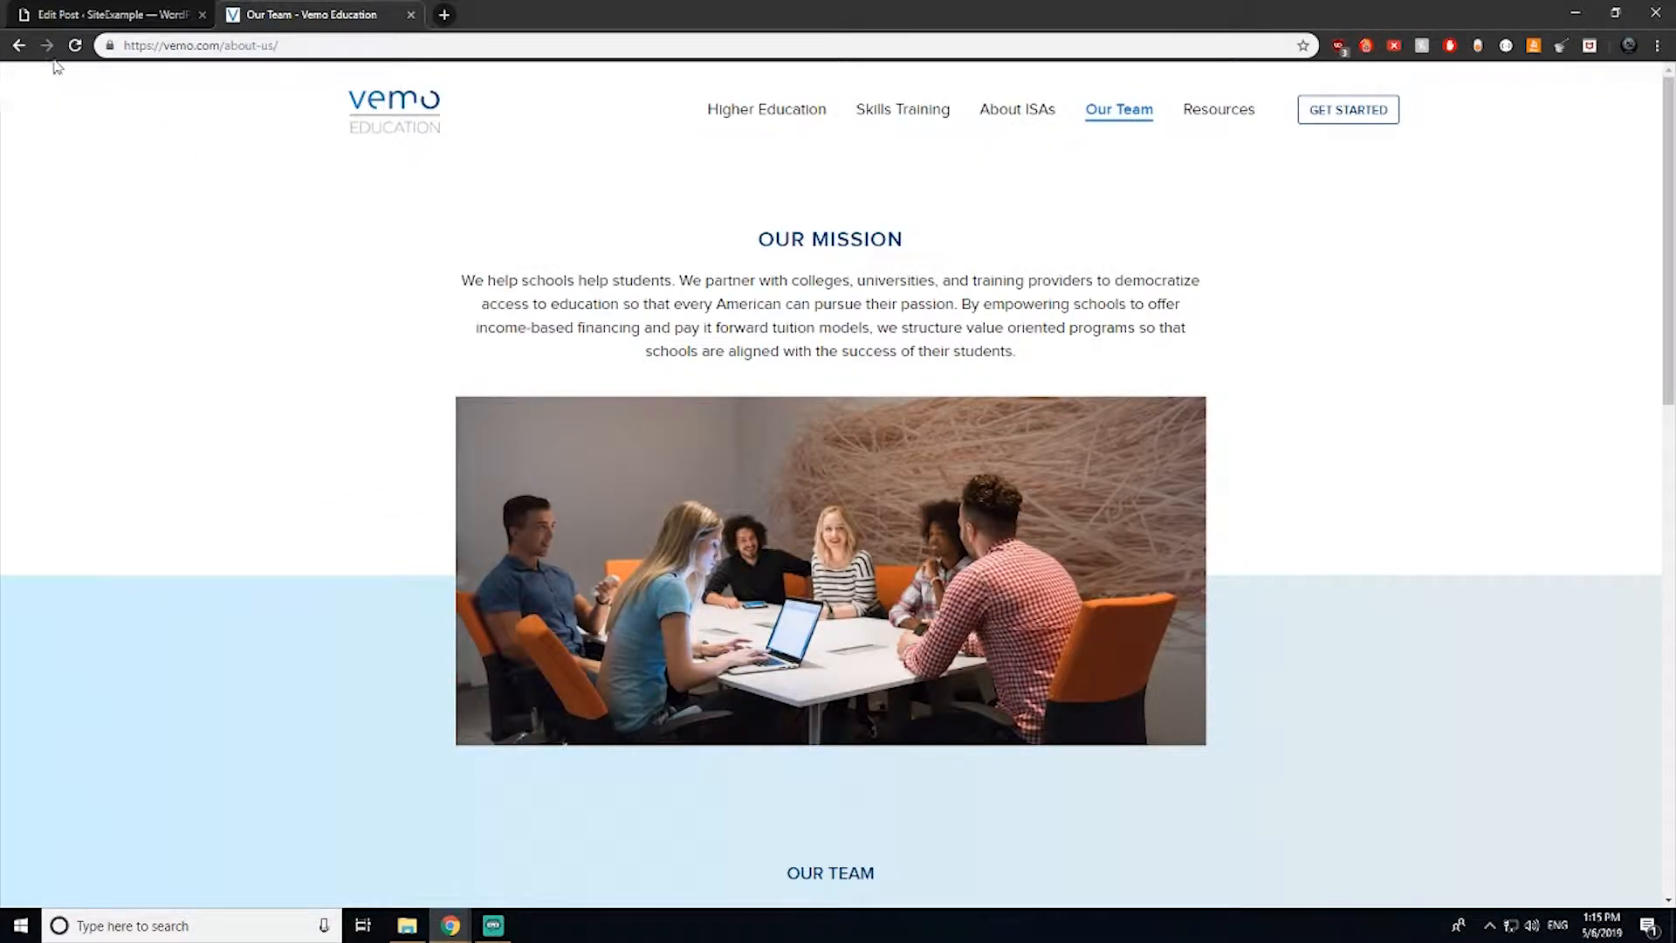
click(18, 46)
click(96, 10)
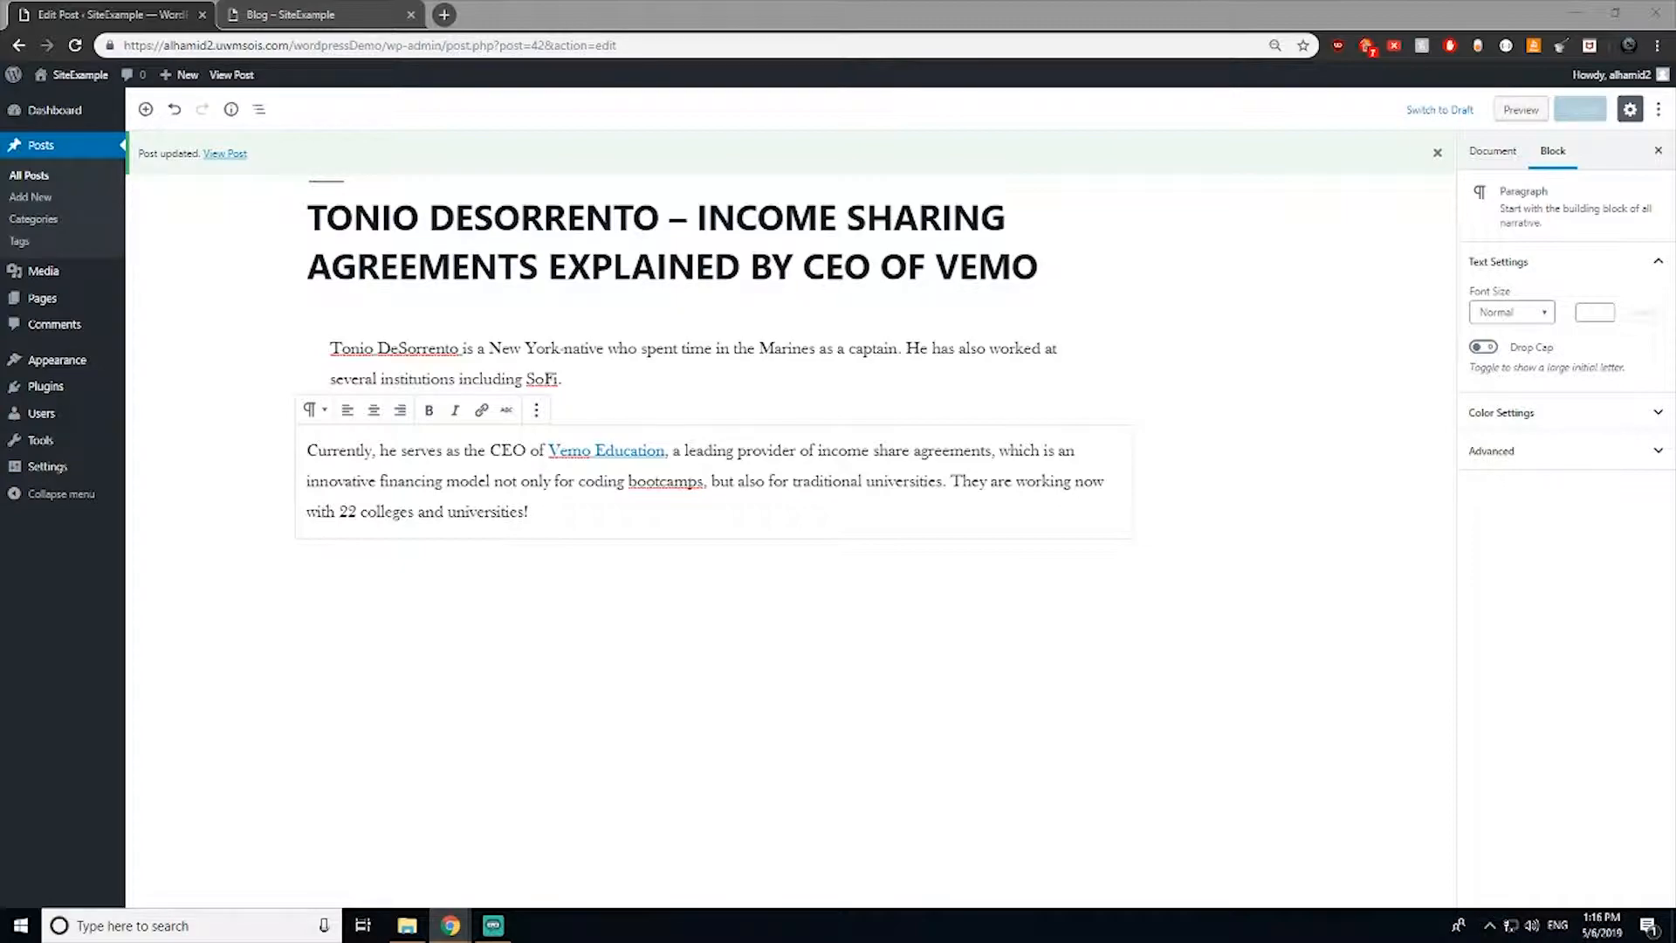
Step: Open the coding bootcamp graduate post for editing and link the graduate's full name in its first paragraph to the copied afrotech.com article address
click(31, 179)
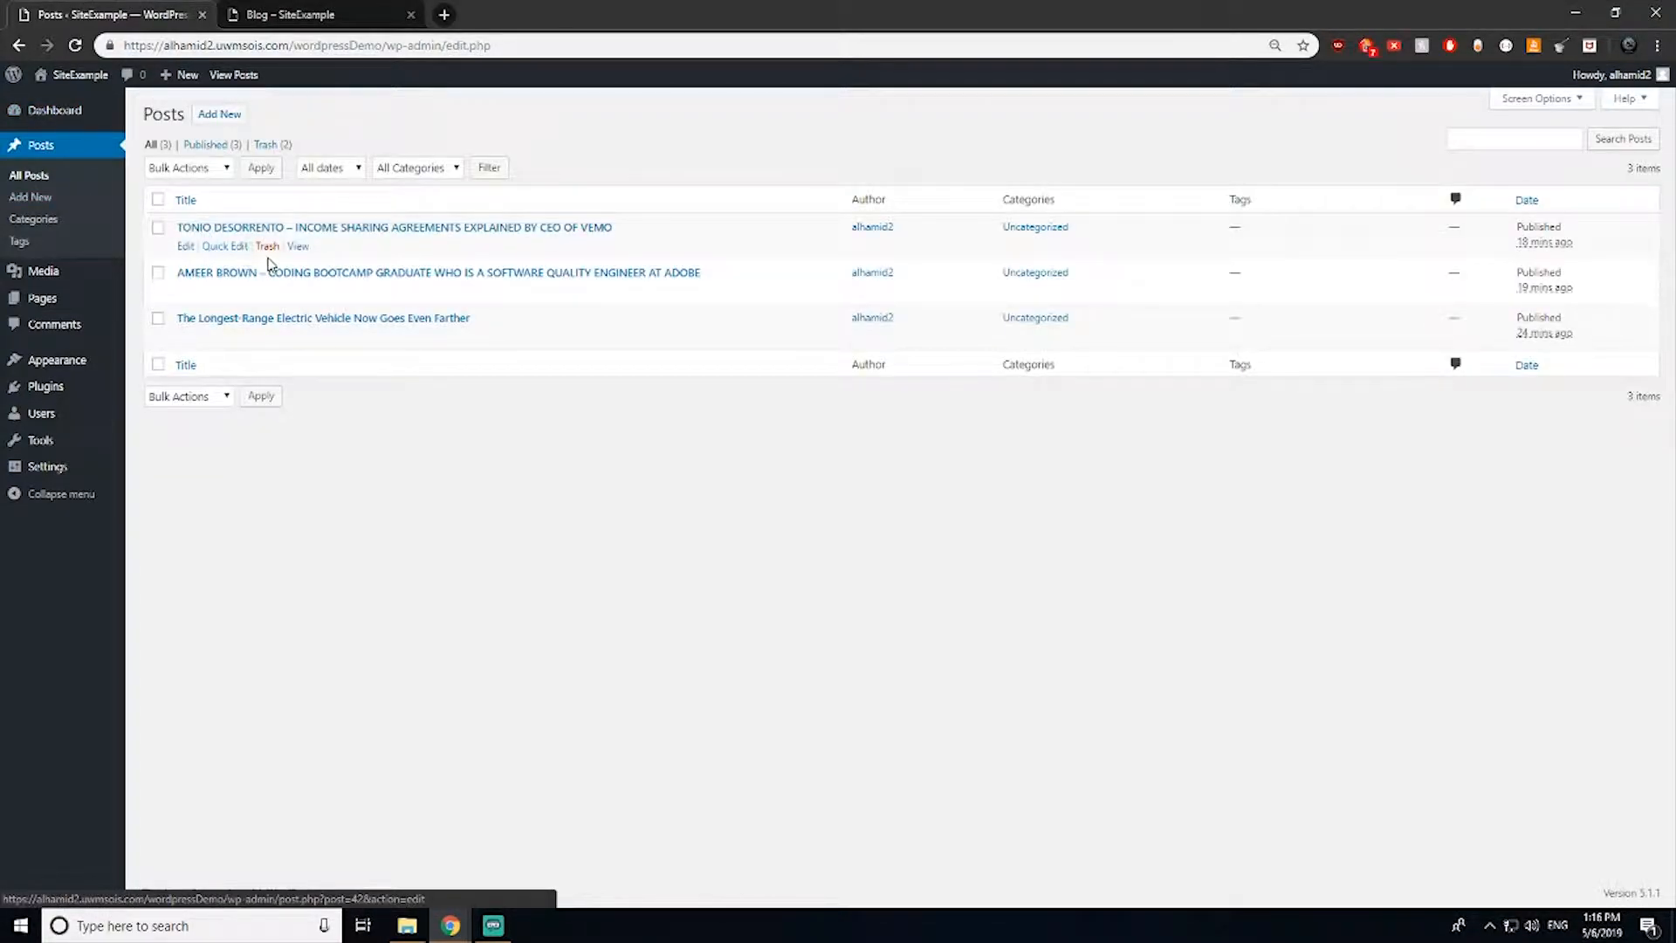
click(185, 290)
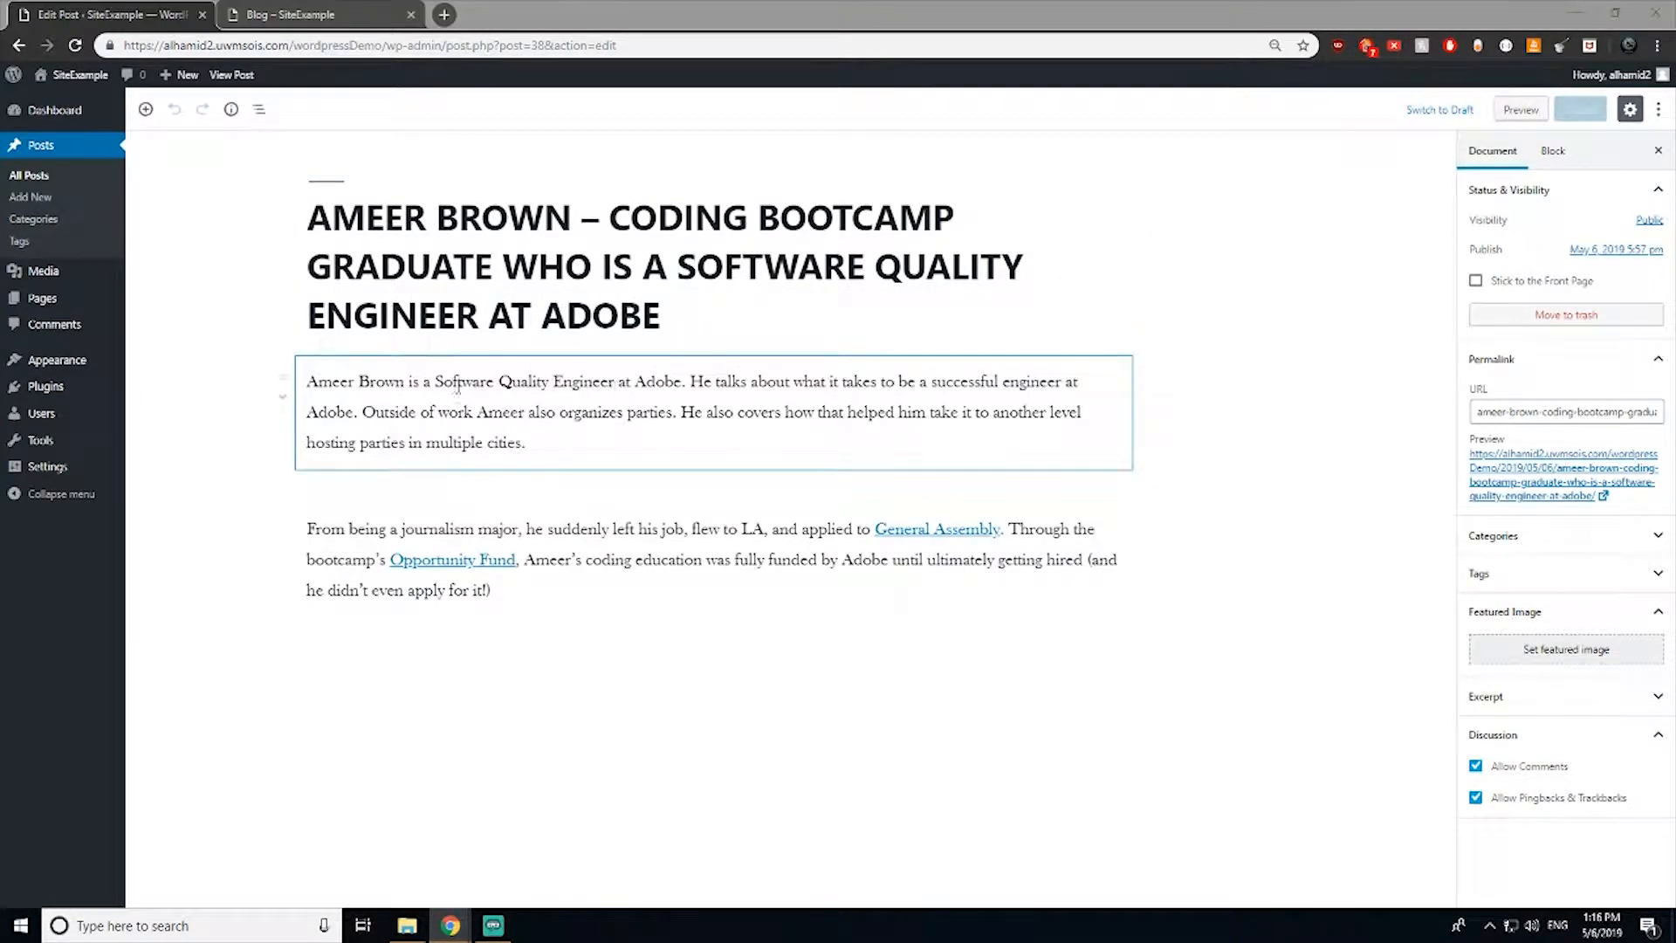
click(405, 384)
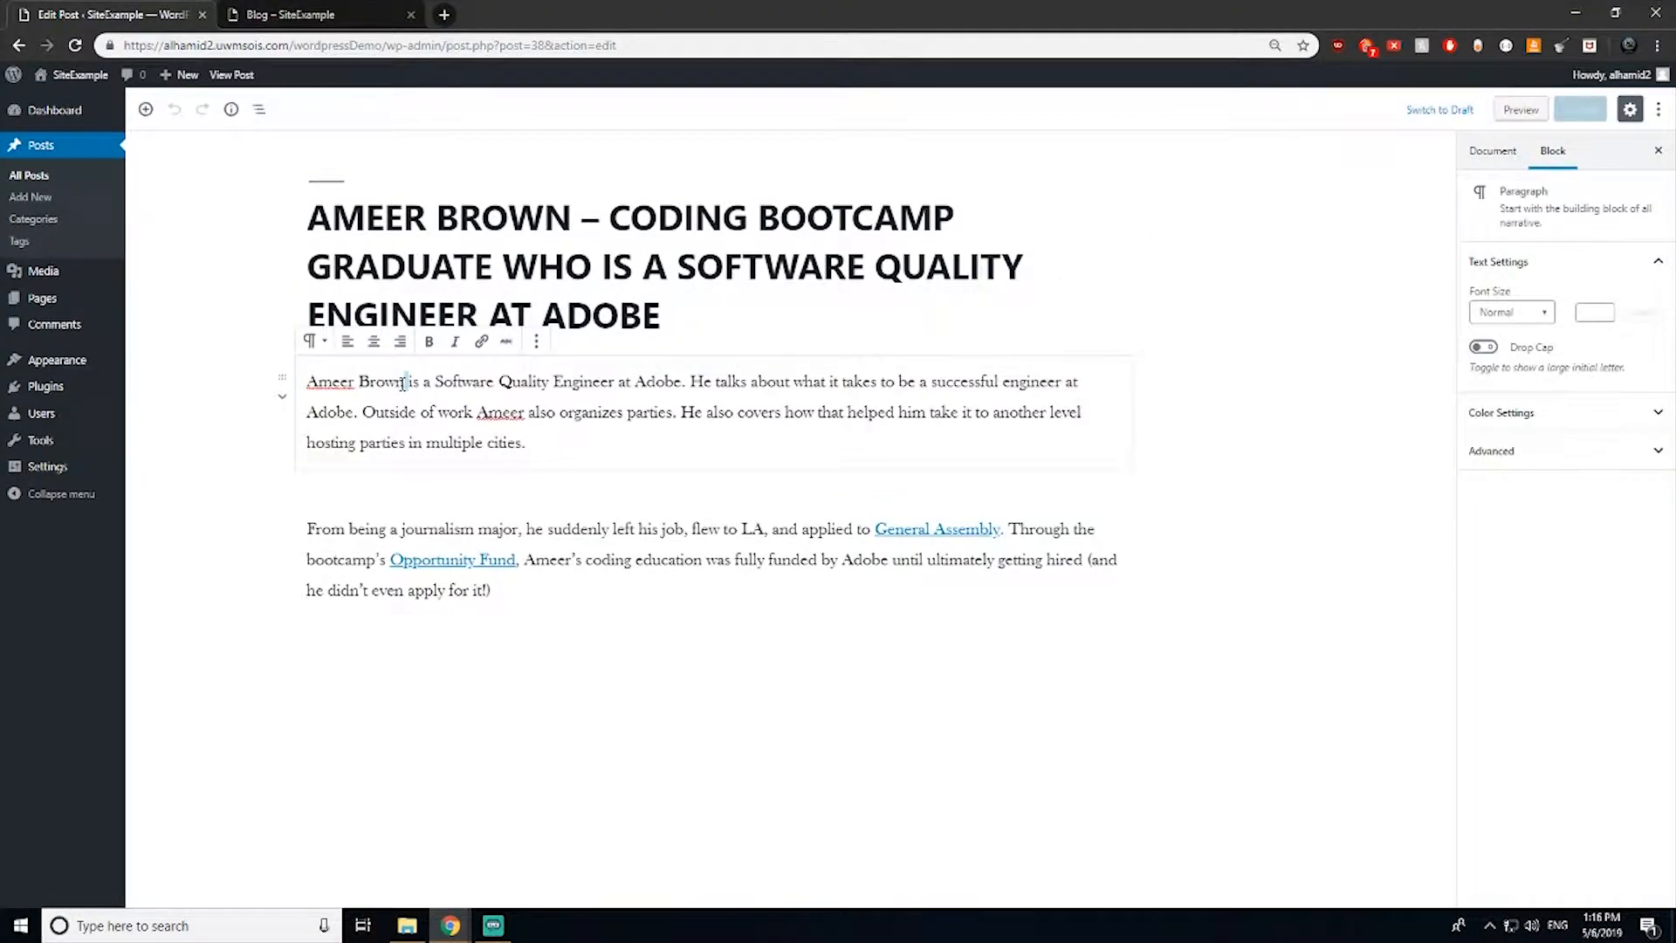
mouse_move(401, 384)
mouse_down()
mouse_move(307, 395)
mouse_move(405, 383)
mouse_up()
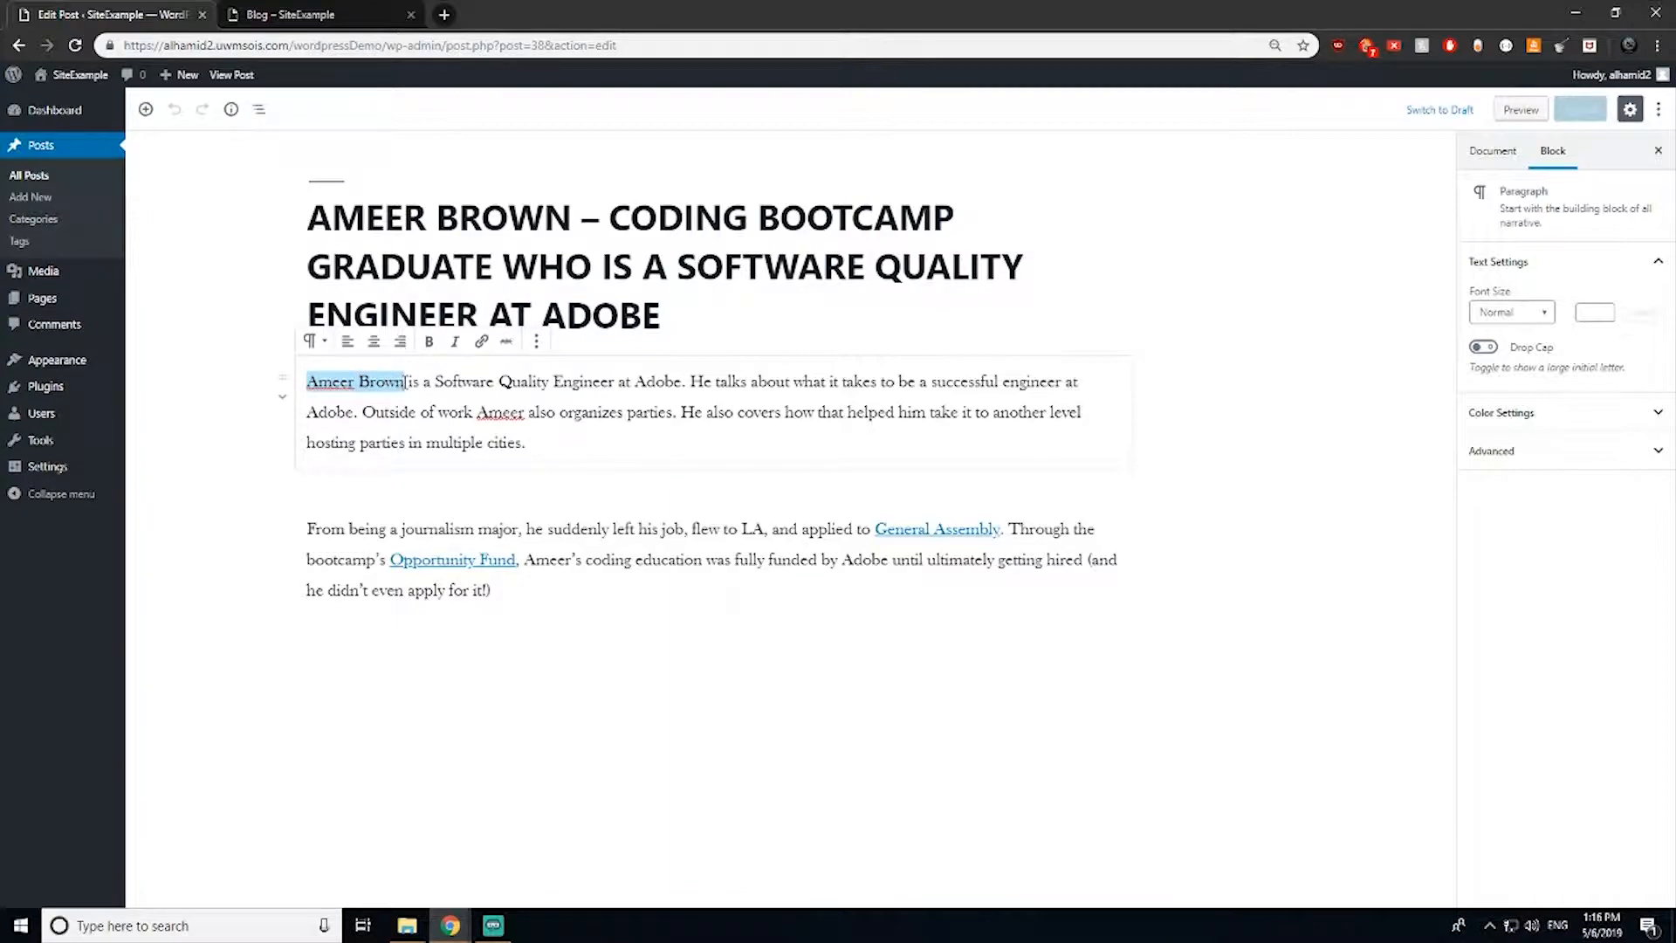
click(481, 342)
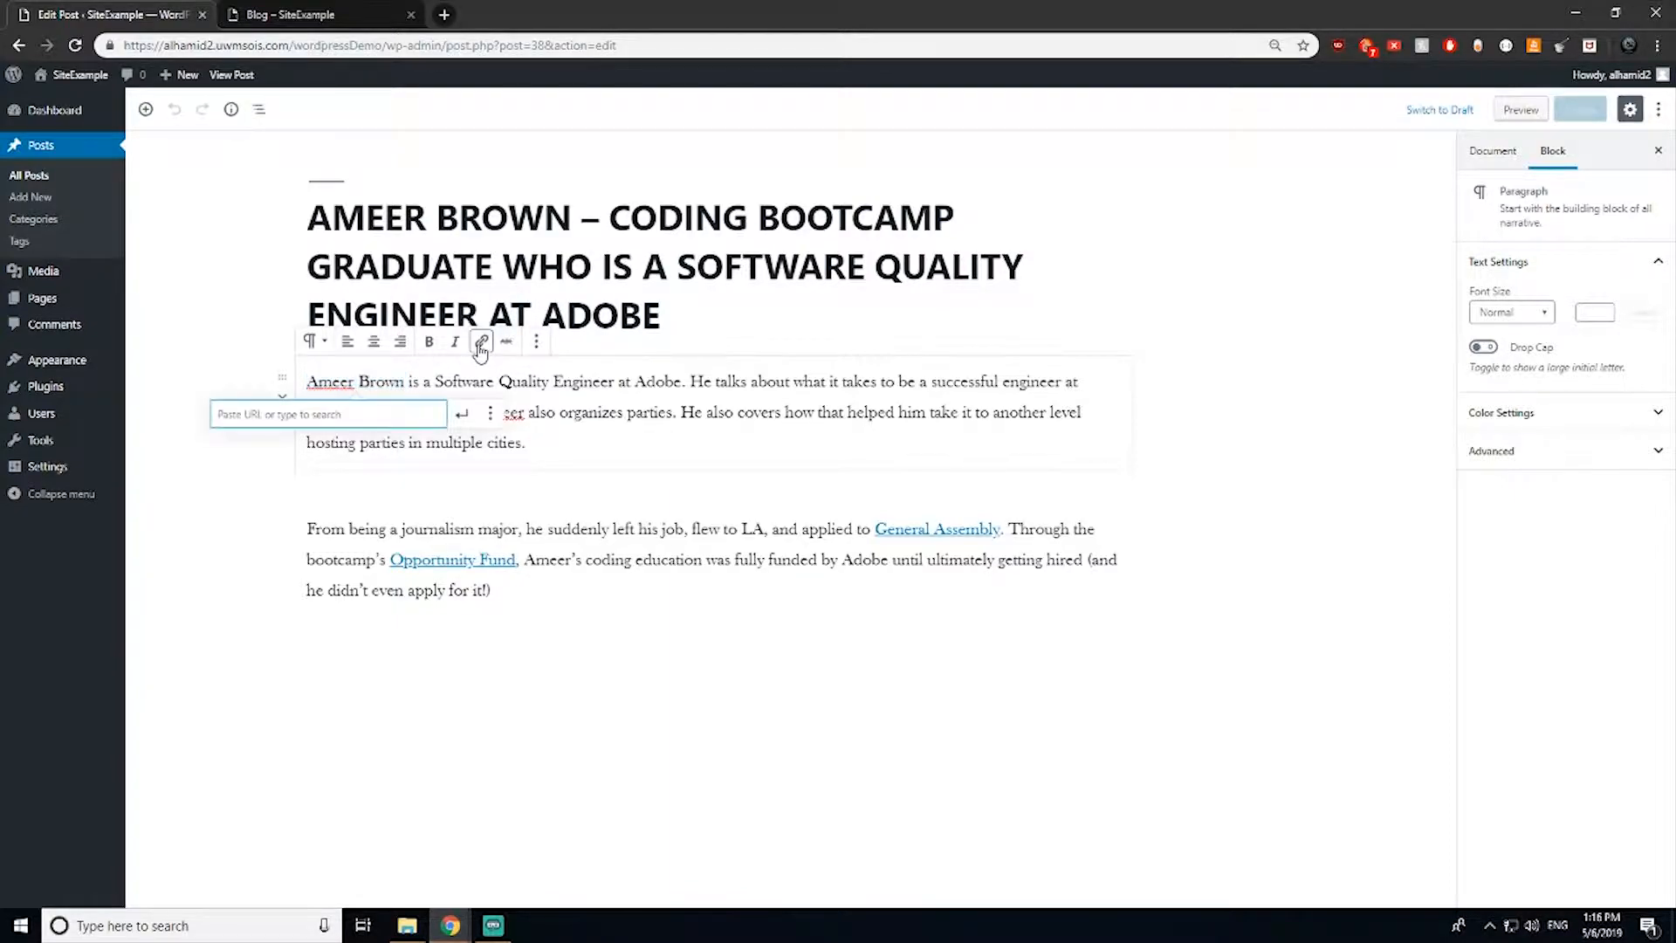
key(ctrl+v)
click(466, 422)
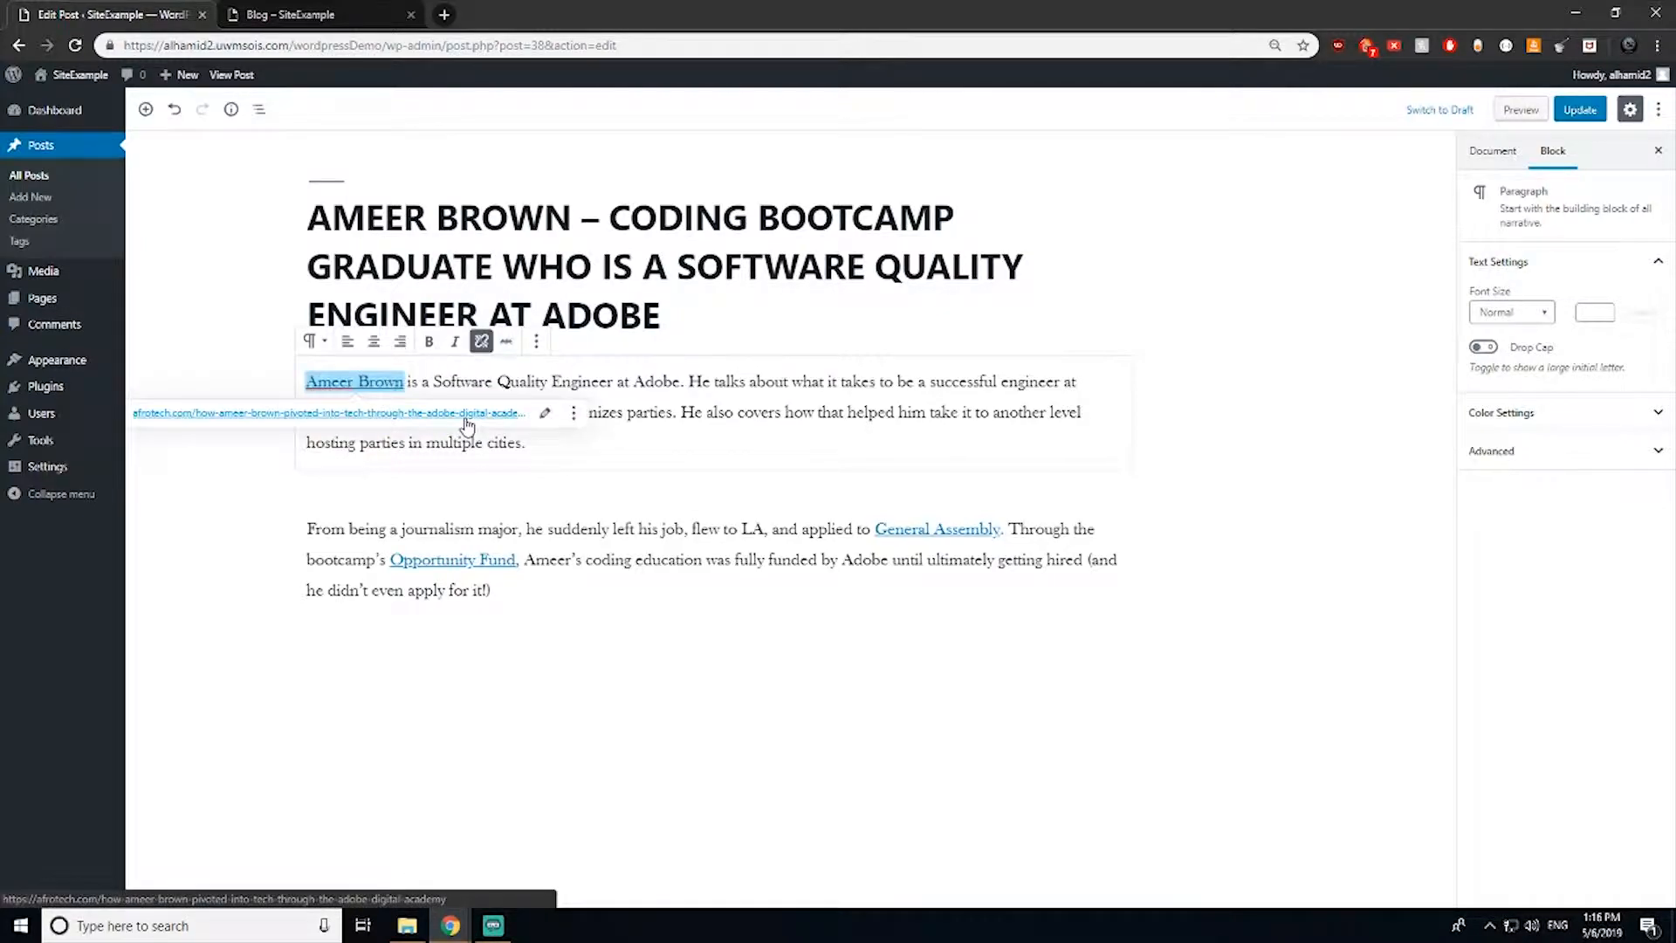
click(574, 486)
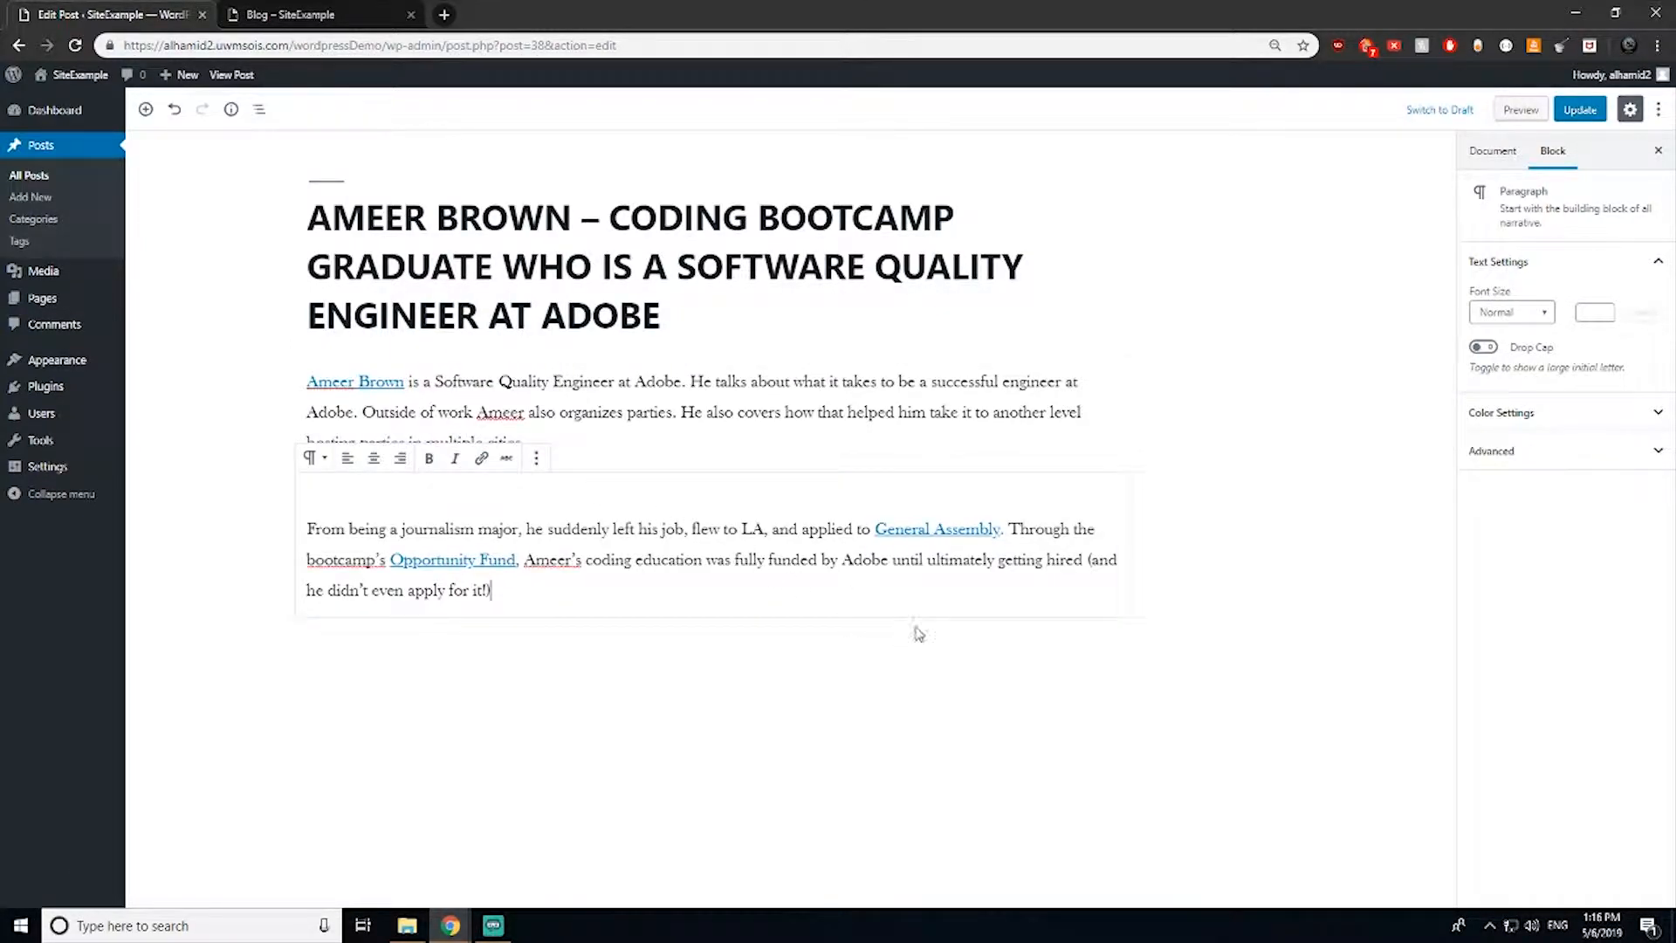
Step: Check the General Assembly and Opportunity Fund links in the second paragraph and update the bootcamp graduate post
click(970, 529)
click(465, 559)
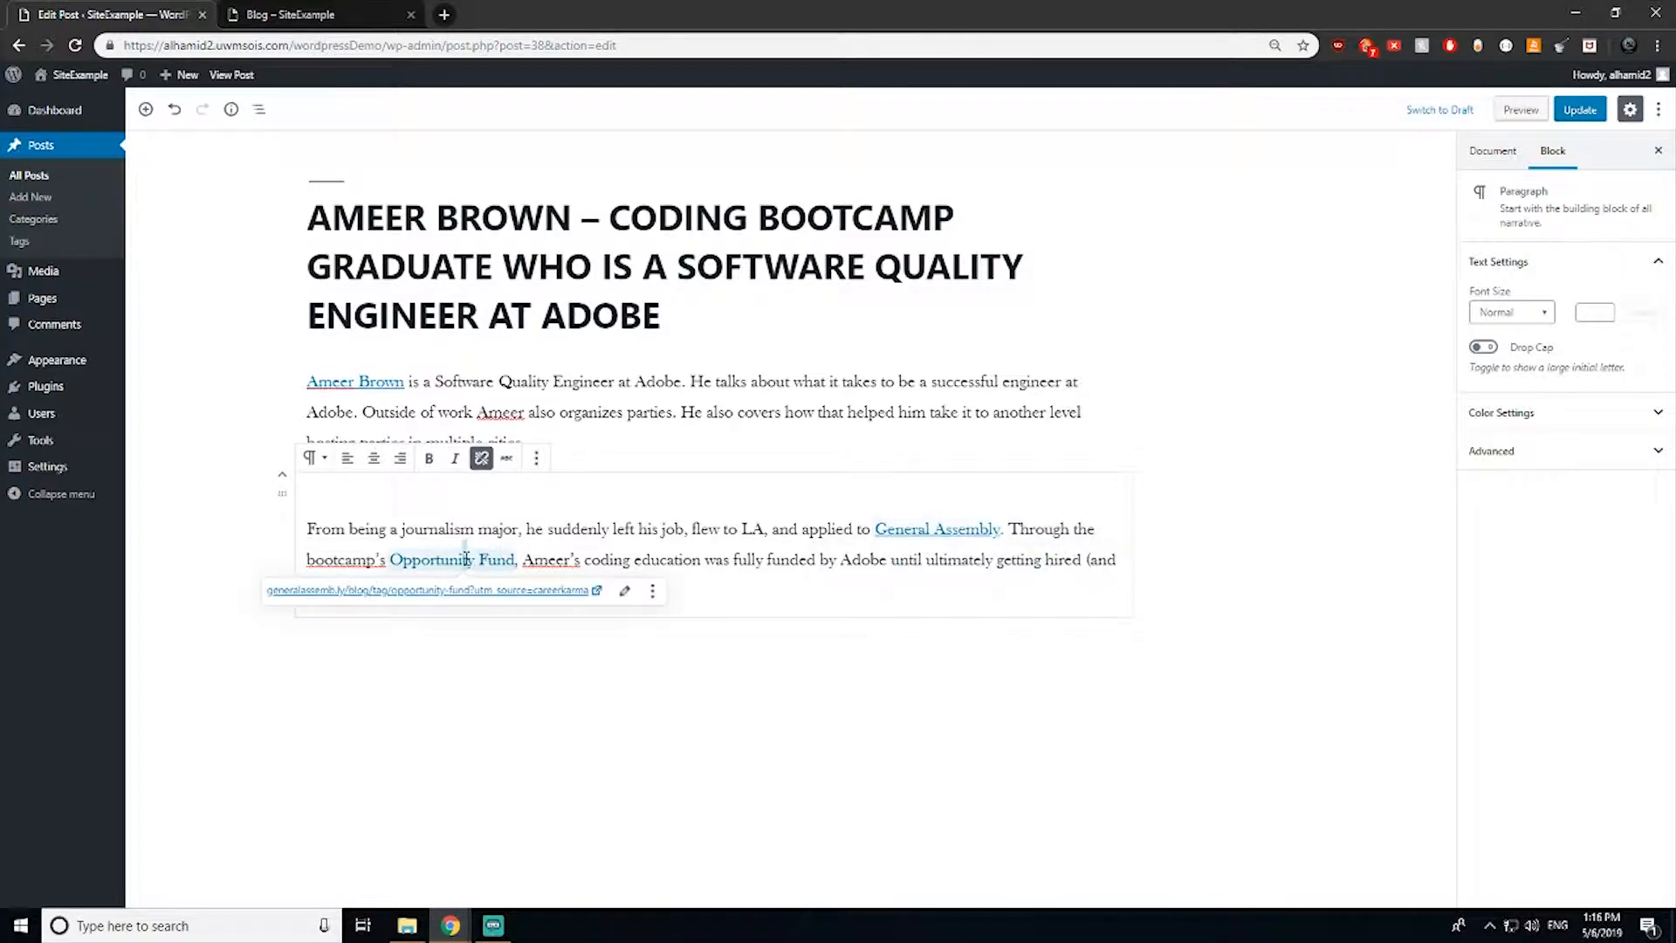
click(749, 546)
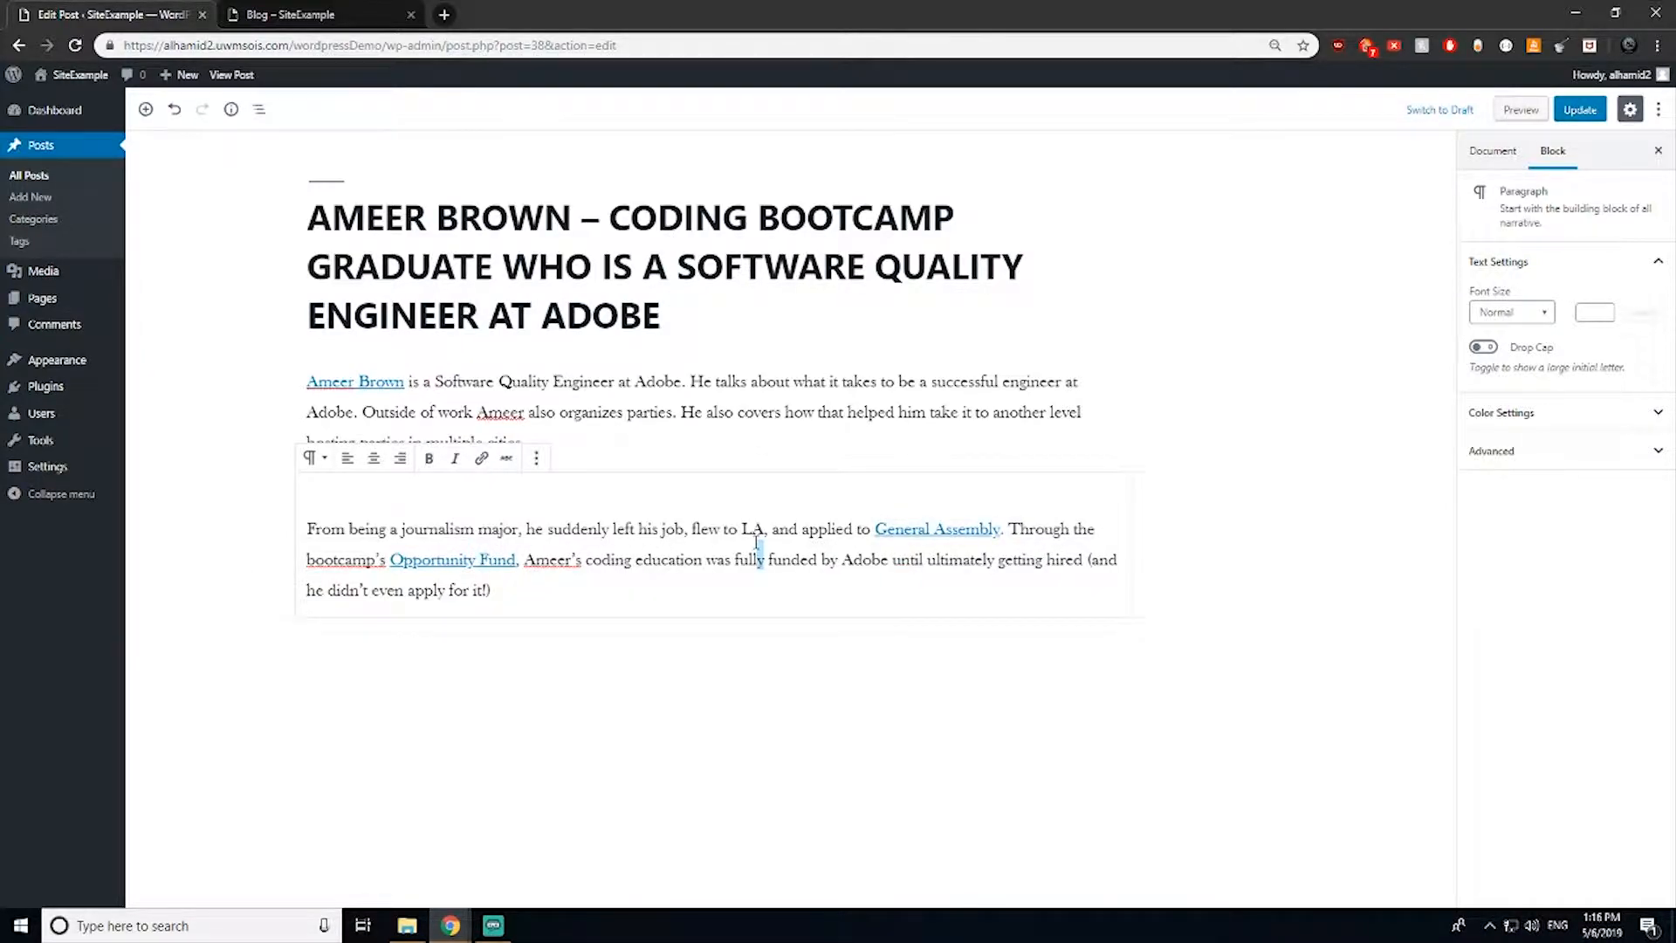
click(1580, 112)
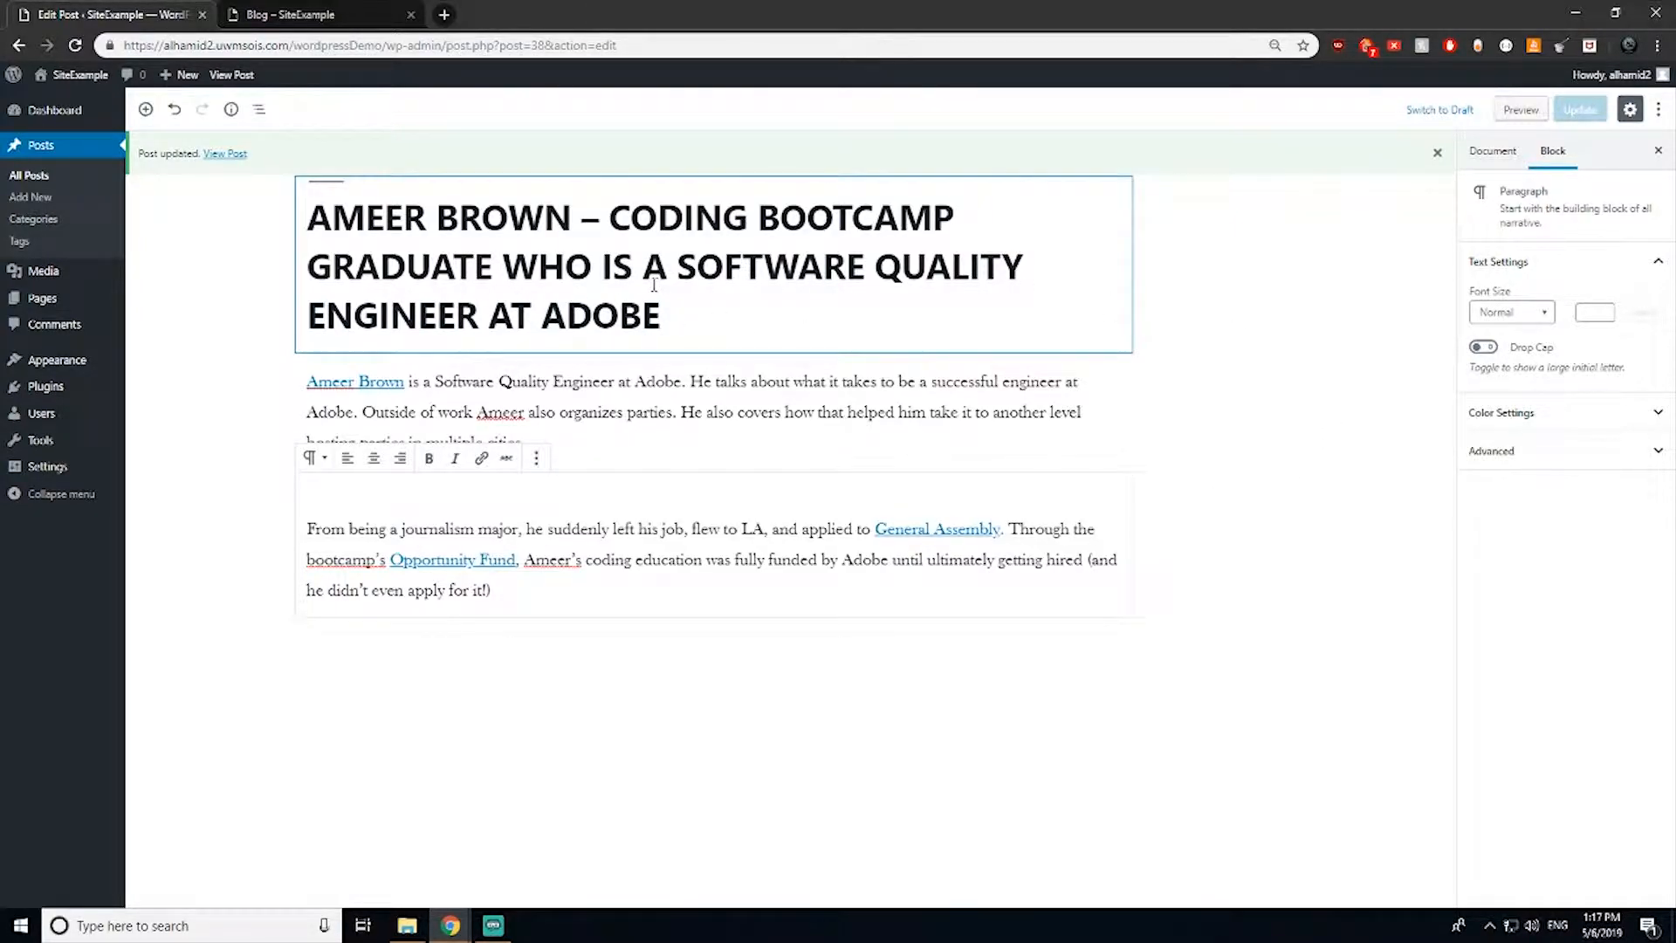
click(836, 429)
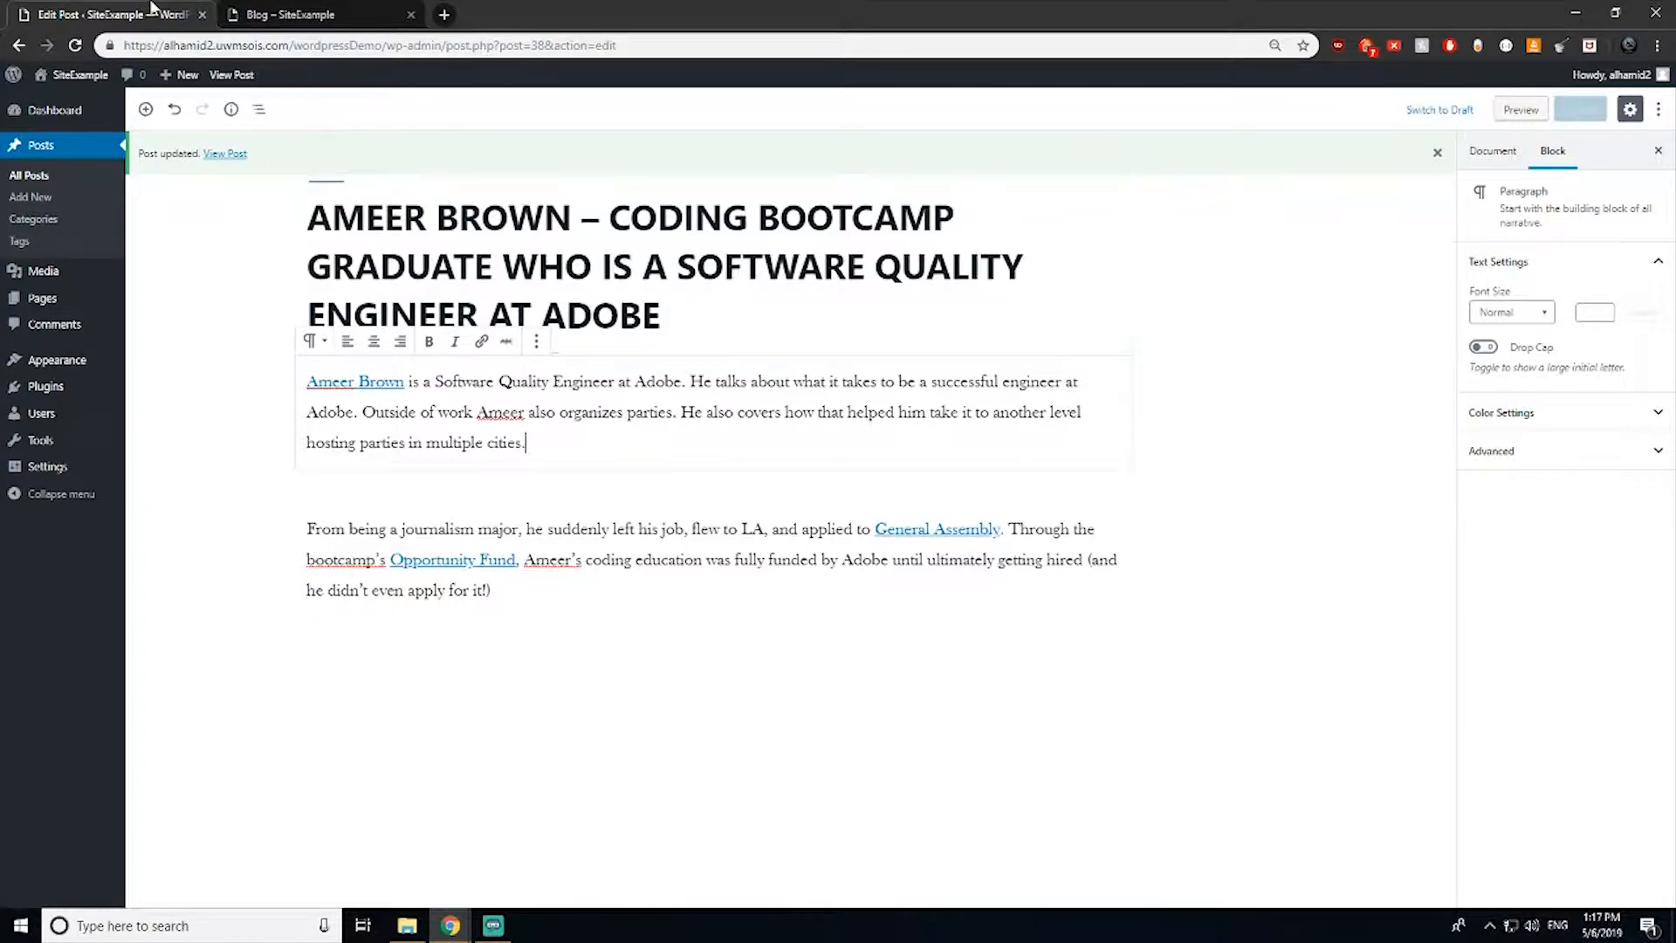
Step: Reload the live Blog page, inspect the graduate's name link in the bootcamp post, and return to the post editor
click(290, 14)
click(66, 48)
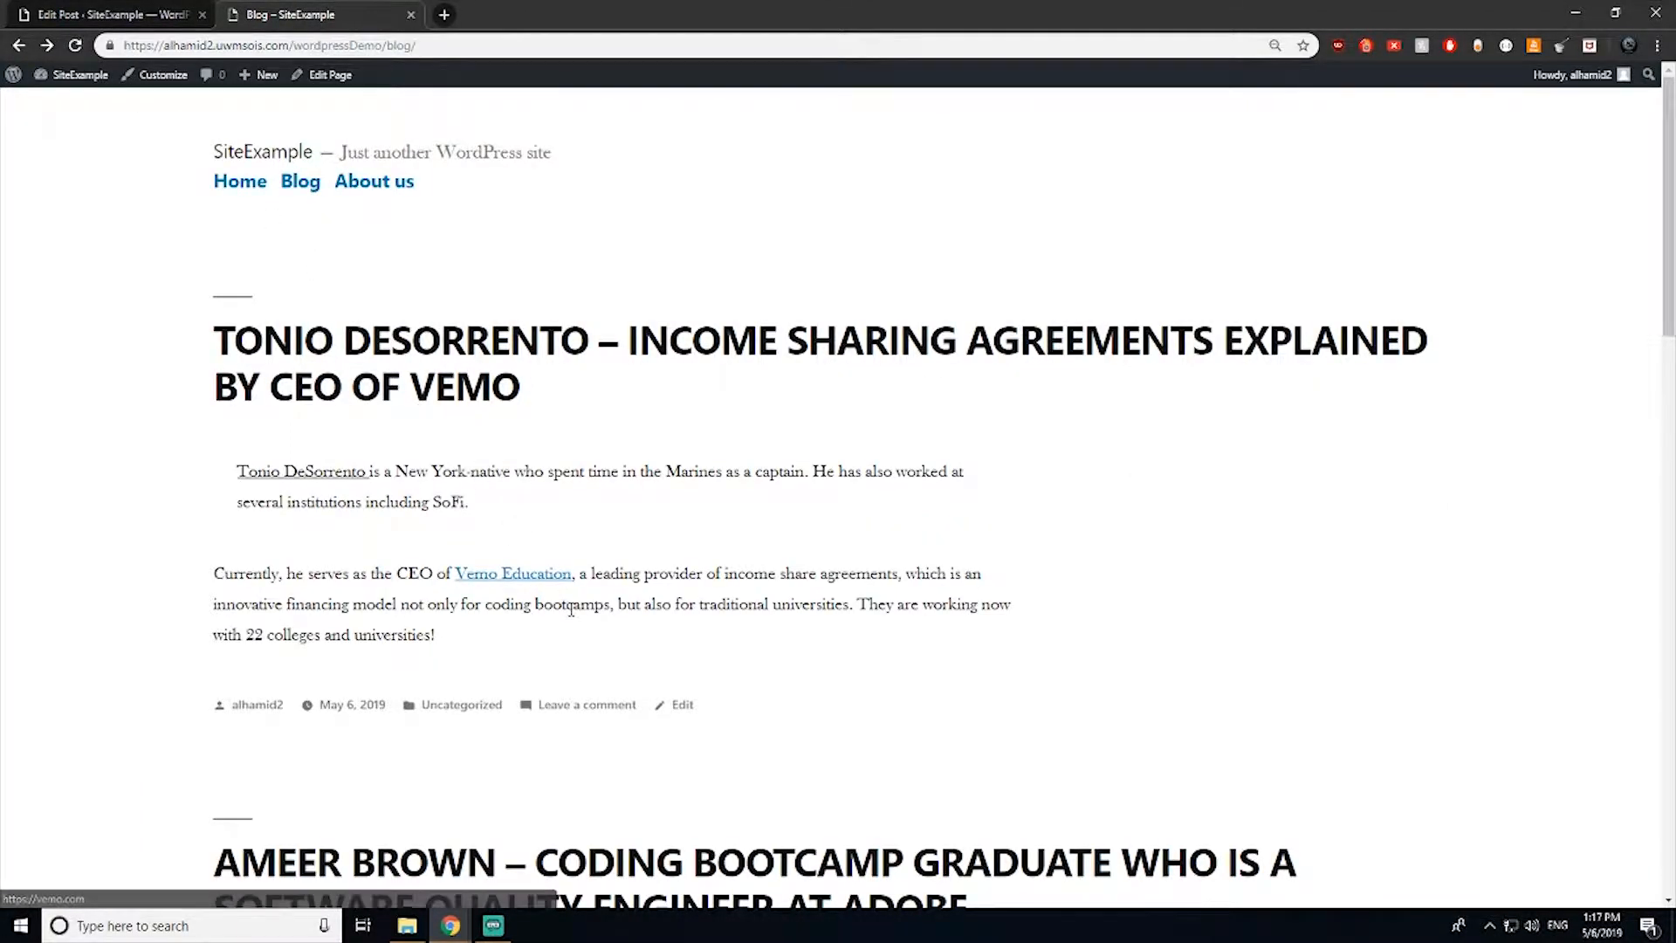
scroll(305, 611, down, 4)
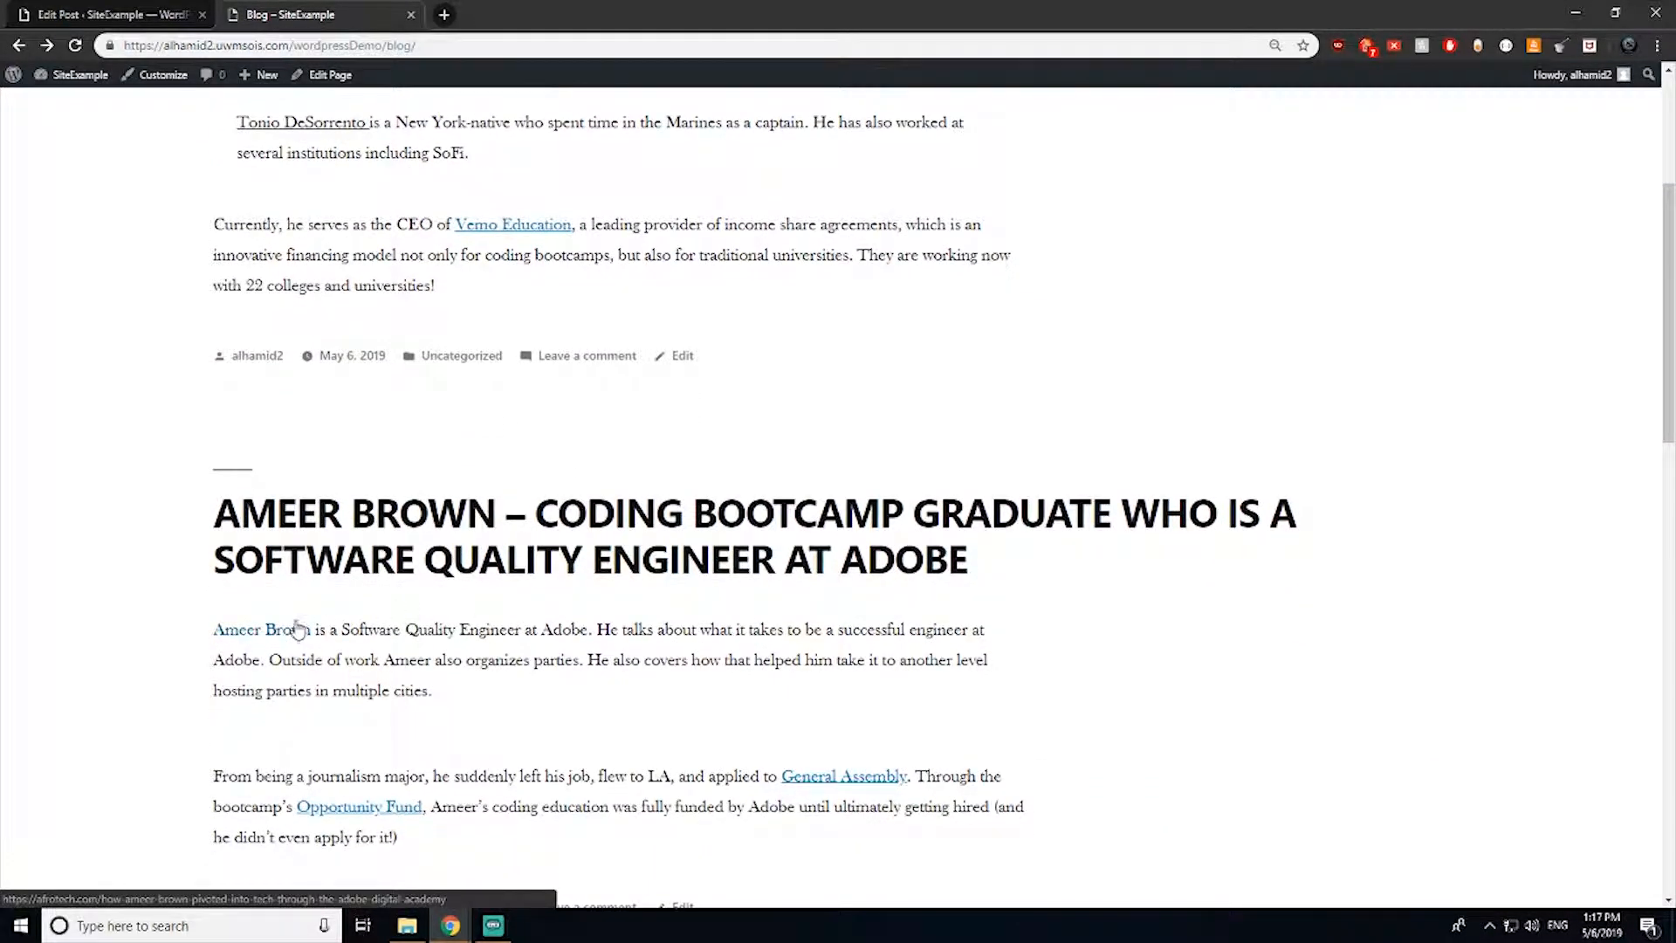
scroll(311, 183, up, 1)
click(162, 9)
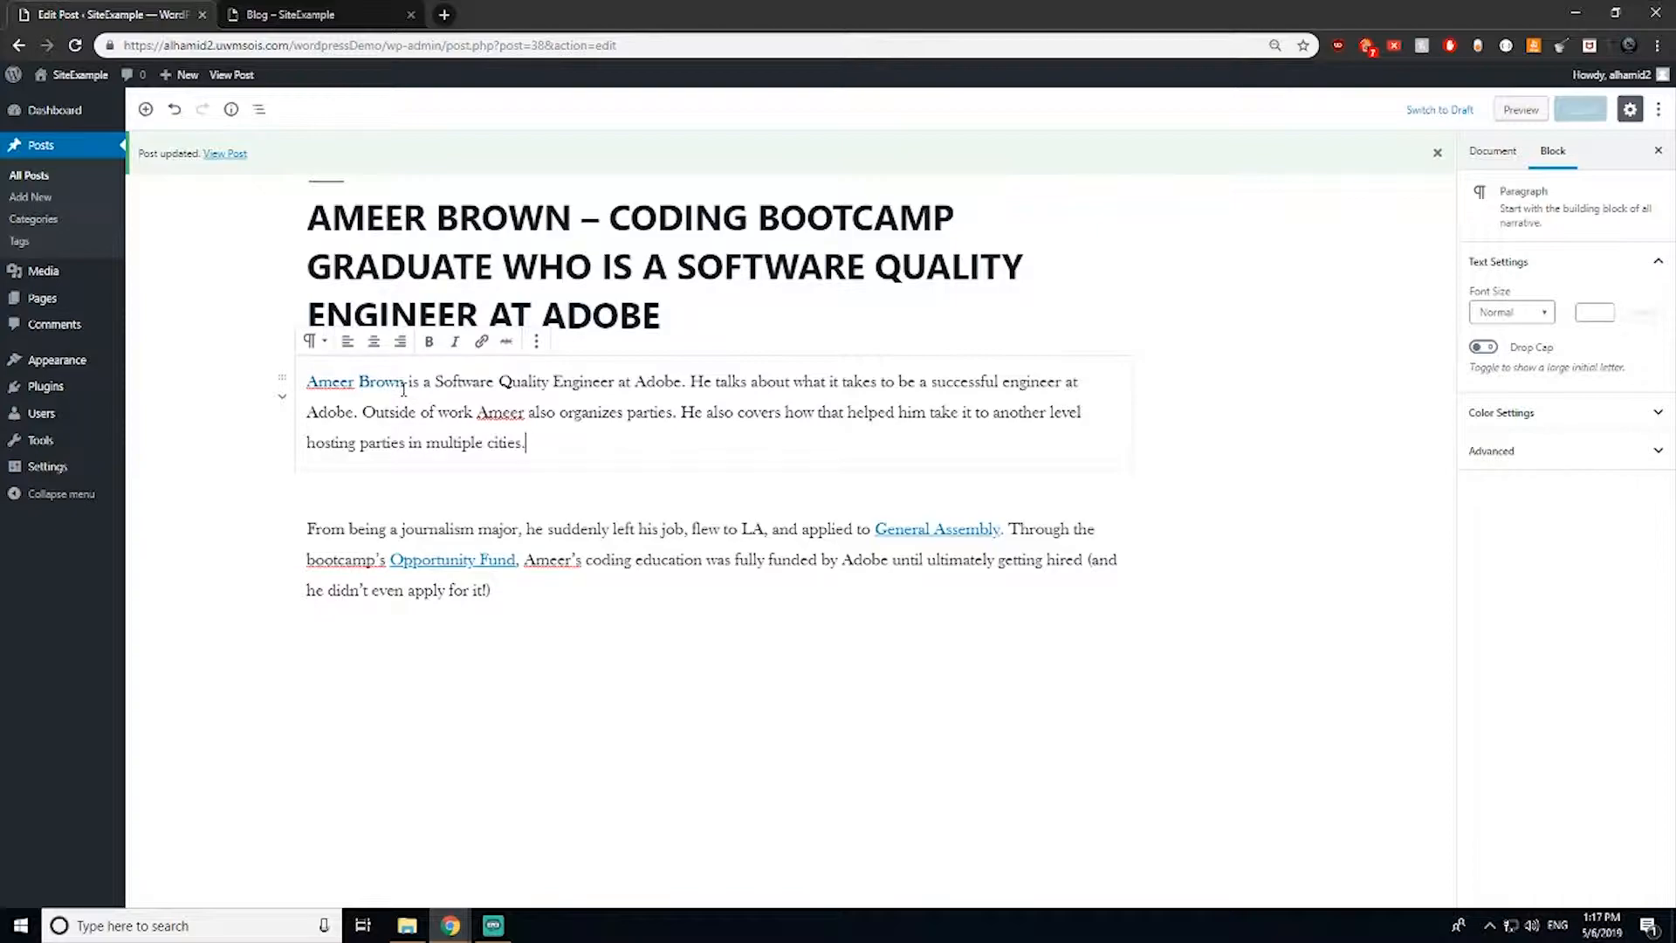
Step: Set the text color of the bootcamp graduate post's first paragraph to black and update the post
drag(403, 390, 306, 383)
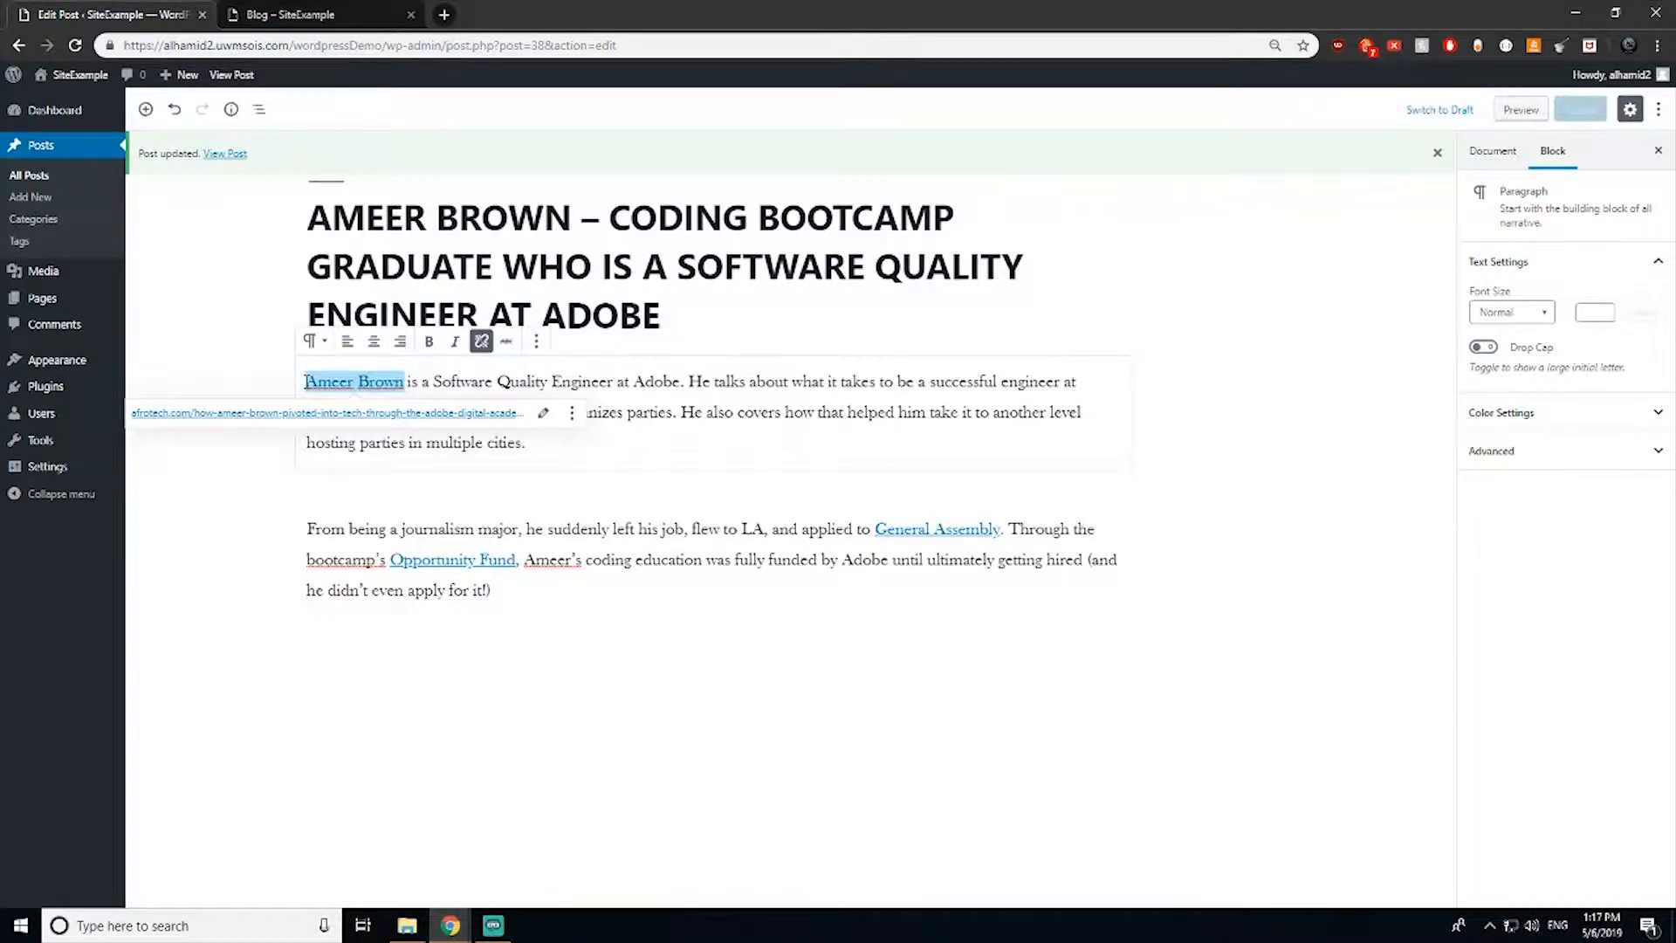
click(1547, 421)
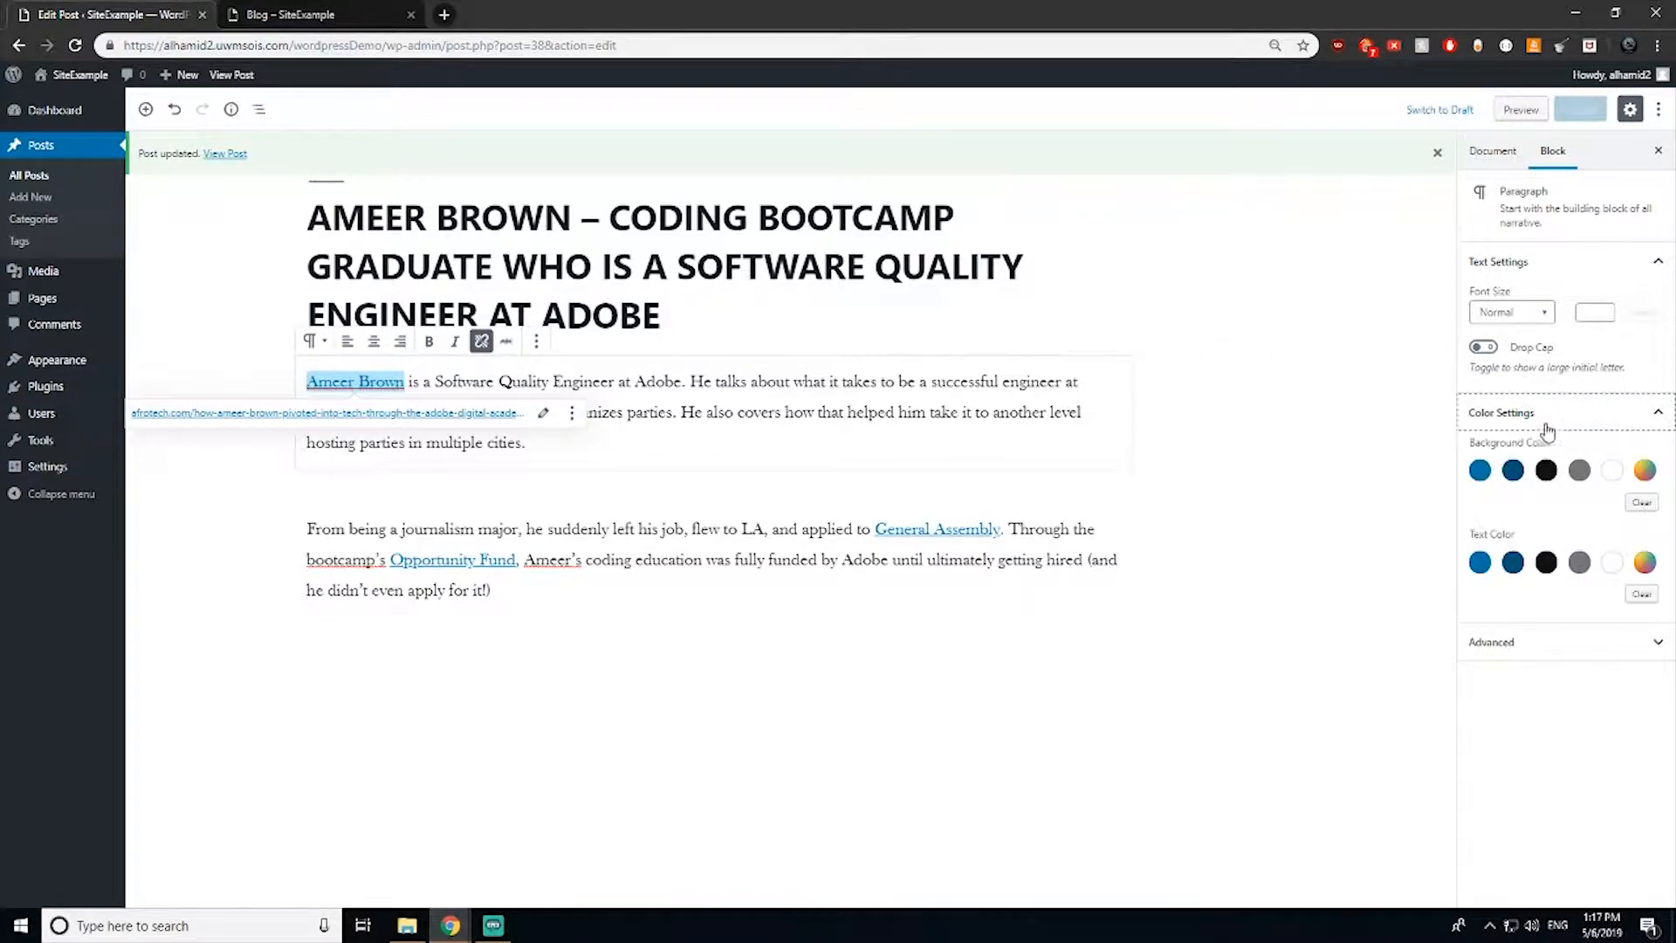
click(1548, 474)
click(1549, 474)
click(1546, 562)
click(756, 415)
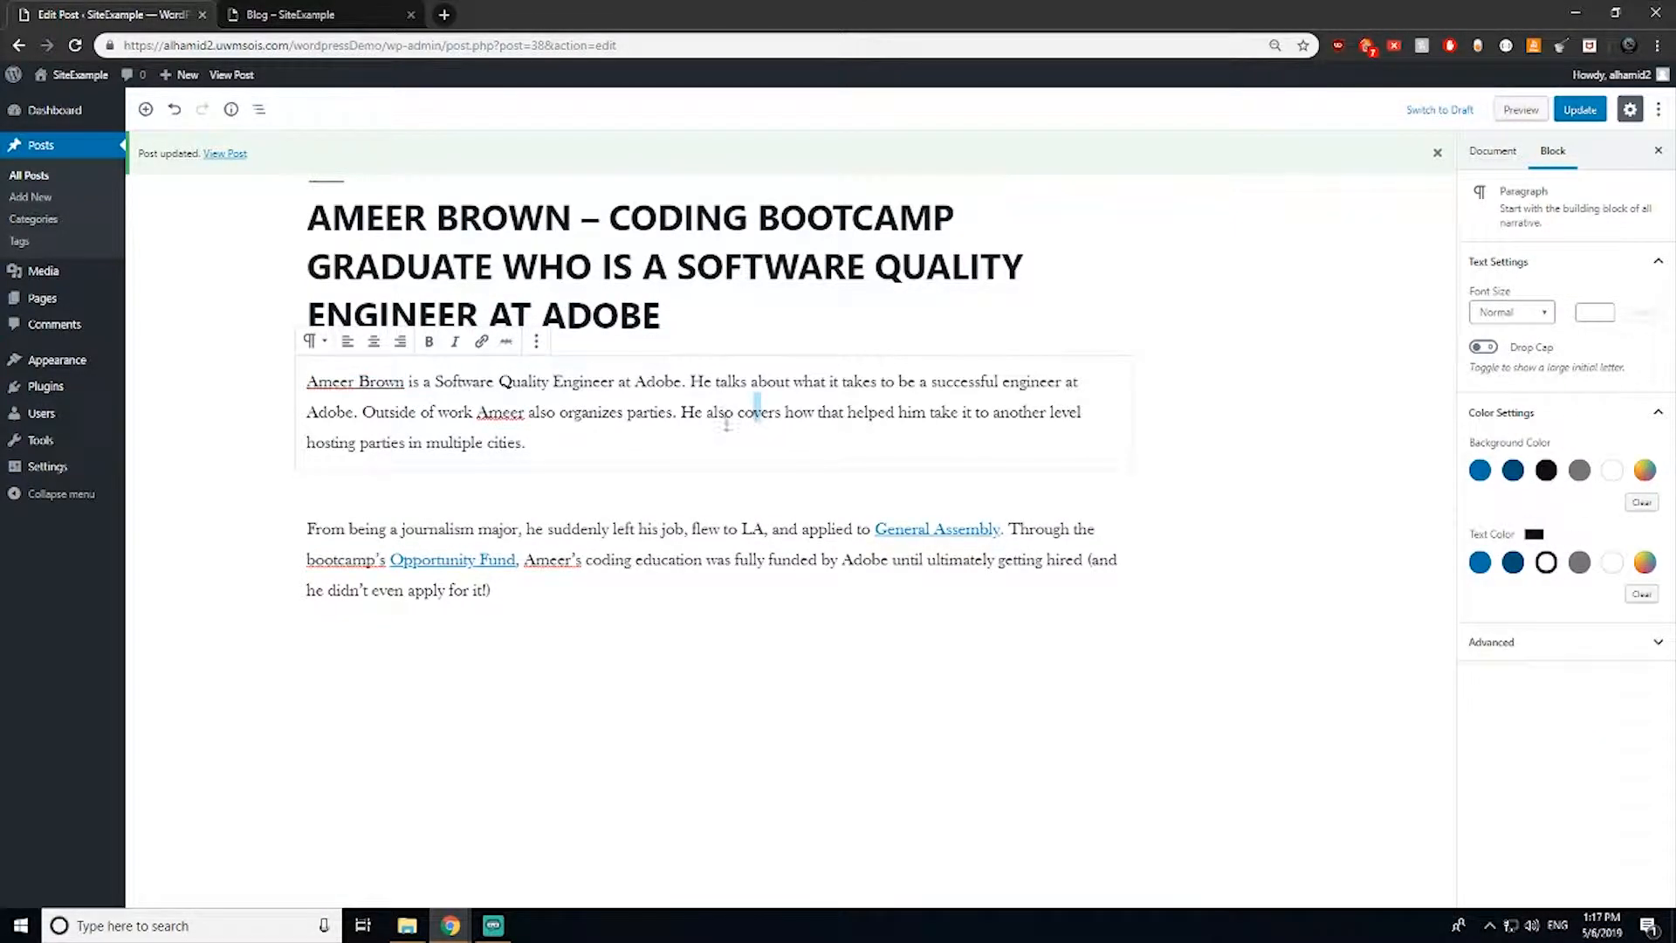
click(1578, 110)
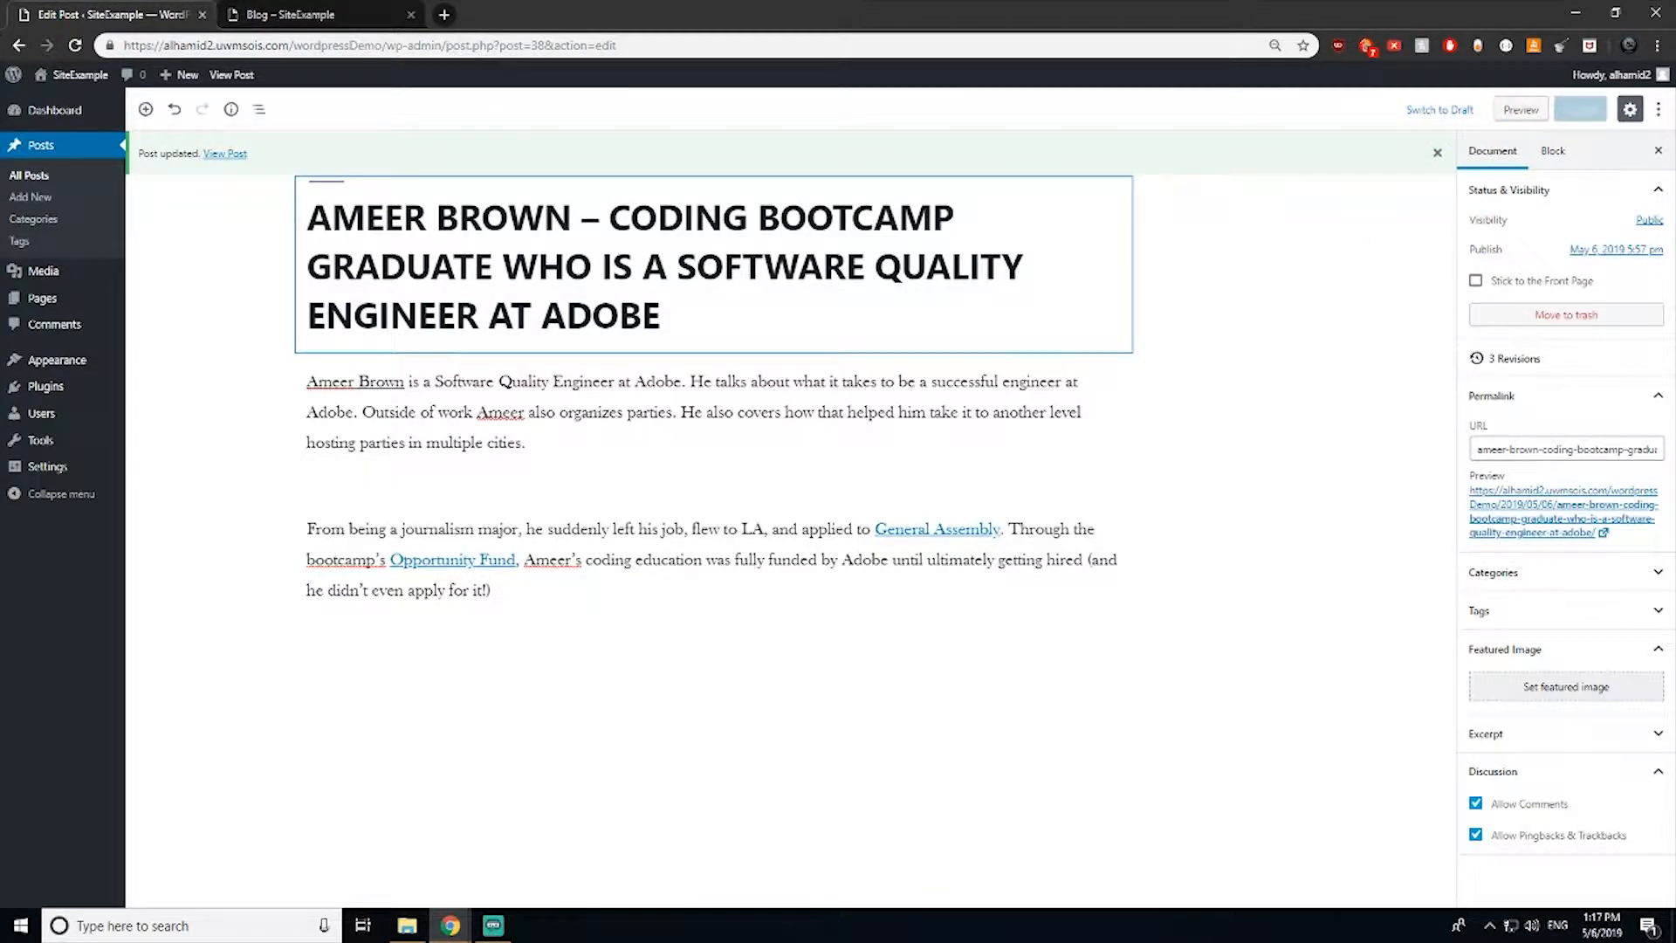
Step: Reload the live Blog page to check the color of the graduate's name link, and return to the editor
click(306, 14)
click(74, 45)
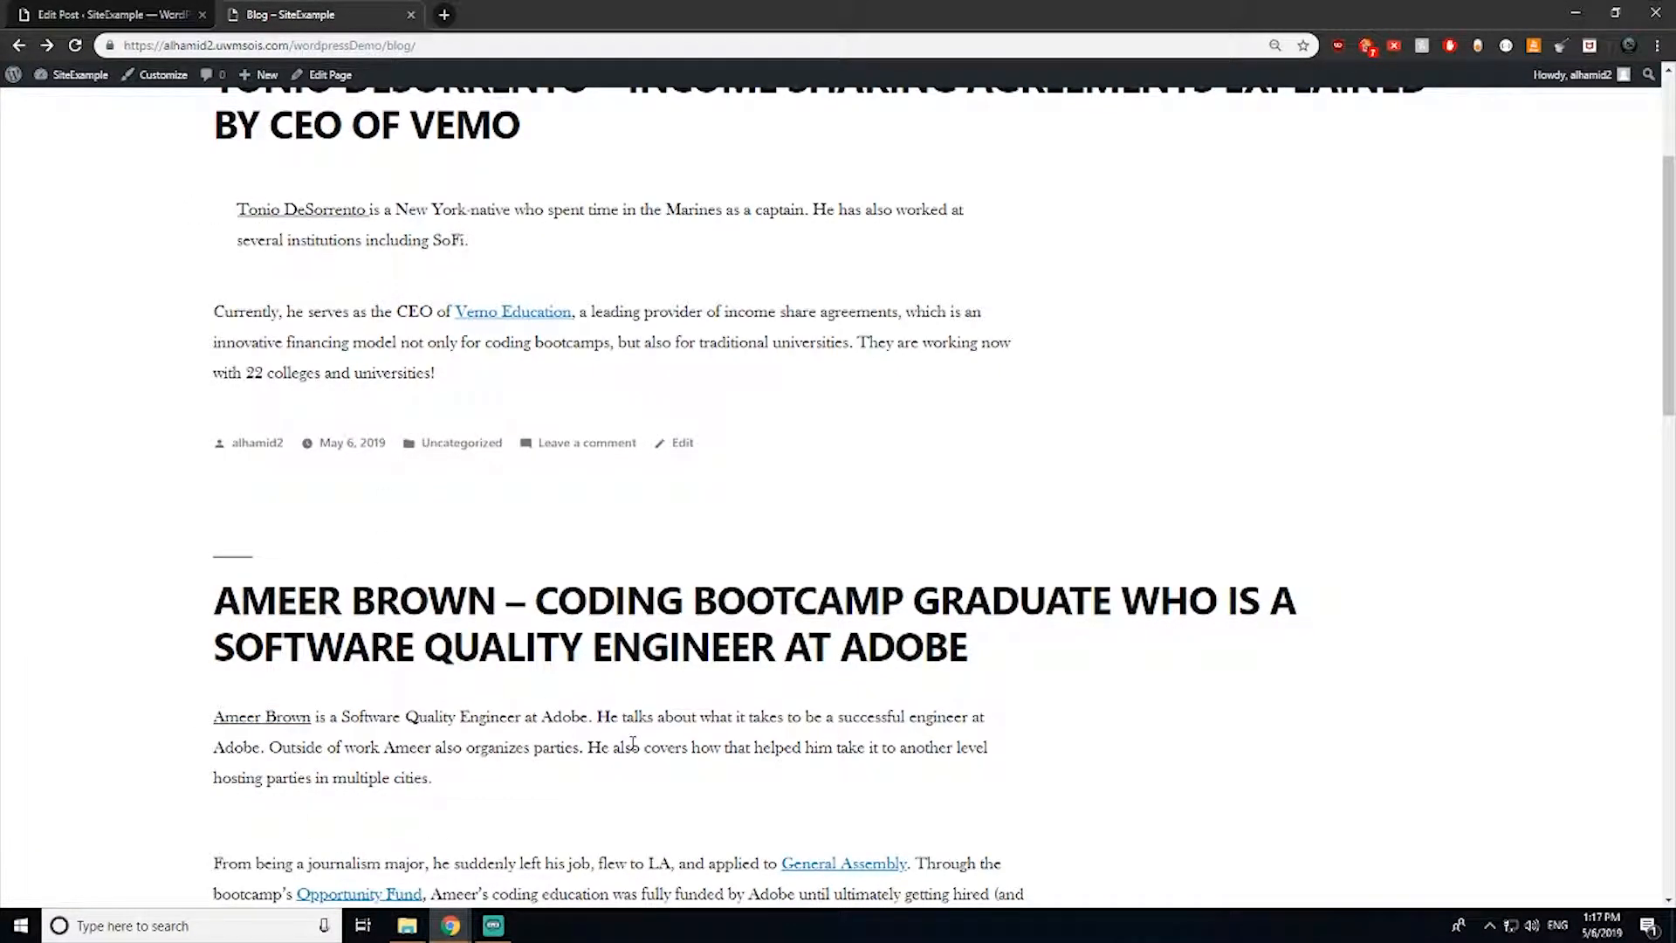
click(113, 15)
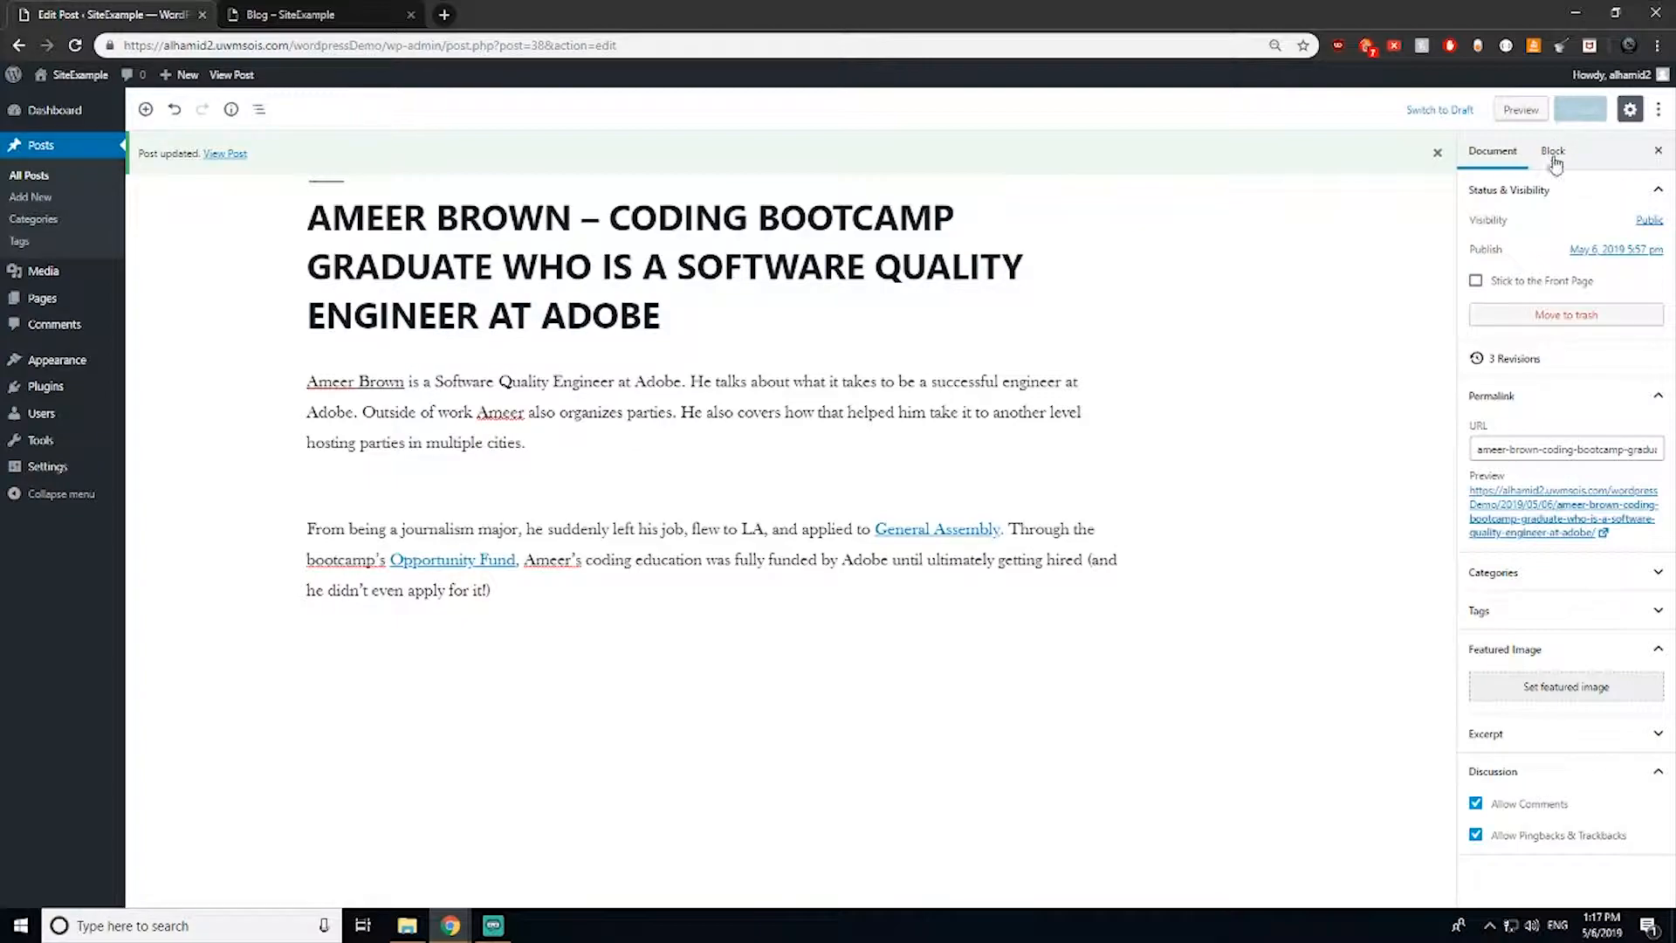
Step: Set the text color of the bootcamp graduate post's second paragraph to black and update the post
click(677, 583)
drag(593, 584, 284, 537)
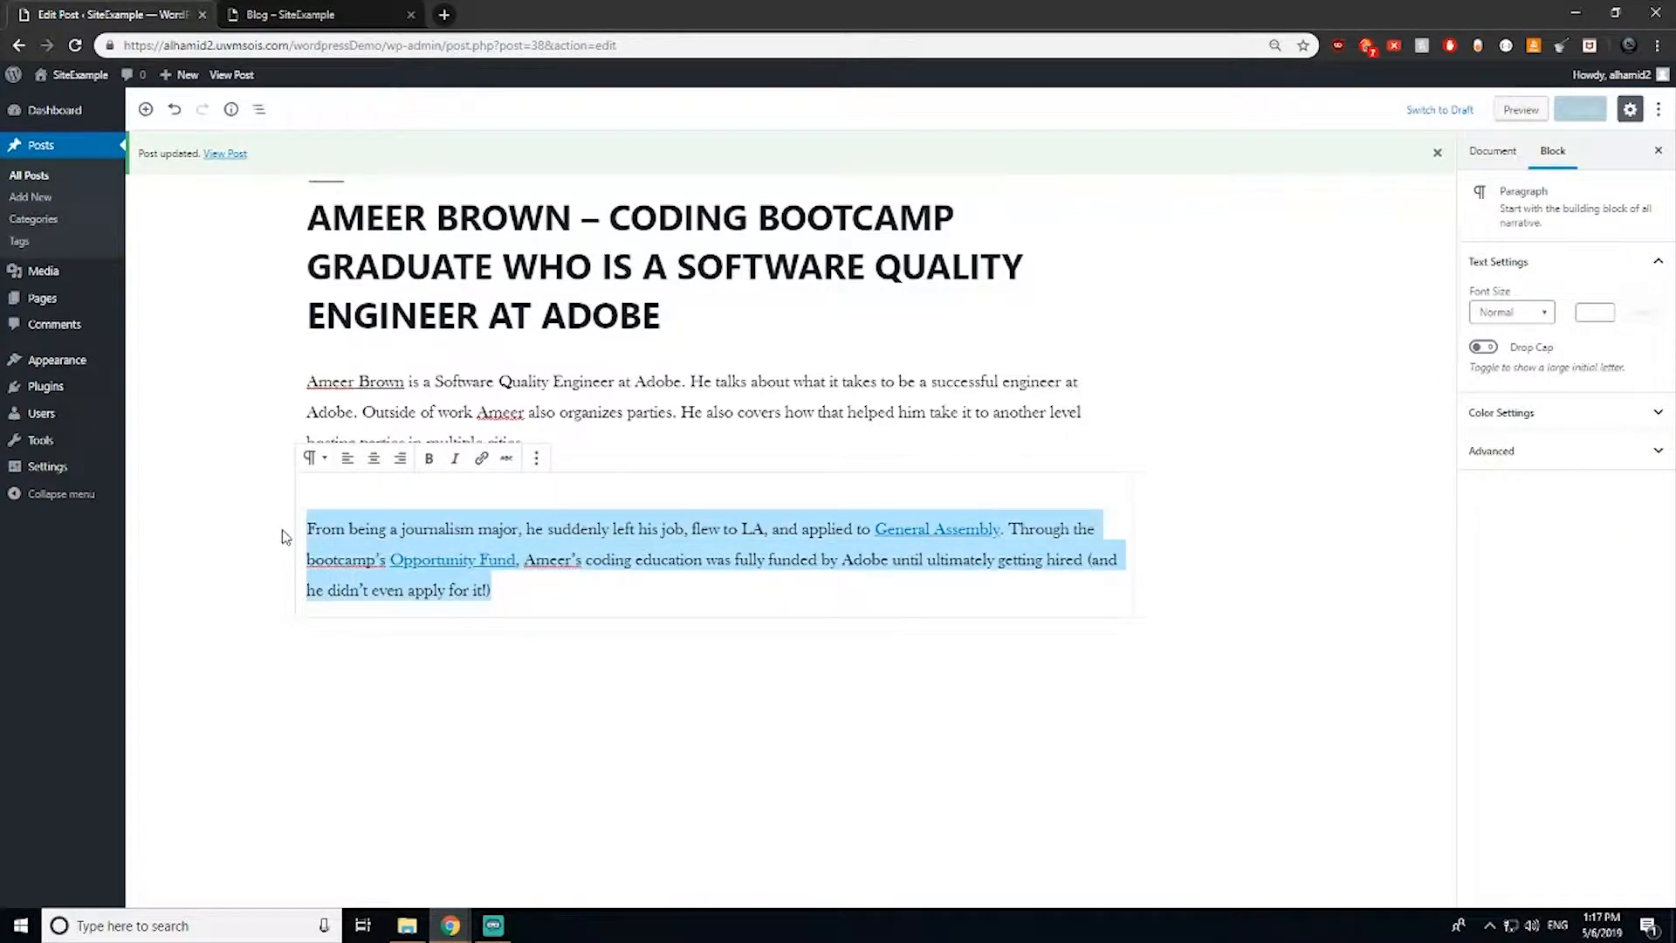
click(1542, 425)
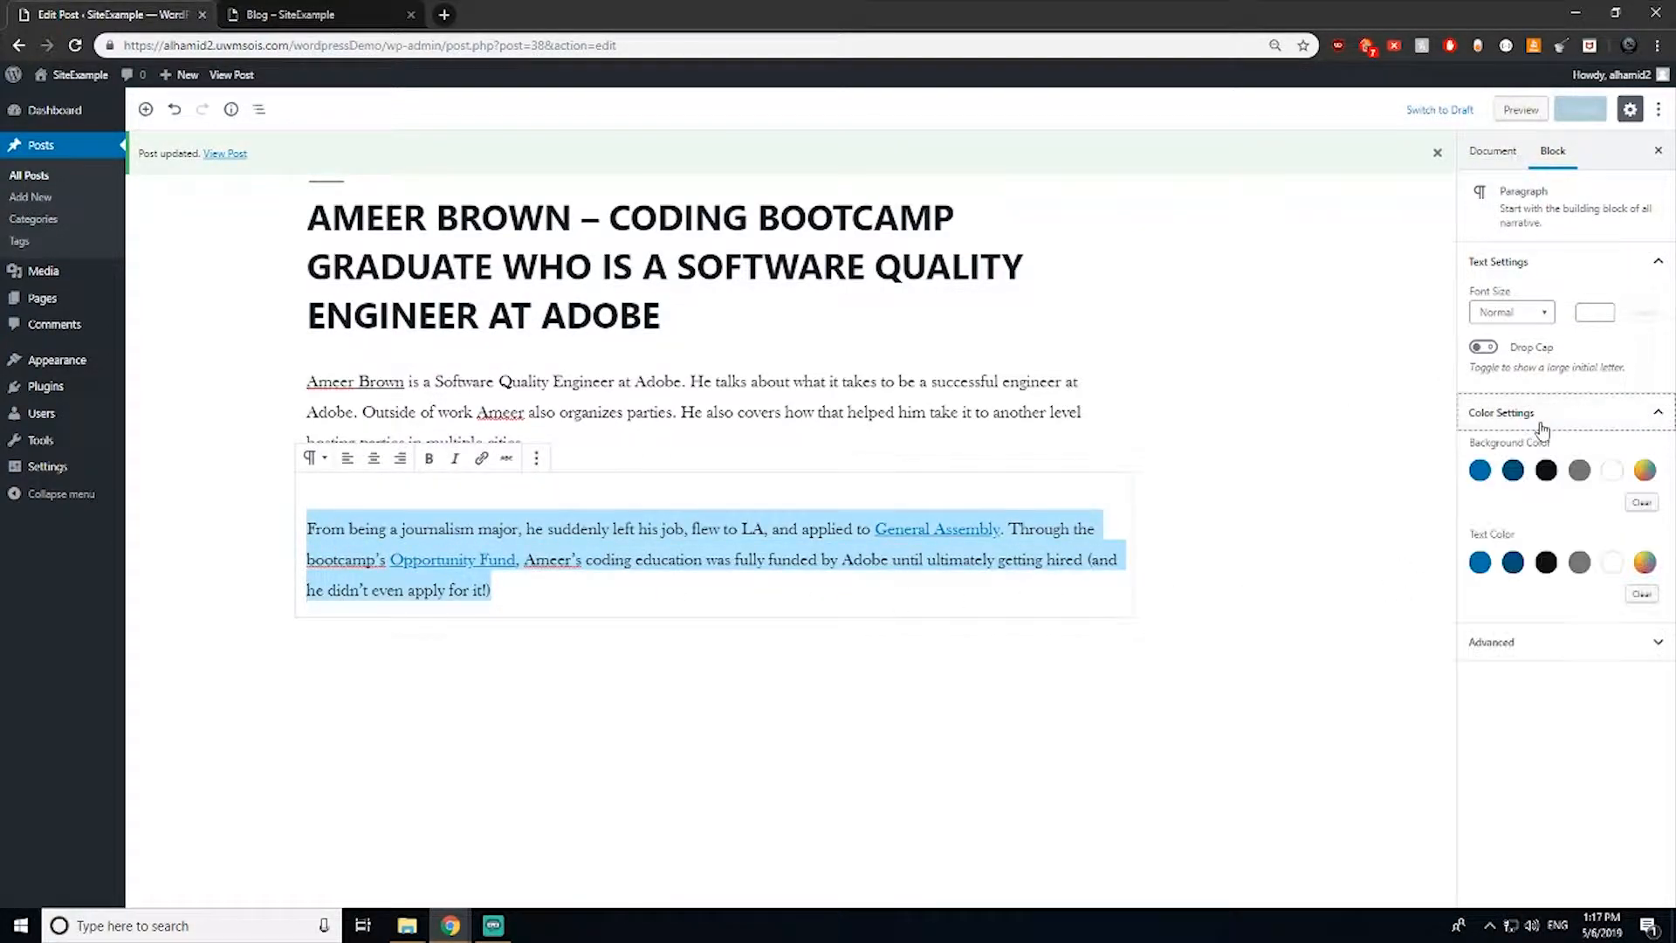
click(1547, 562)
click(1579, 114)
click(719, 598)
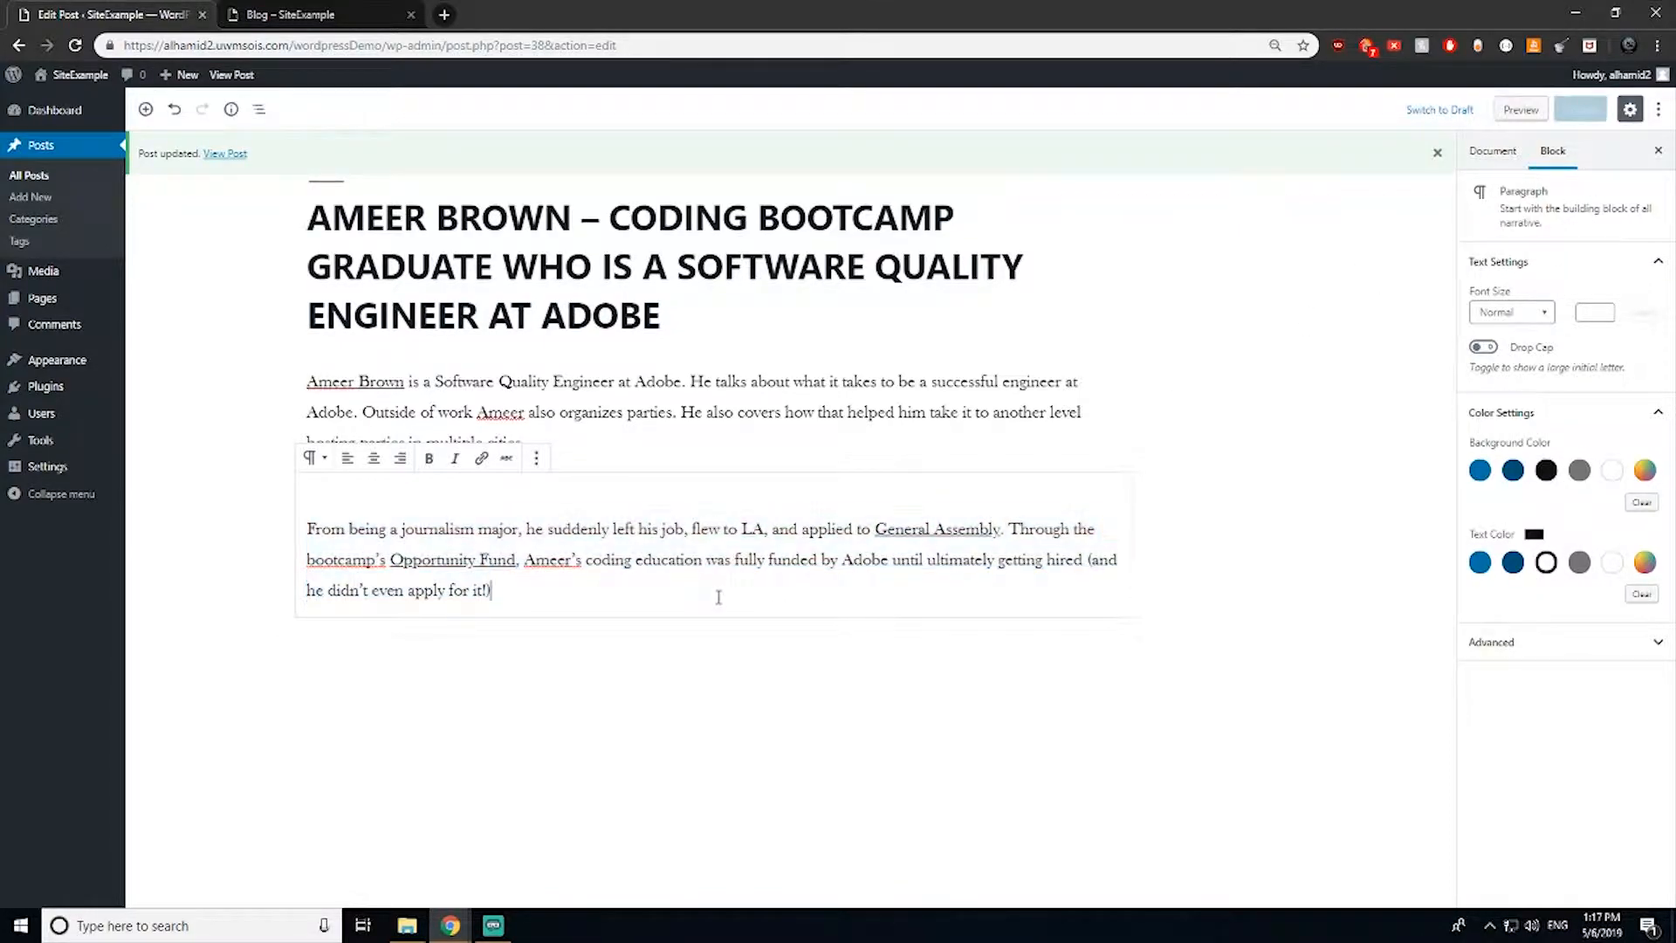
Step: Reload the live Blog page and compare the link colors in the bootcamp graduate and income sharing posts
click(288, 14)
scroll(375, 252, down, 1)
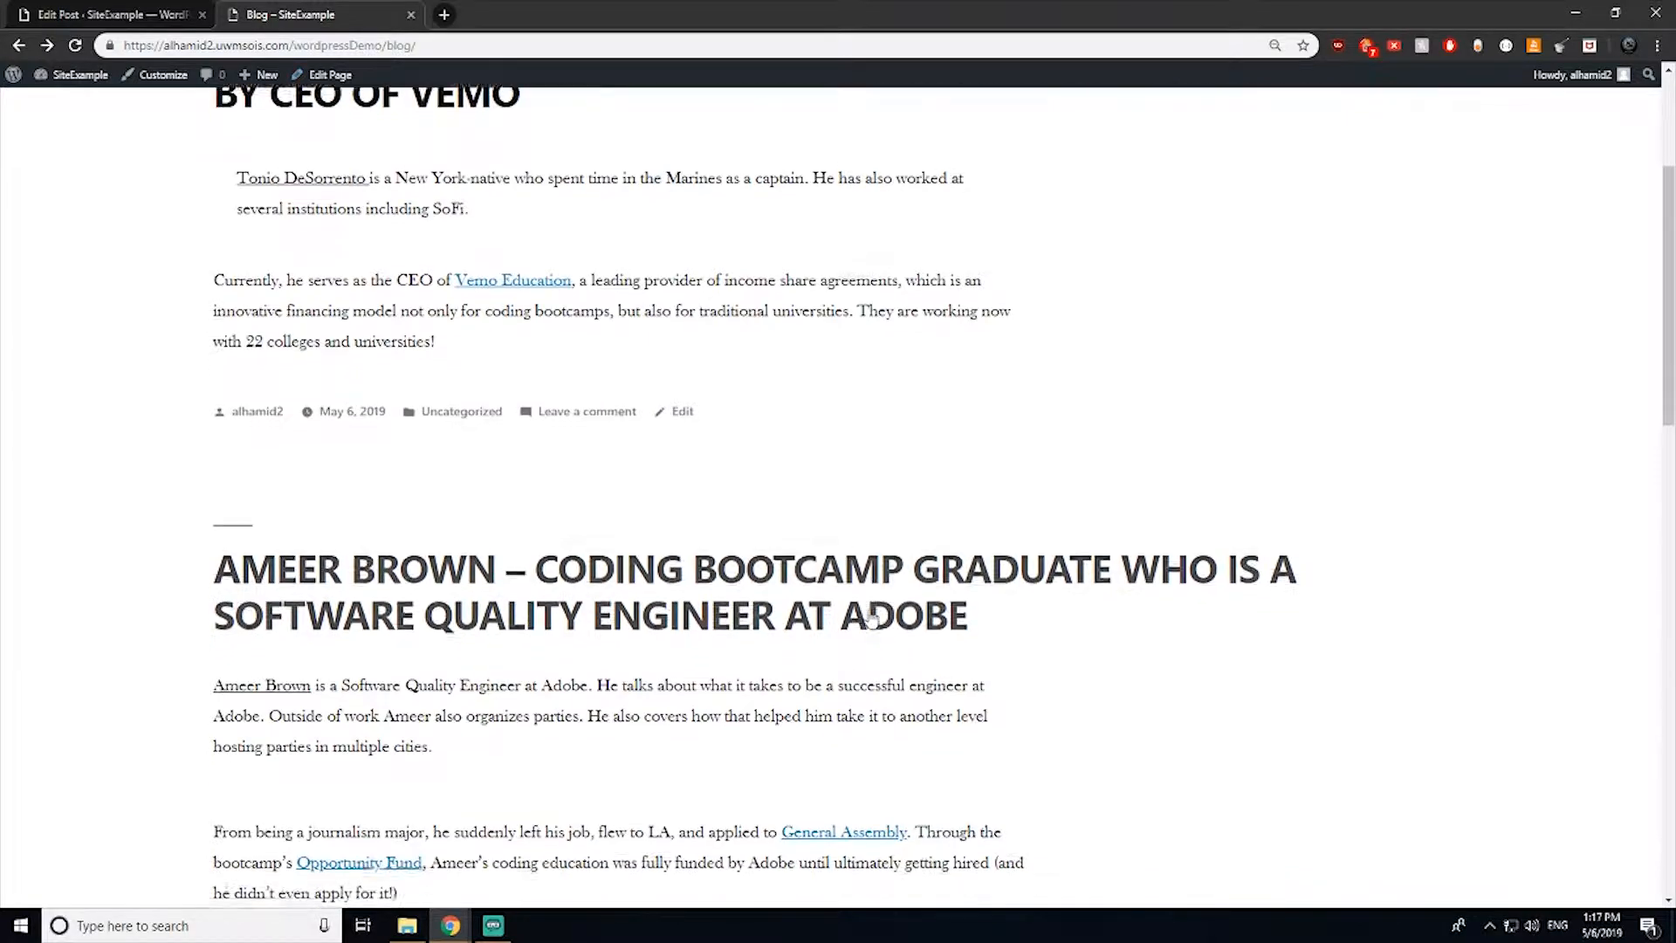
click(76, 46)
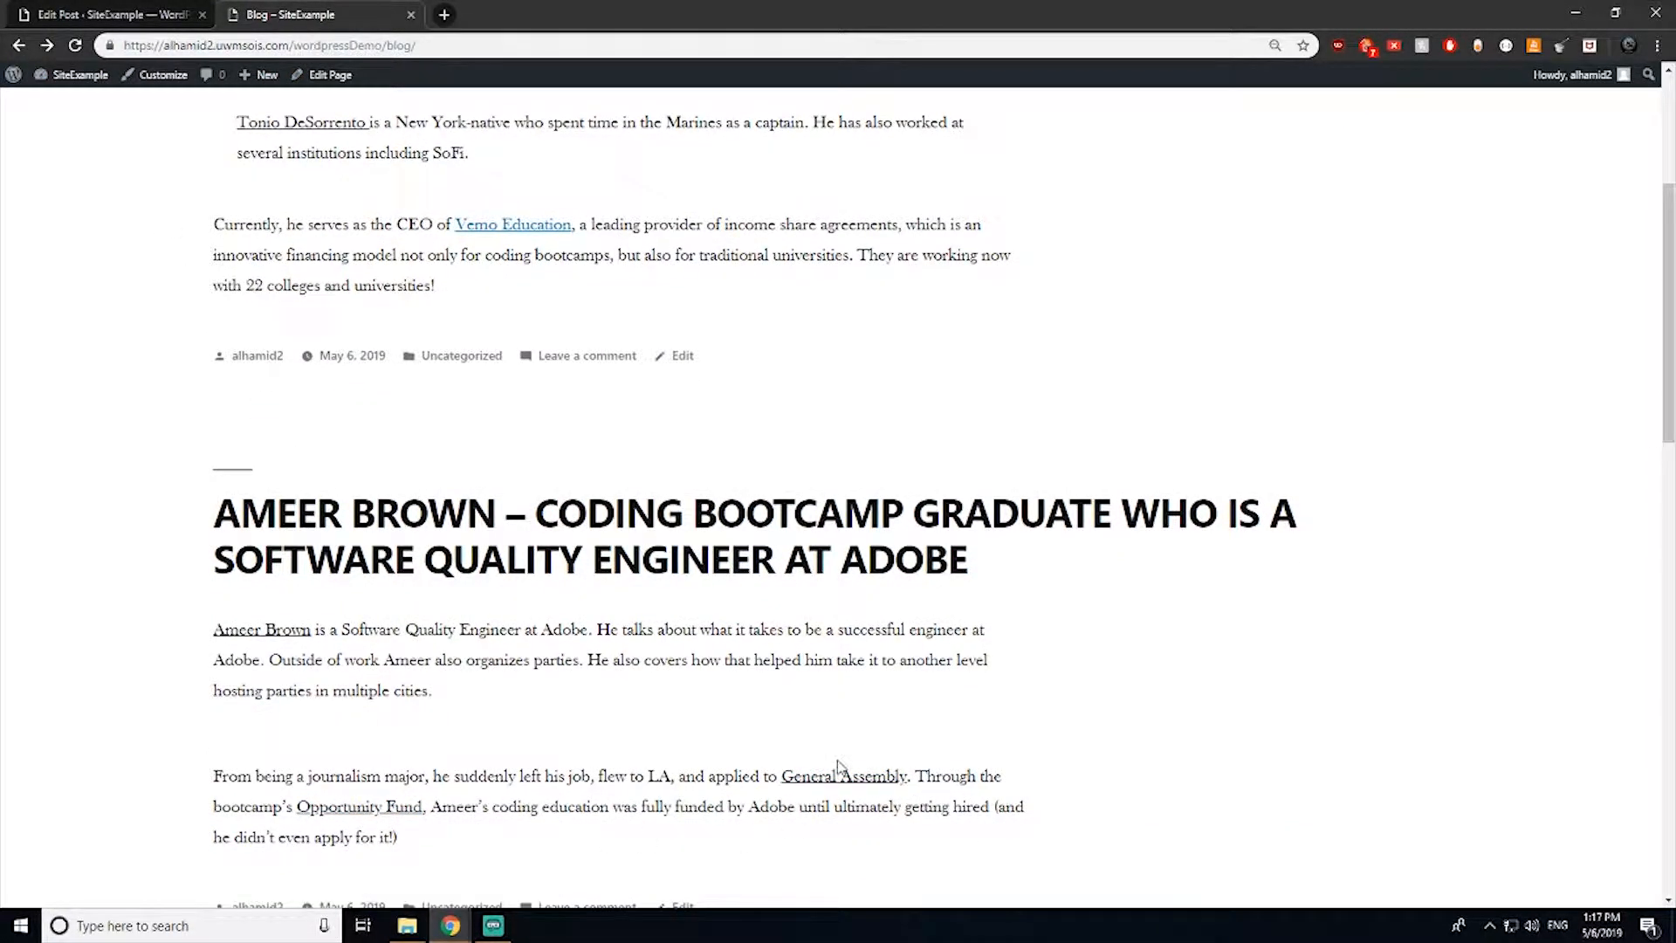
scroll(547, 420, up, 2)
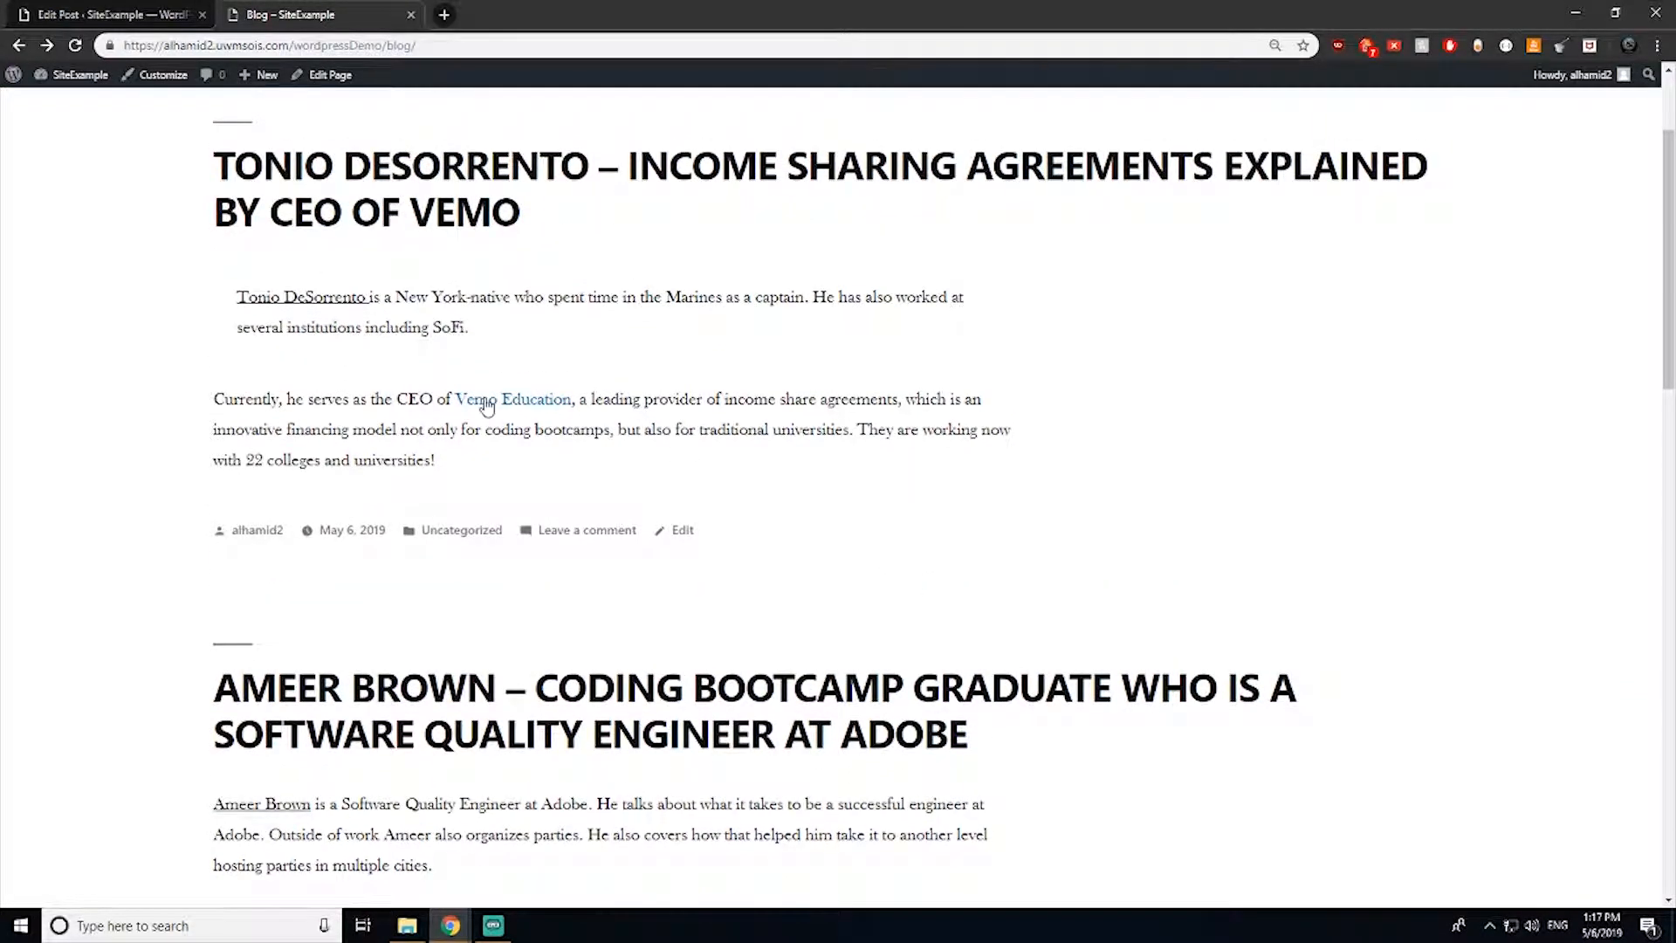
Step: Return to the site admin and open the income sharing agreements post for editing from the list of all posts
click(89, 9)
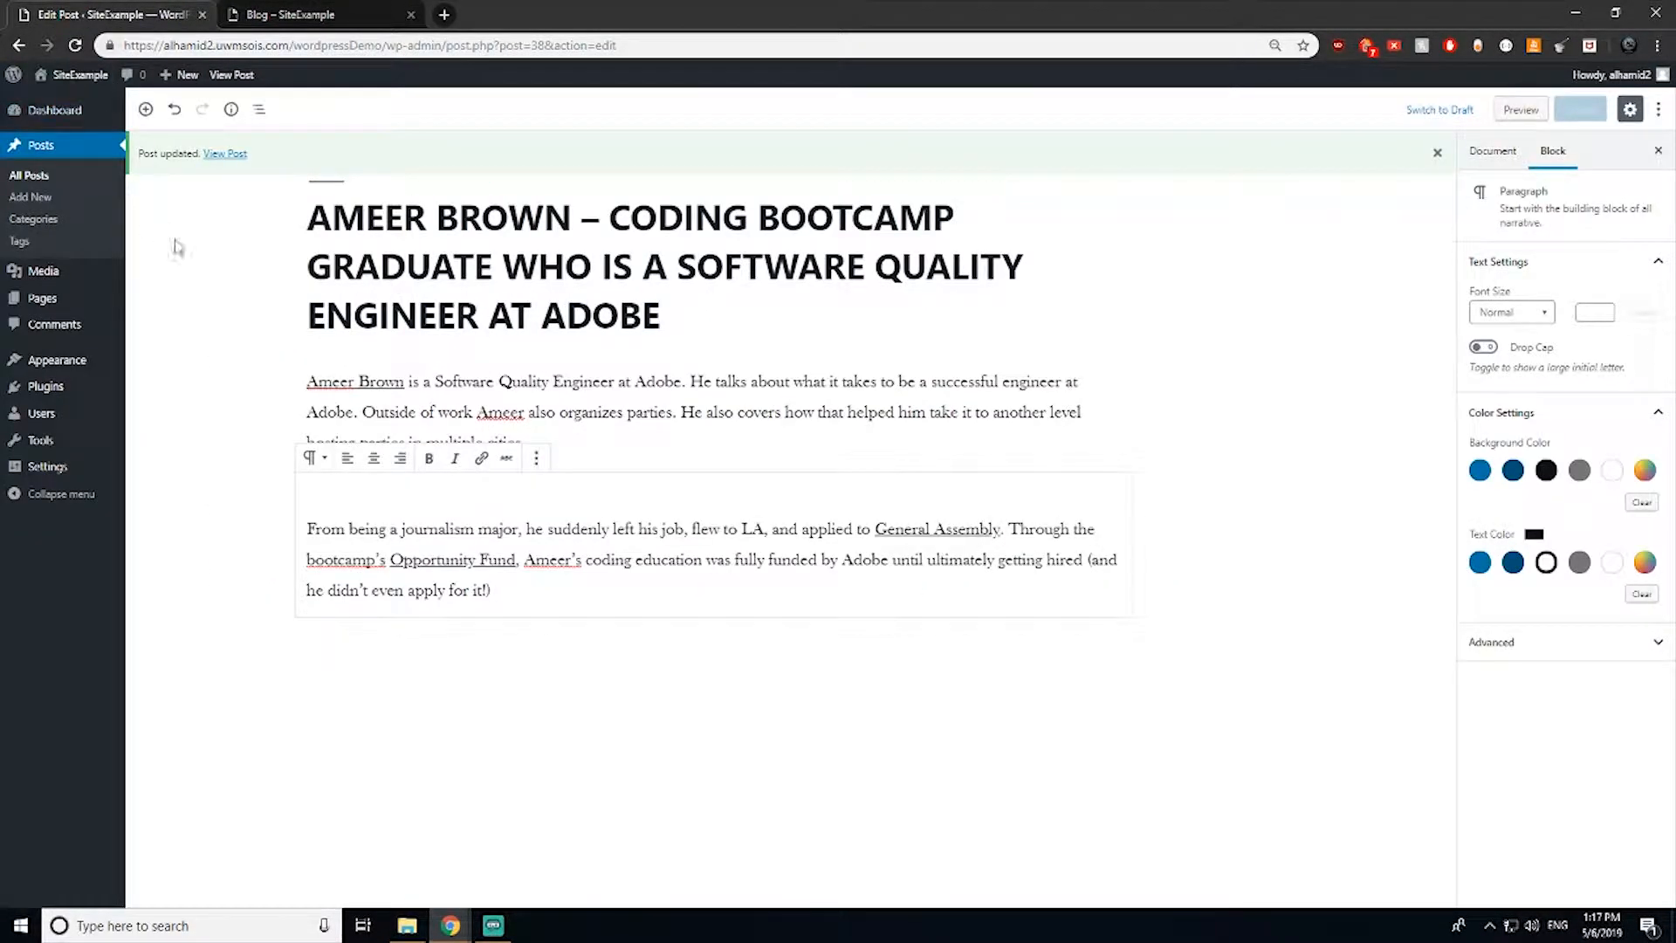
click(39, 178)
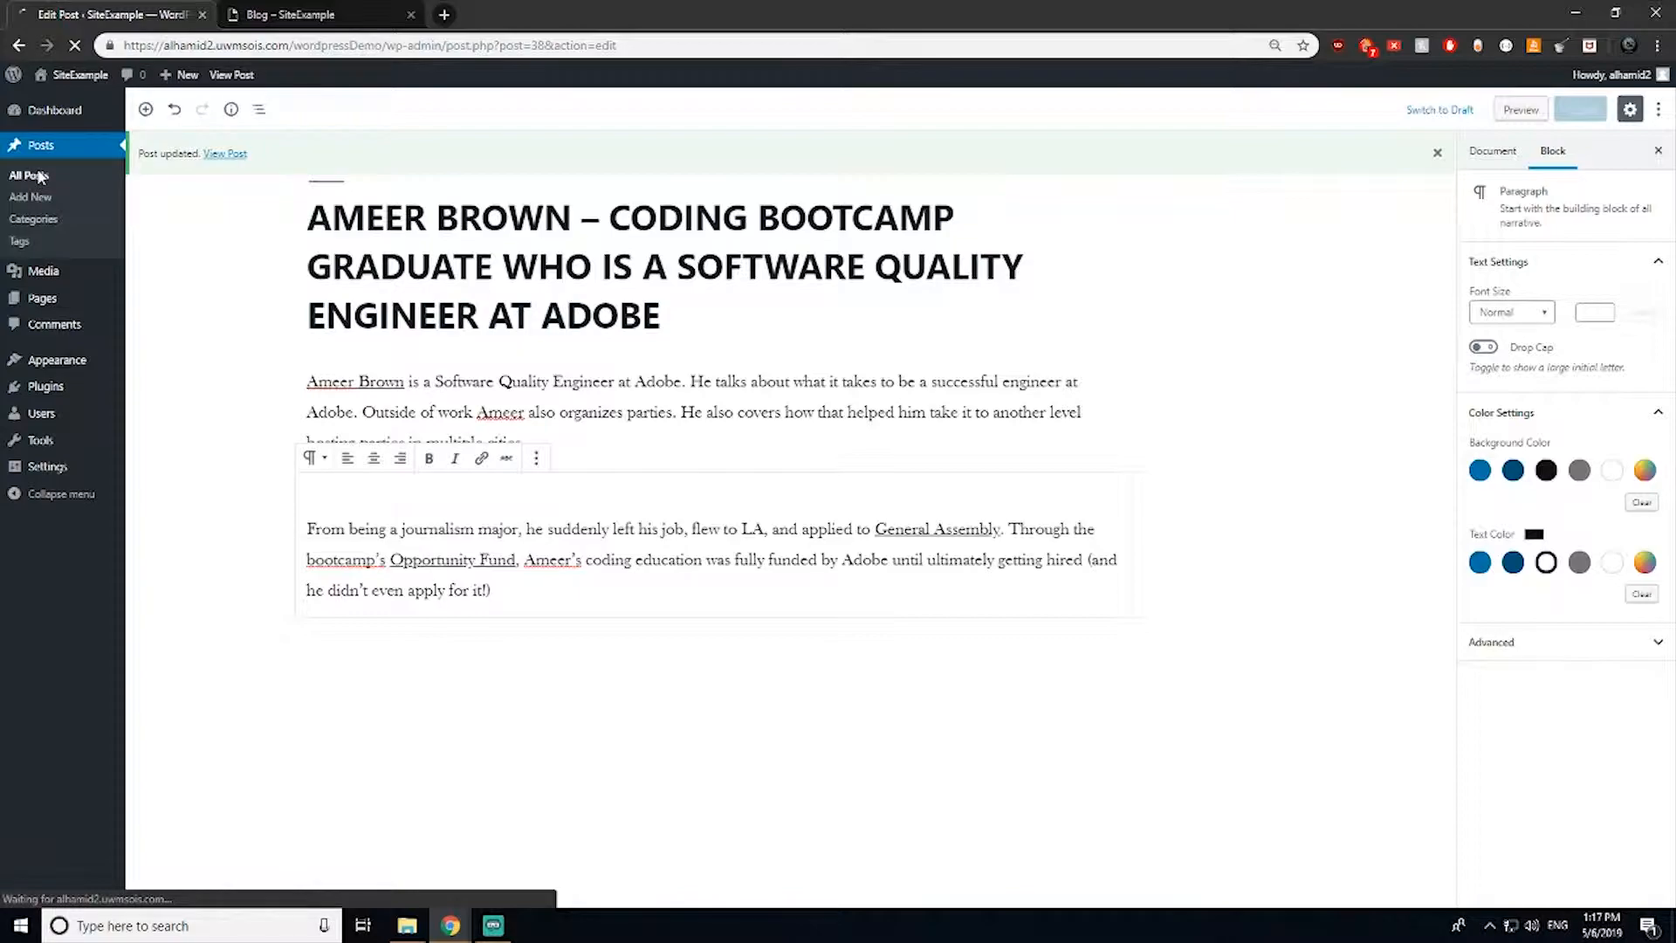
click(185, 247)
Step: Set the text color of the income sharing post's second paragraph, containing the Vemo Education link, to black and update the post
click(688, 515)
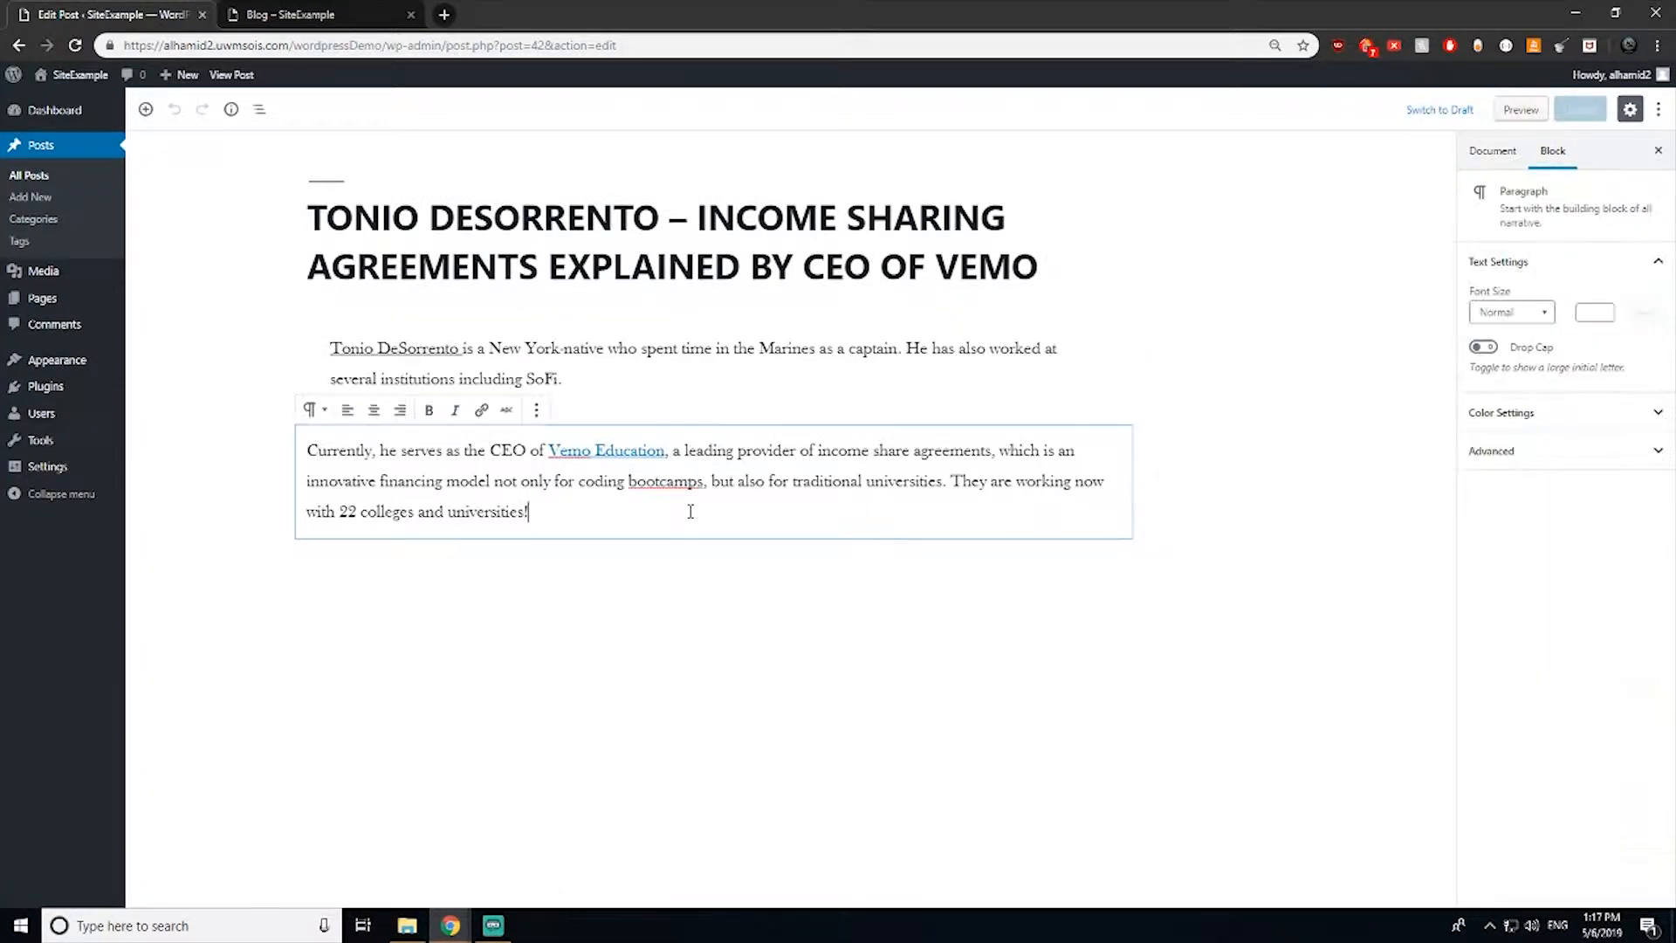
drag(688, 515, 263, 433)
click(579, 501)
key(ctrl+a)
click(1560, 420)
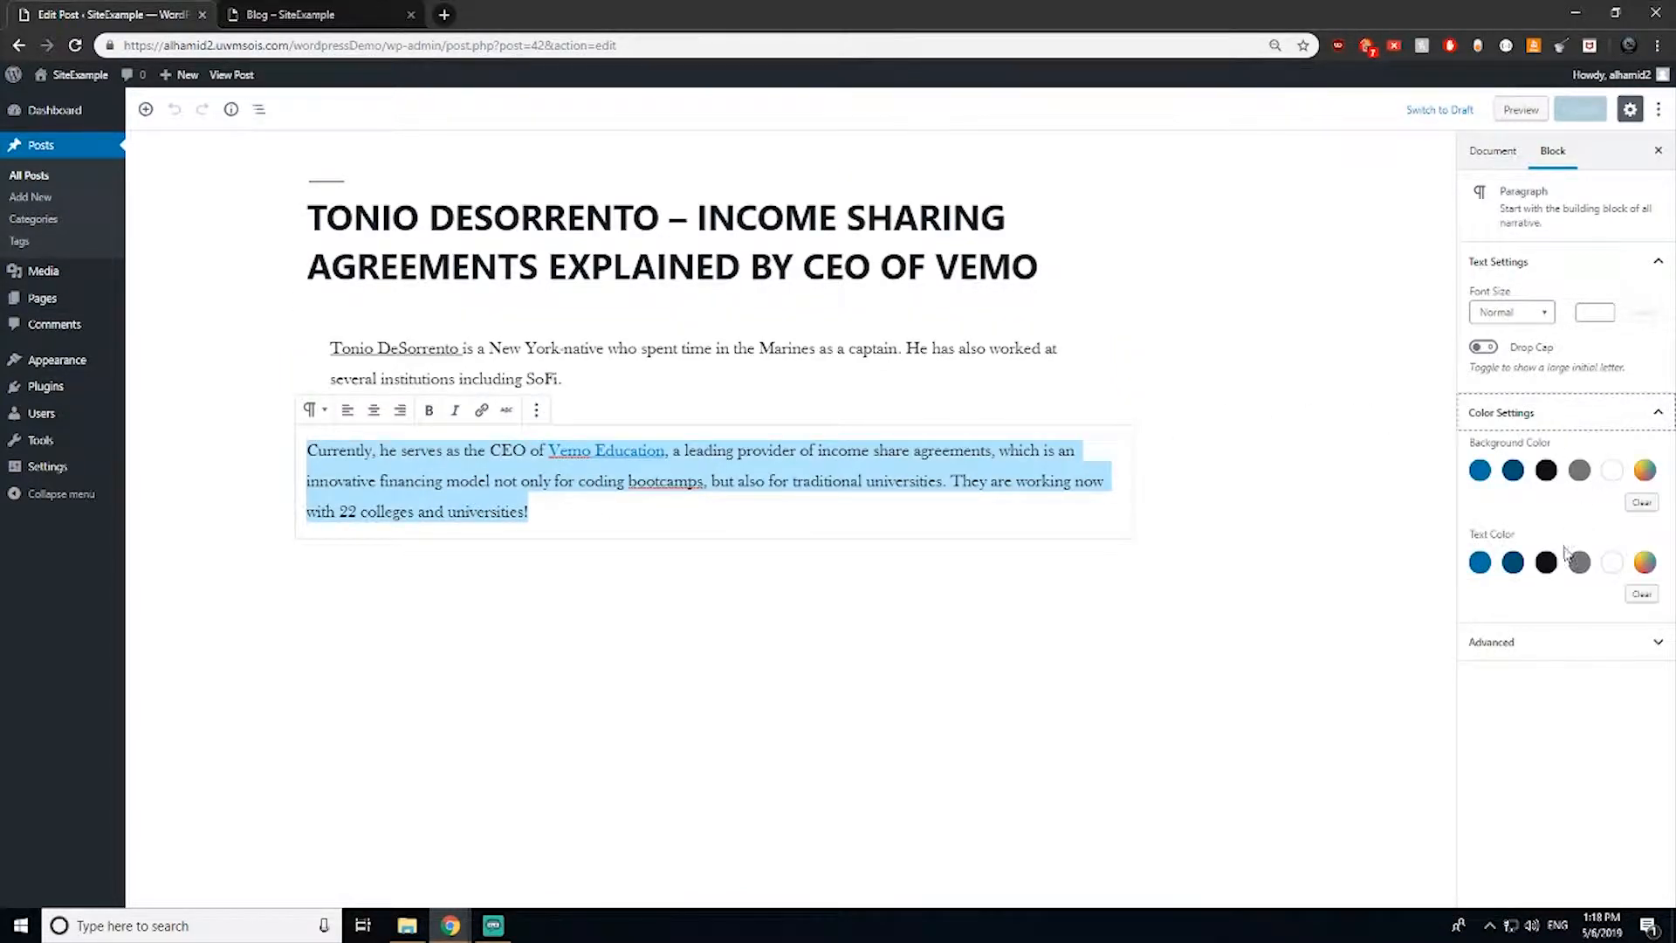
click(1546, 562)
click(1581, 110)
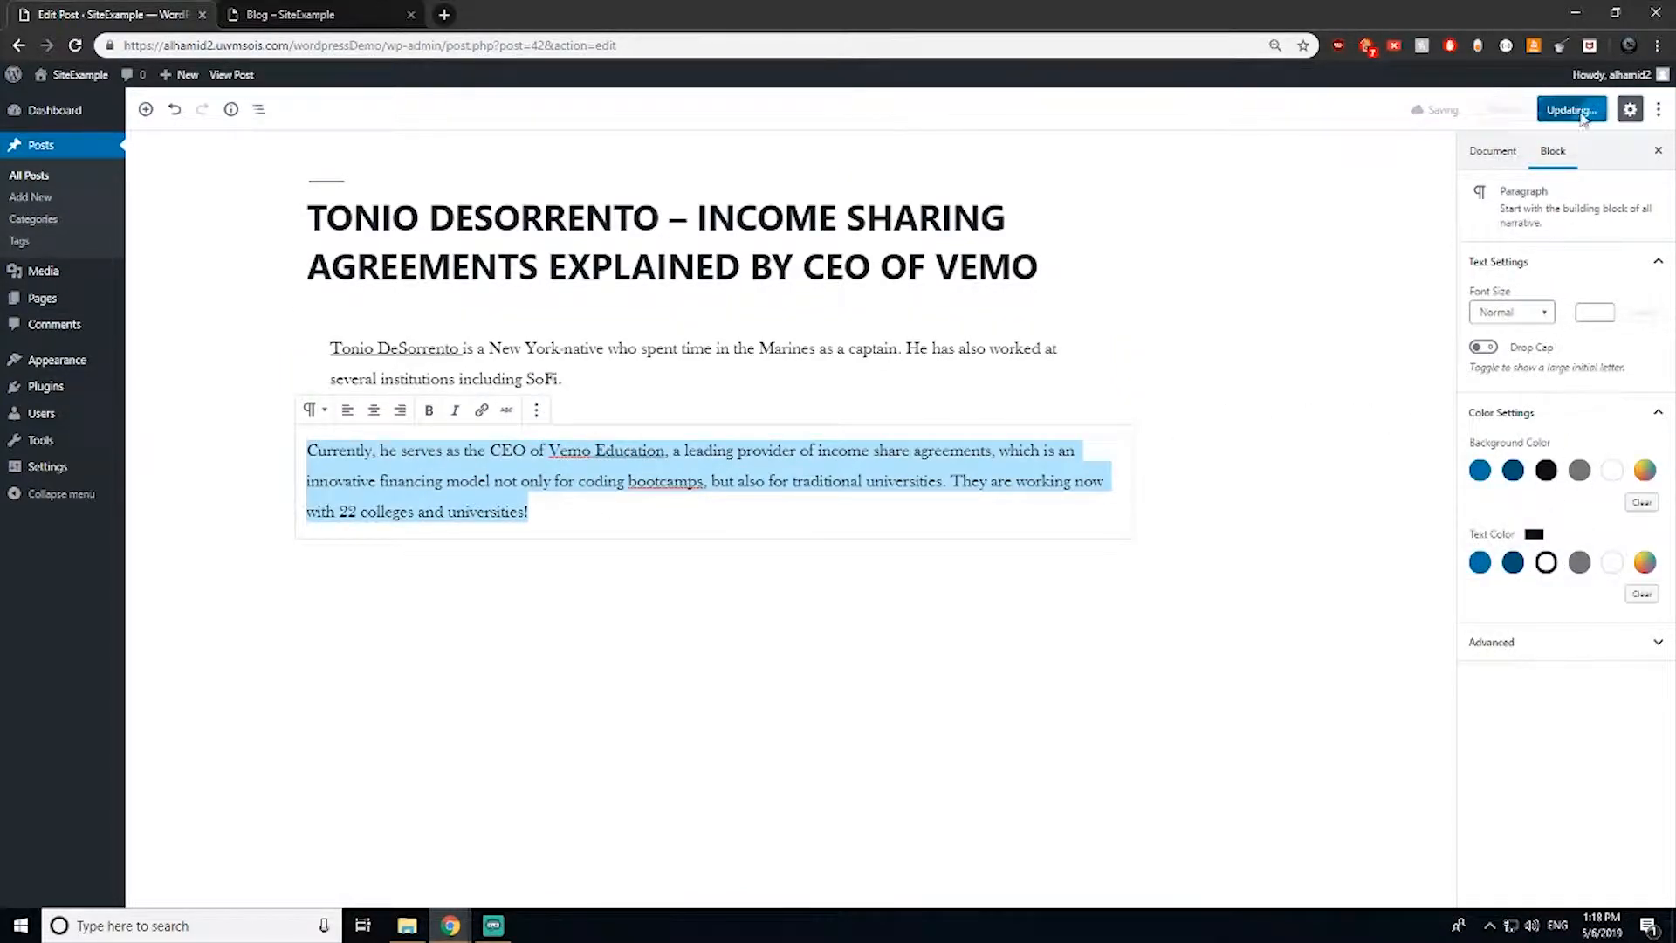
click(742, 513)
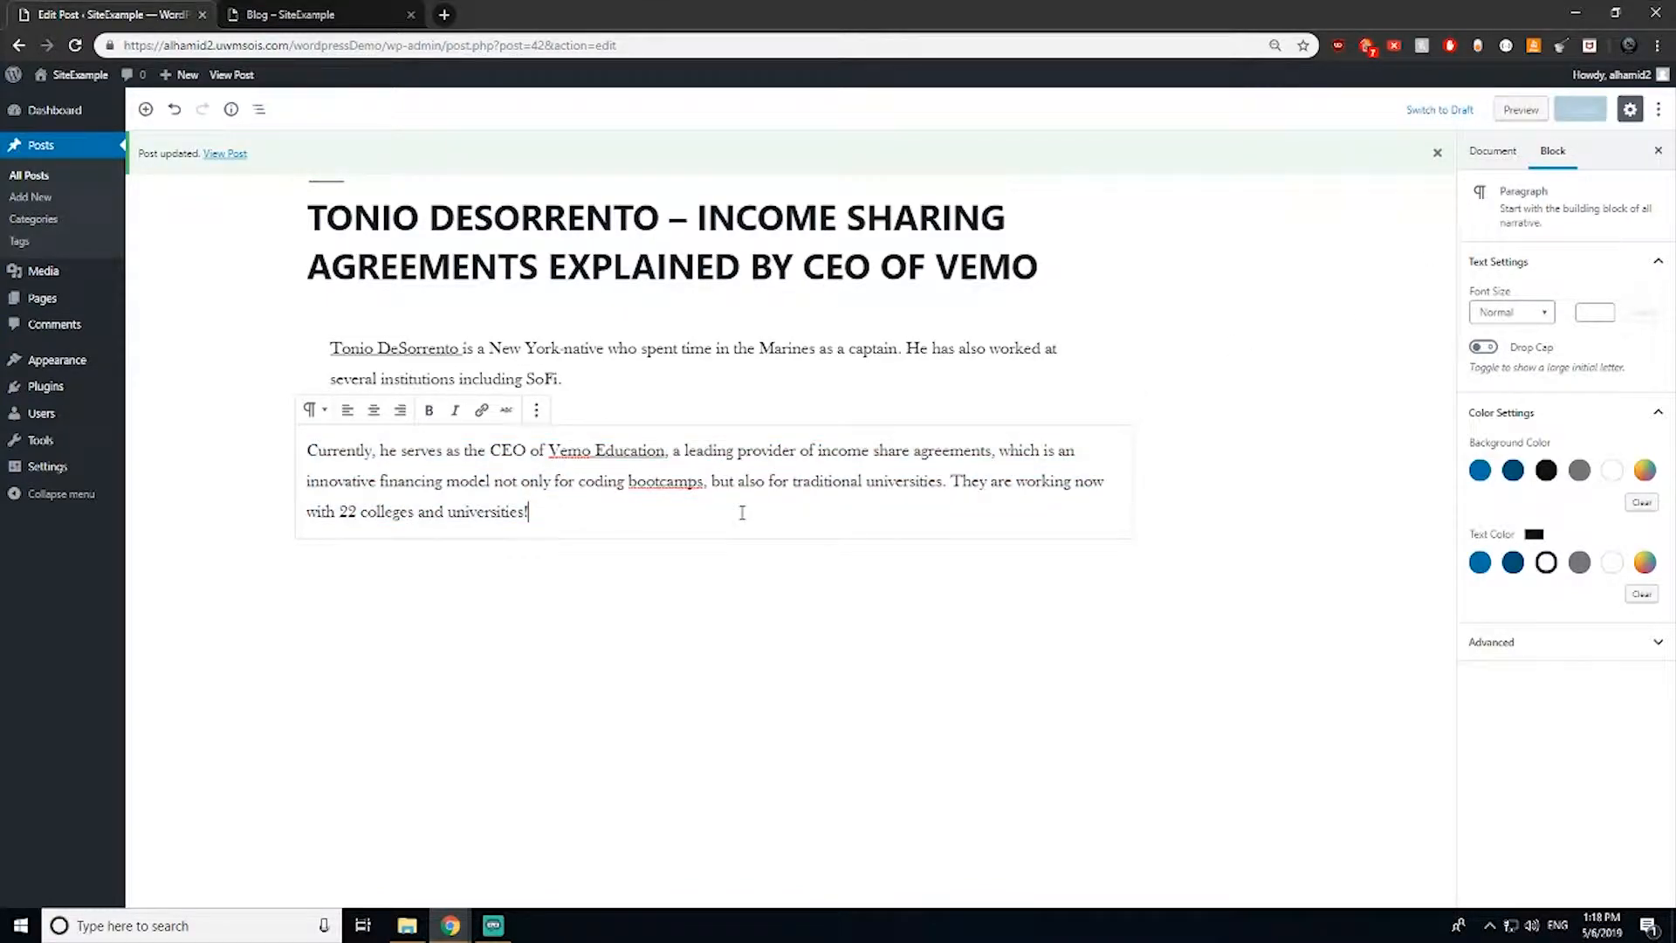
Step: Reload the live Blog page, look through all the posts to check their link colors, and return to the post editor
click(262, 15)
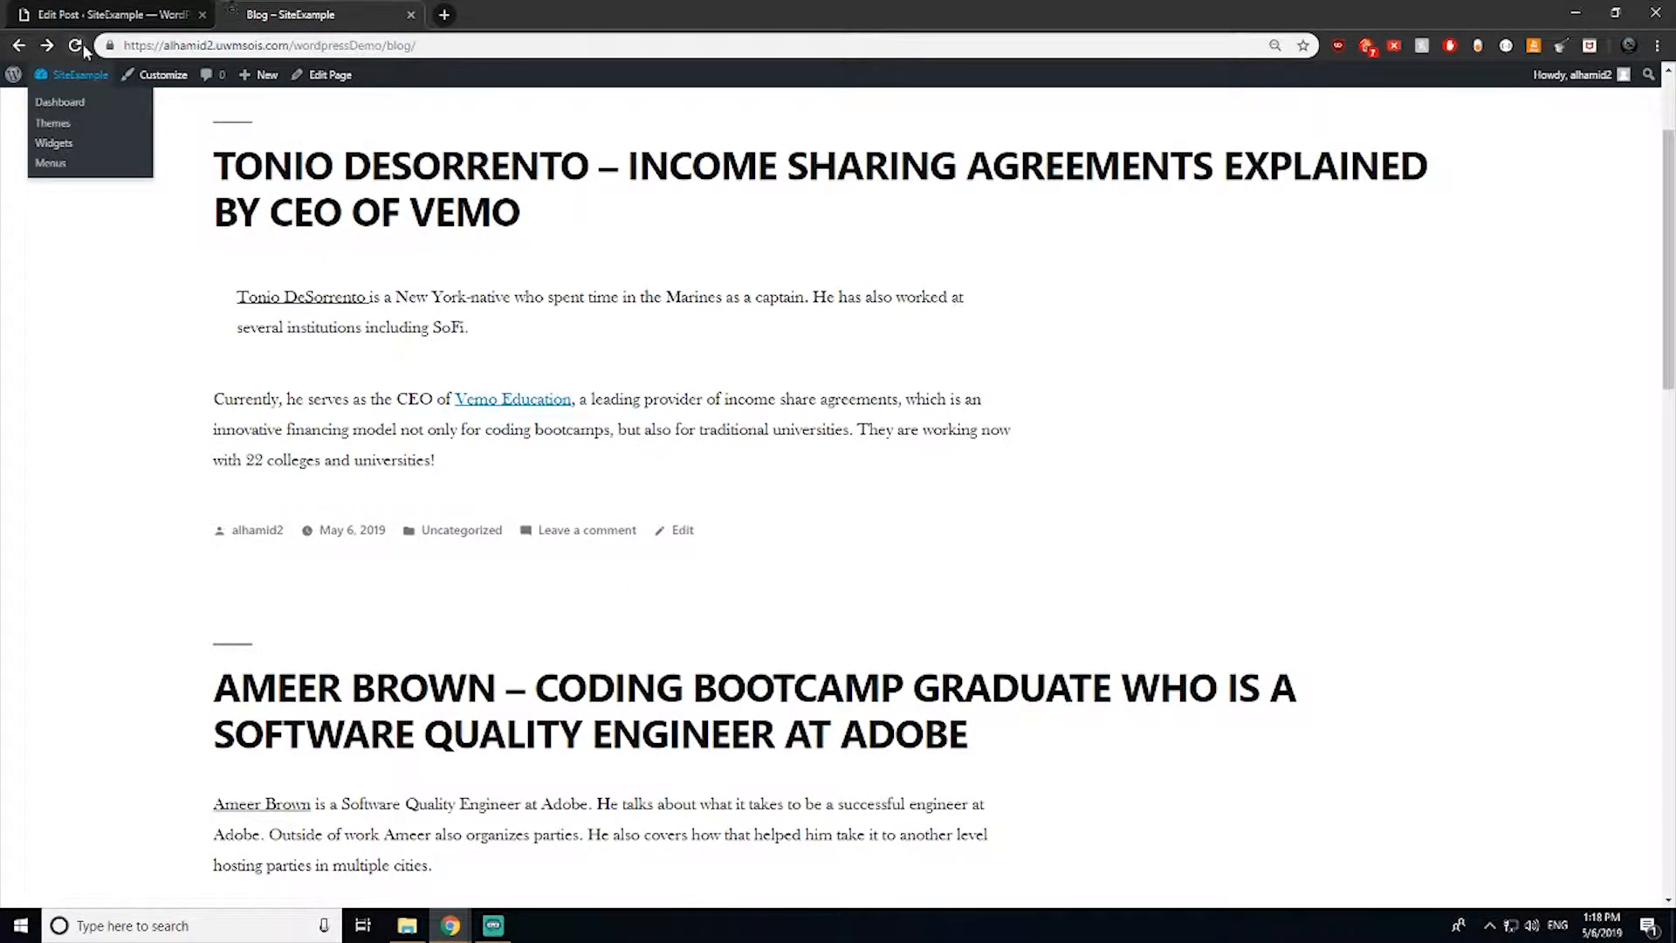
click(77, 46)
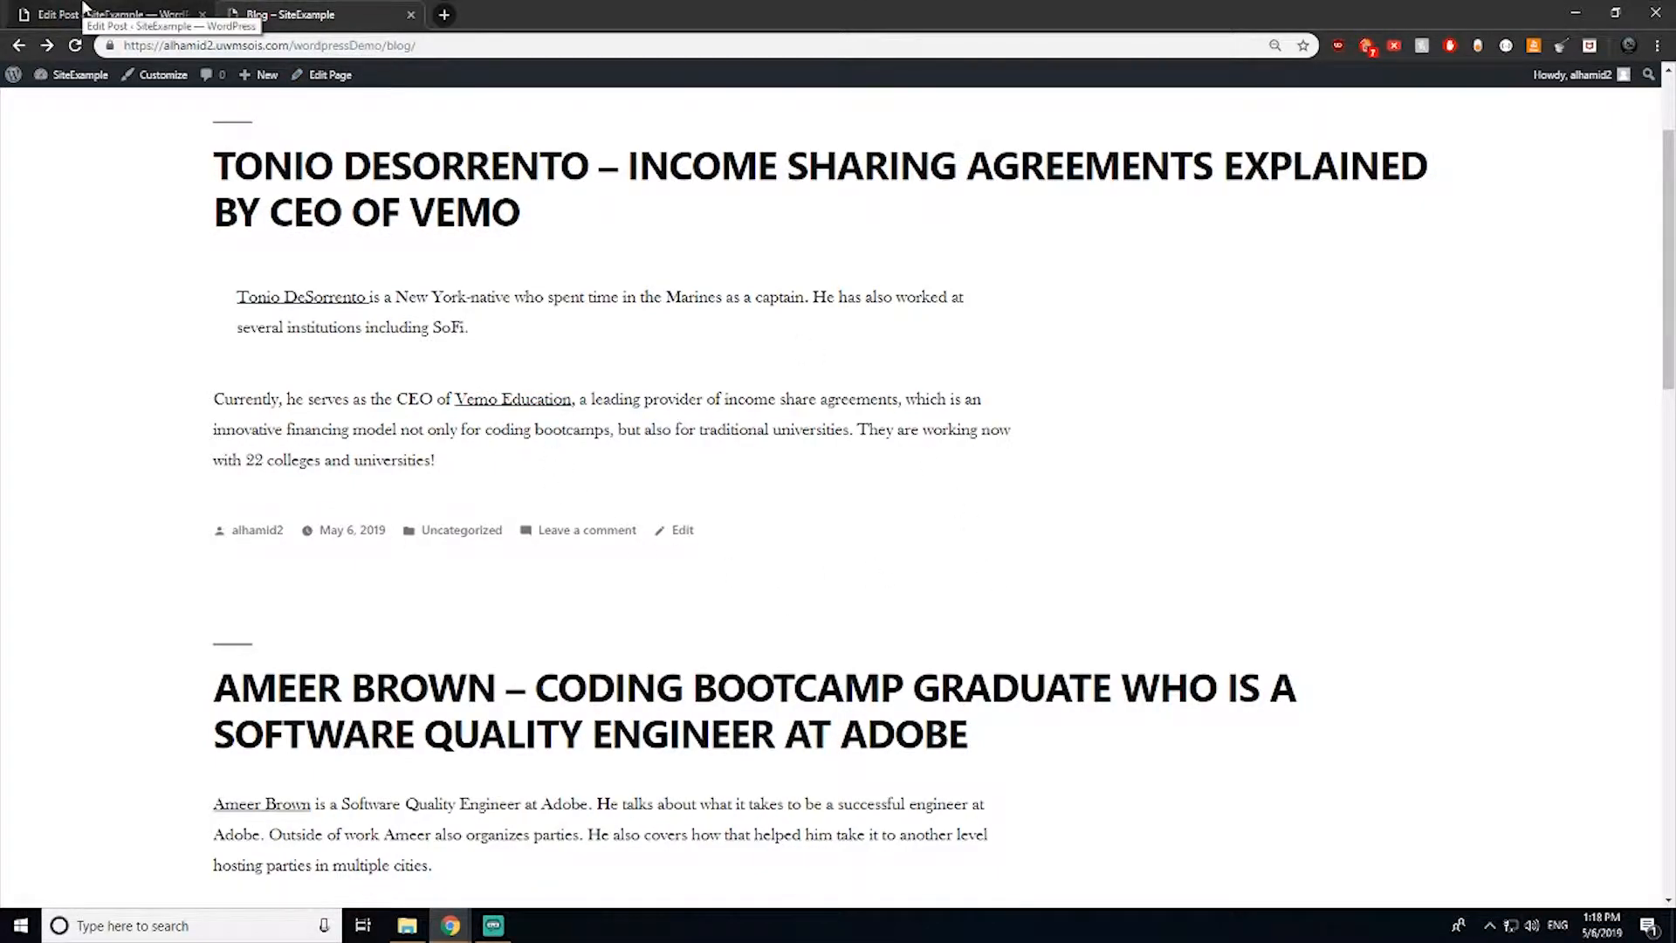
scroll(339, 330, up, 2)
scroll(495, 458, down, 6)
scroll(698, 624, down, 5)
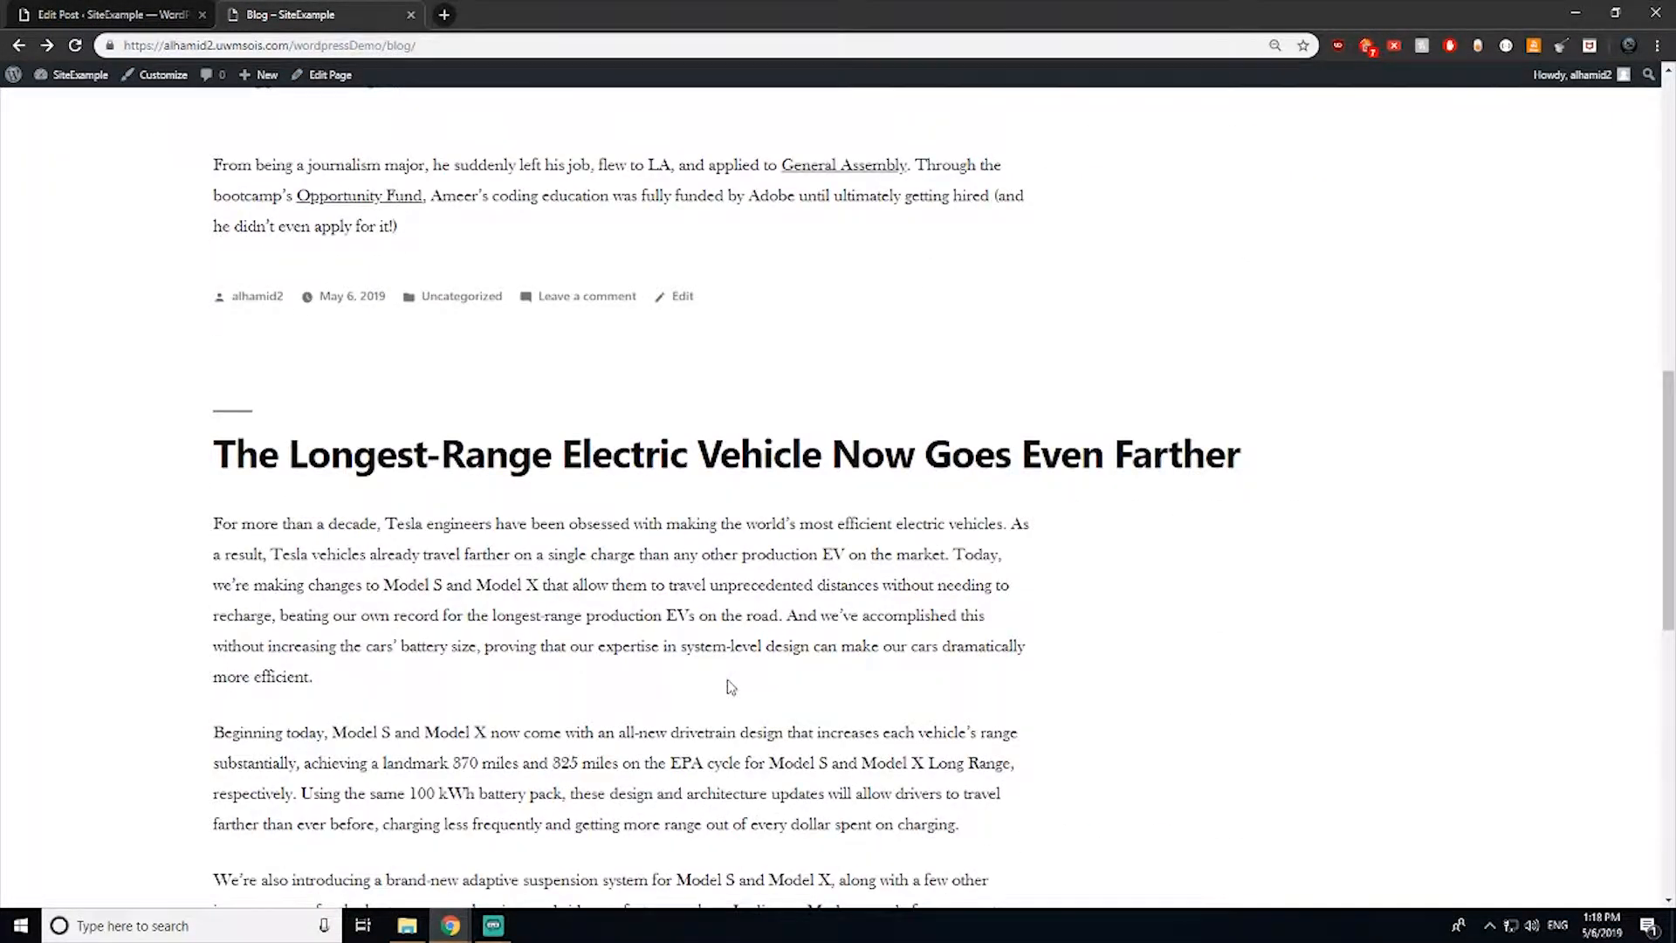
scroll(734, 681, down, 8)
scroll(725, 664, up, 18)
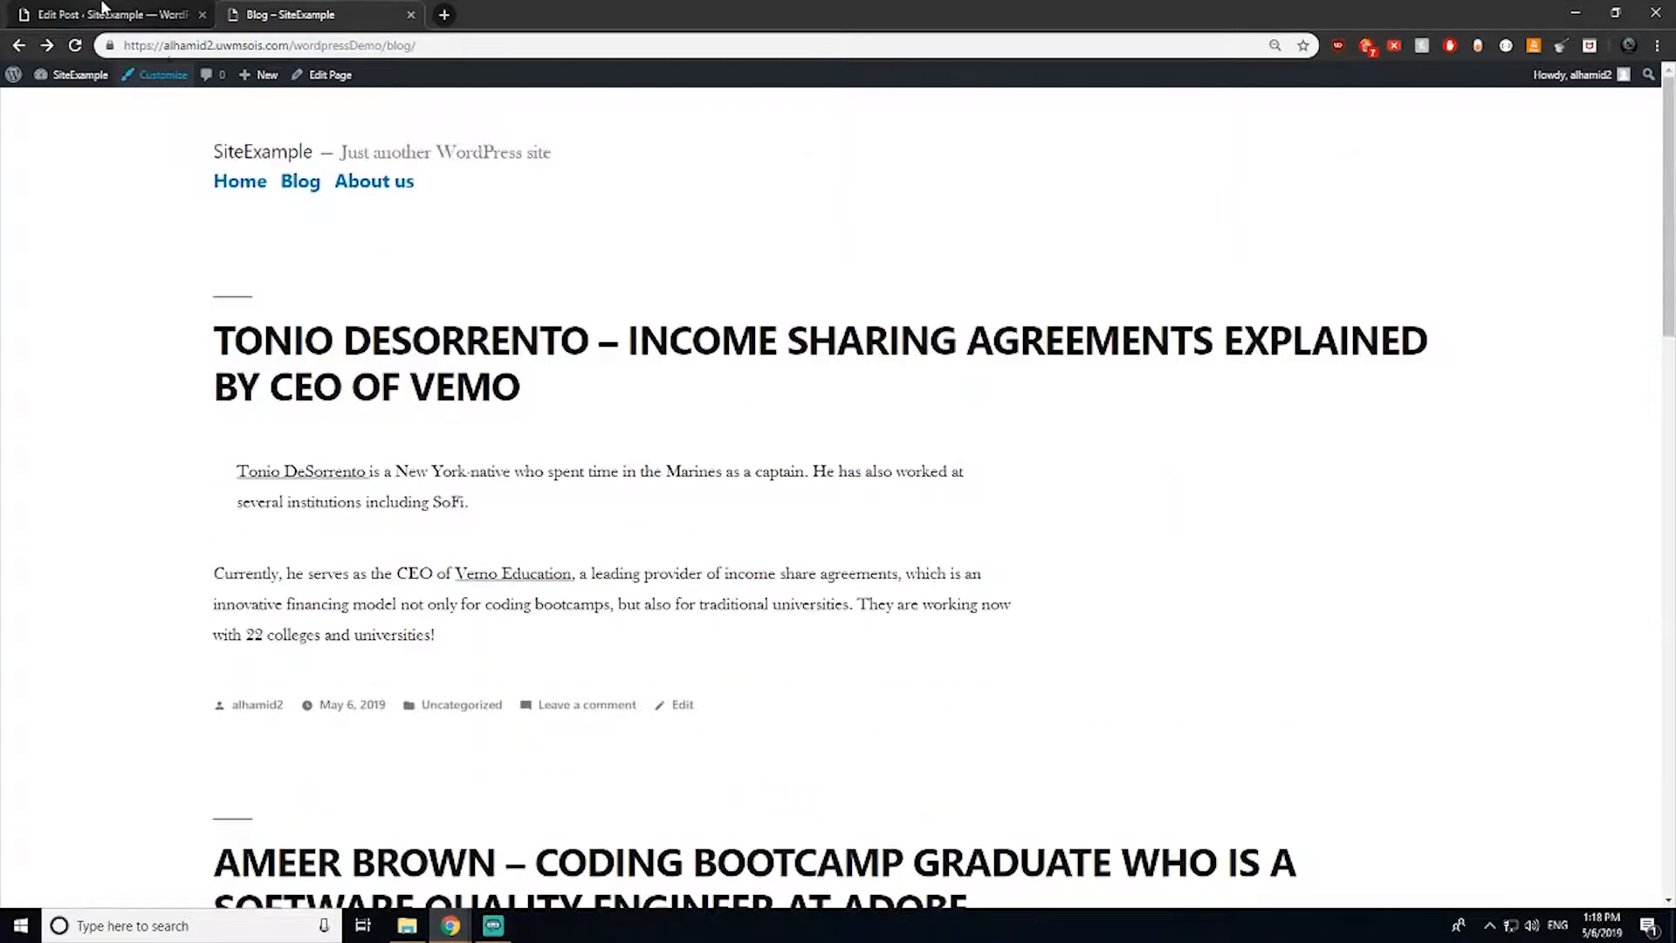
click(106, 7)
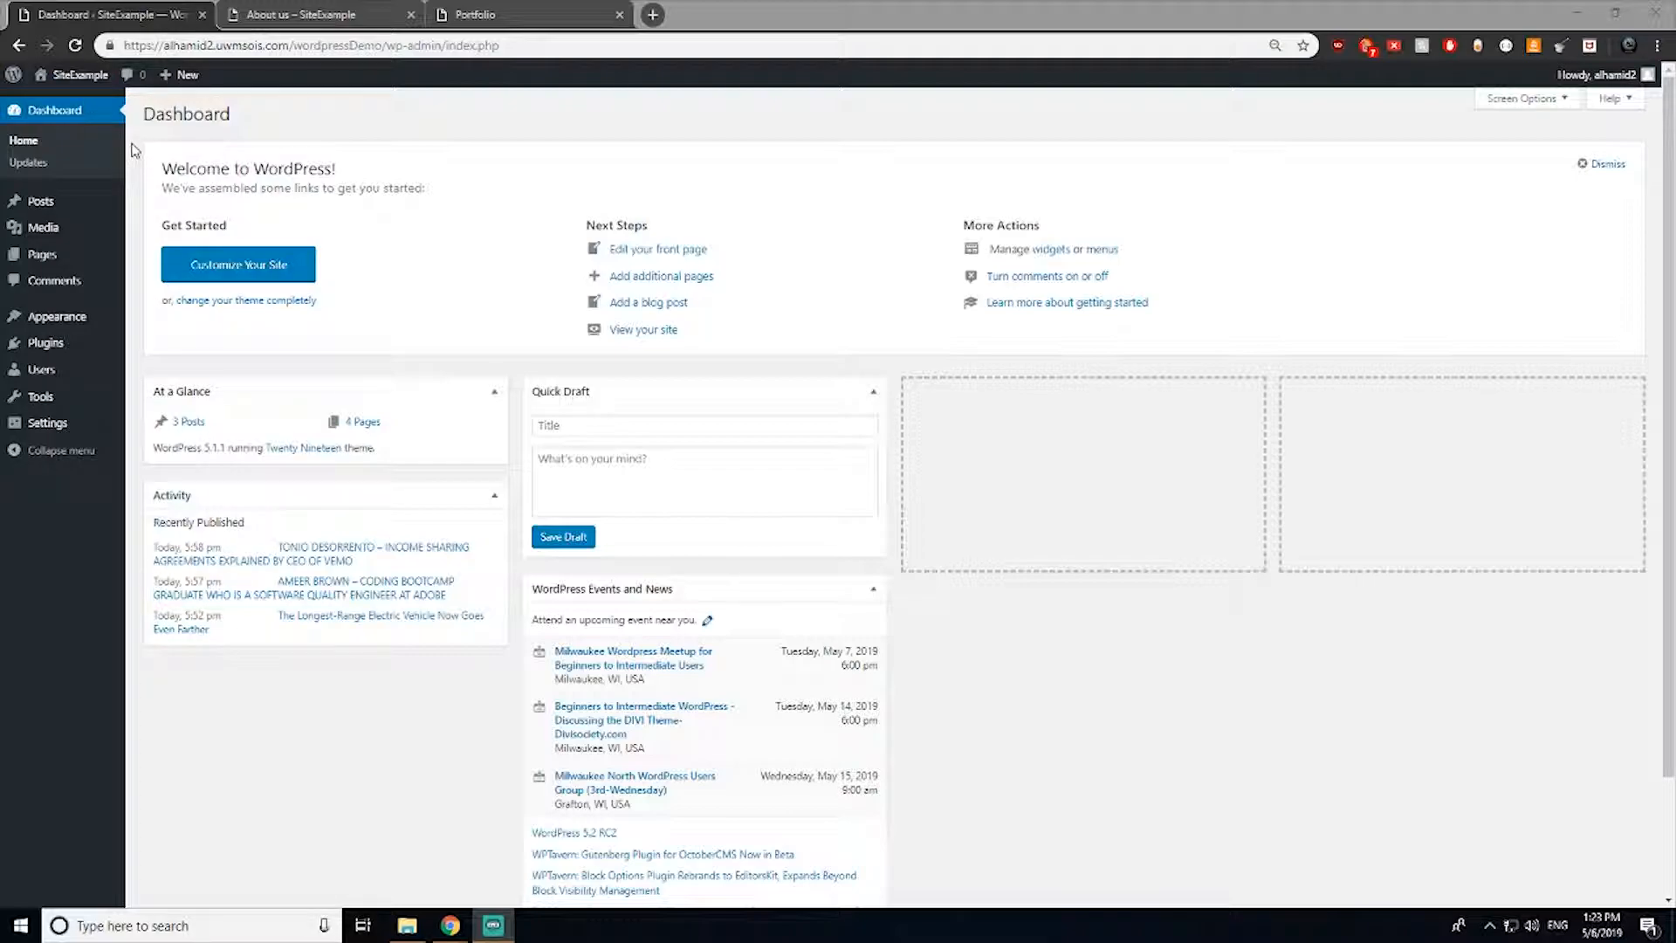
click(146, 179)
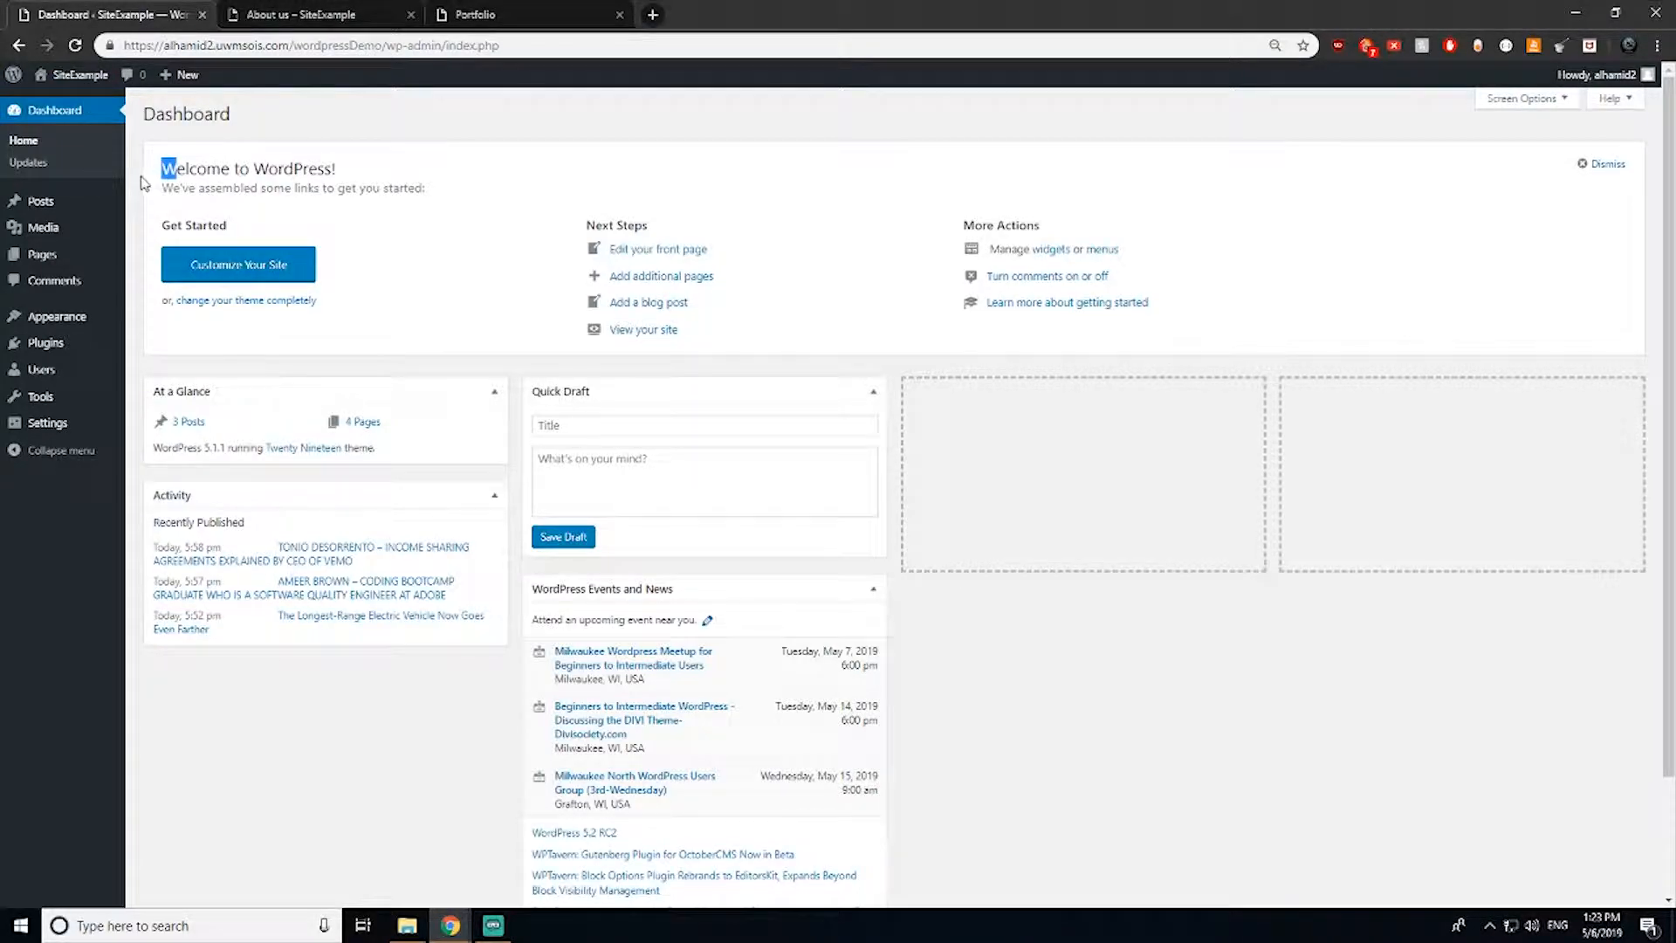
click(203, 164)
double_click(206, 164)
click(317, 165)
Step: Add an introductory paragraph to the About Me page beginning "A UI/UX designer and front-end developer, working in web development" and update the page
mouse_move(42, 254)
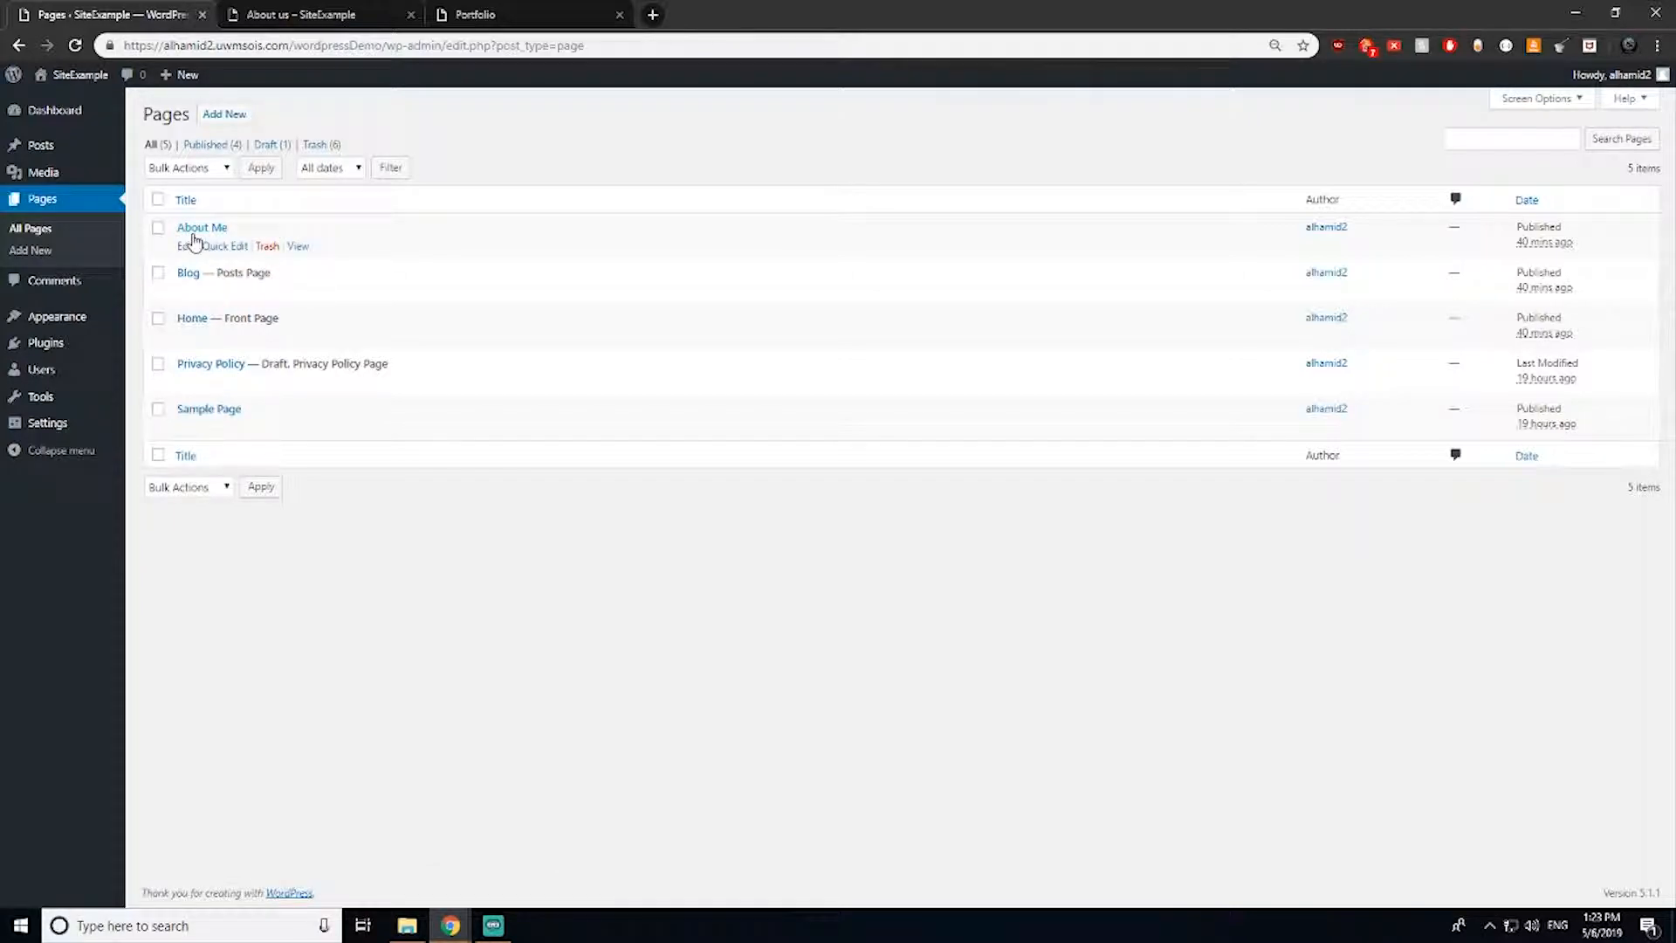
click(183, 251)
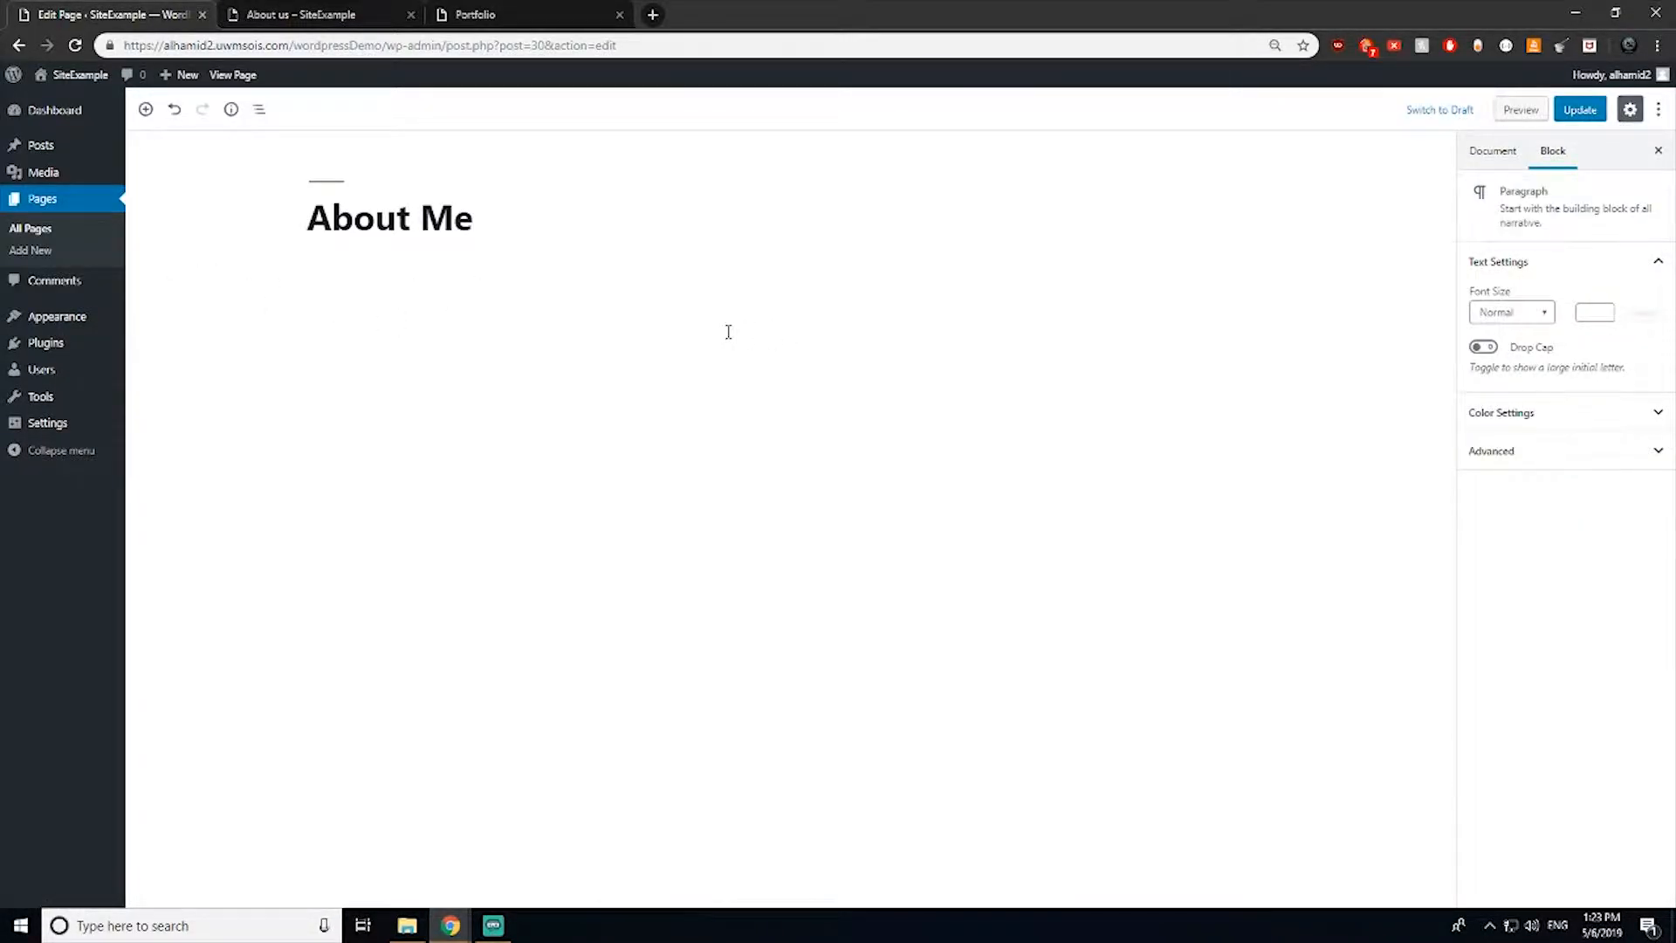
drag(310, 283, 323, 284)
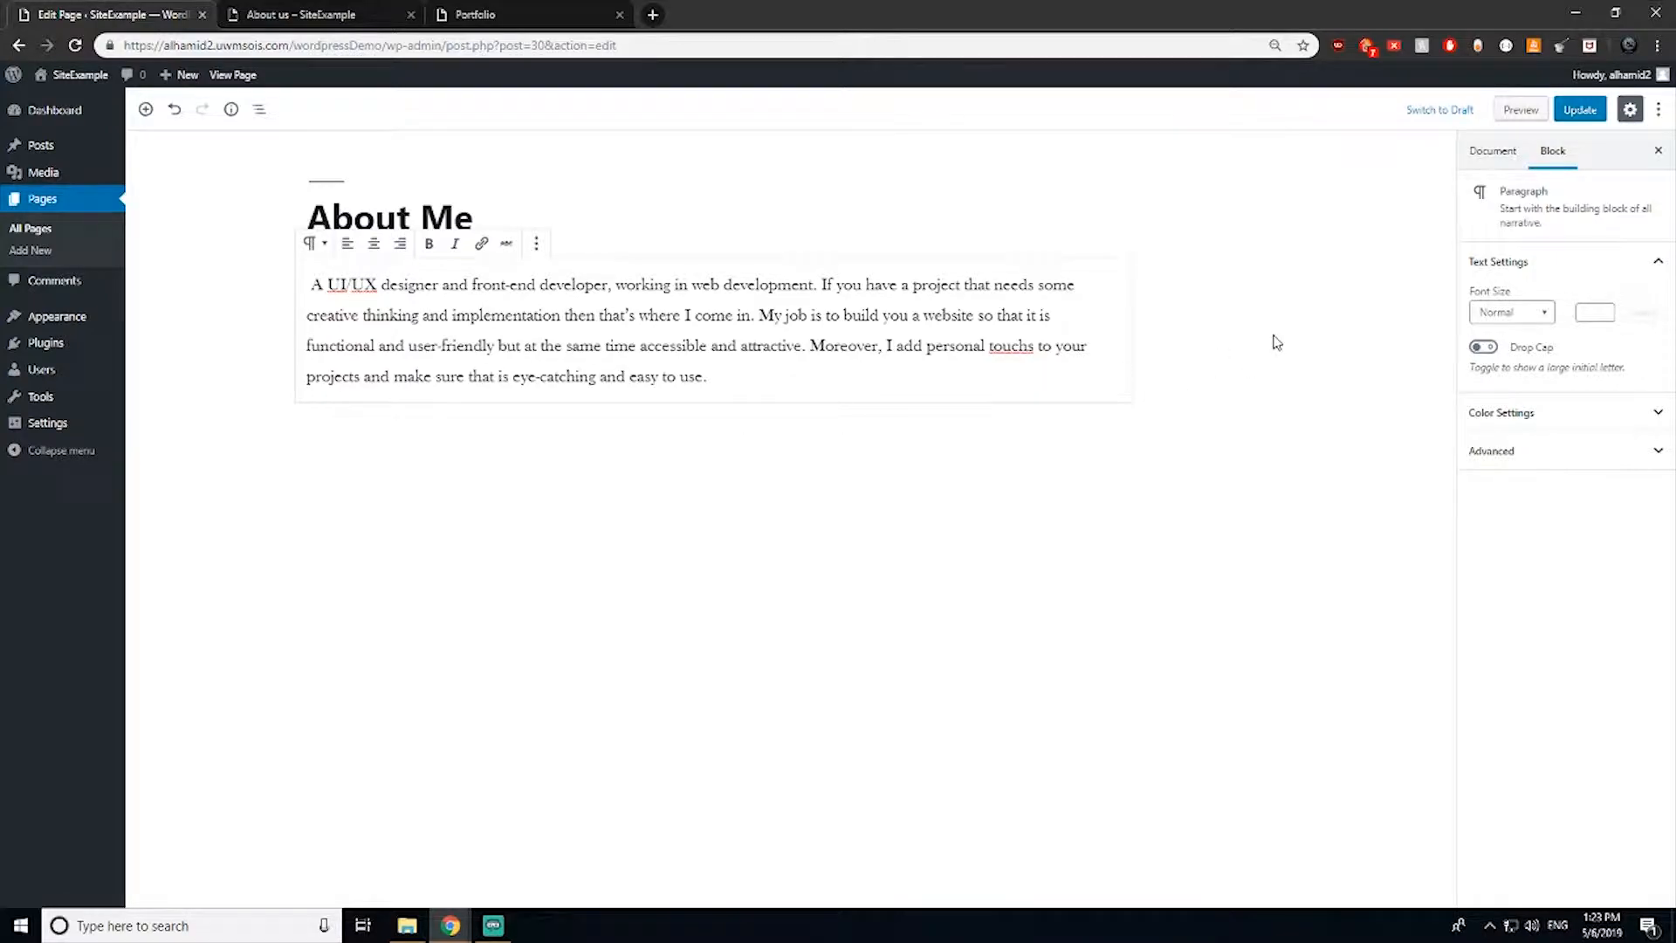
click(1585, 120)
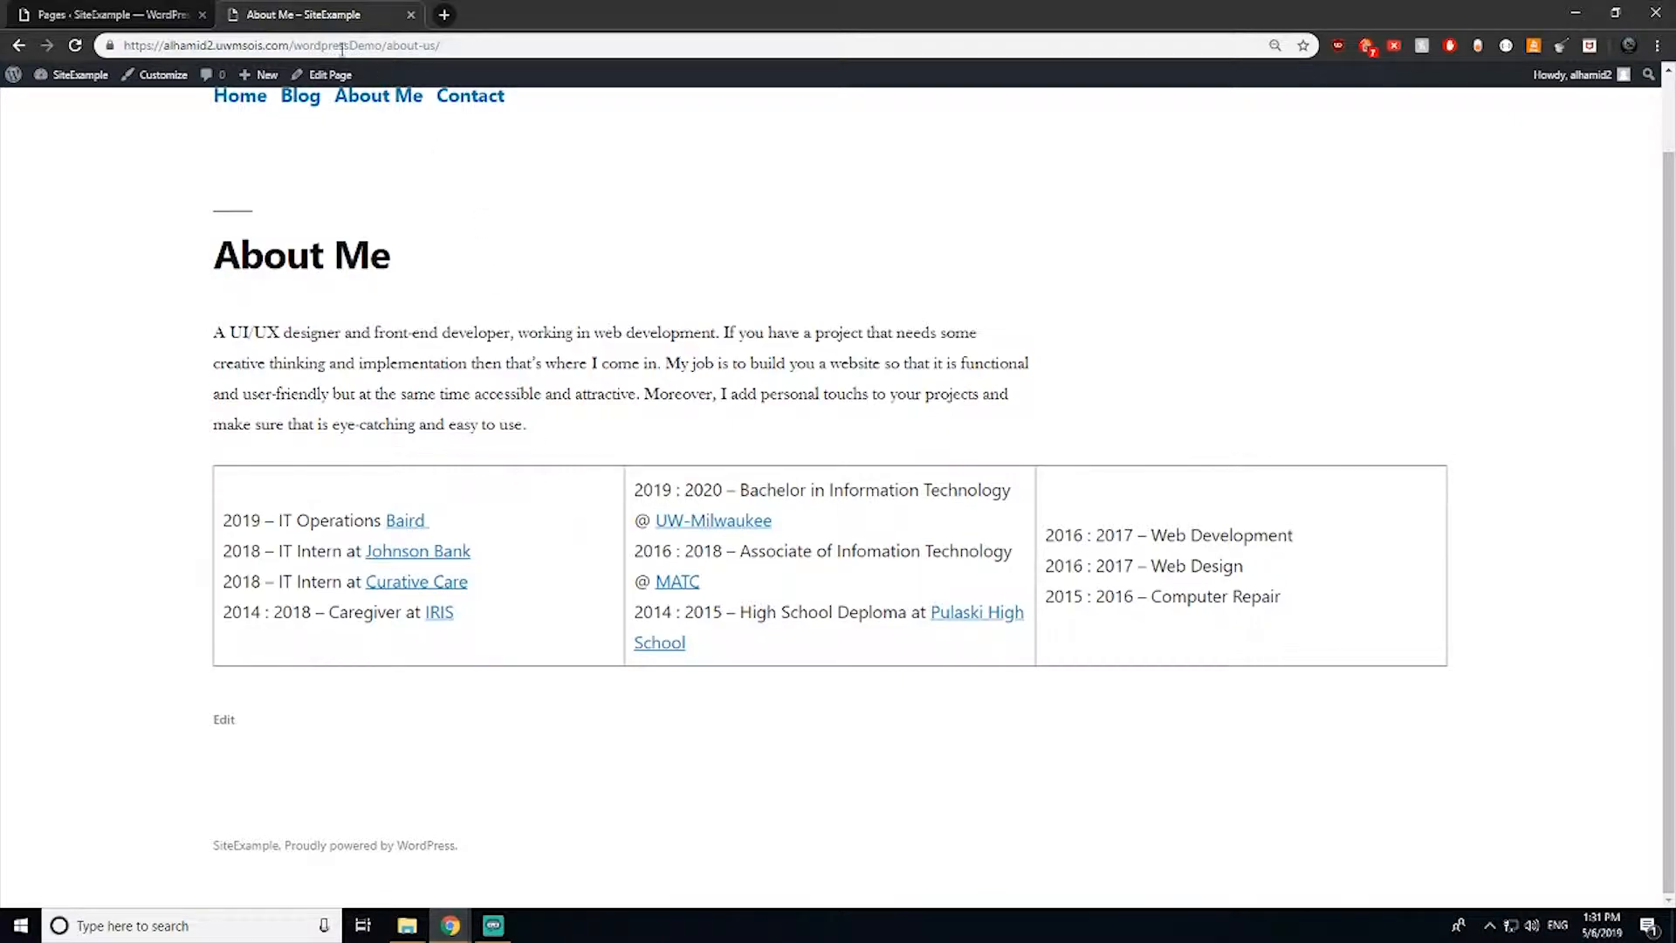
Step: Return to the list of all pages in the site admin and open the About Me page for editing
mouse_move(74, 75)
scroll(69, 123, up, 1)
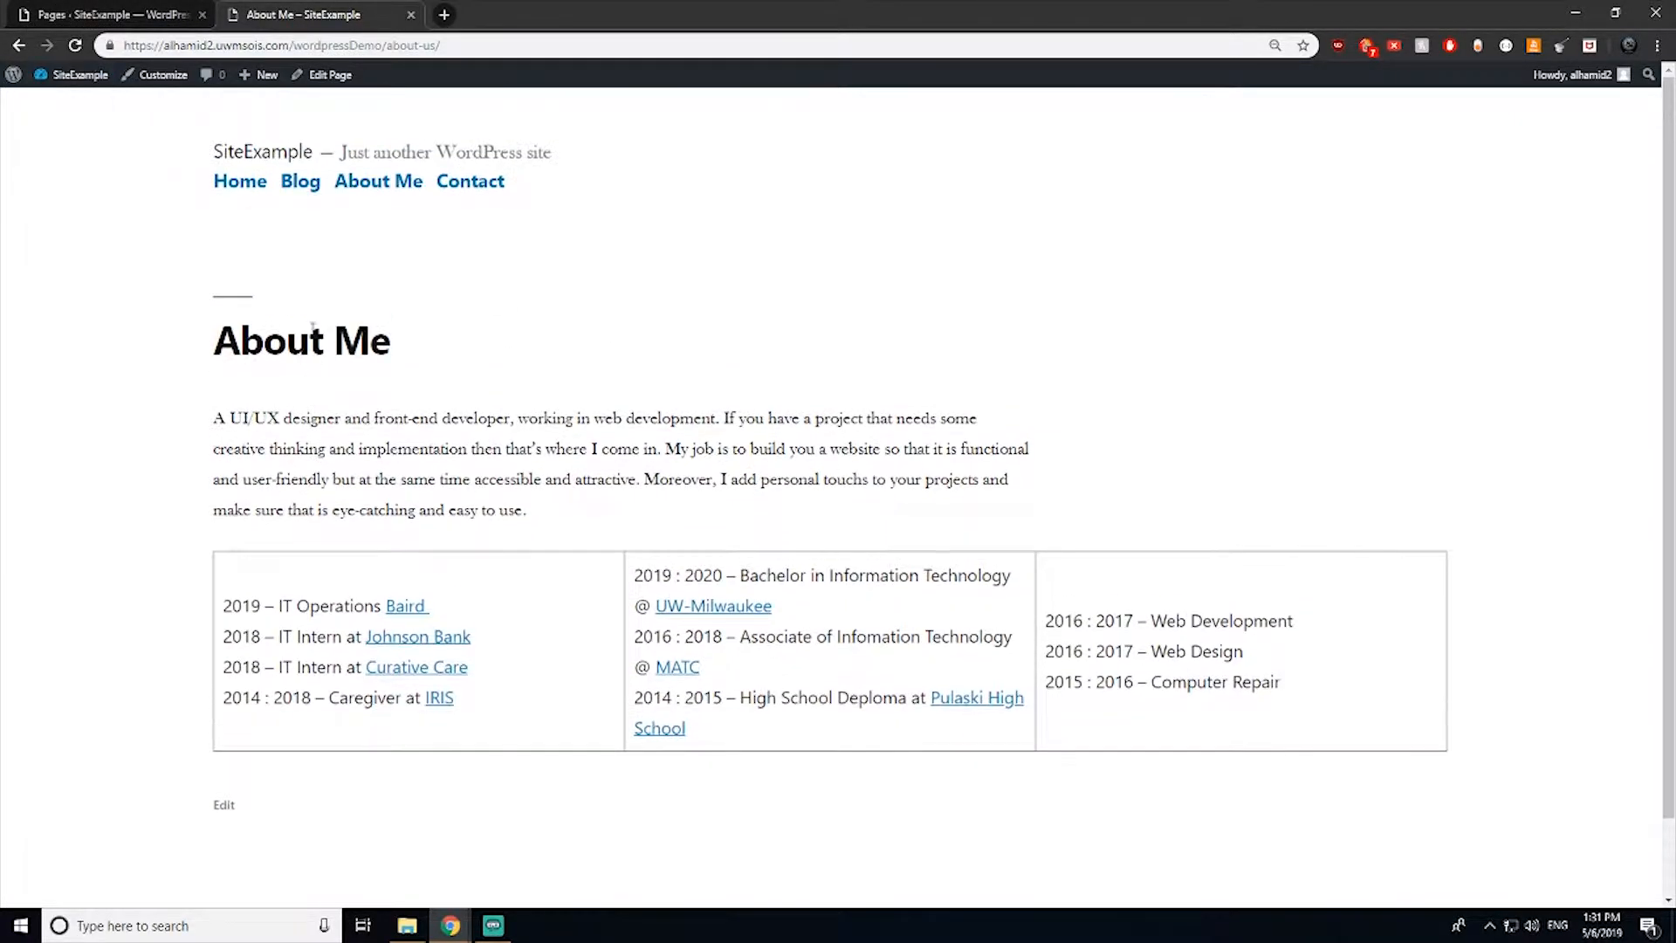
click(109, 14)
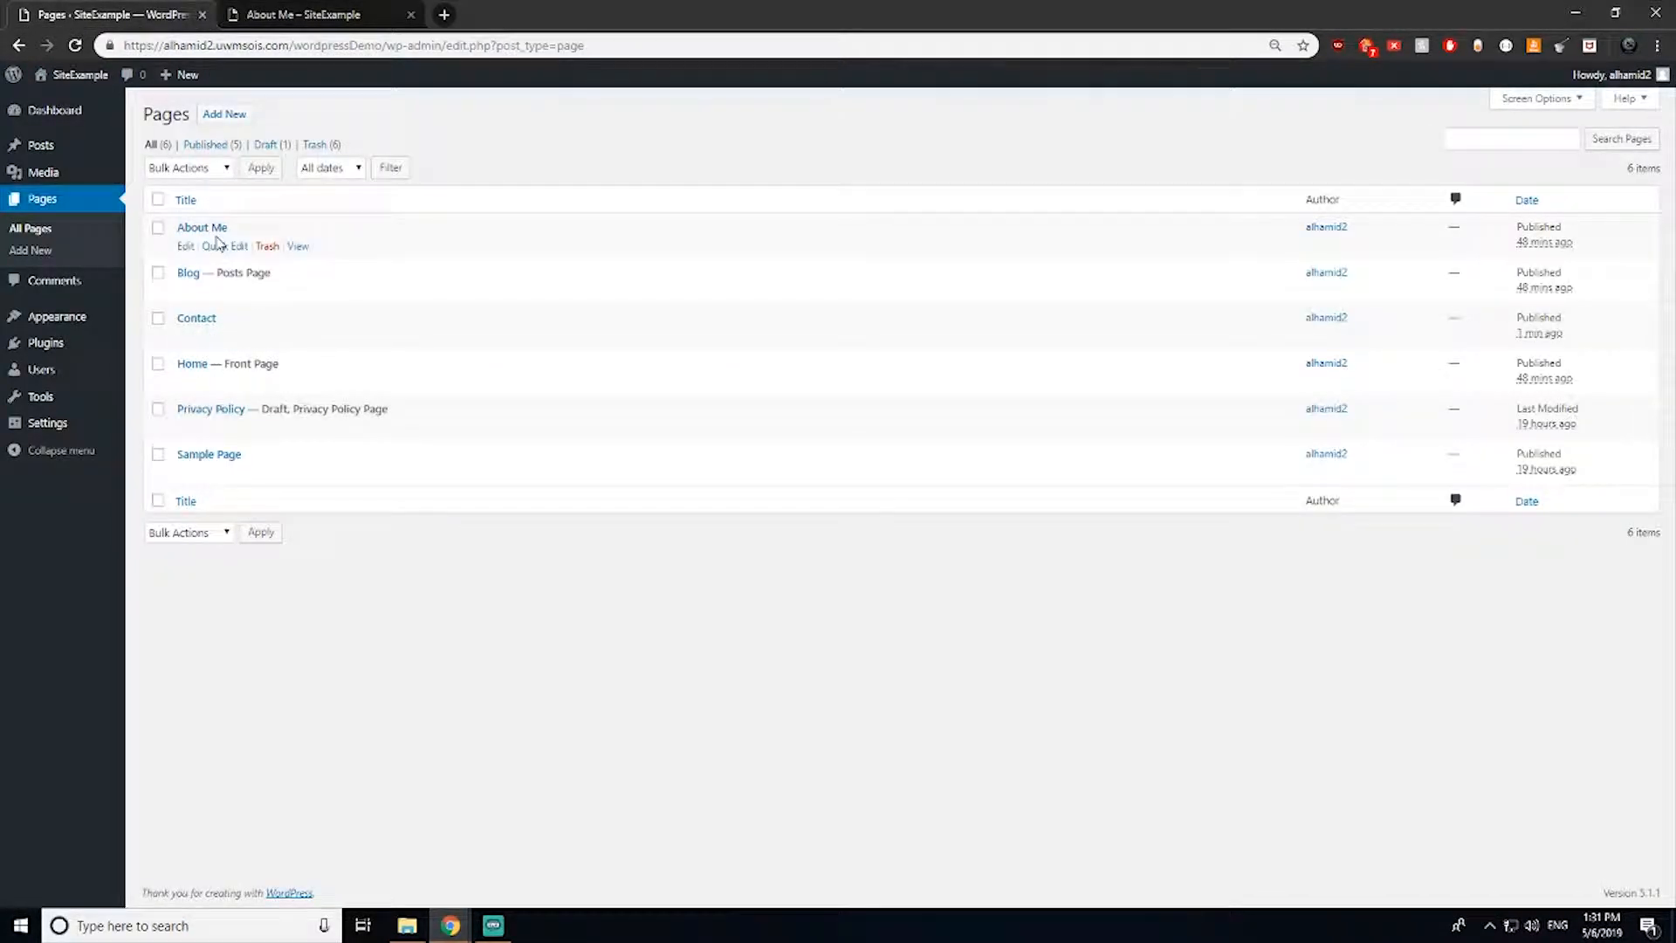
click(186, 246)
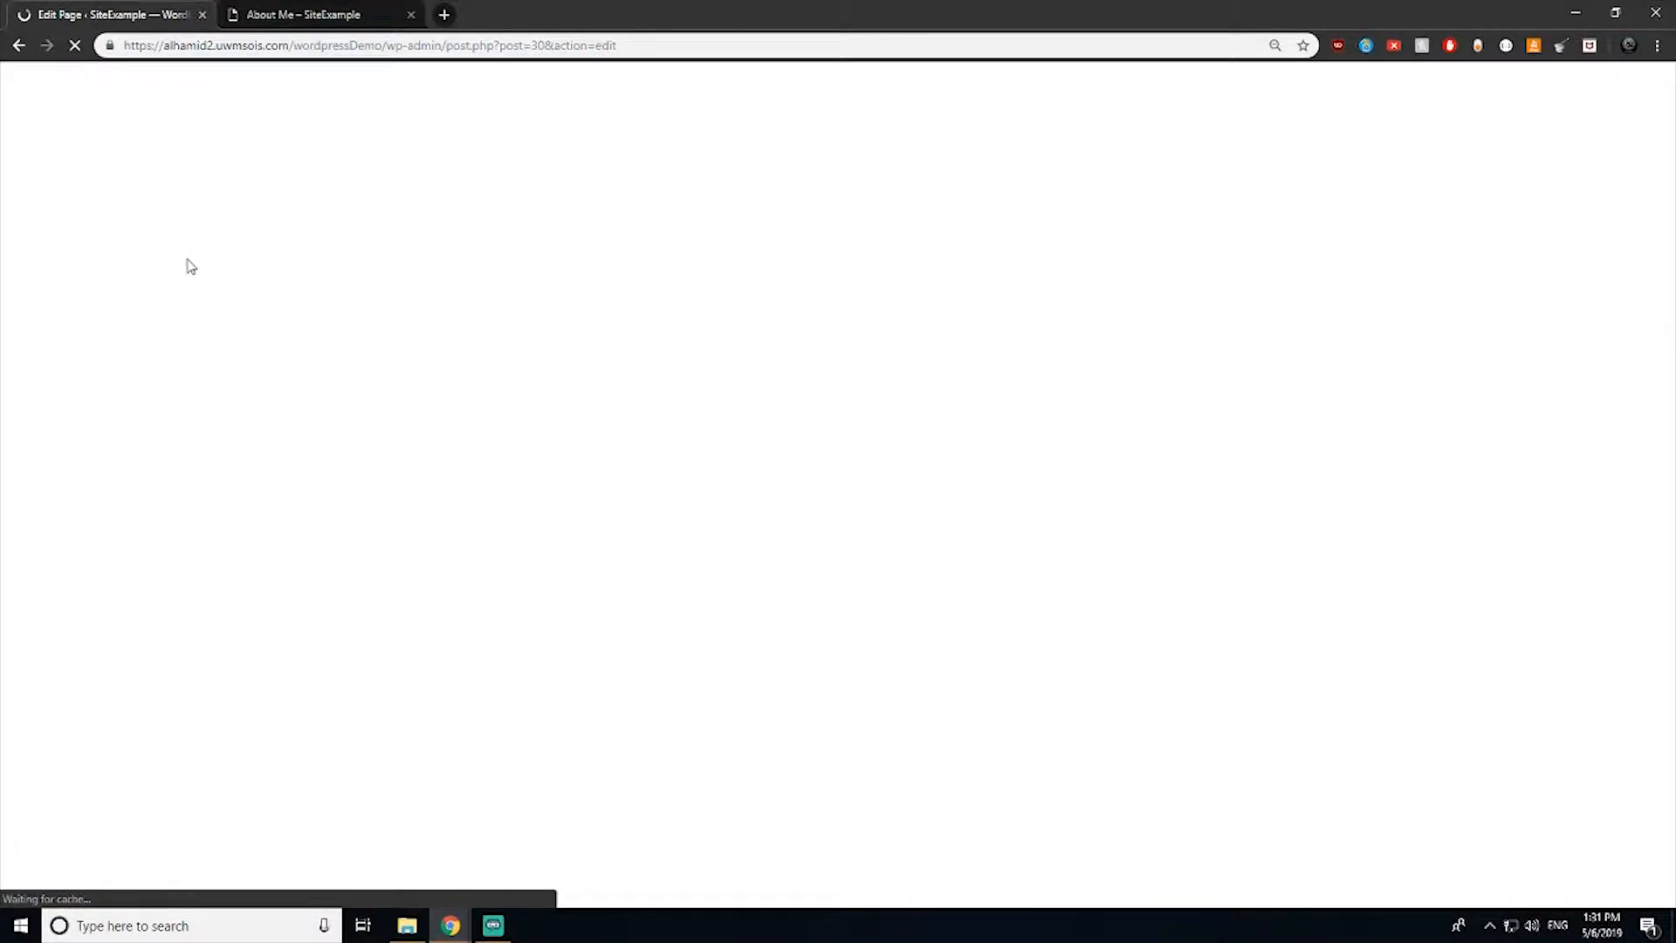
Step: Copy the work history from the table's first cell and add the heading "Where I worked" below the table
click(550, 568)
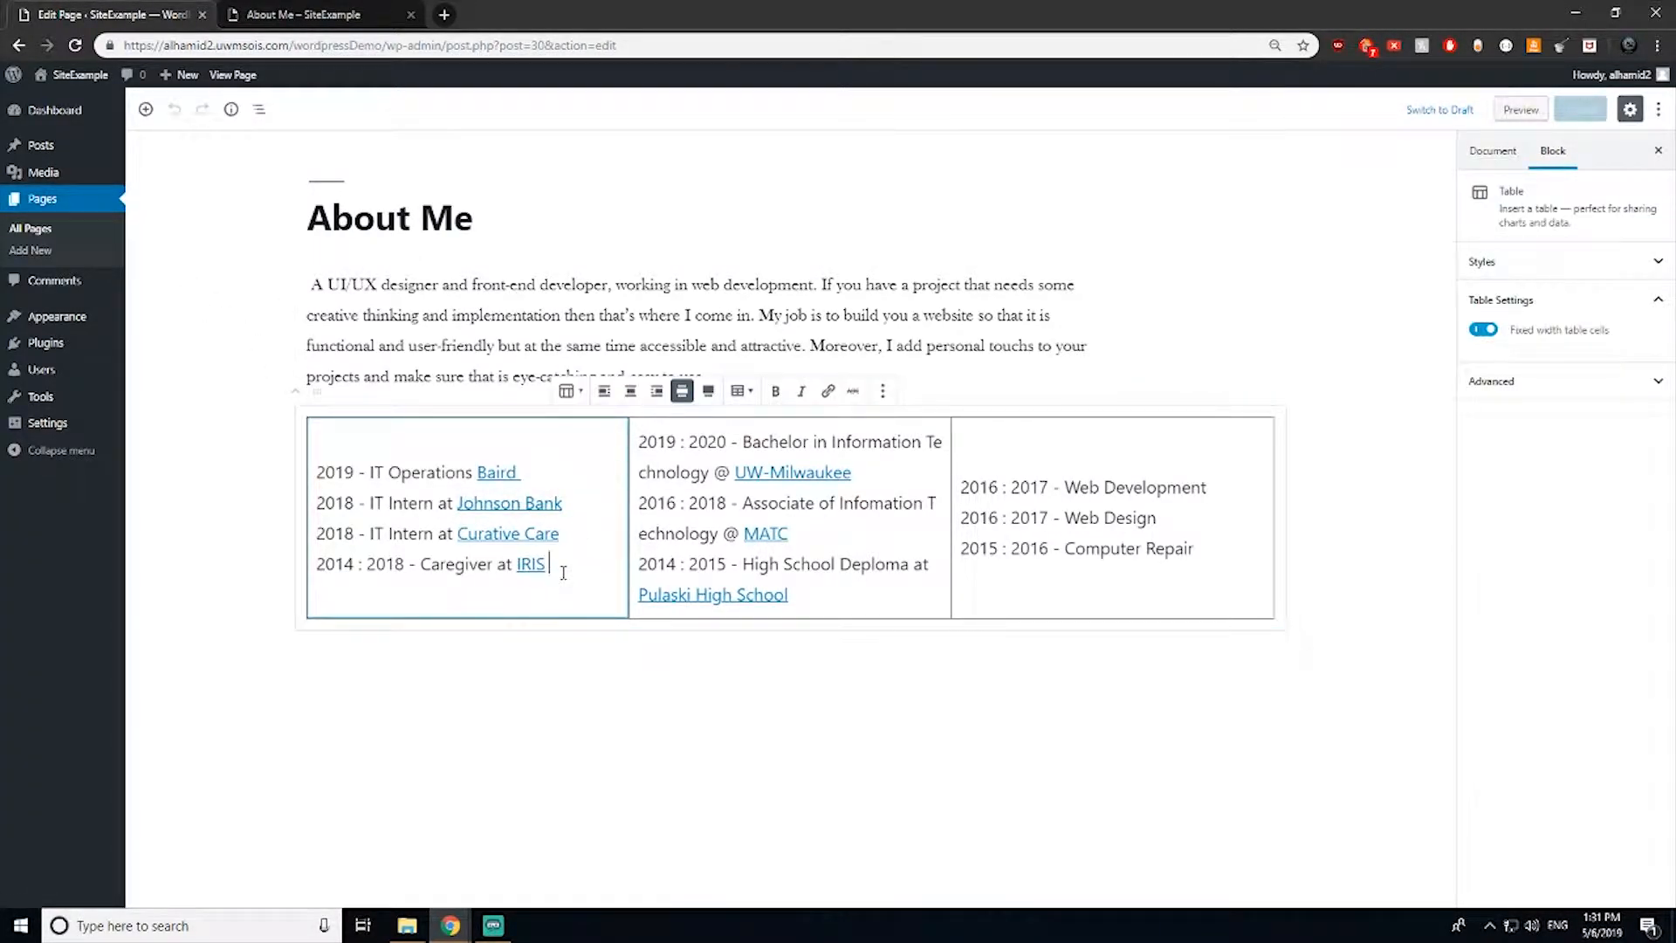
drag(568, 573, 282, 486)
key(ctrl+c)
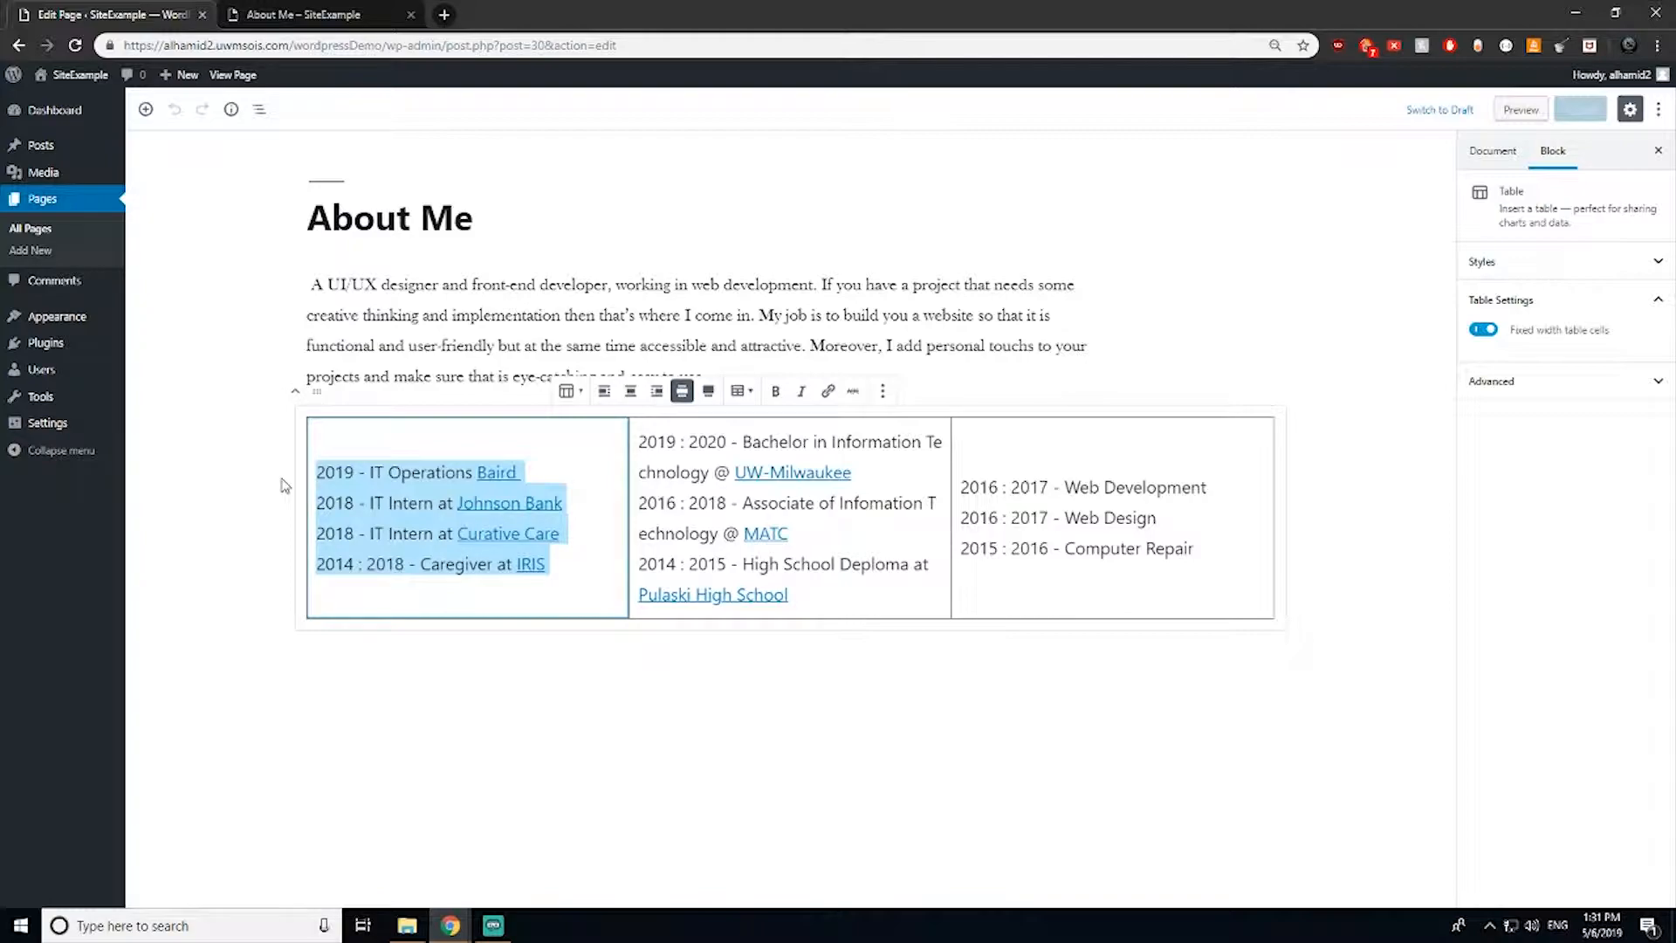
click(598, 657)
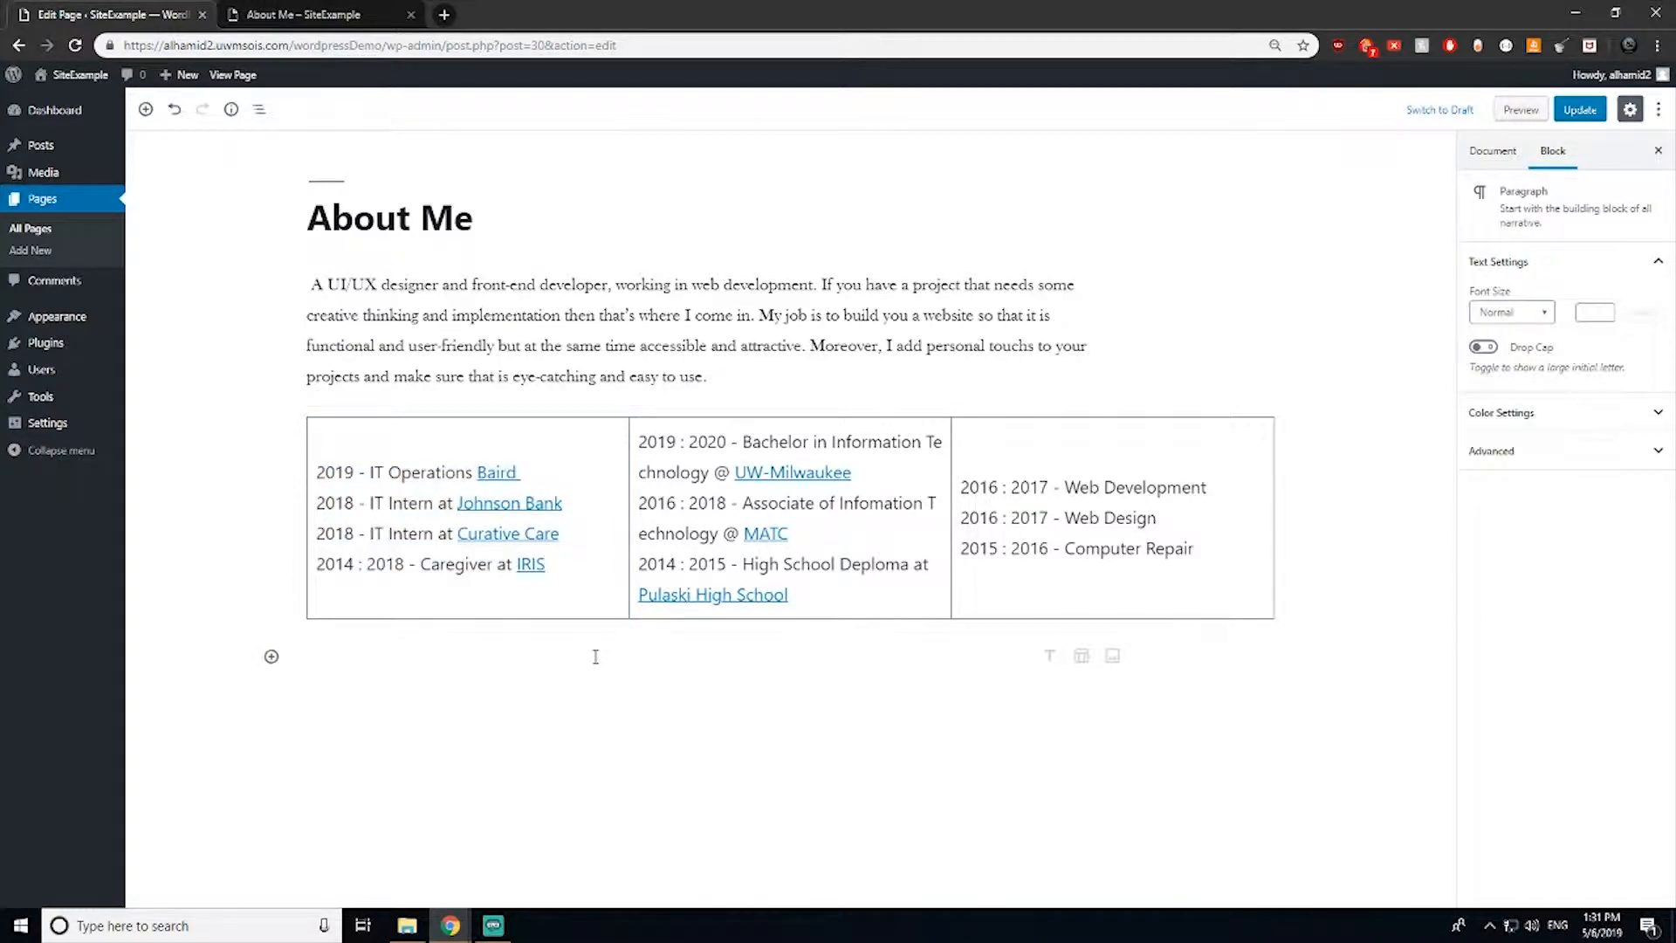
click(272, 657)
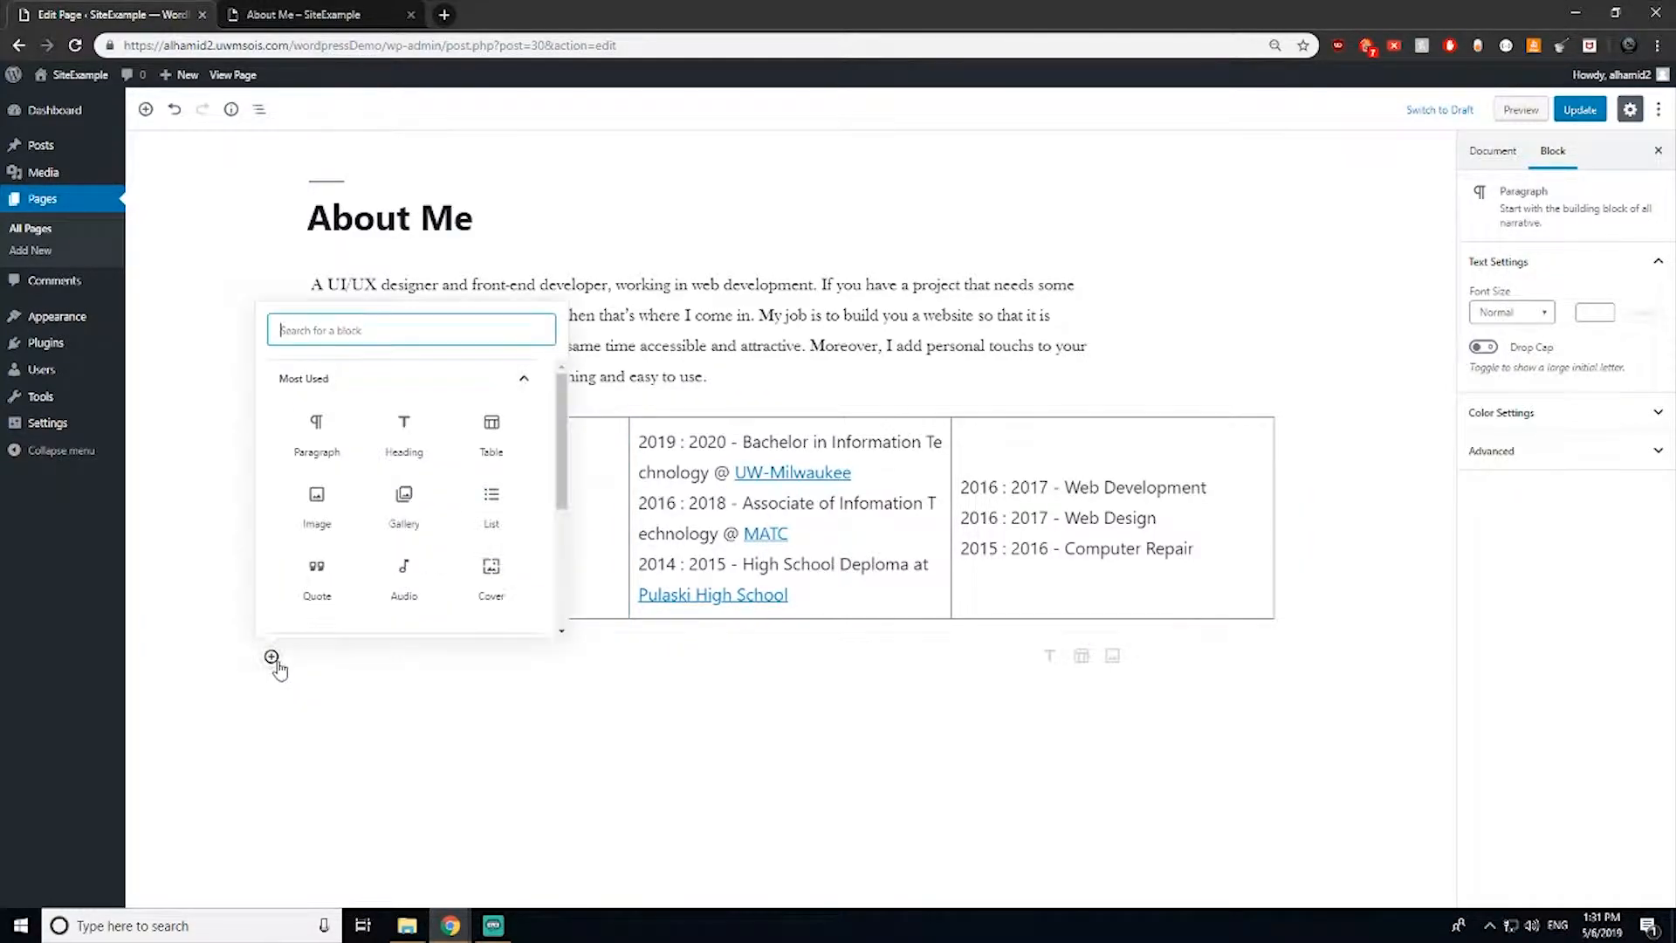
click(403, 426)
text(W)
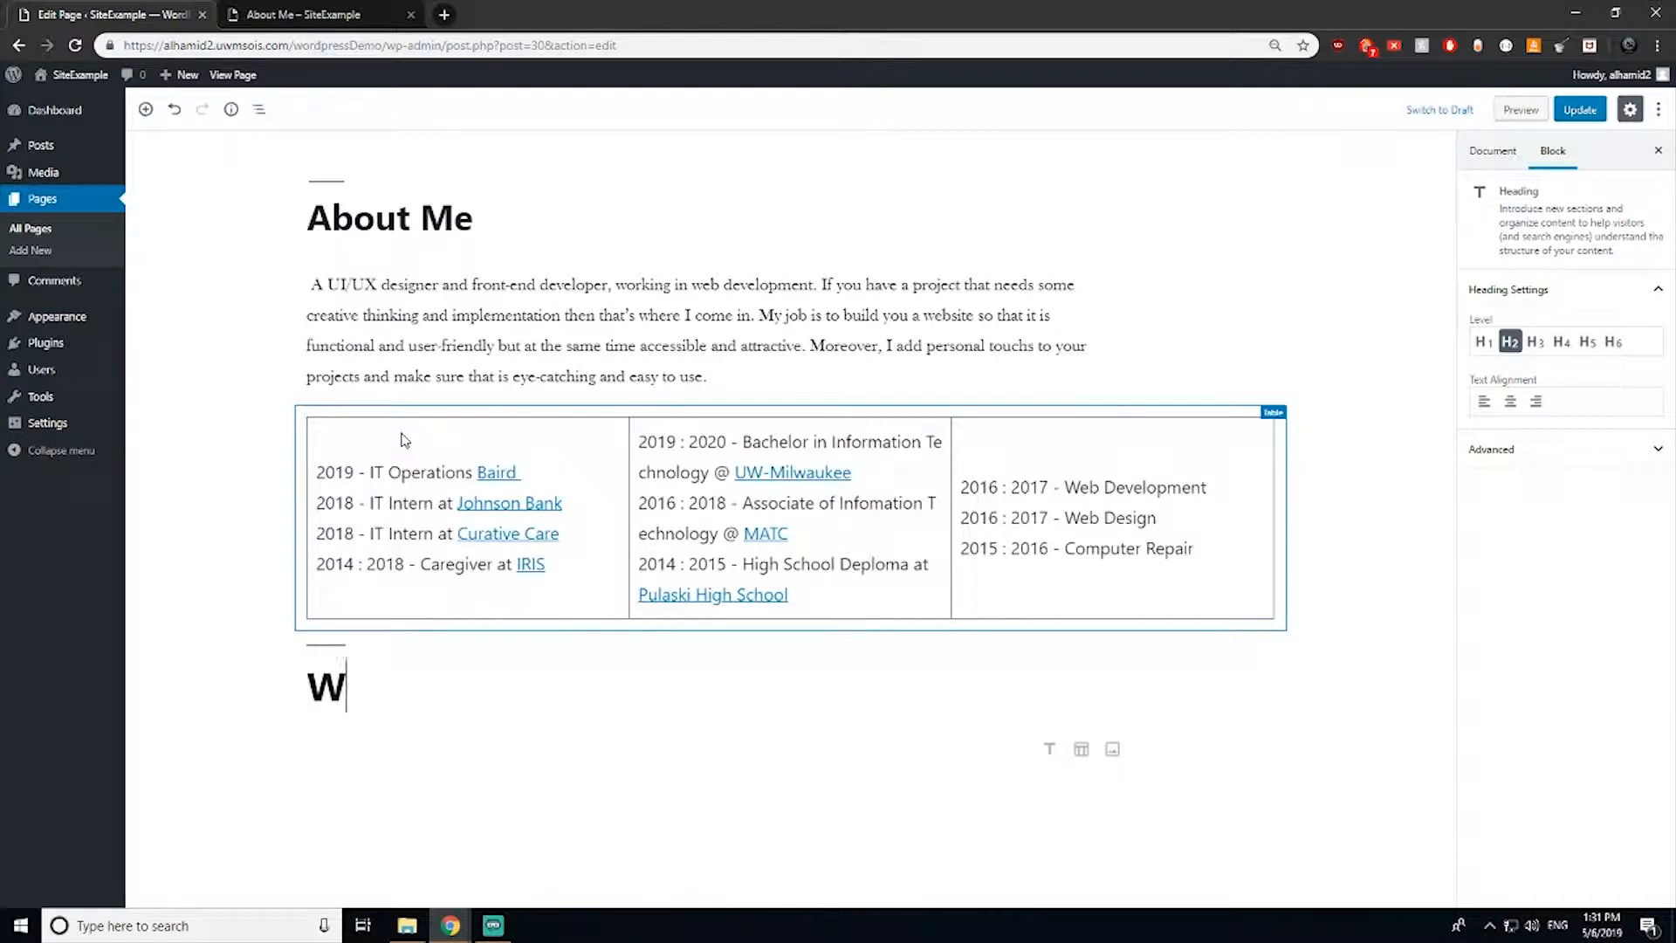
text(here I worked)
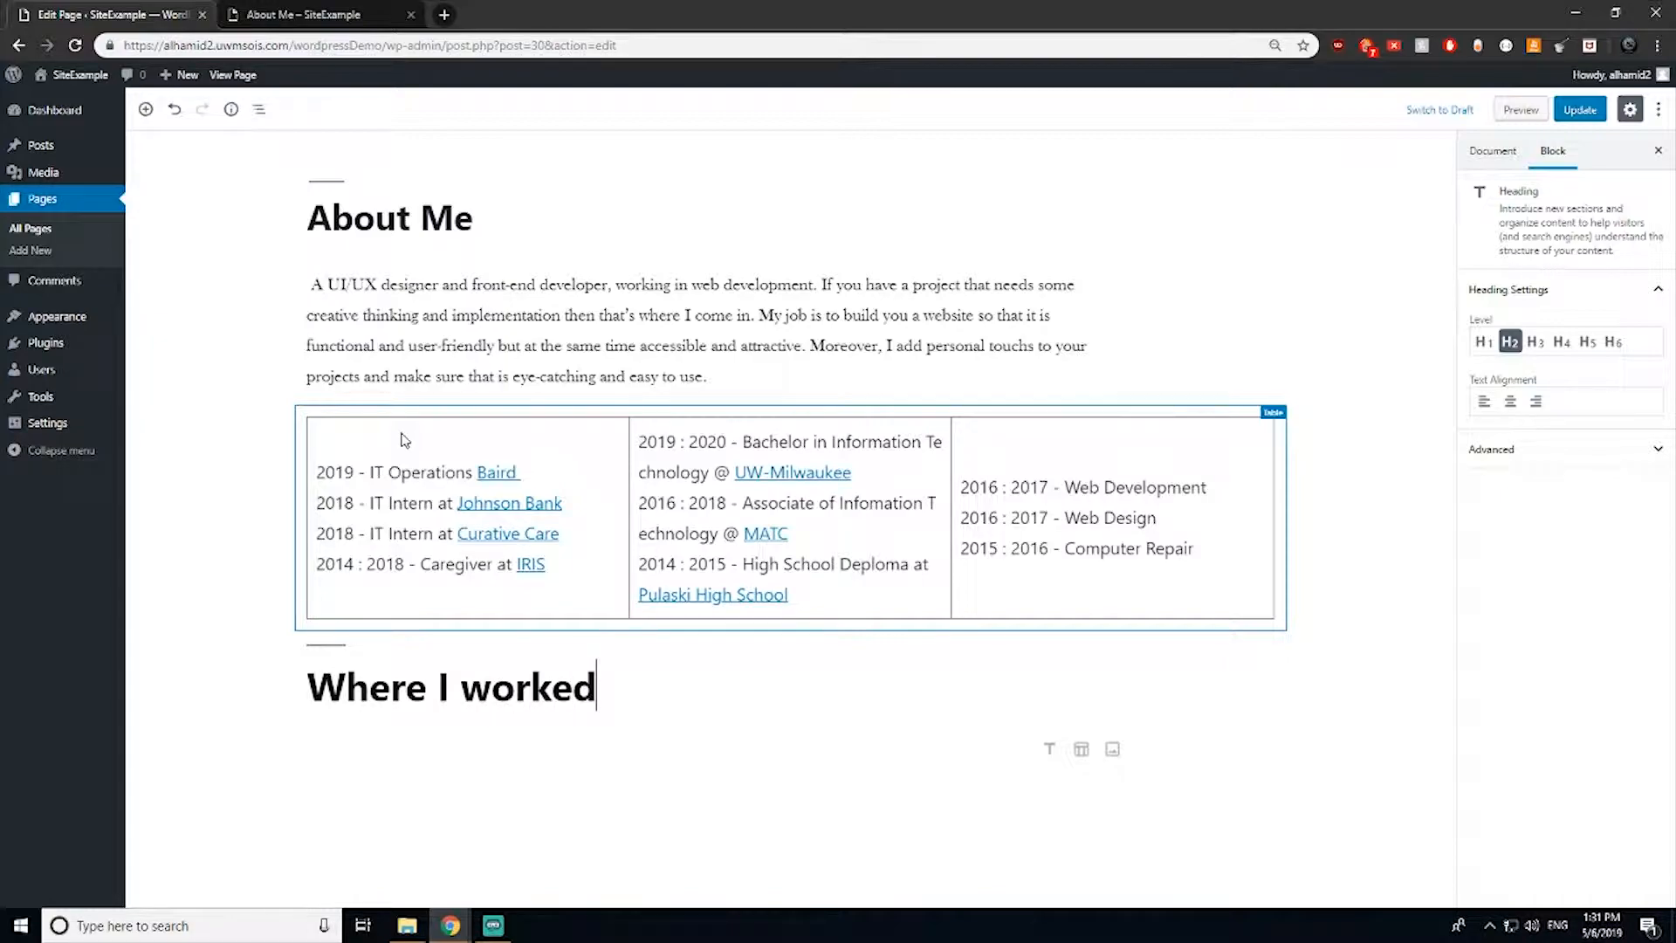
Step: Paste the copied work history into a new paragraph block under the "Where I worked" heading, undoing the first paste
key(Return)
key(ctrl+v)
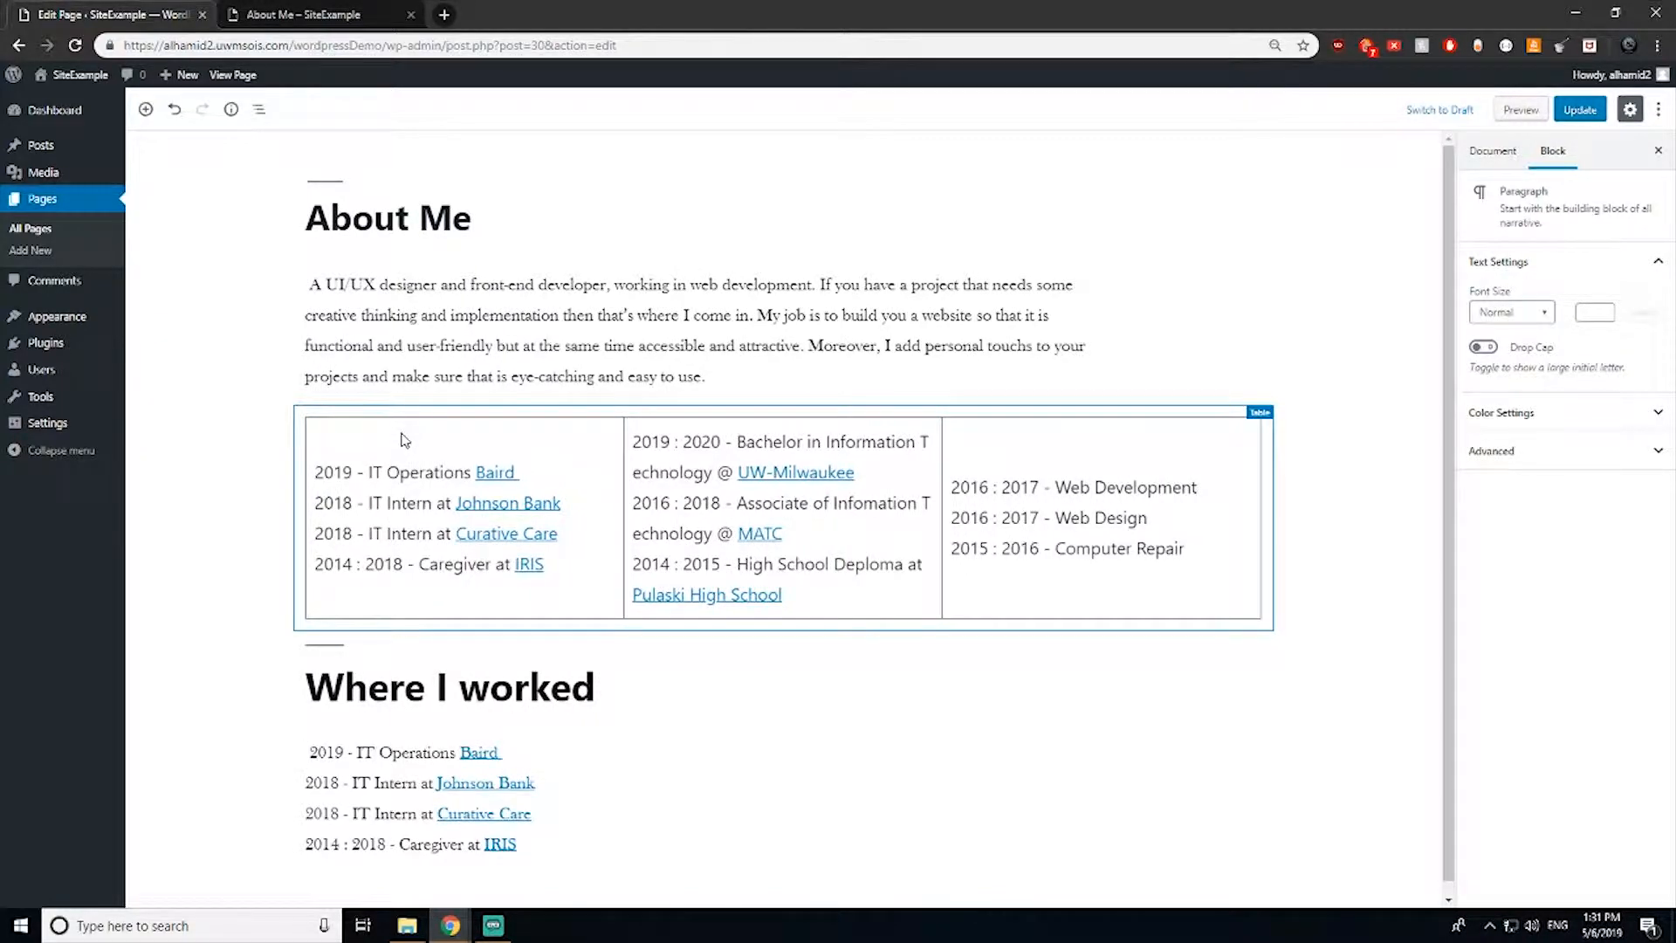
key(ctrl+z)
click(351, 762)
click(272, 750)
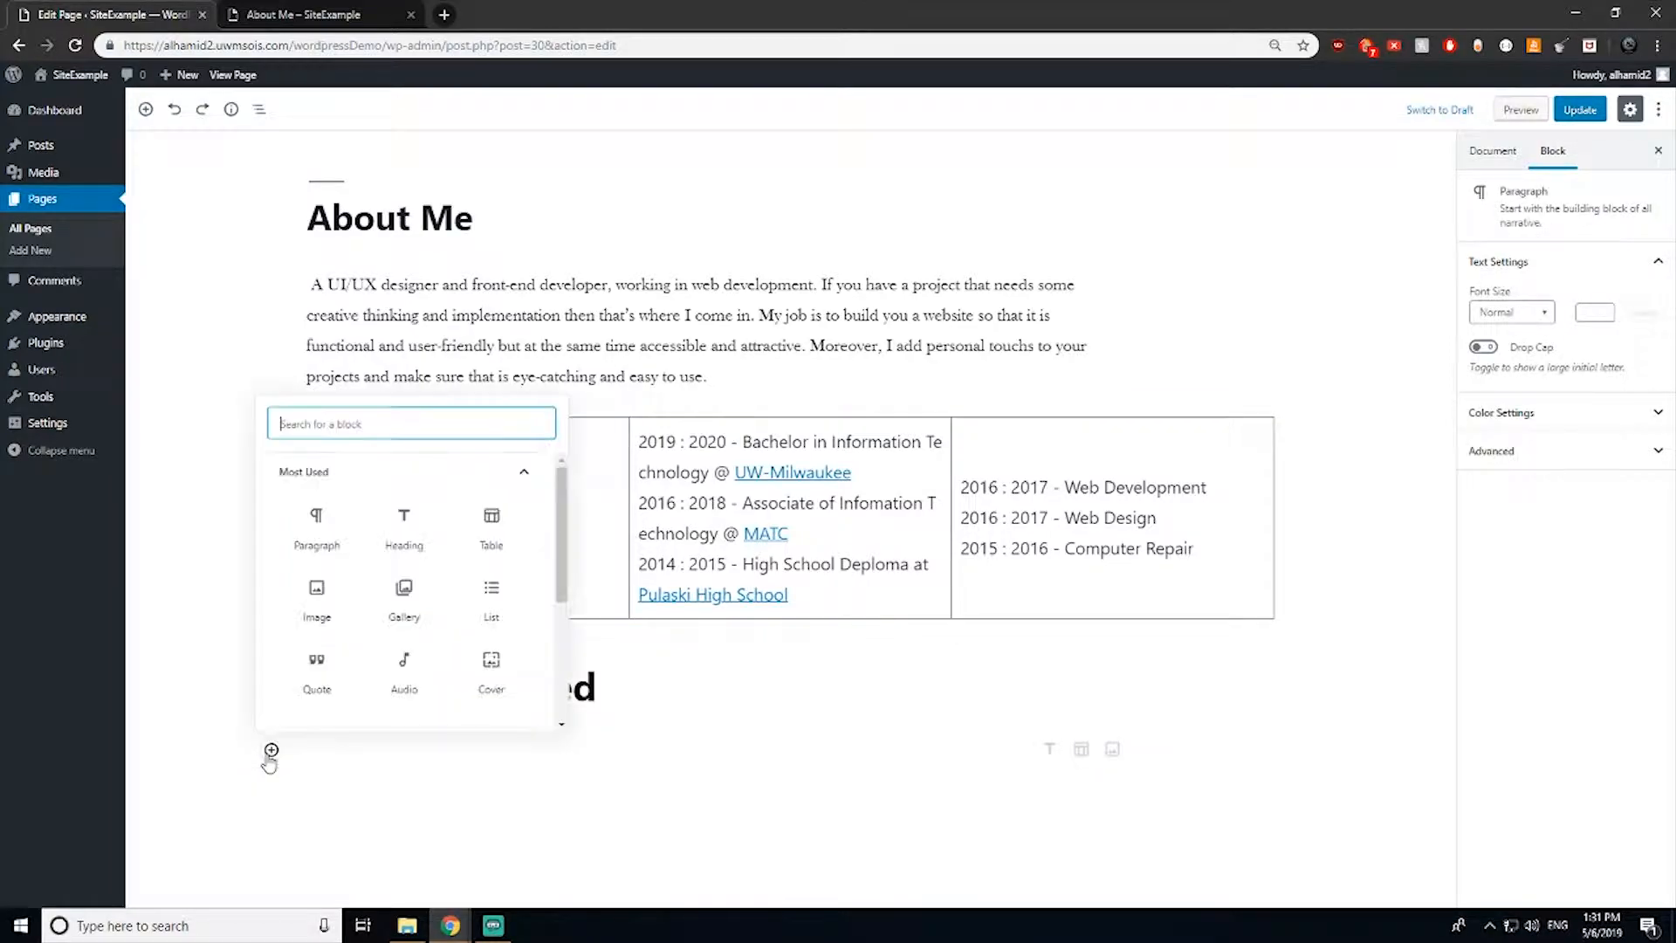
click(310, 519)
key(ctrl+v)
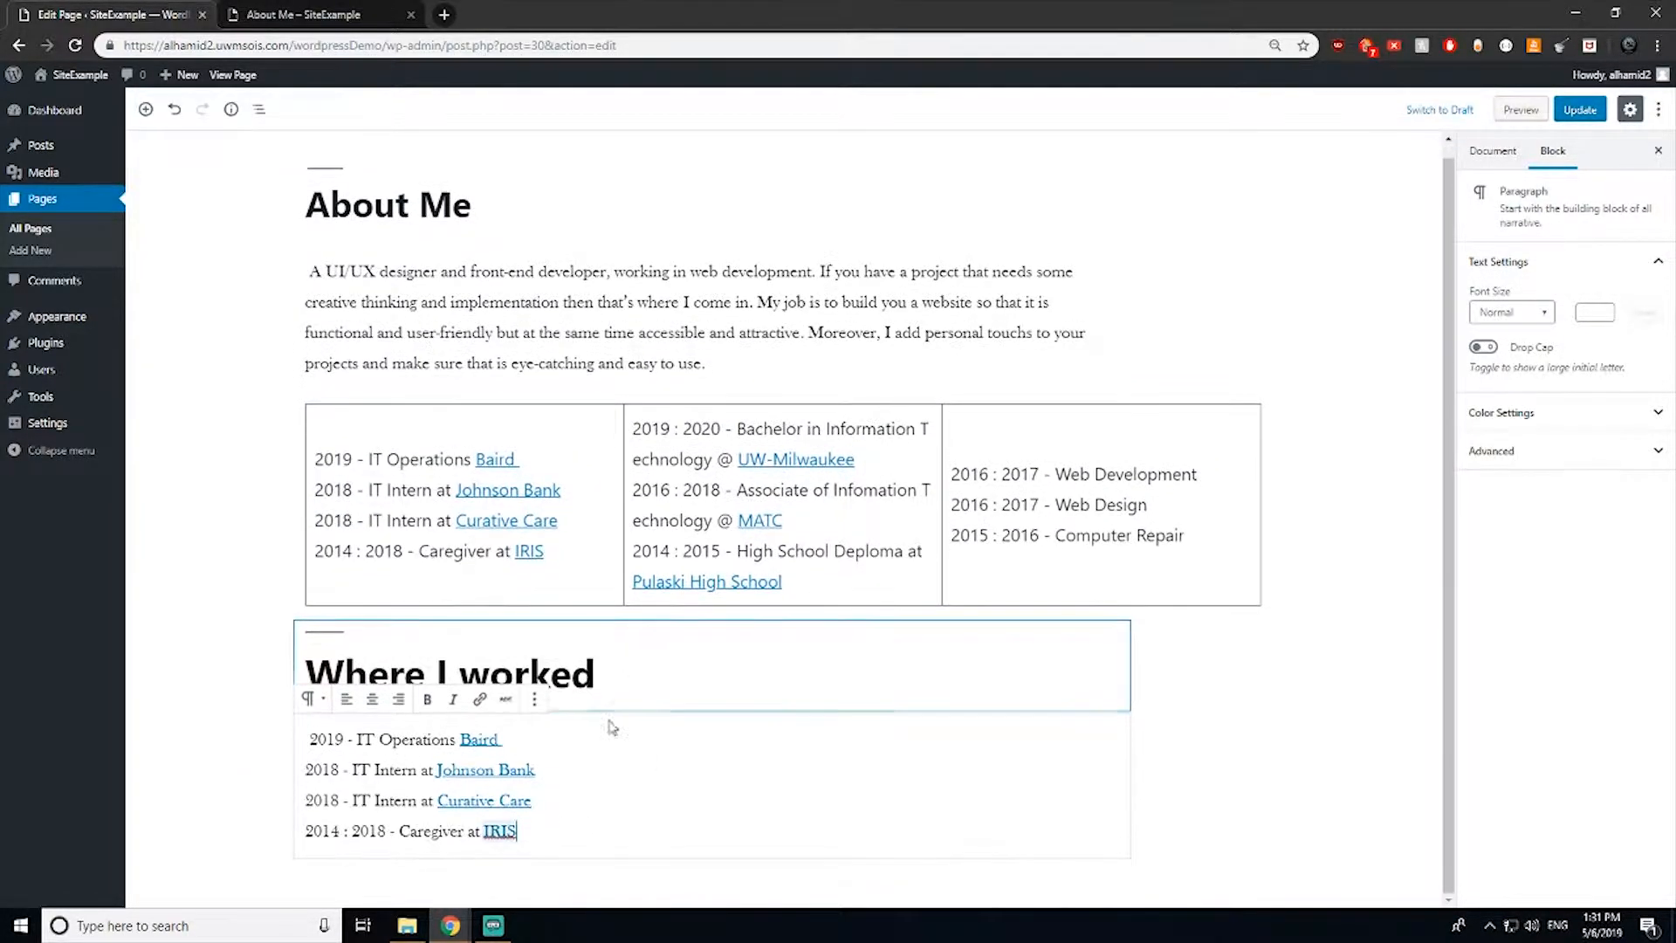
Step: Add the heading "Where I studied" below the work history paragraph
click(580, 874)
scroll(524, 879, down, 1)
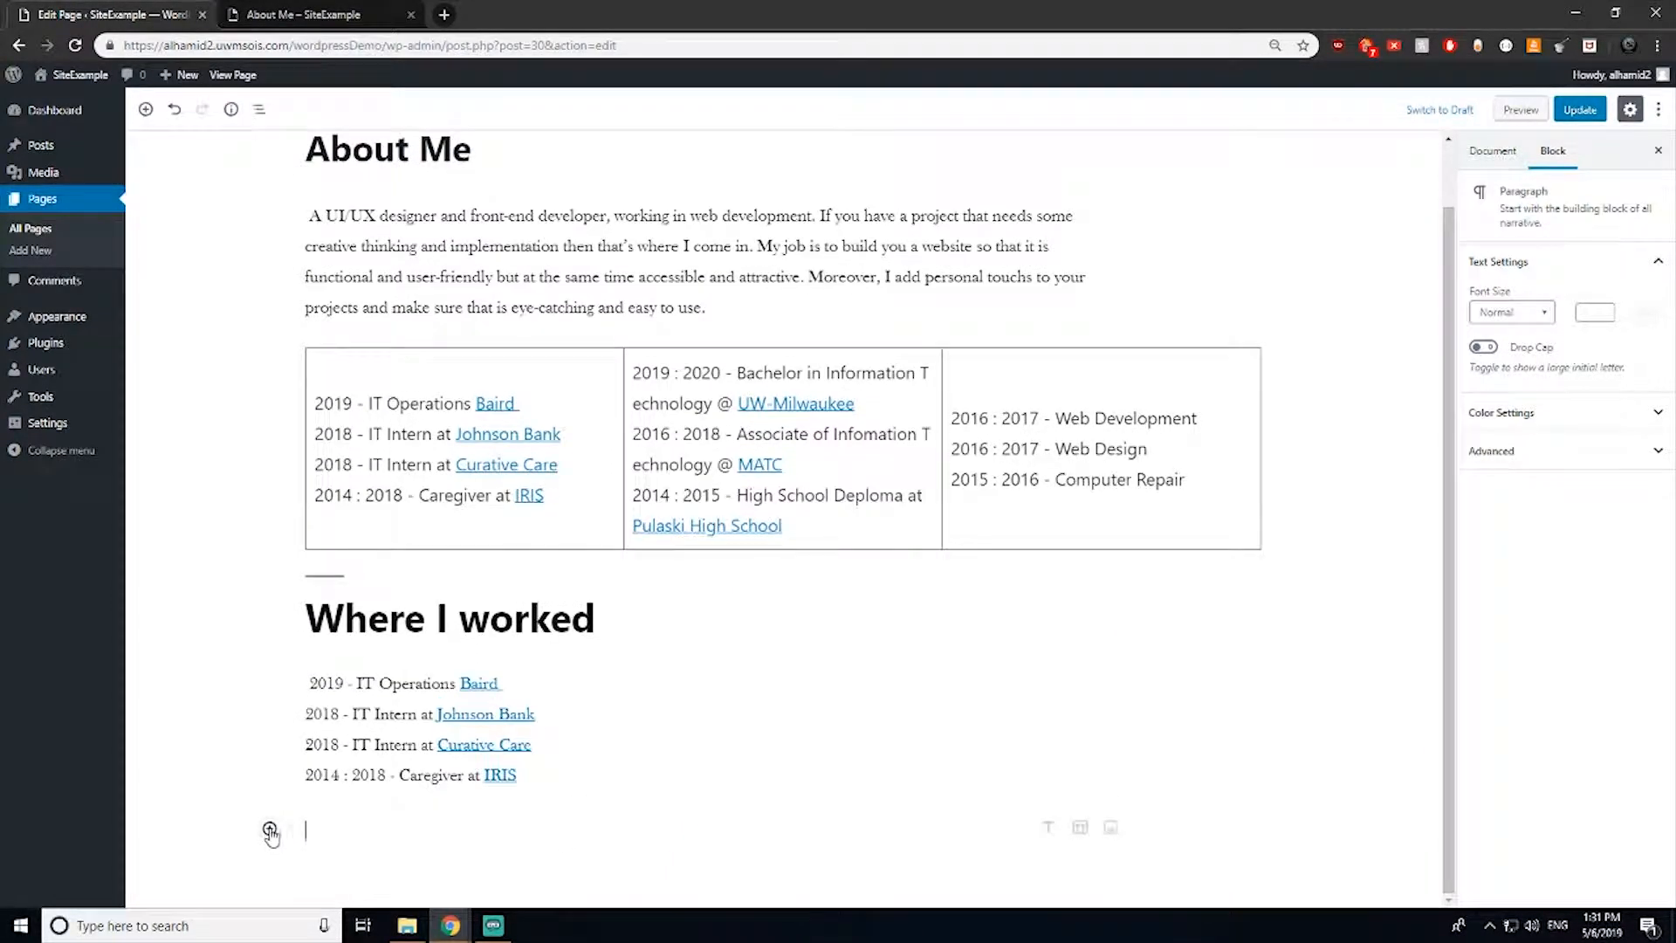
click(271, 829)
click(414, 511)
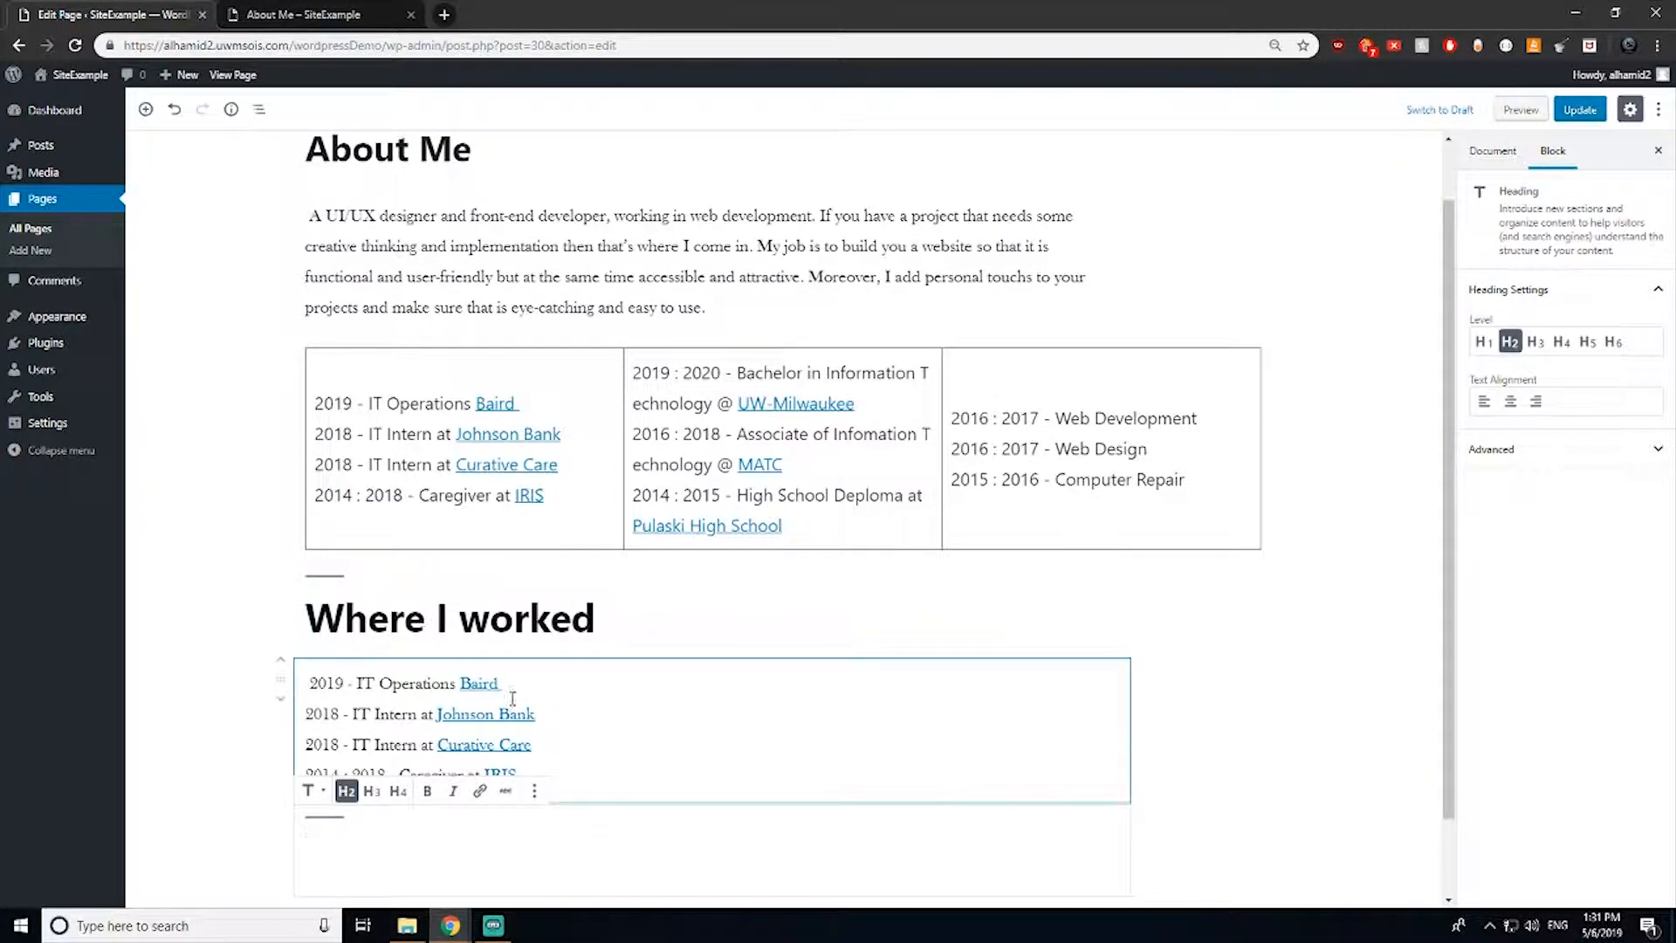
text(Where)
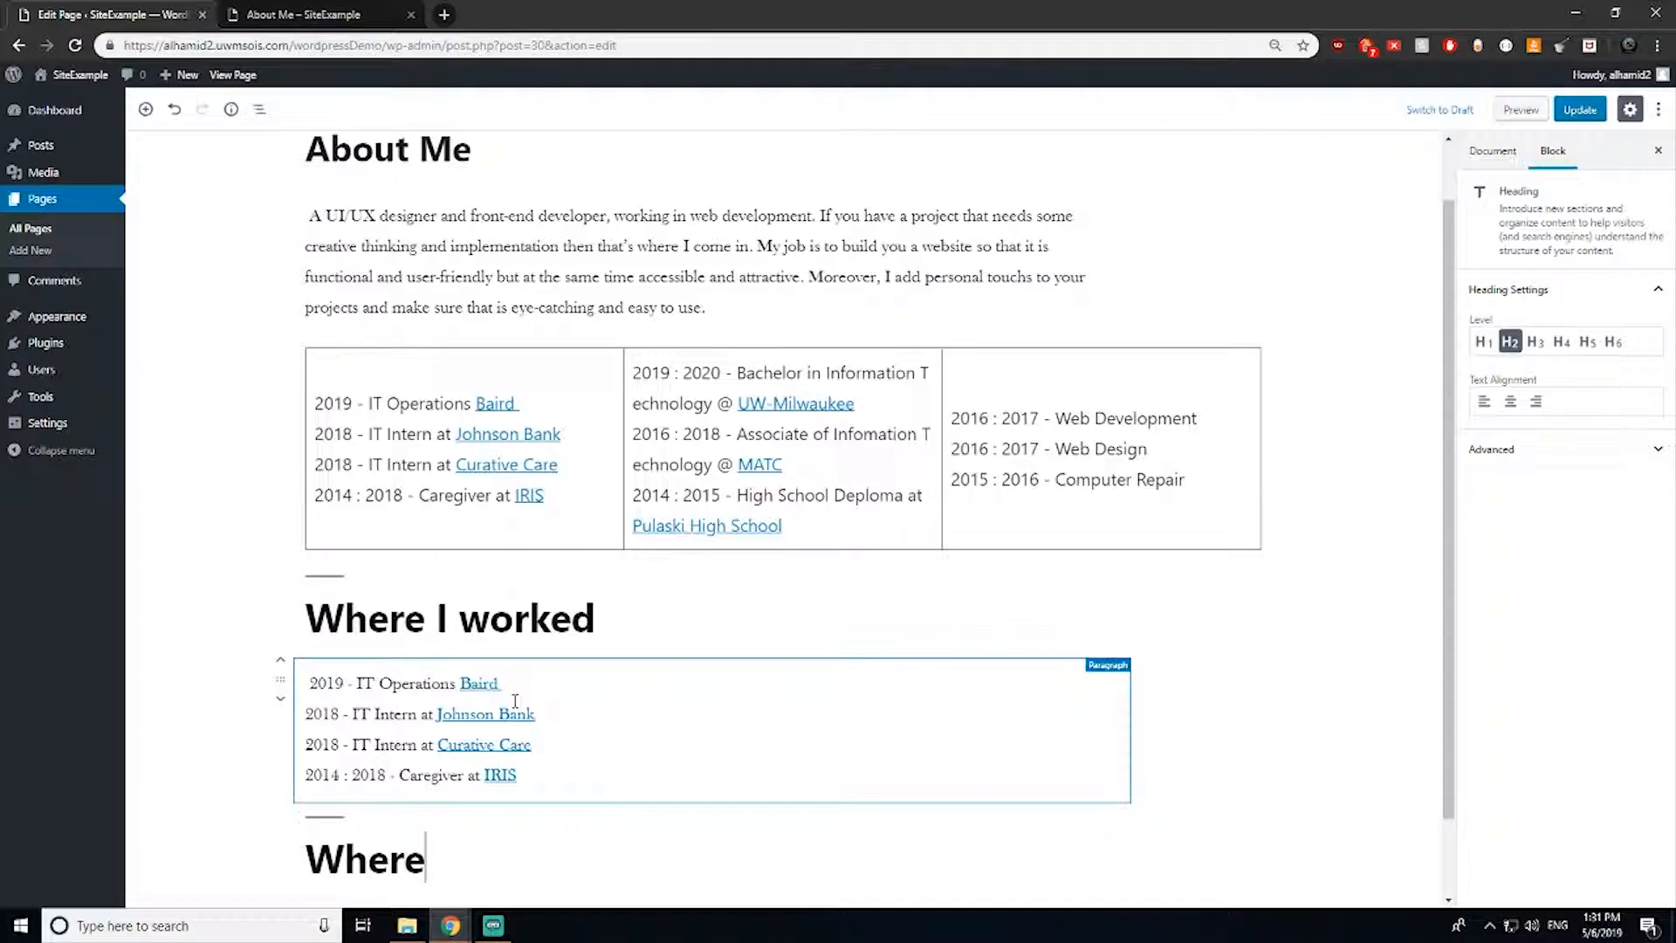
text( I studied)
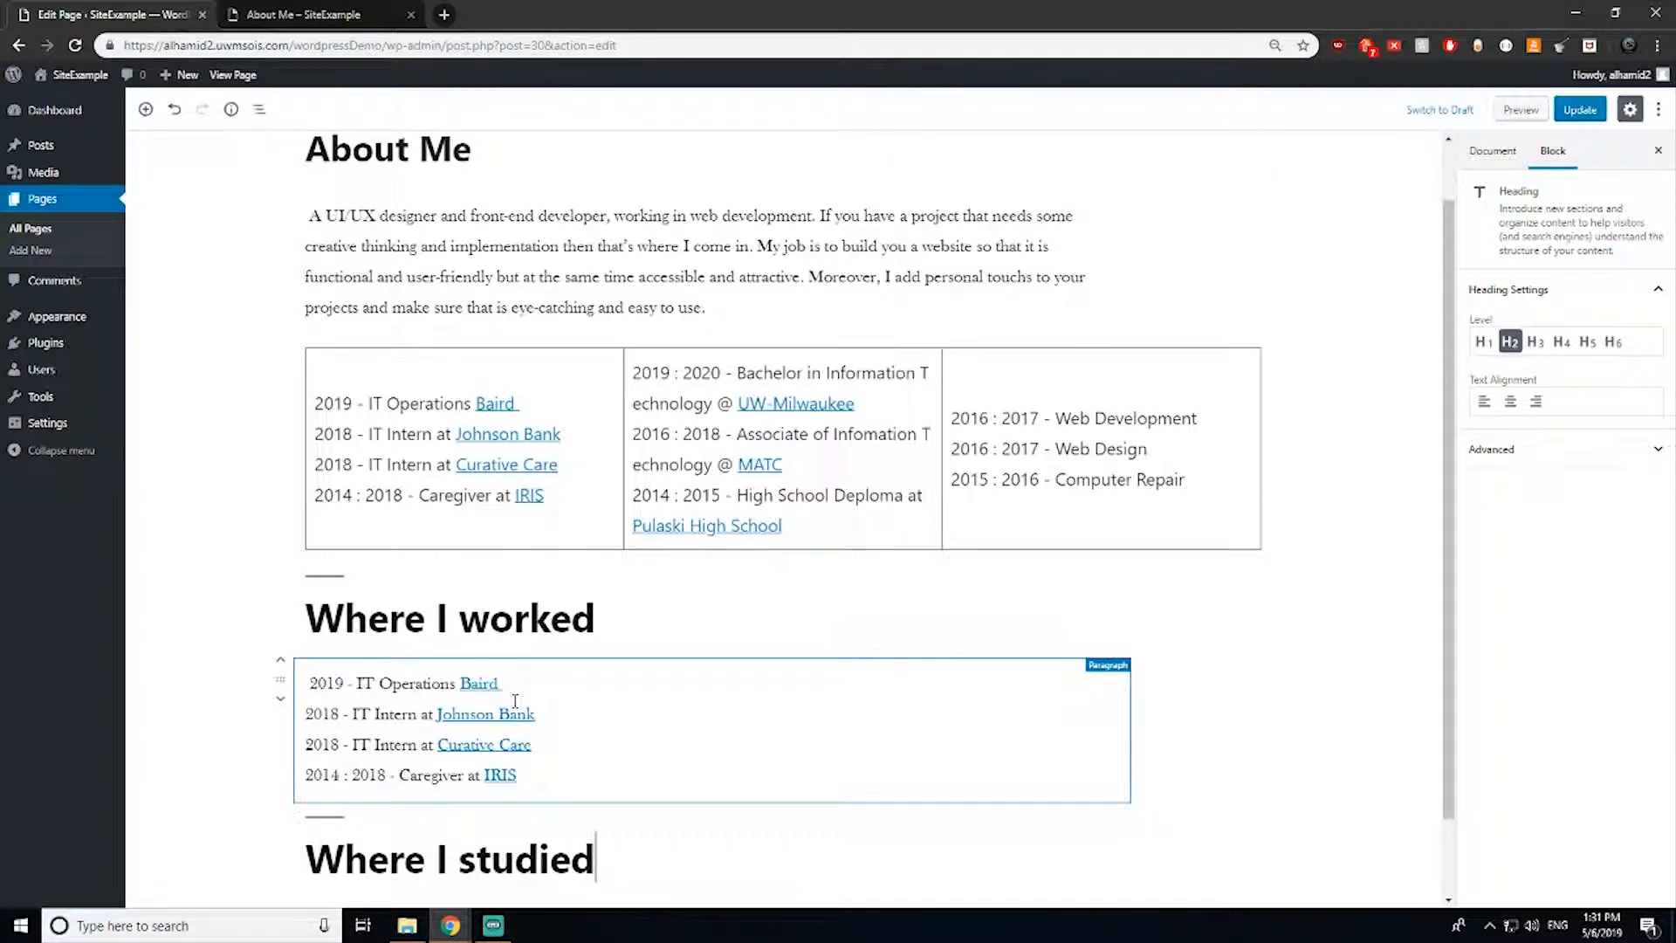
Step: Copy the education entries from the table's middle cell into a new paragraph under the "Where I studied" heading
key(Return)
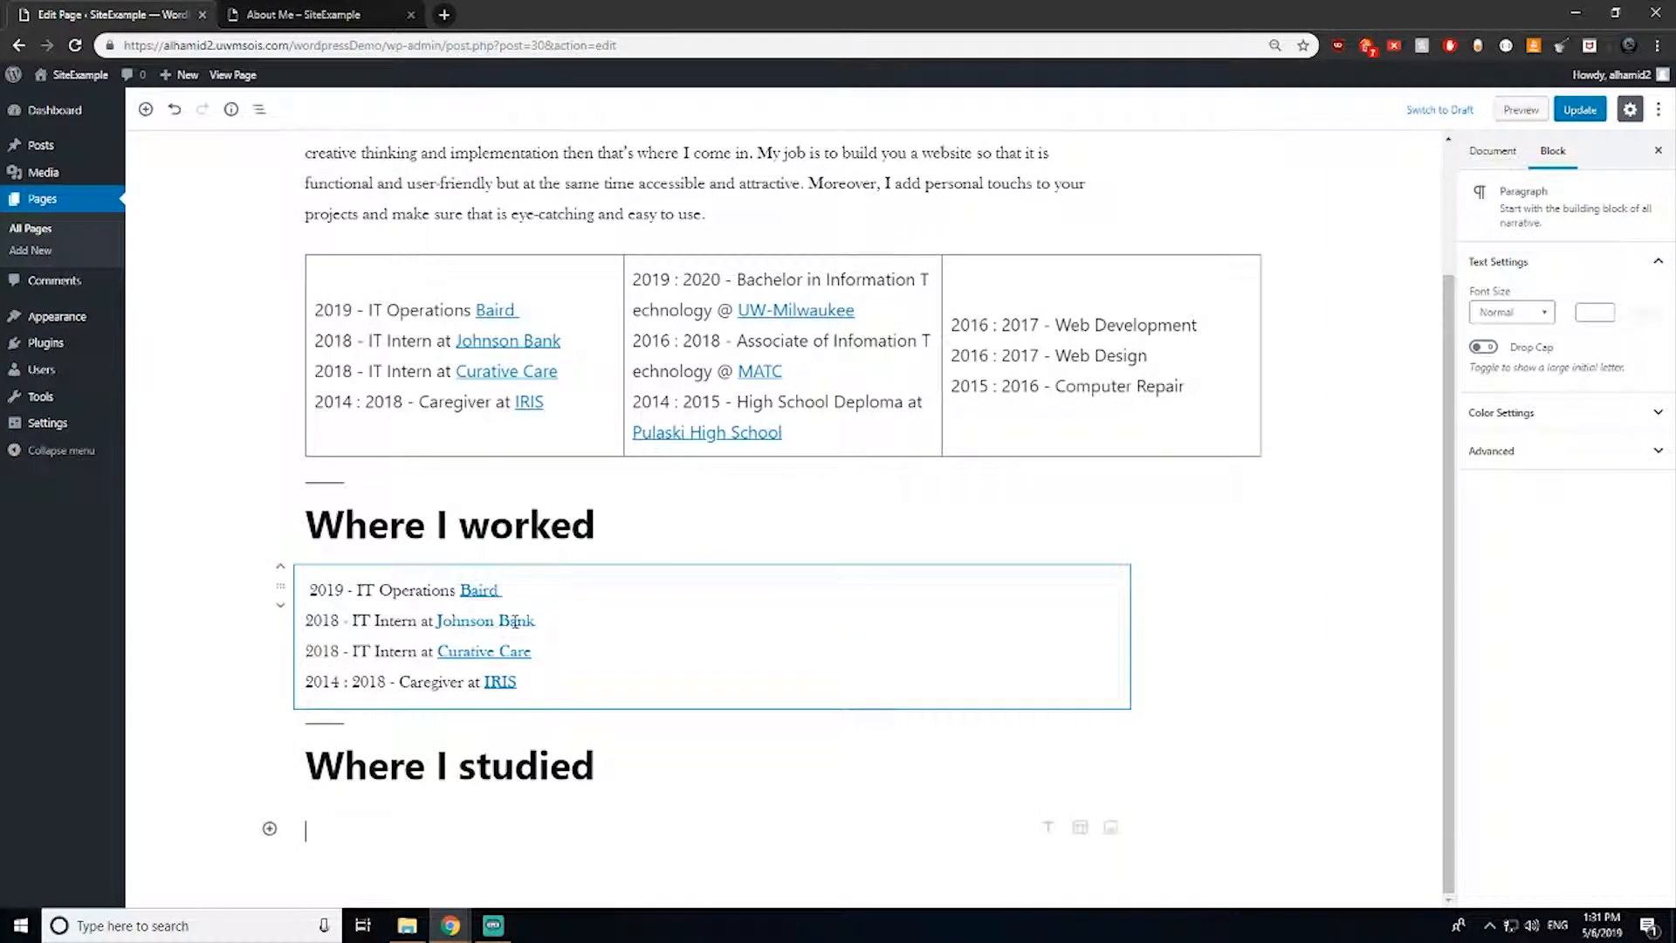
click(830, 427)
drag(830, 427, 627, 281)
key(ctrl+c)
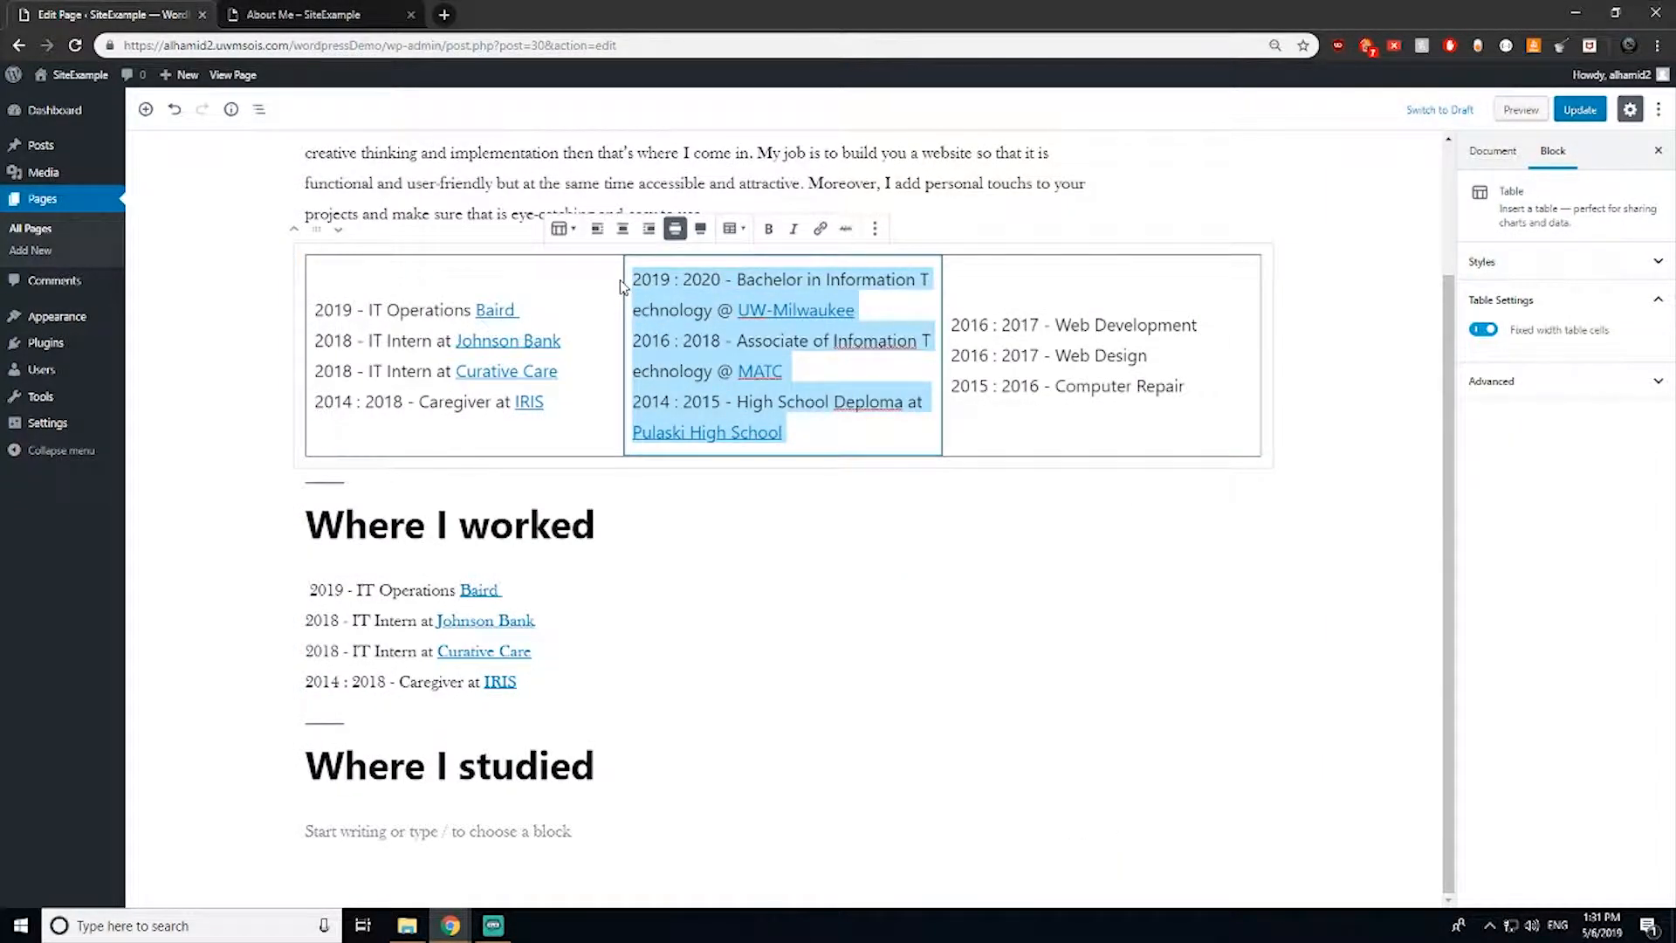
click(345, 821)
click(270, 828)
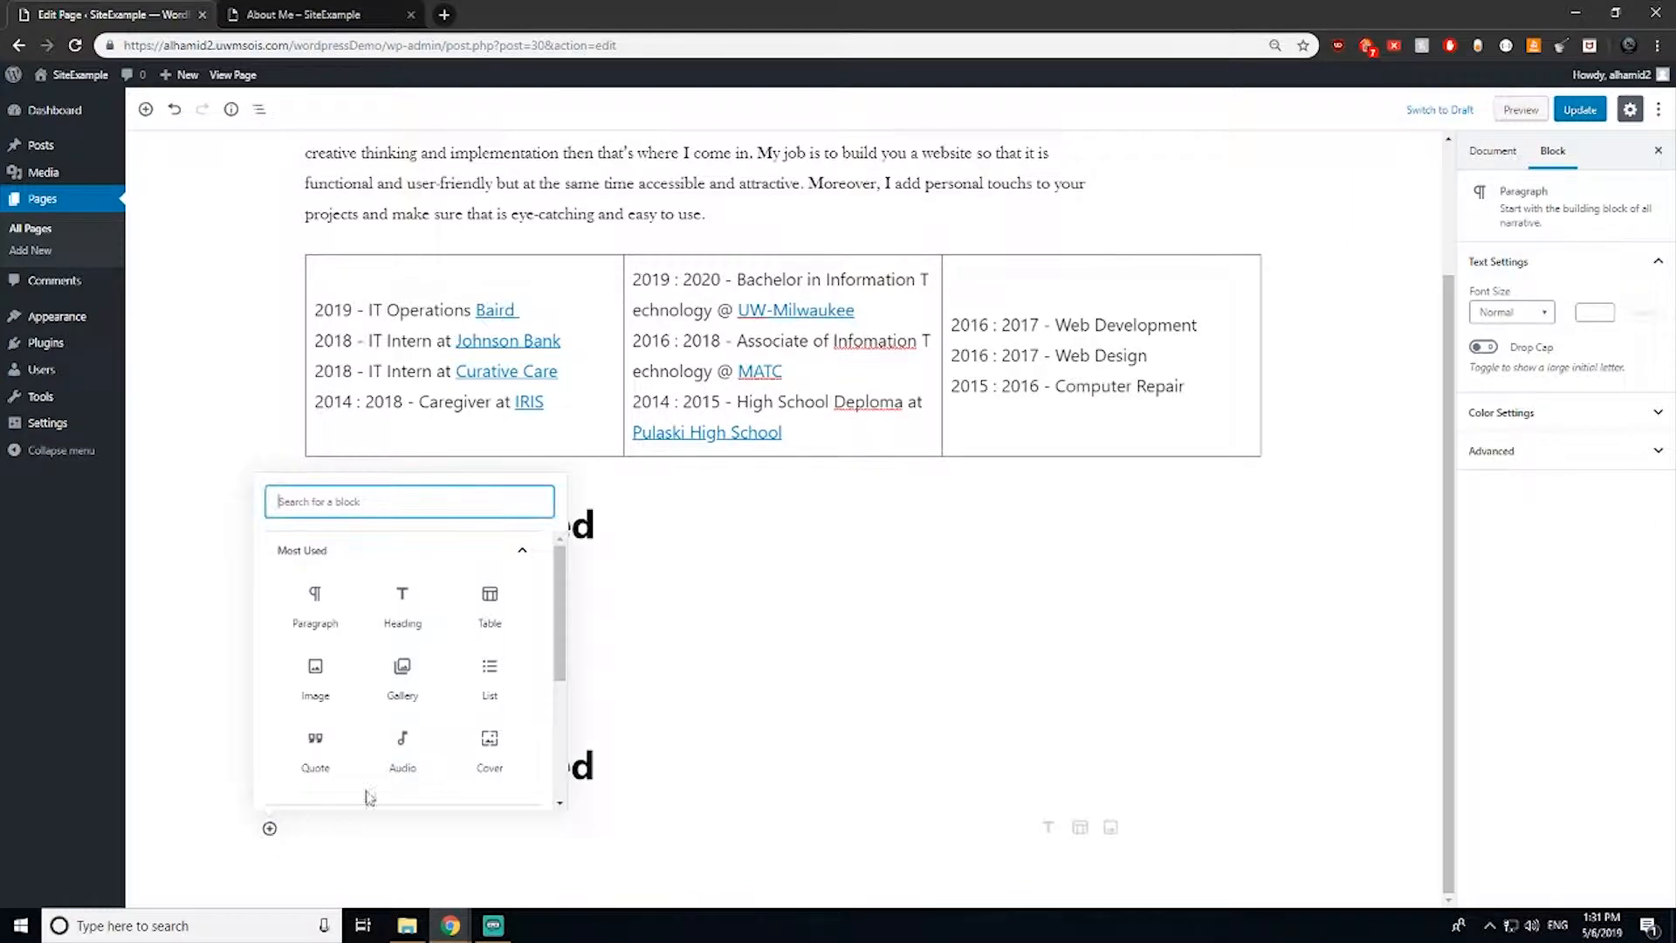
click(324, 603)
key(ctrl+v)
scroll(698, 838, down, 1)
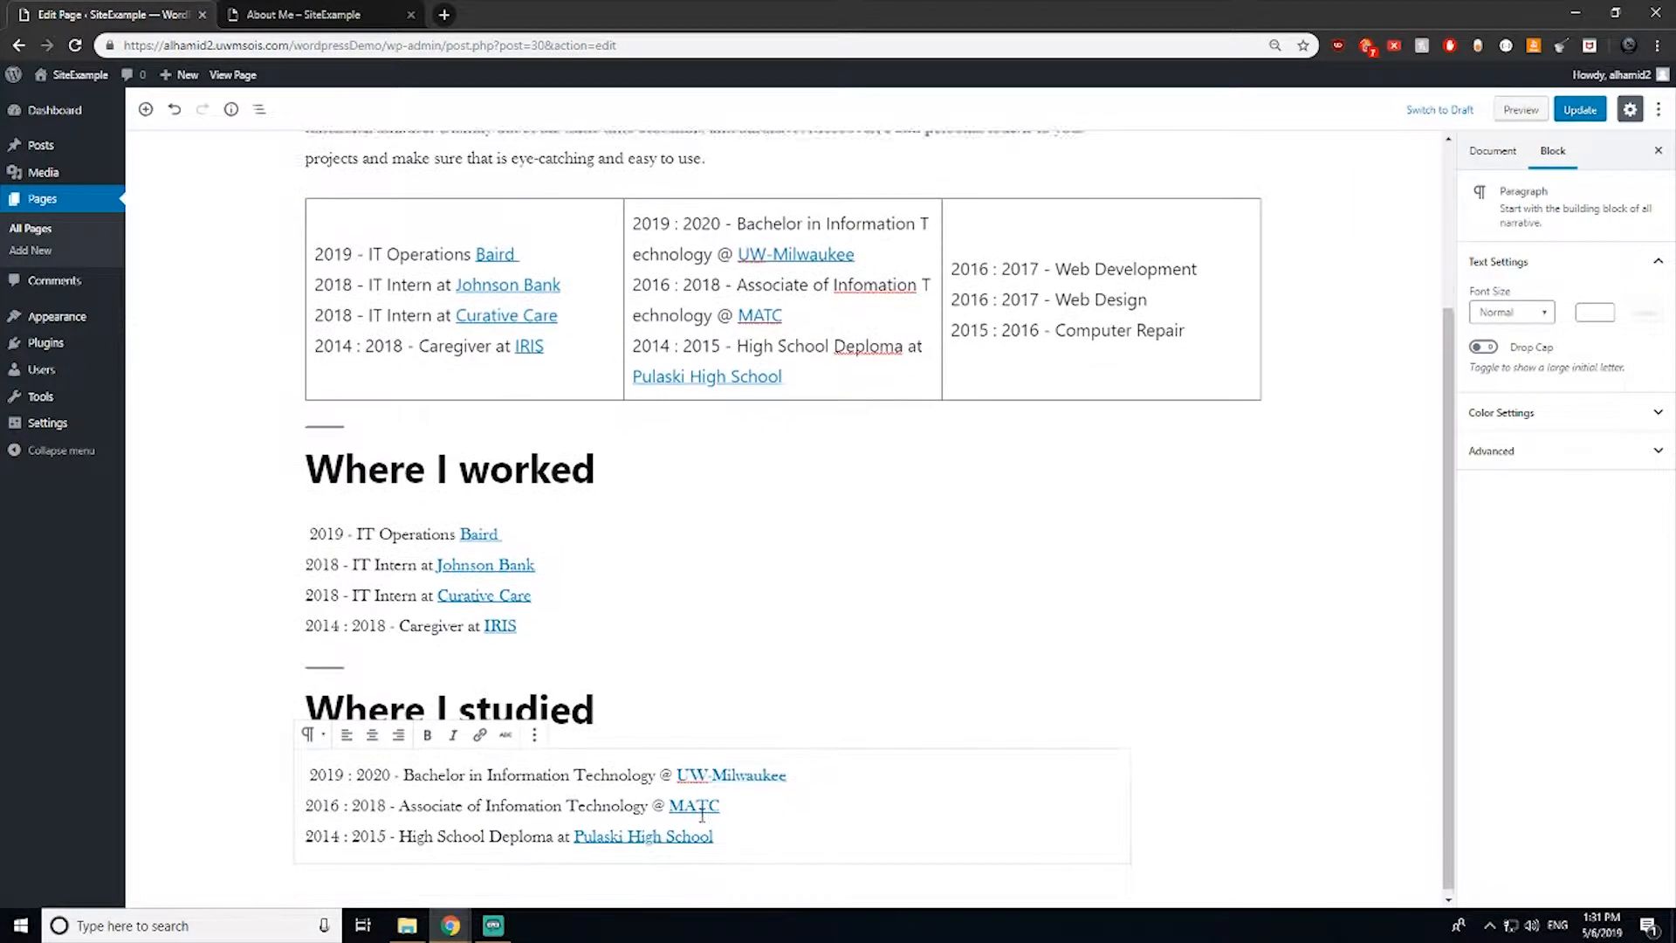
Step: Add an empty block after the education paragraph and remove the leading spaces from the education and work history paragraphs
click(791, 820)
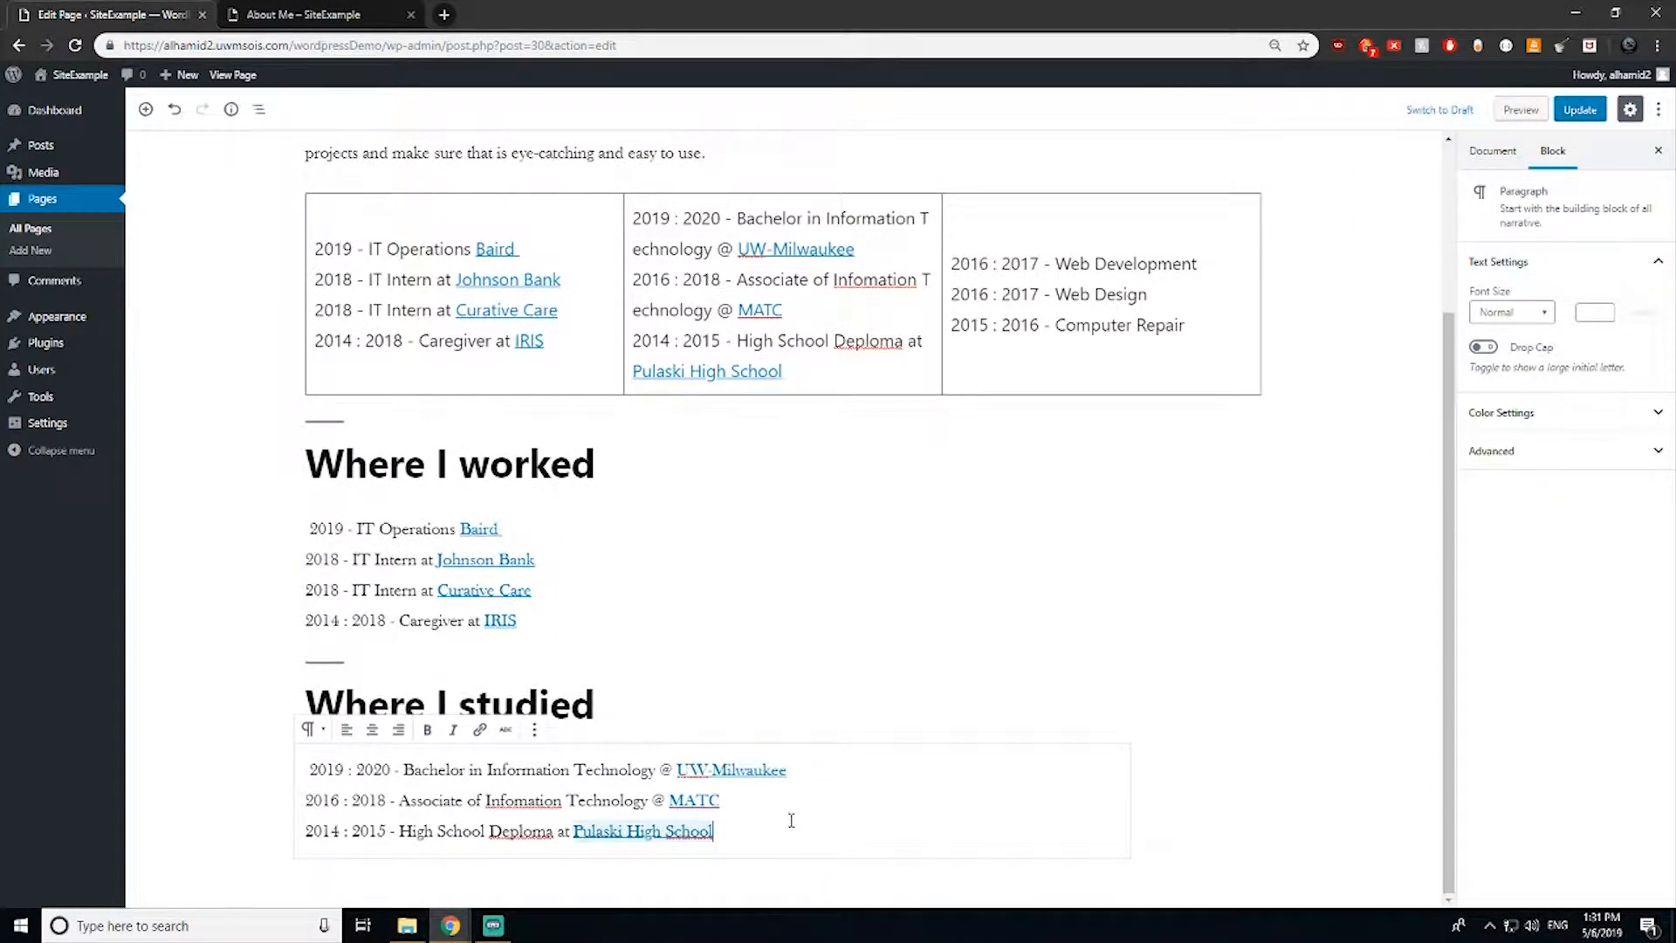
key(Return)
click(307, 772)
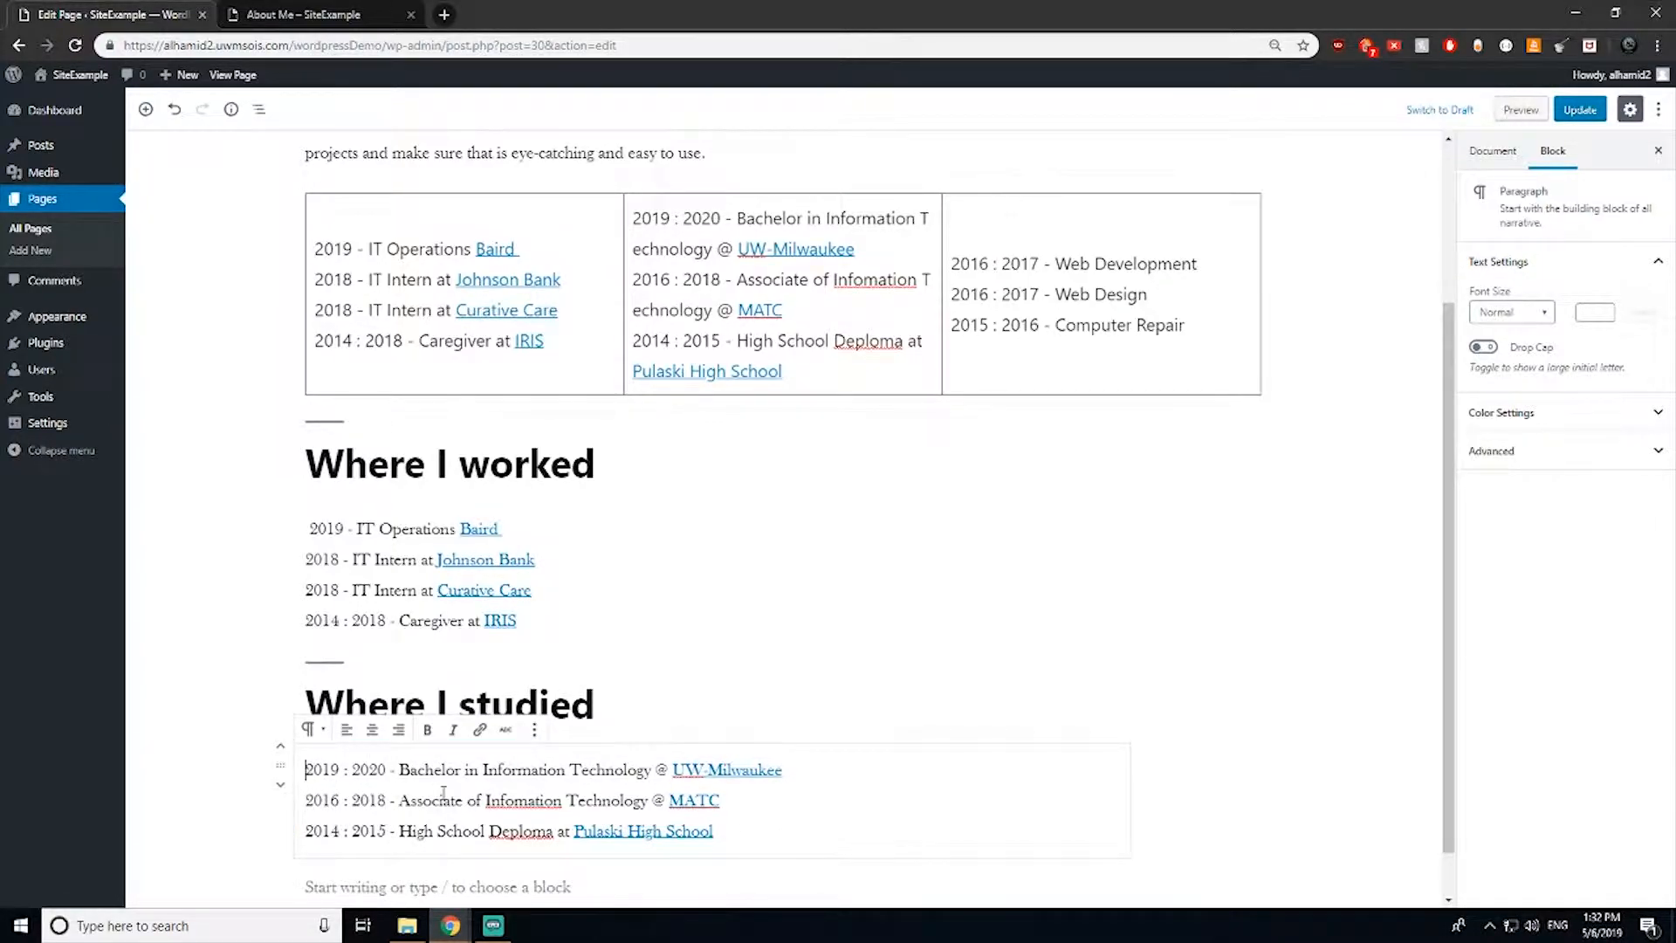
click(313, 529)
key(BackSpace)
click(748, 823)
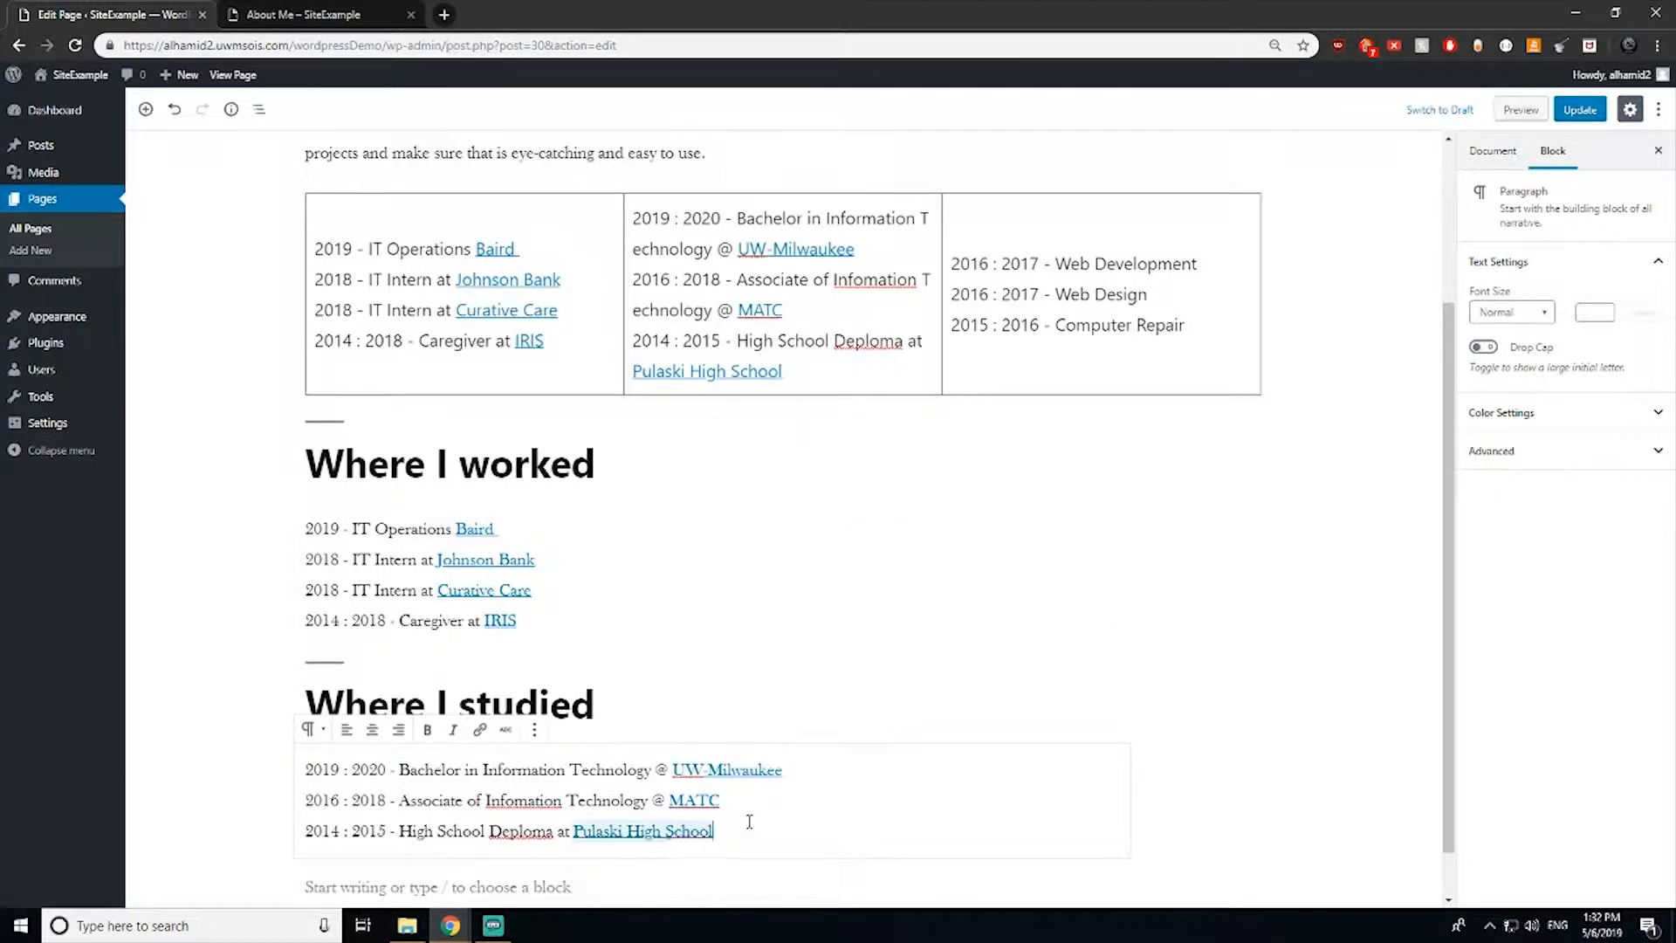
Step: Add the heading "What are my hobbies" below the education paragraph
click(518, 888)
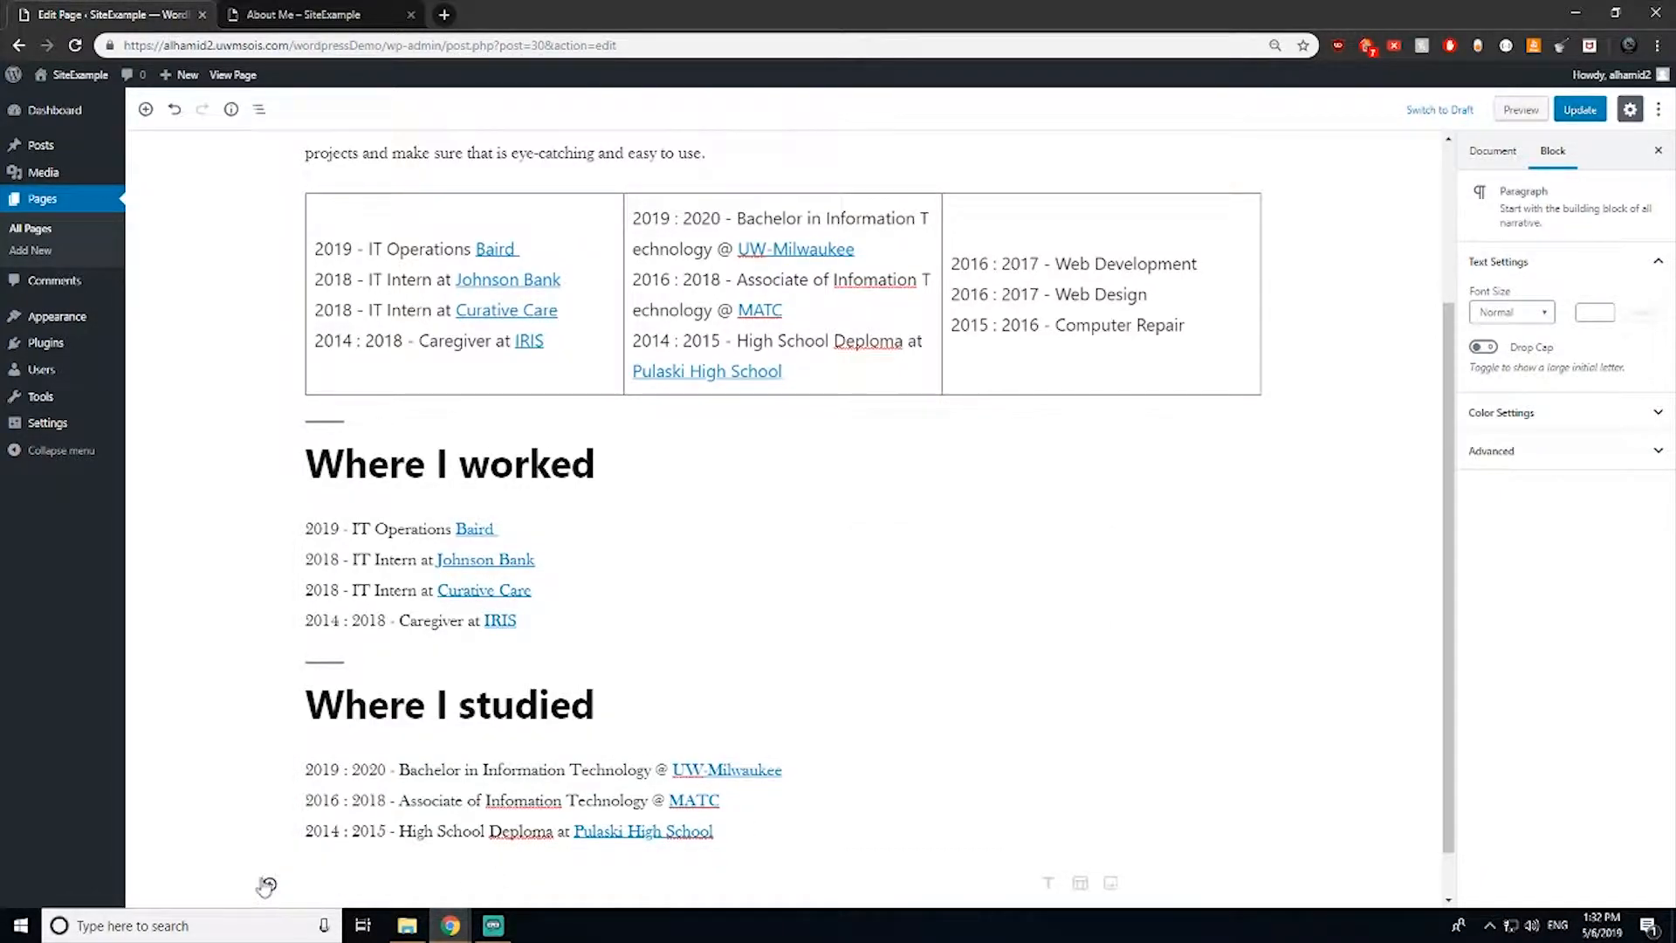
click(269, 884)
click(395, 683)
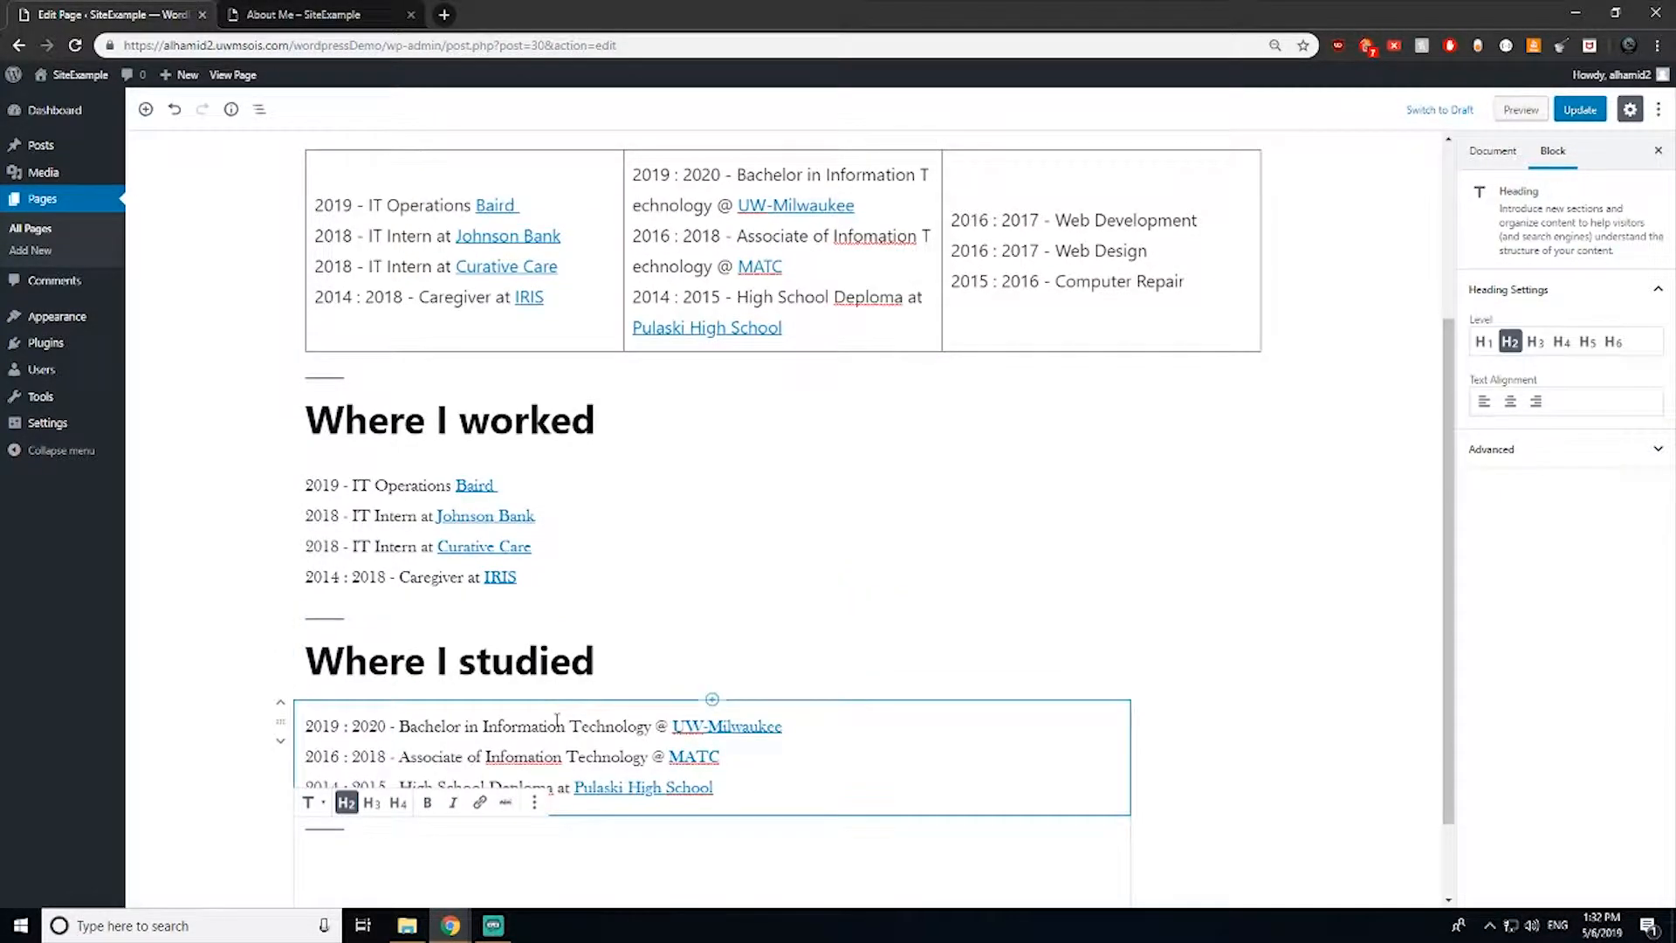
text(Wha)
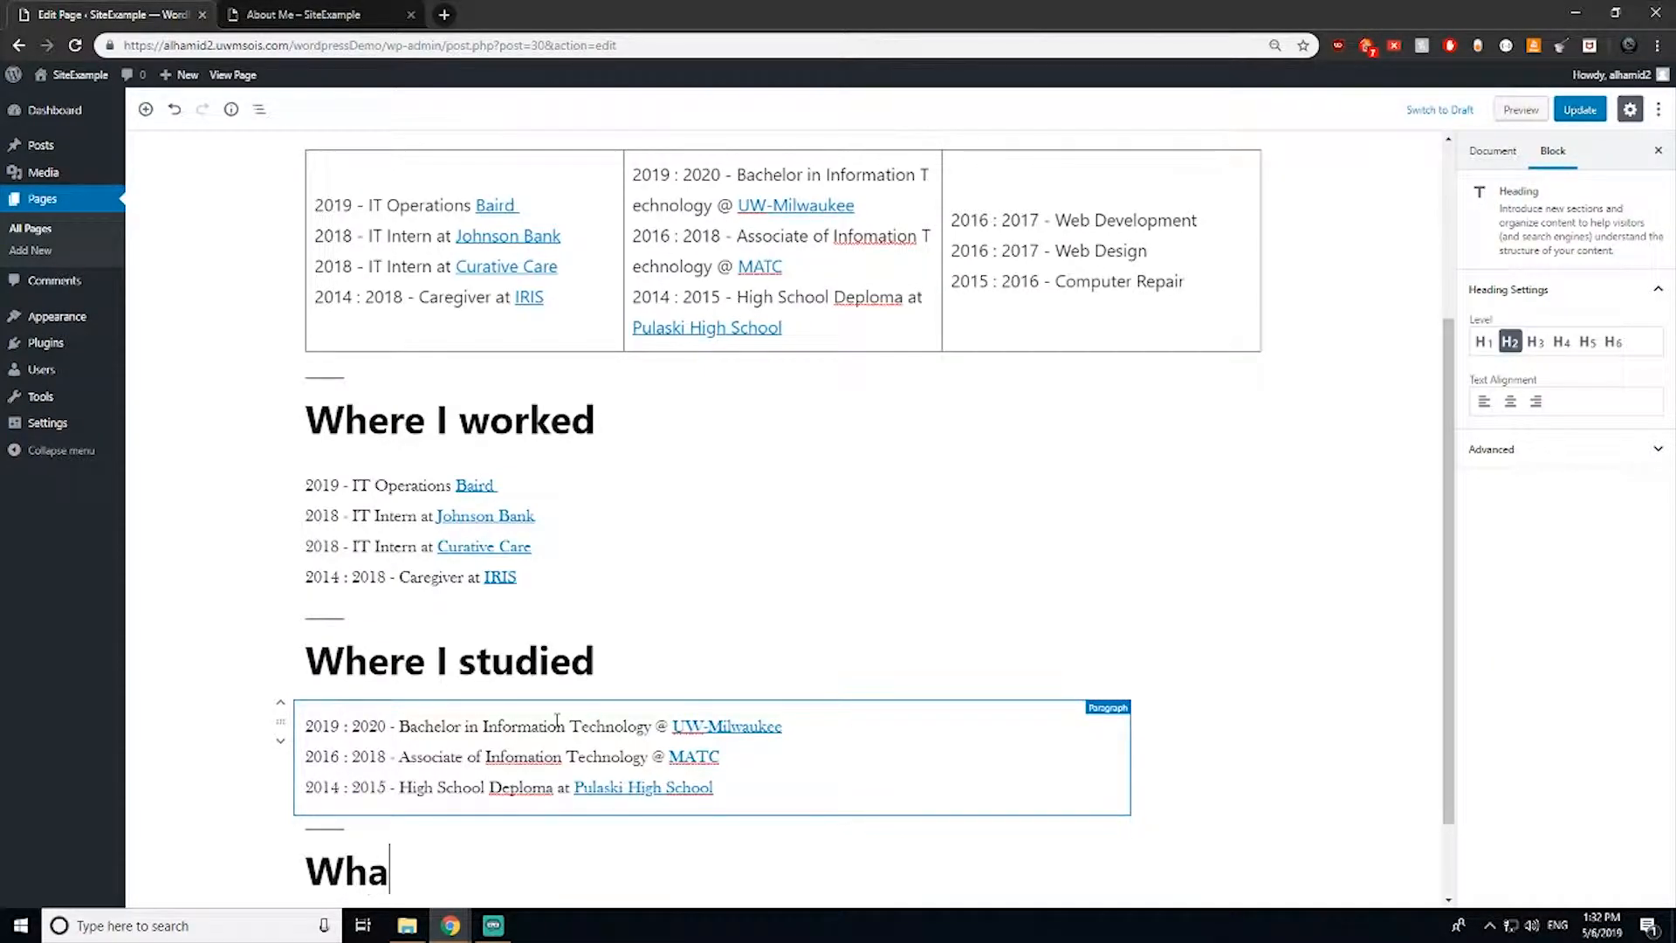
text(t are my hobbies)
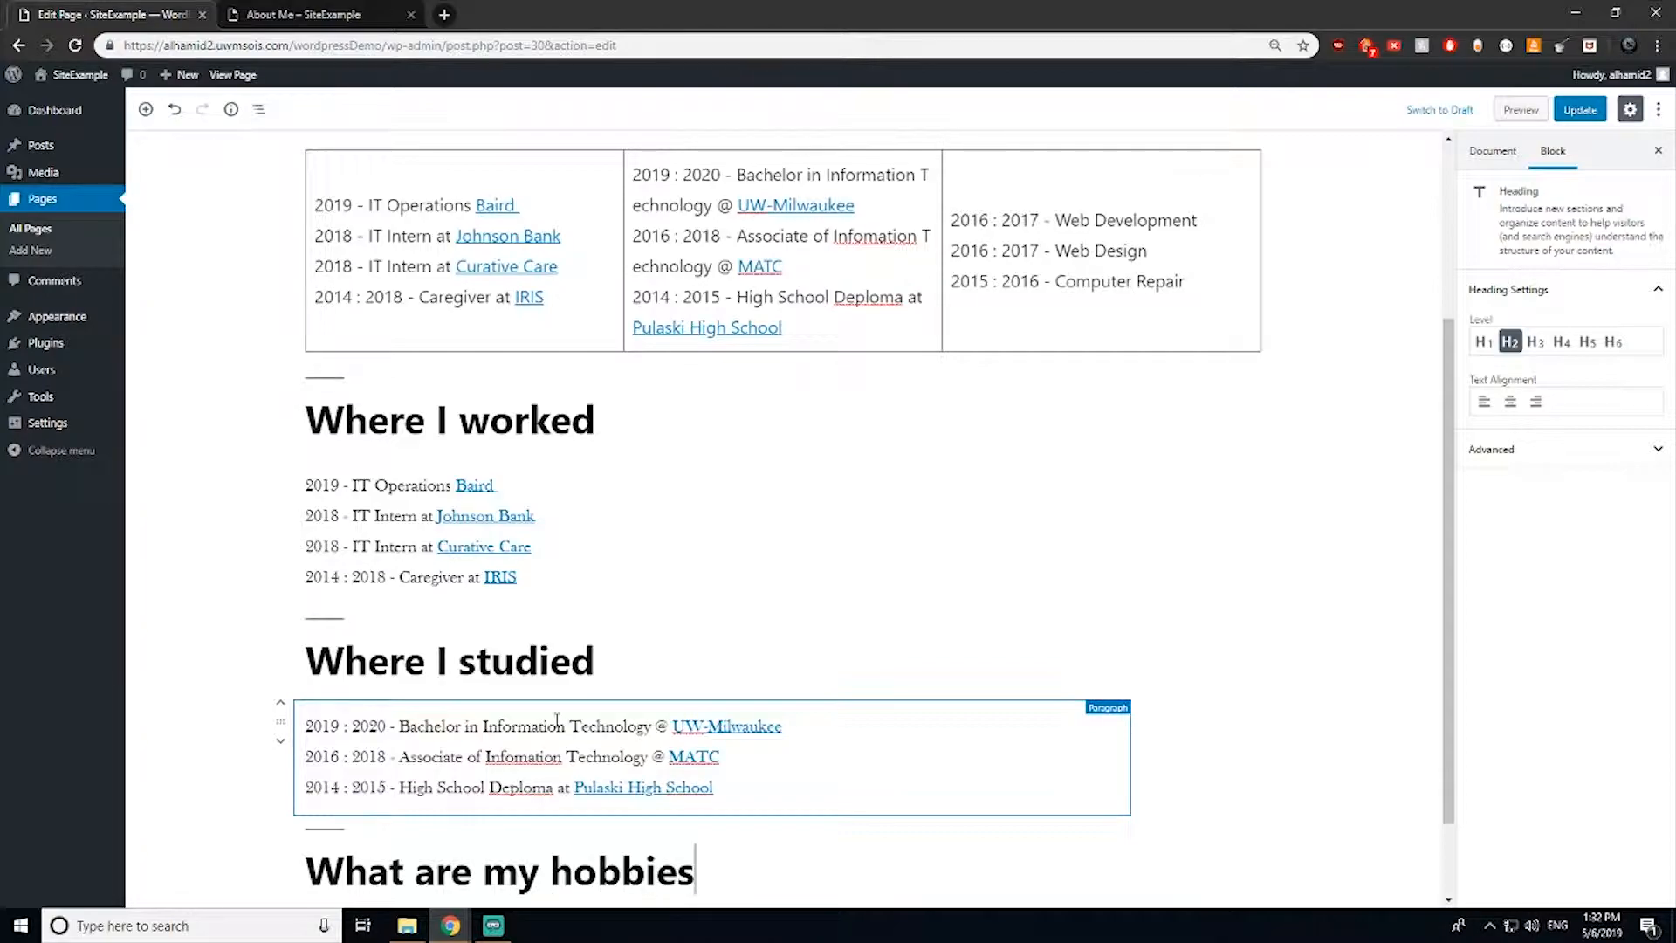
scroll(557, 724, down, 1)
Step: Copy the web development, web design and computer repair entries from the table's third cell into a paragraph under "What are my hobbies"
key(Return)
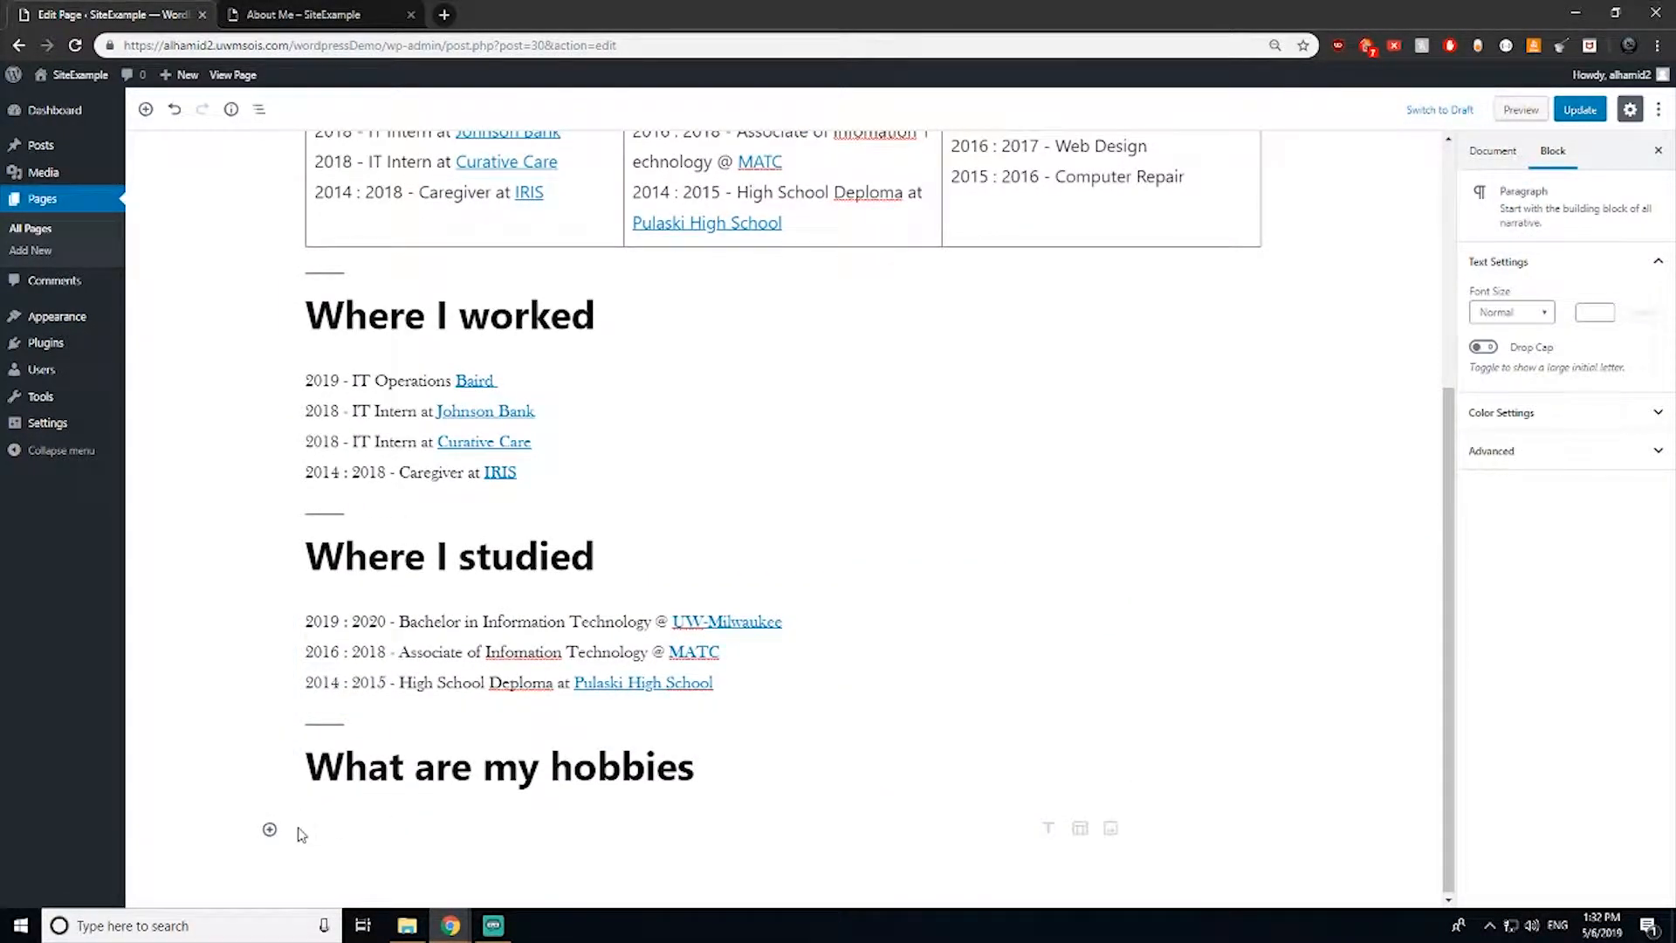
click(270, 829)
click(349, 607)
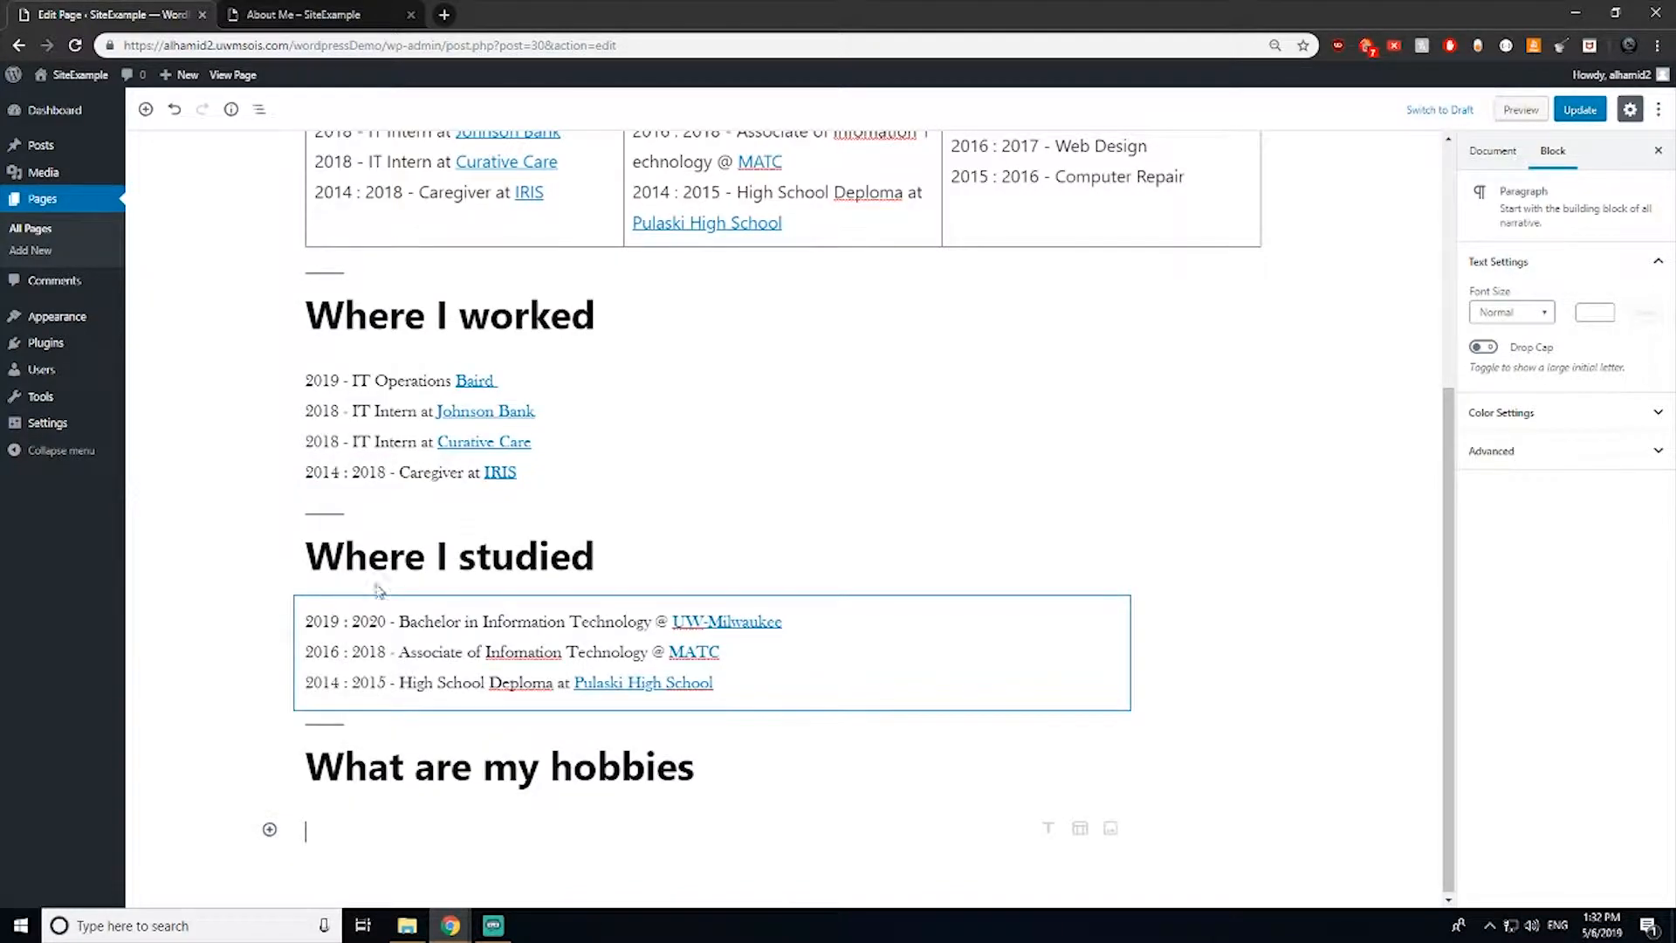
drag(1198, 178, 929, 403)
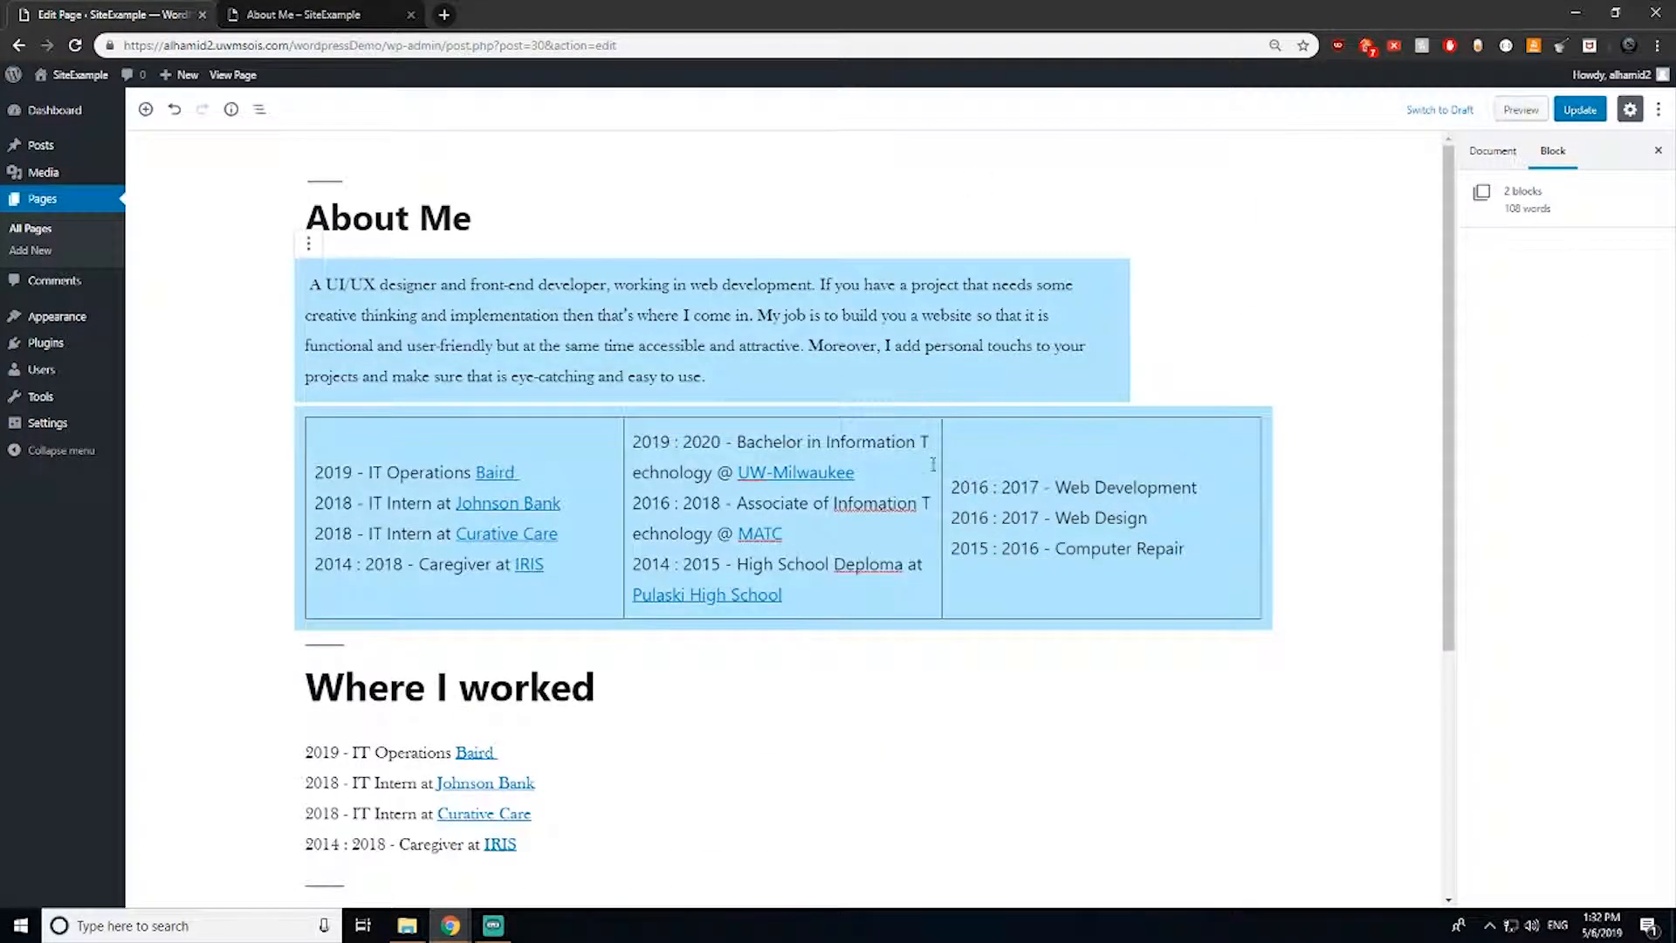
drag(954, 484, 1180, 547)
key(ctrl+c)
scroll(1180, 547, down, 4)
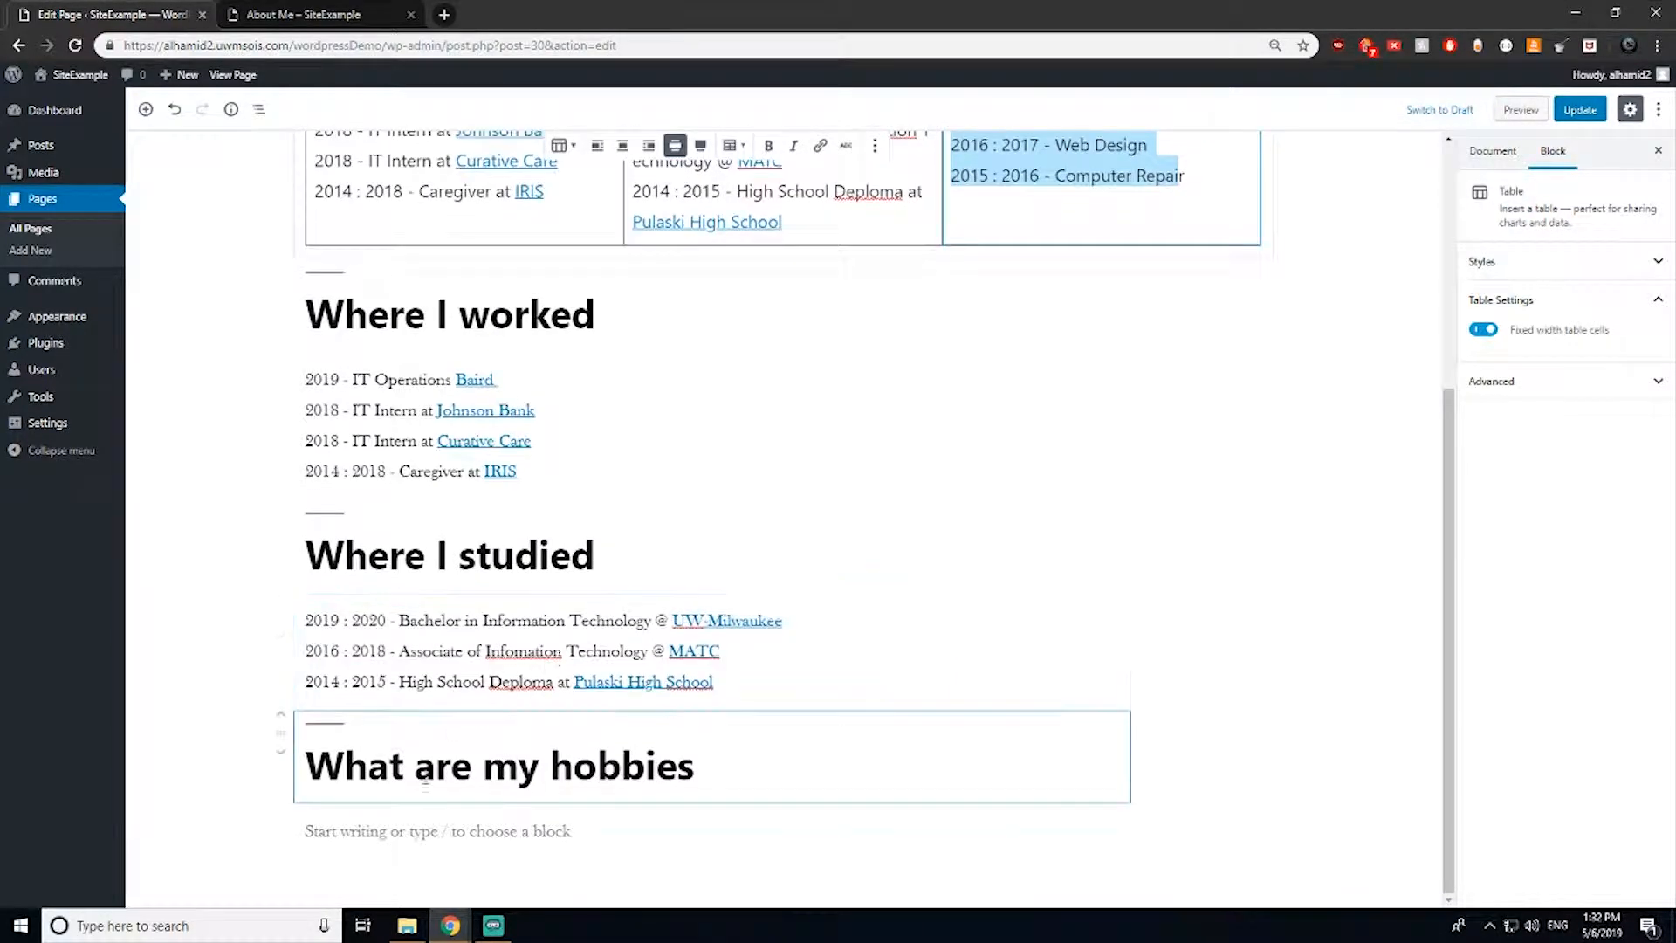
click(393, 832)
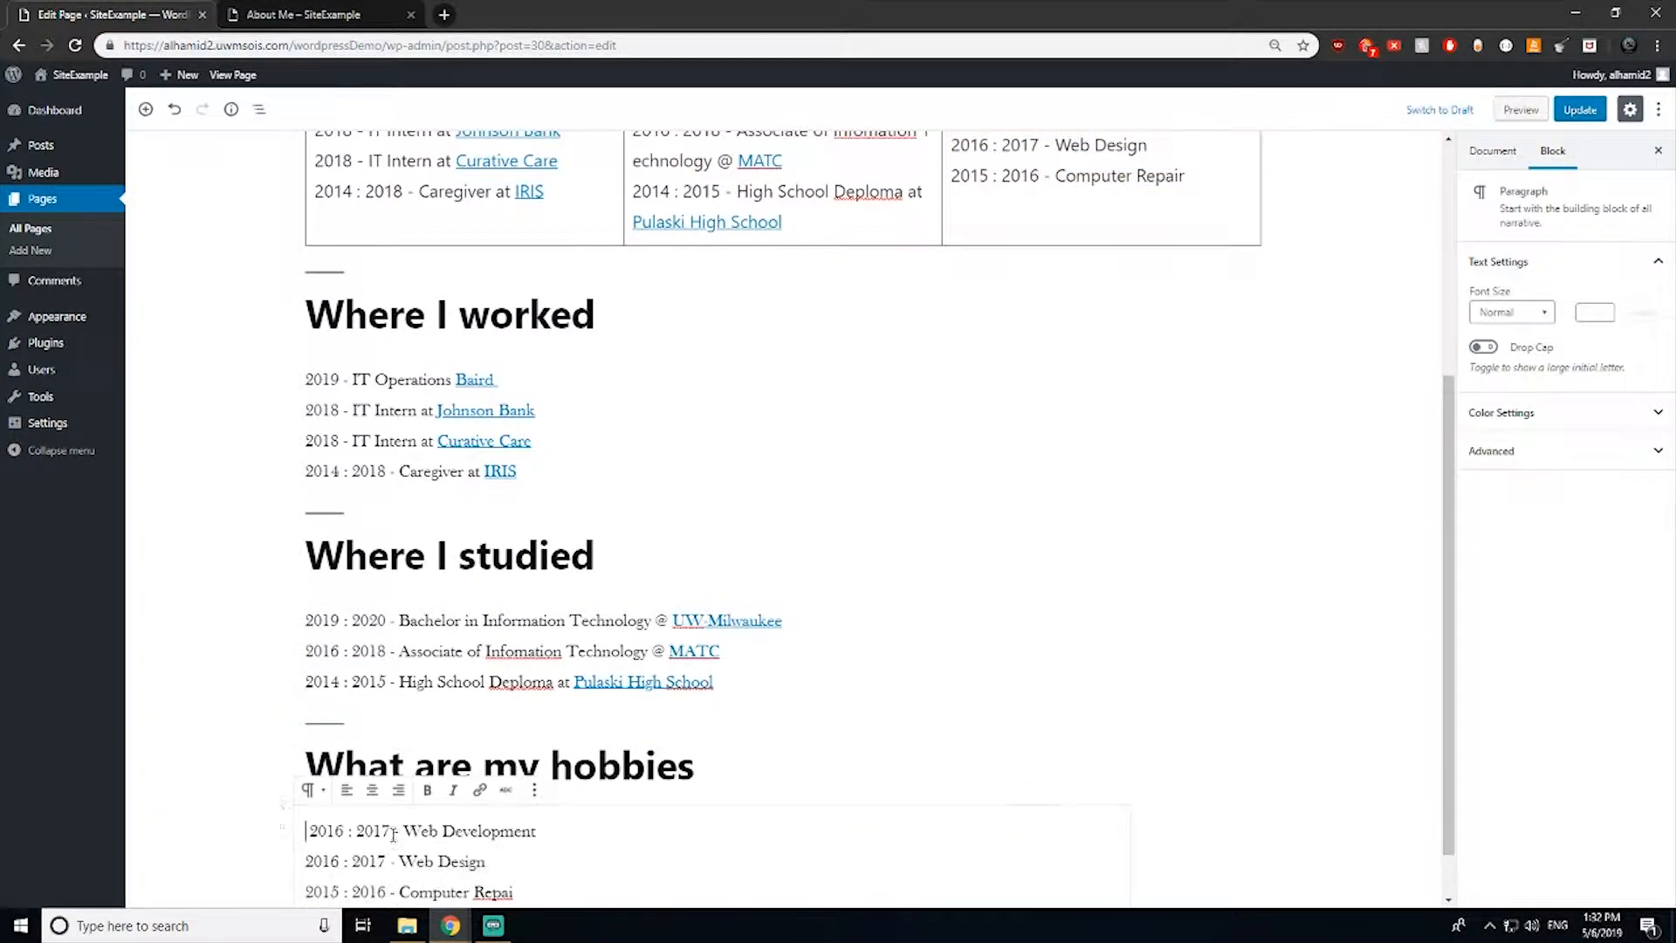
key(ctrl+v)
Step: Correct the end of the last hobby entry so it reads "Computer Repair"
text(r)
key(BackSpace)
key(BackSpace)
text(r)
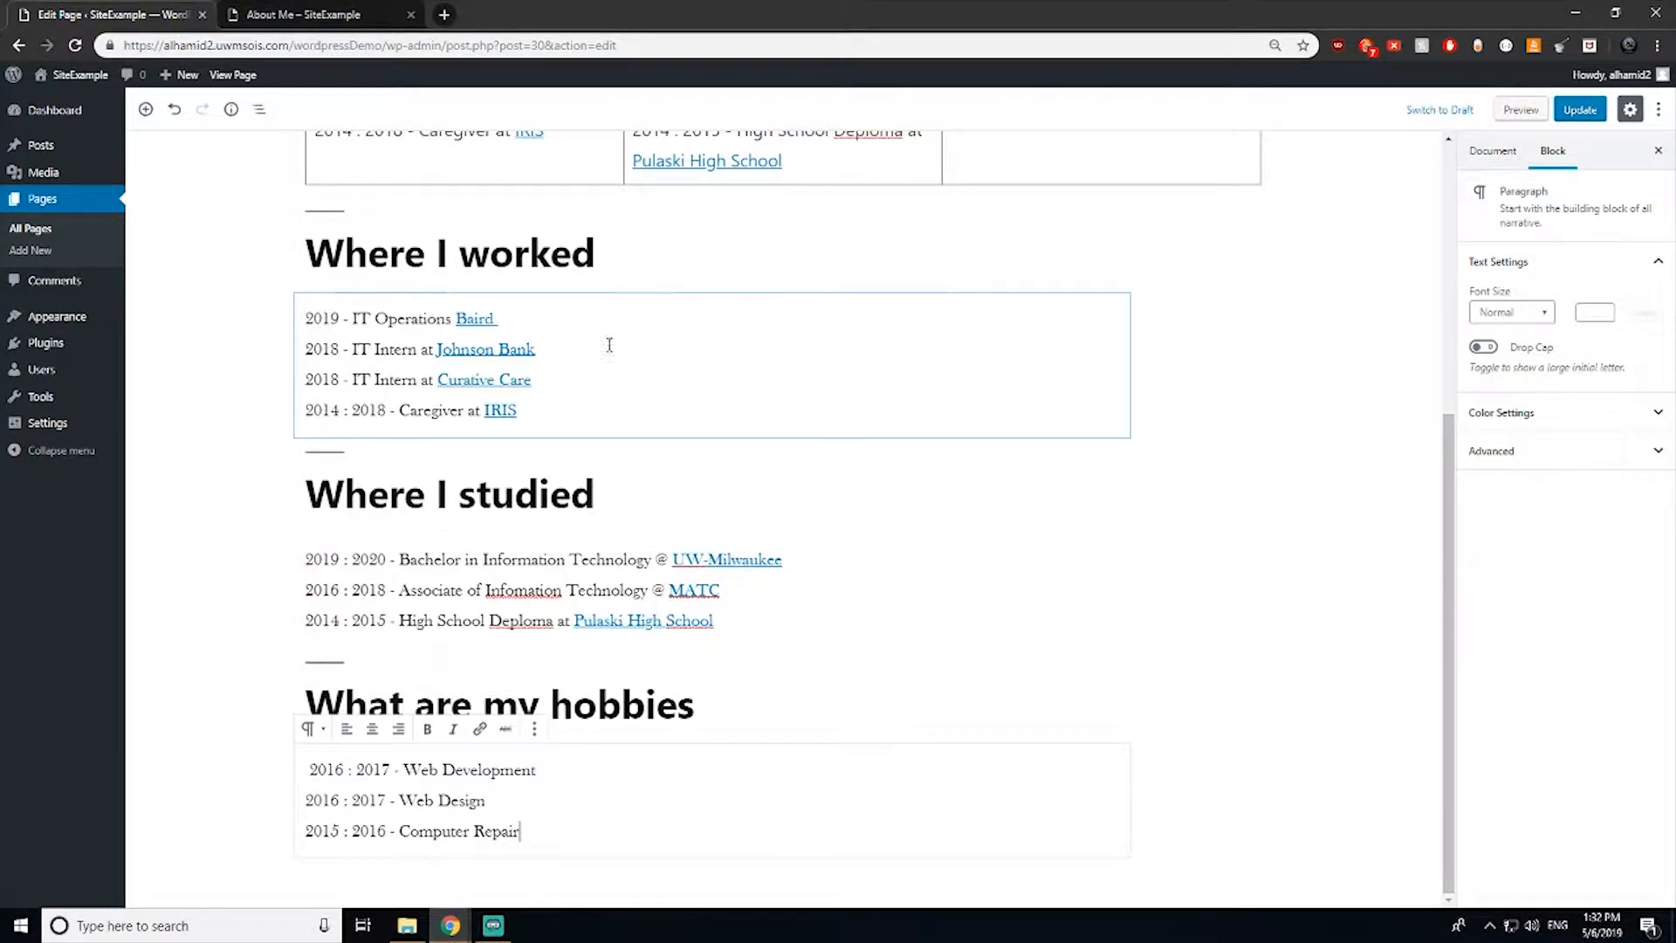
Step: Remove the original three-column table block from the About Me page
scroll(636, 328, up, 5)
click(1275, 534)
click(1253, 456)
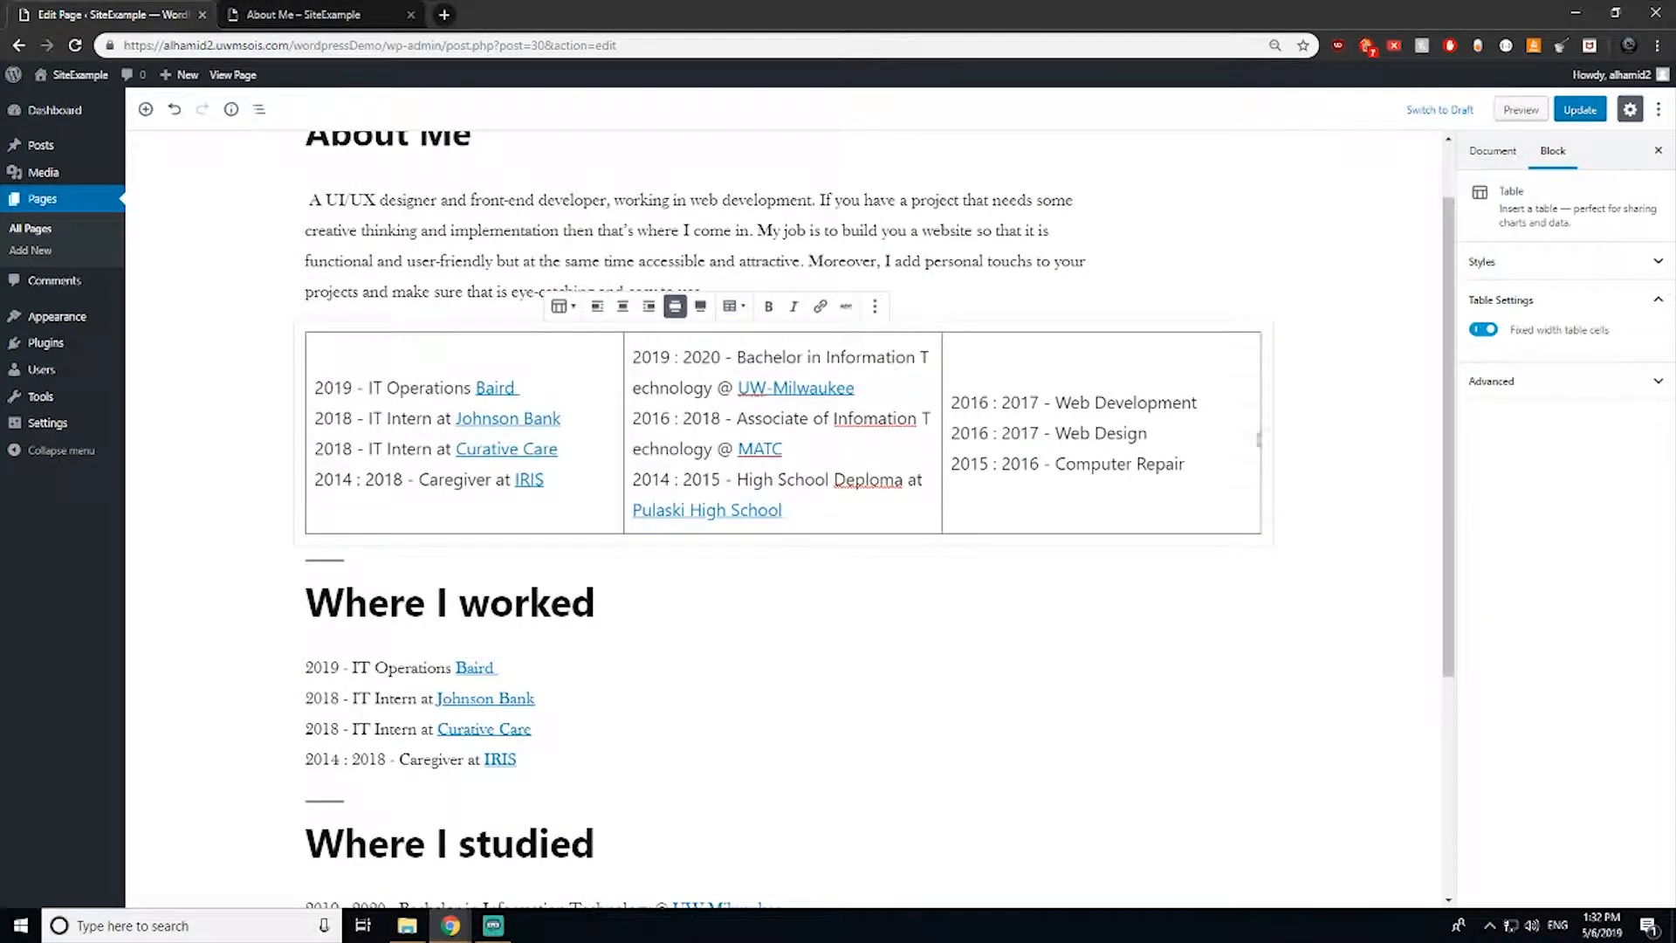
click(874, 306)
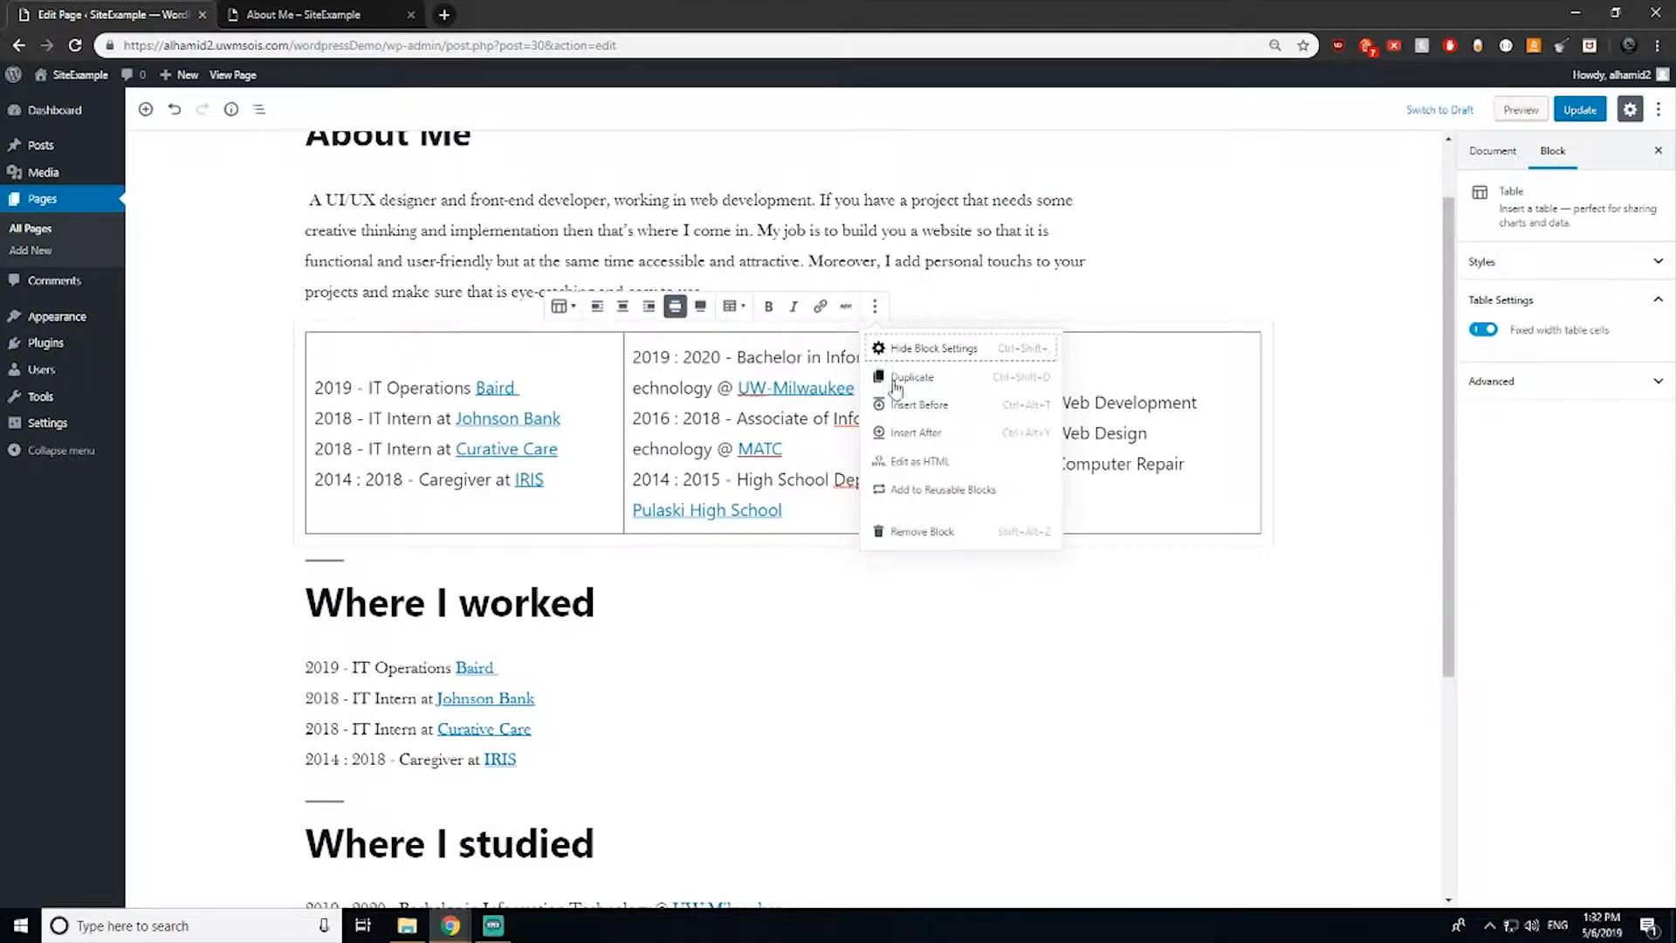
click(932, 534)
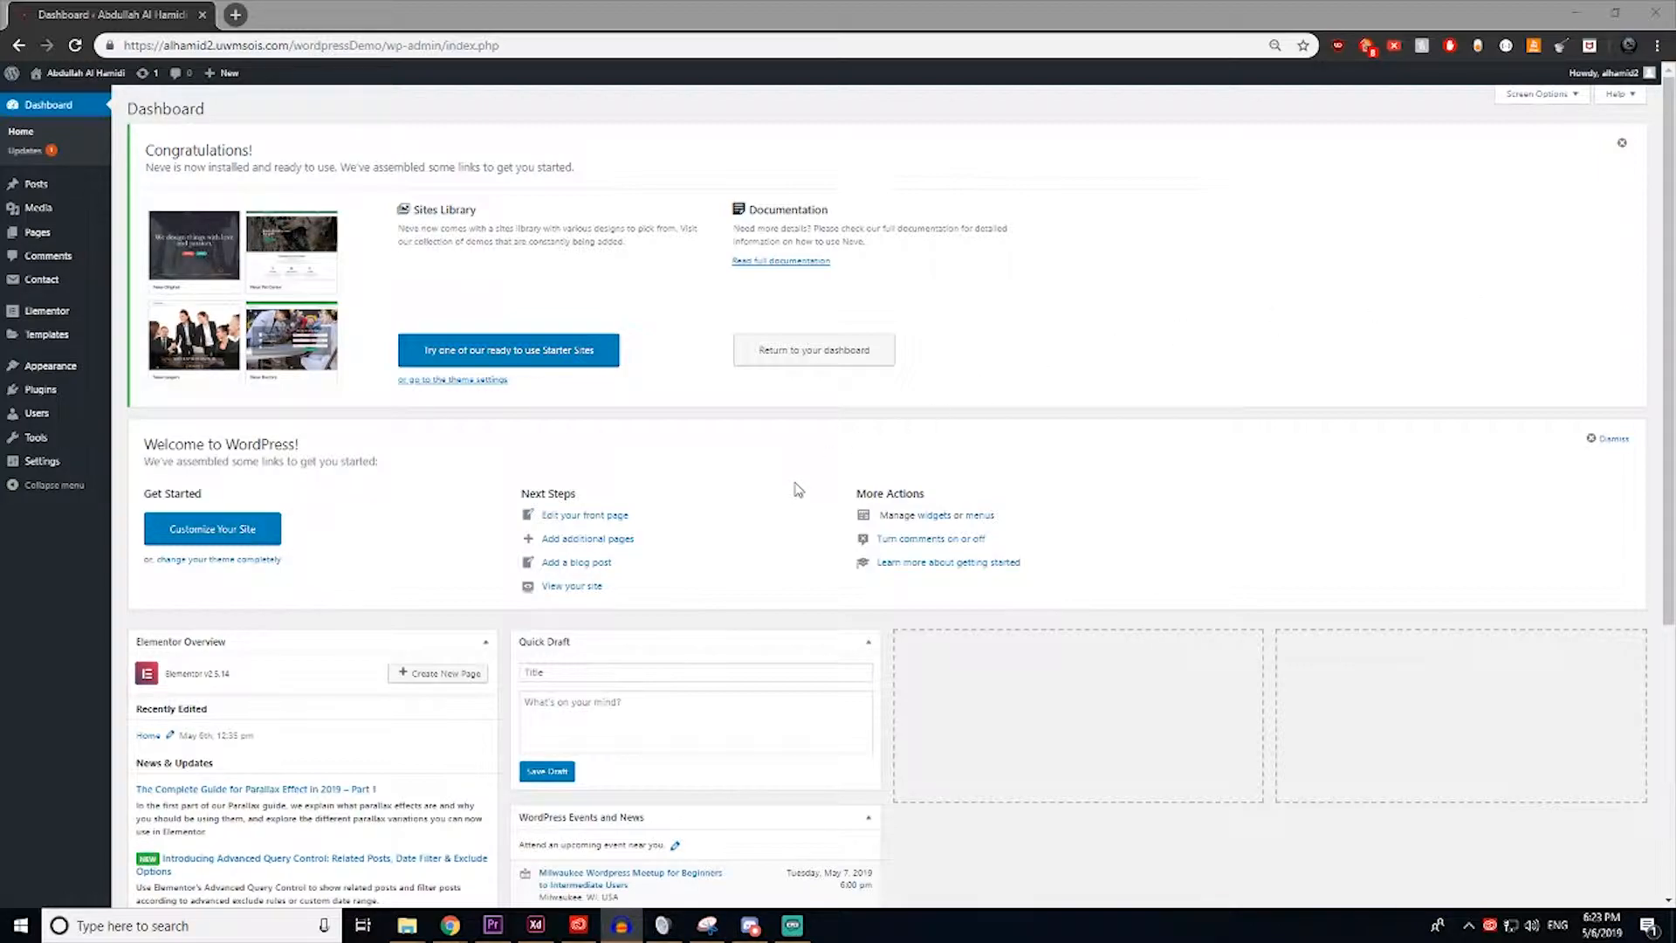
Step: Open the page for adding new plugins and look through its popular and featured listings
click(603, 424)
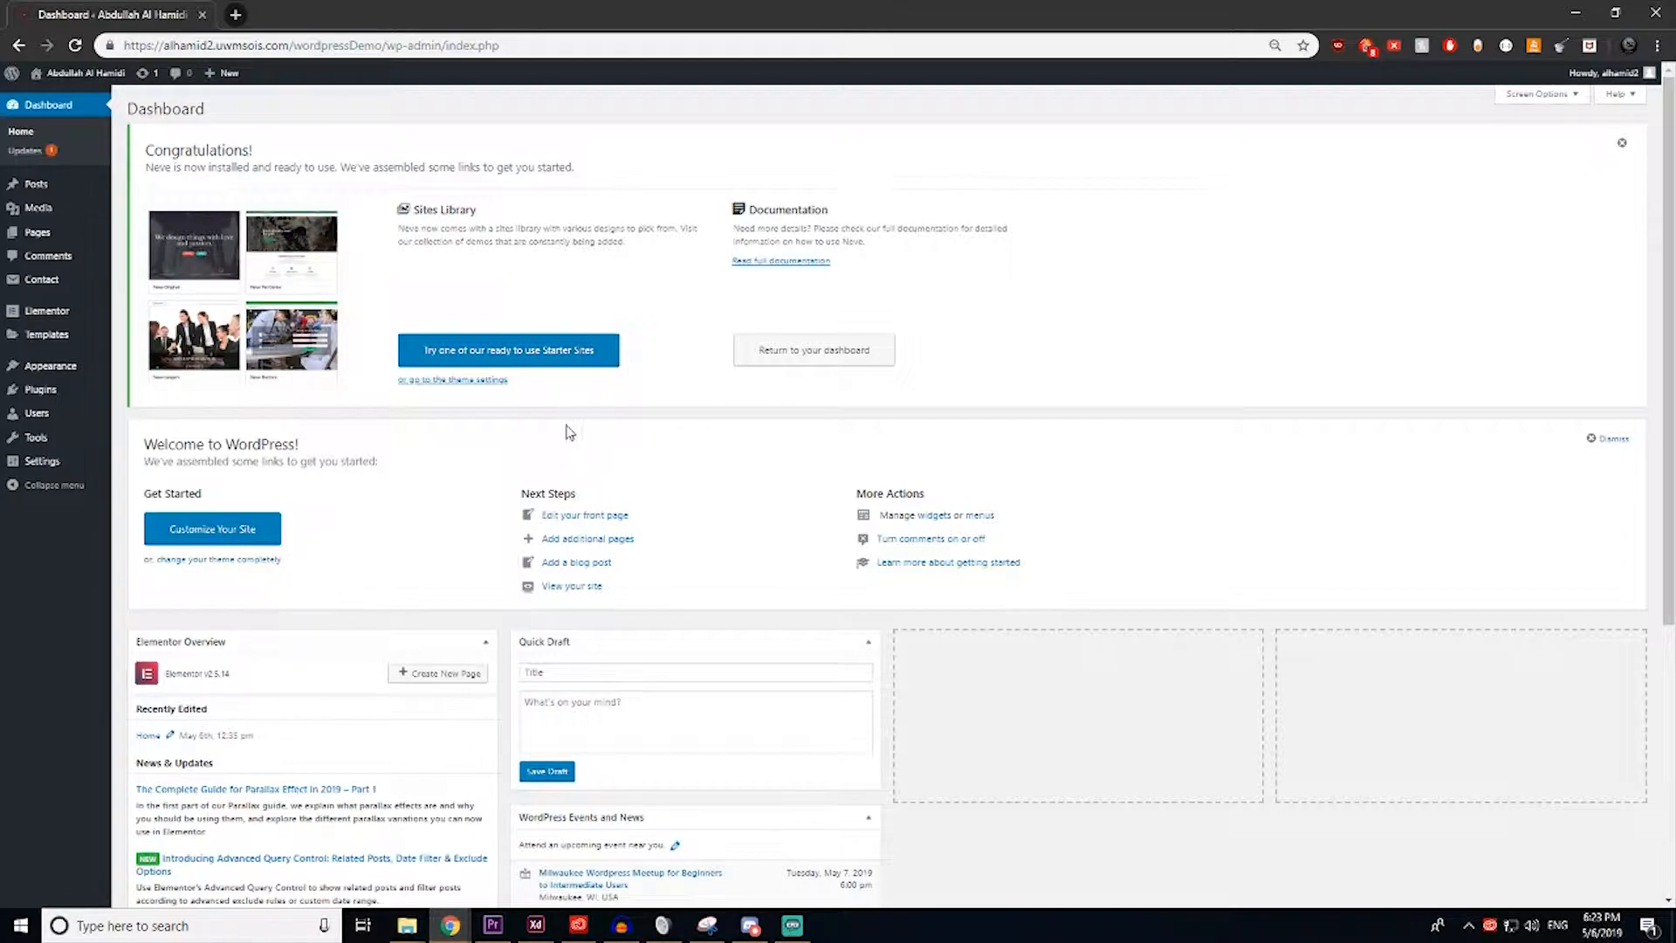
mouse_move(40, 391)
click(34, 108)
click(62, 398)
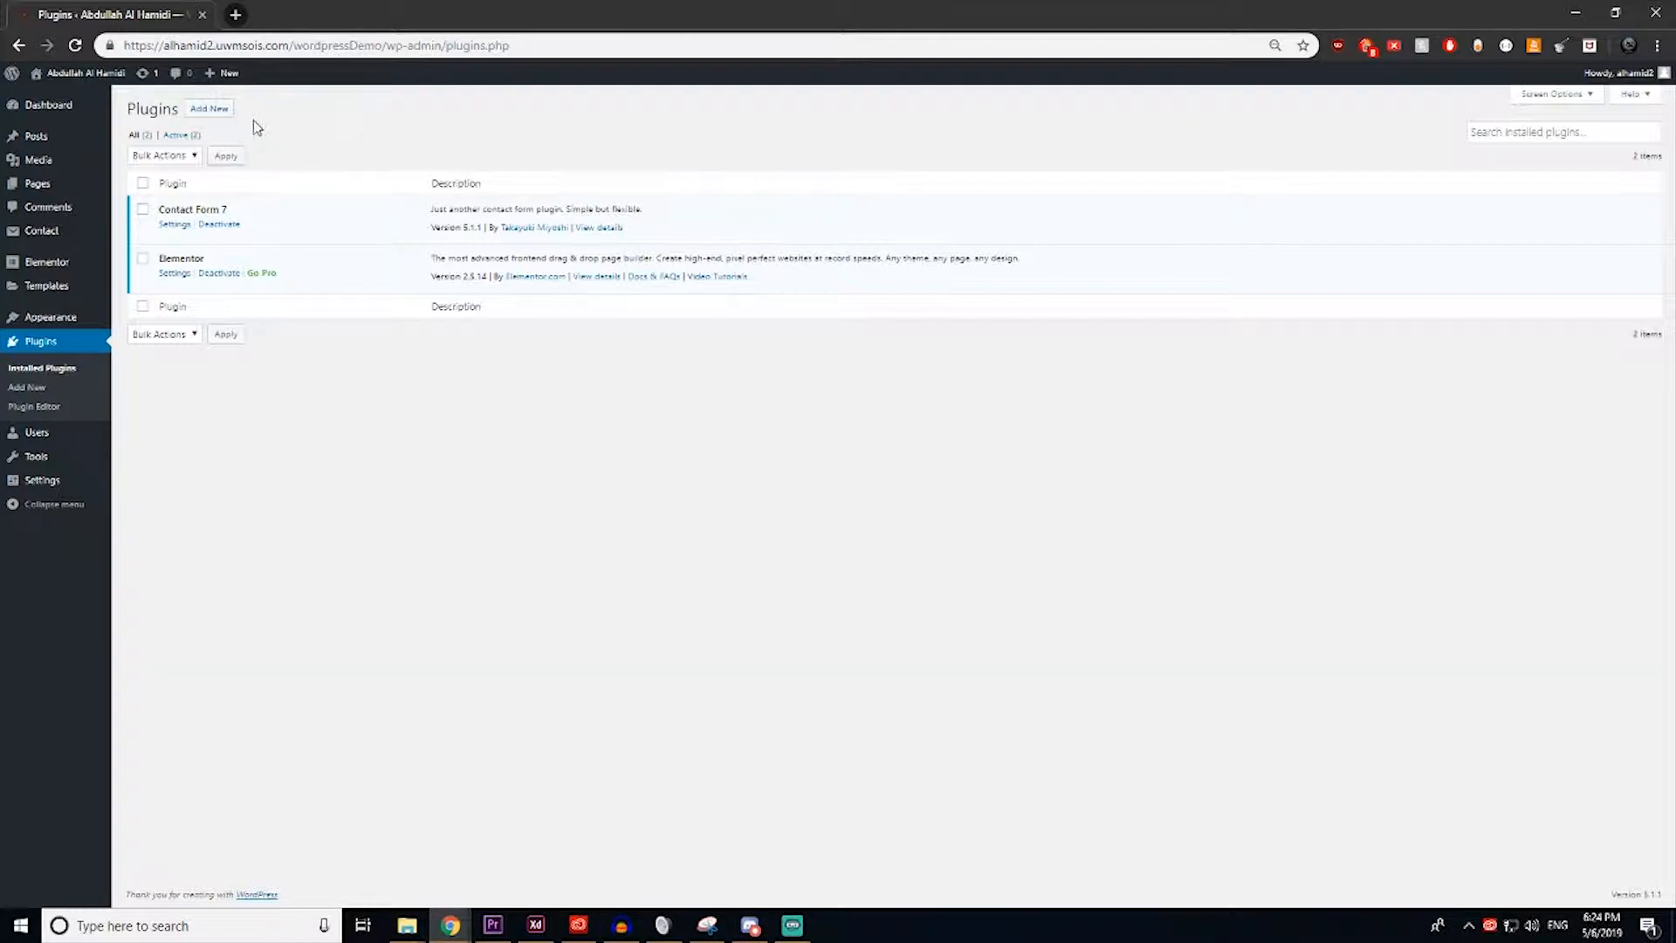
click(208, 110)
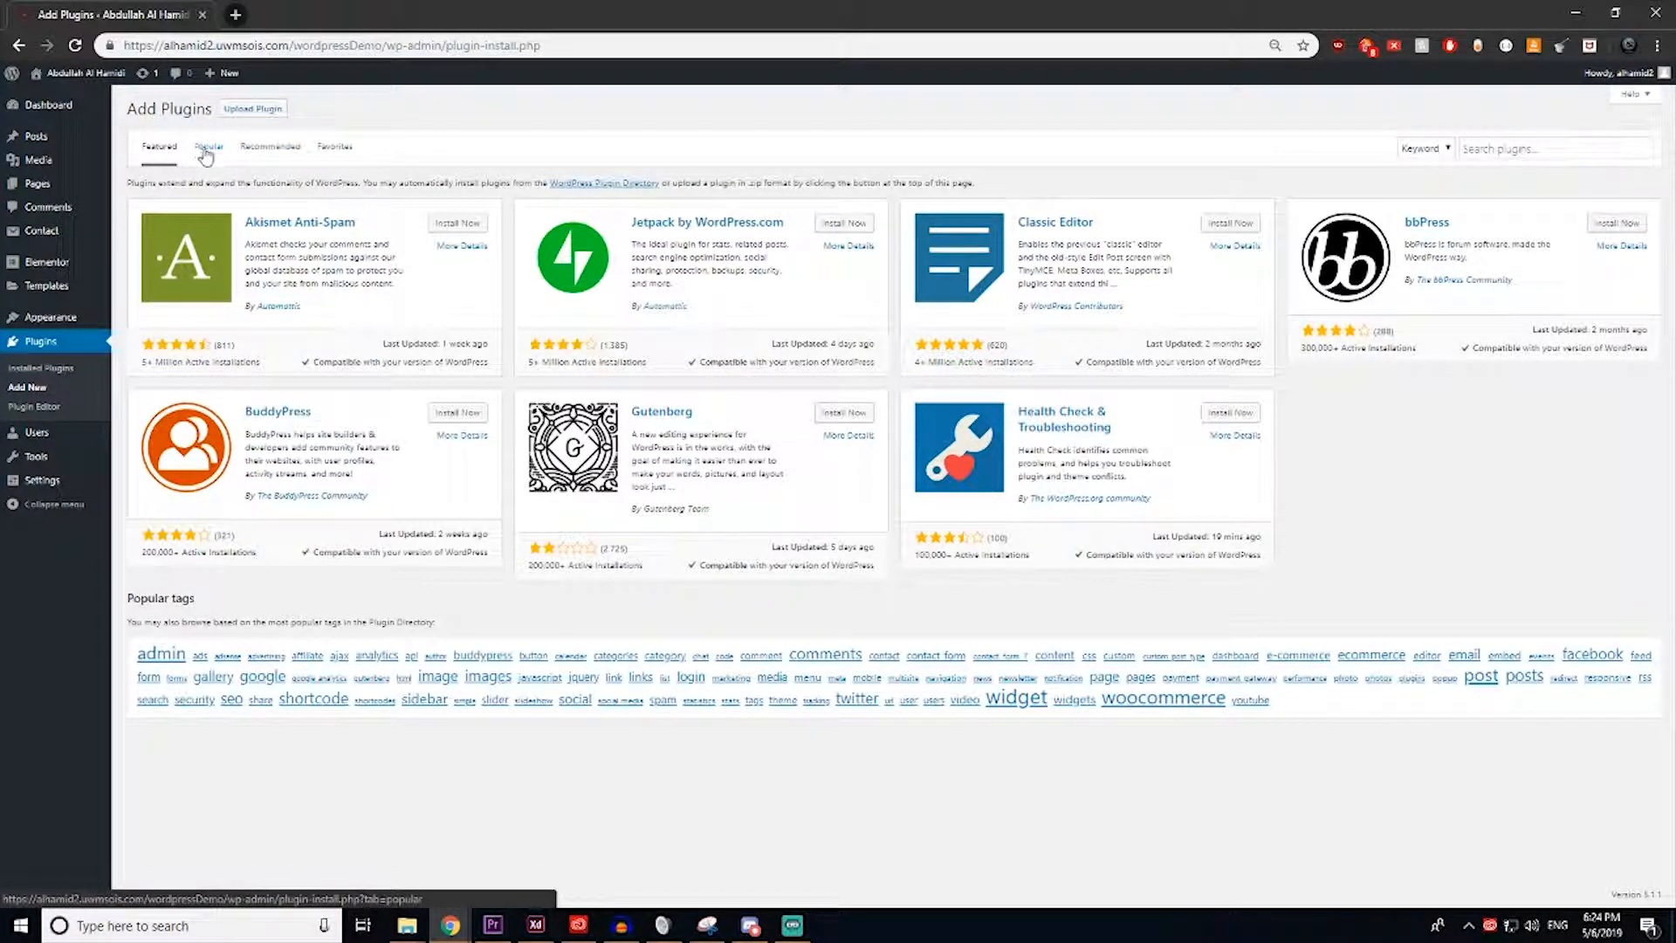
click(1495, 152)
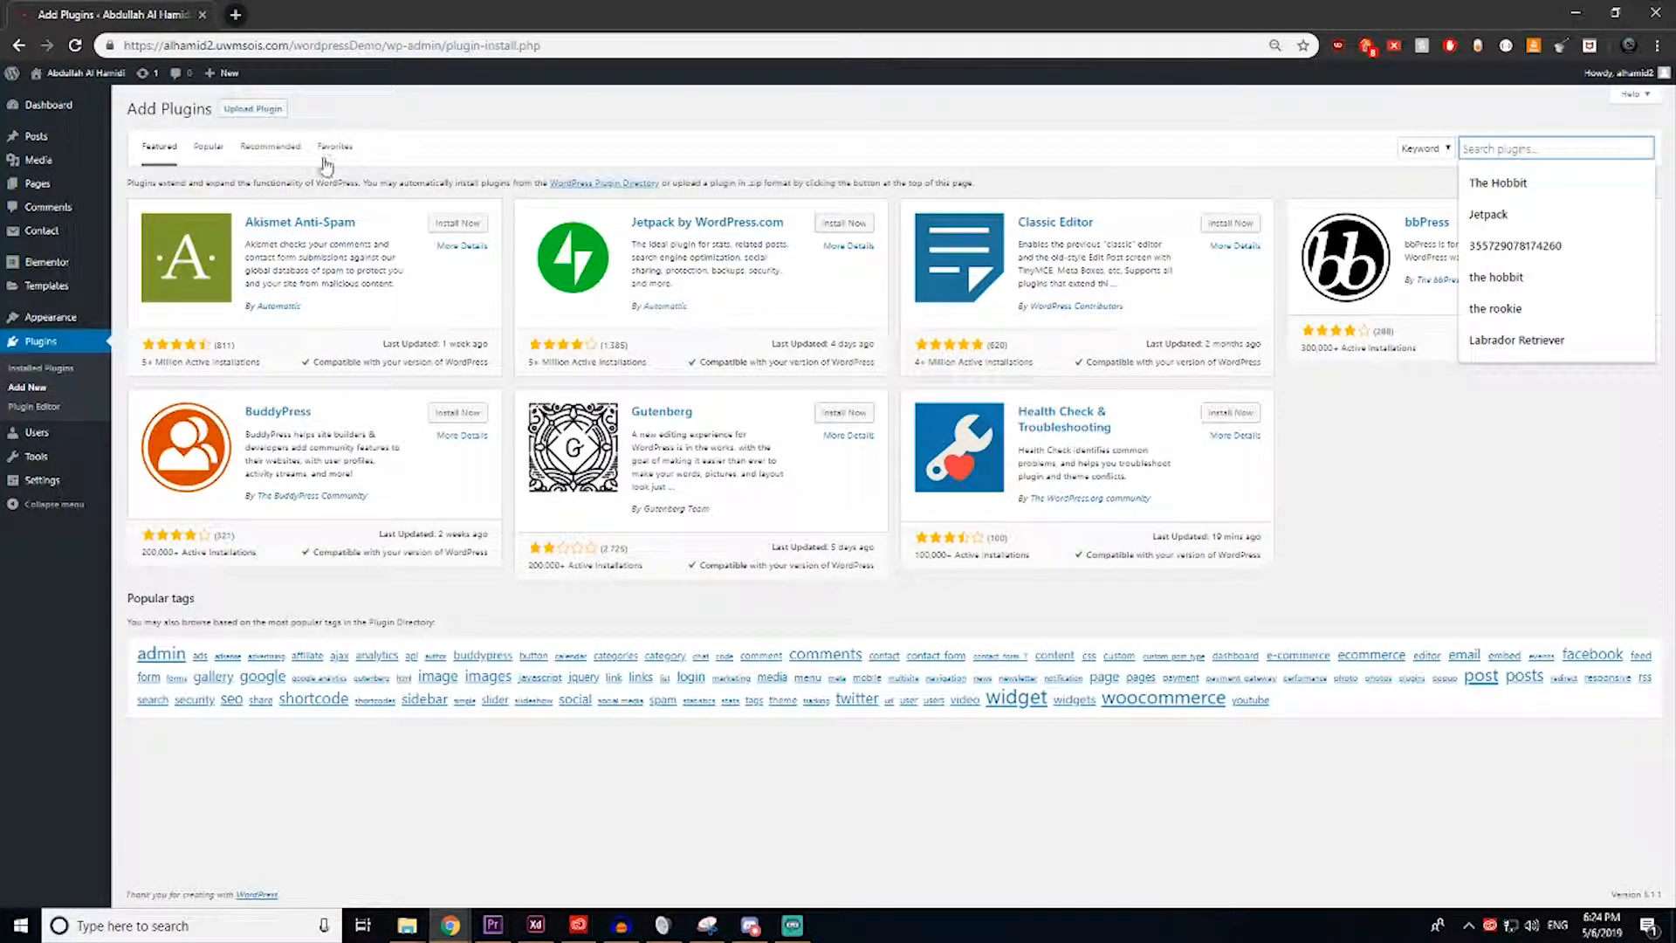
click(198, 154)
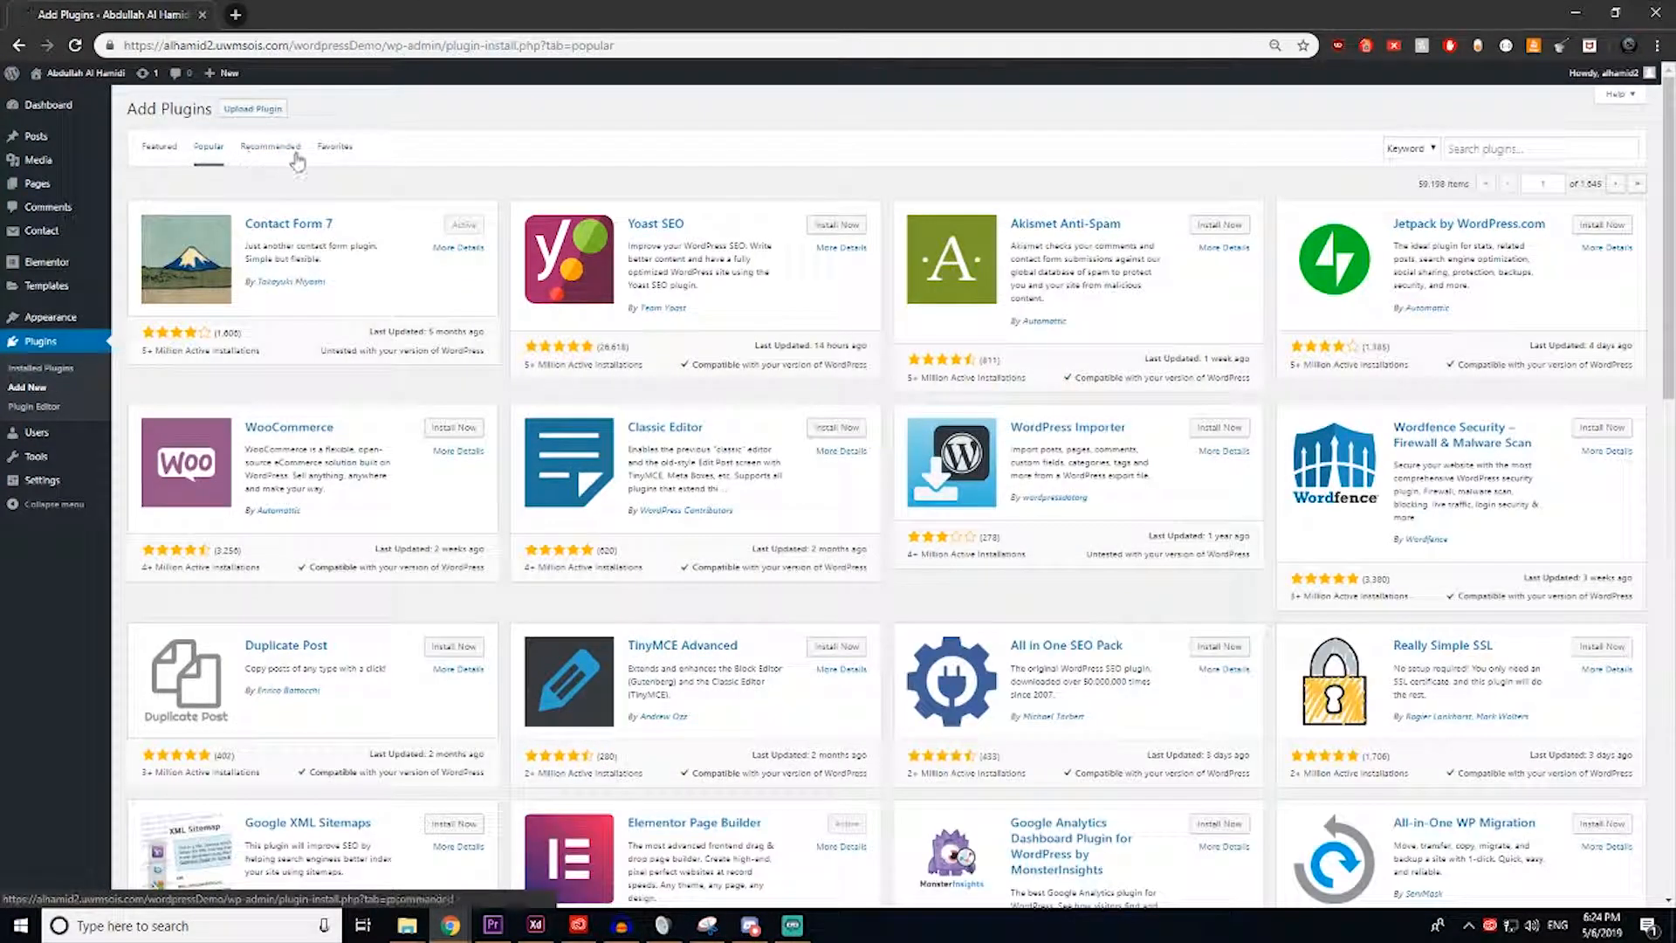
click(159, 149)
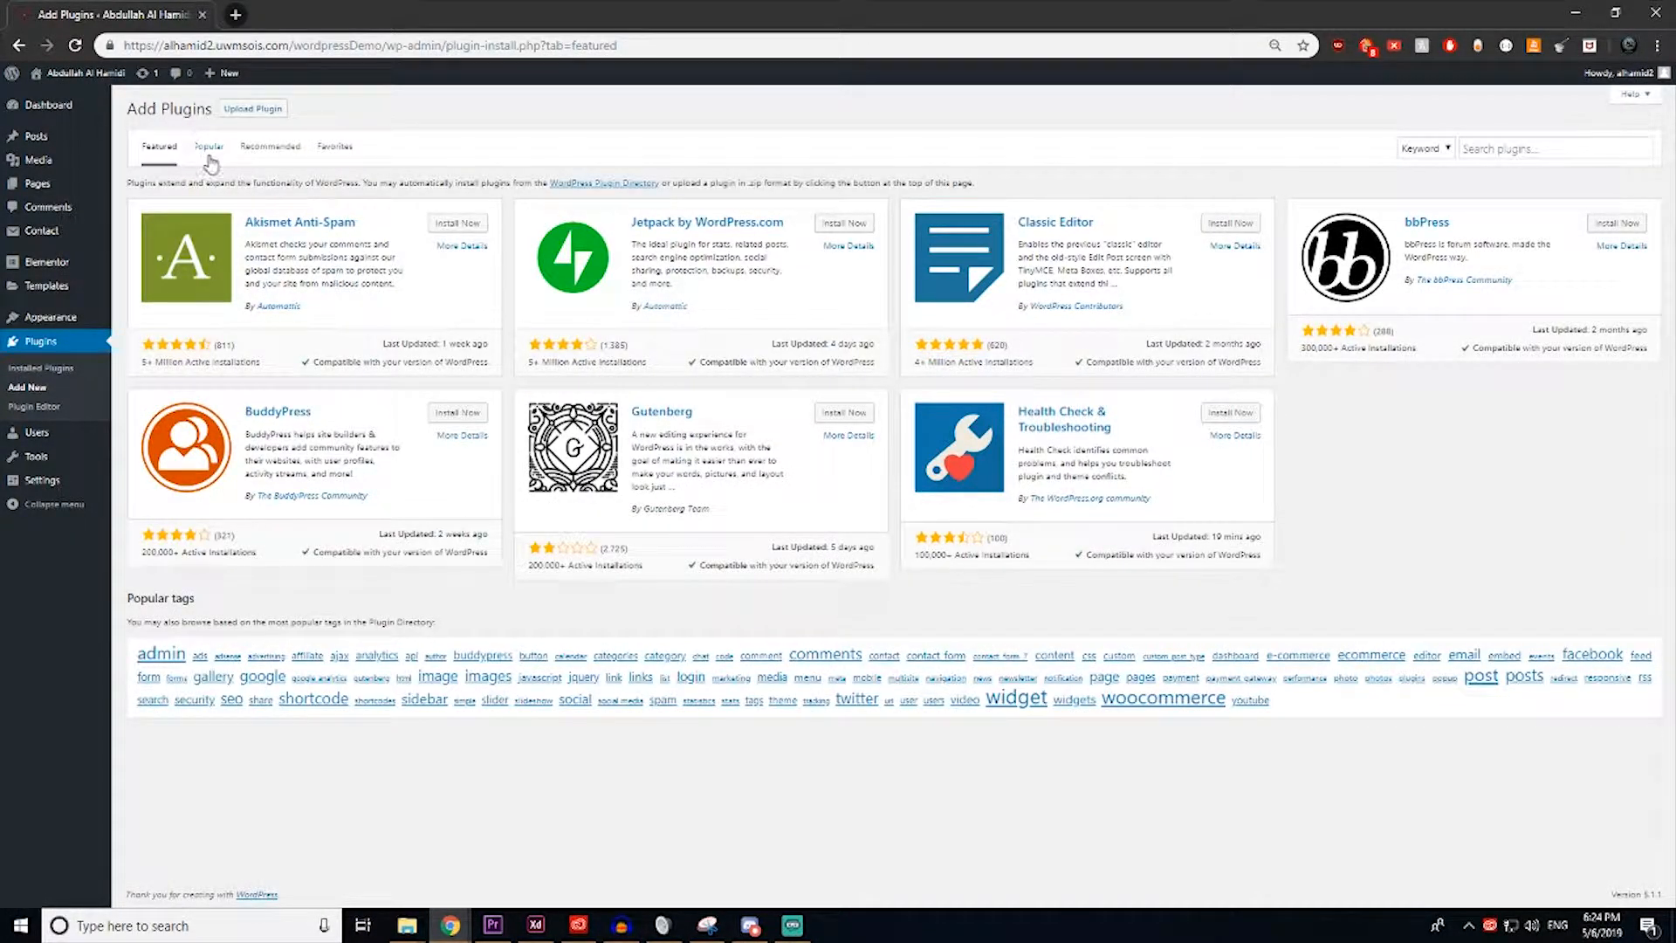
Step: Search the plugin directory for "wordpress reset" and install and activate the Advanced WordPress Reset plugin
click(1505, 149)
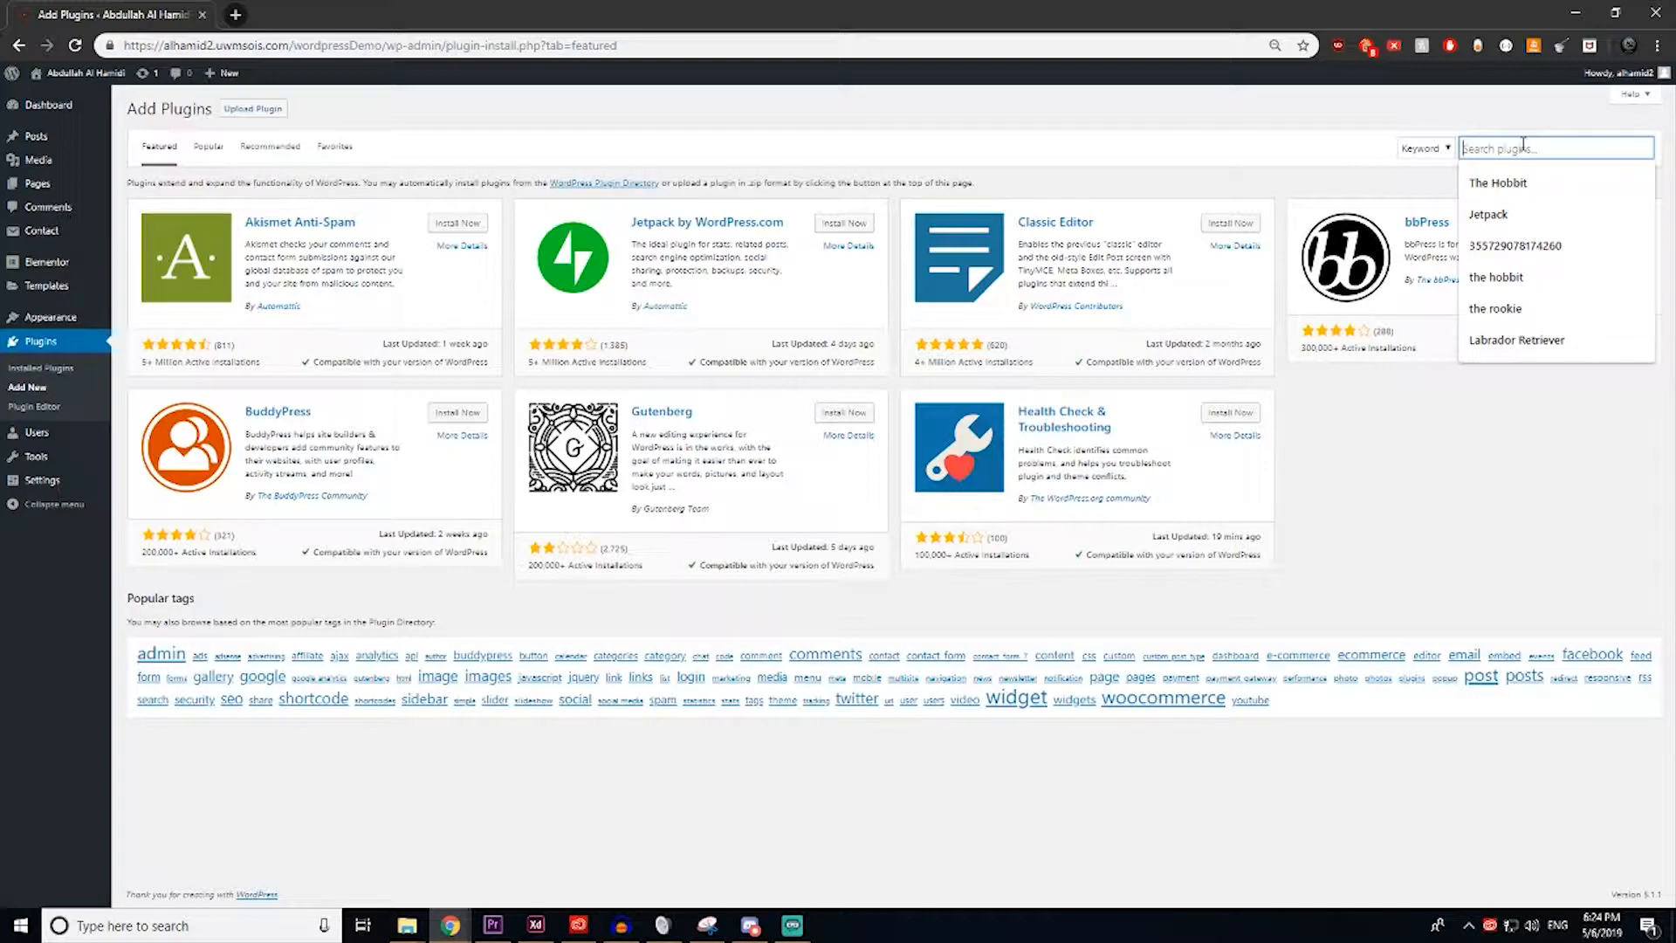
text(wor)
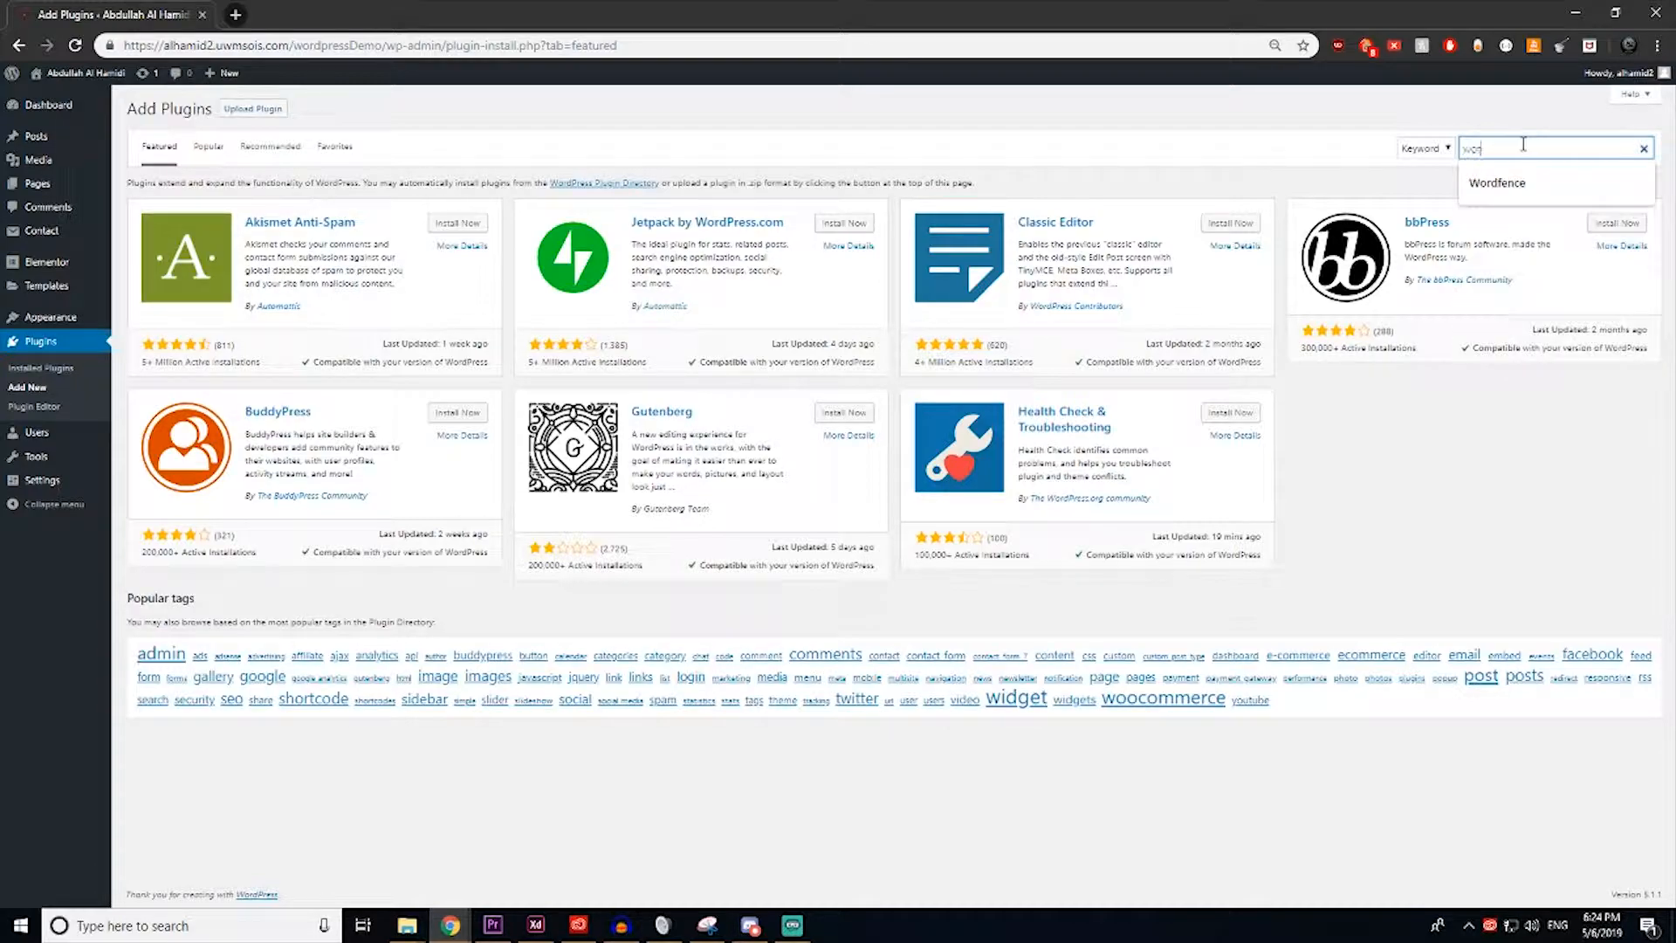
text(dpress)
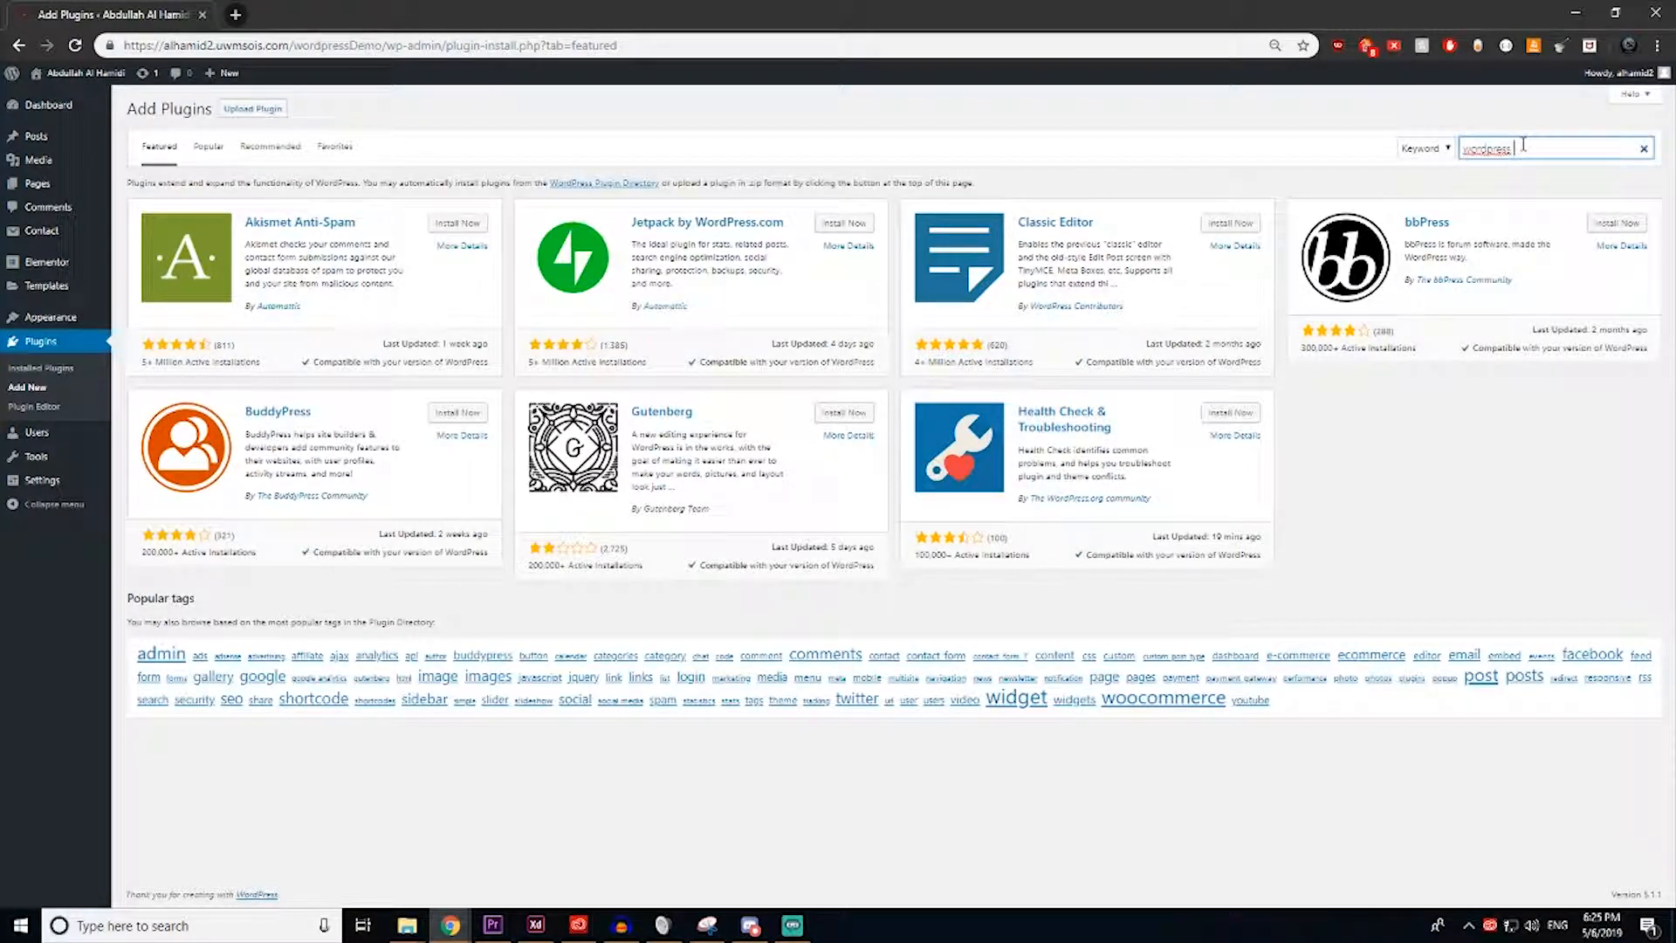
text( reset)
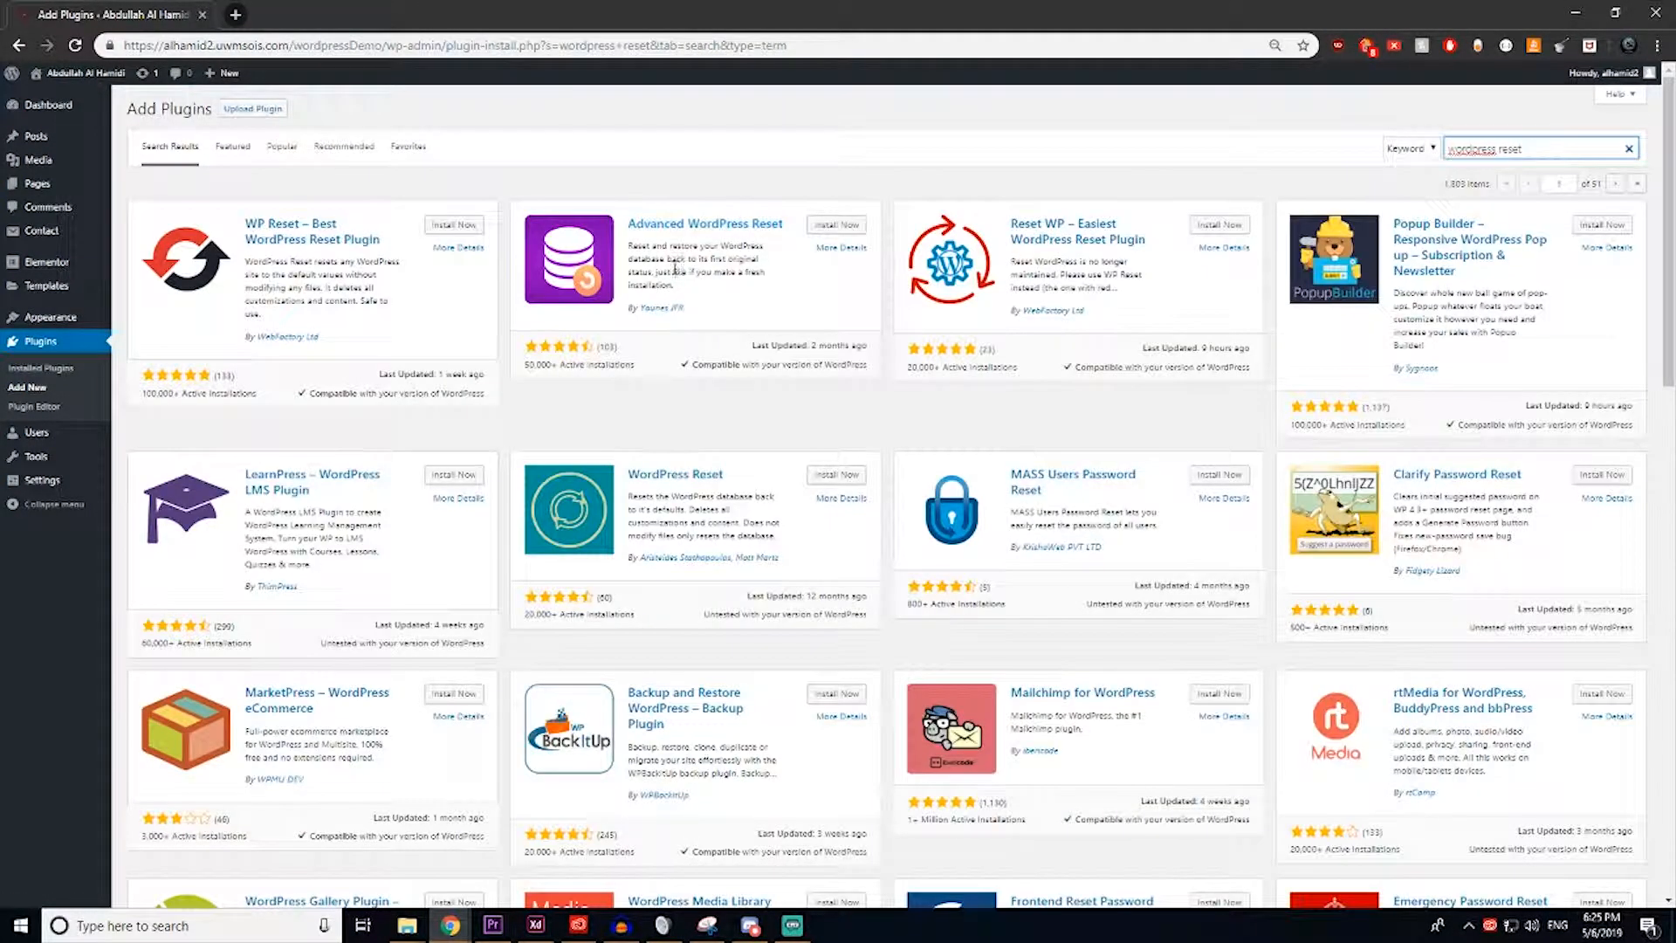
click(814, 228)
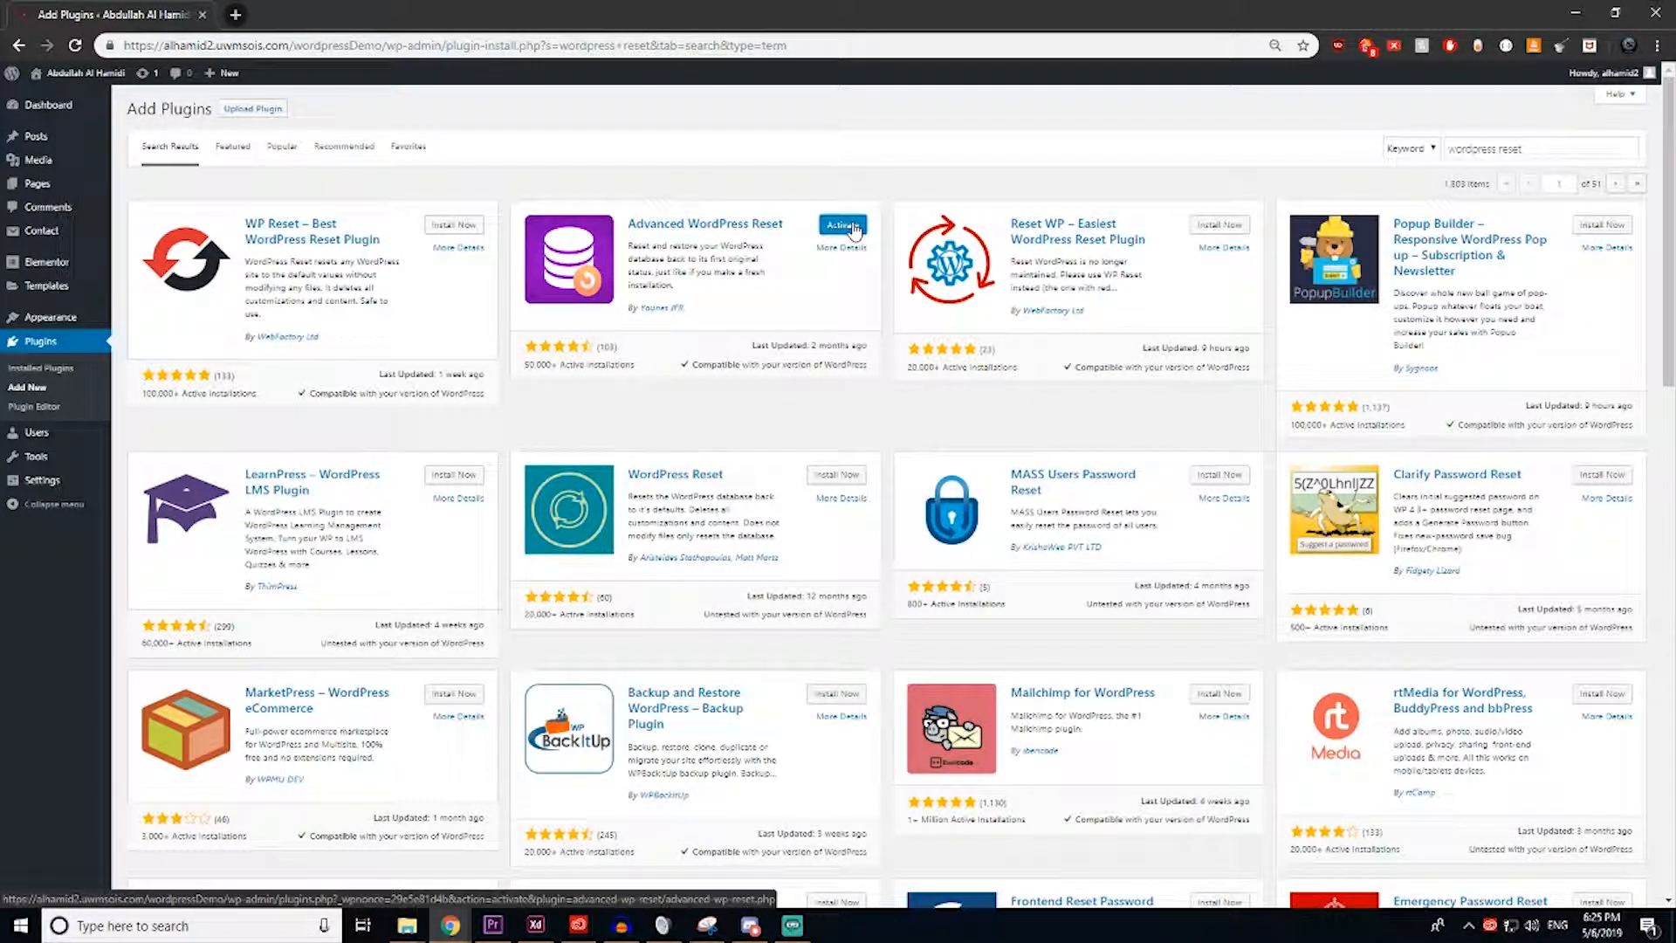
click(859, 229)
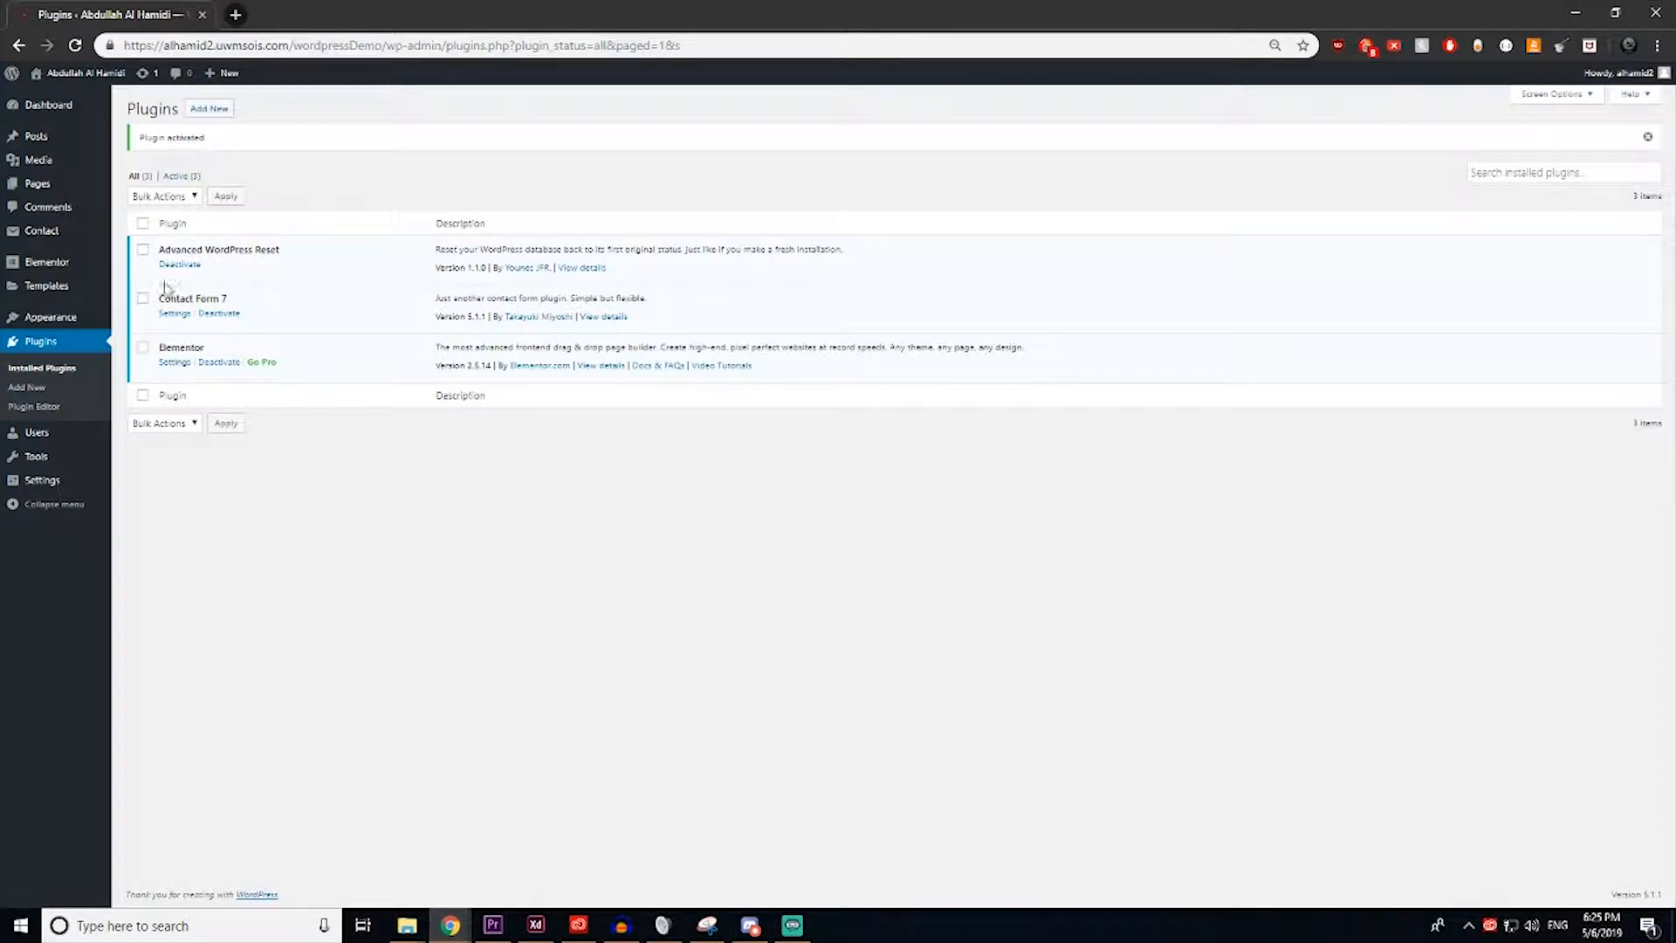
Step: Open the Advanced WP Reset tool and examine its database reset confirmation field
mouse_move(58, 466)
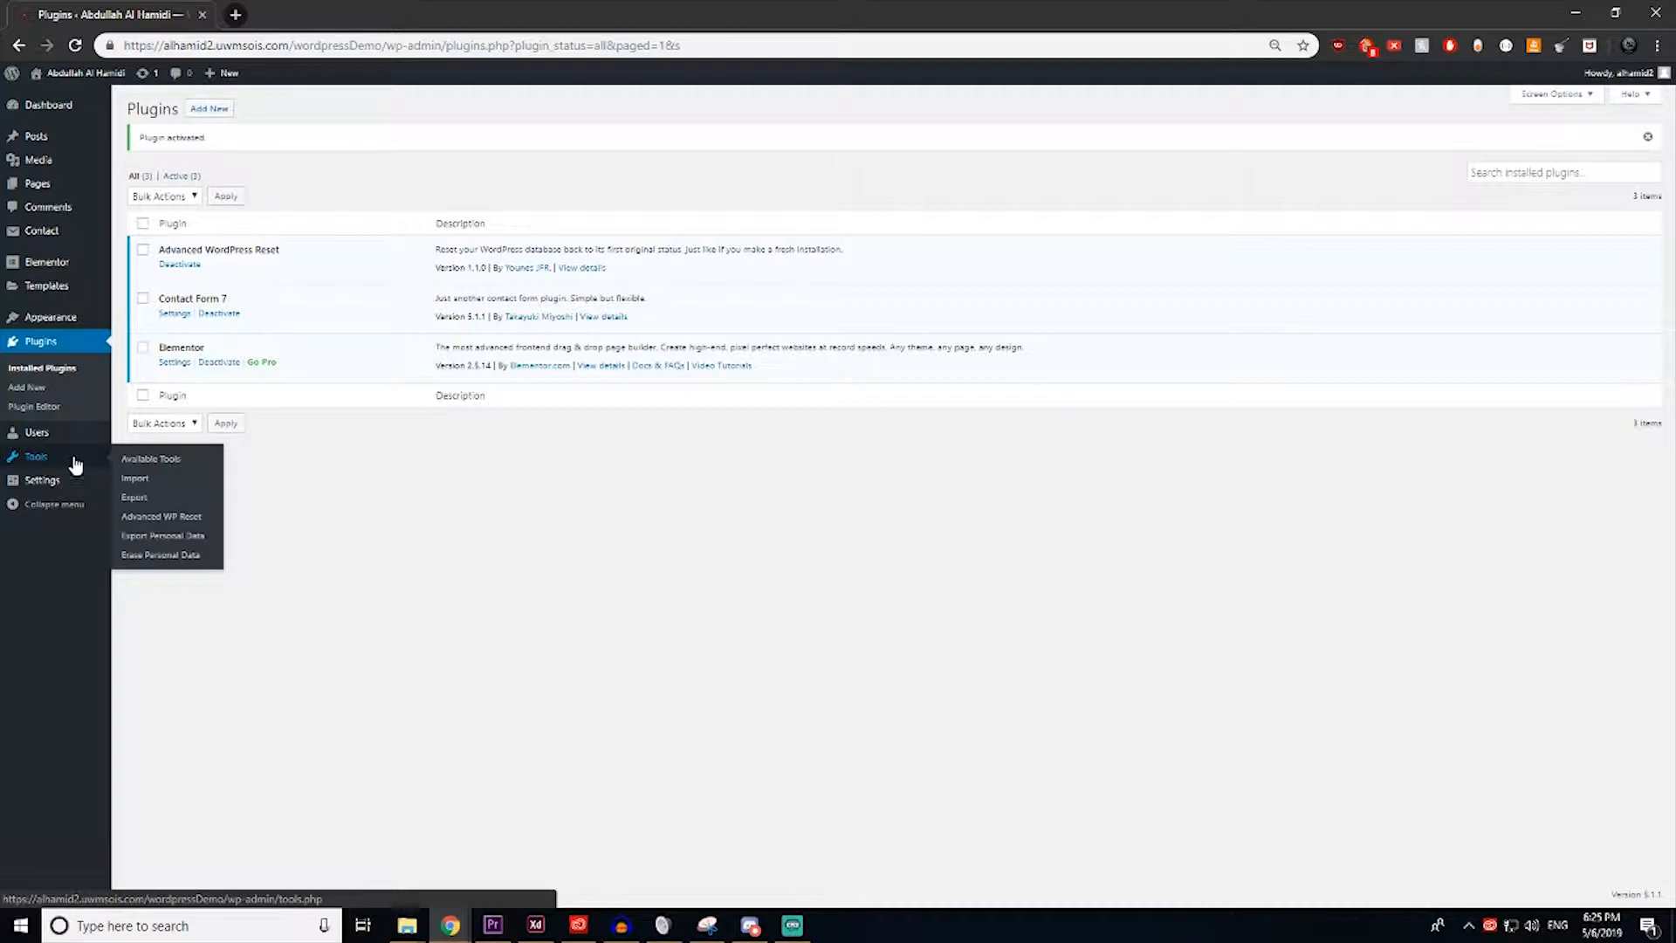
click(162, 518)
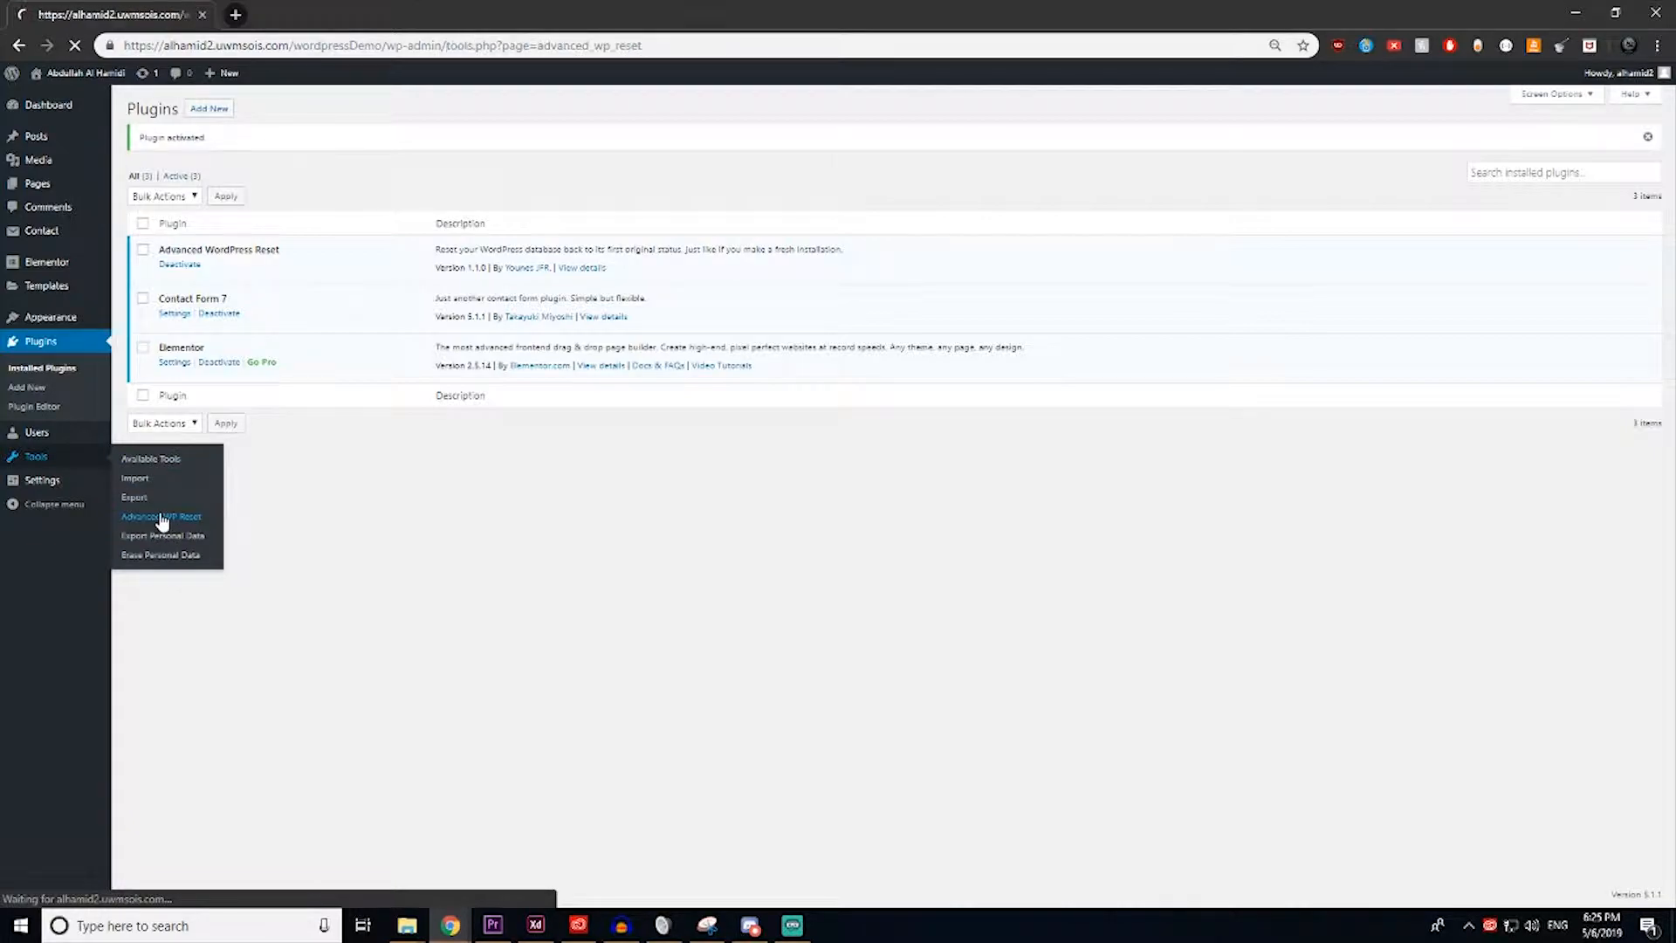
click(183, 383)
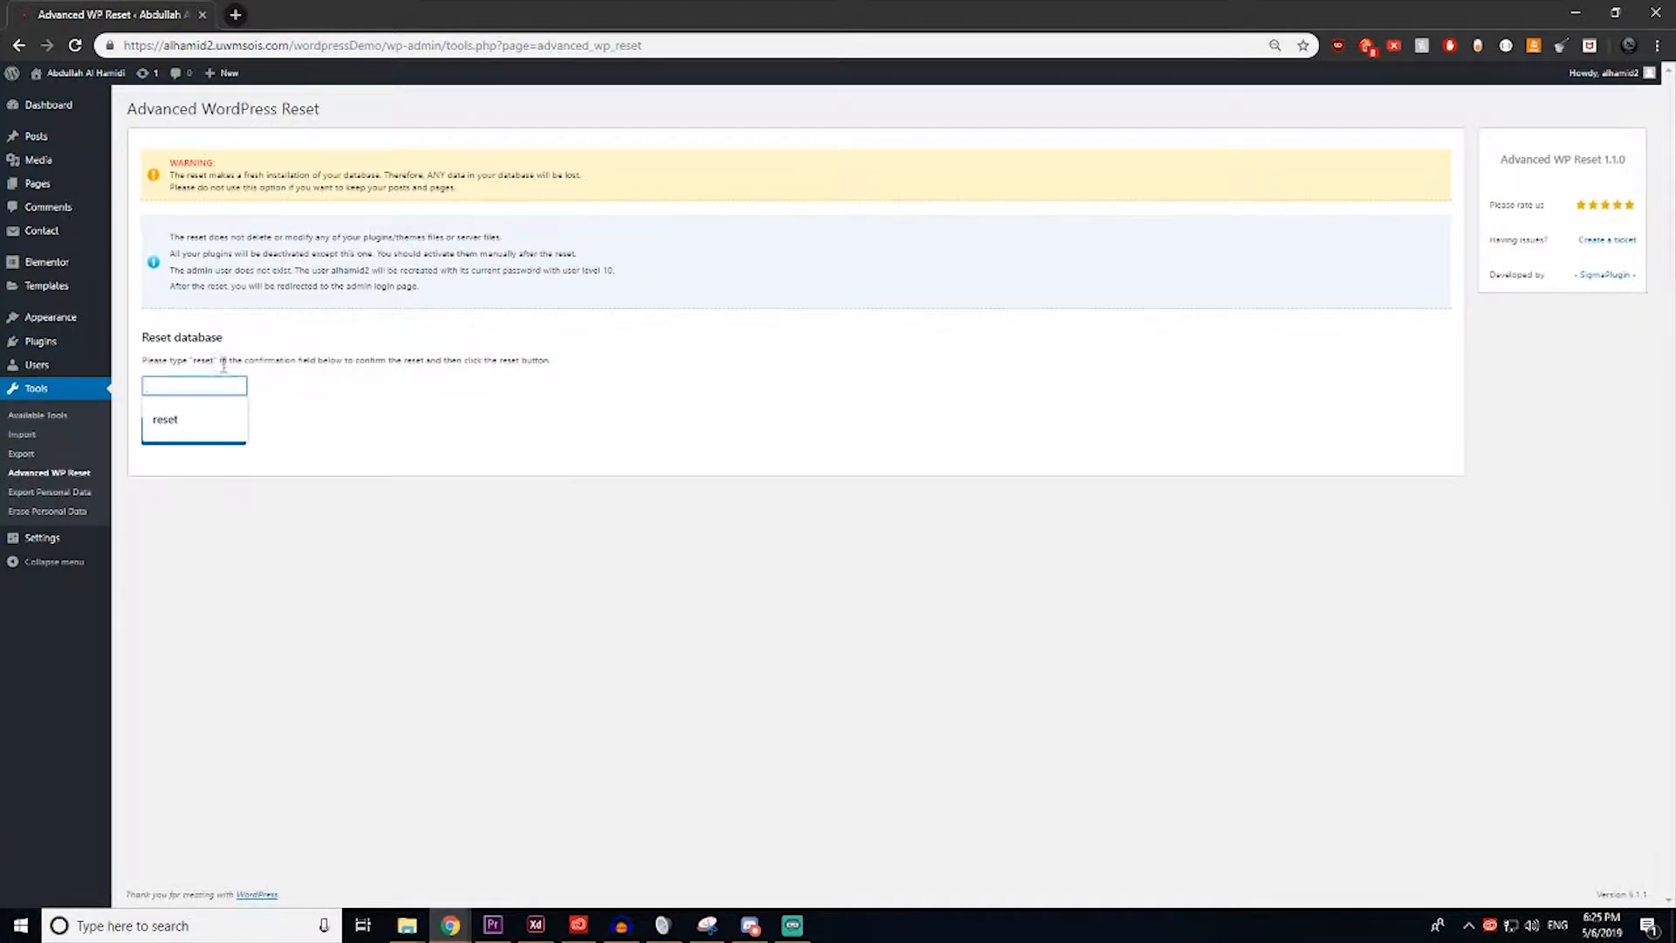
click(168, 421)
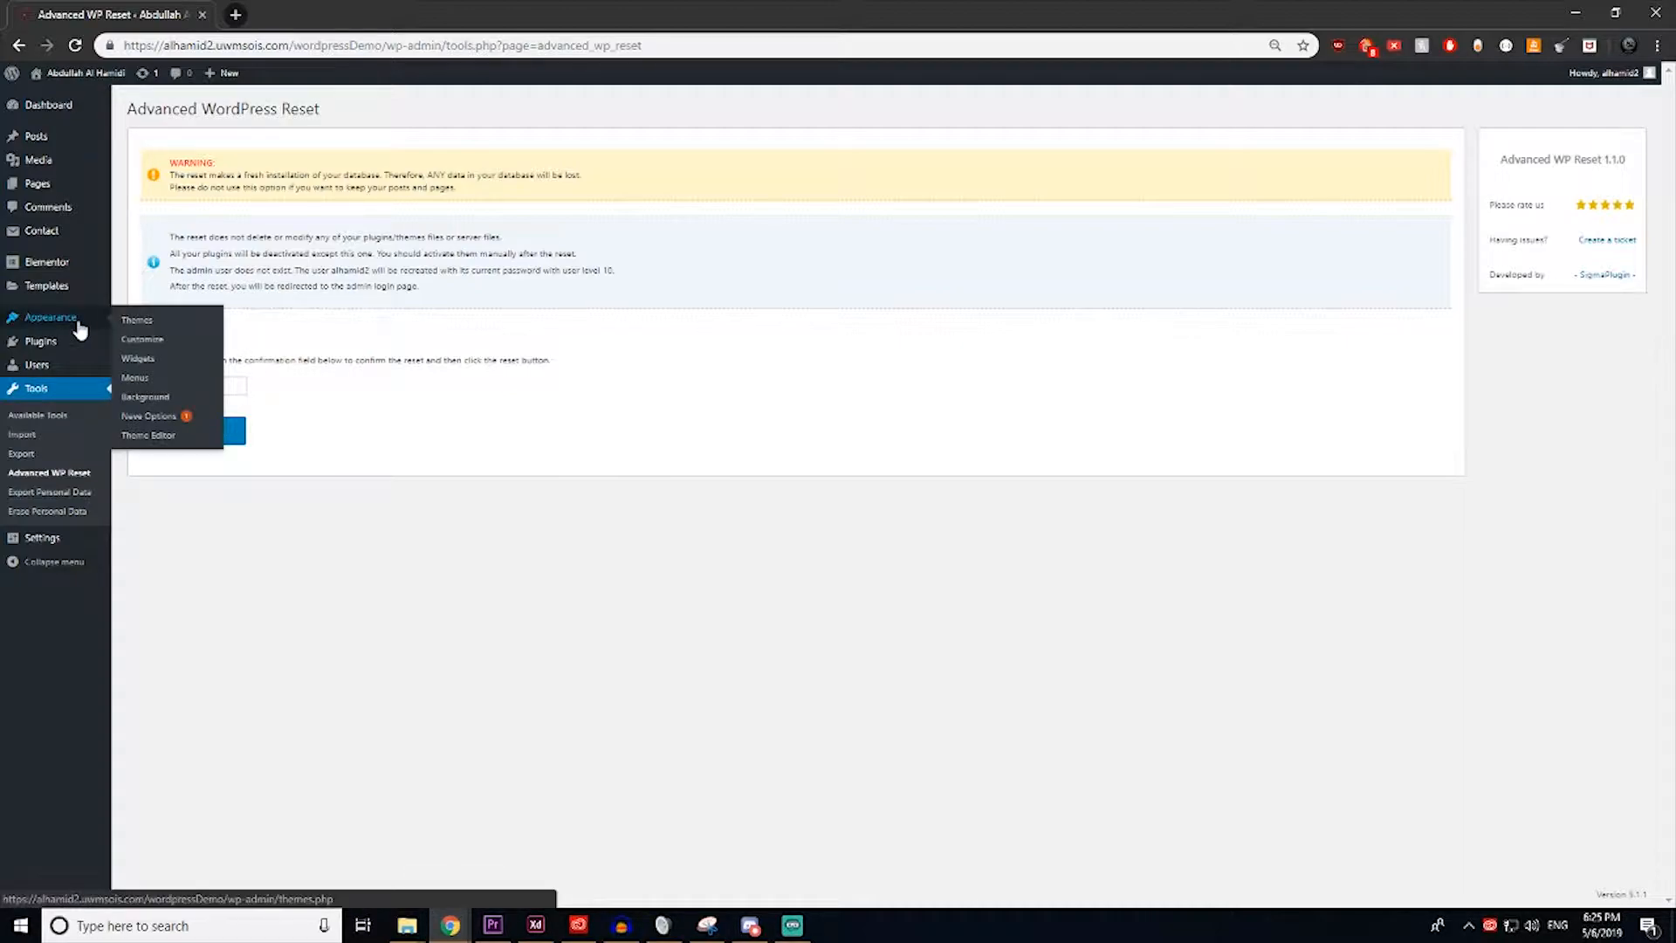
Step: Install and activate the Akismet Anti-Spam plugin from the featured plugins
mouse_move(50, 345)
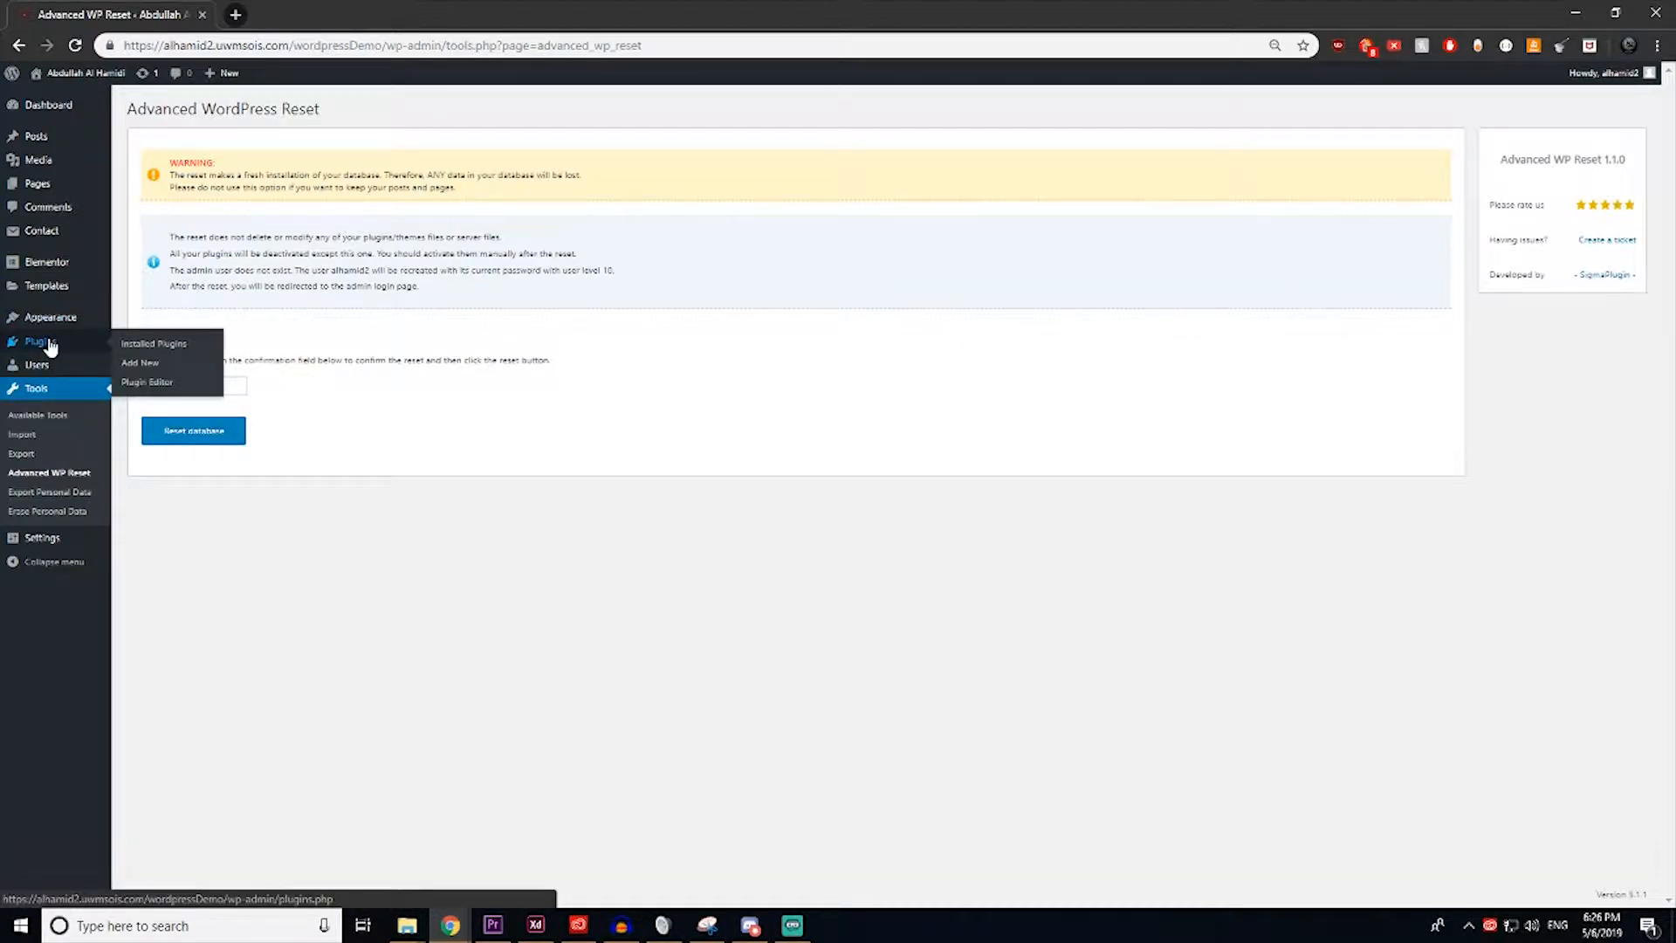
click(50, 345)
click(210, 109)
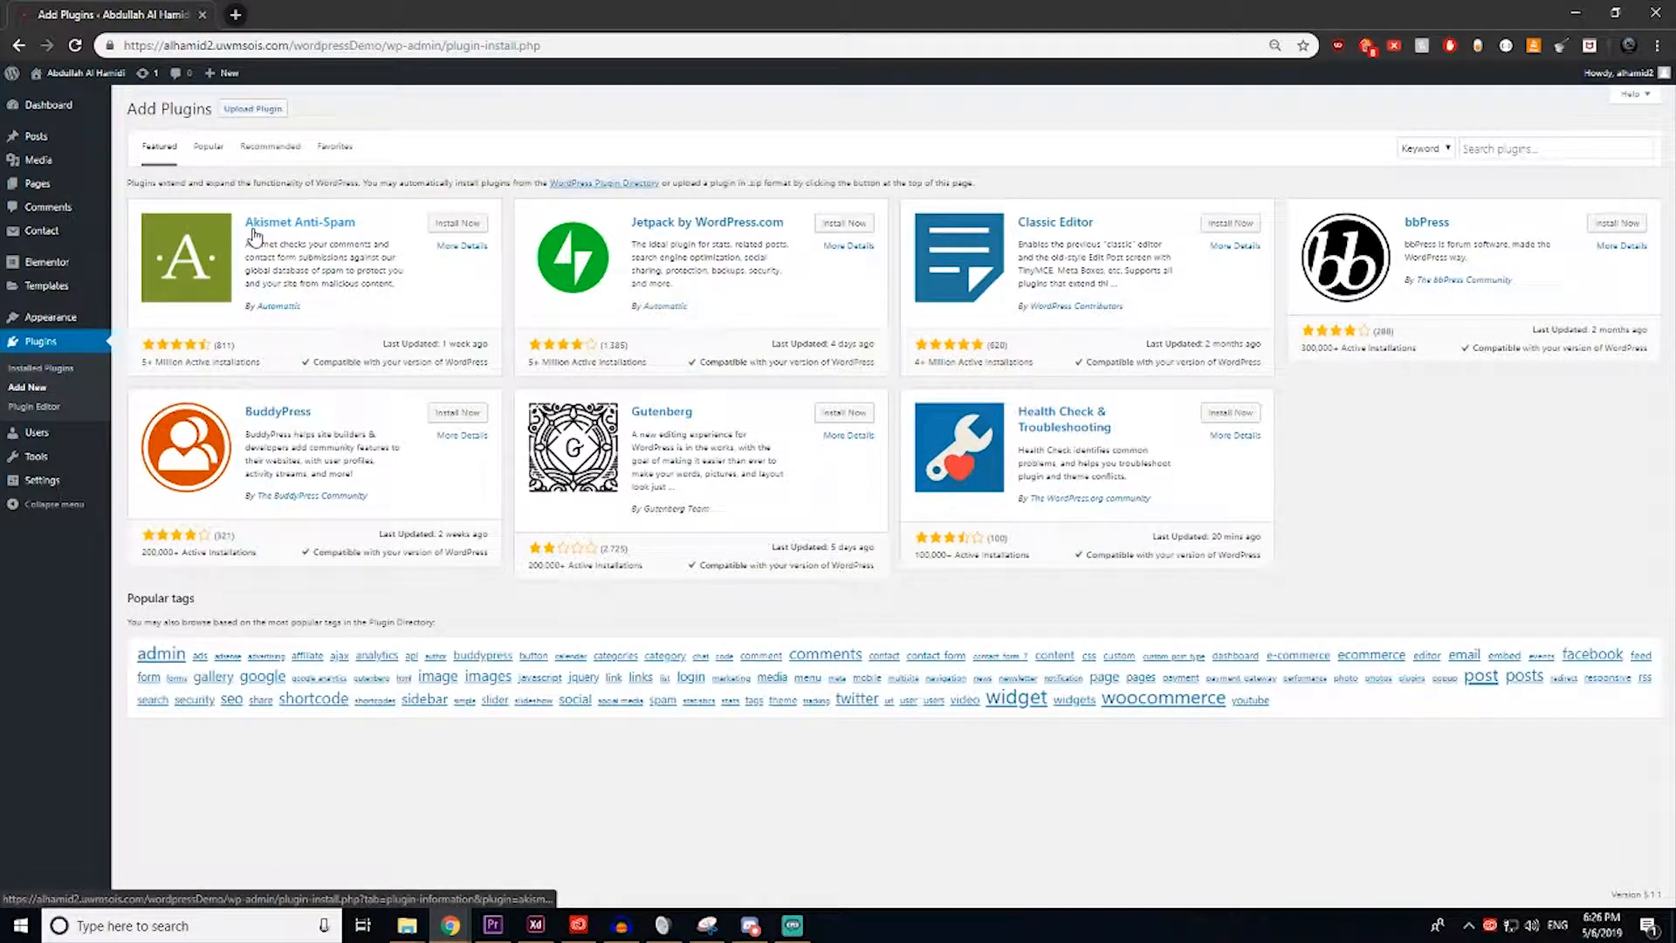
click(454, 225)
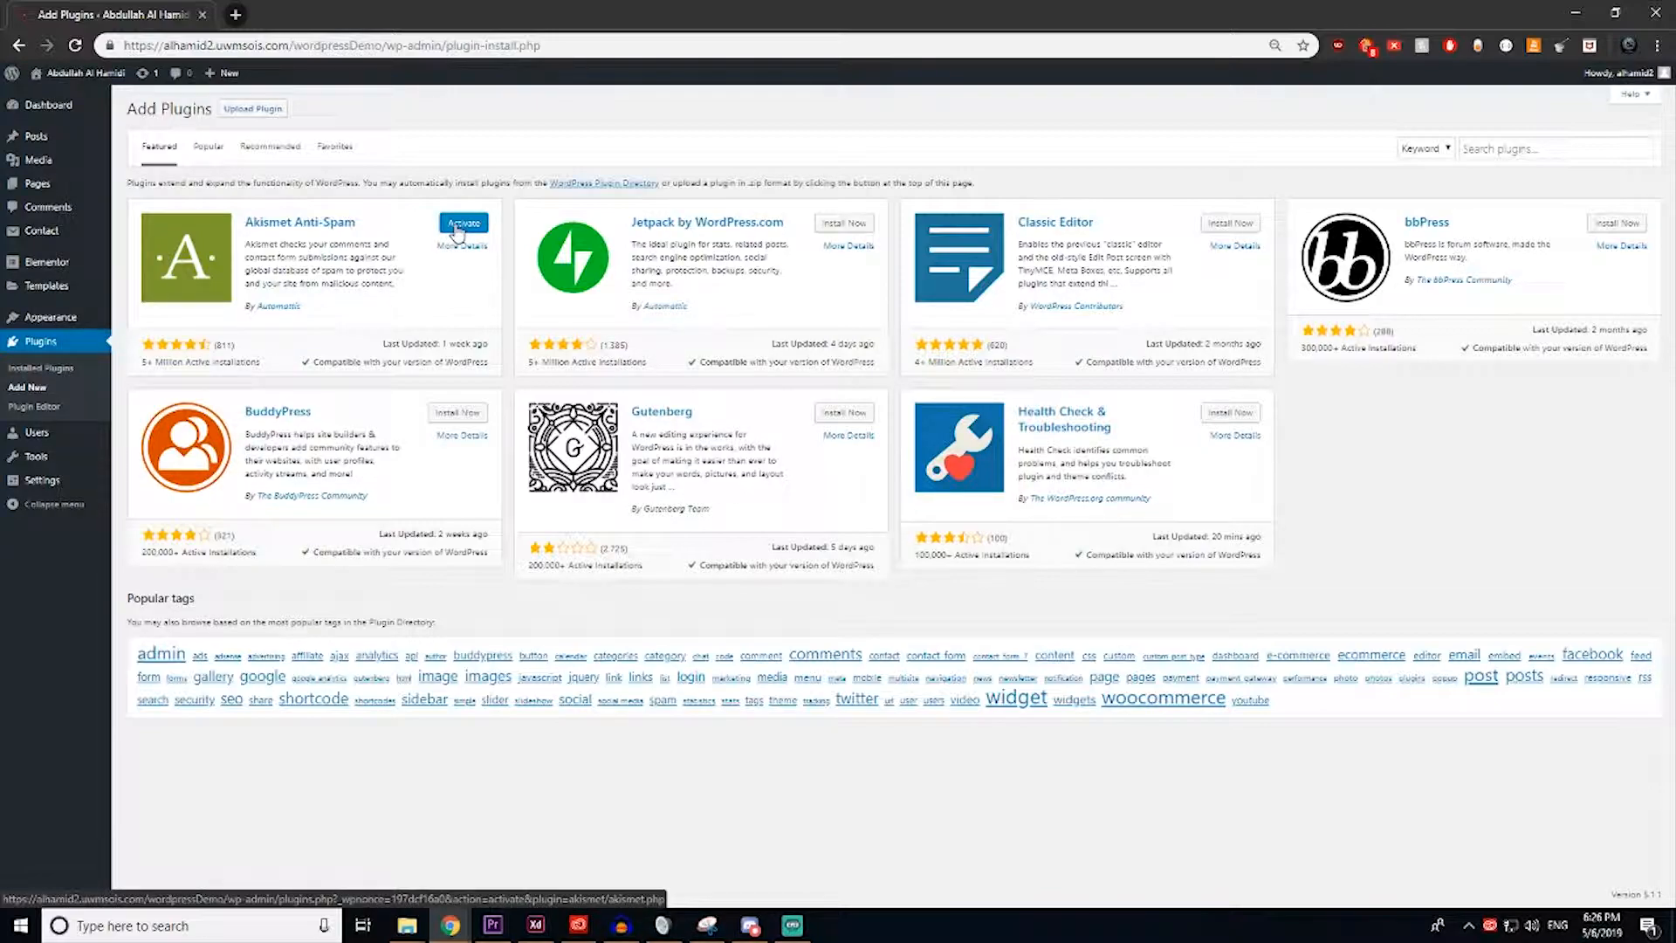
click(462, 224)
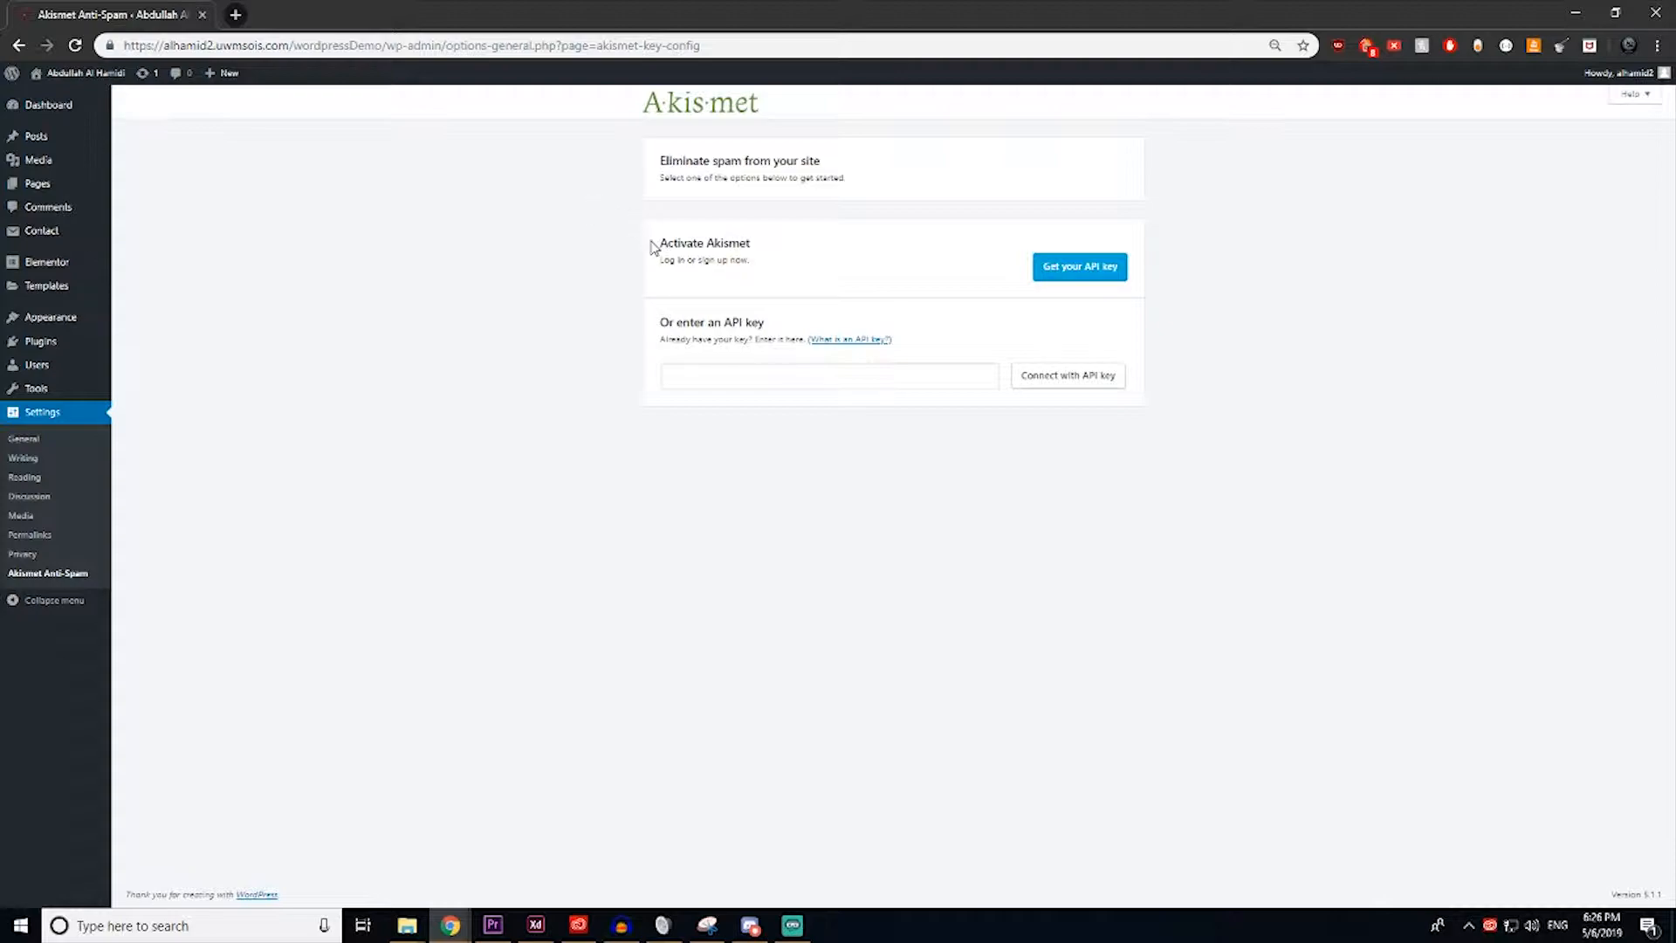
Step: View the Akismet account sign-up page and the plugin's own API key entry field
click(1080, 267)
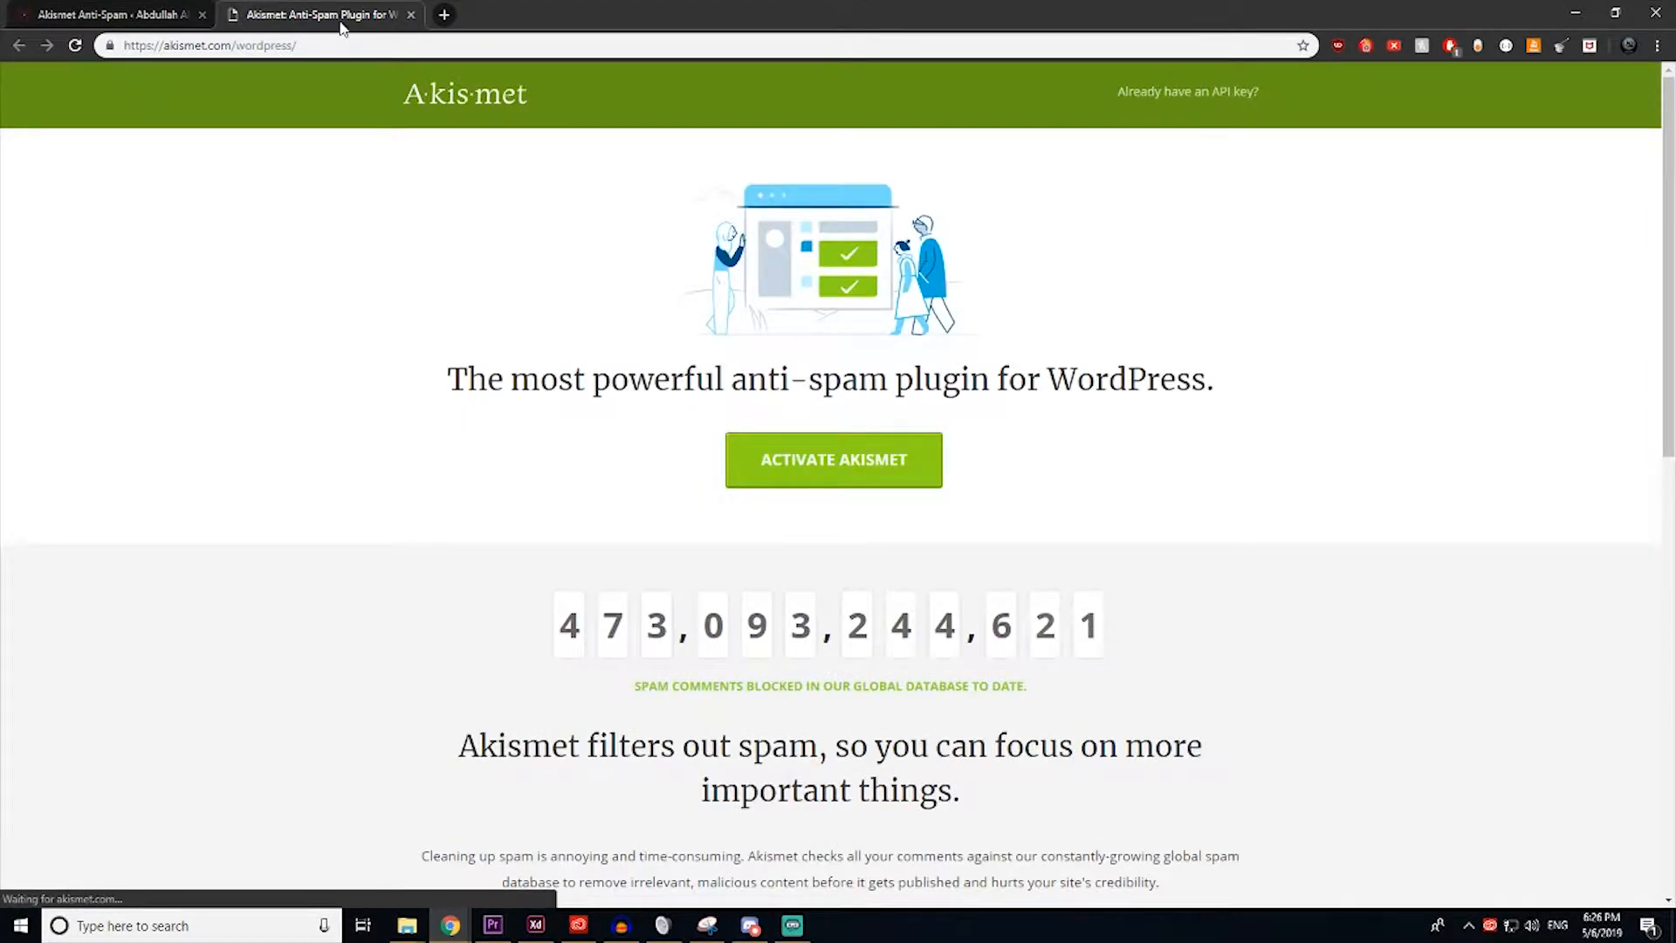
click(830, 476)
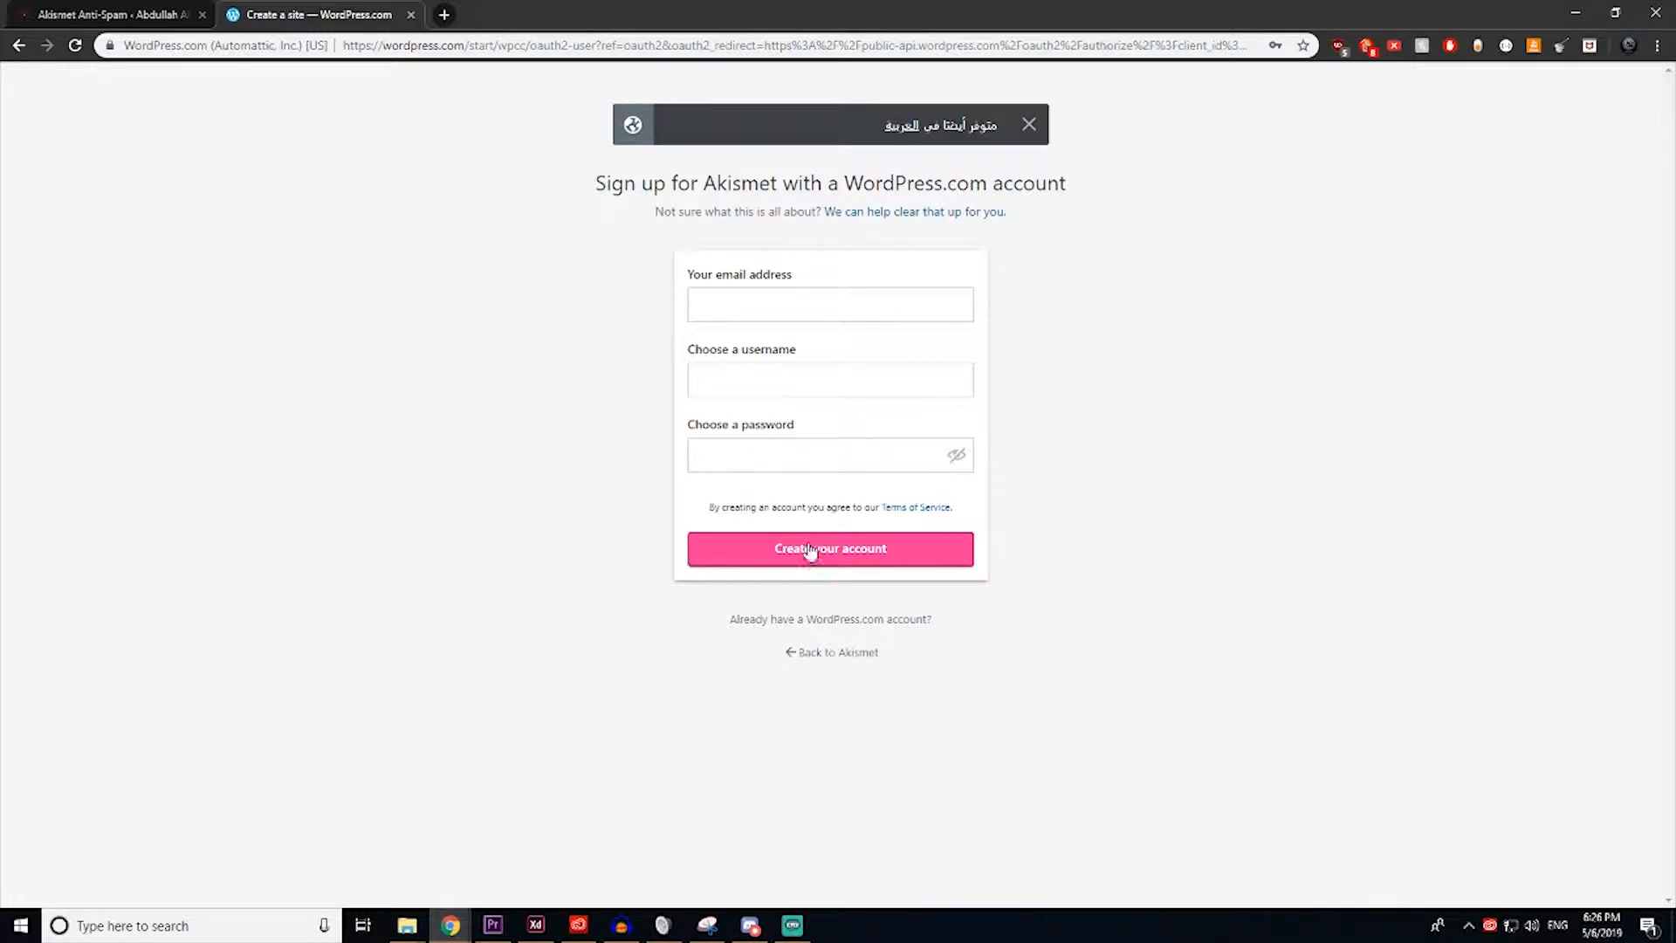
click(131, 10)
click(848, 372)
click(754, 323)
triple_click(756, 323)
click(868, 402)
click(908, 382)
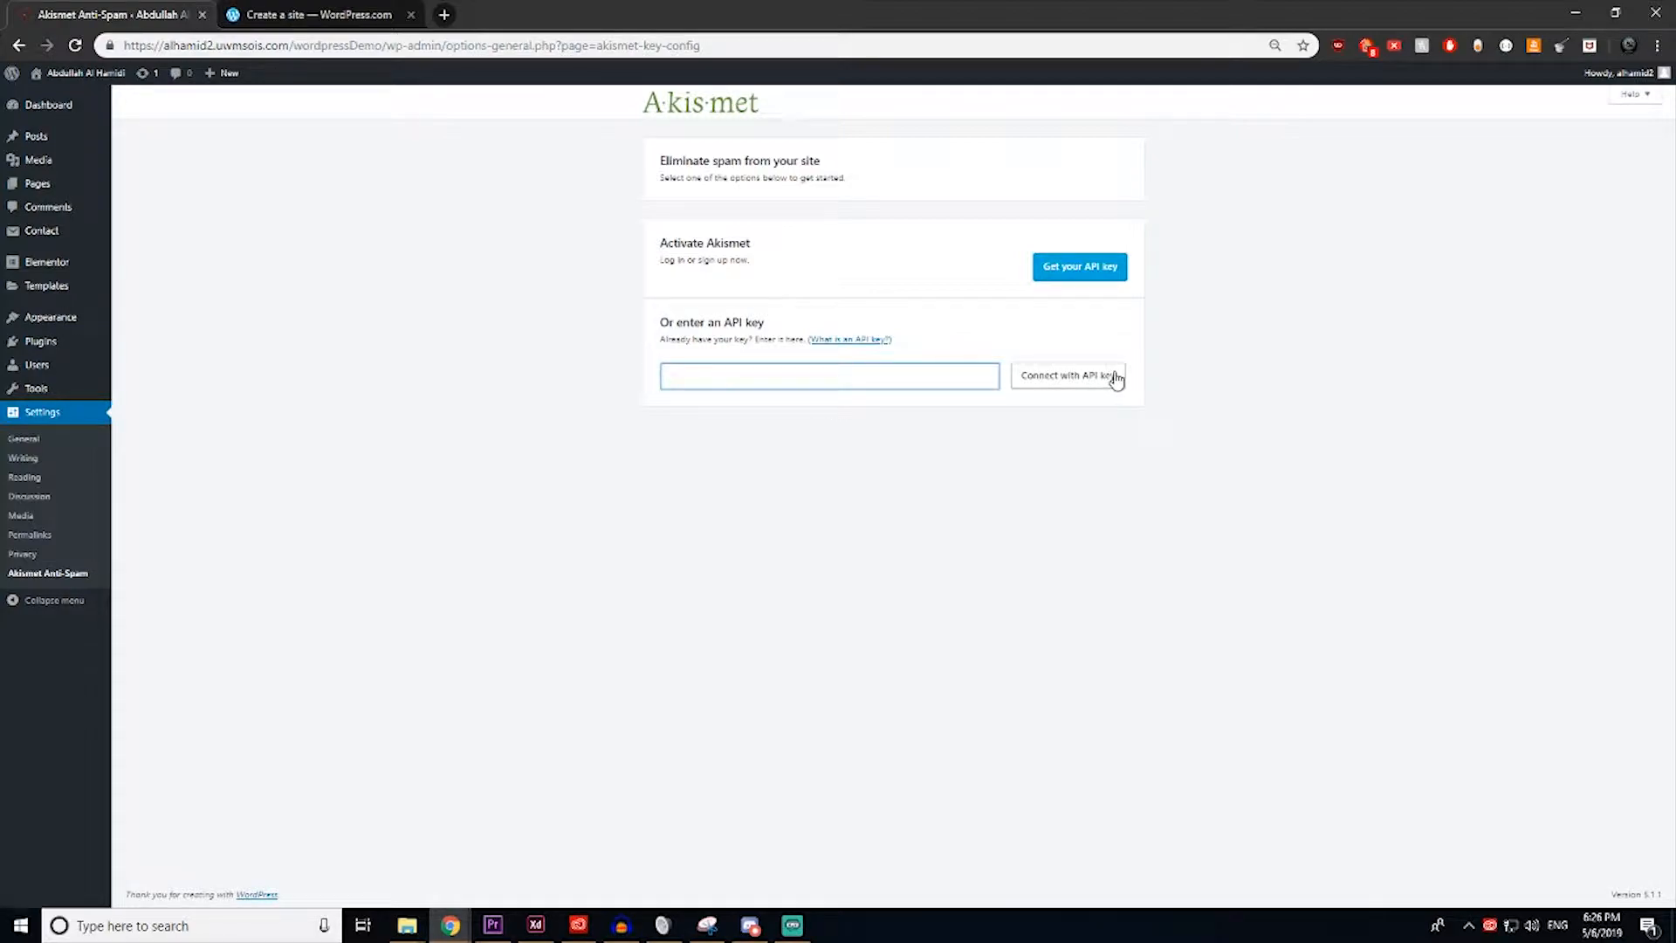
click(1066, 473)
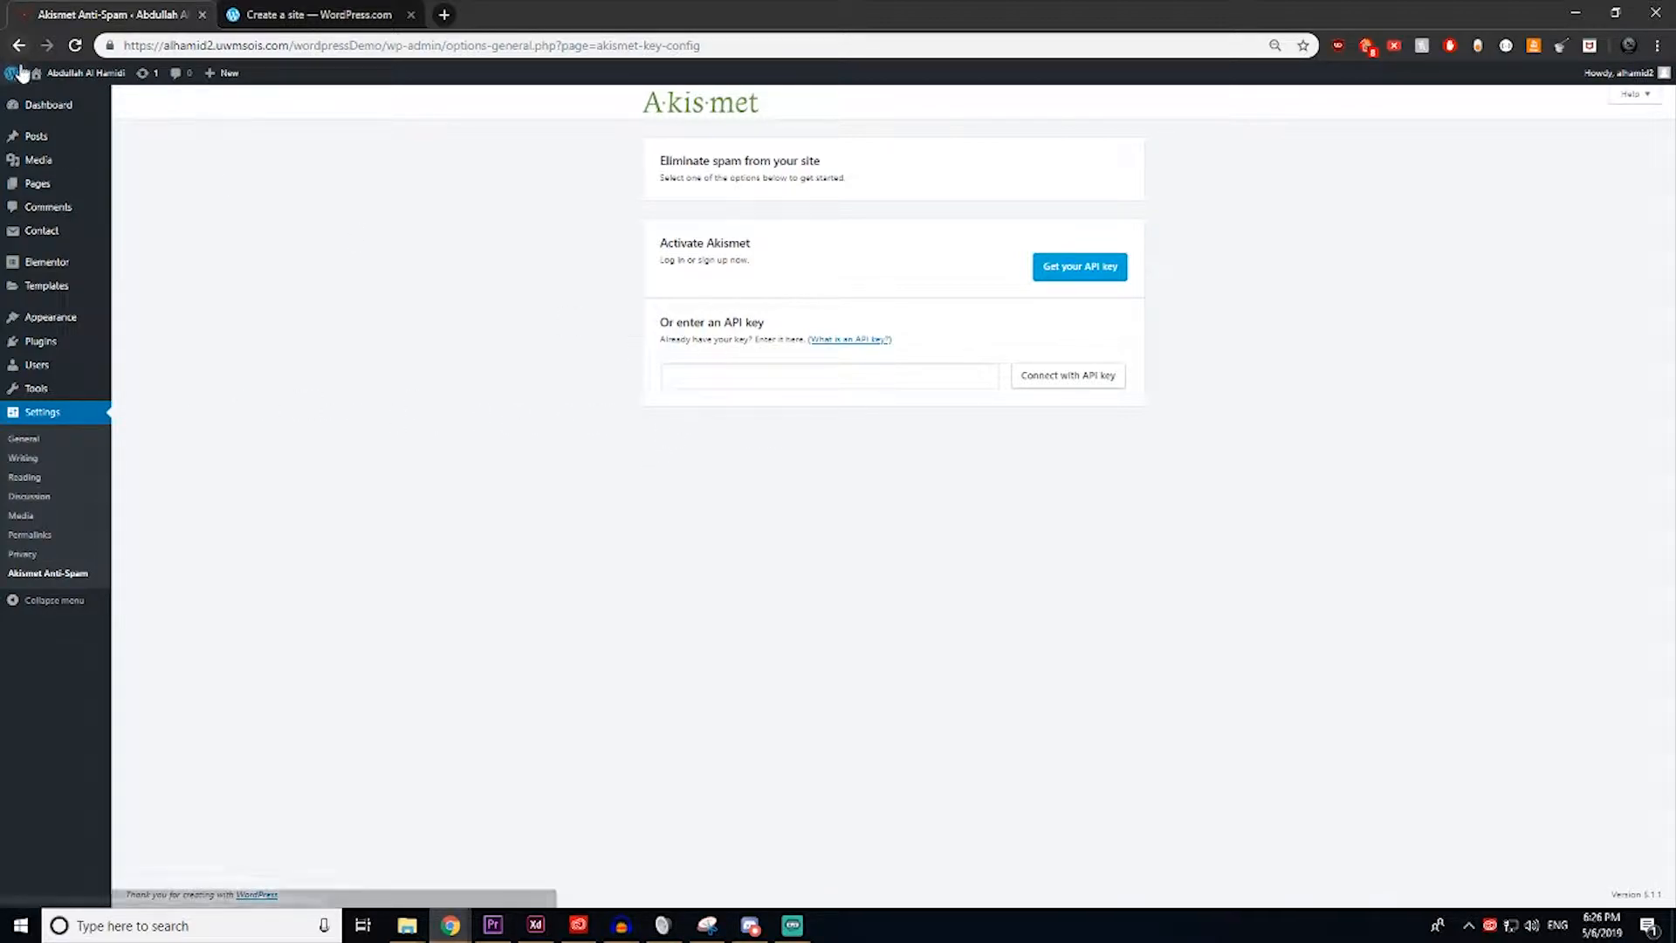
Step: Install and activate the Yoast SEO plugin from the popular plugins
mouse_move(69, 395)
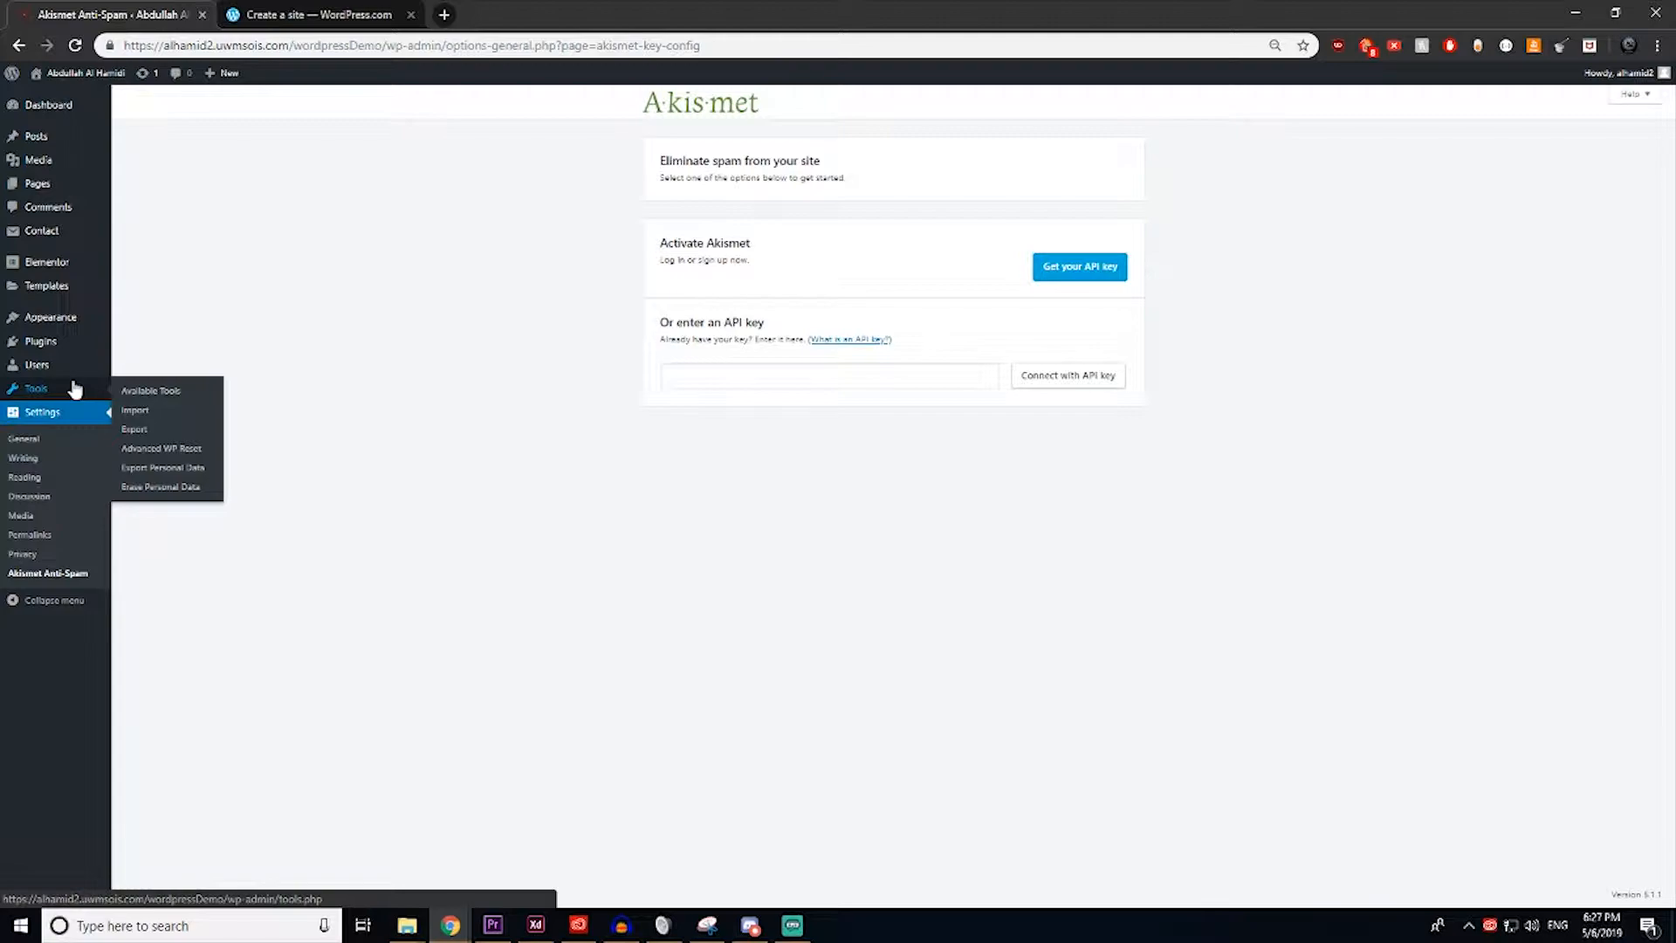
mouse_move(67, 347)
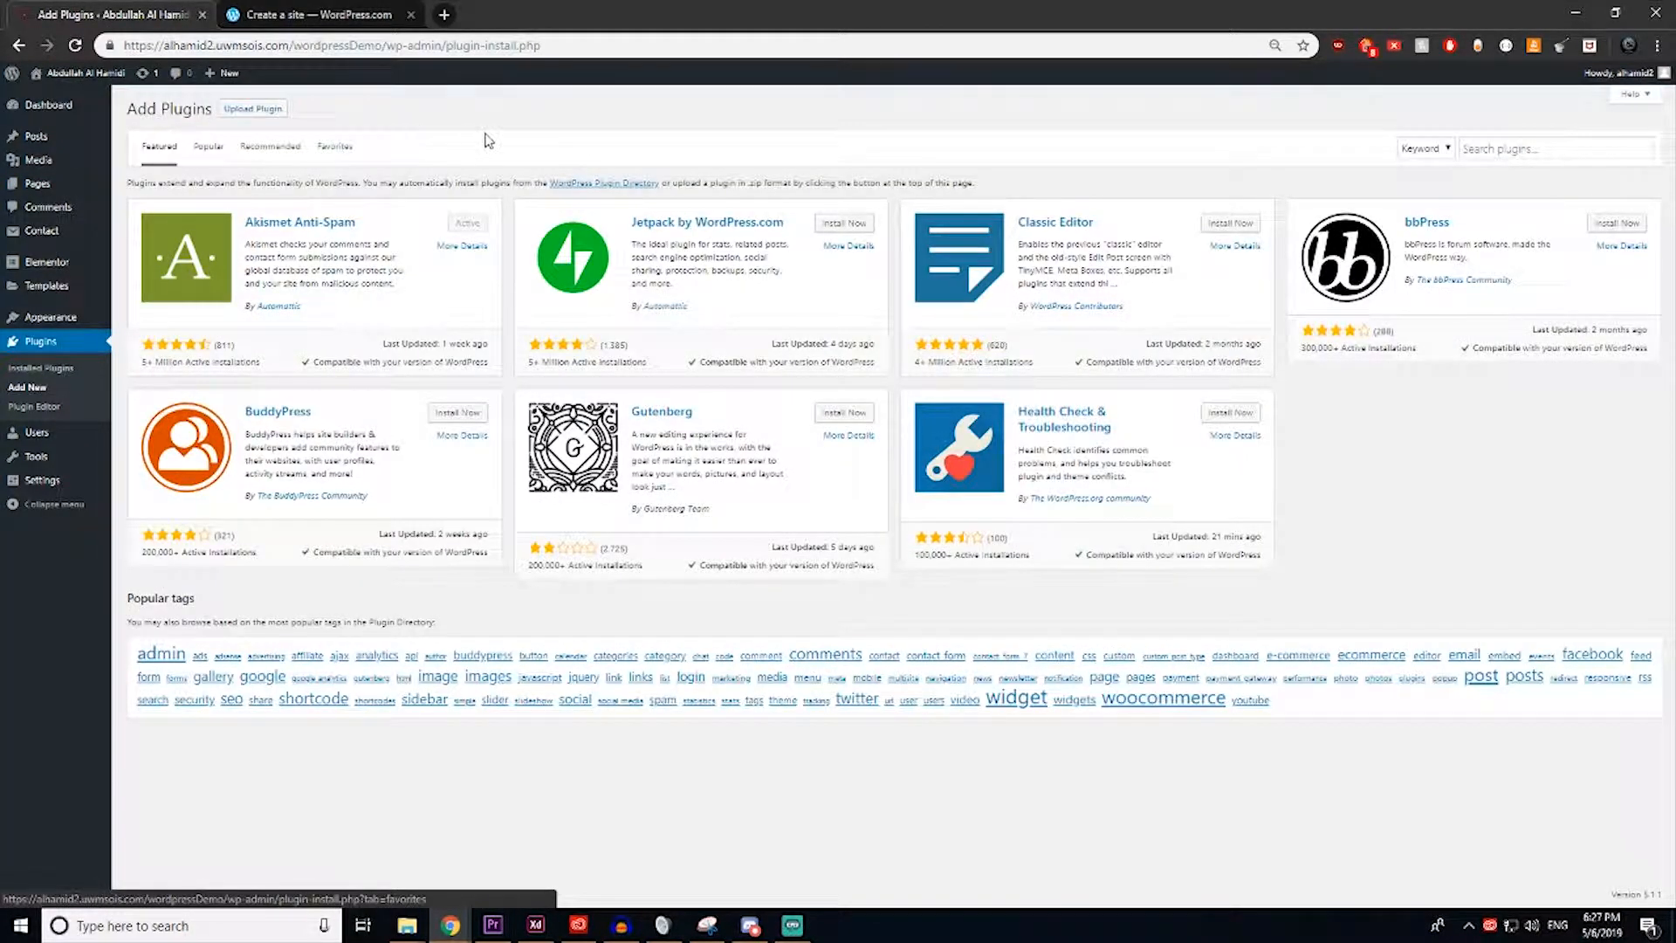
click(208, 149)
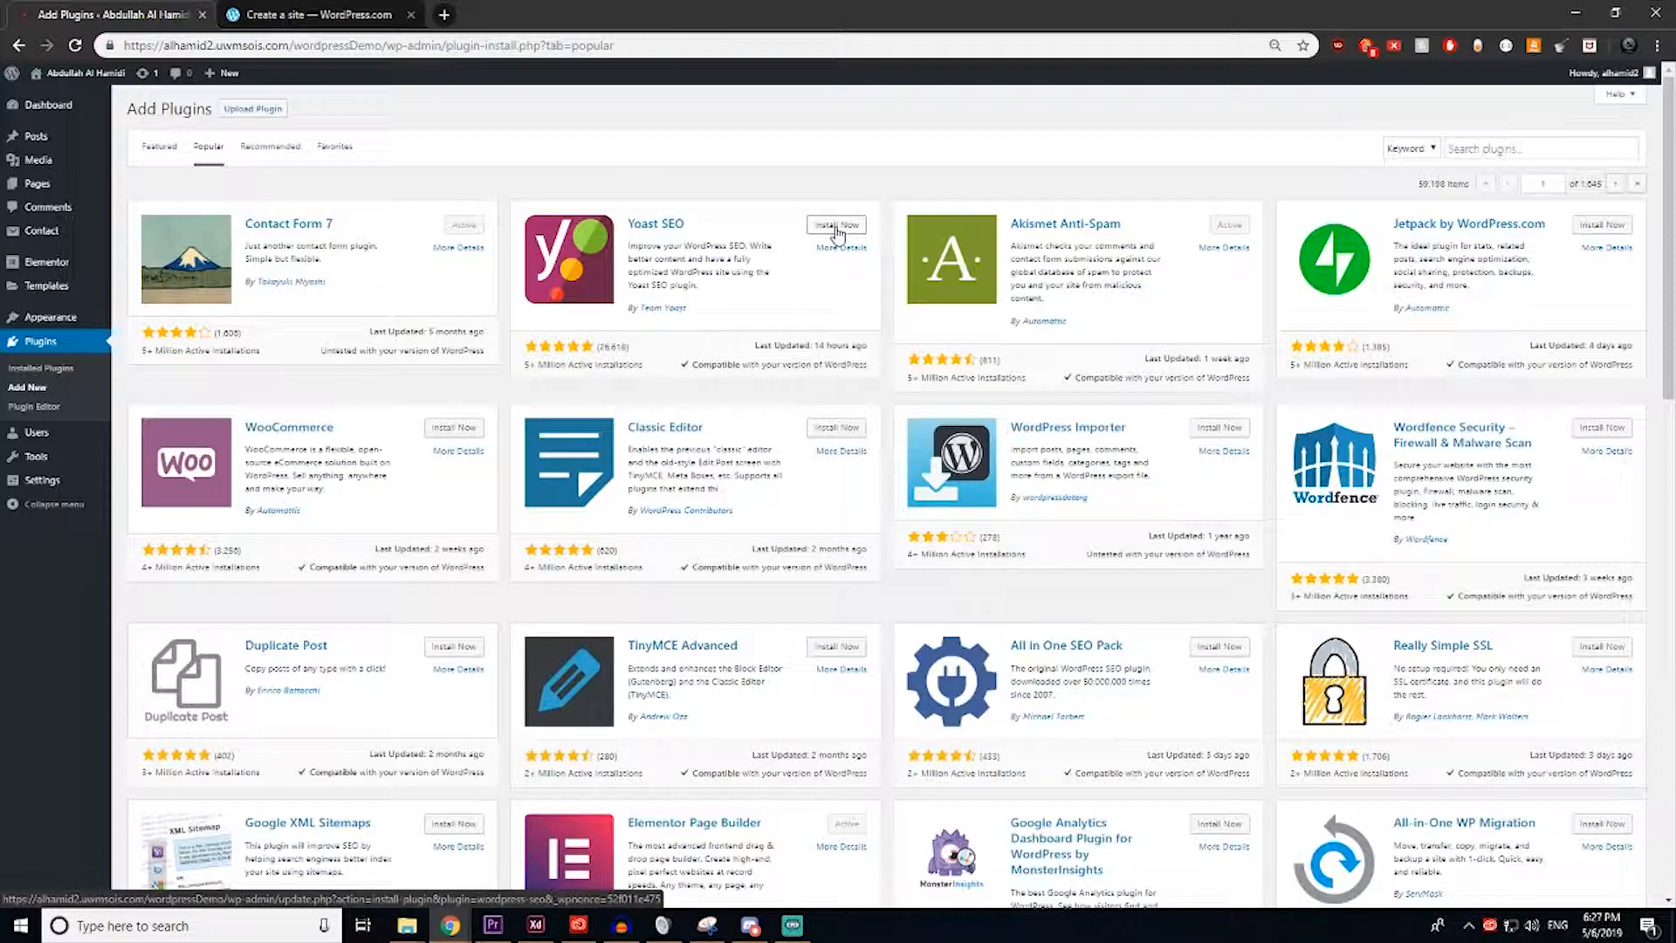
click(835, 231)
click(828, 229)
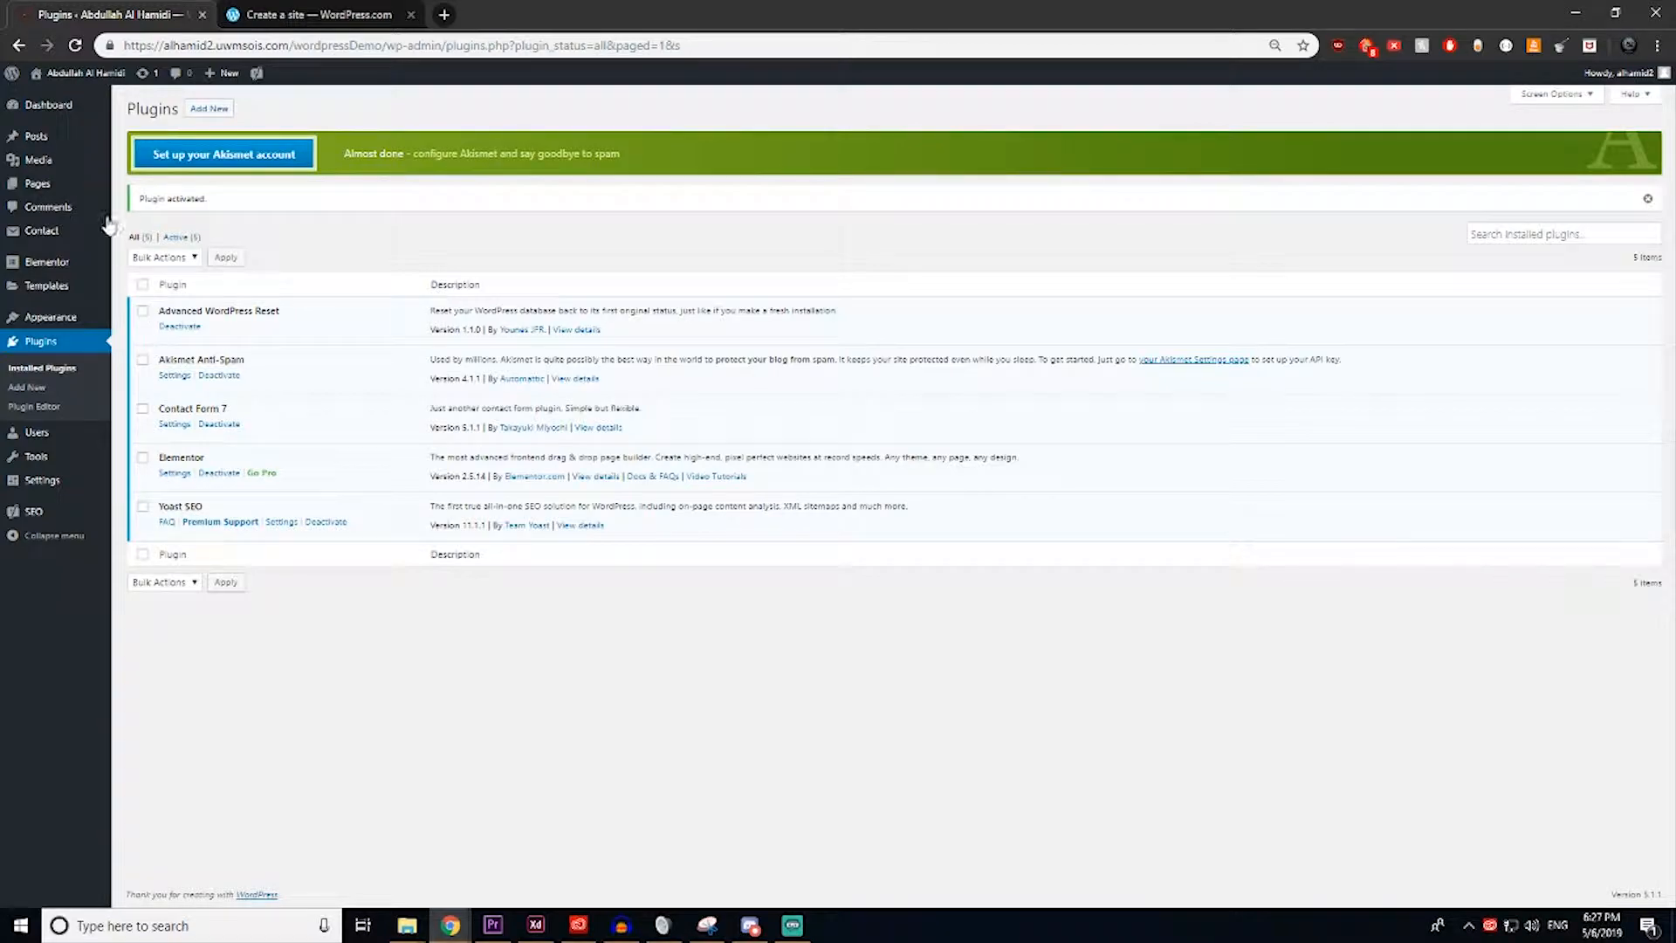
Step: Open the first post, about income sharing agreements, for editing and examine its Yoast SEO section
mouse_move(56, 138)
click(57, 138)
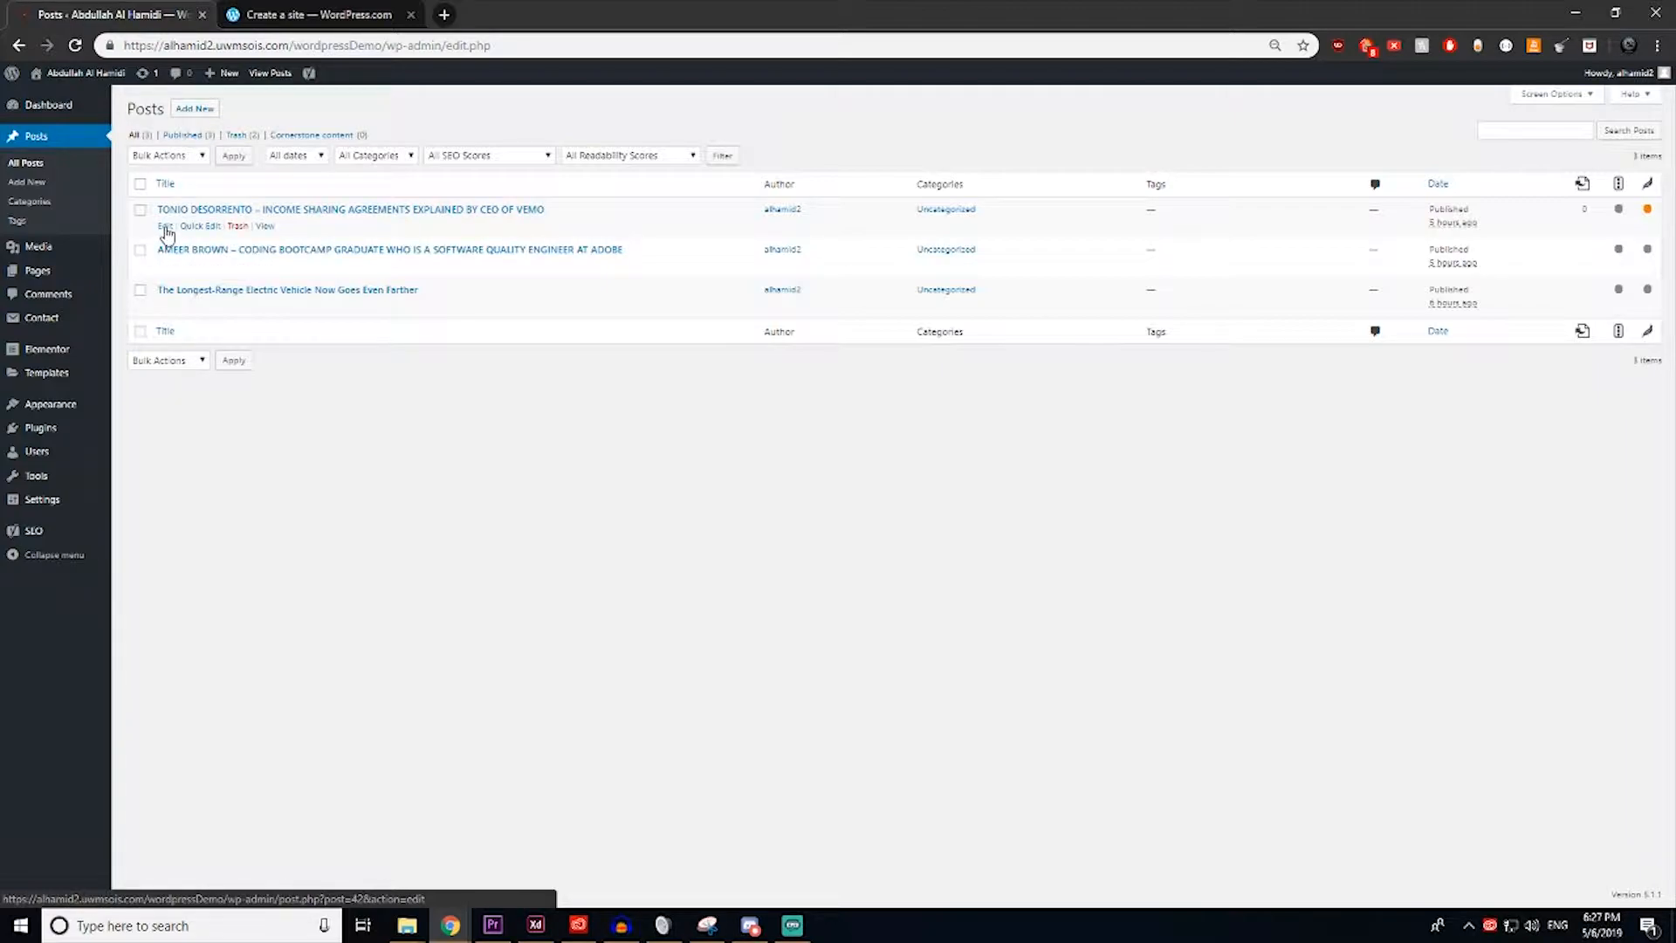
click(165, 227)
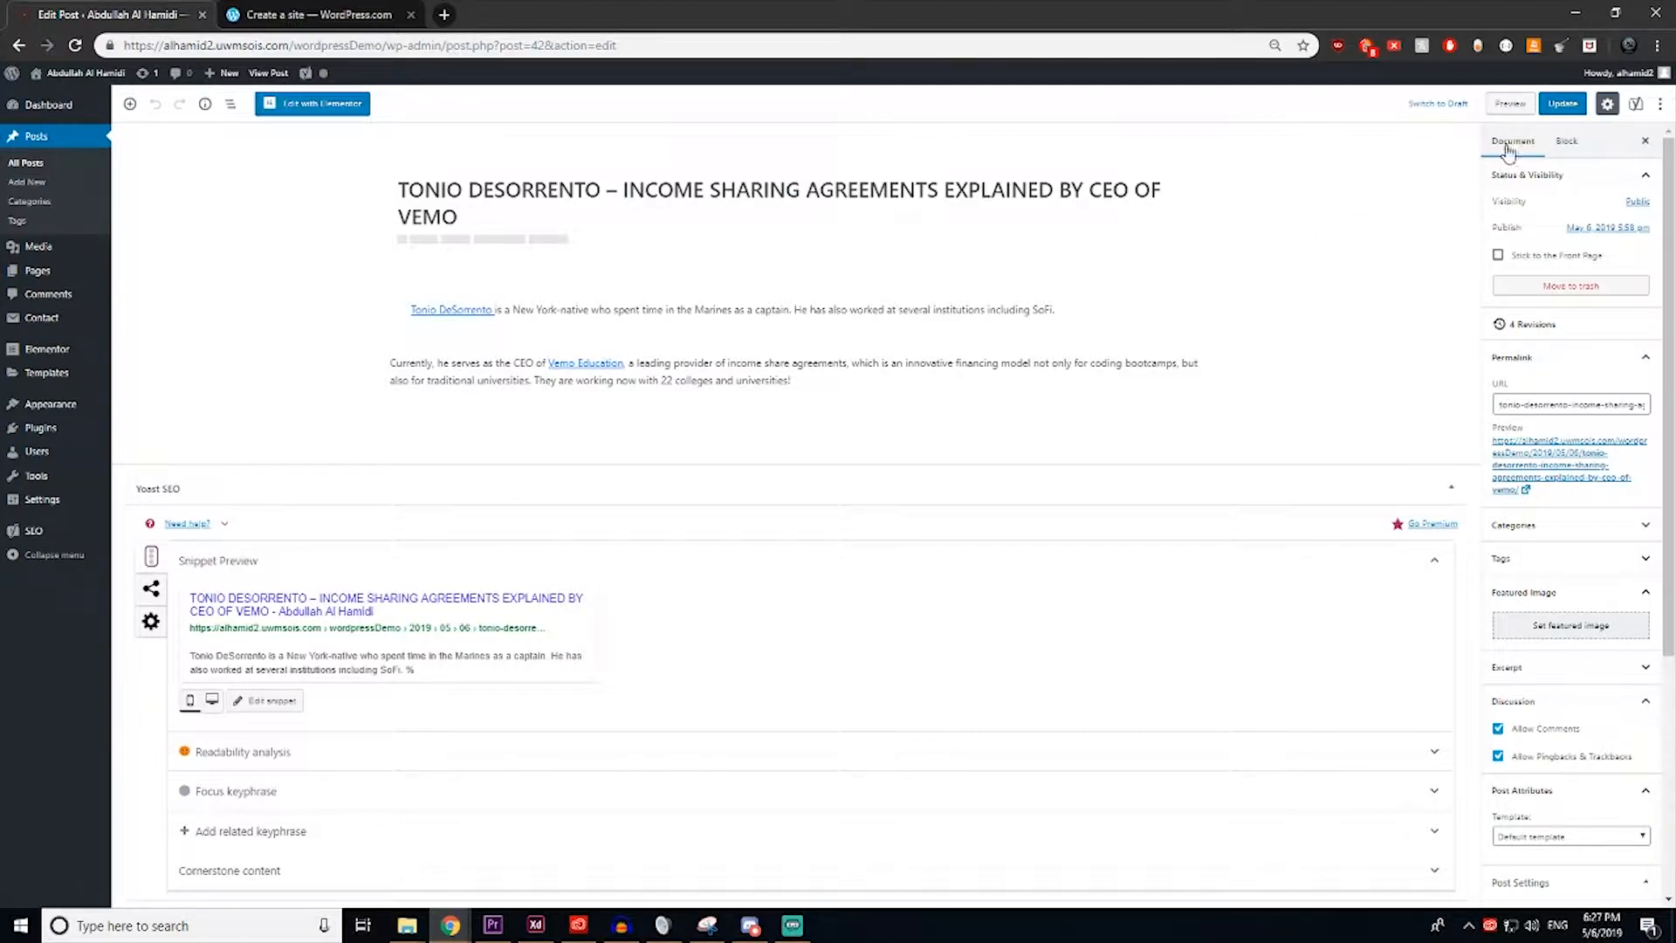
Step: Deactivate the Akismet Anti-Spam plugin and delete it together with its data
click(51, 106)
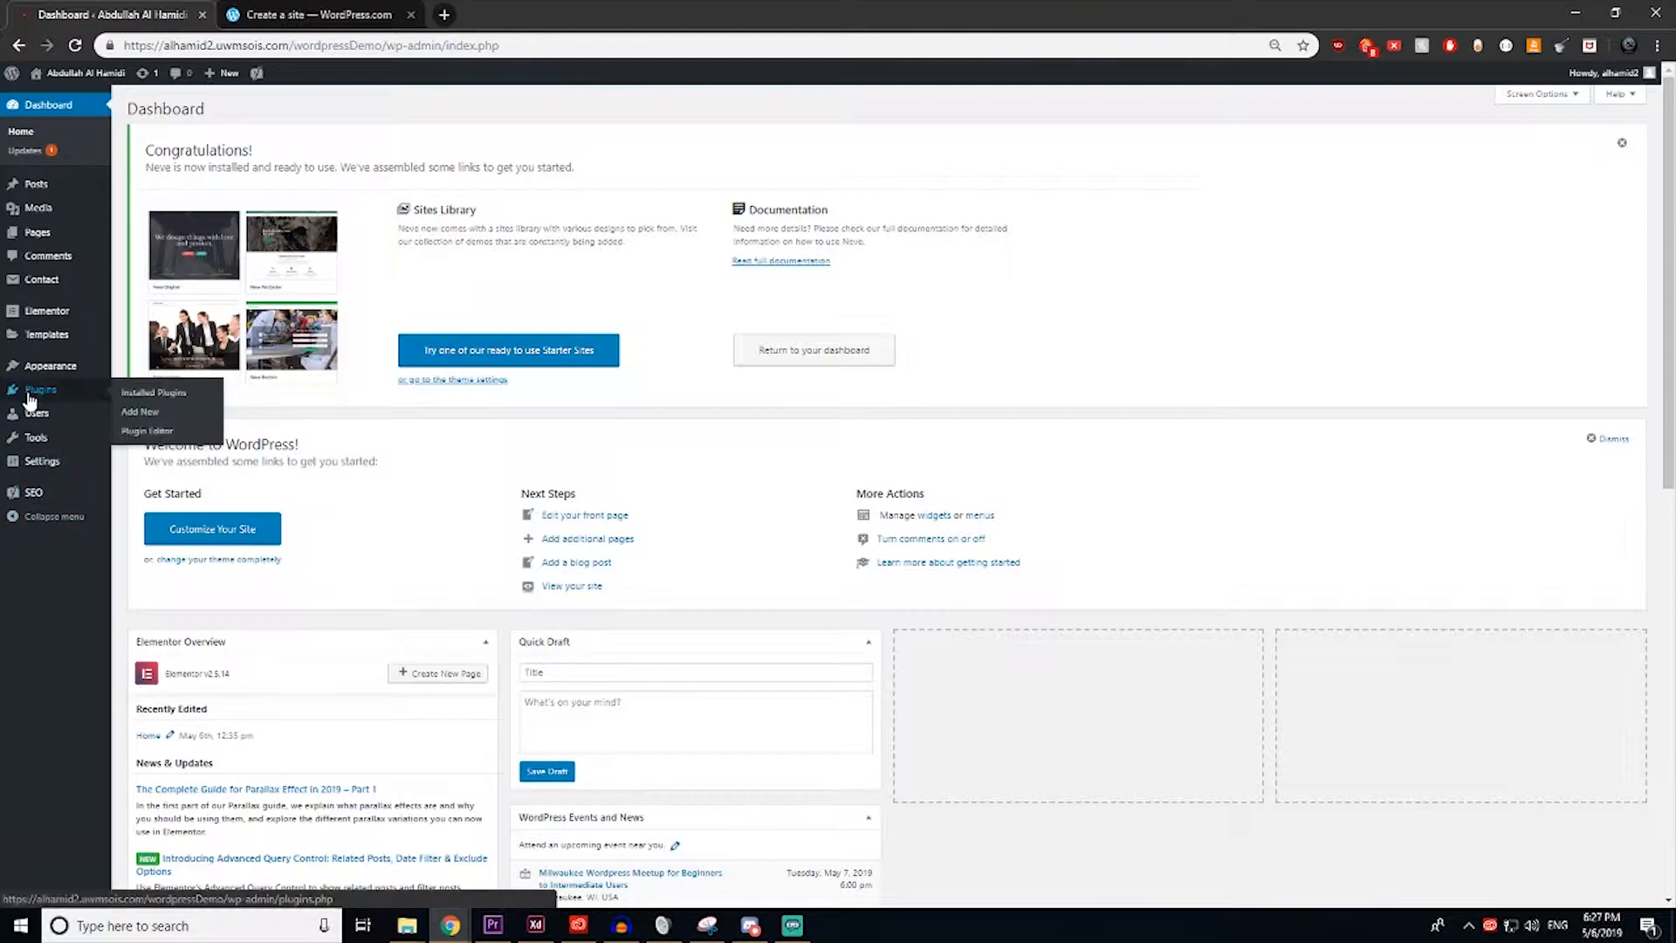
click(37, 391)
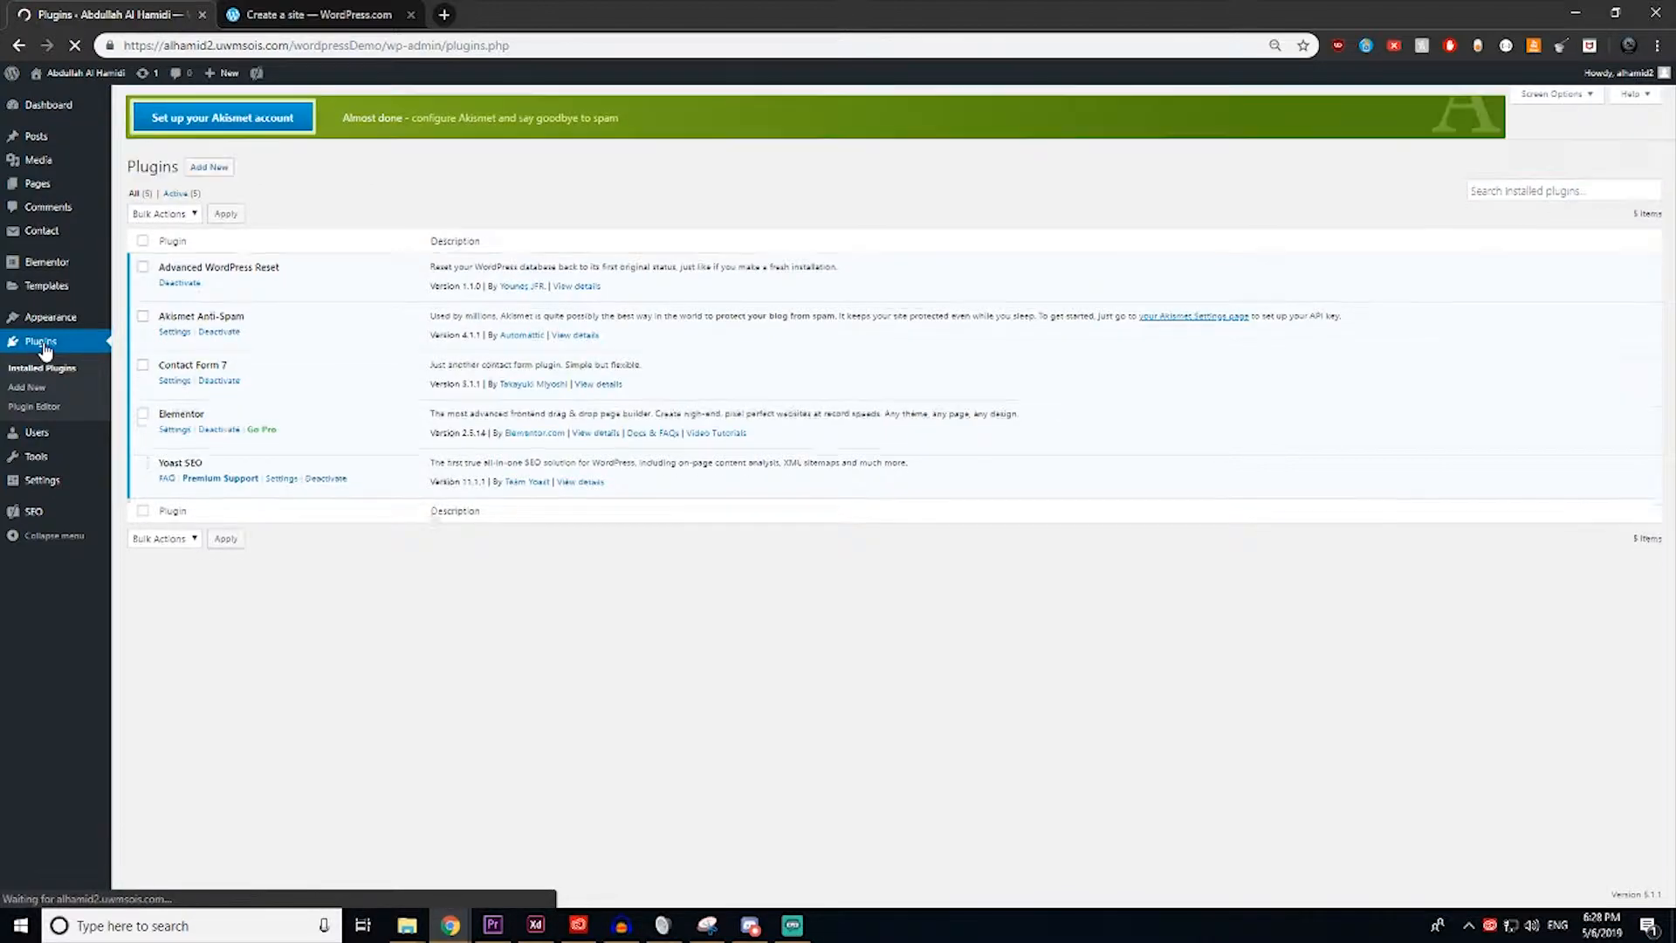
click(219, 339)
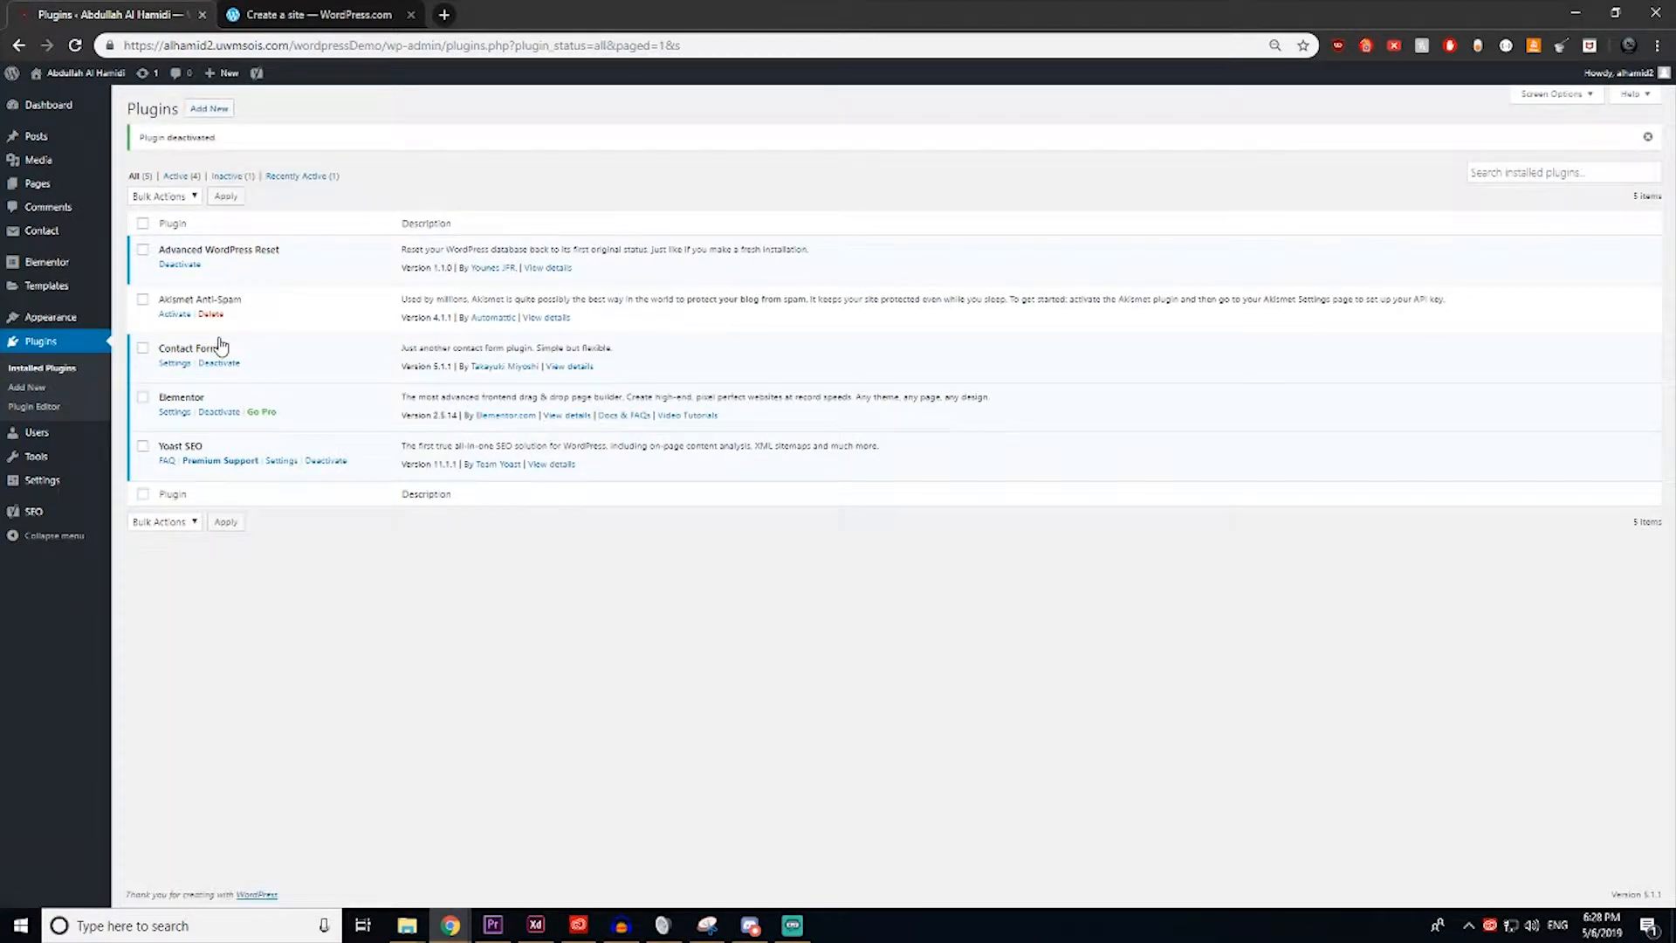
click(210, 315)
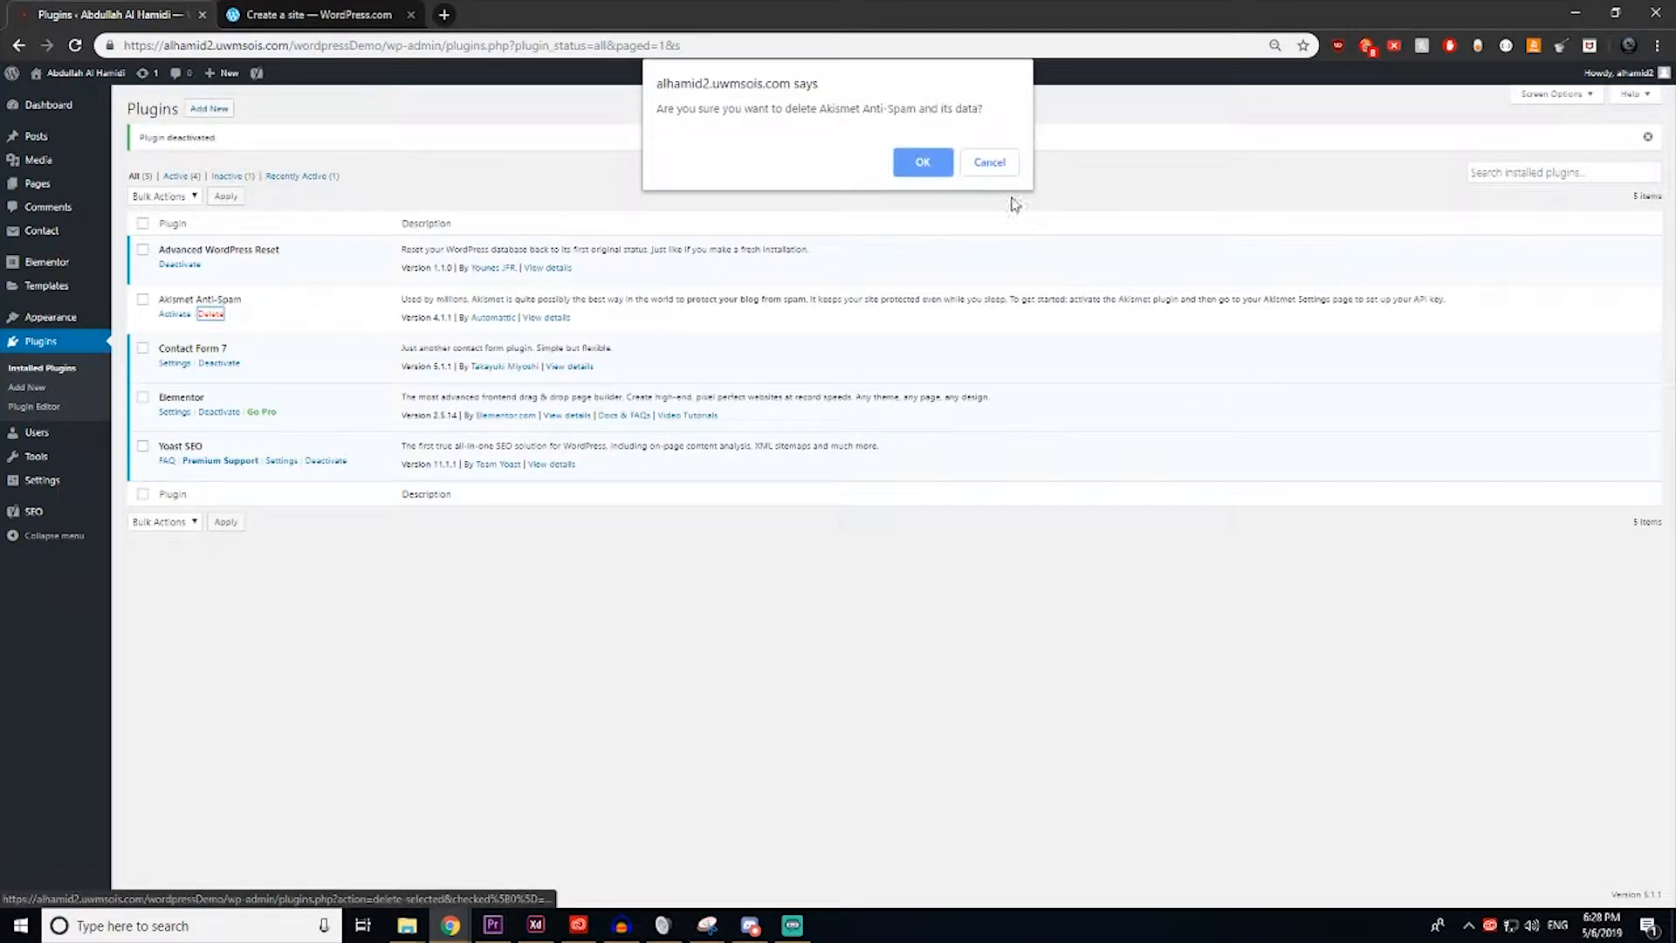
click(912, 163)
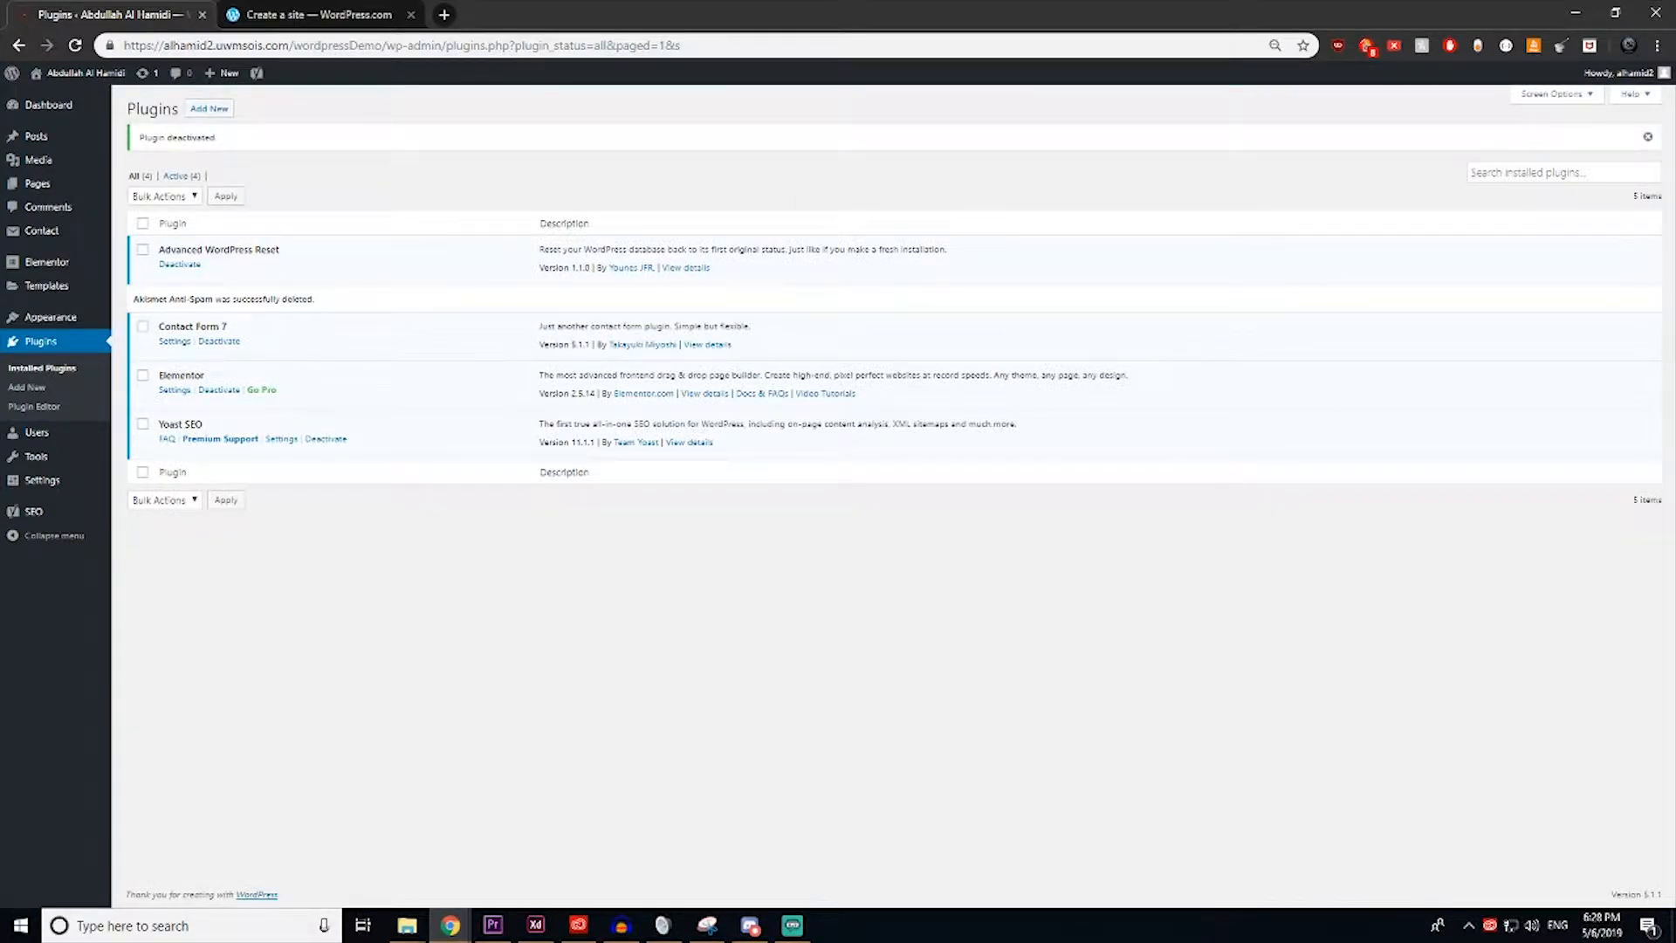
key(alt+Tab)
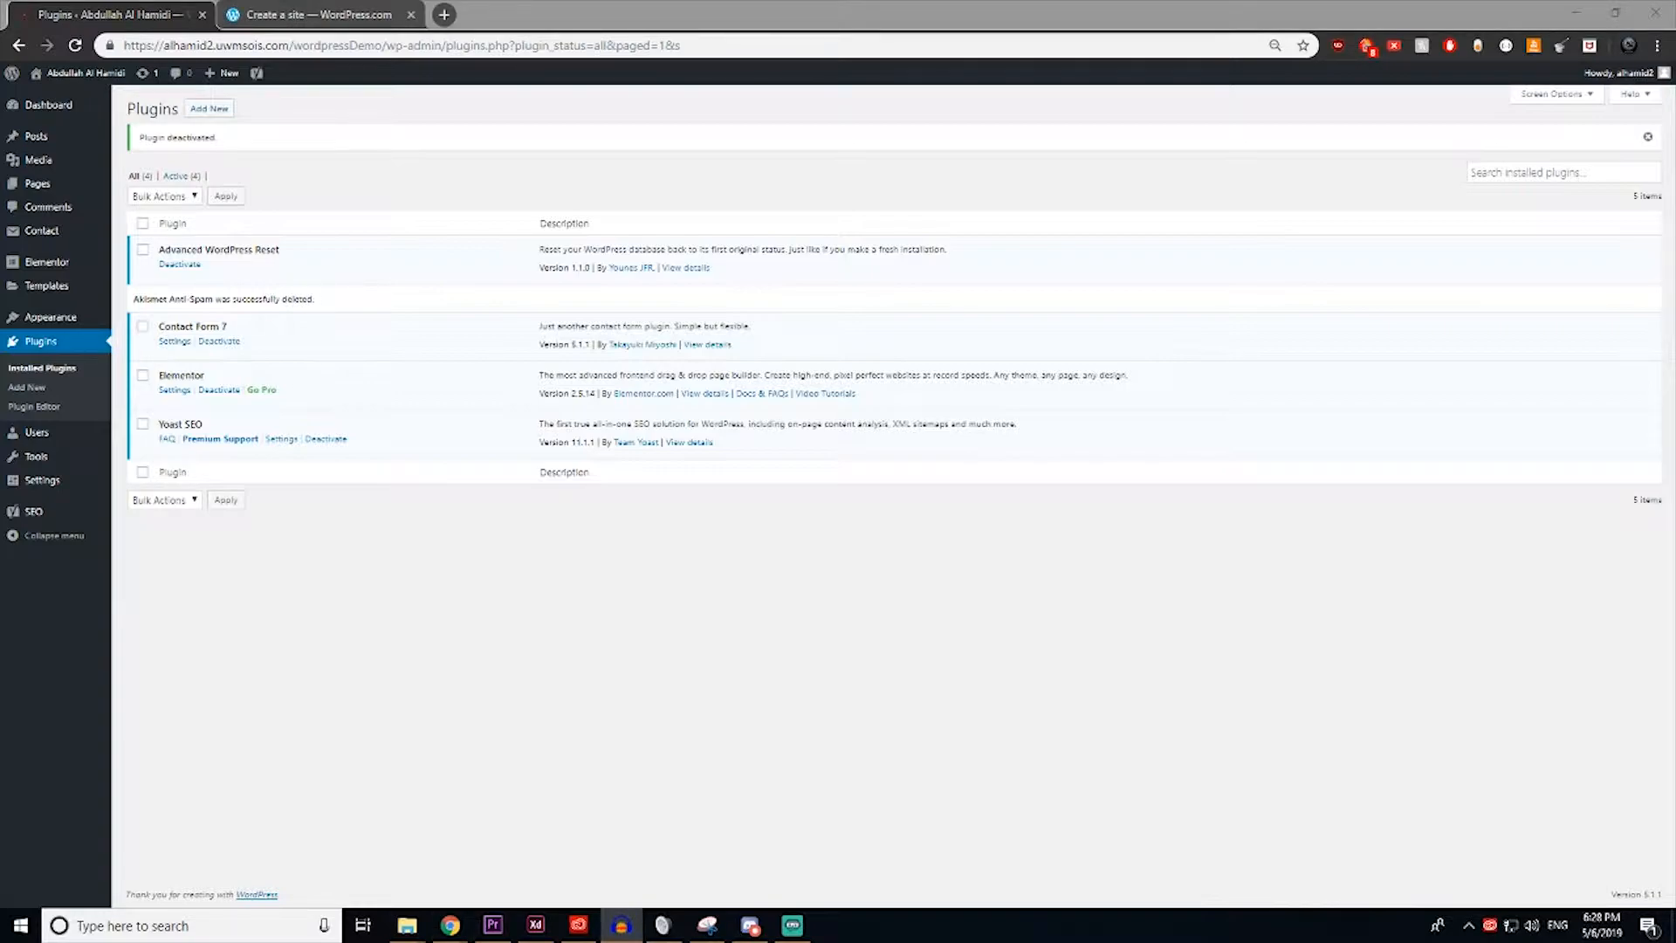
click(628, 660)
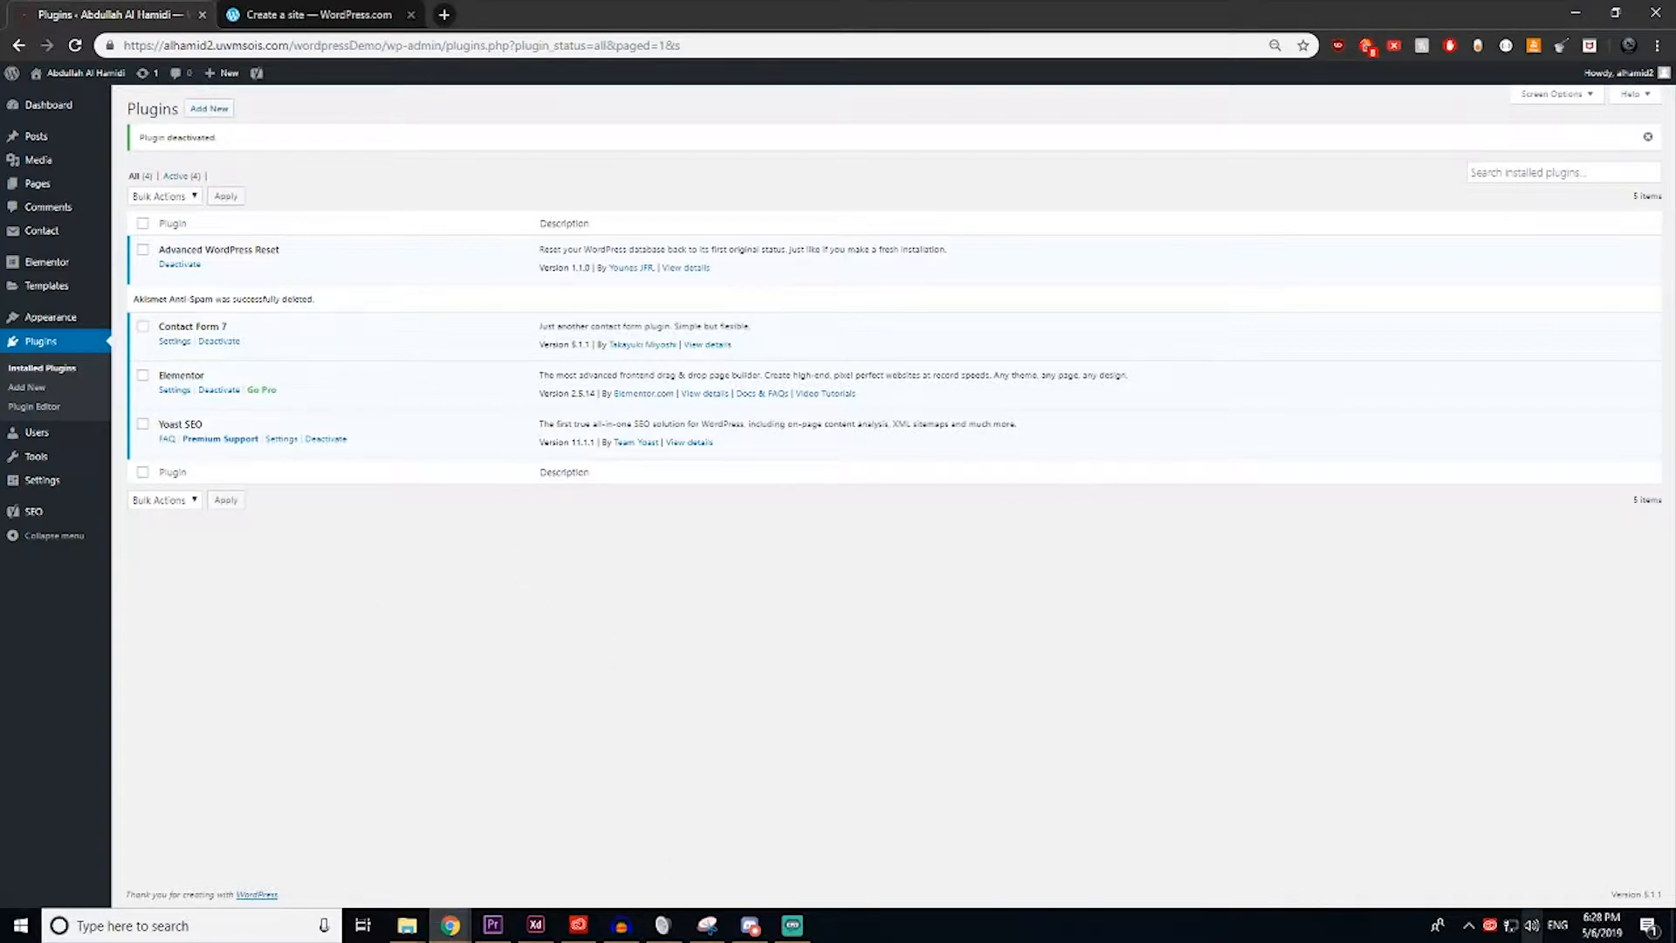
click(793, 925)
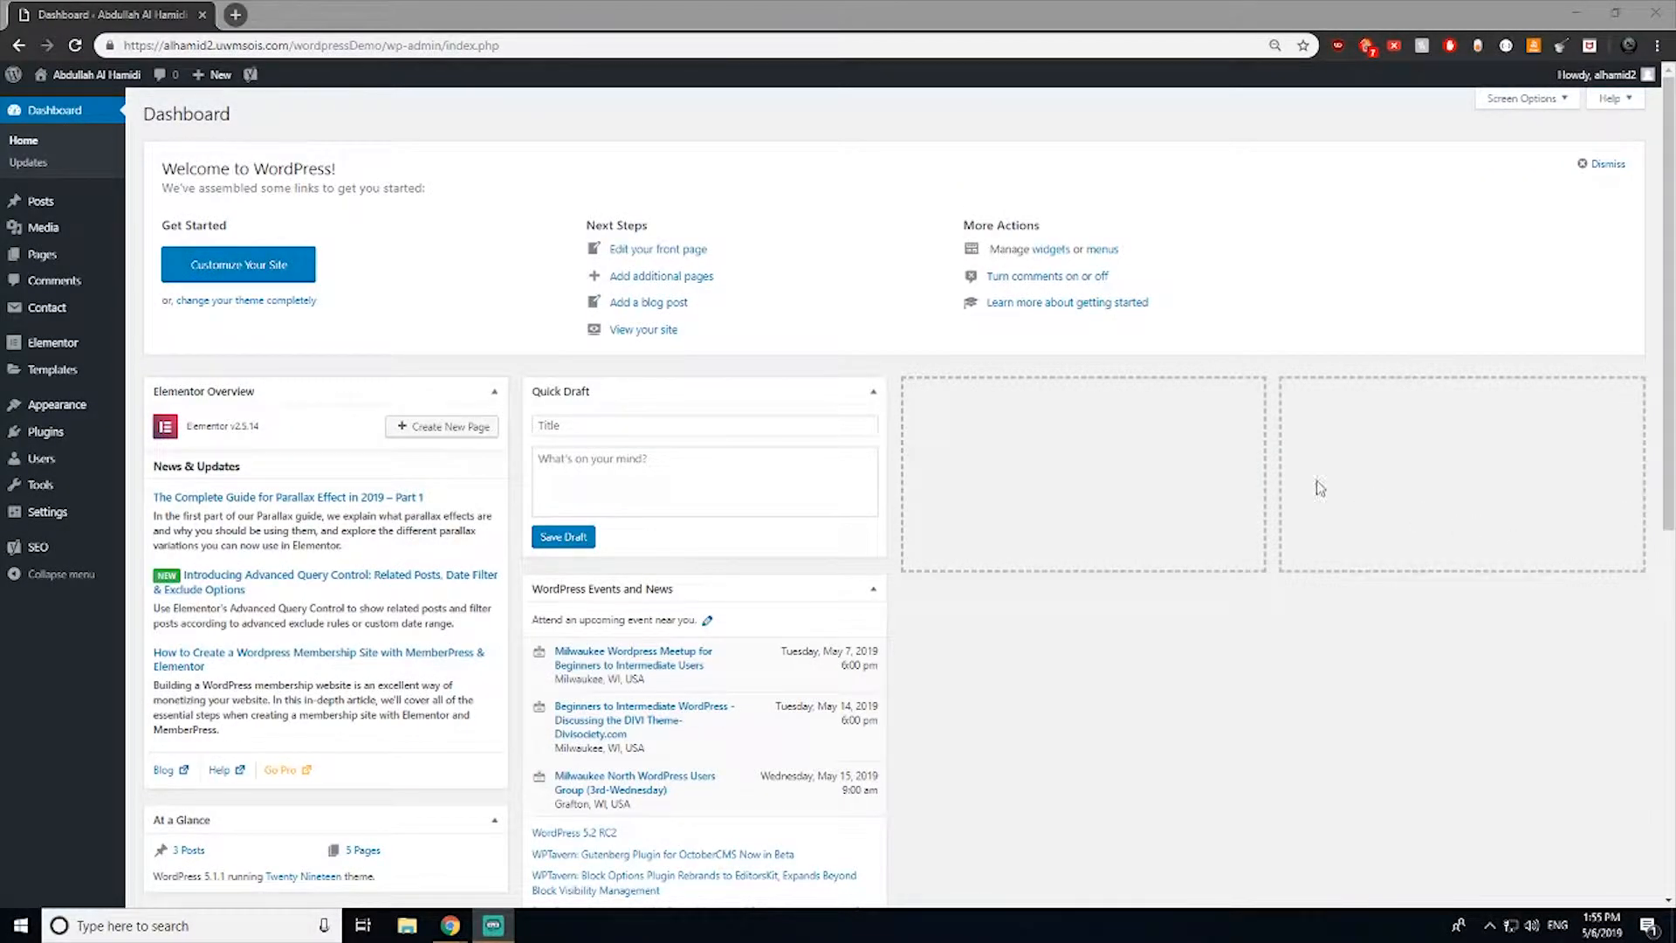
click(464, 208)
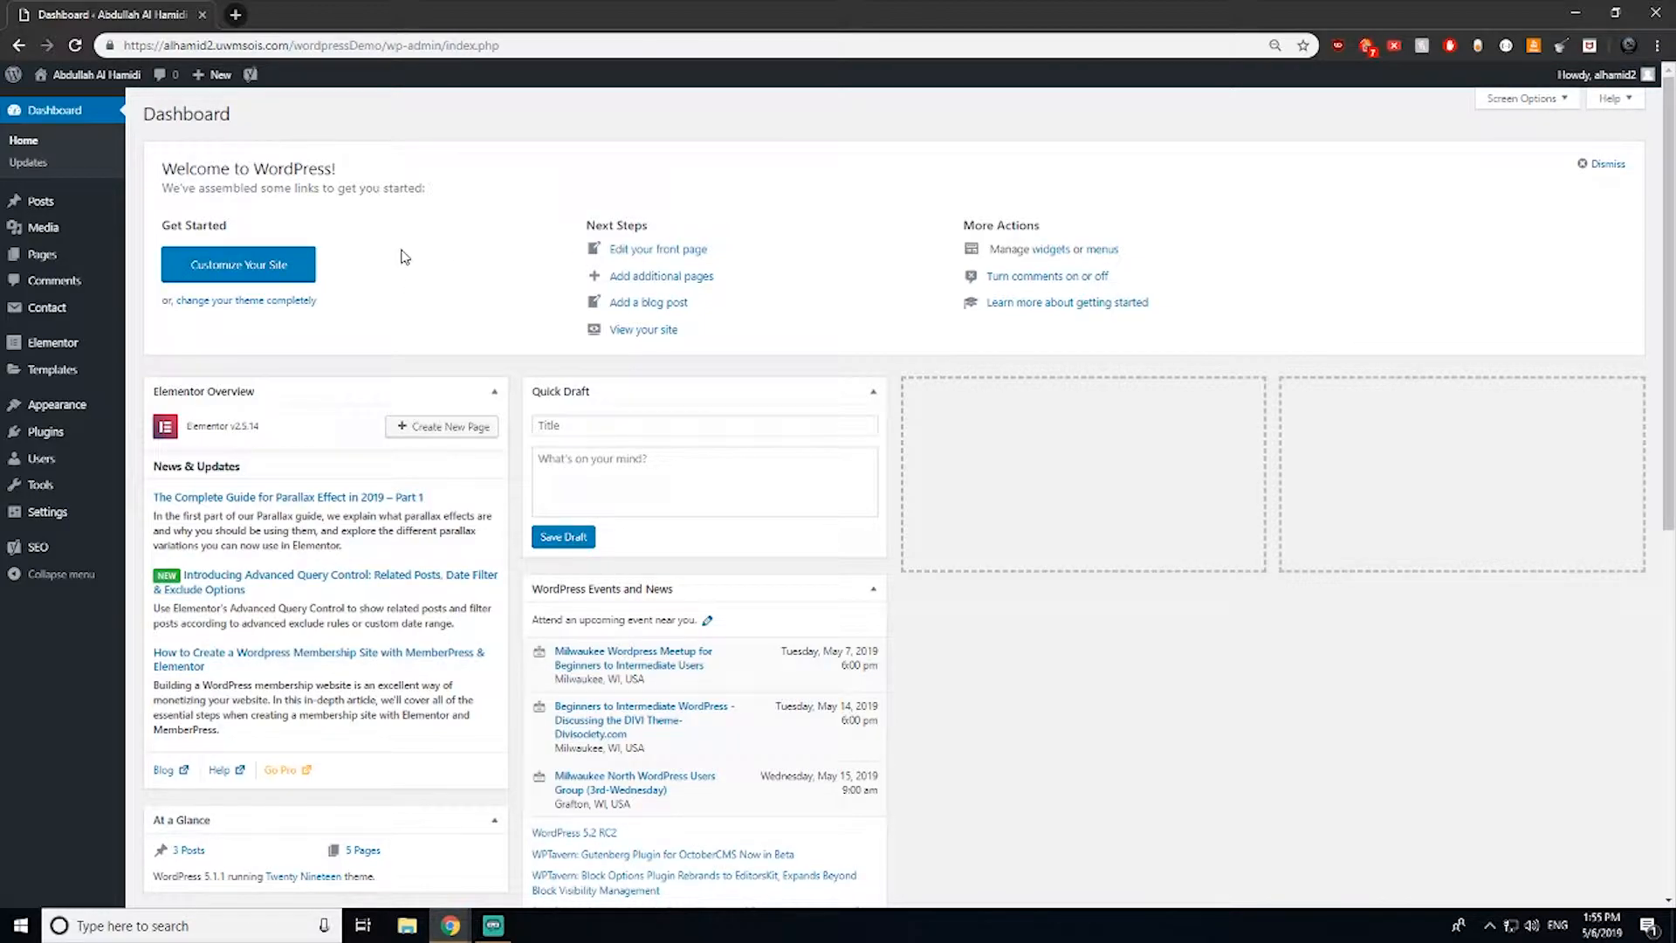
Step: Search Google in a new browser tab for "wordpress theme free" and open the aThemes collection of best free WordPress themes
click(234, 14)
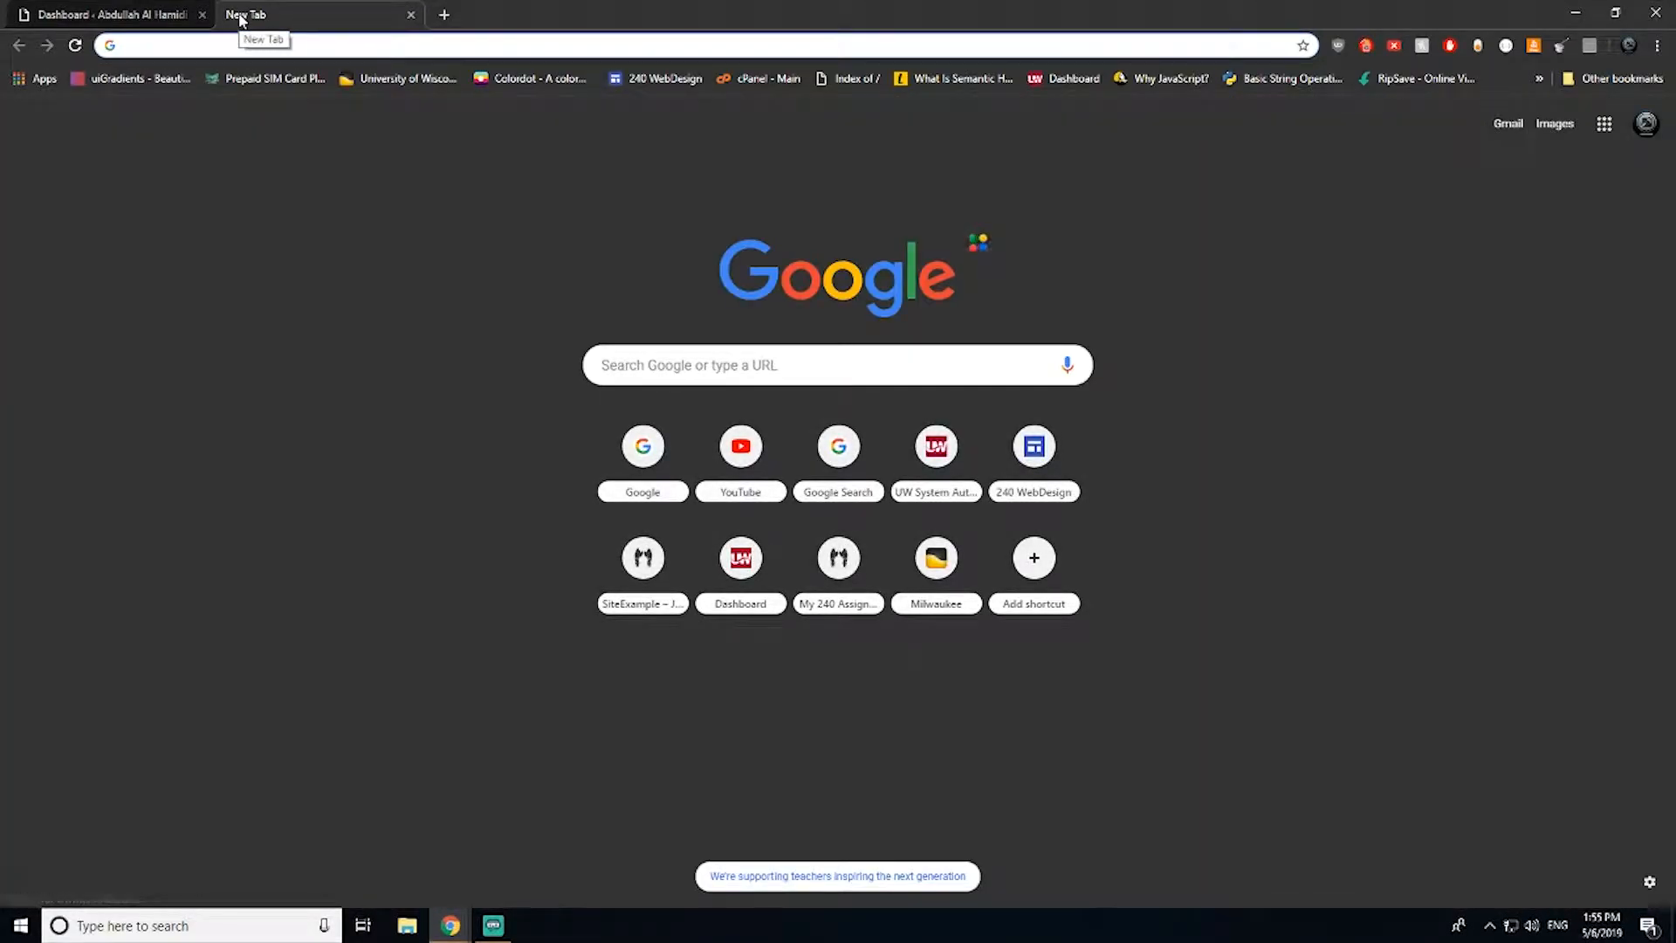
text(google.com)
key(Return)
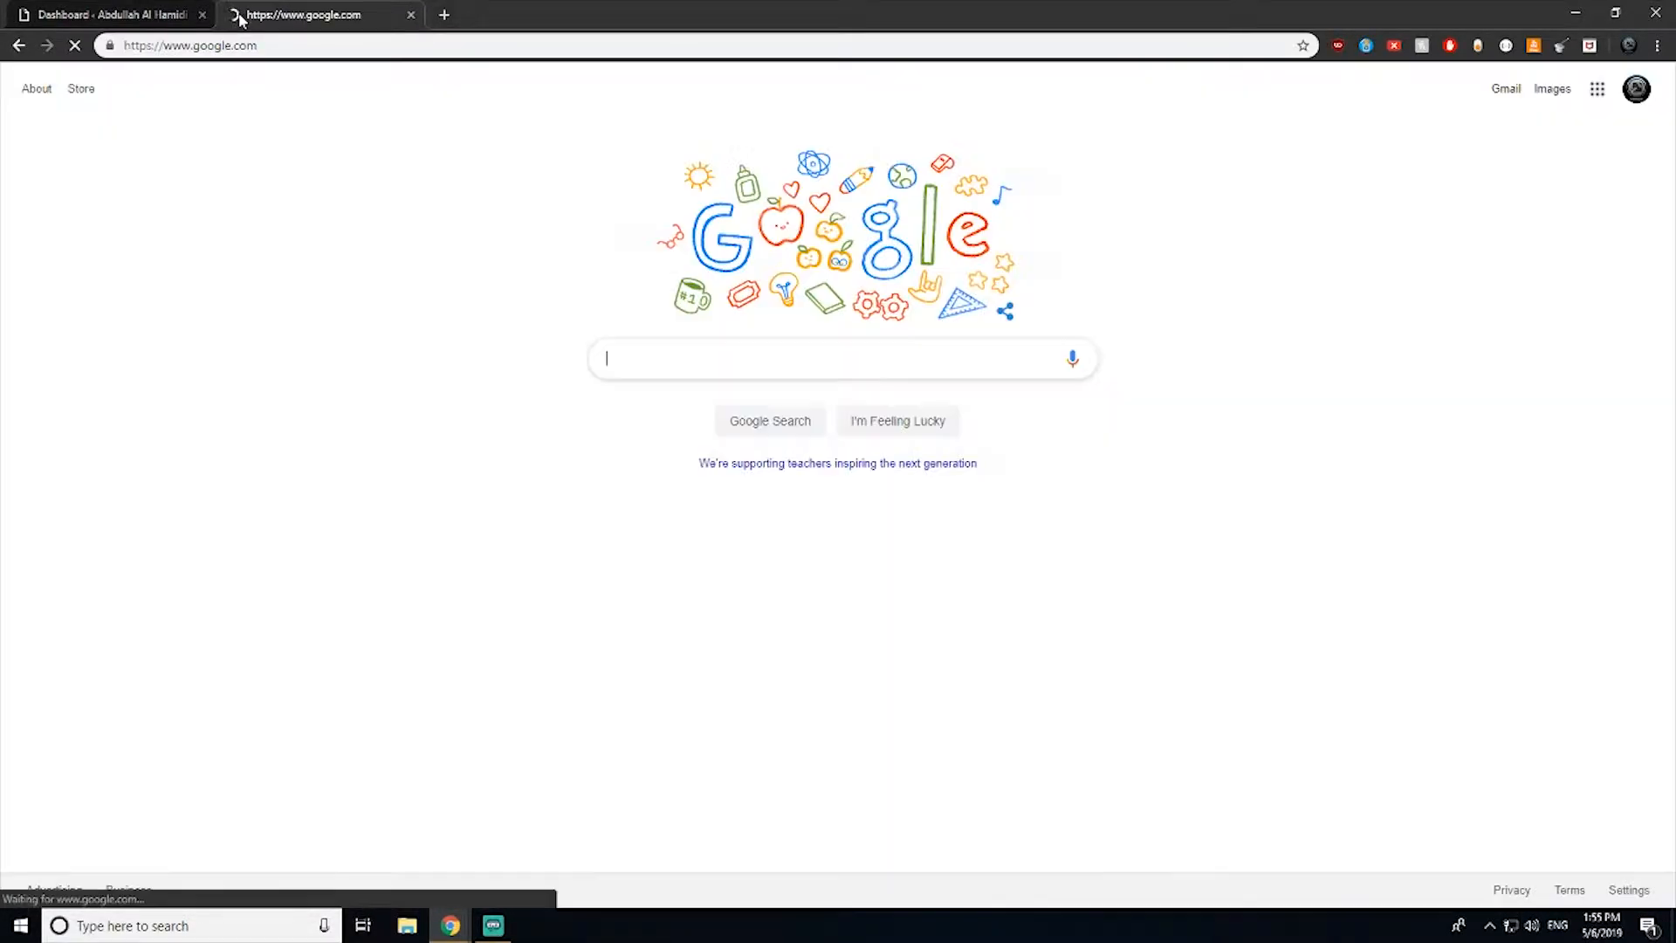
text(wordpr)
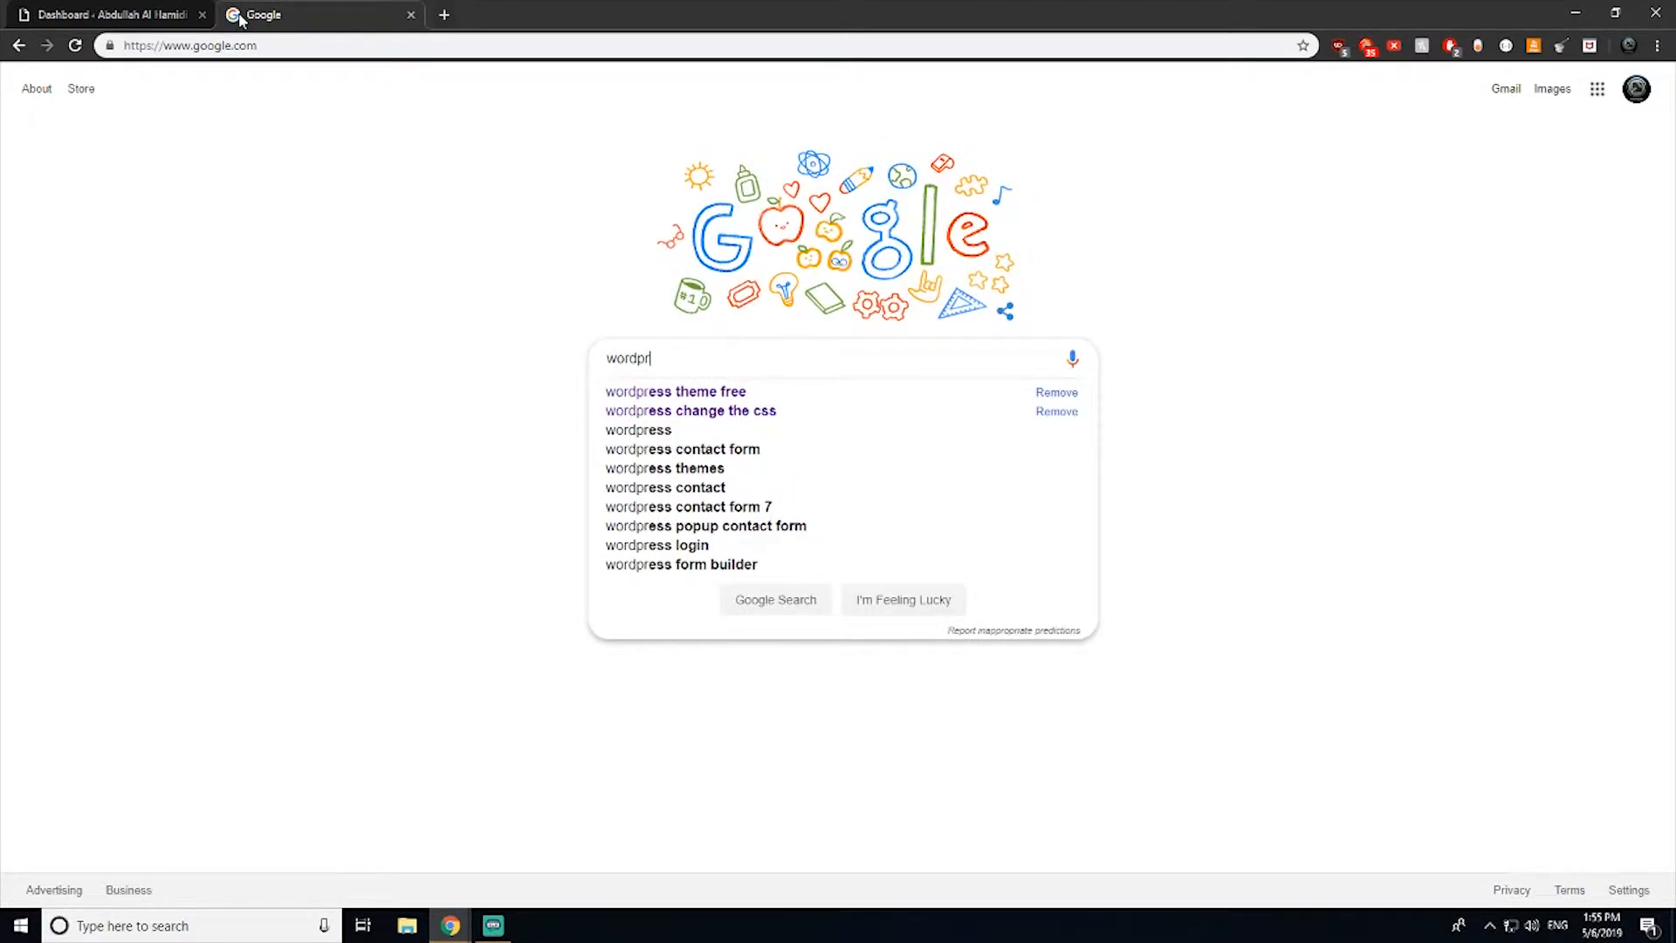
key(Down)
key(Return)
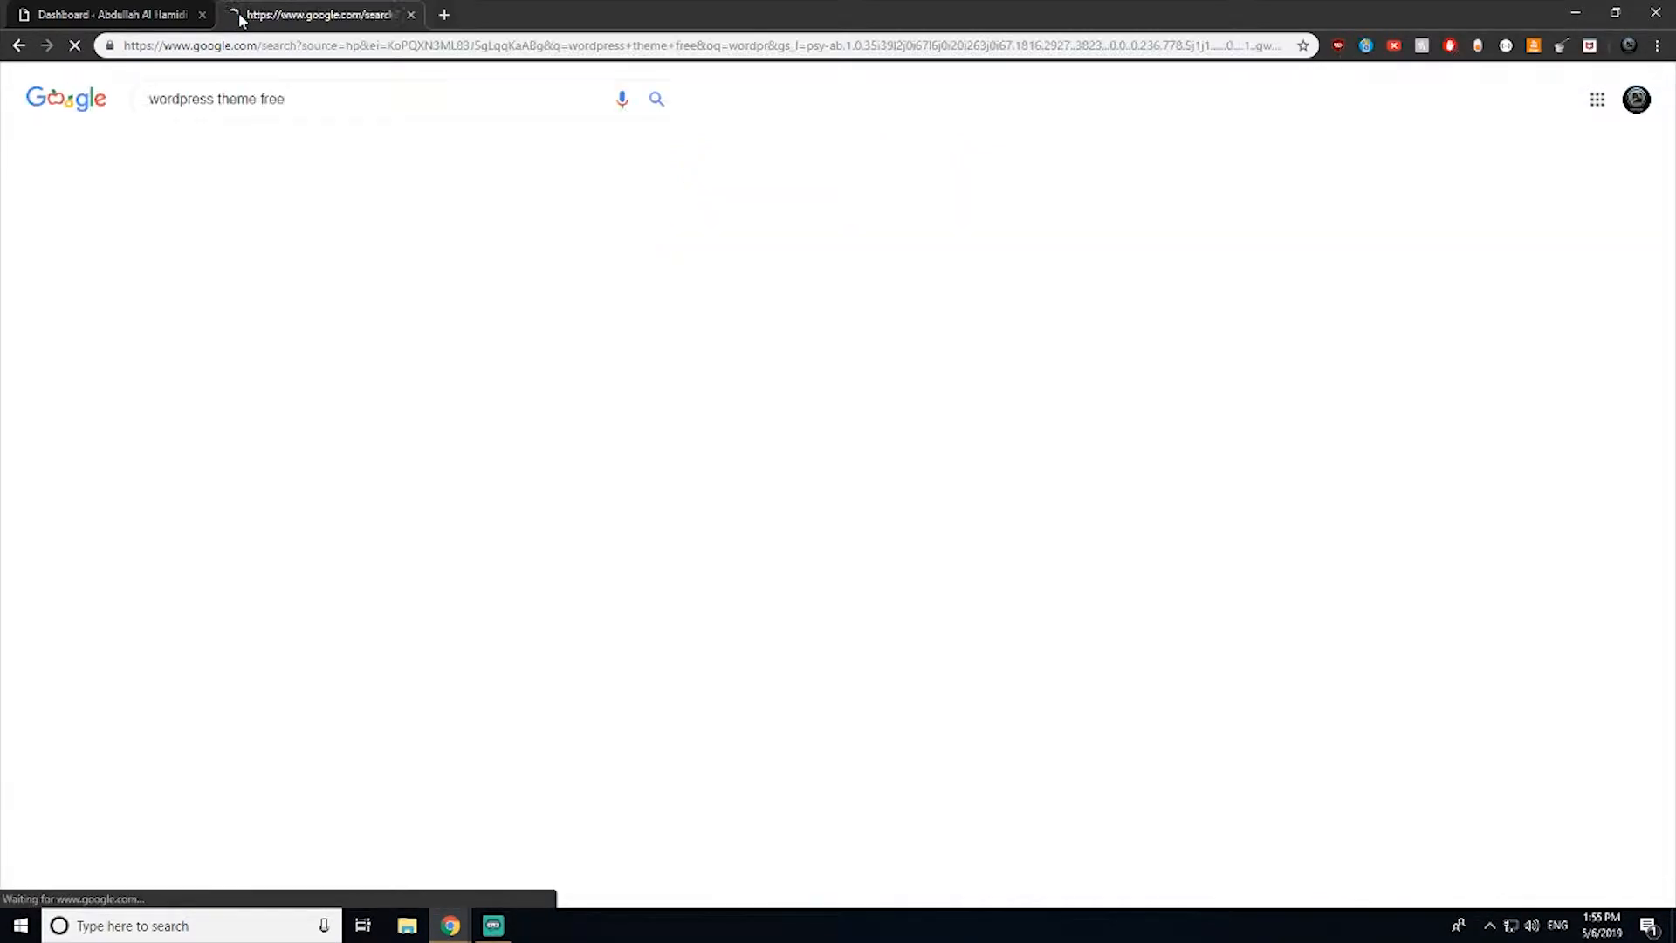
scroll(234, 255, down, 2)
scroll(232, 249, up, 2)
click(225, 224)
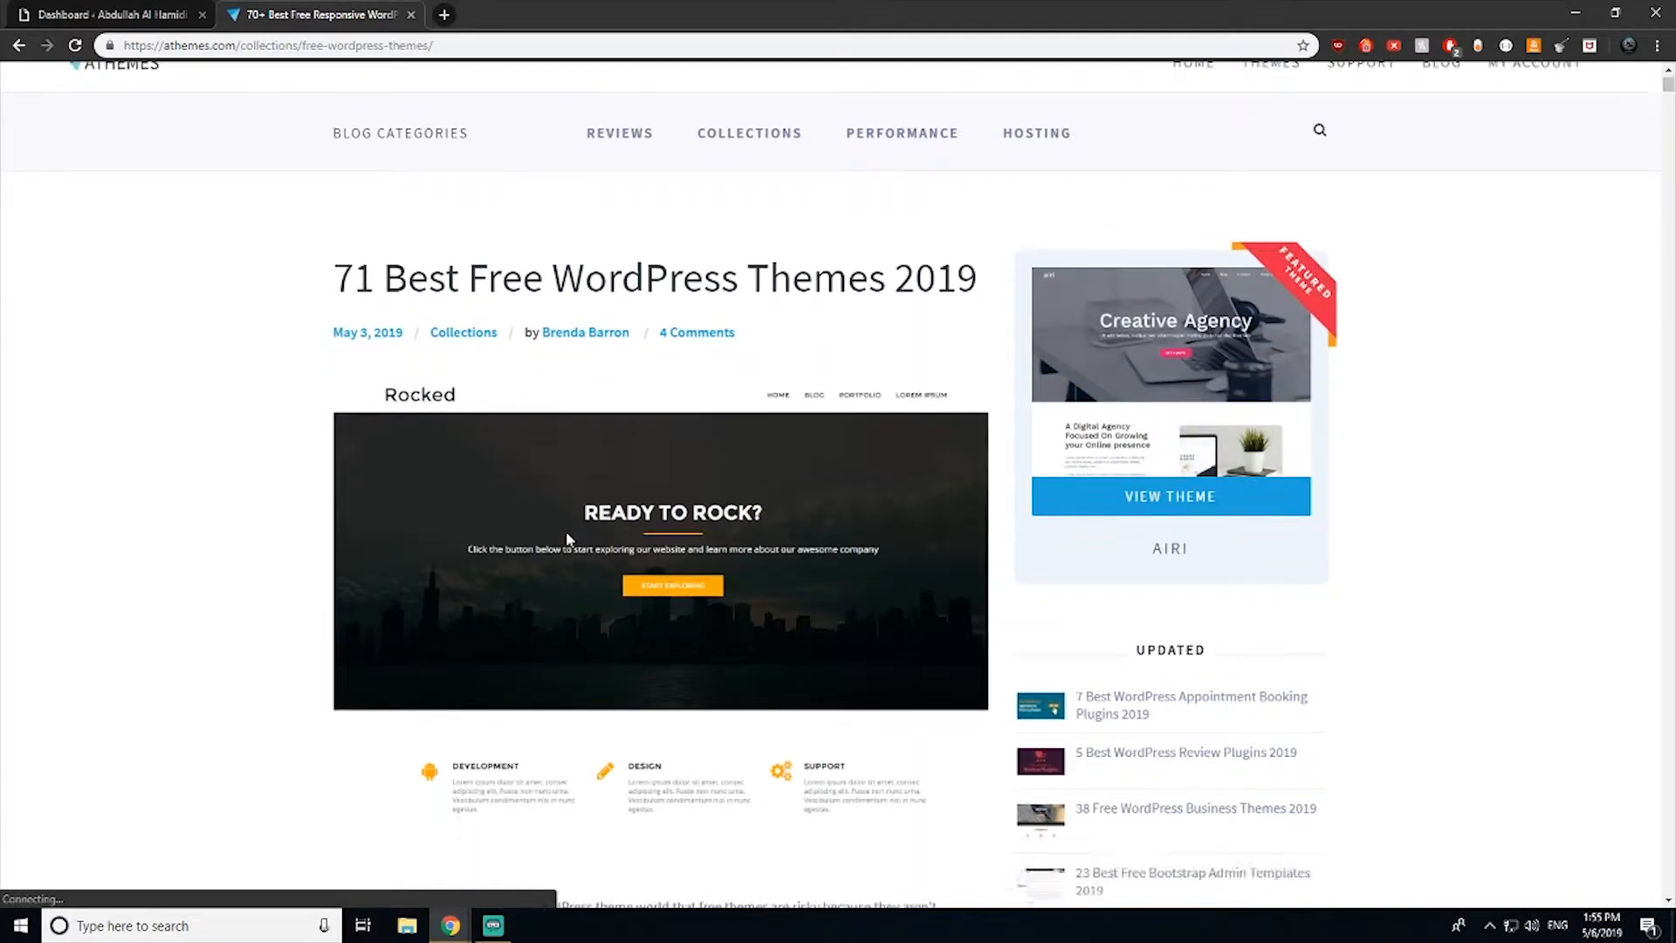
Step: Find the Neve theme in the collection, look through its live demo and close the demo
scroll(572, 542, down, 10)
scroll(577, 559, down, 20)
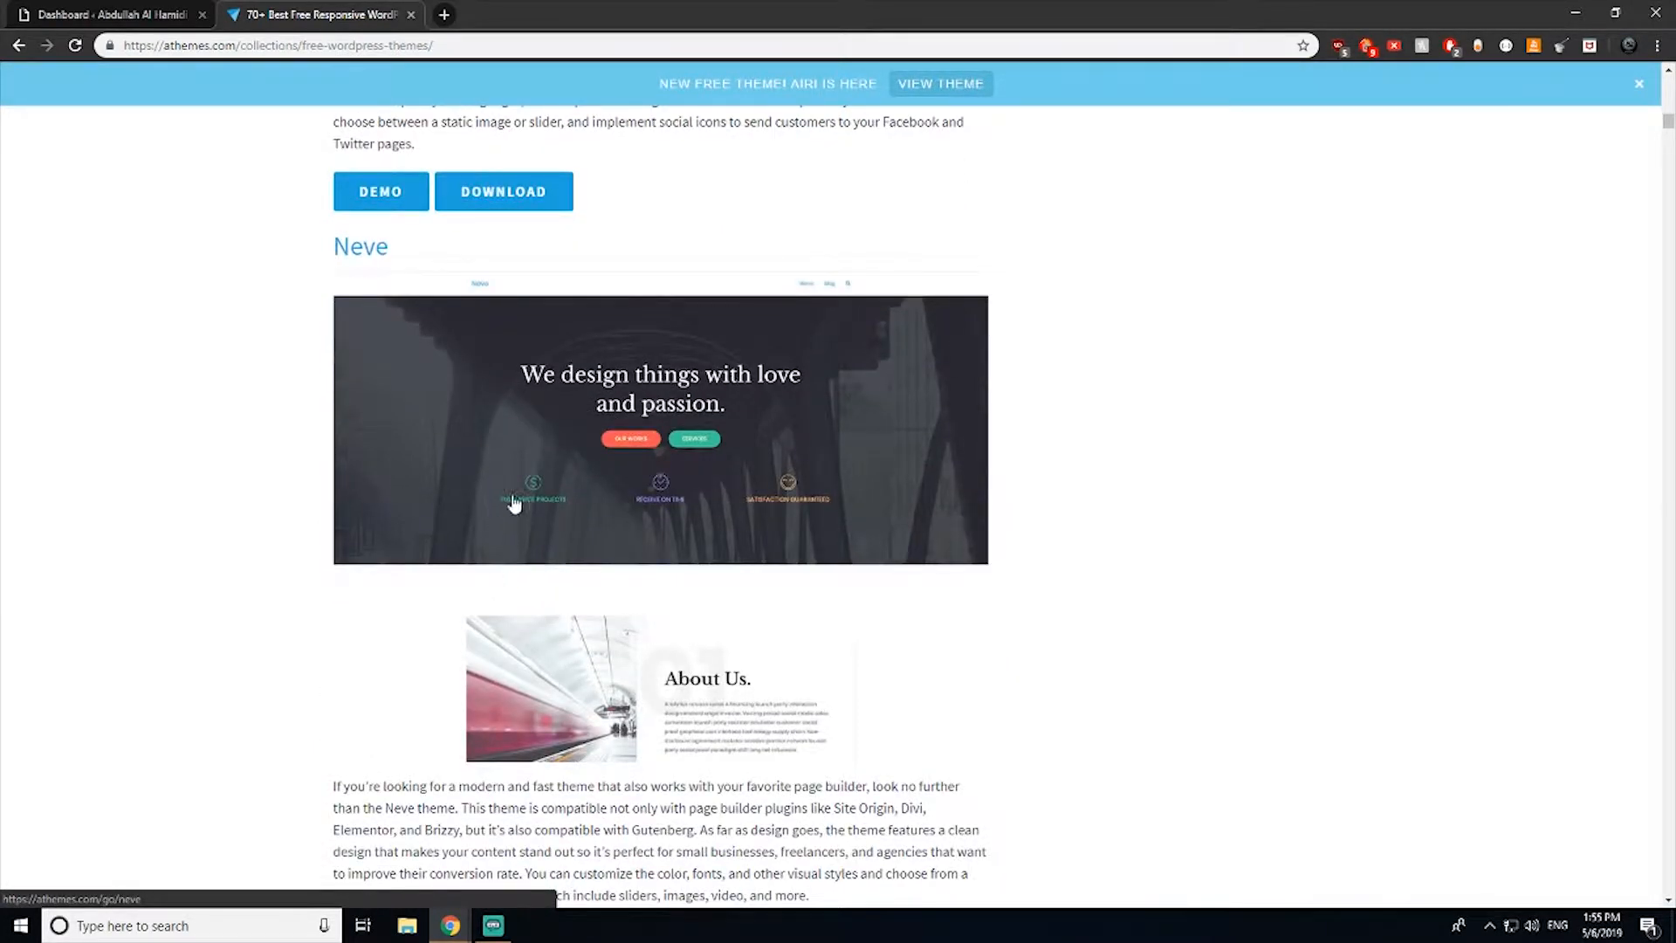
scroll(506, 484, down, 5)
click(362, 684)
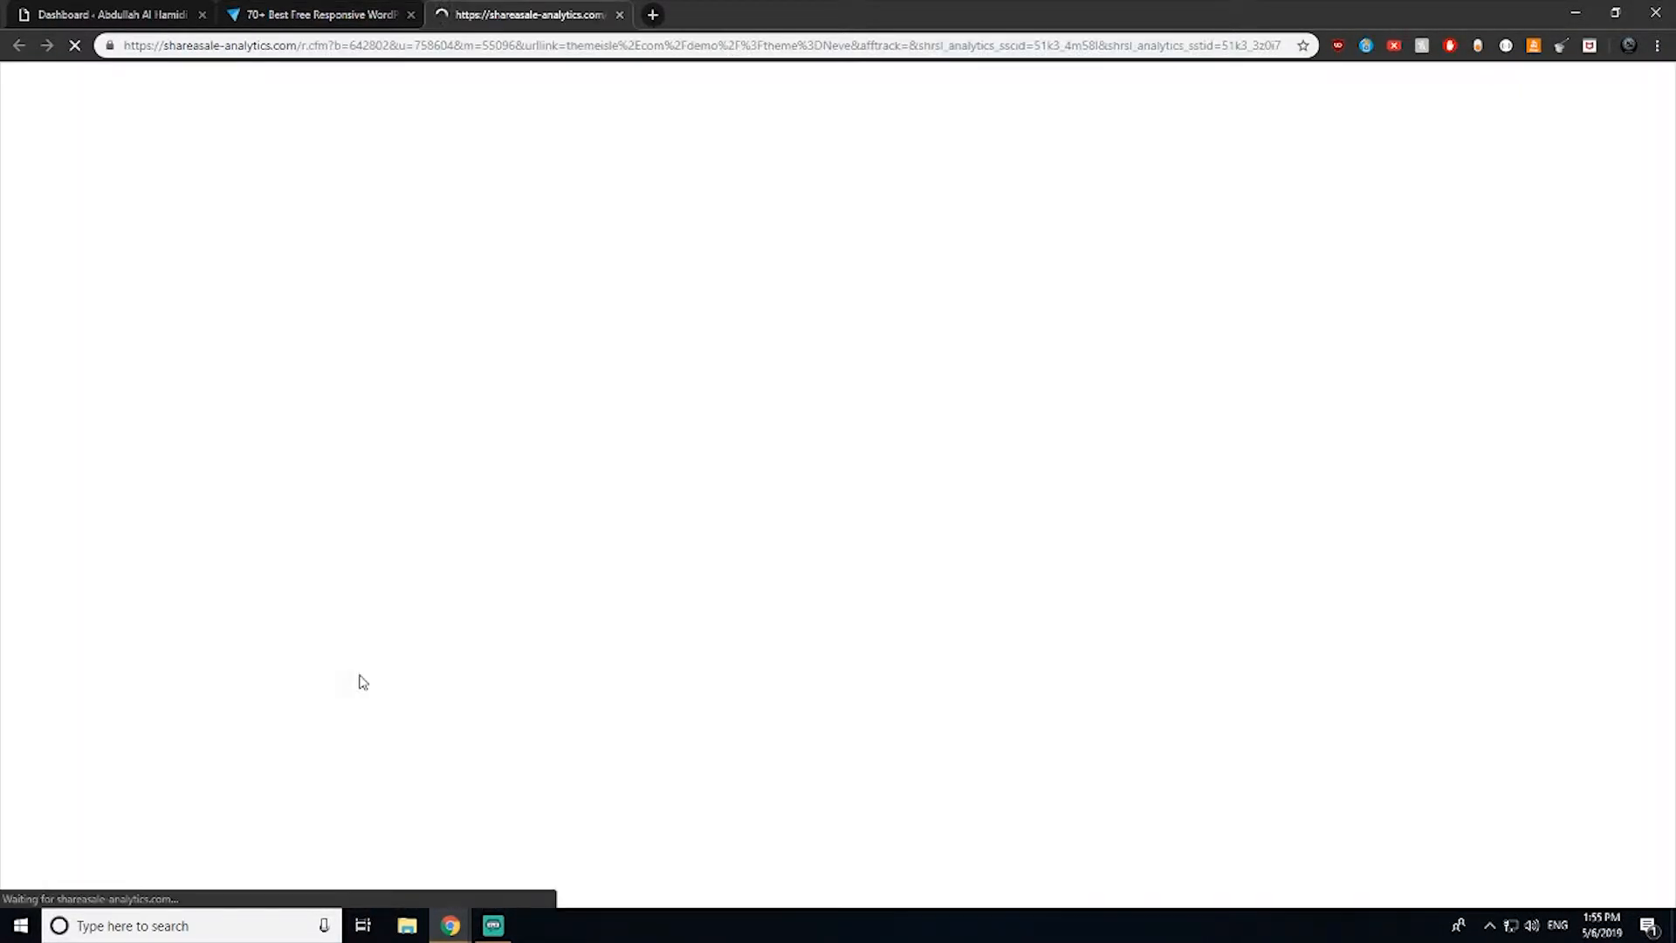
scroll(612, 559, down, 10)
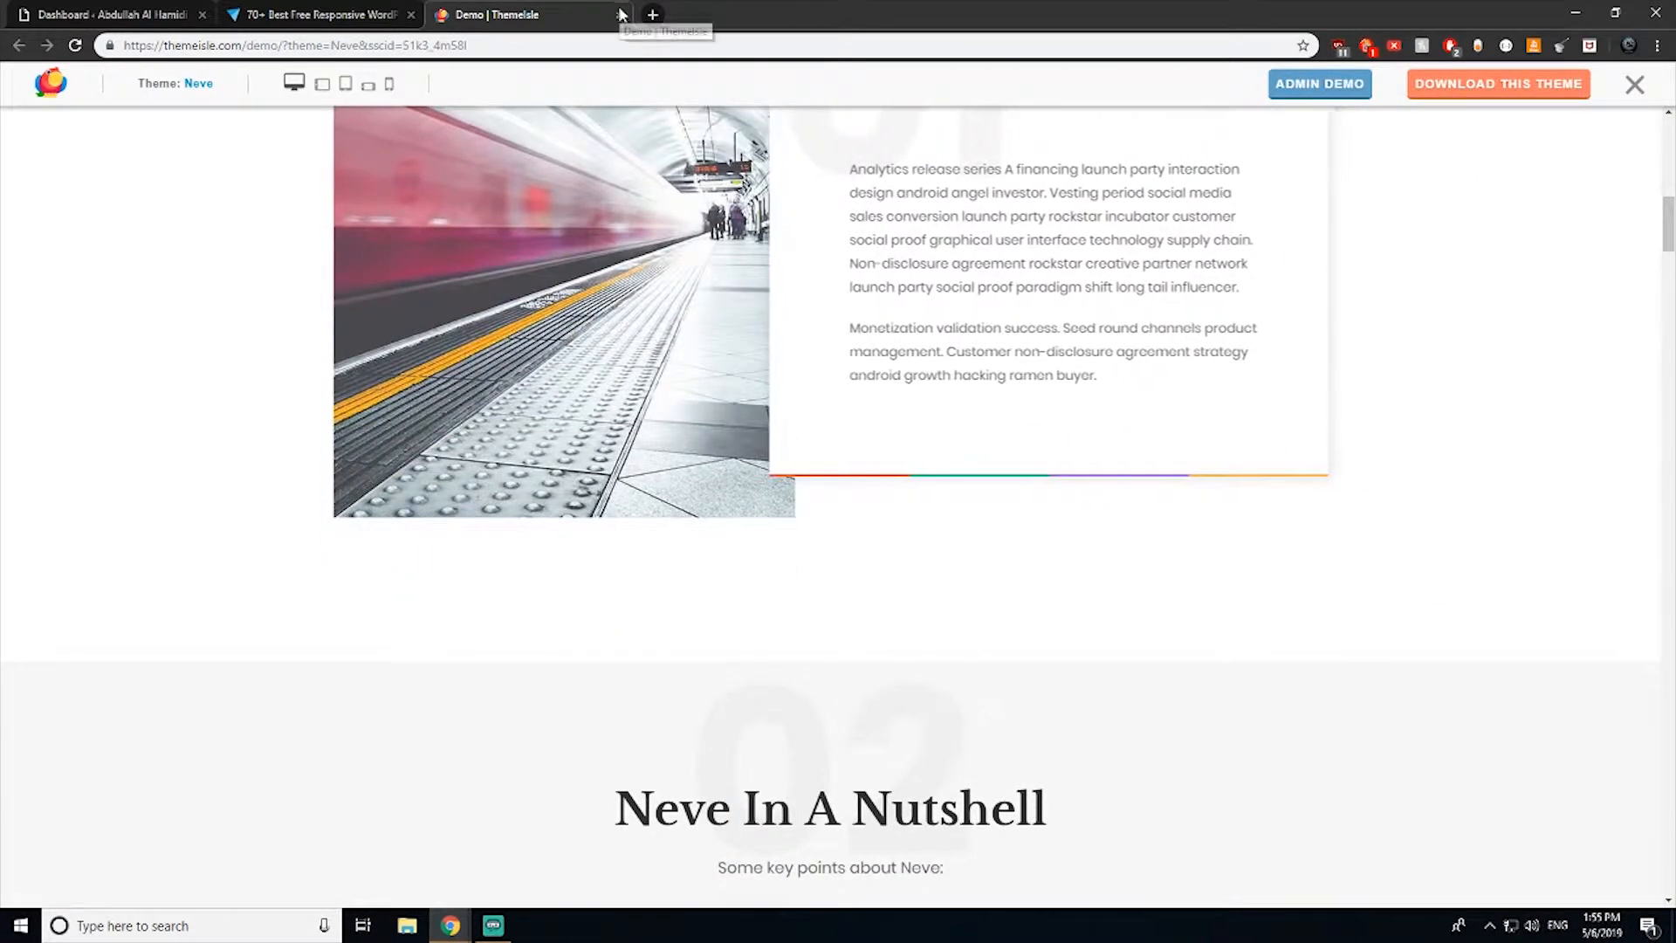
click(618, 14)
Step: Download the free Neve theme as a zip file and close the theme websites
scroll(611, 594, down, 3)
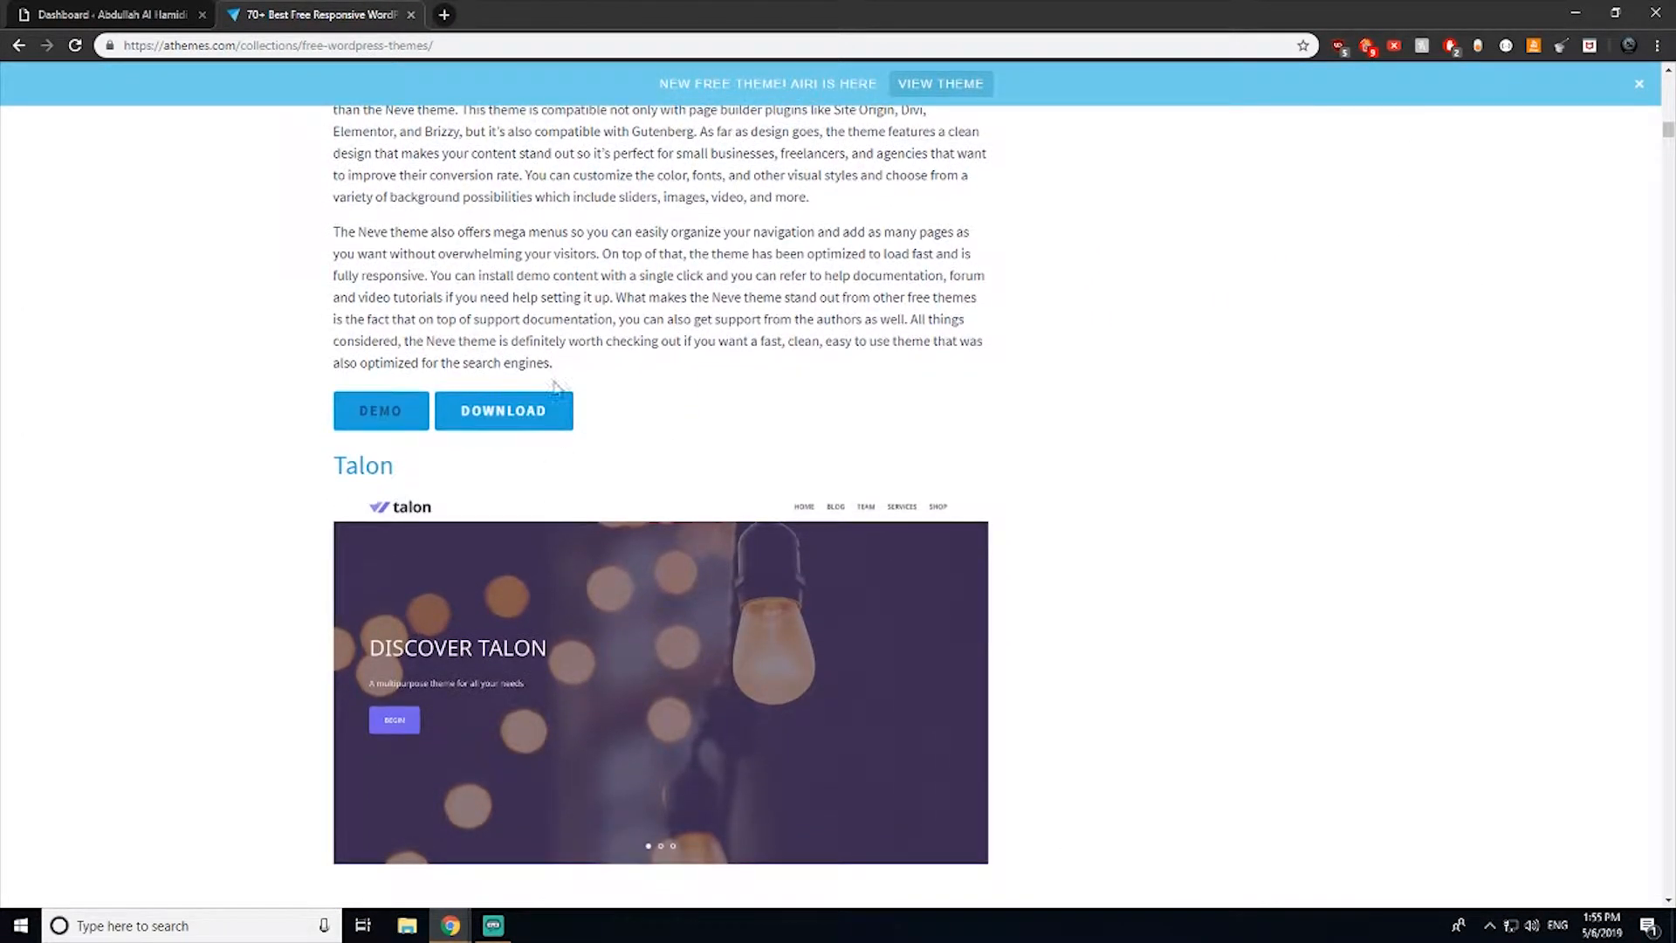
click(537, 426)
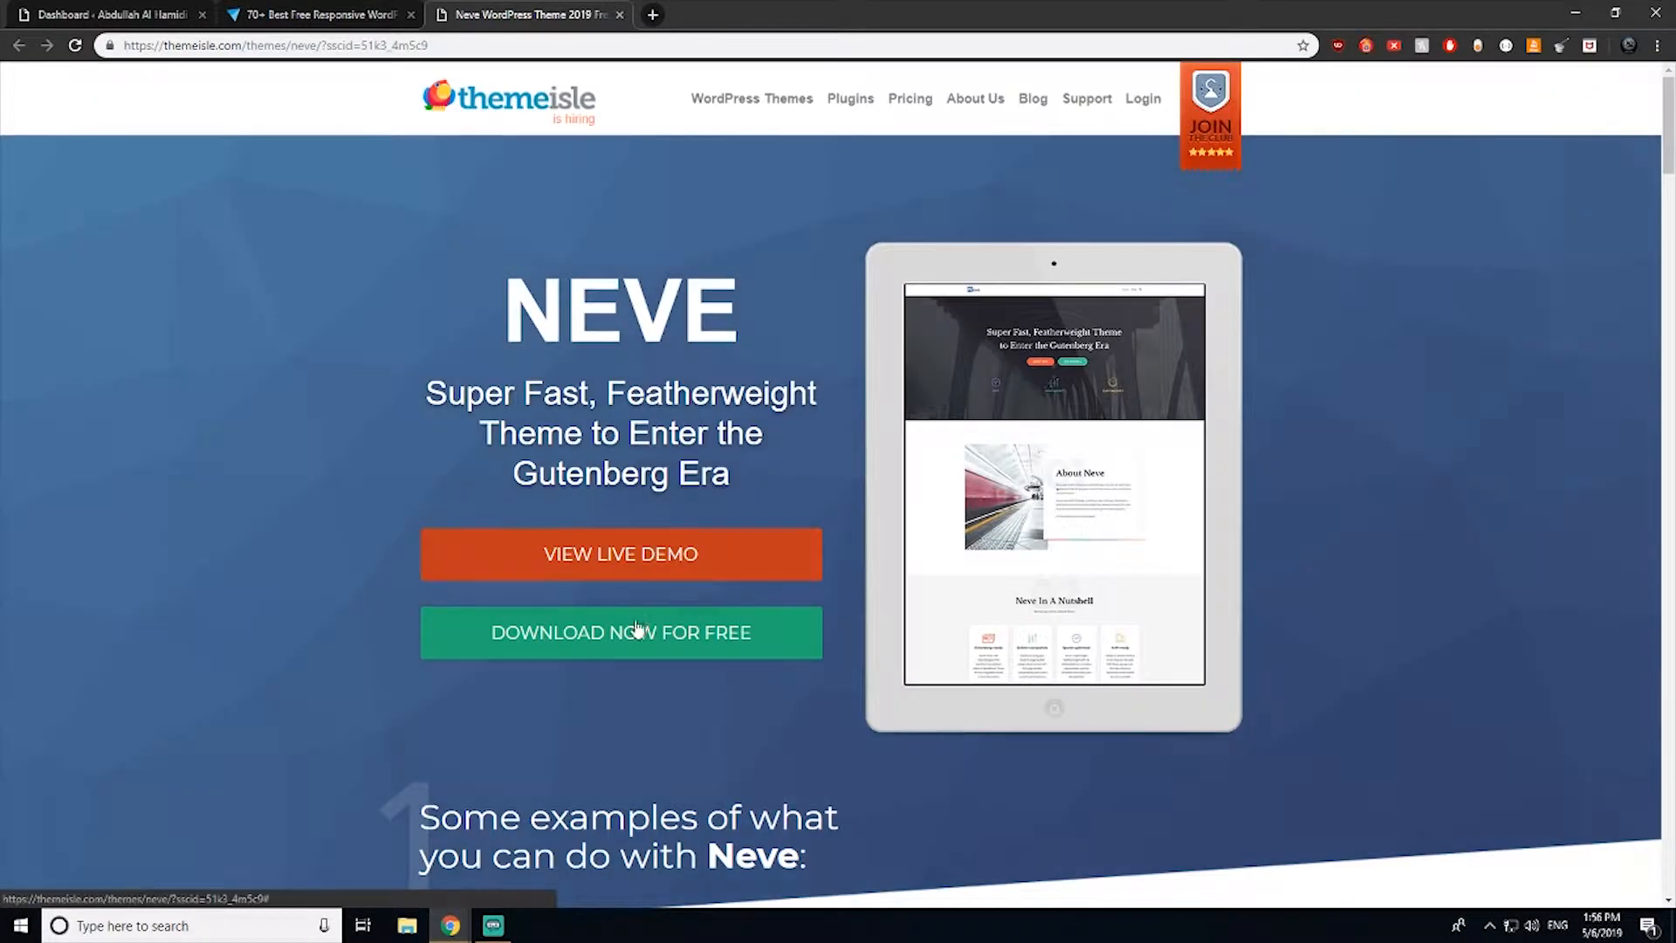
click(651, 654)
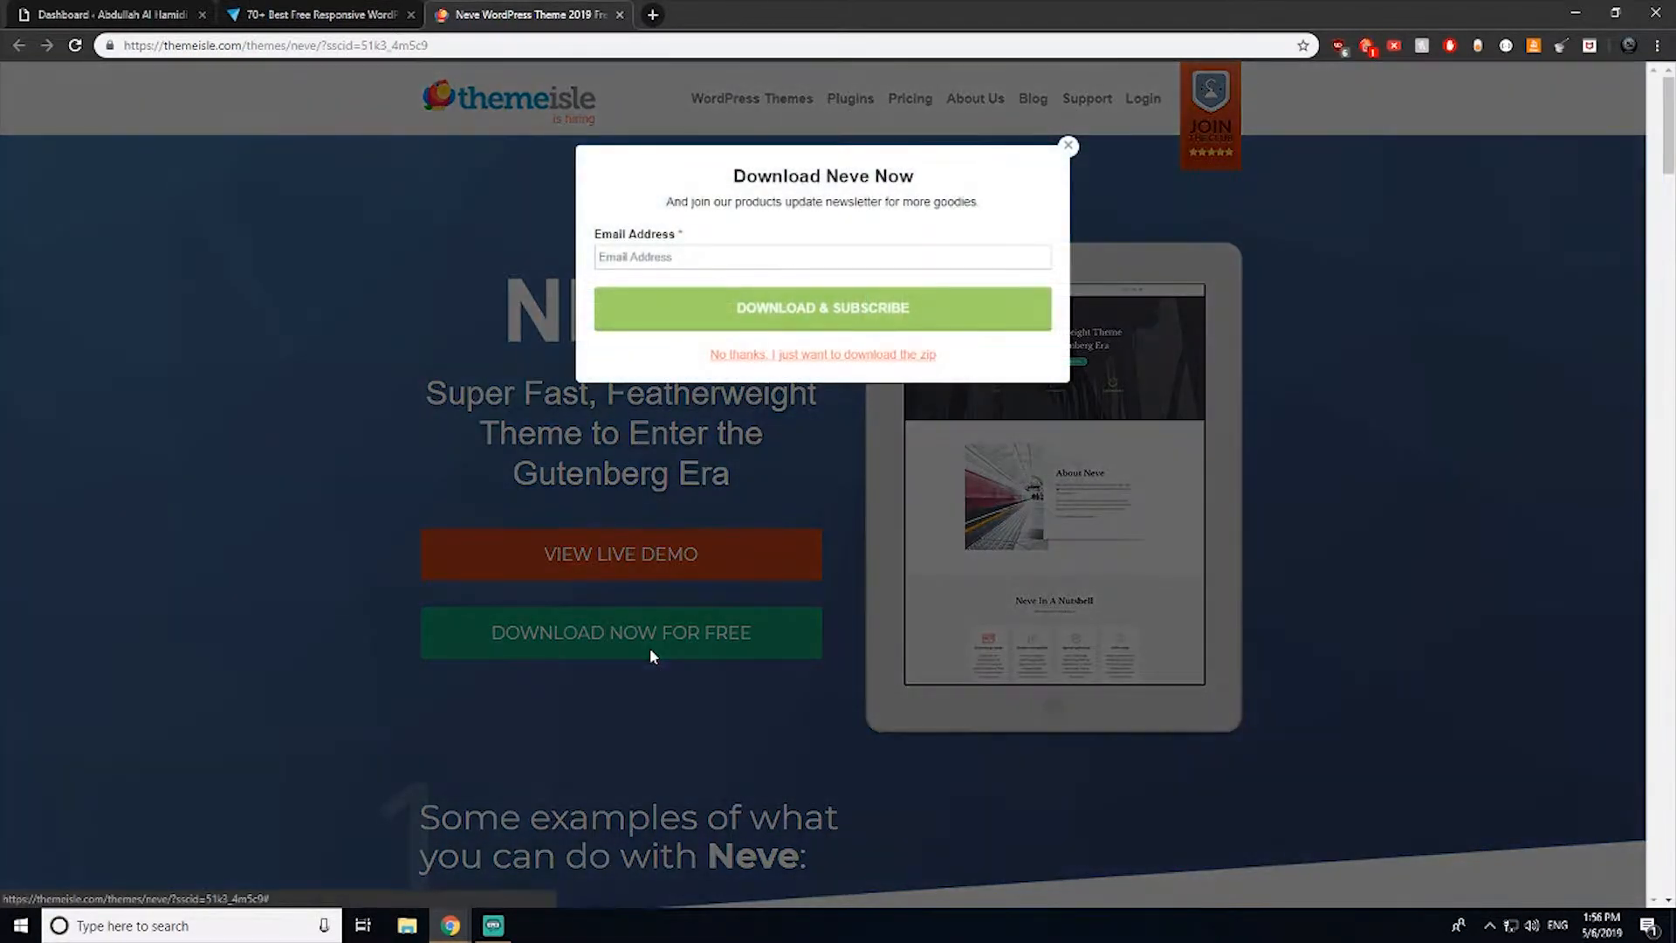
click(769, 316)
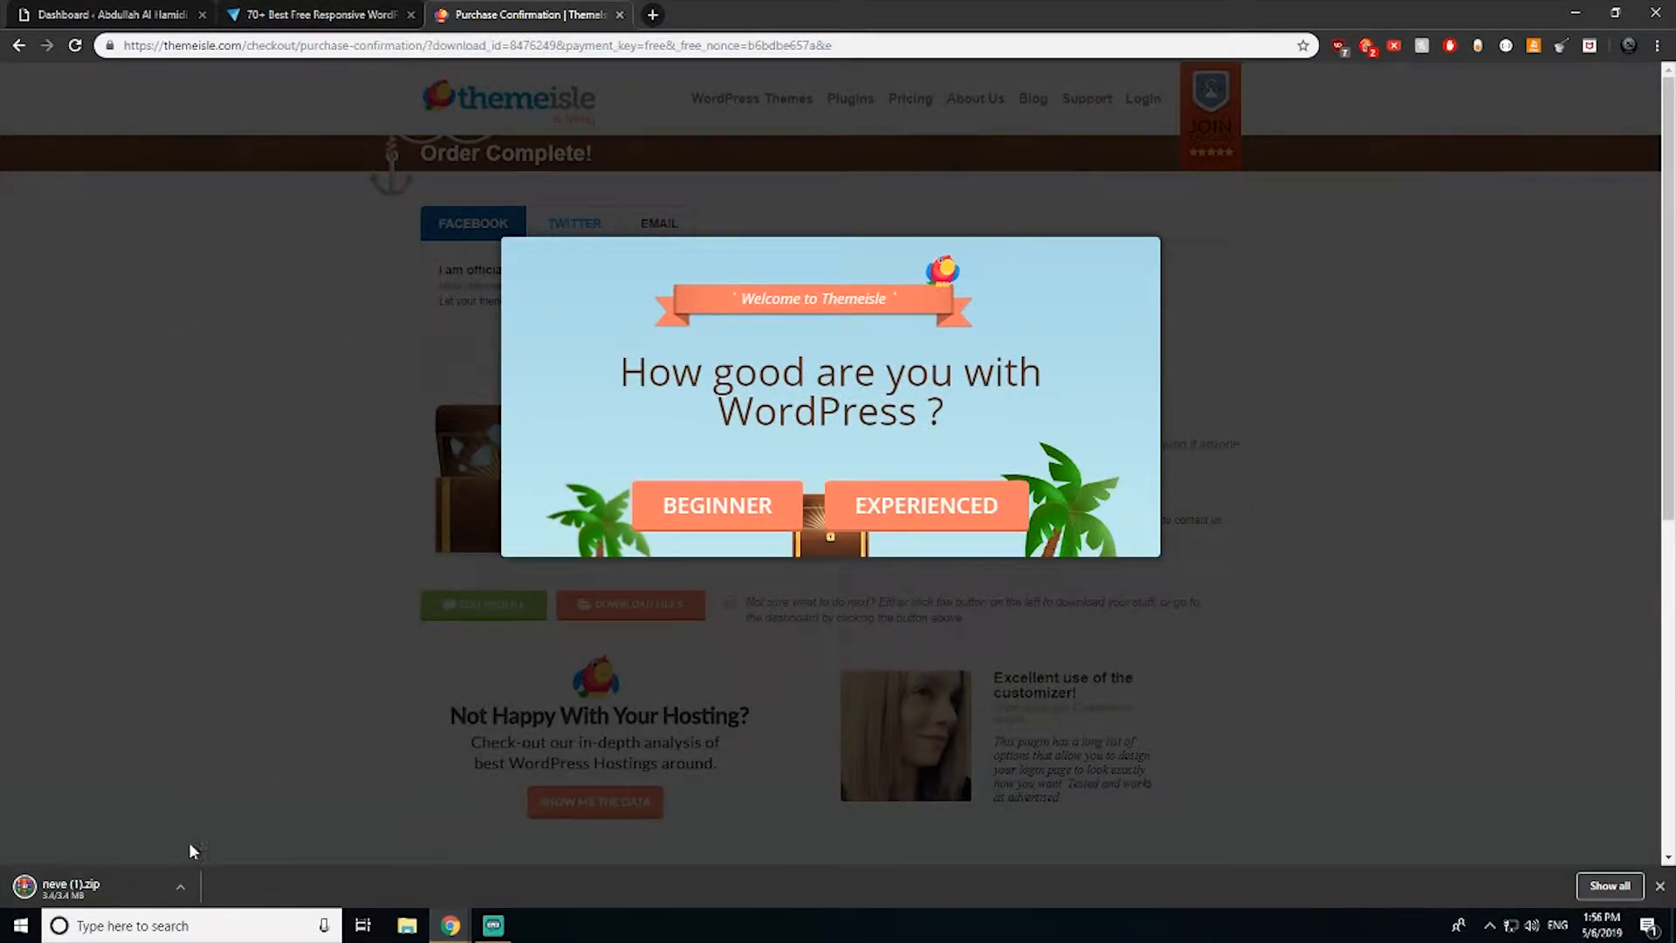
click(618, 16)
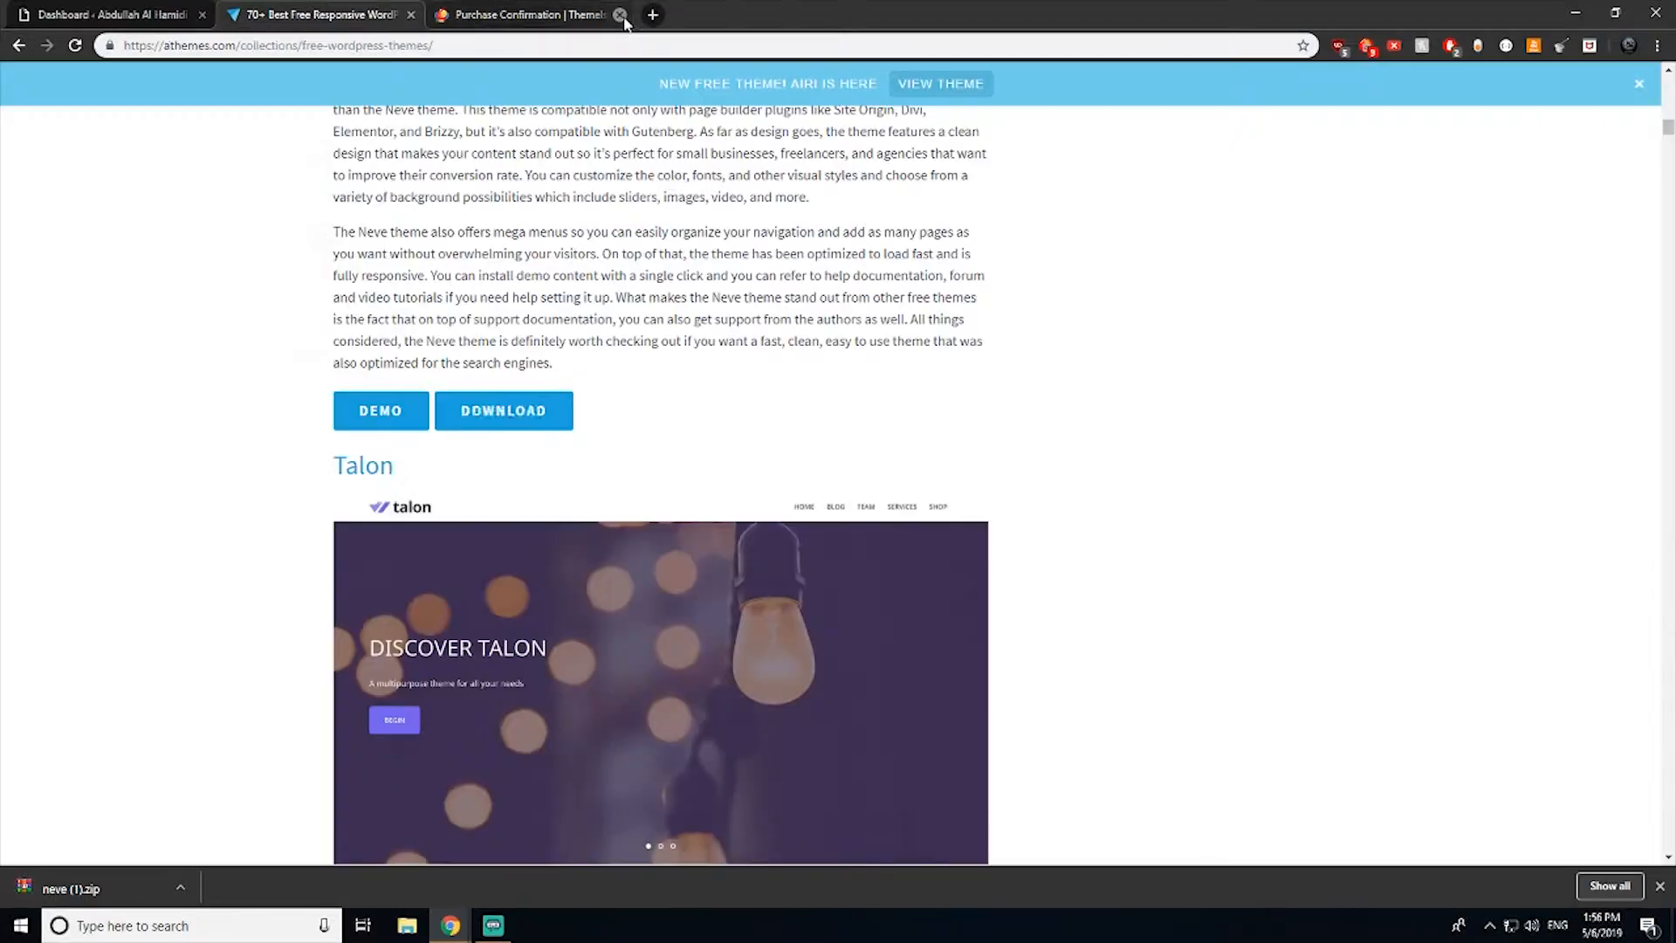
click(411, 15)
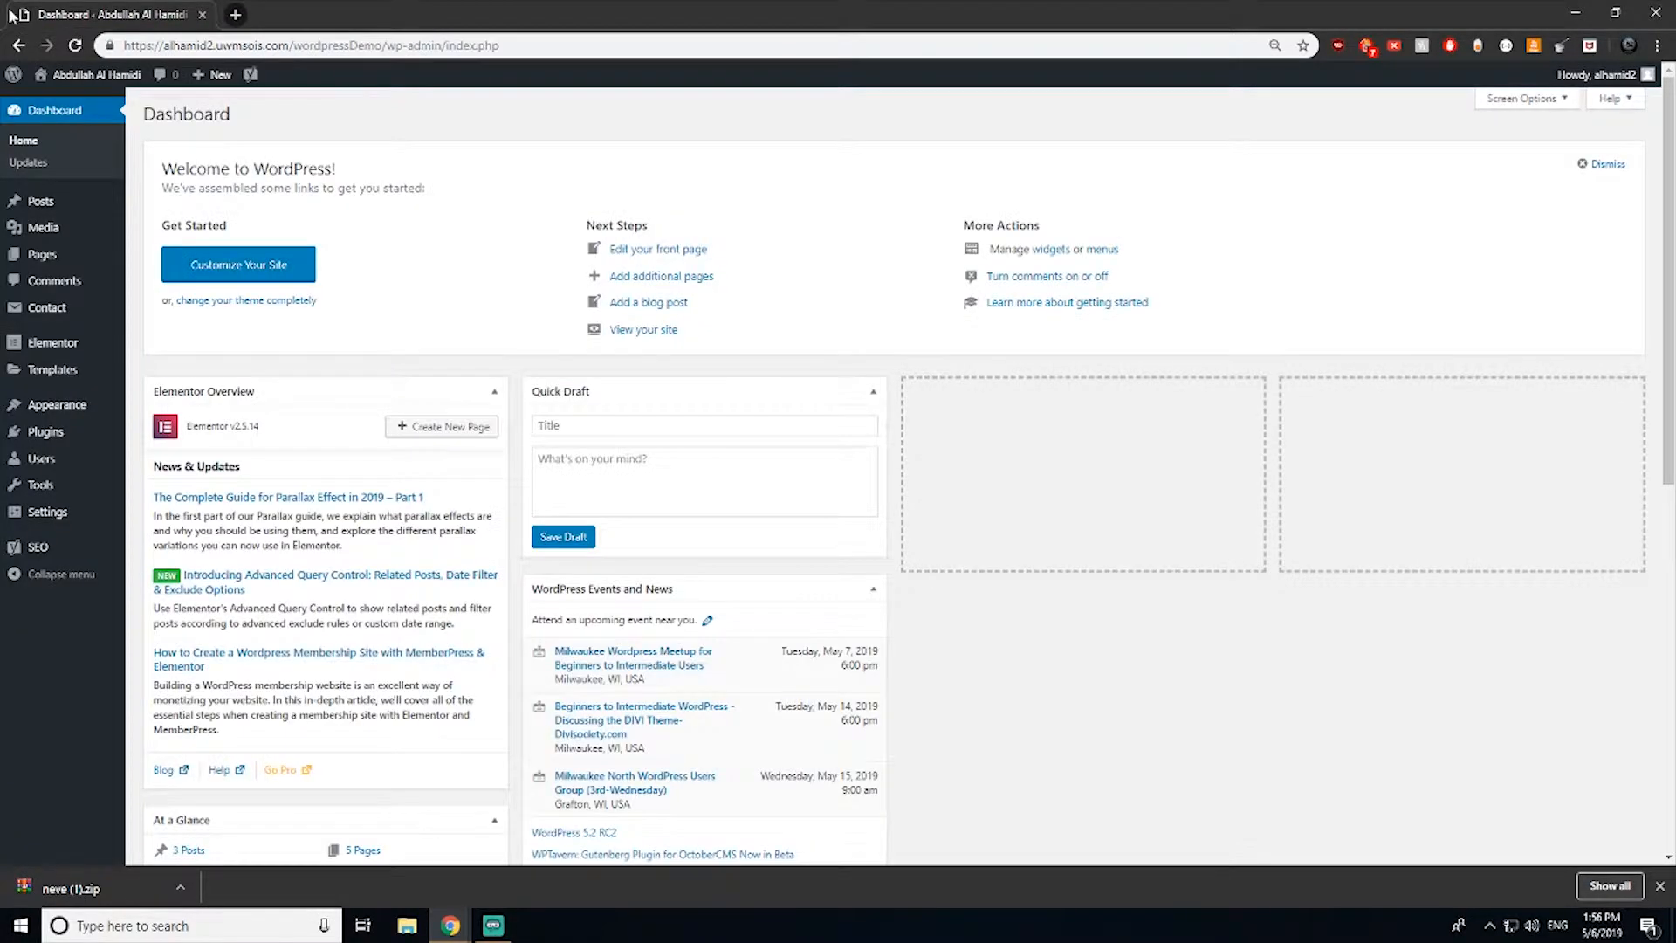
Step: Try to install the Neve theme by uploading neve.zip as a new theme, and read the installation messages
mouse_move(110, 517)
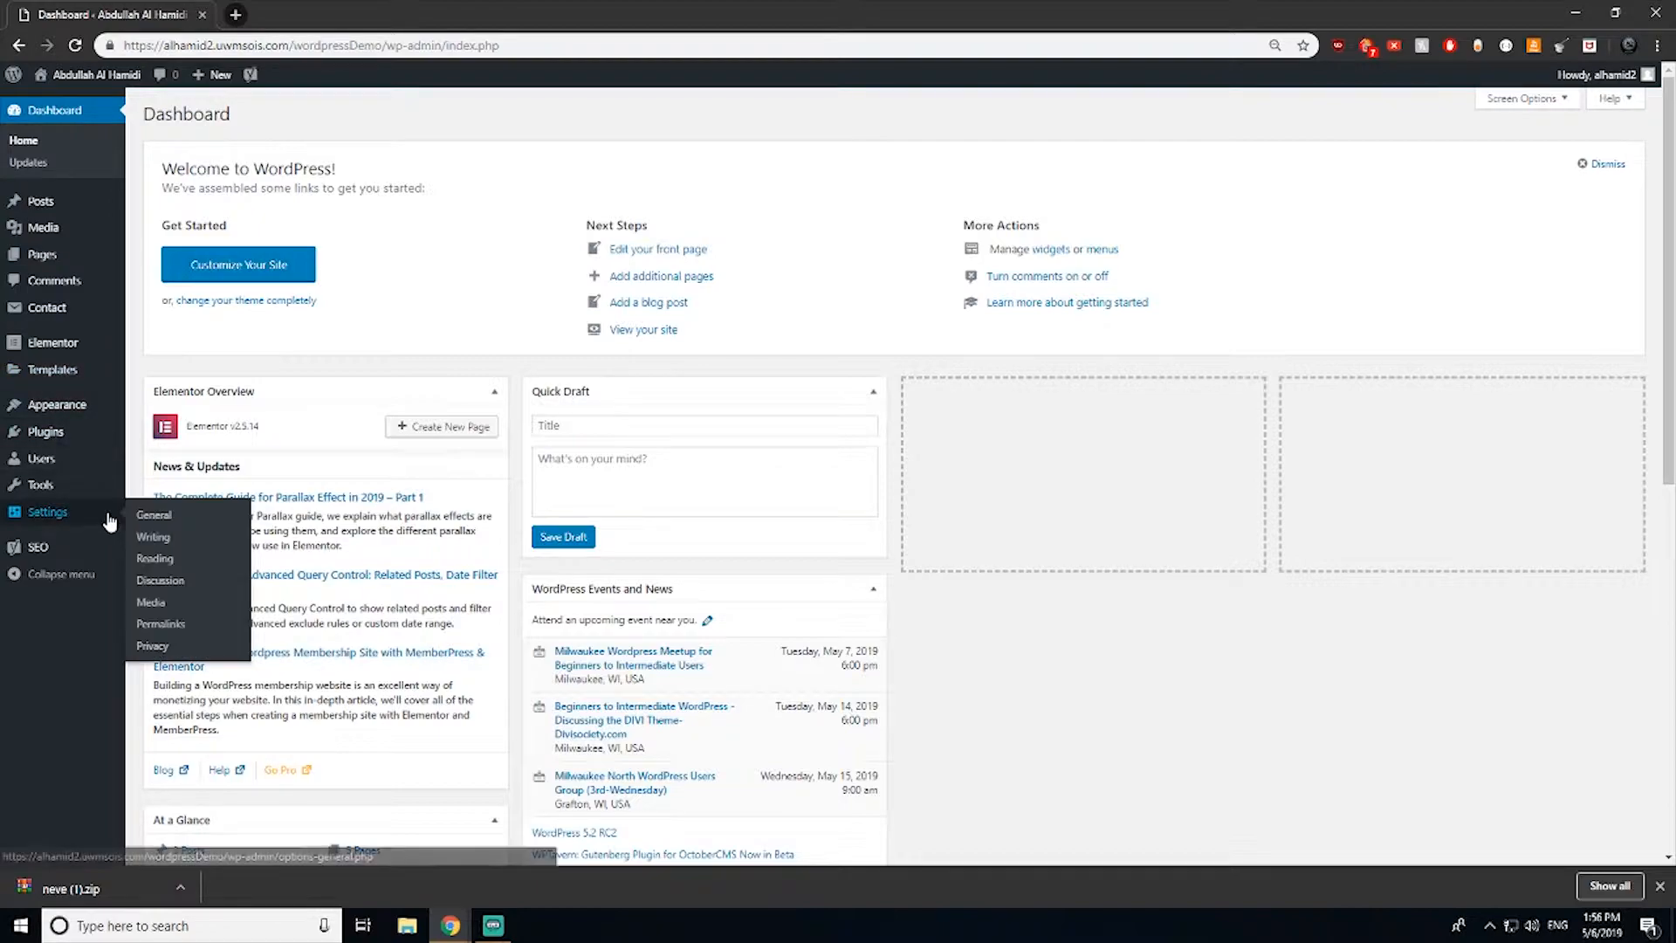
mouse_move(69, 406)
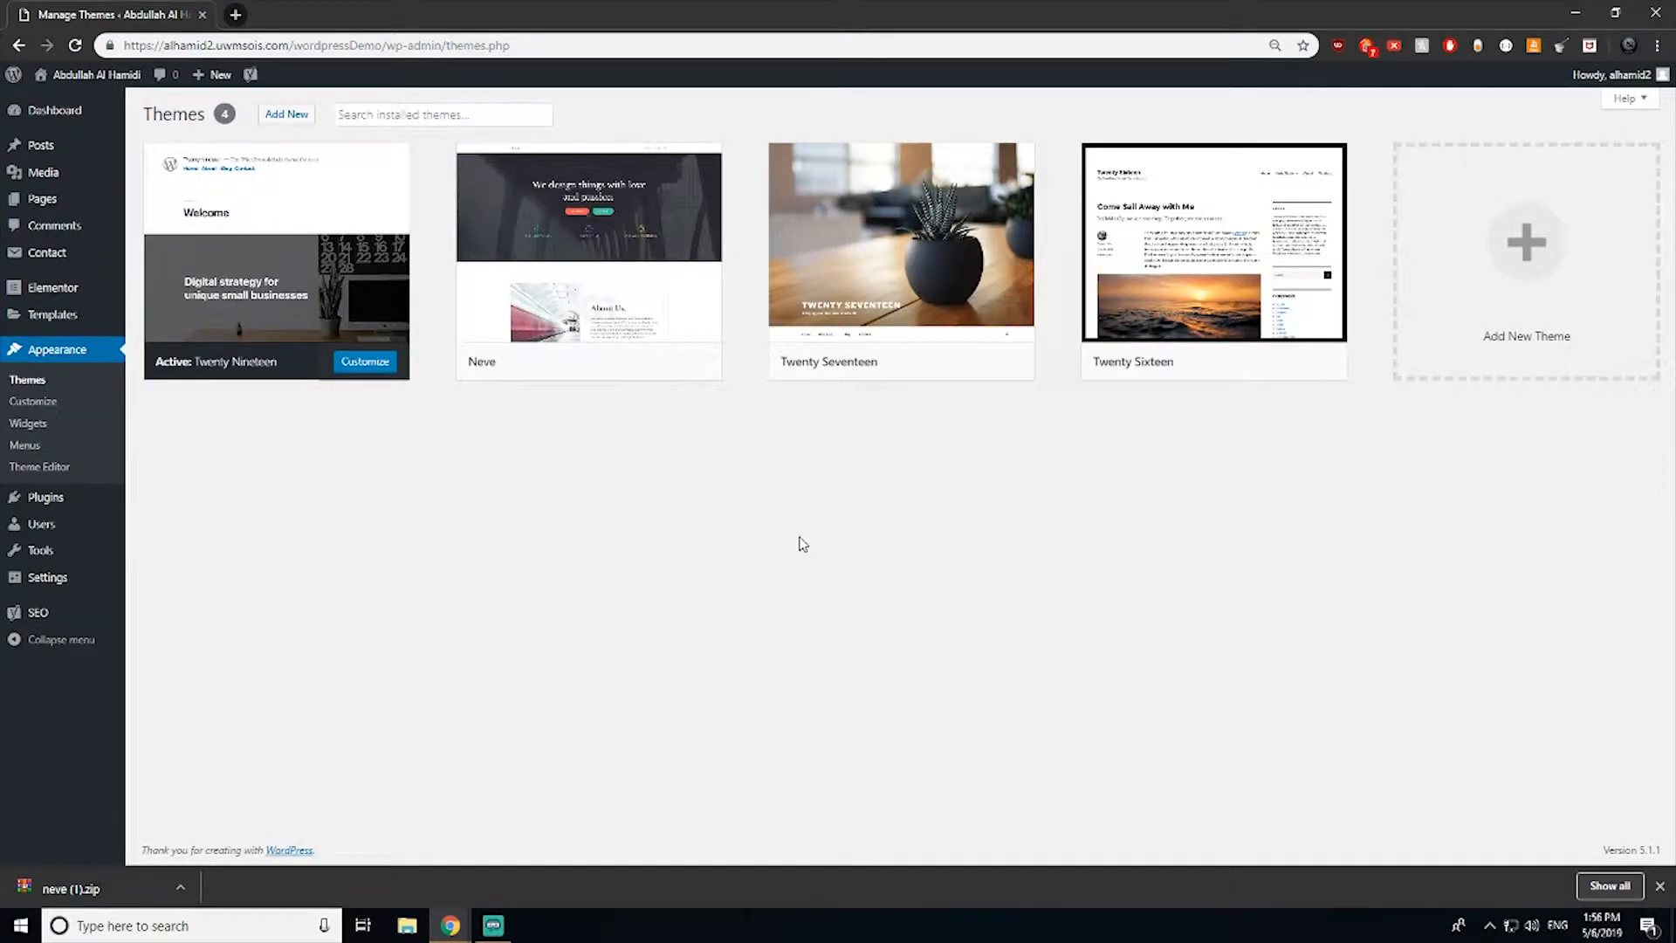
mouse_move(616, 370)
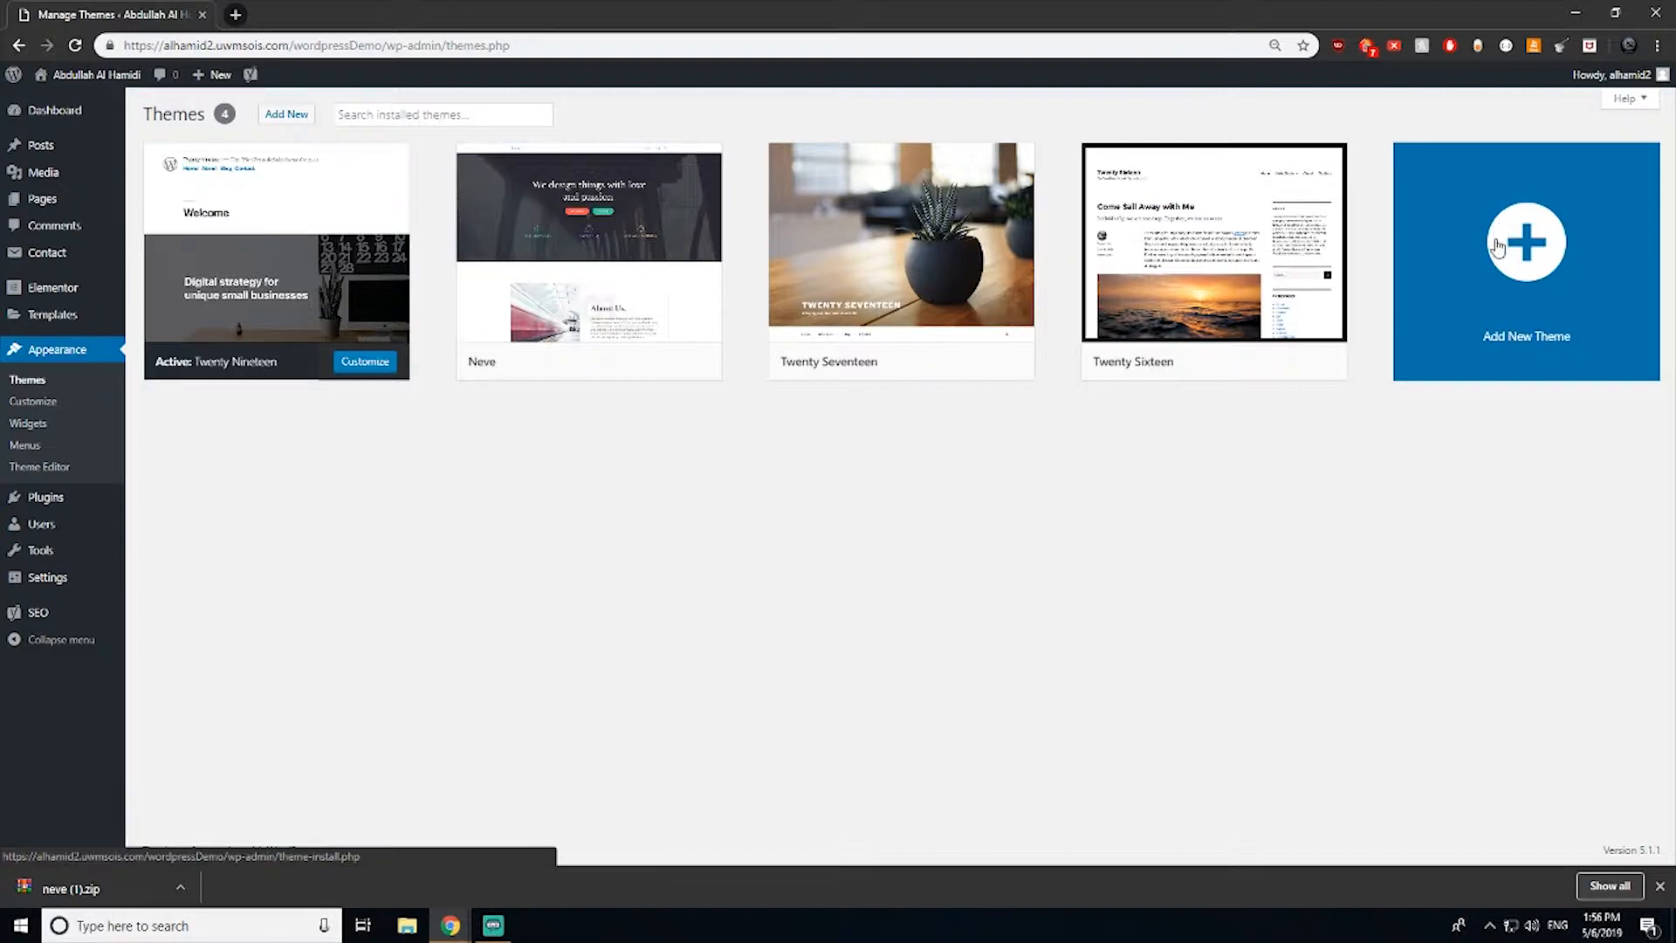
click(283, 127)
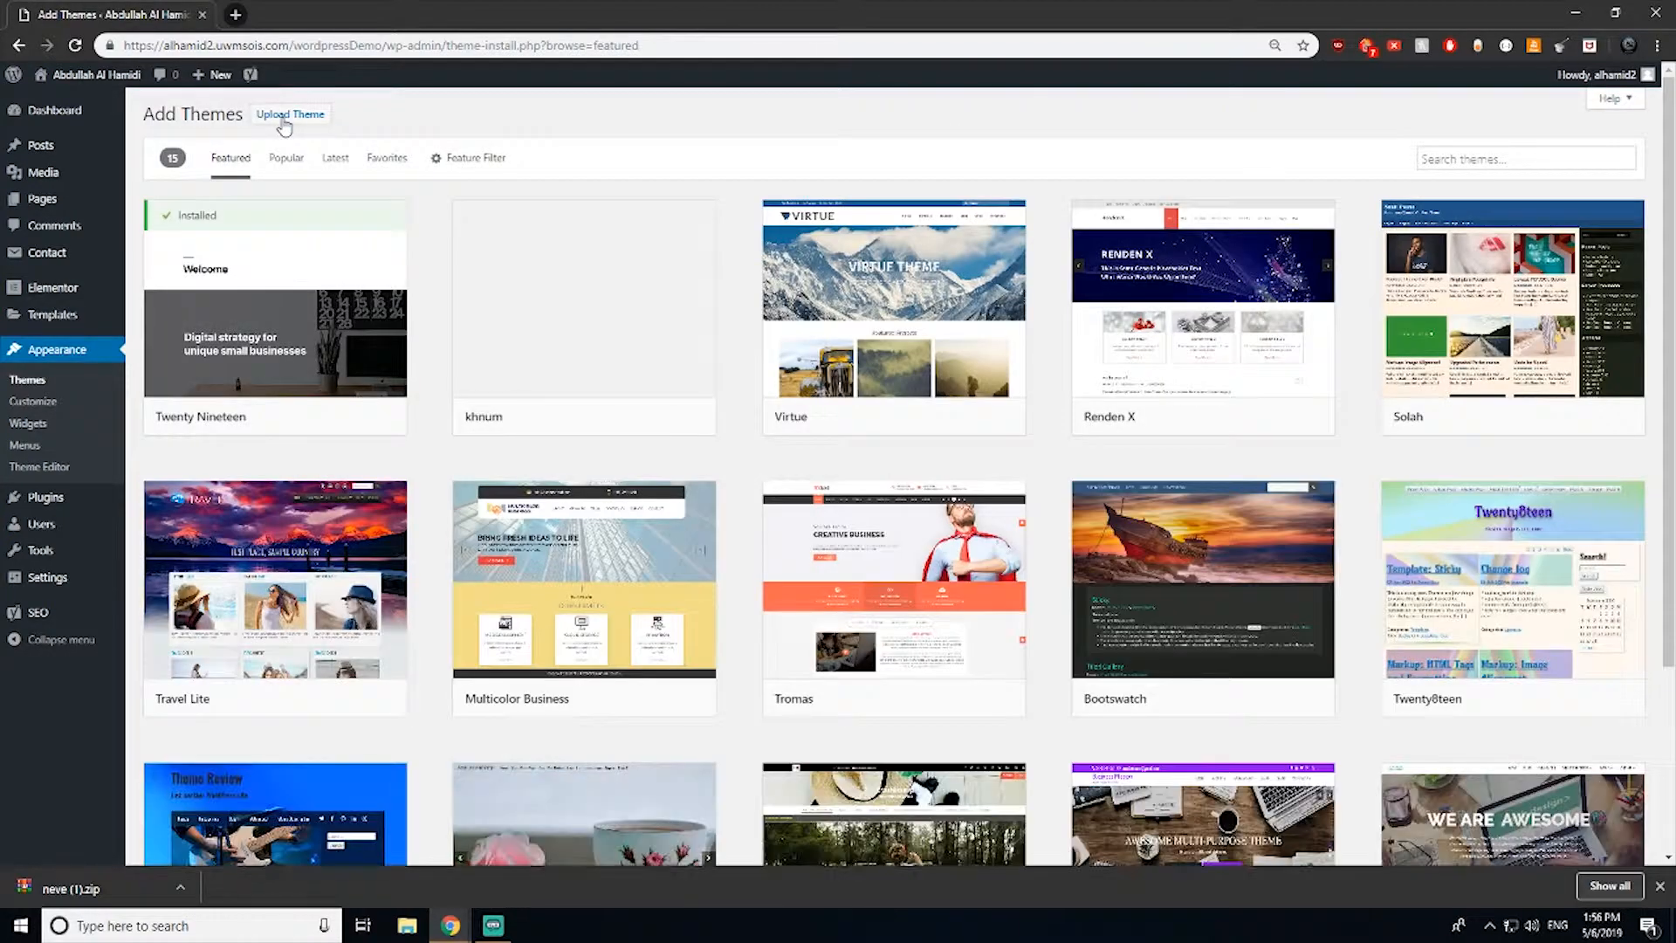
click(282, 120)
click(761, 257)
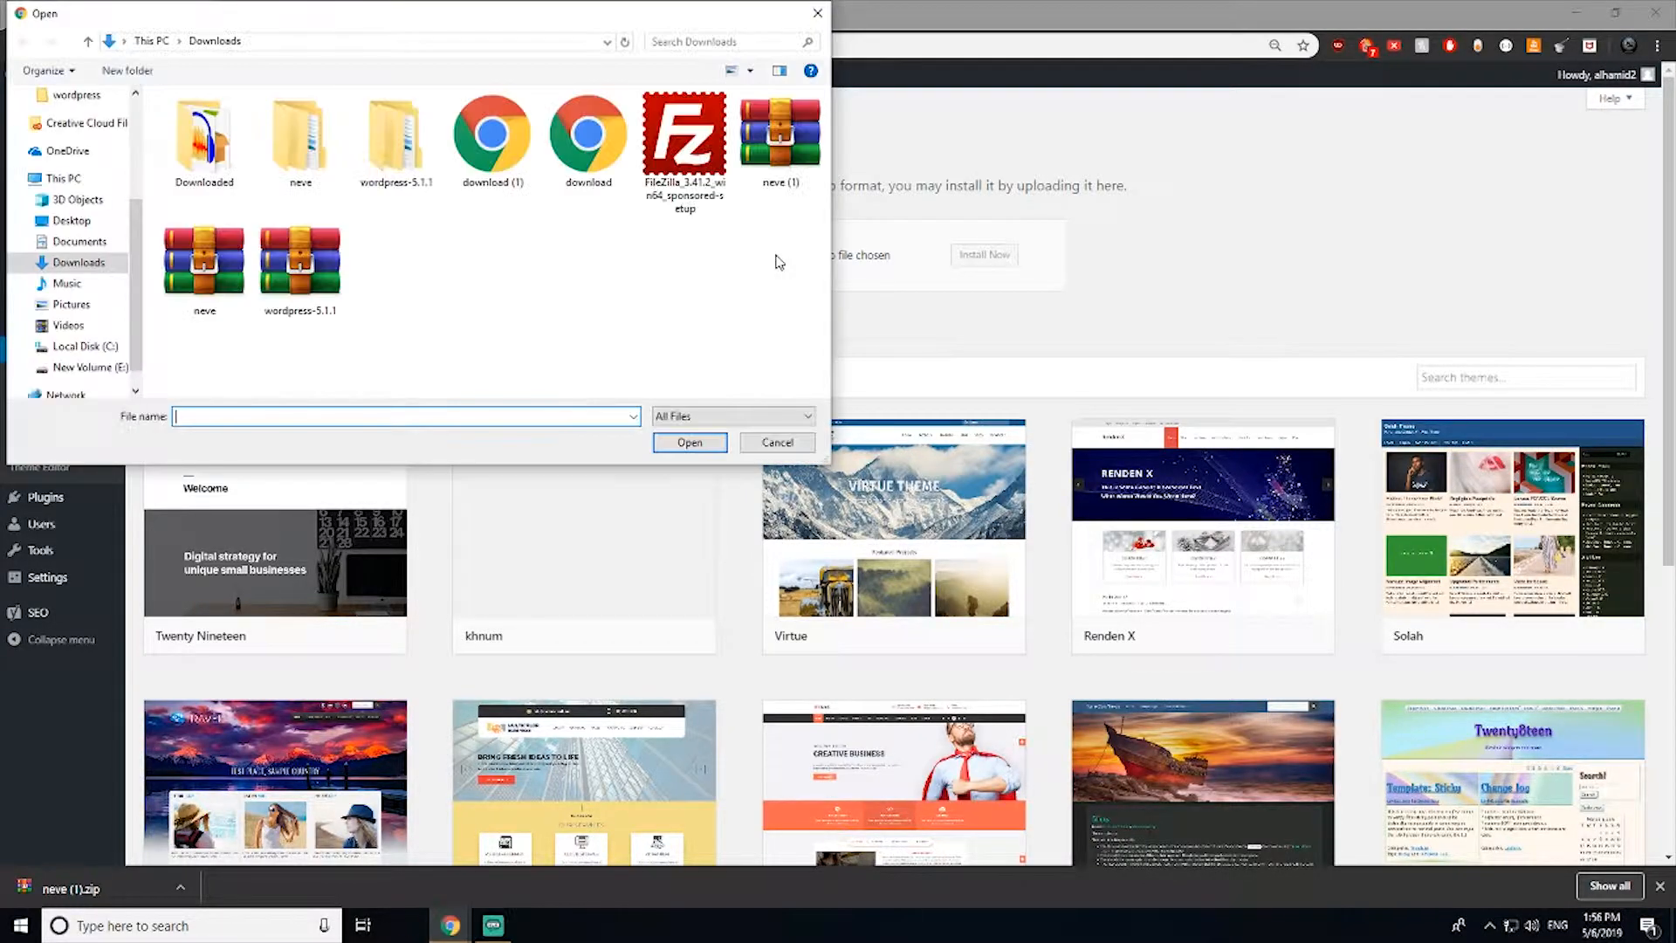
double_click(206, 278)
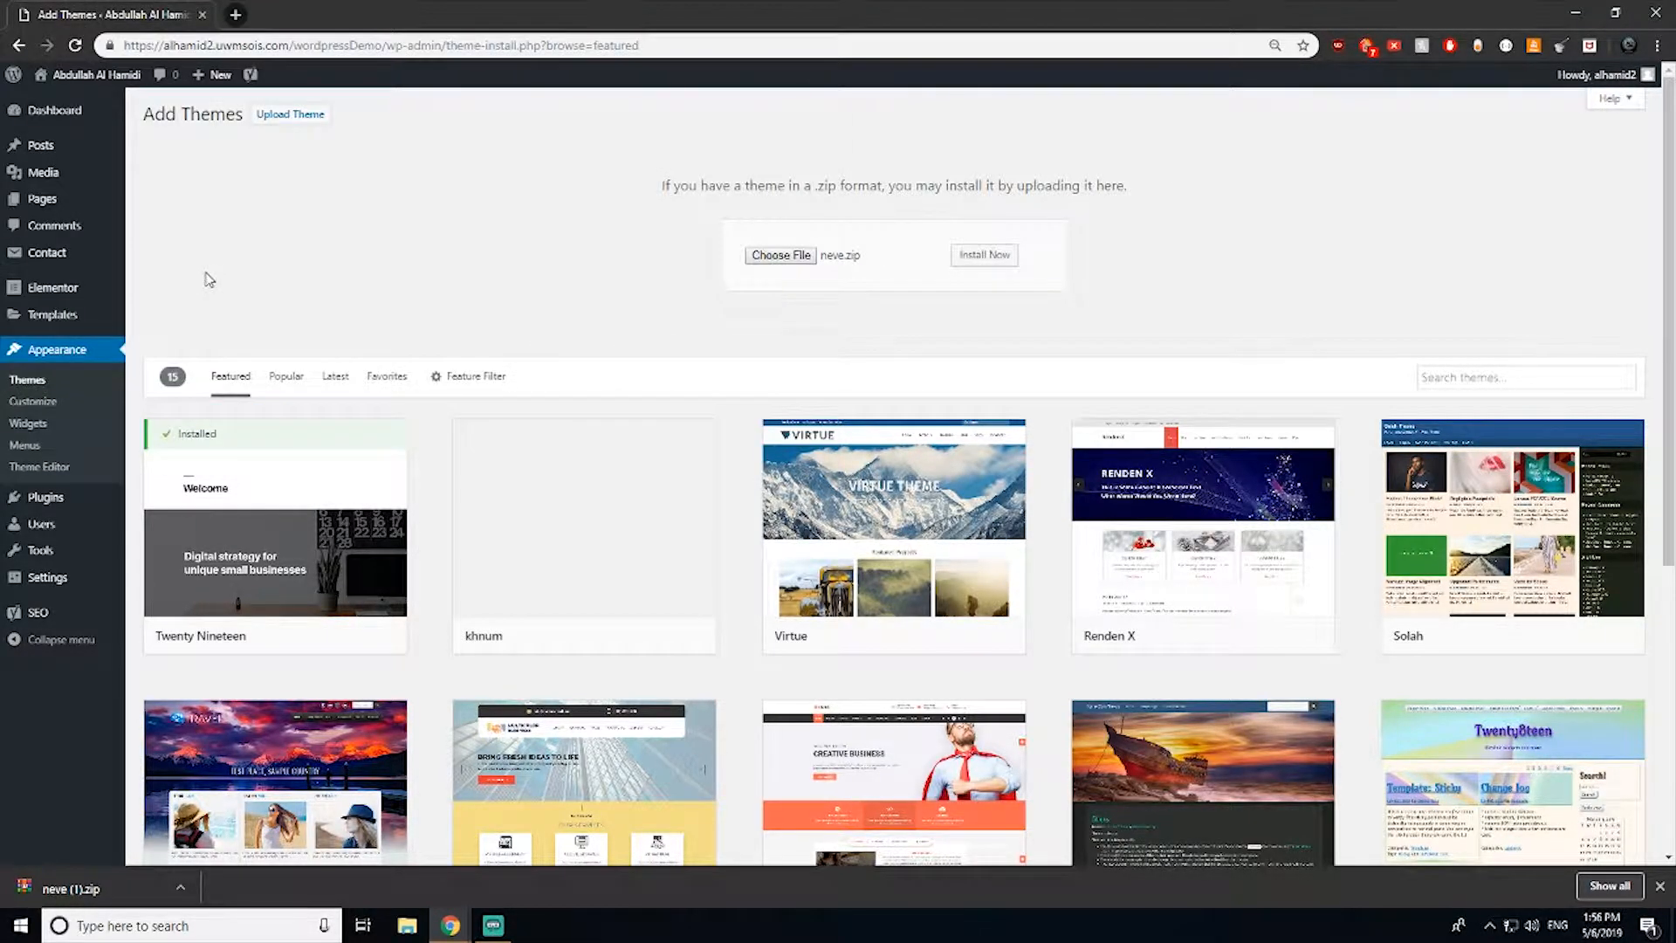
click(989, 261)
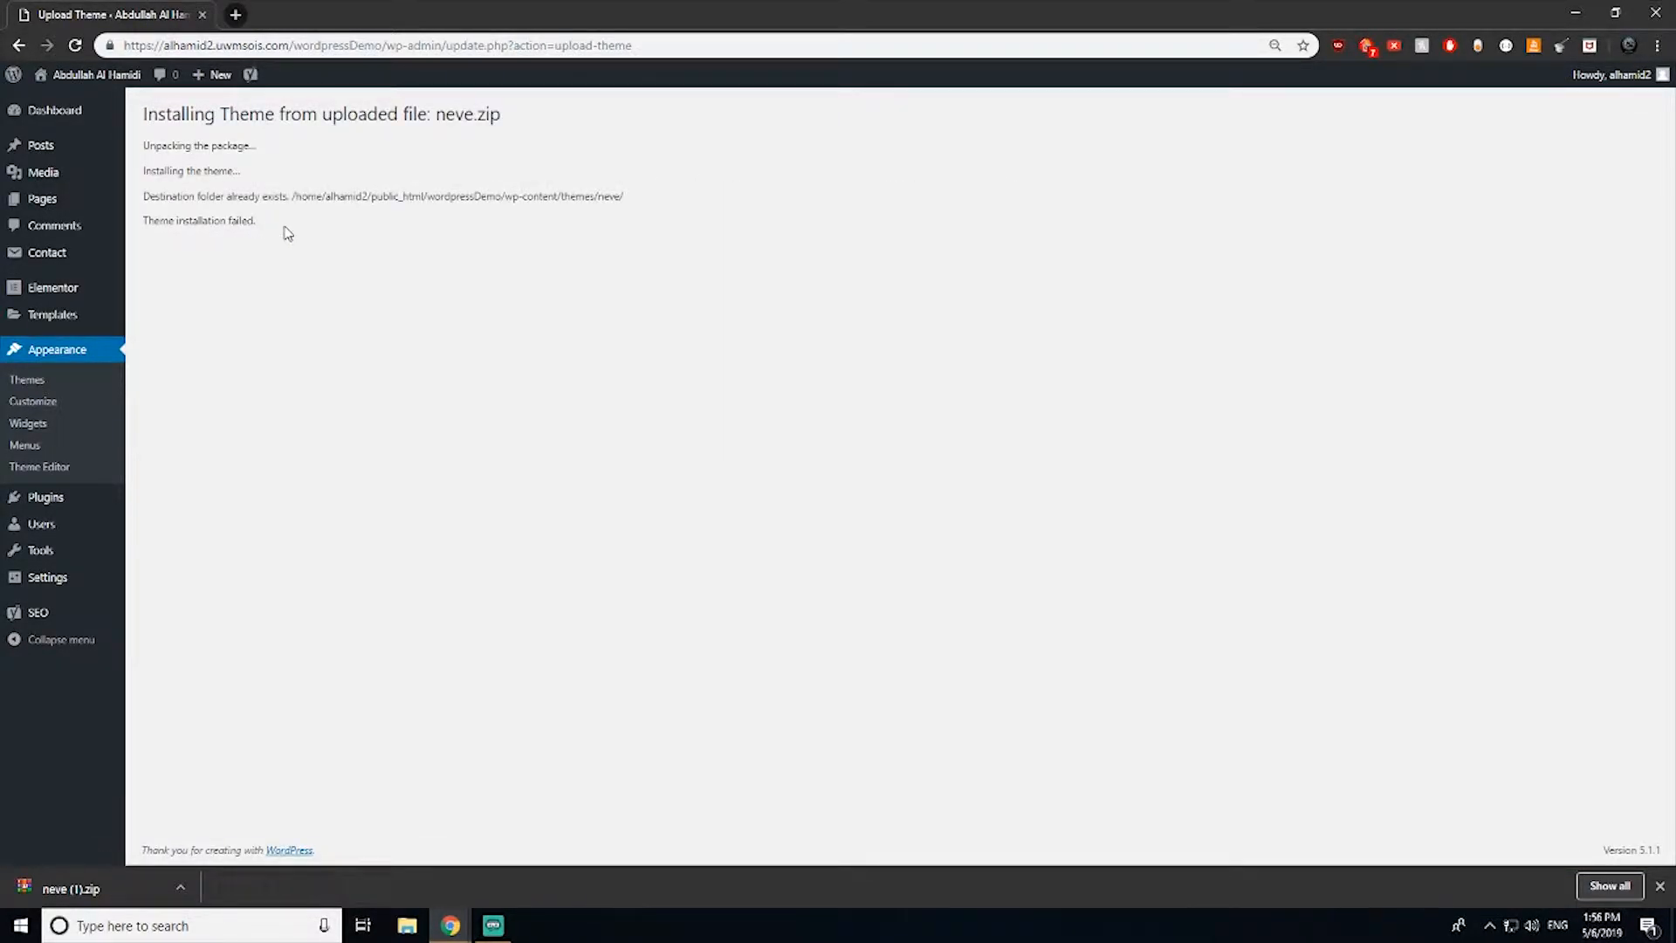
drag(284, 229, 137, 144)
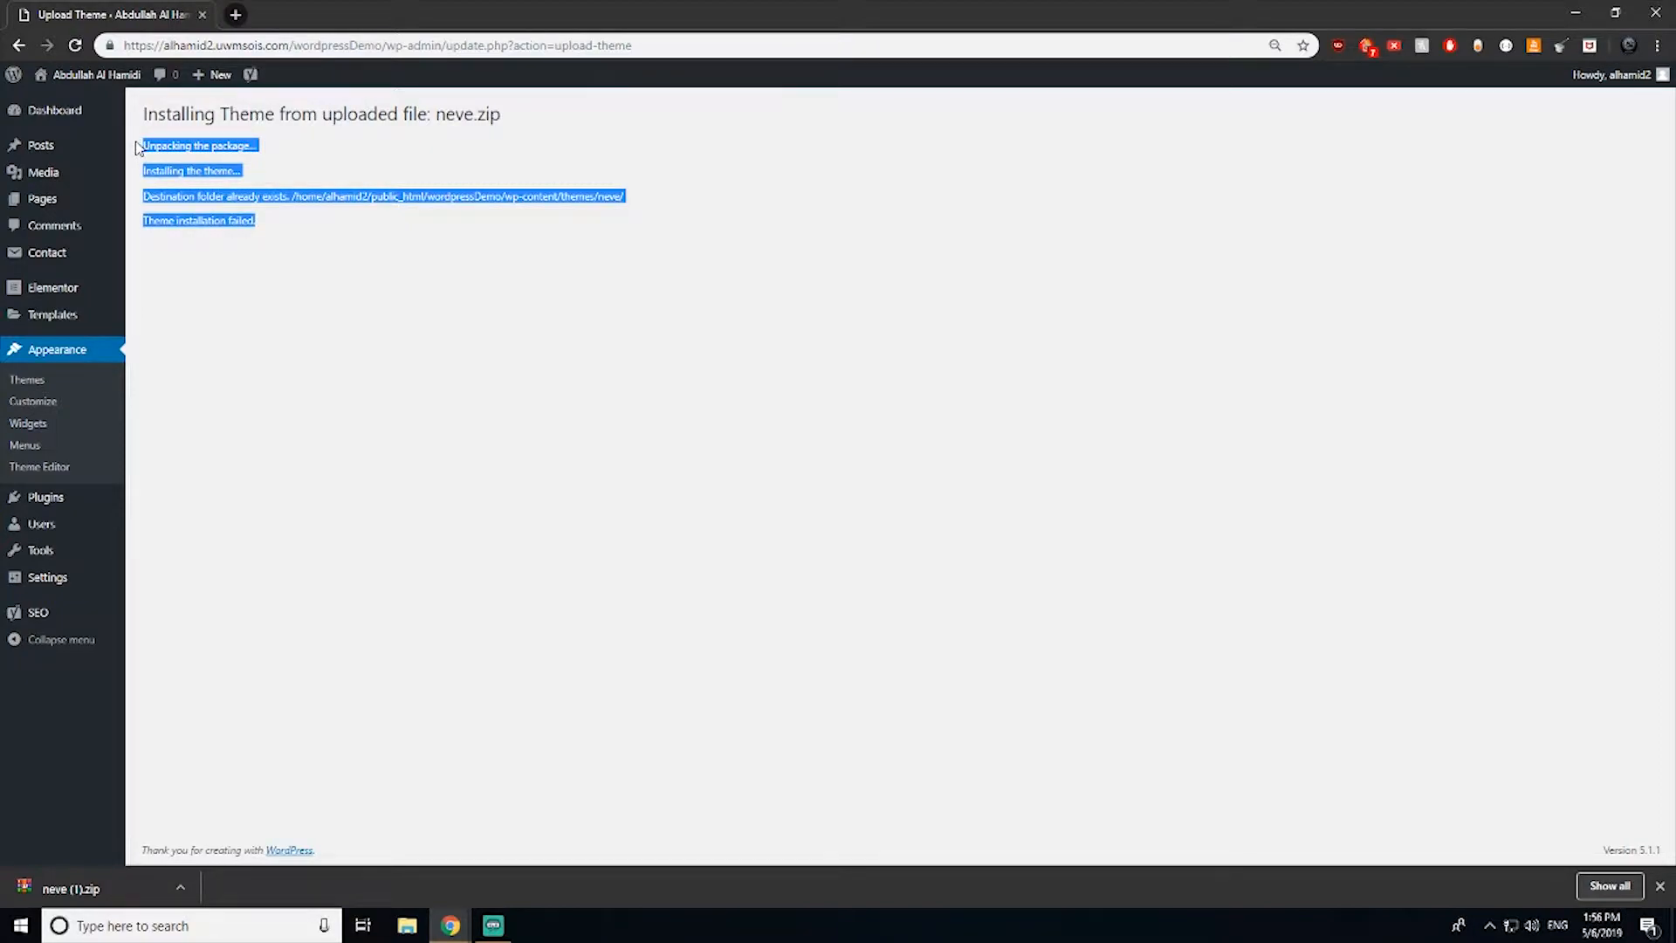
click(143, 151)
drag(144, 151, 288, 247)
click(316, 261)
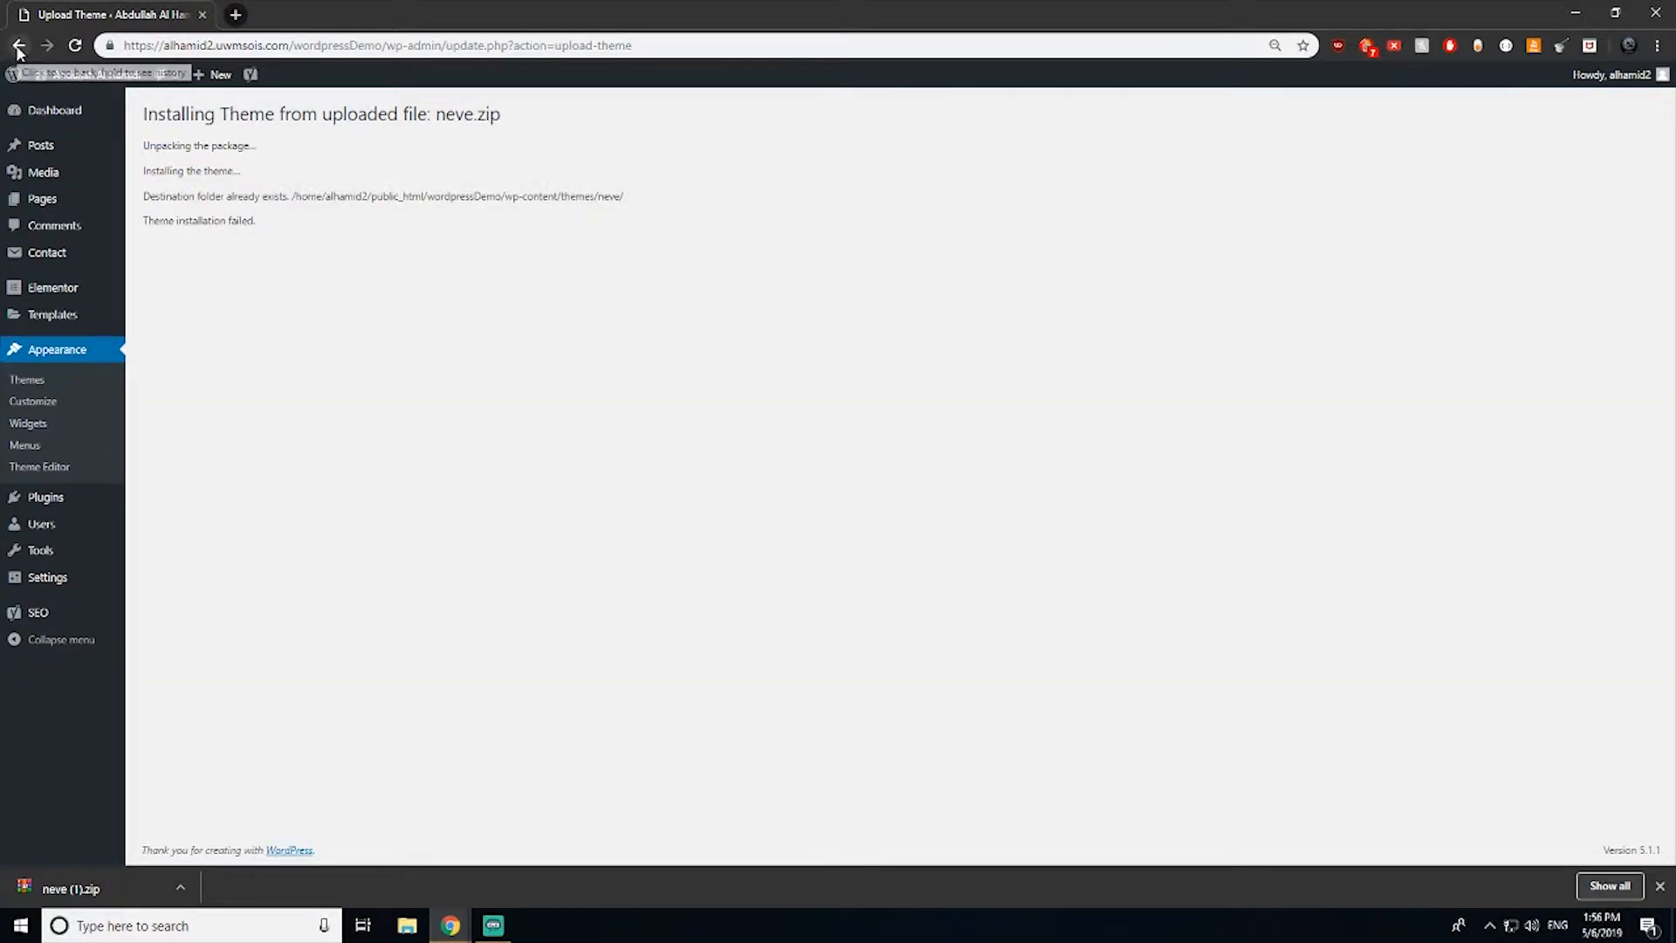
Step: Search Google in a new browser tab for "wordpress theme free" and open the aThemes collection of free WordPress themes
click(235, 14)
text(google.com)
key(Return)
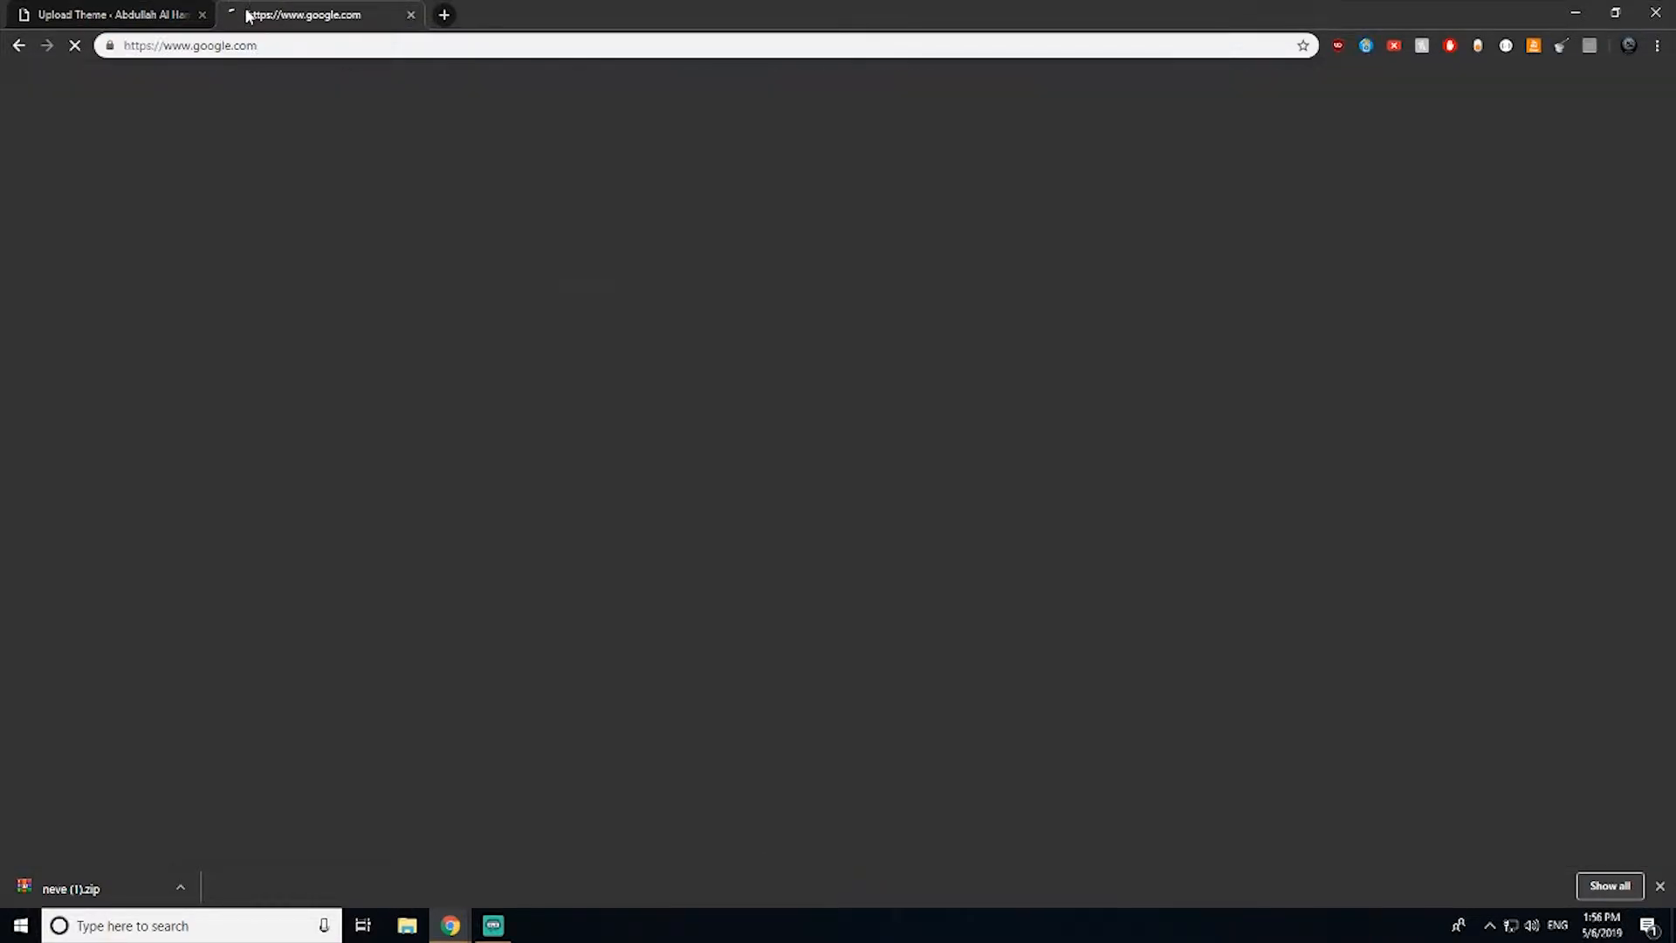
click(664, 367)
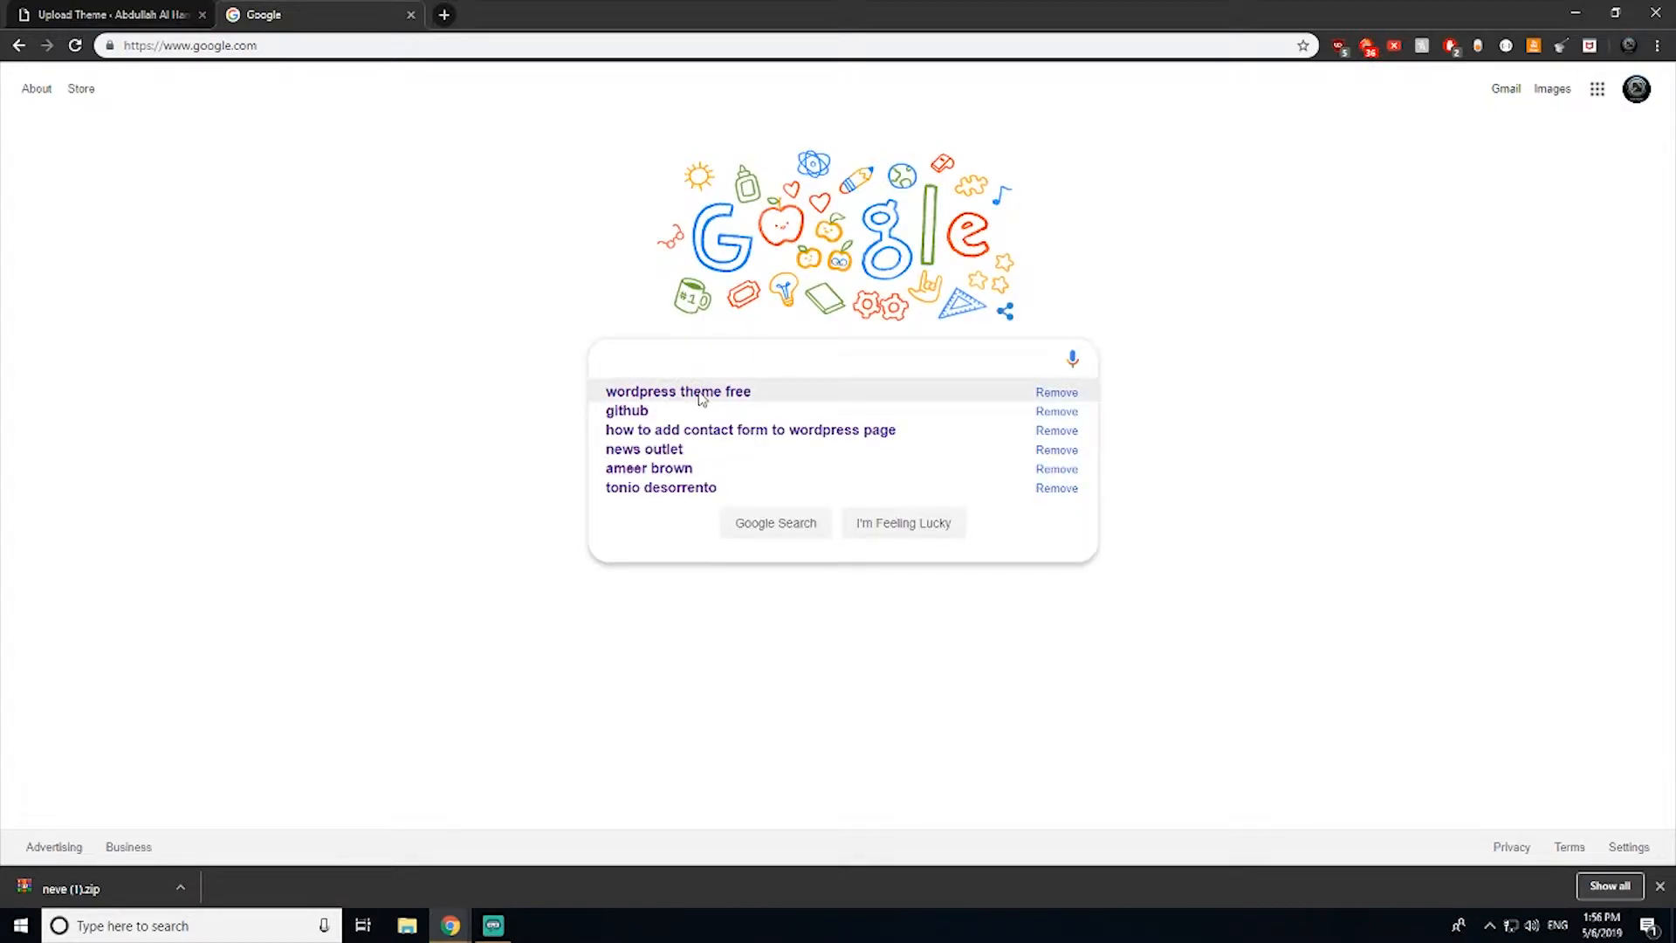
click(676, 390)
click(295, 225)
Step: Find the Airi theme in the collection, look through its demo designs and close the demos page
scroll(615, 503, down, 10)
scroll(618, 504, down, 4)
scroll(617, 508, up, 3)
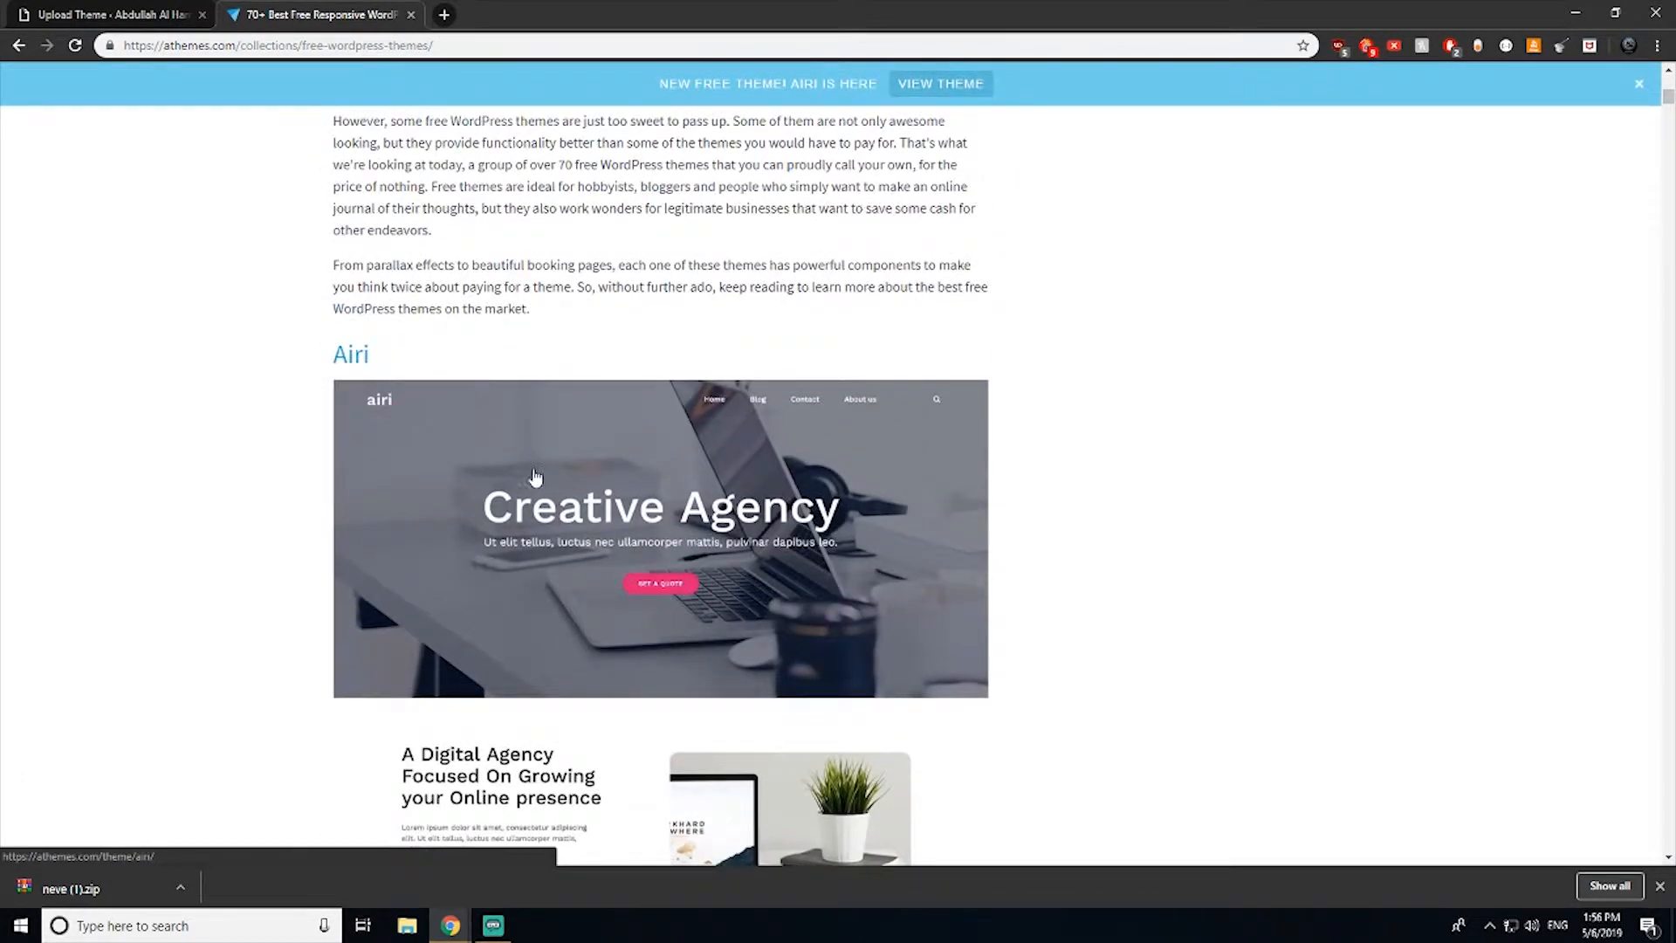
scroll(545, 469, down, 5)
click(380, 528)
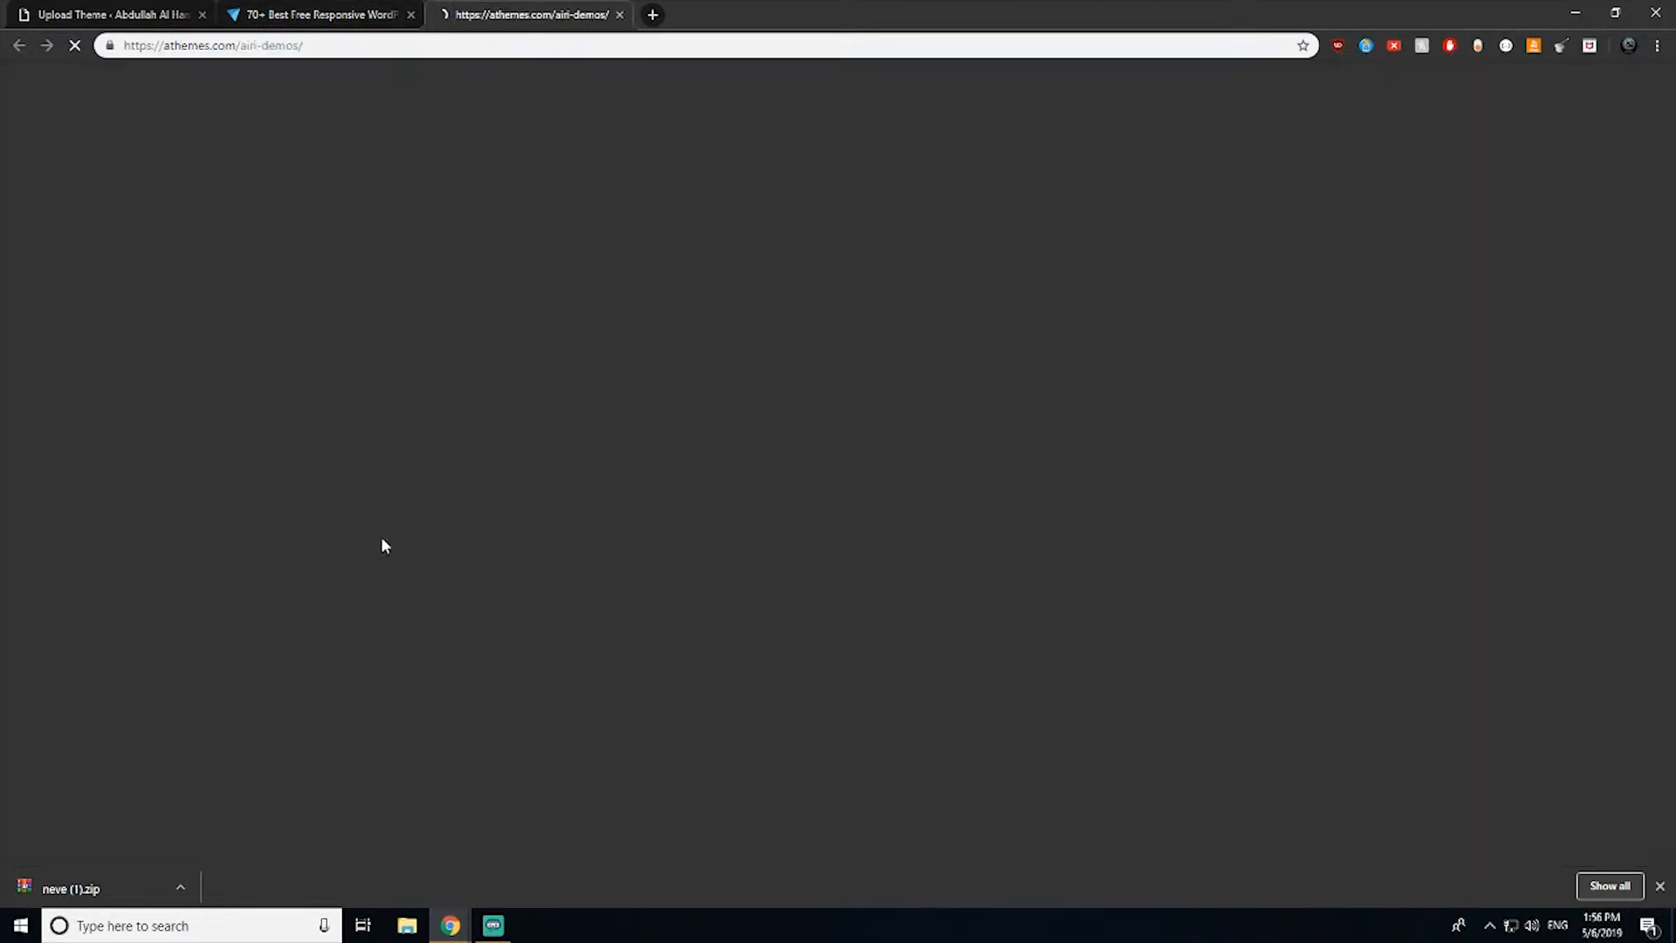
scroll(922, 454, down, 20)
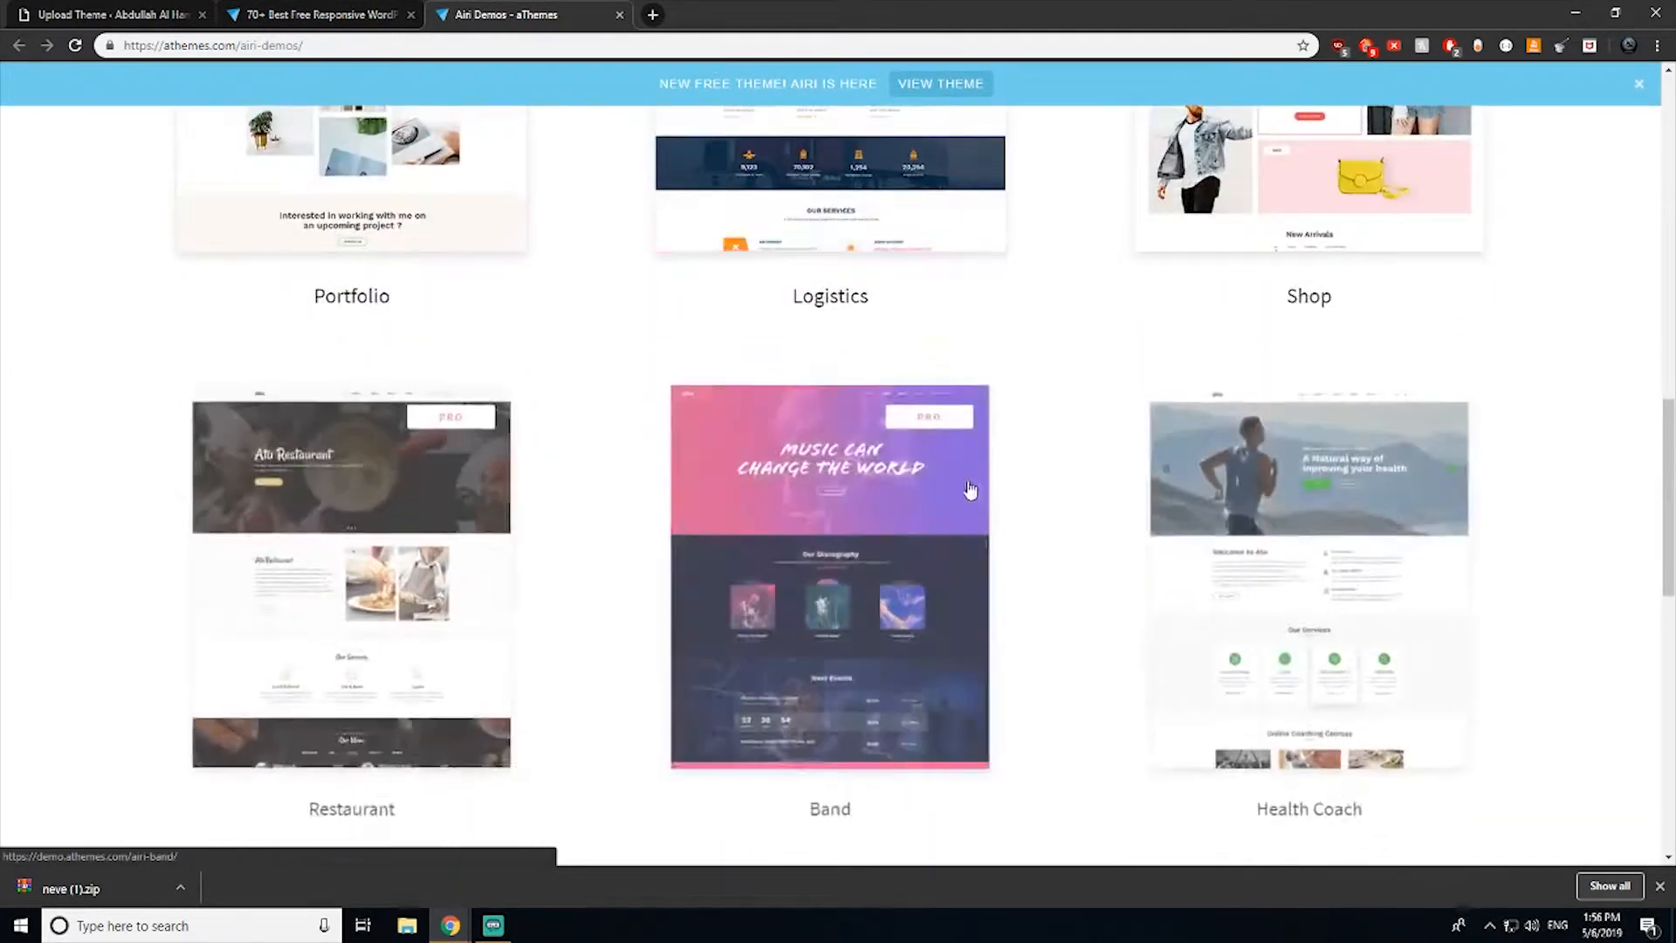
scroll(984, 496, down, 2)
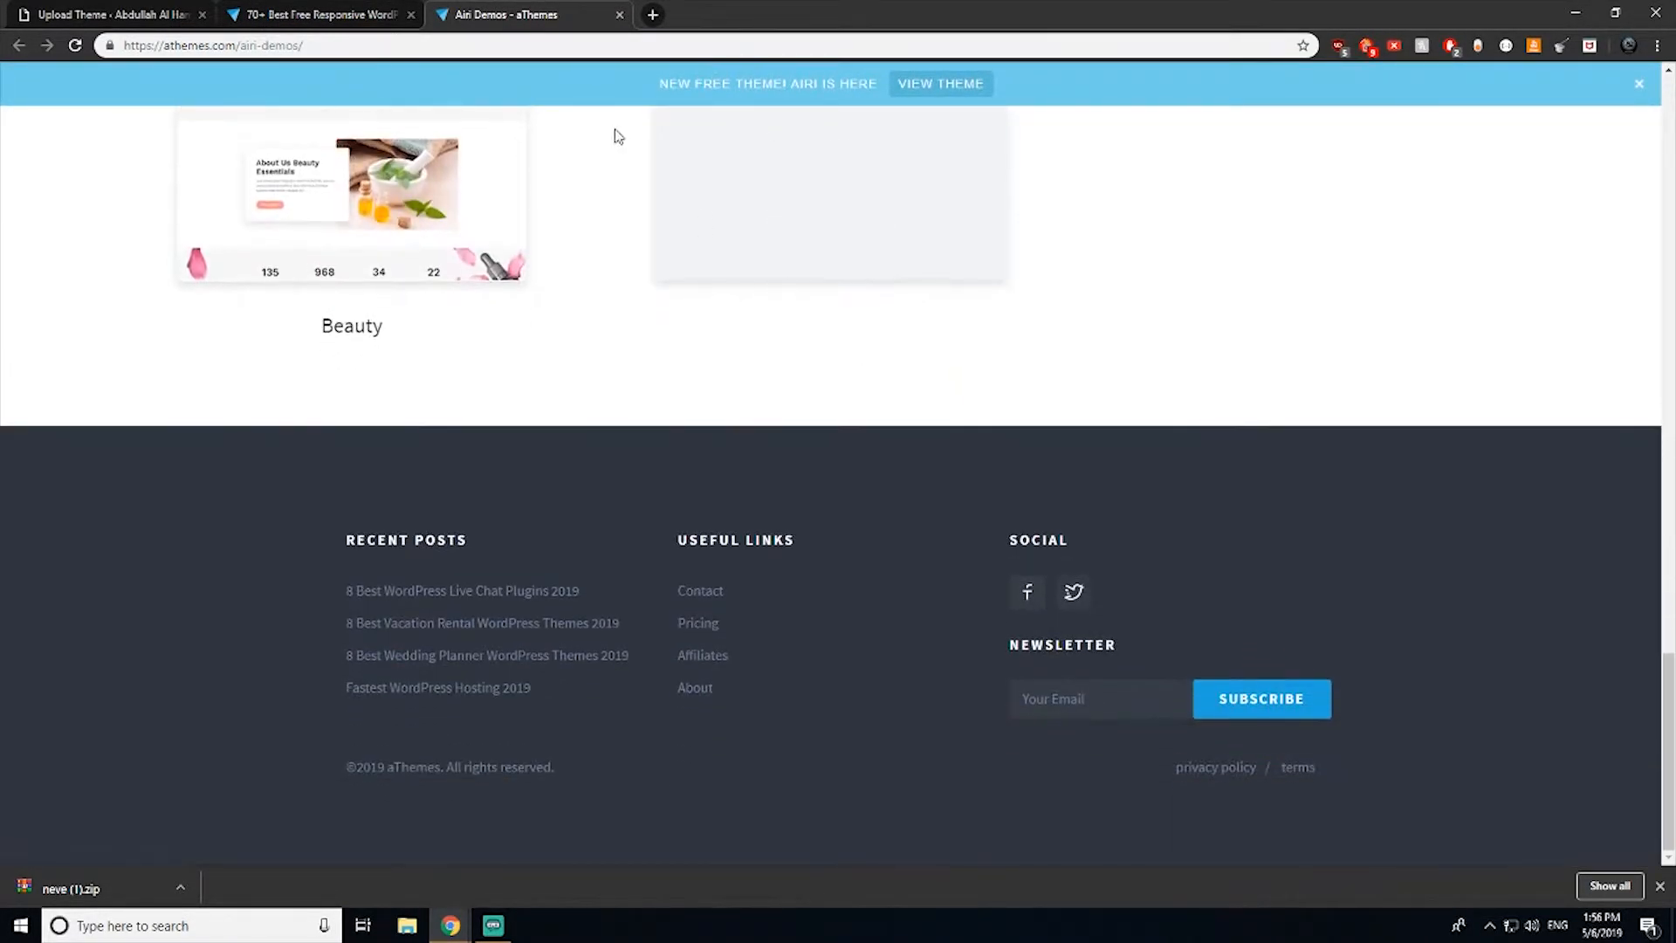
click(620, 16)
click(512, 521)
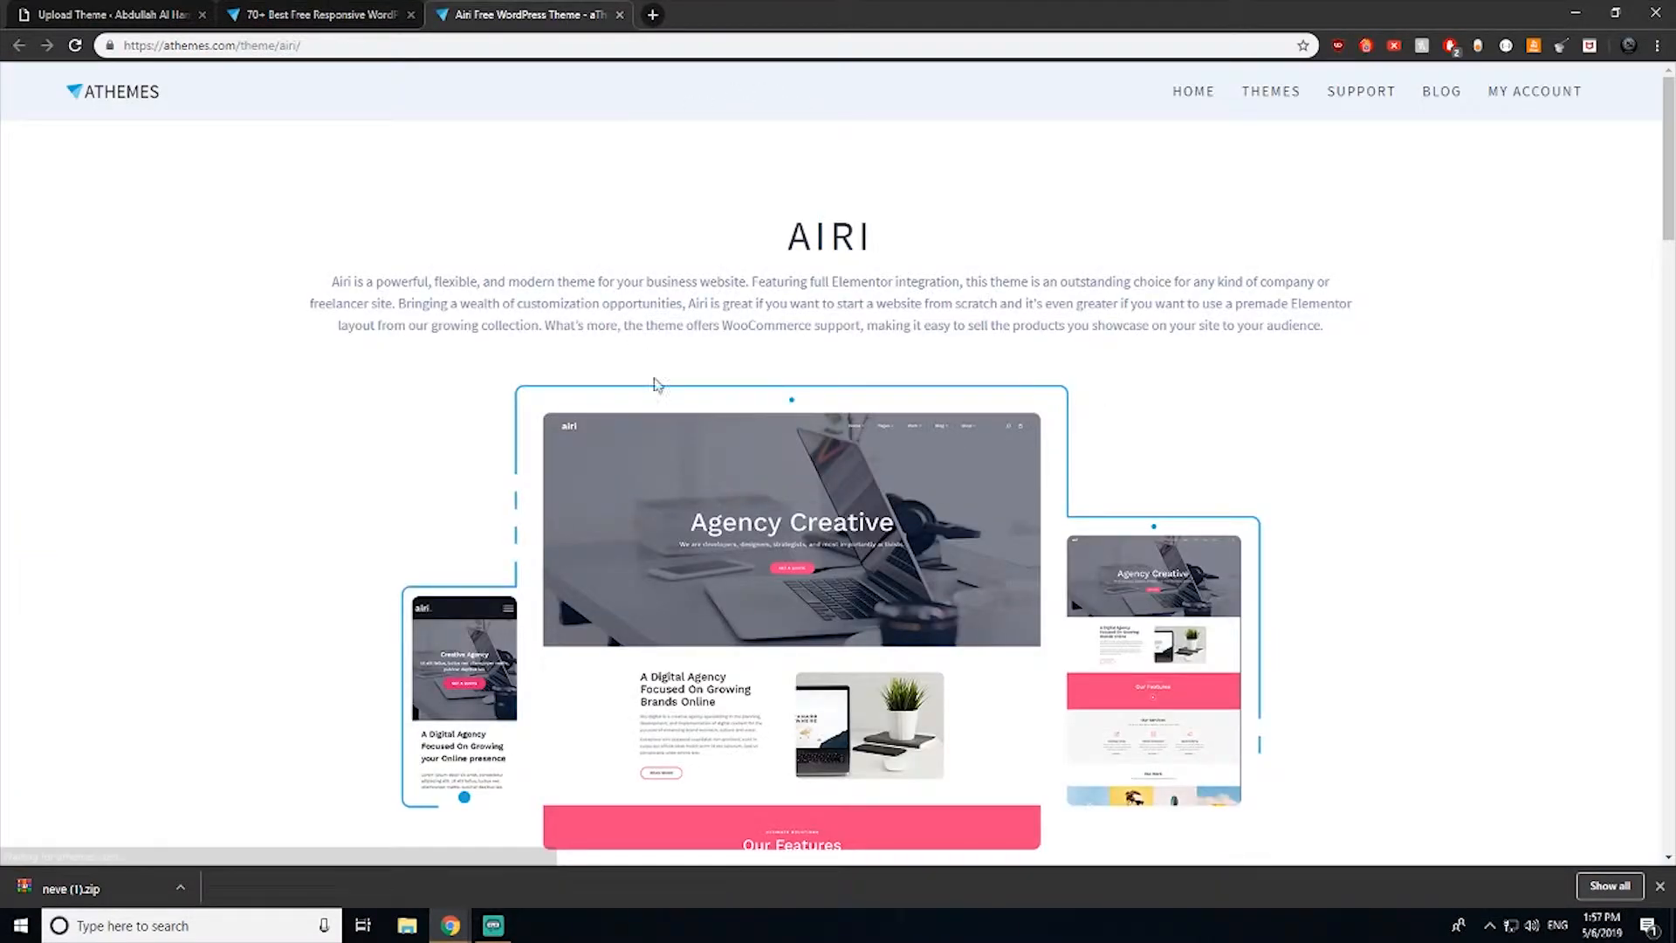
scroll(647, 367, down, 4)
click(709, 630)
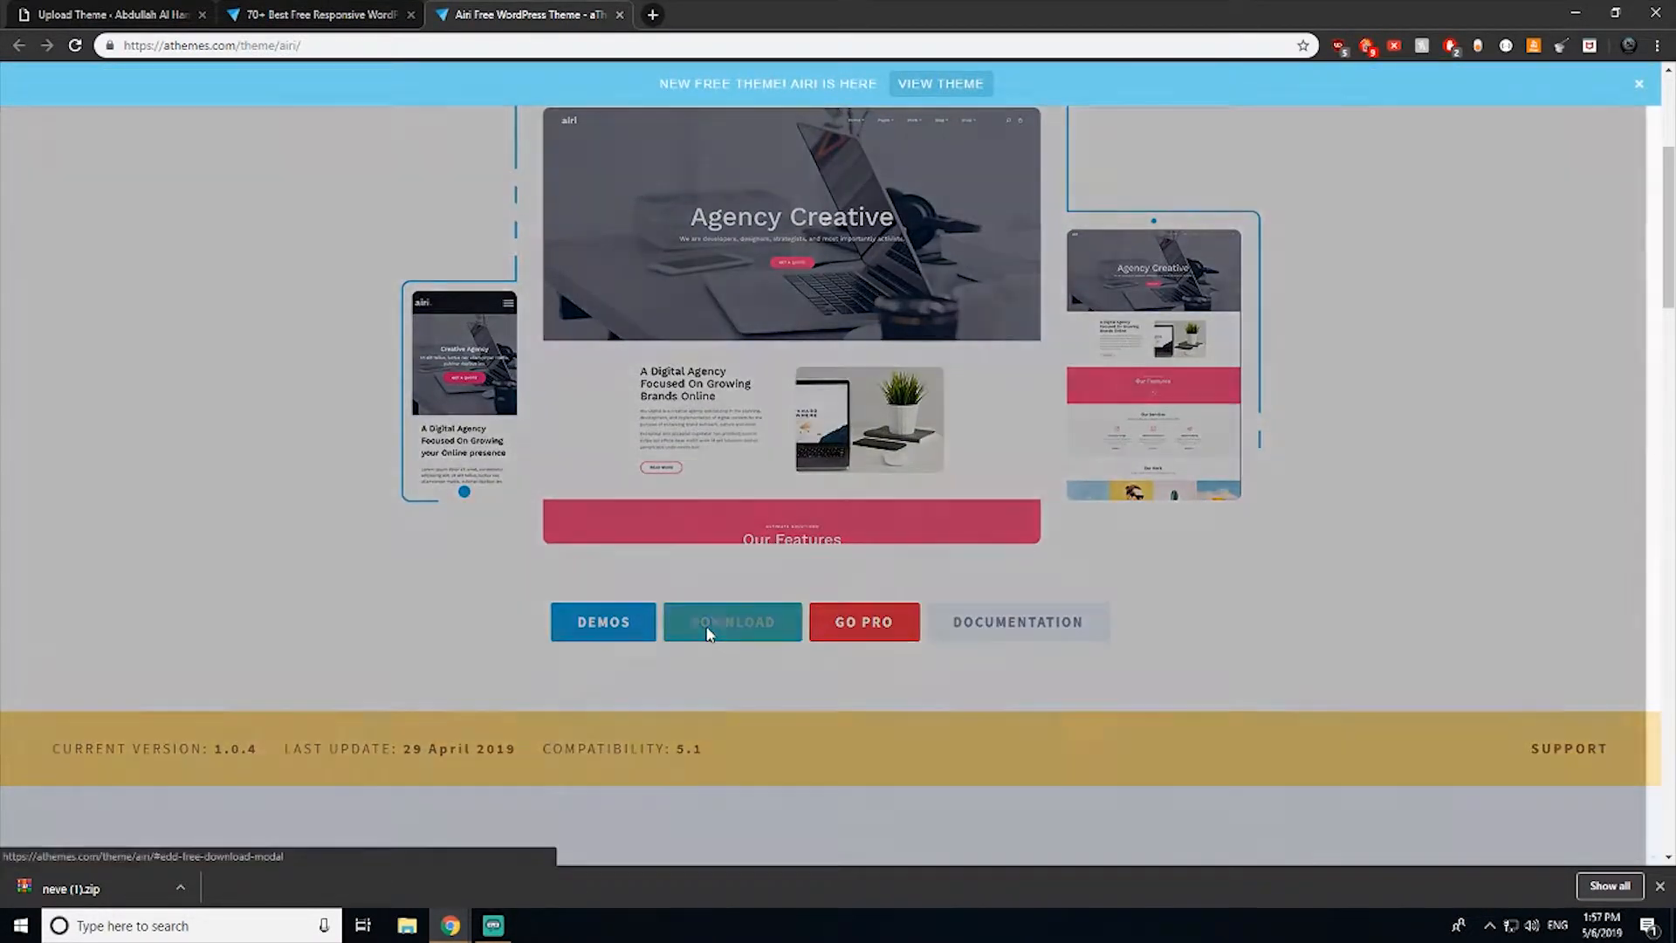
click(823, 438)
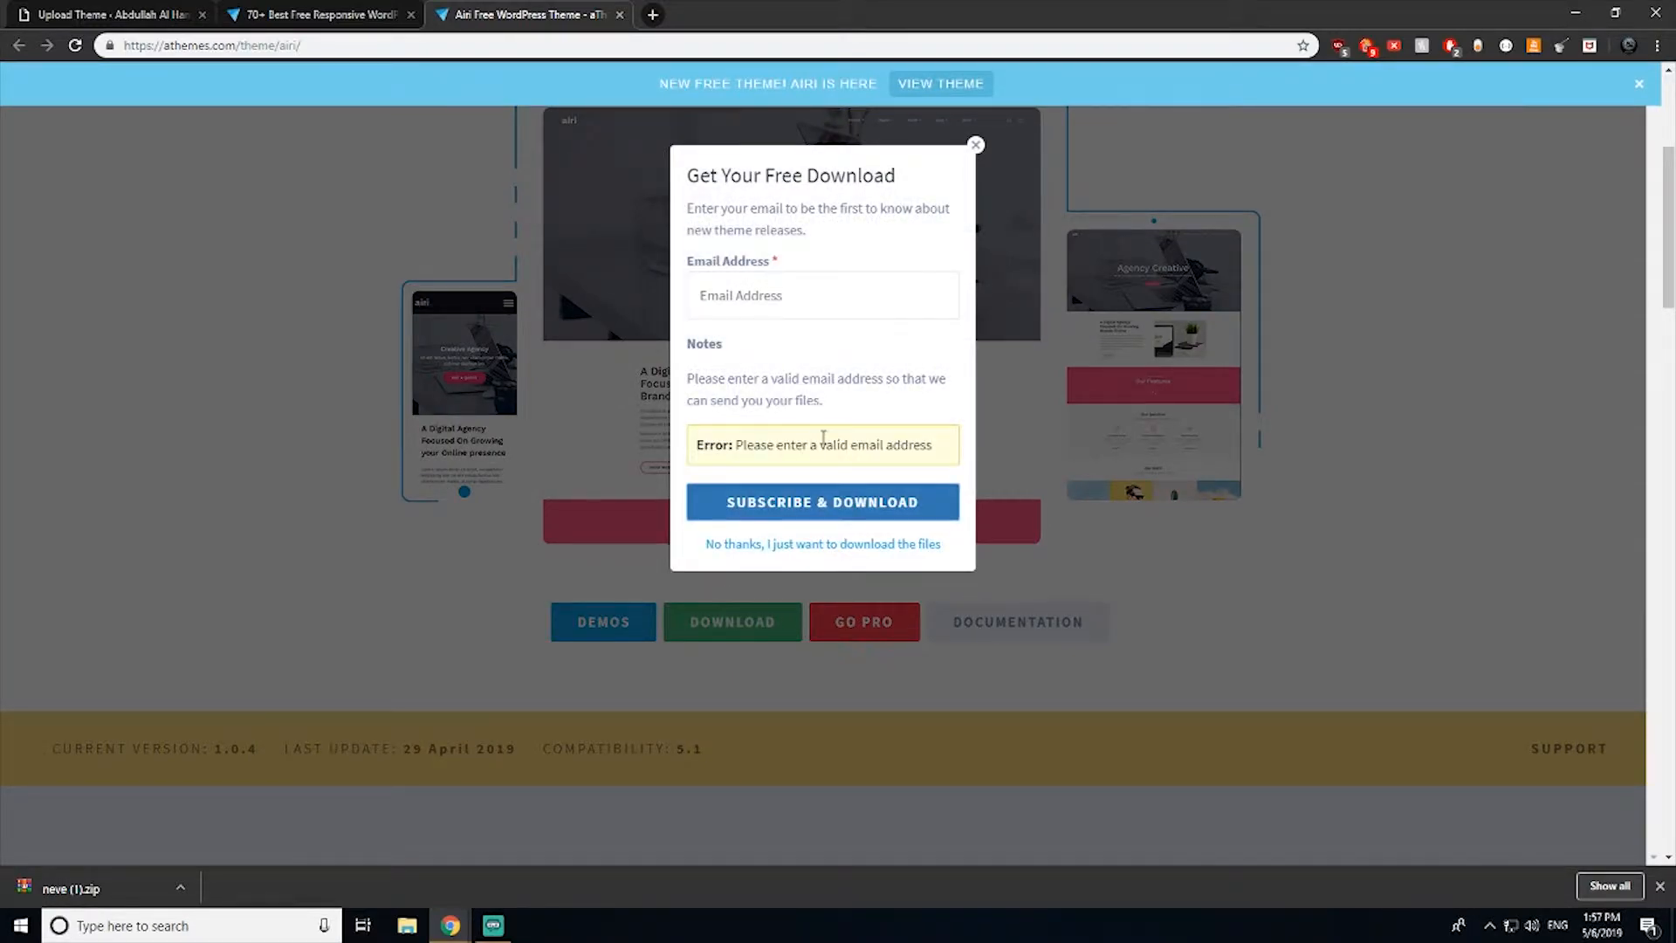
click(976, 145)
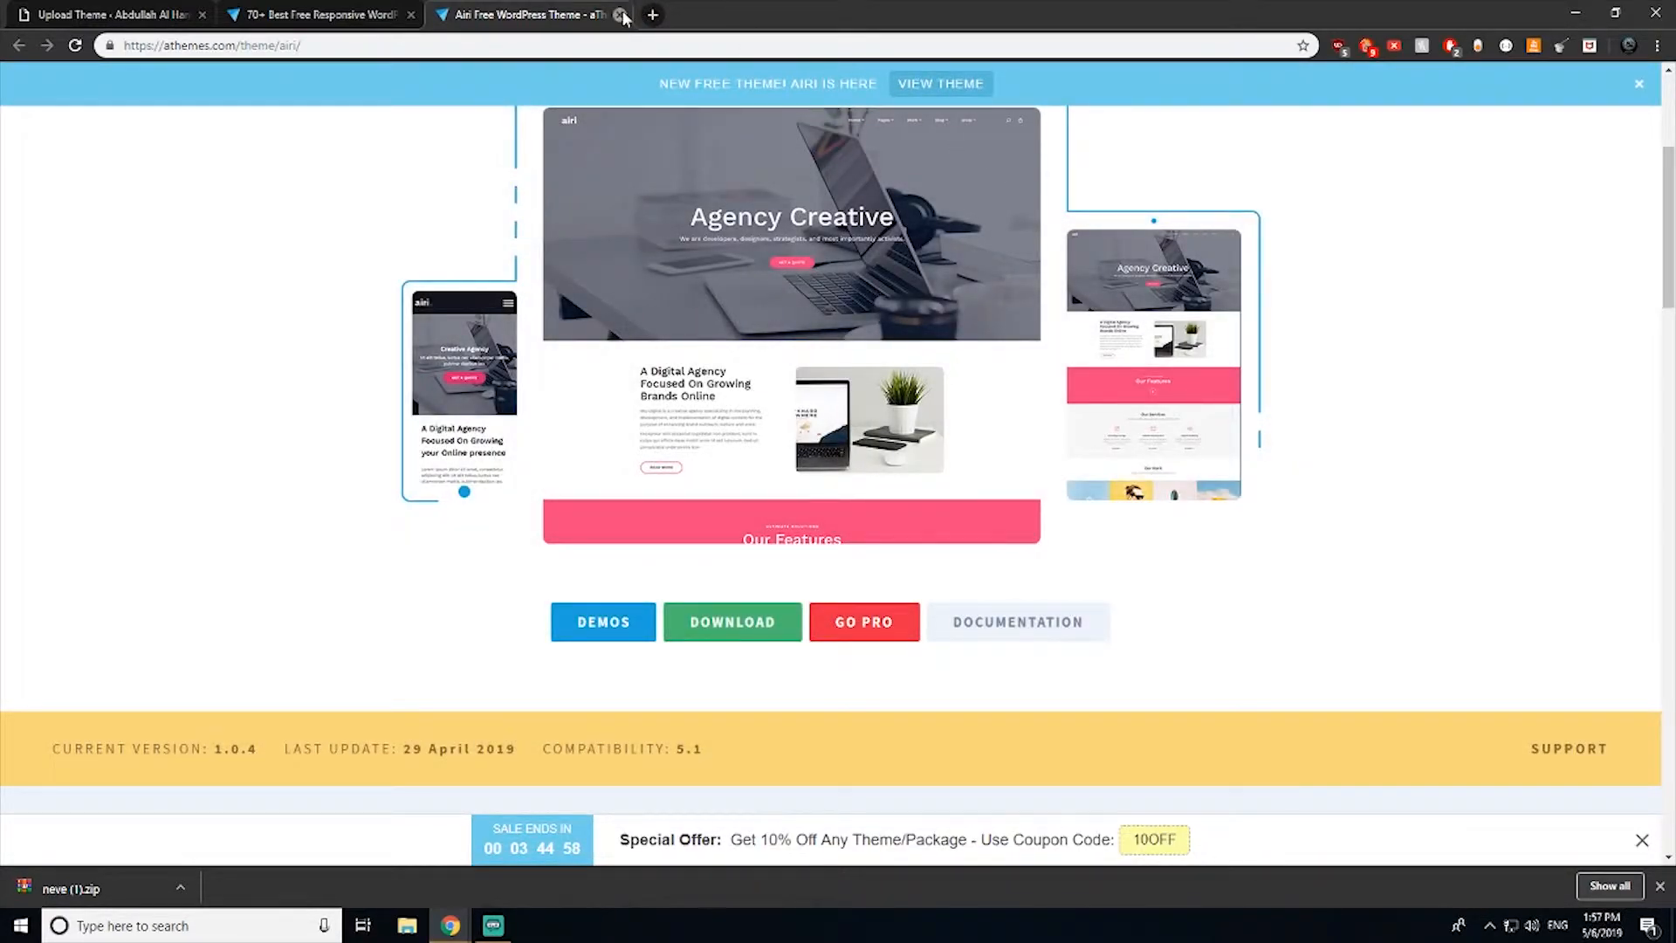
click(621, 15)
scroll(483, 583, down, 10)
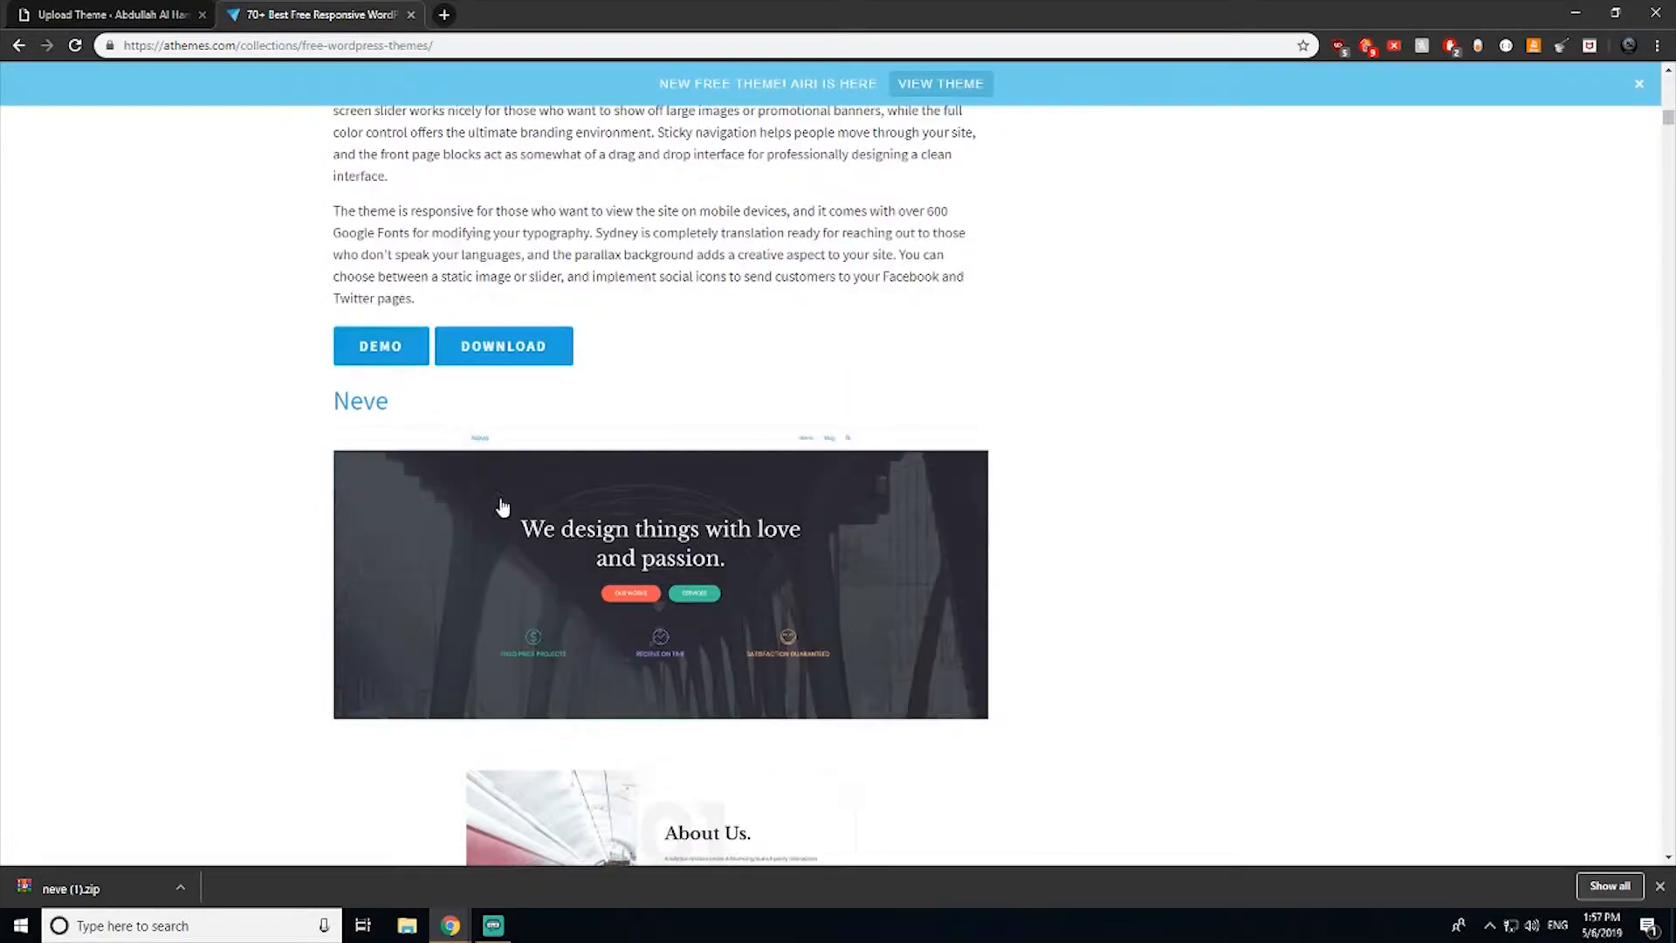
click(487, 427)
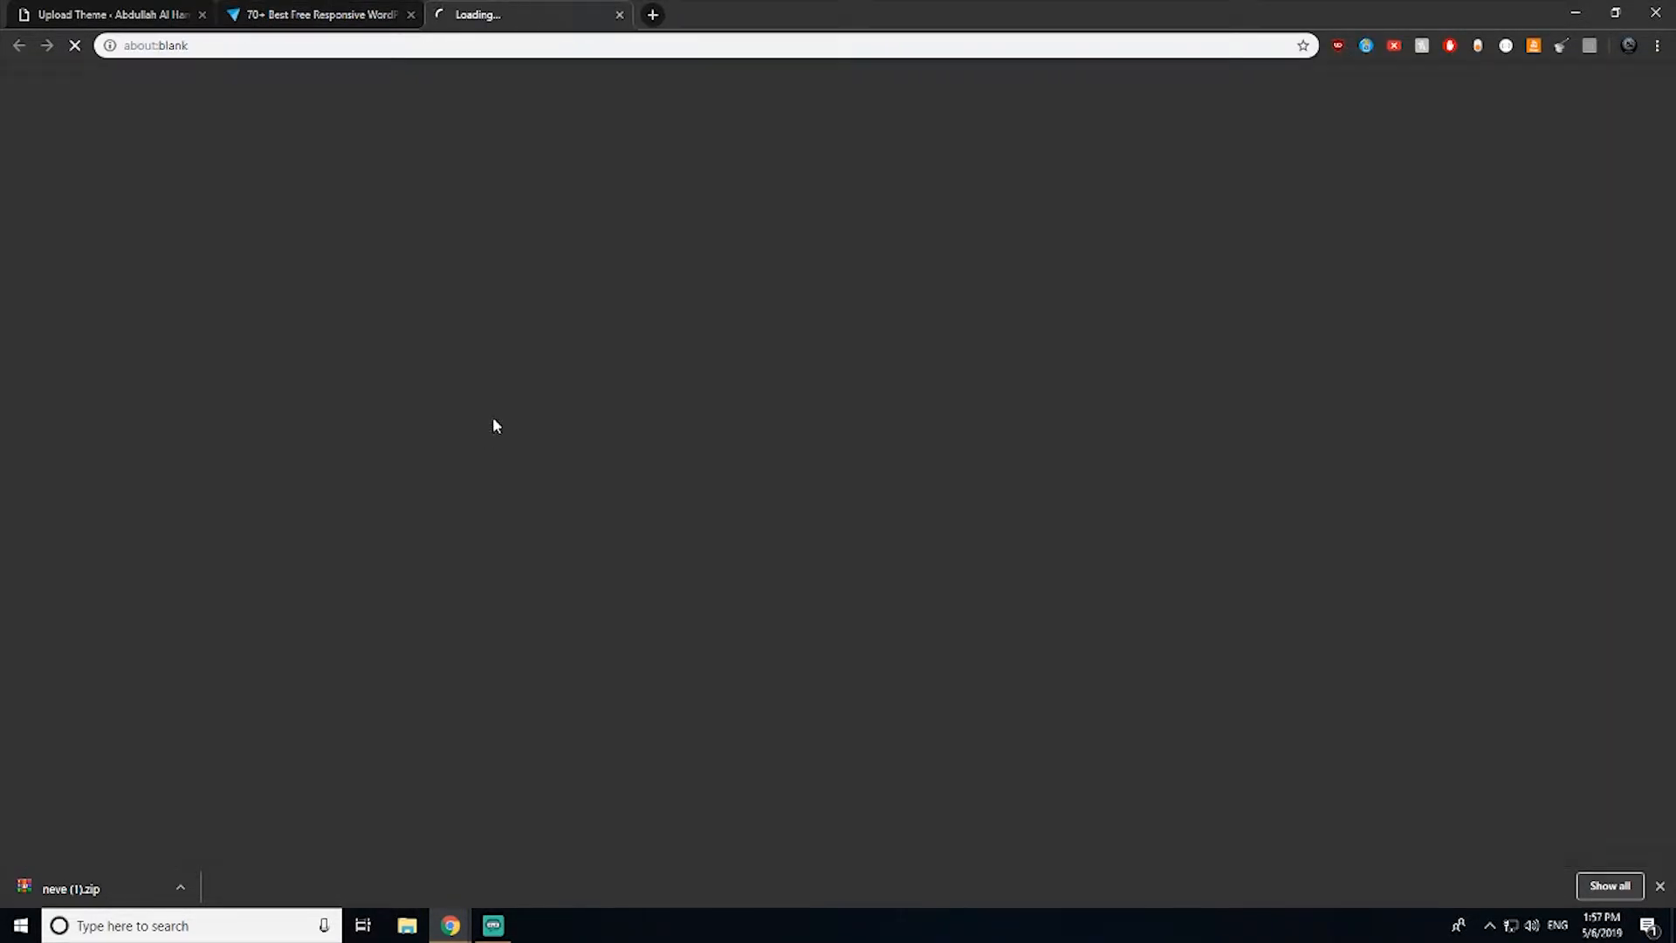
scroll(802, 416, down, 6)
click(760, 456)
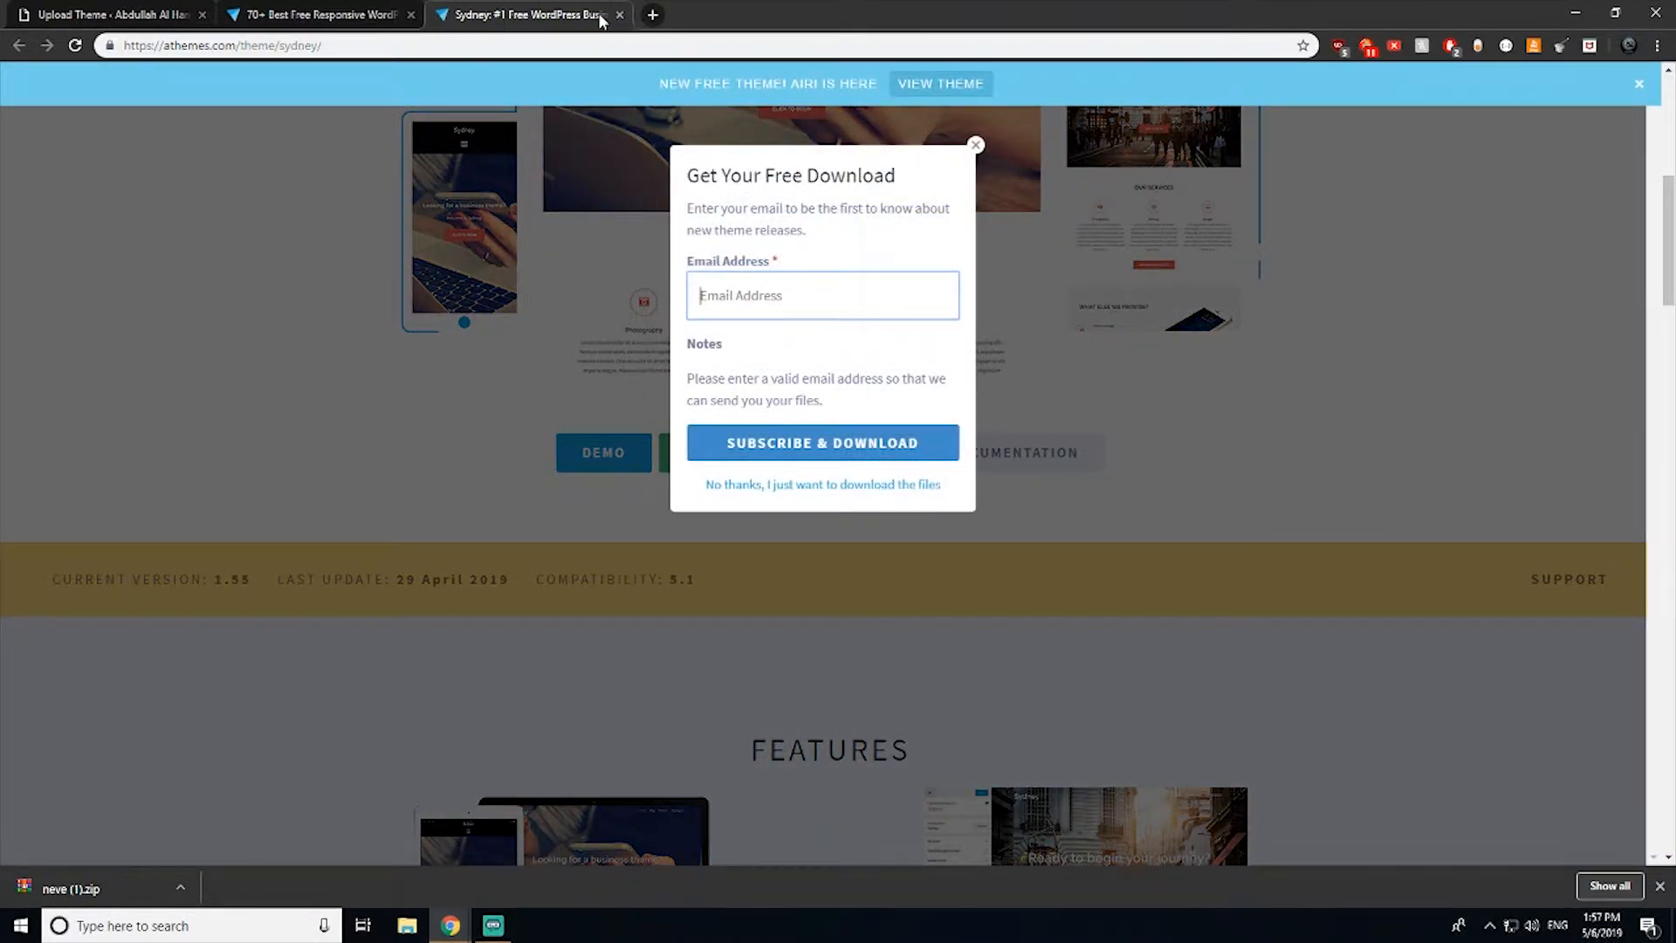
click(619, 14)
Step: Download the free Talon theme from the collection without subscribing, and close its theme page
scroll(612, 541, down, 12)
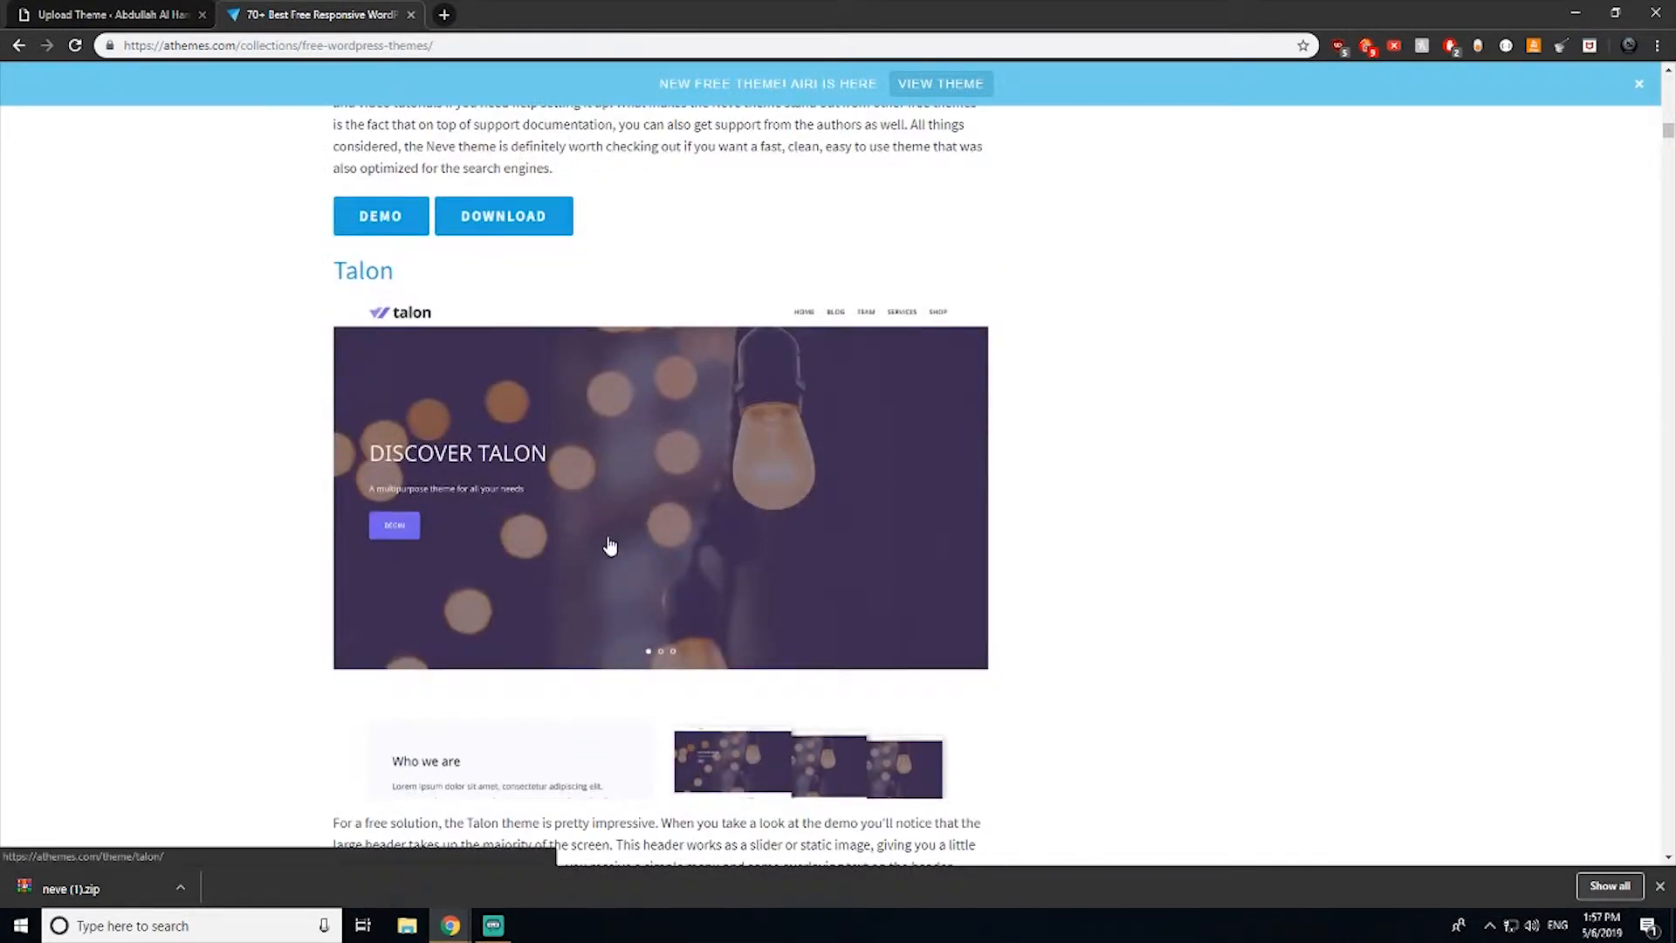
click(515, 780)
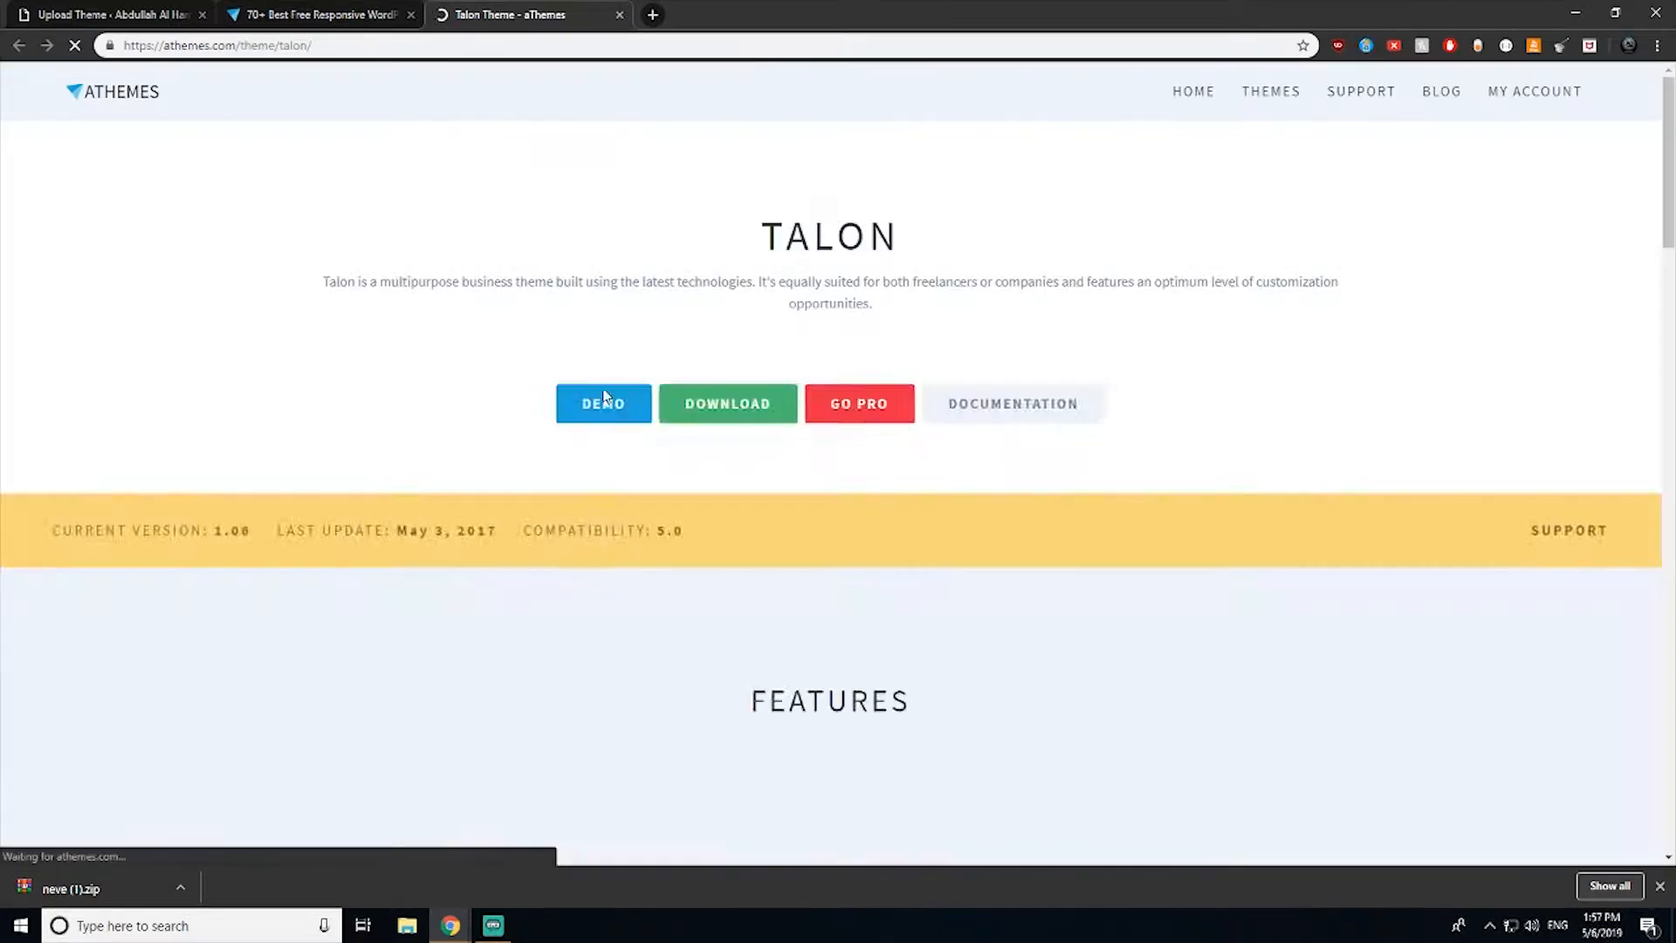
scroll(684, 624, down, 5)
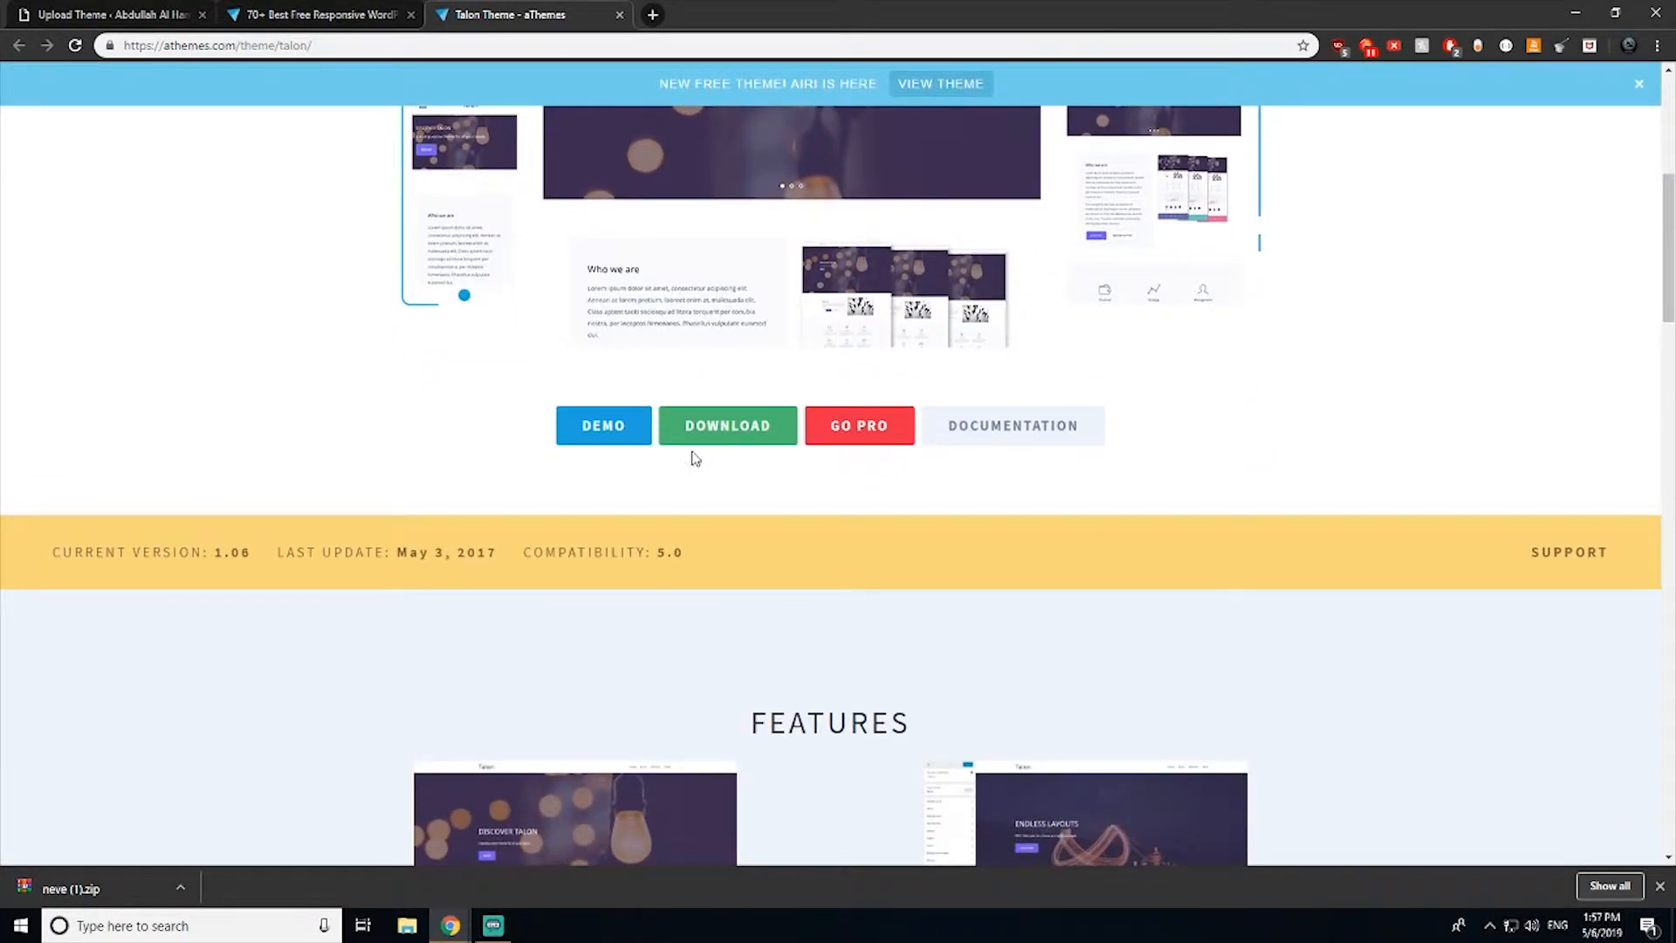
click(747, 437)
click(749, 446)
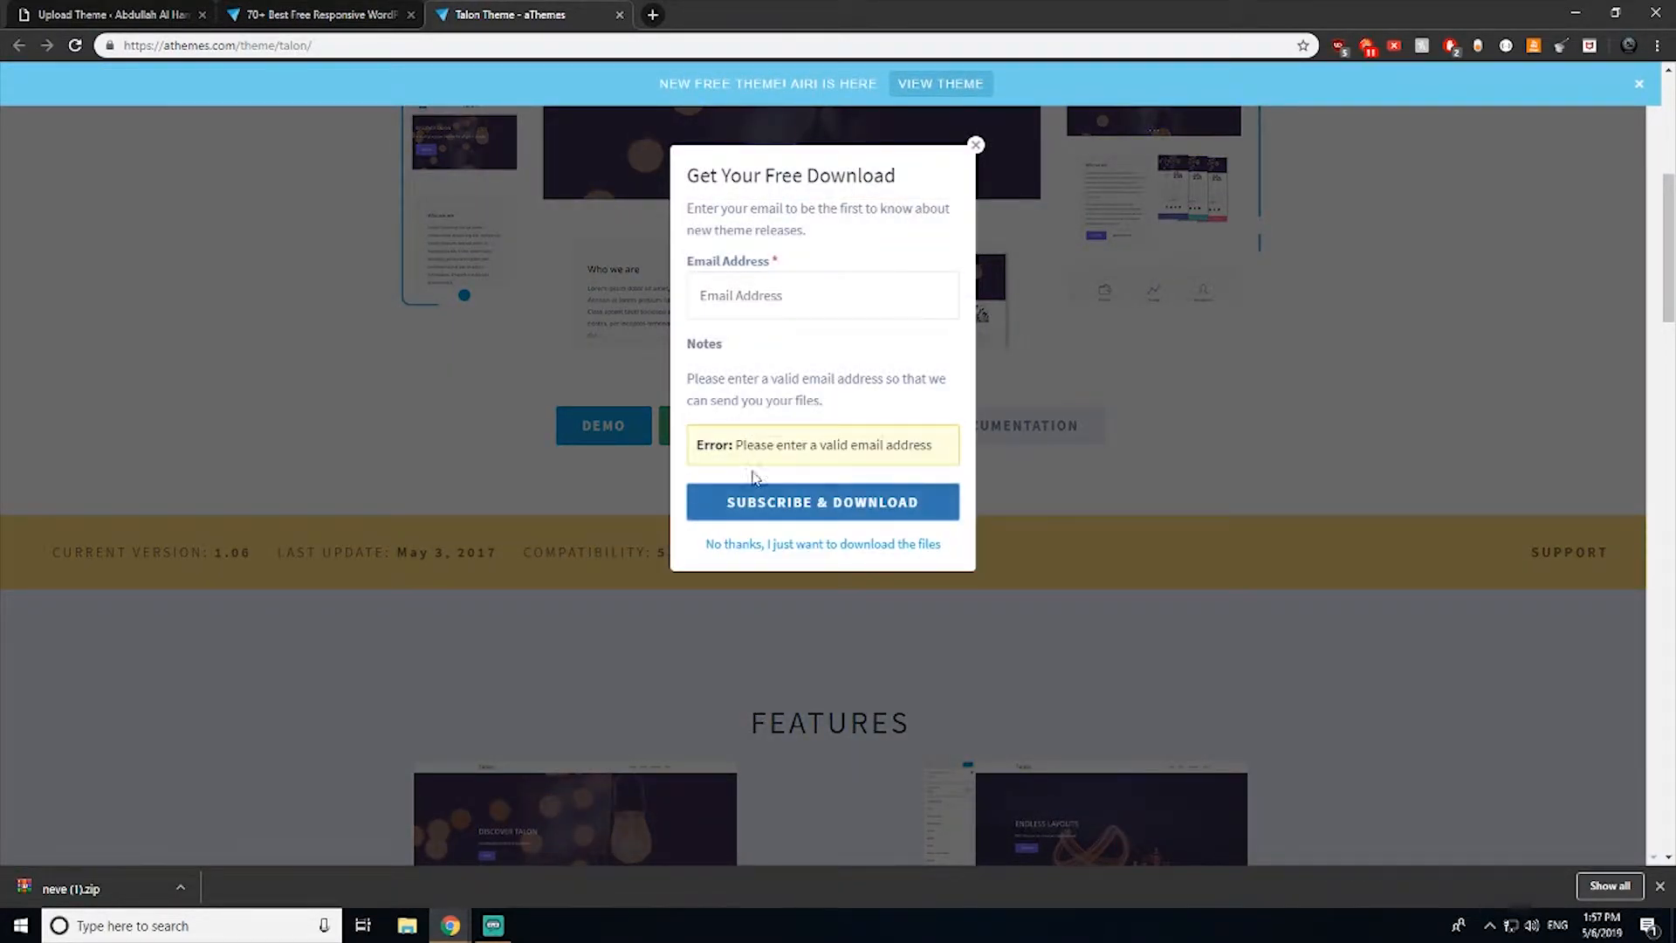
click(770, 547)
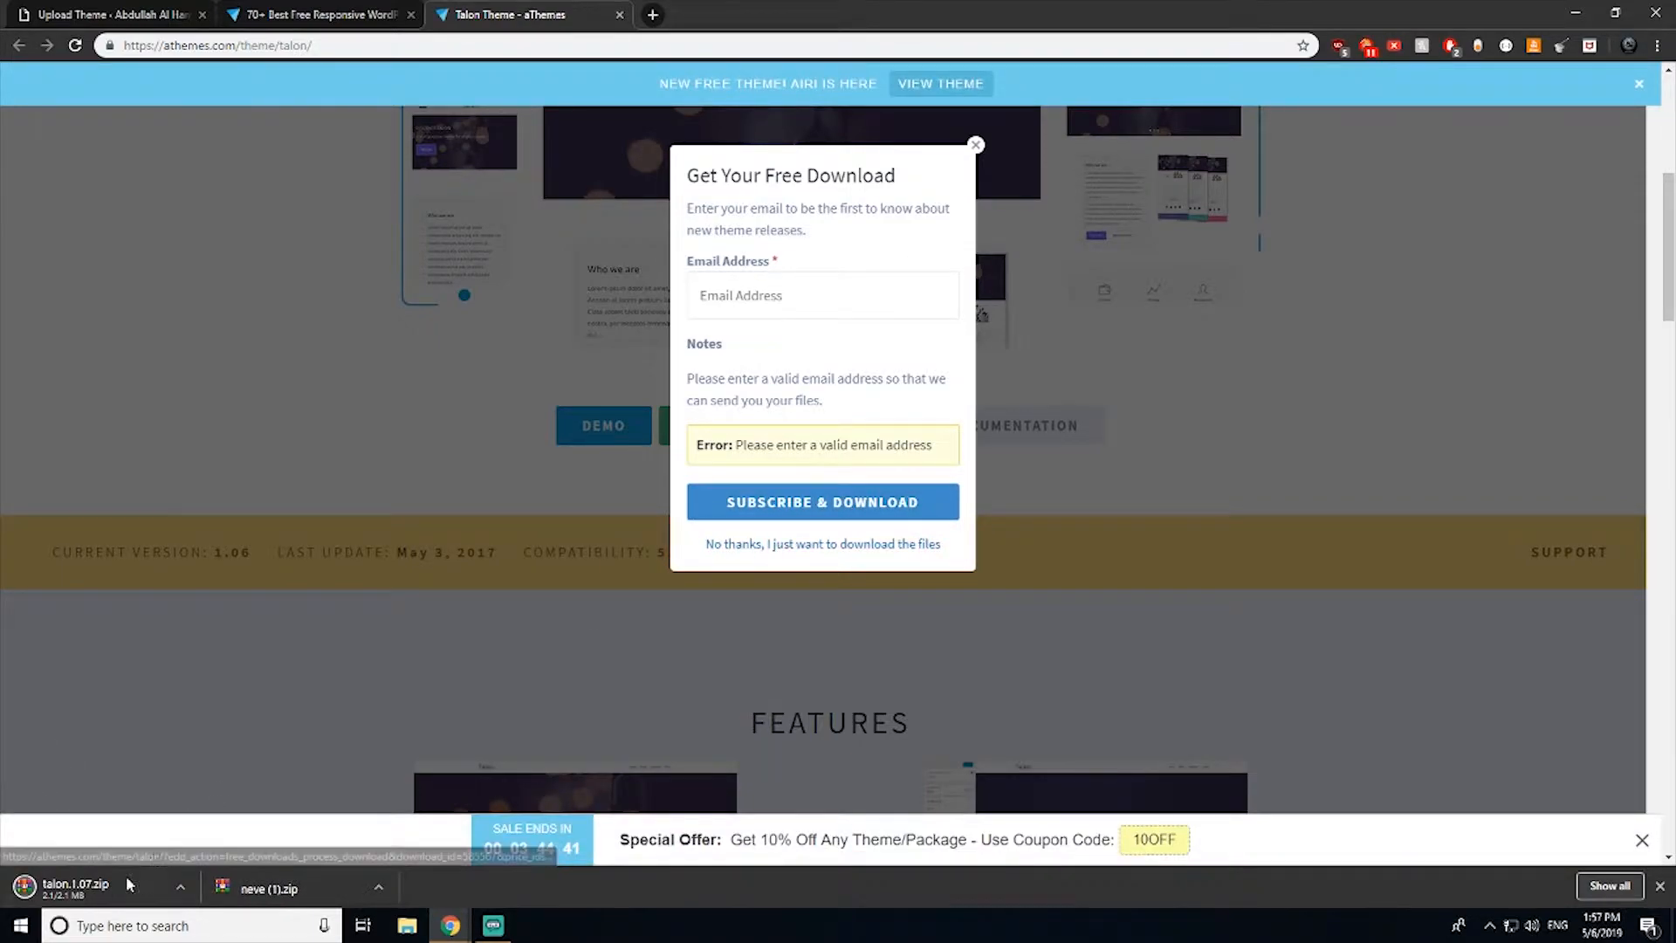
scroll(335, 547, down, 10)
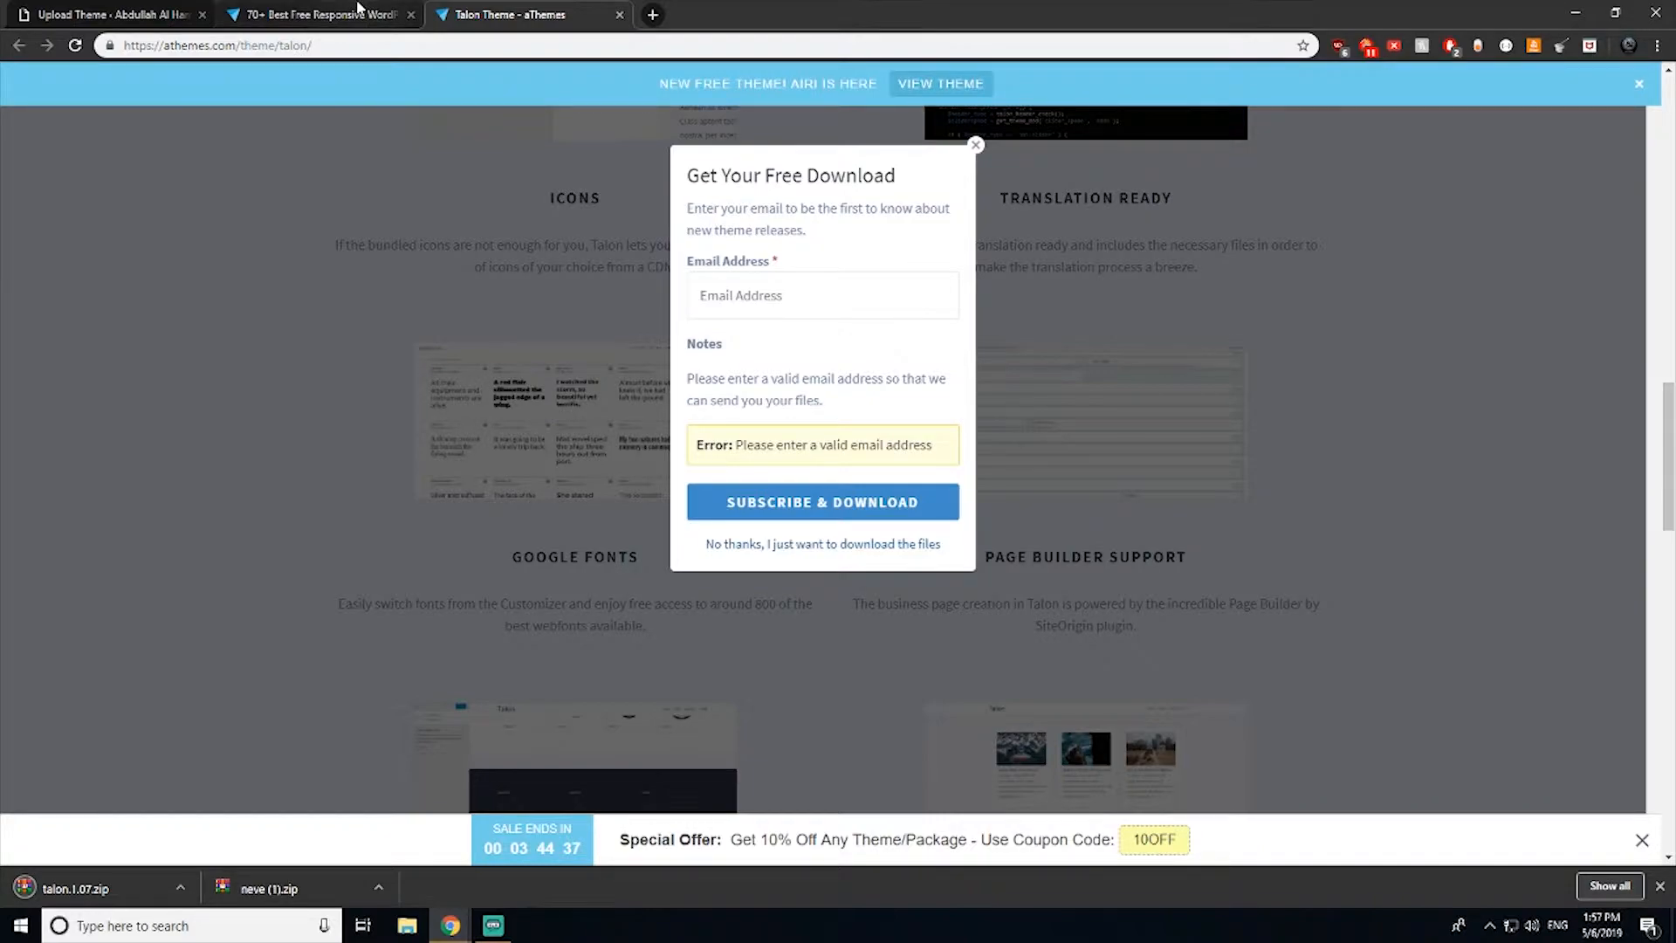
click(1659, 886)
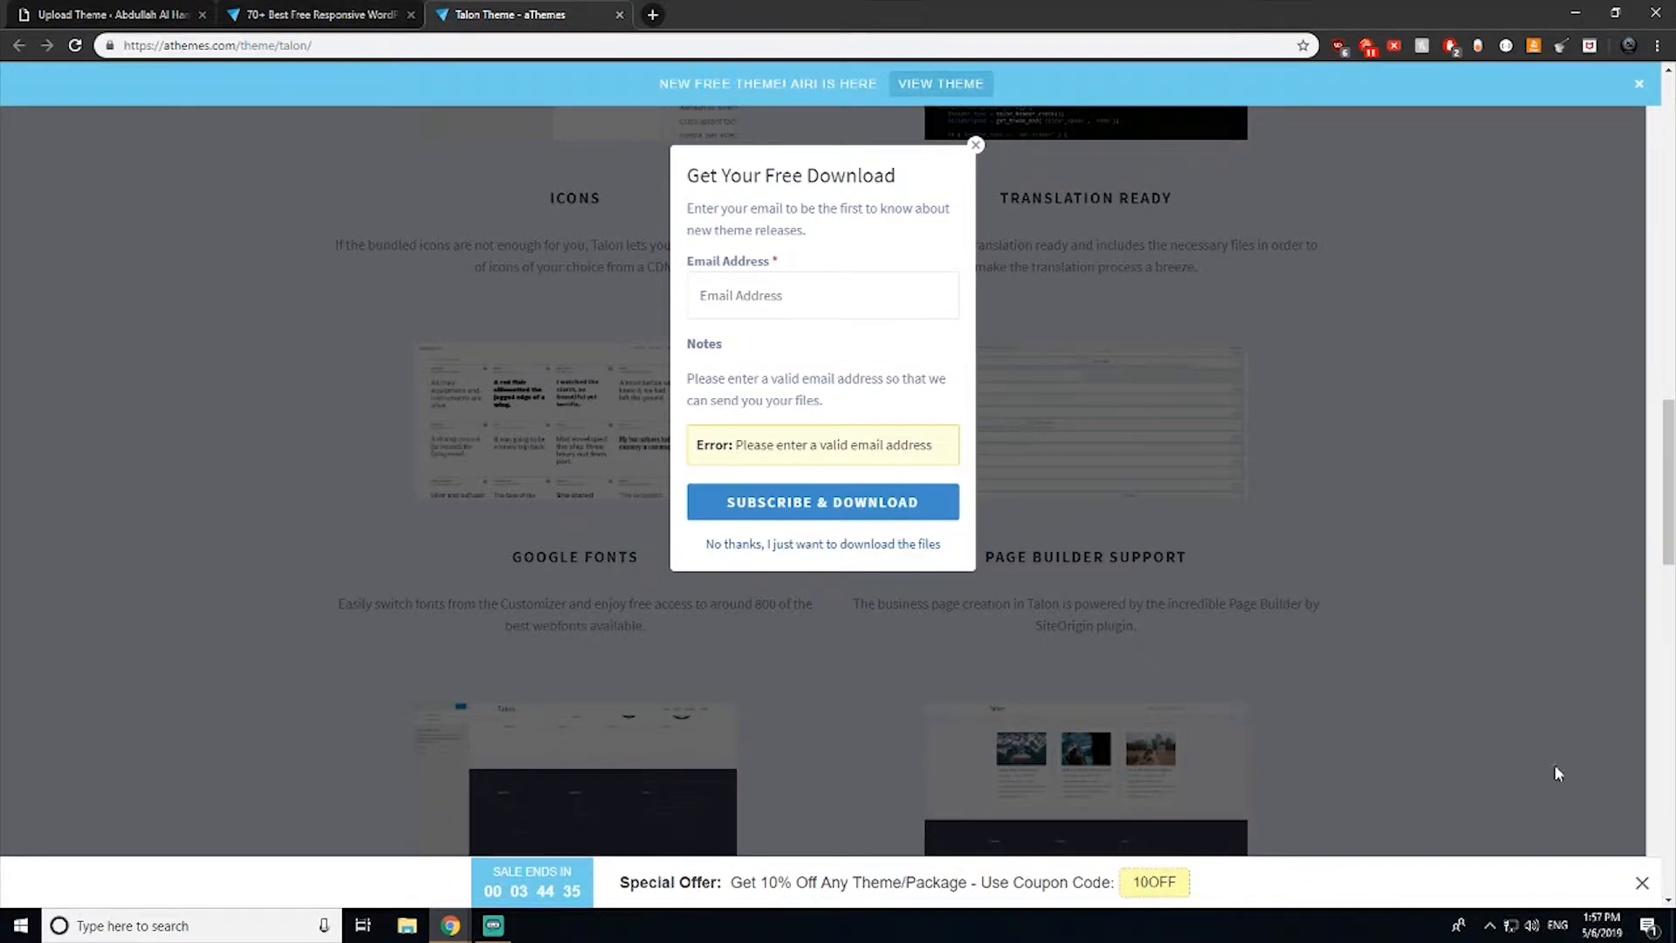
click(392, 10)
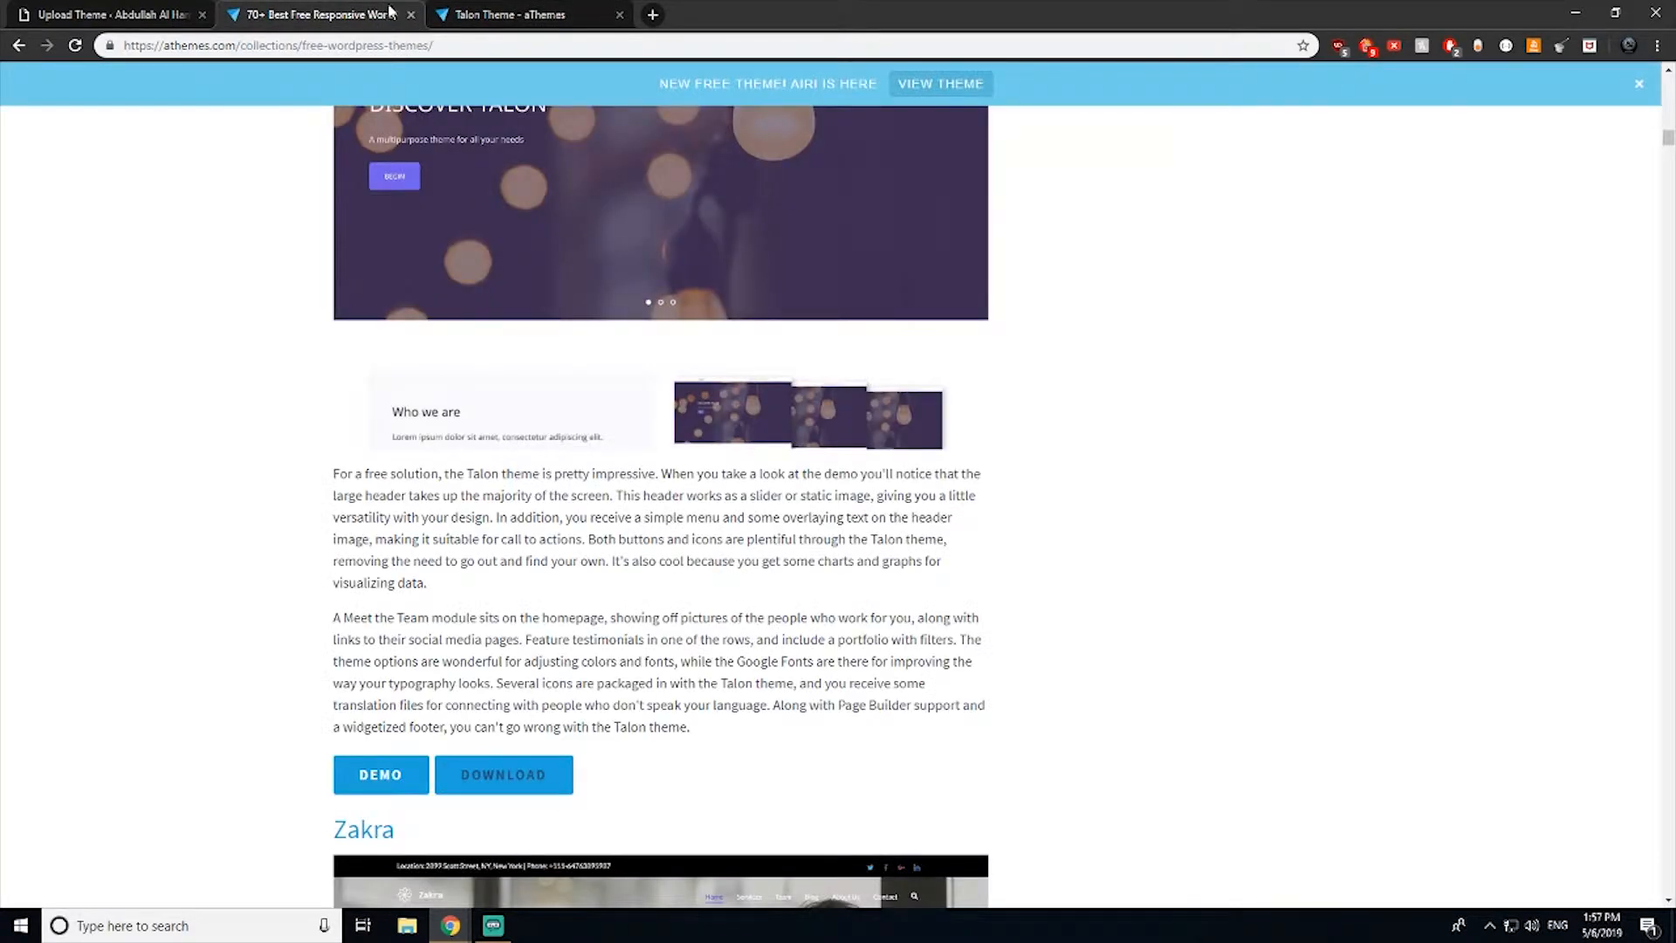
click(619, 15)
Step: Download the free Airi theme as a zip file without subscribing, and close the theme websites
scroll(763, 468, up, 20)
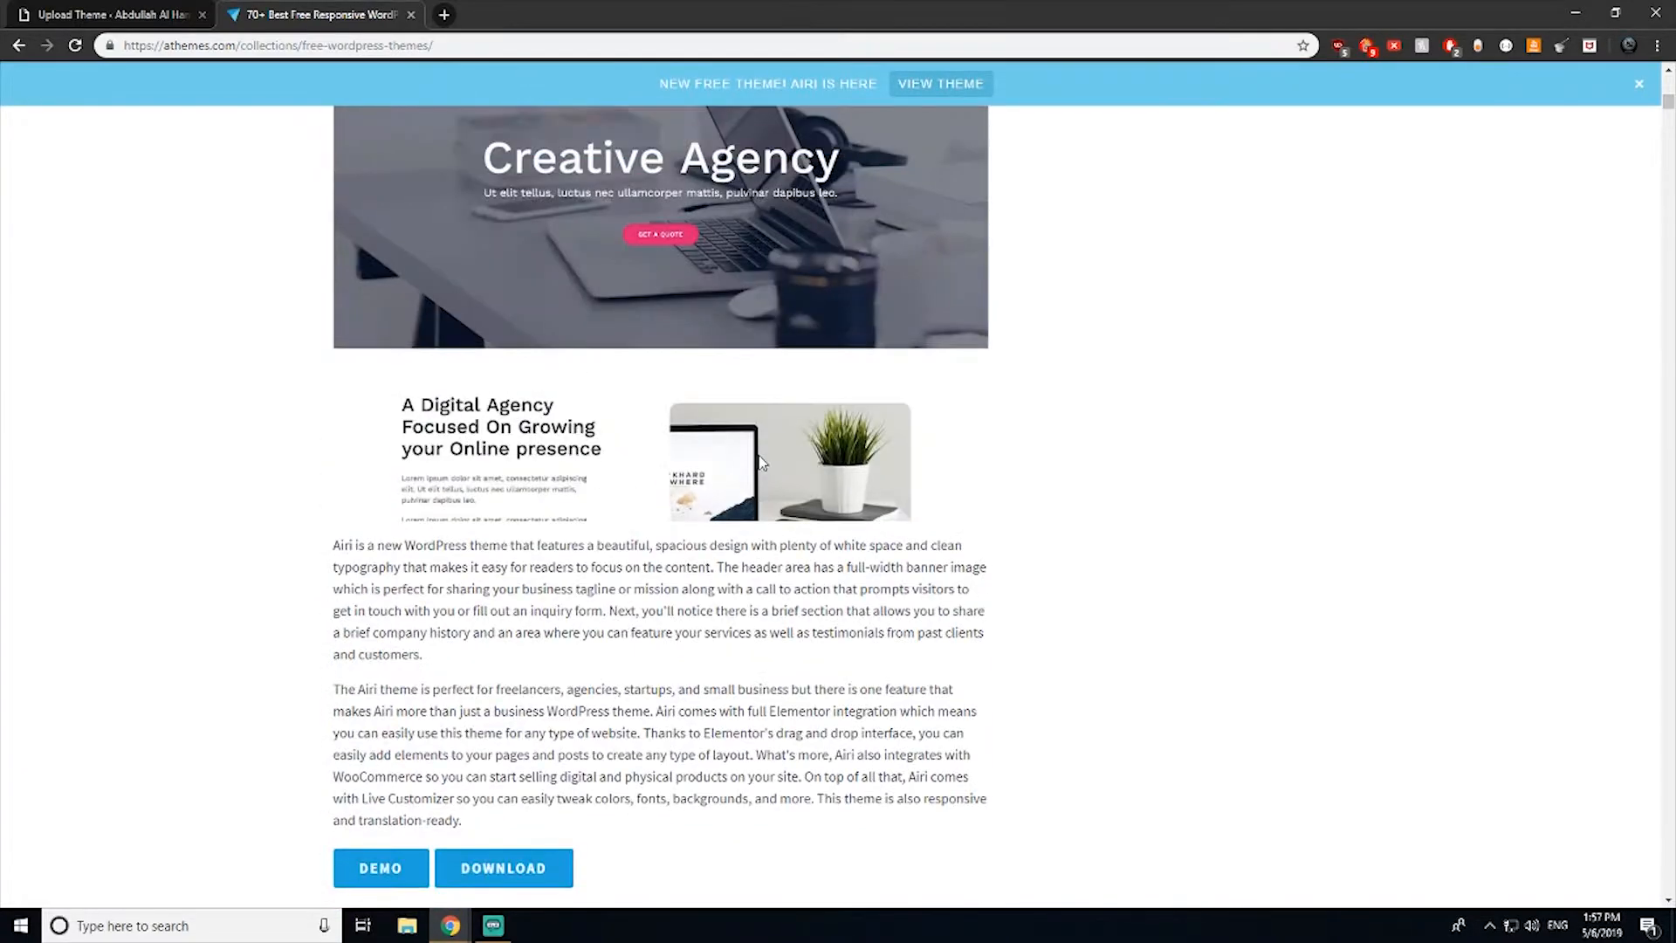
scroll(761, 462, up, 2)
scroll(569, 565, down, 6)
click(489, 517)
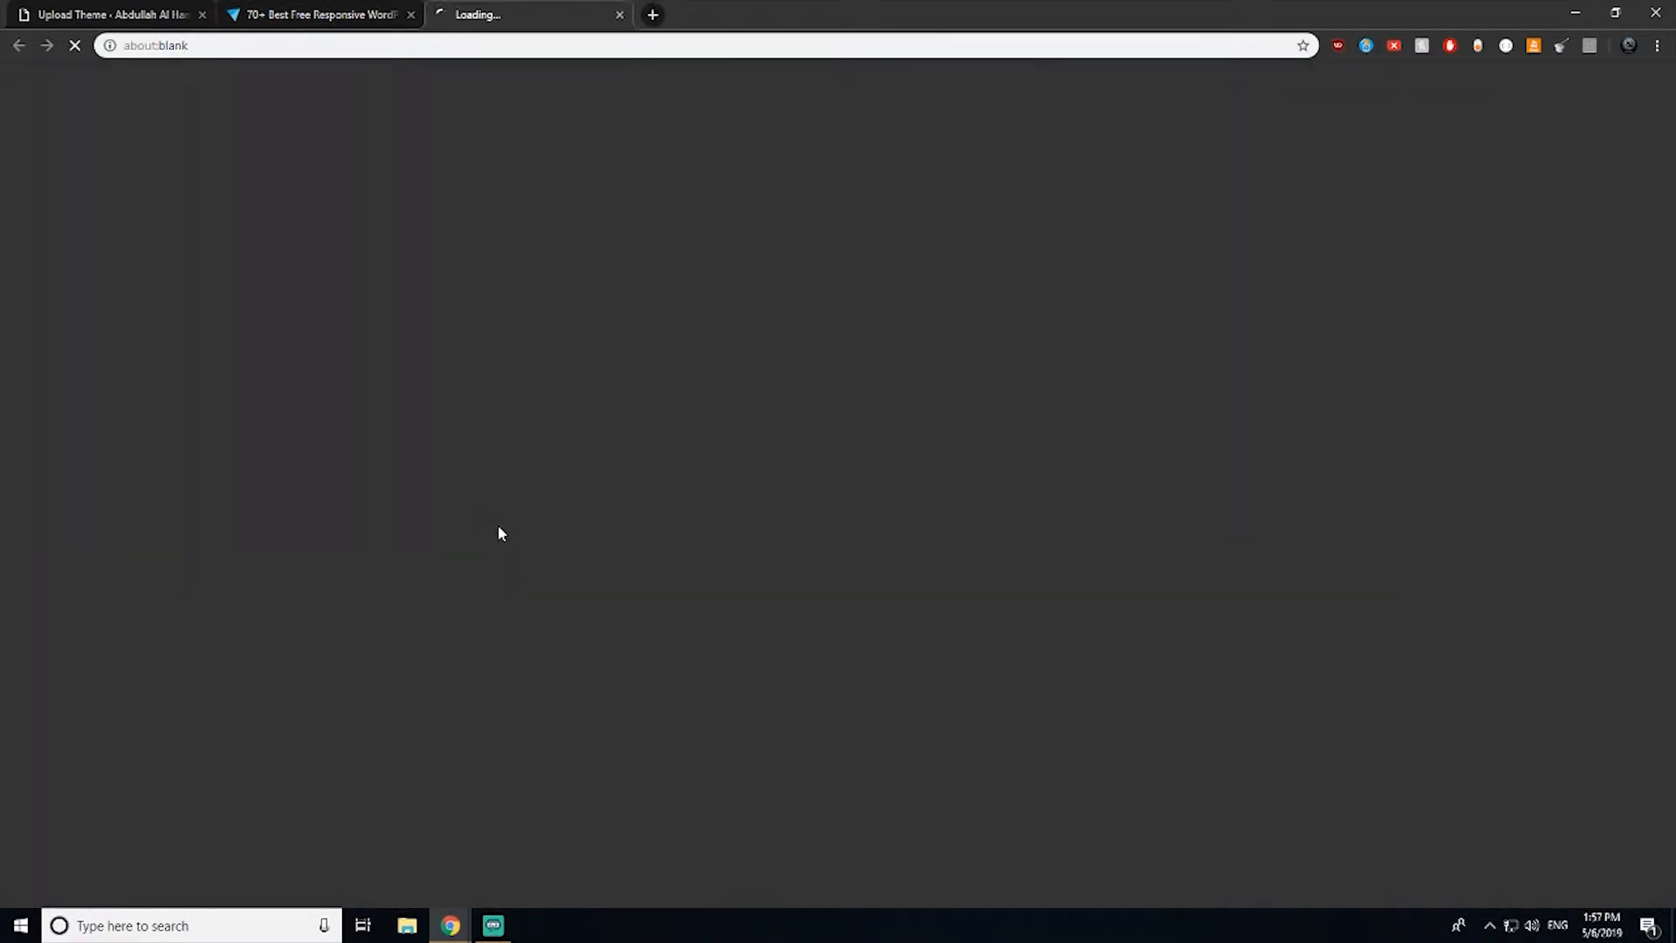
scroll(839, 812, down, 5)
scroll(764, 524, up, 1)
click(758, 547)
click(747, 486)
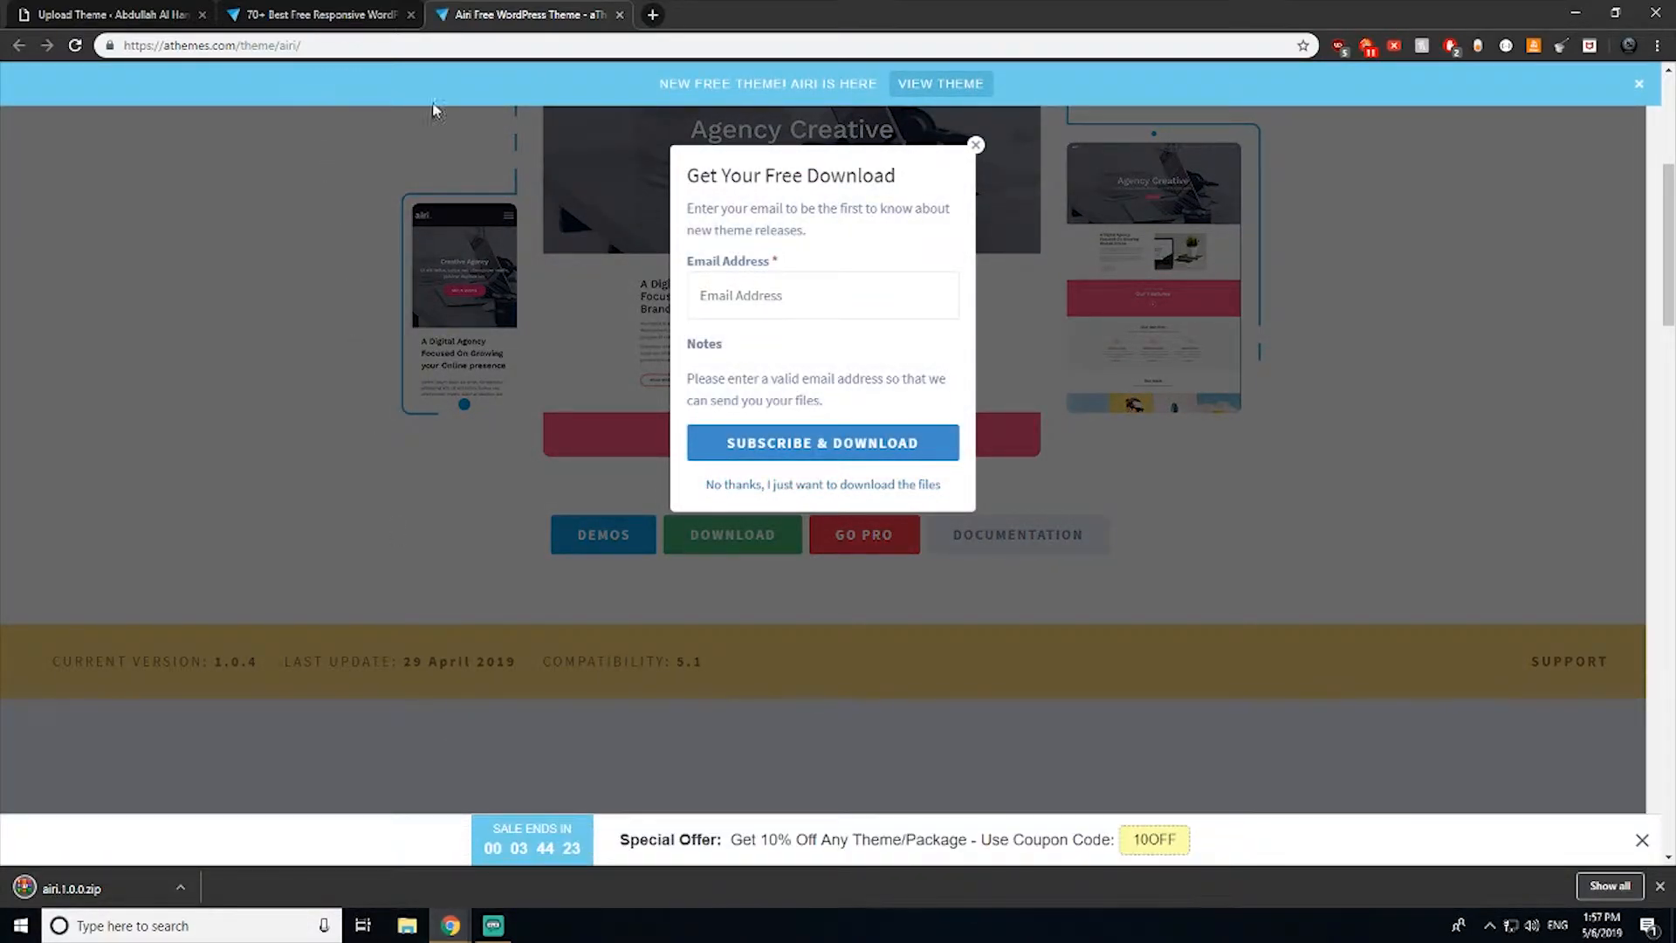
click(410, 15)
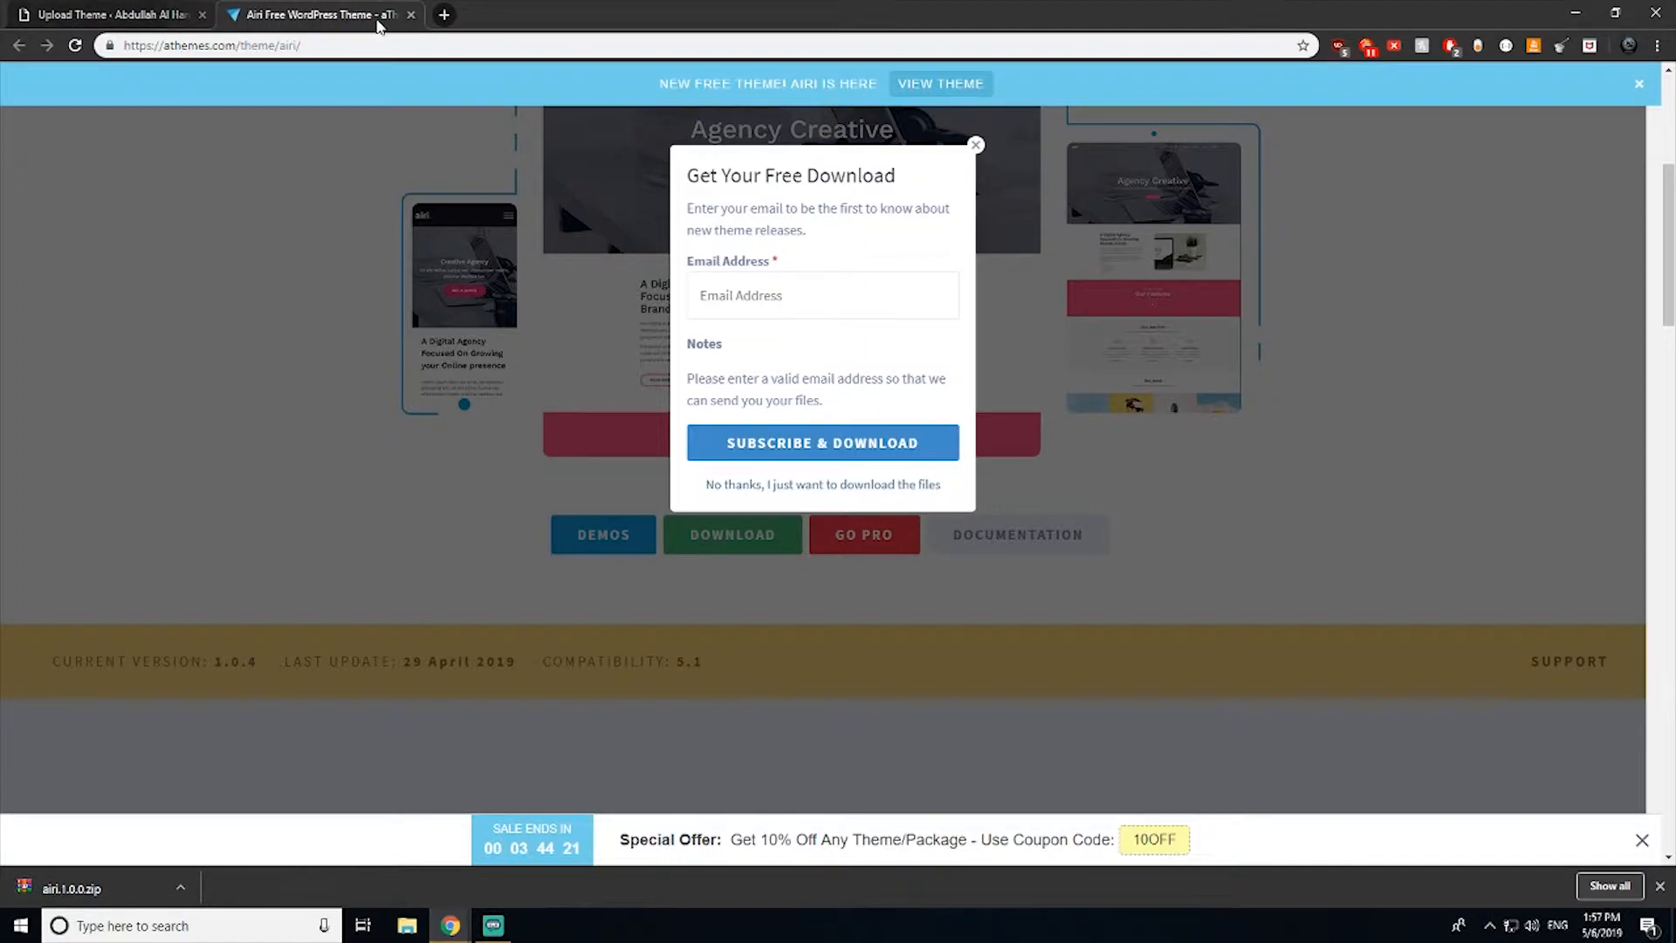
click(410, 15)
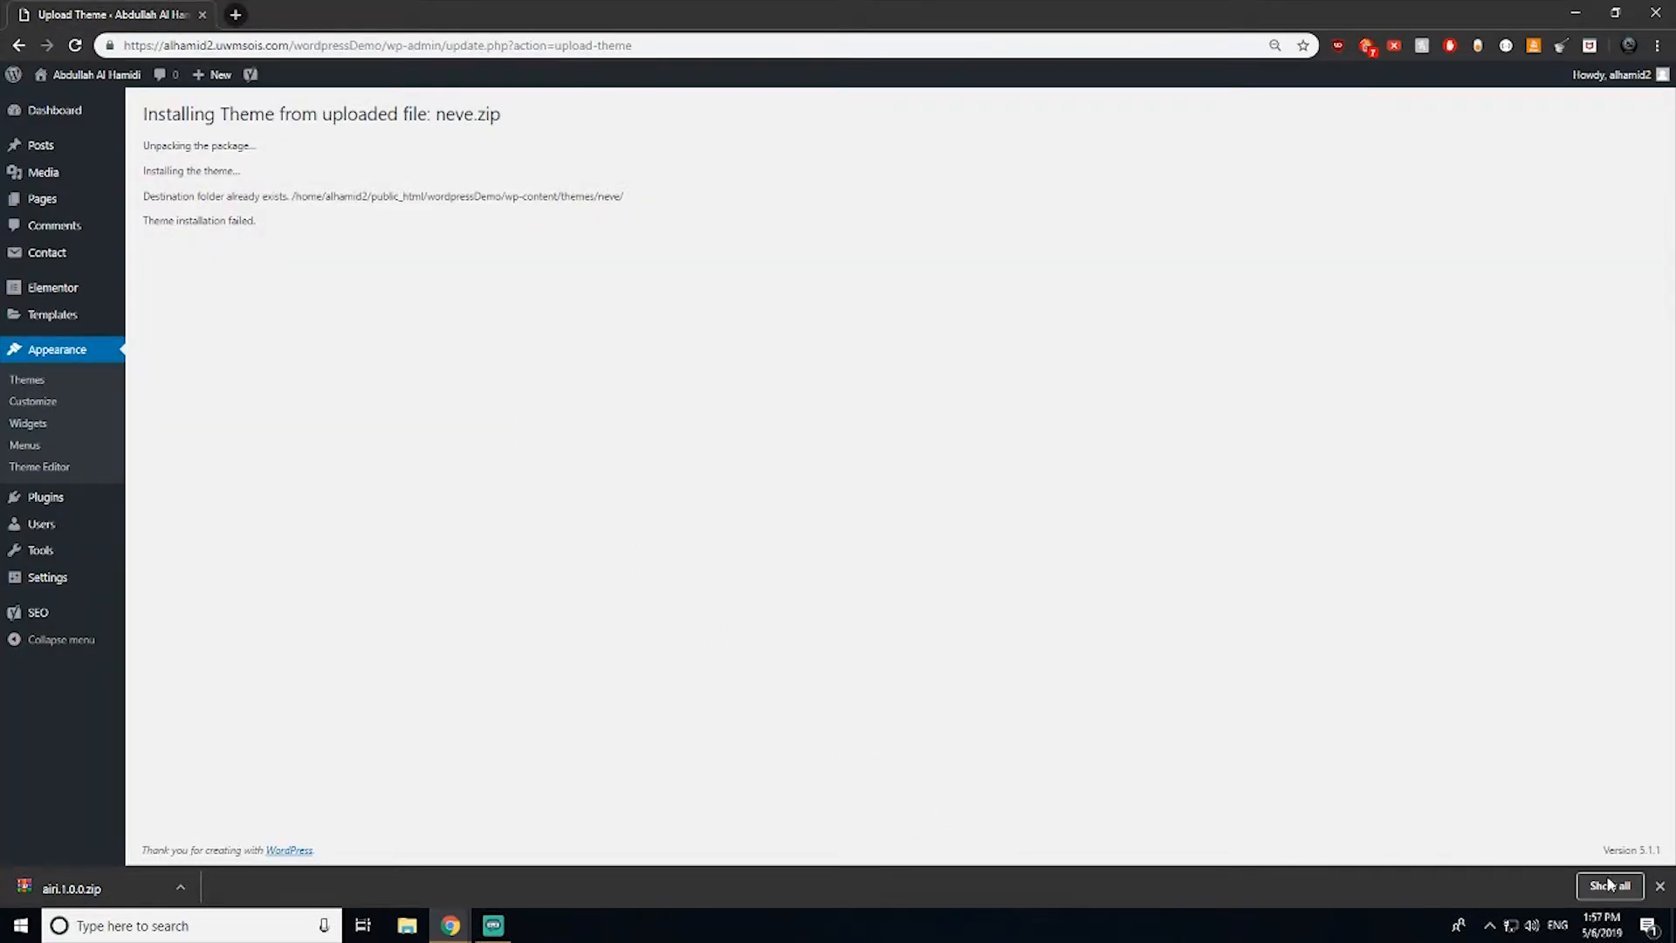
click(1661, 886)
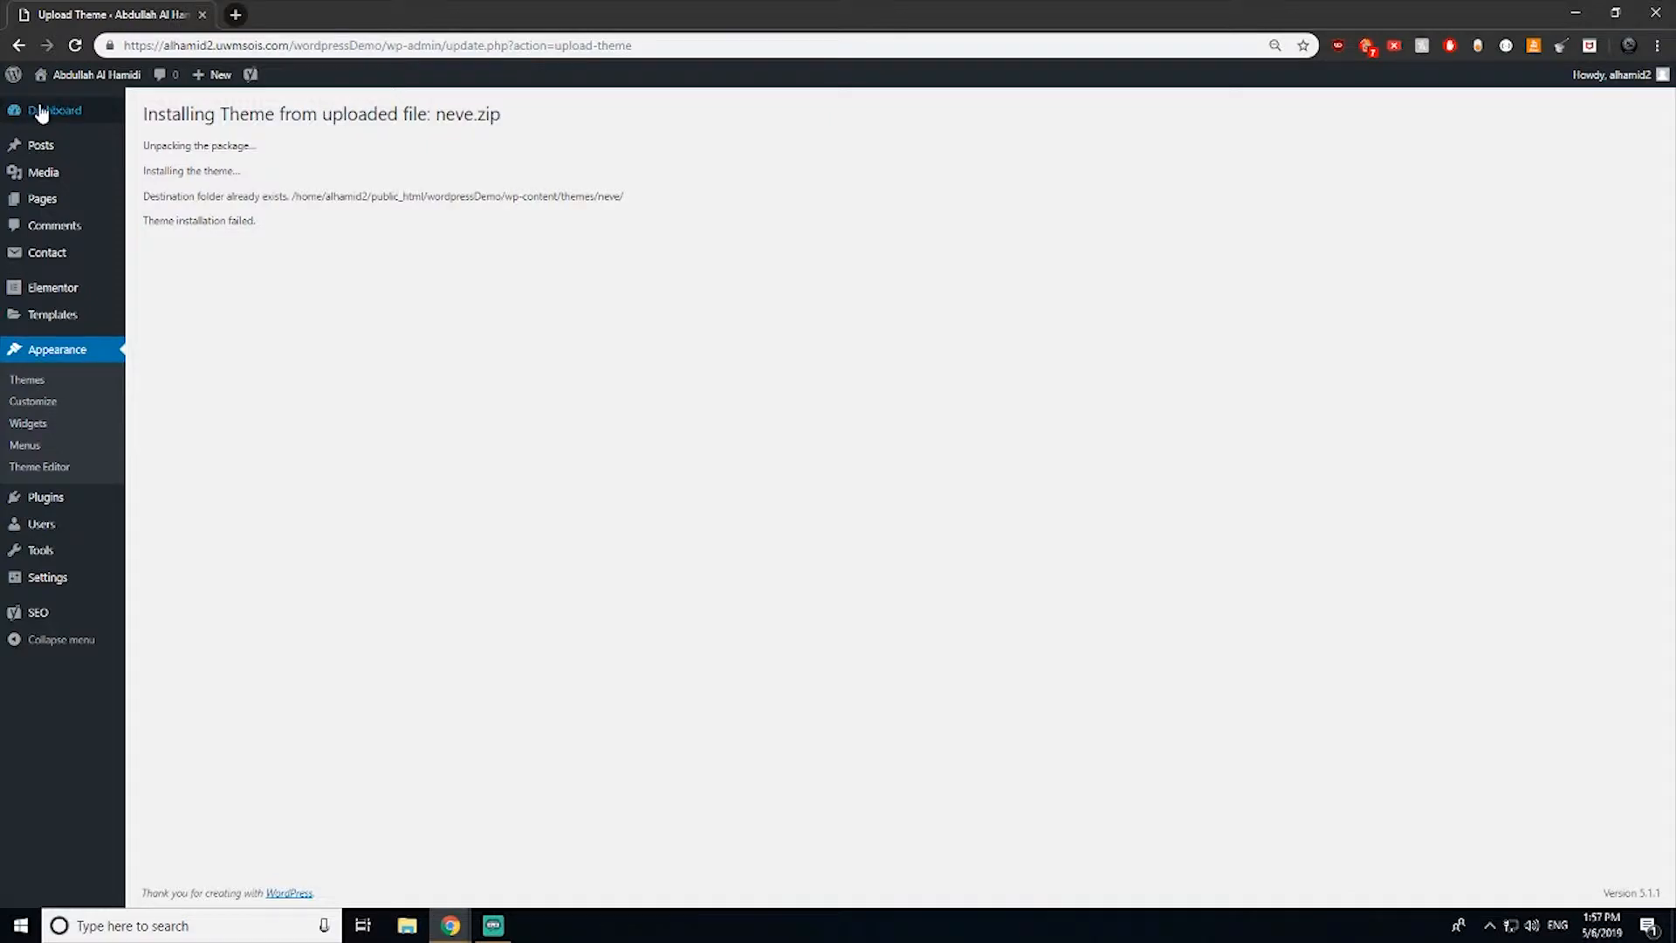
Step: Install the Airi theme in WordPress by uploading airi.1.0.0.zip as a new theme
click(39, 381)
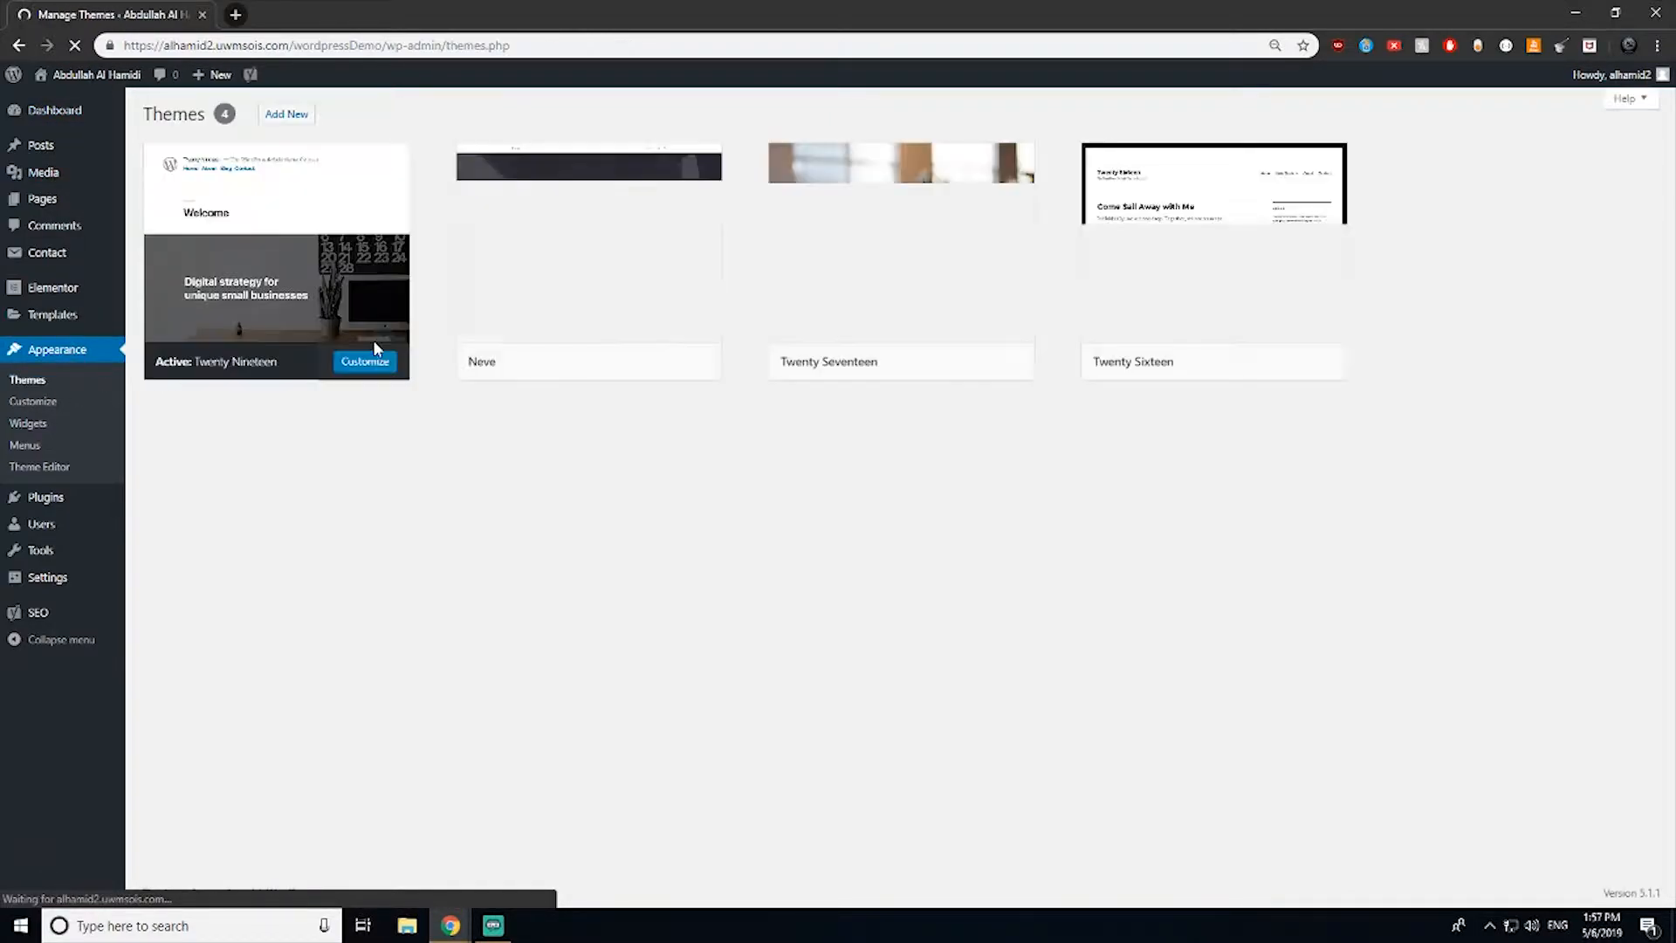
click(297, 117)
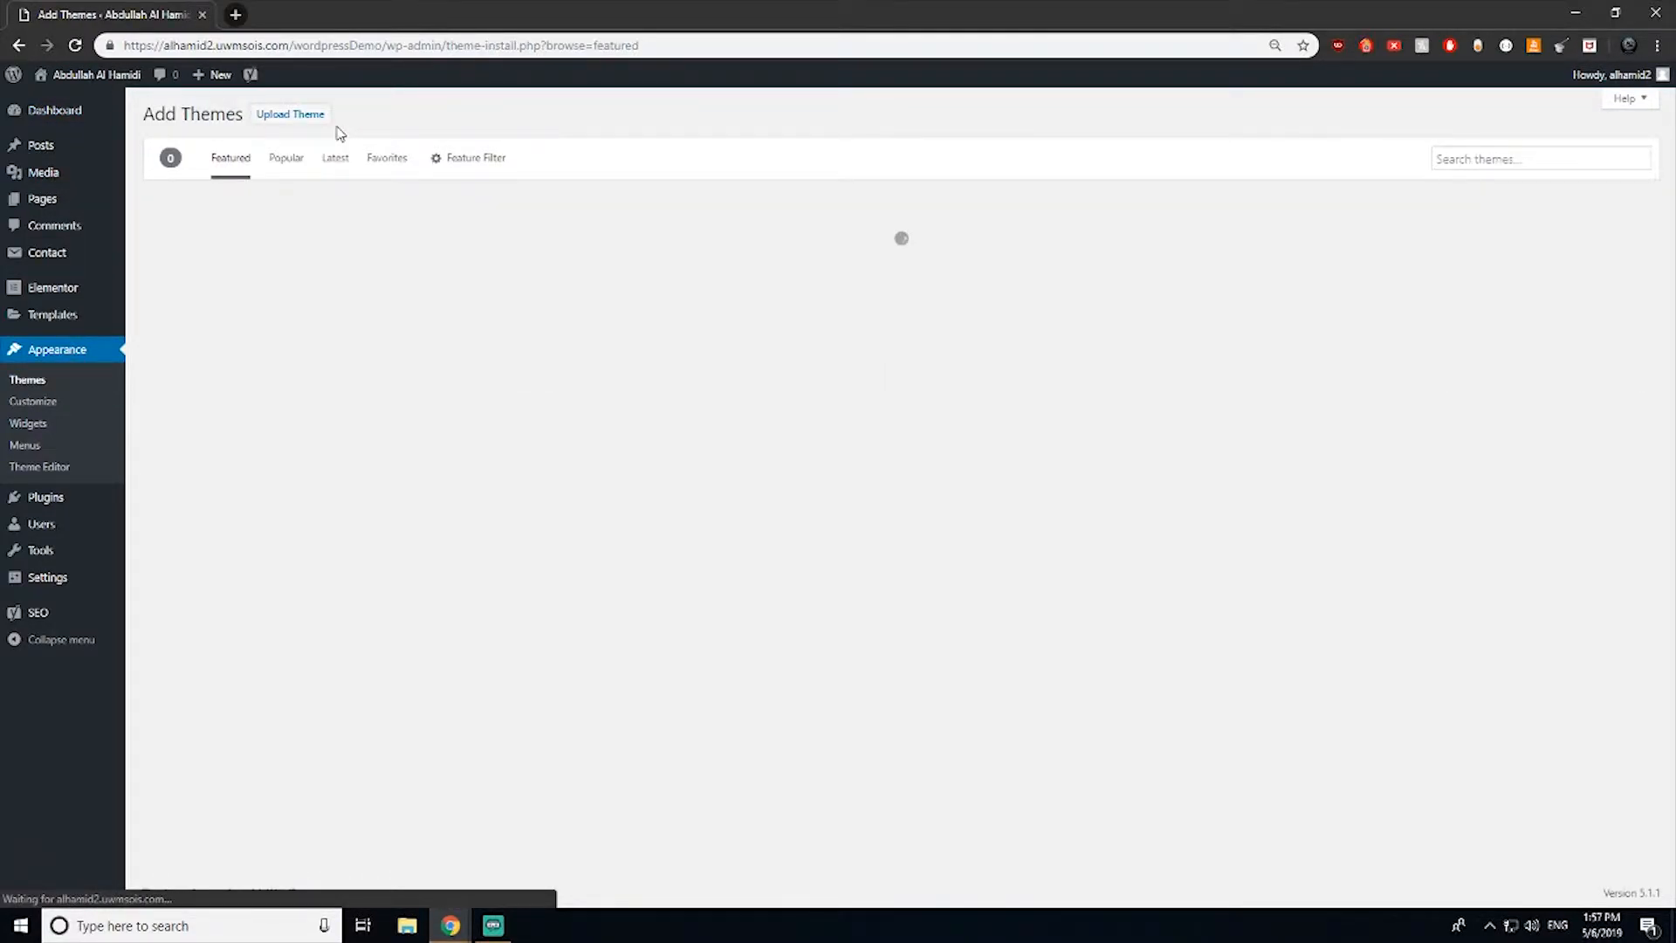
click(304, 120)
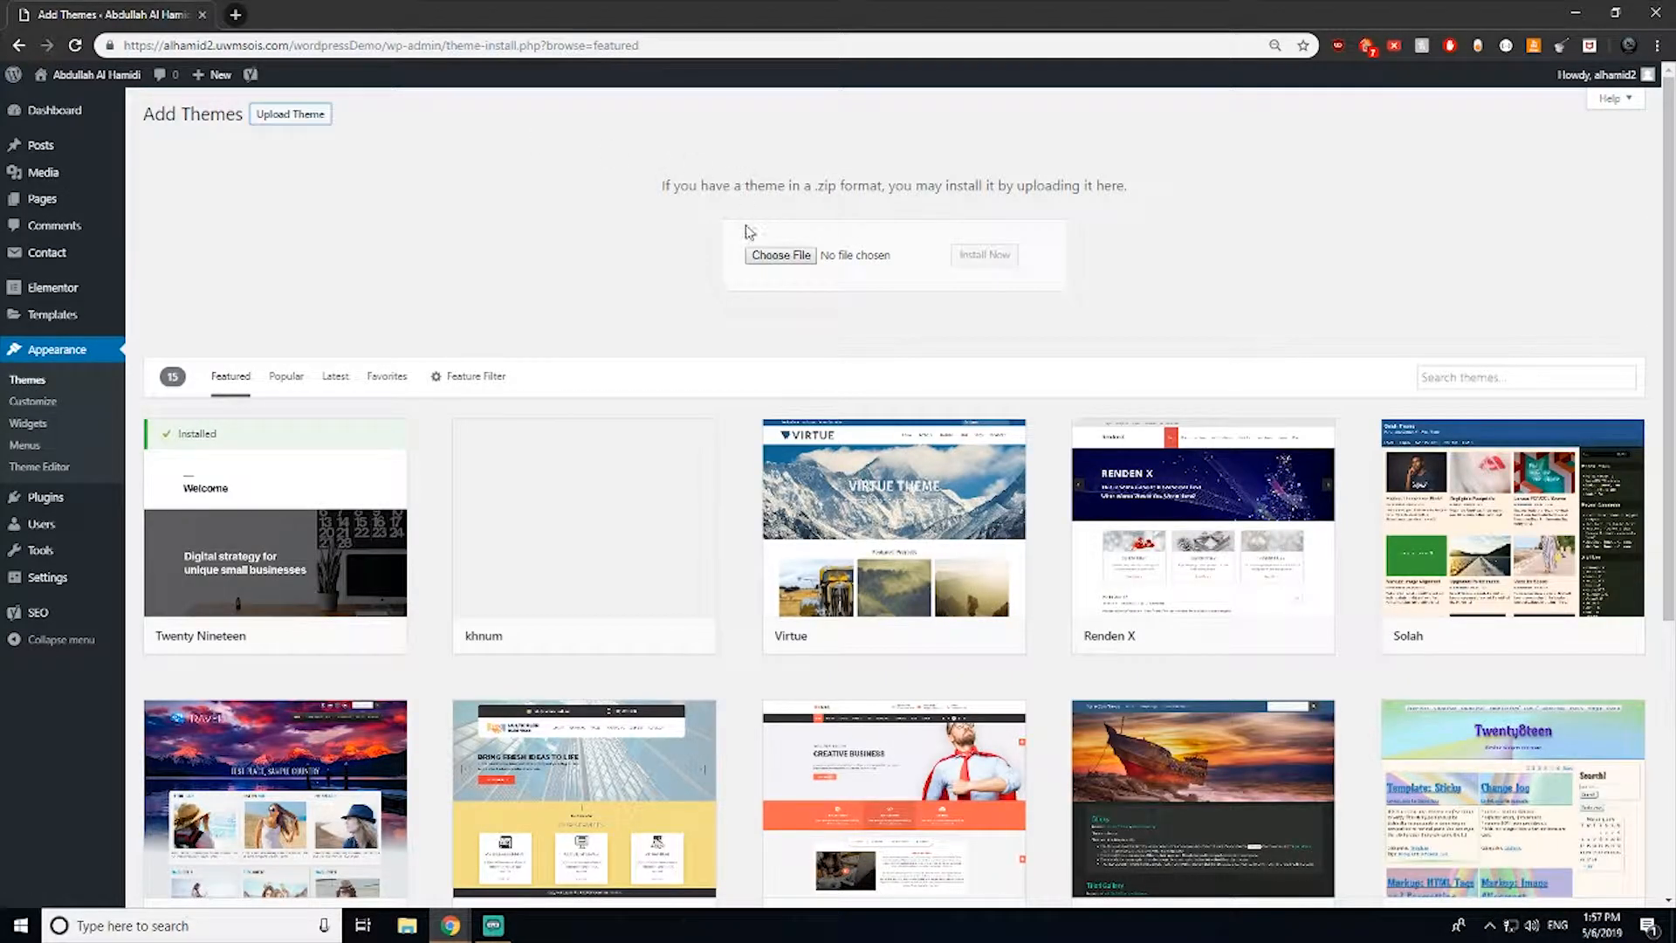
click(777, 257)
click(493, 139)
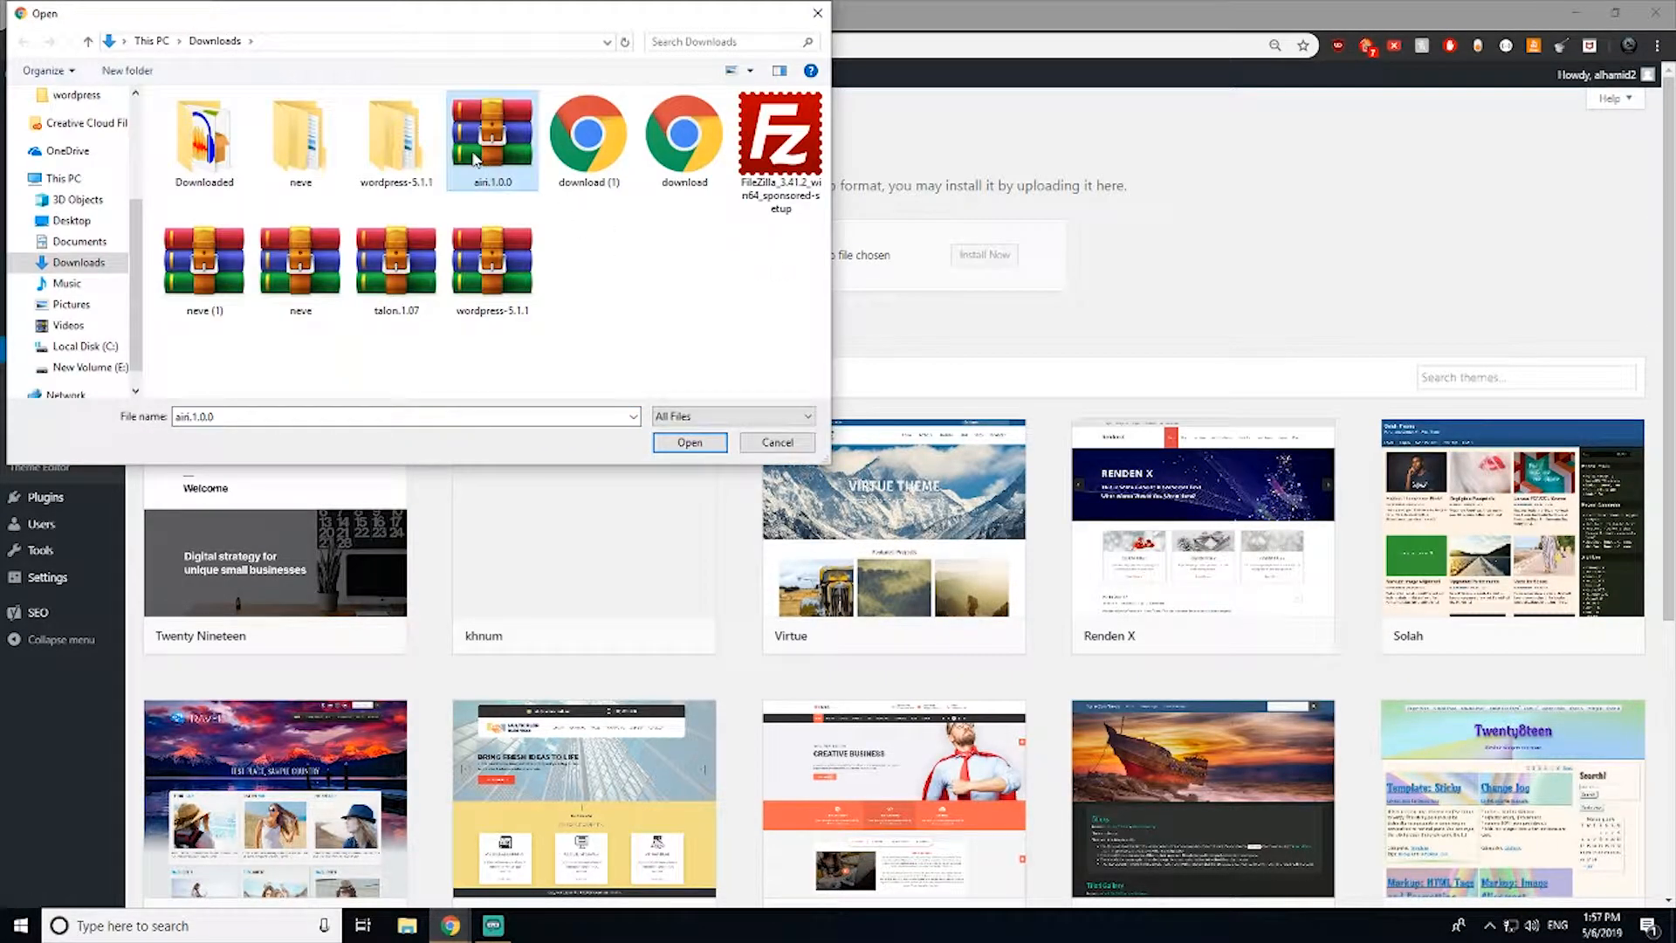
click(690, 443)
click(966, 257)
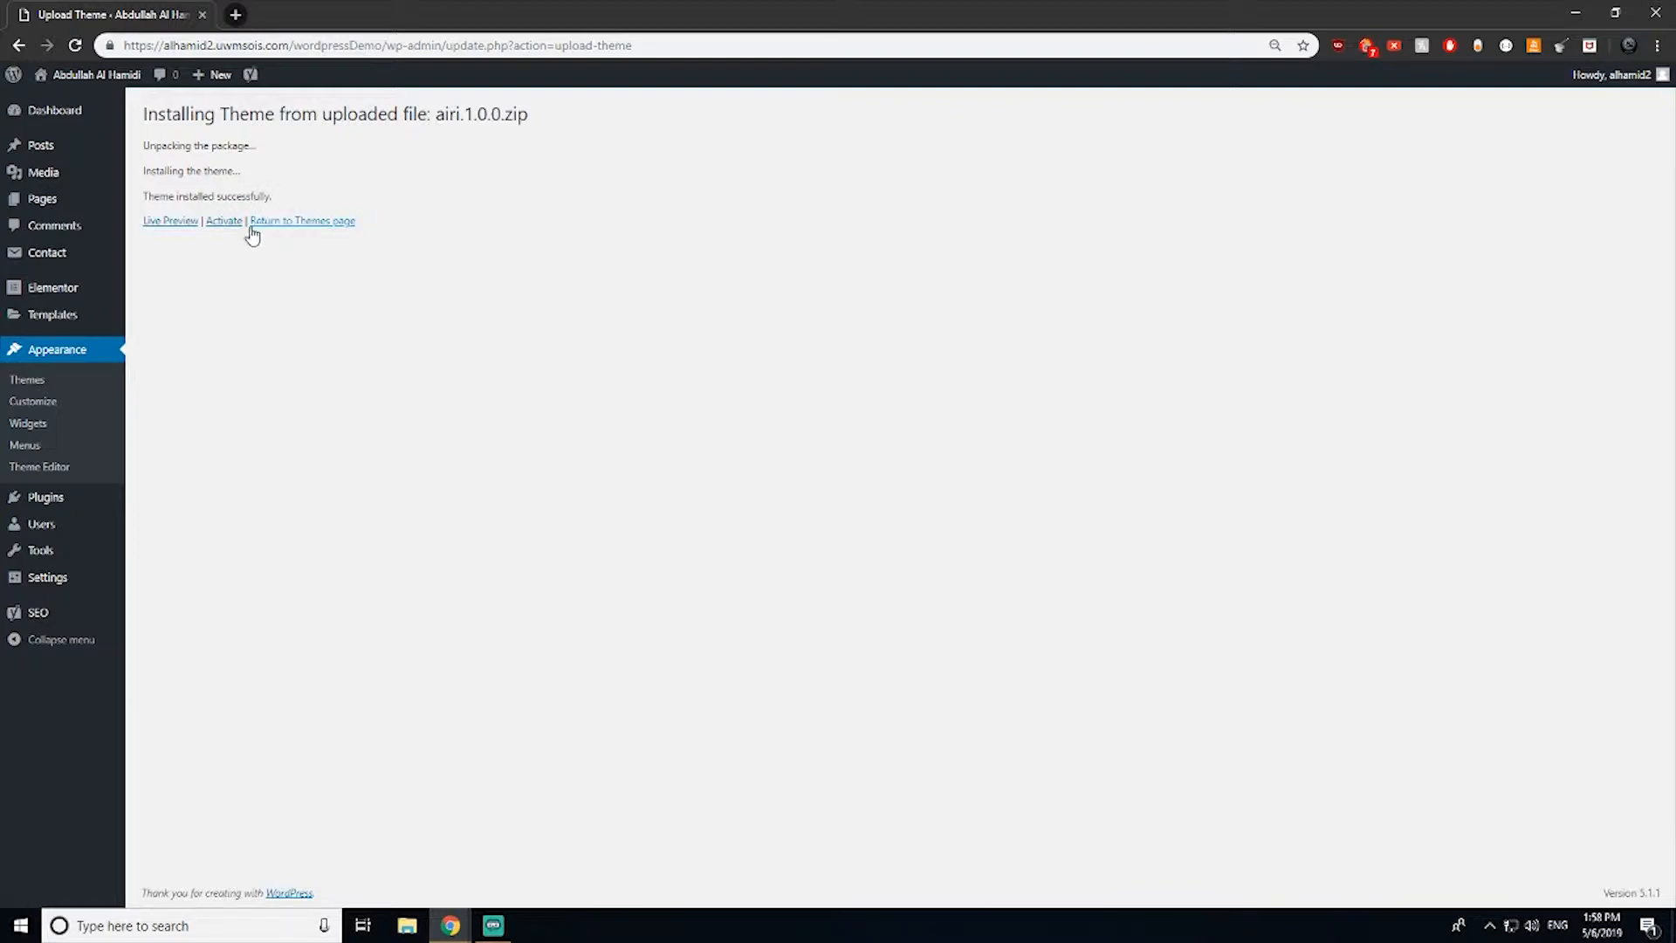
Step: Preview the site live with the Airi theme, then close the preview and look over the installed themes
click(162, 221)
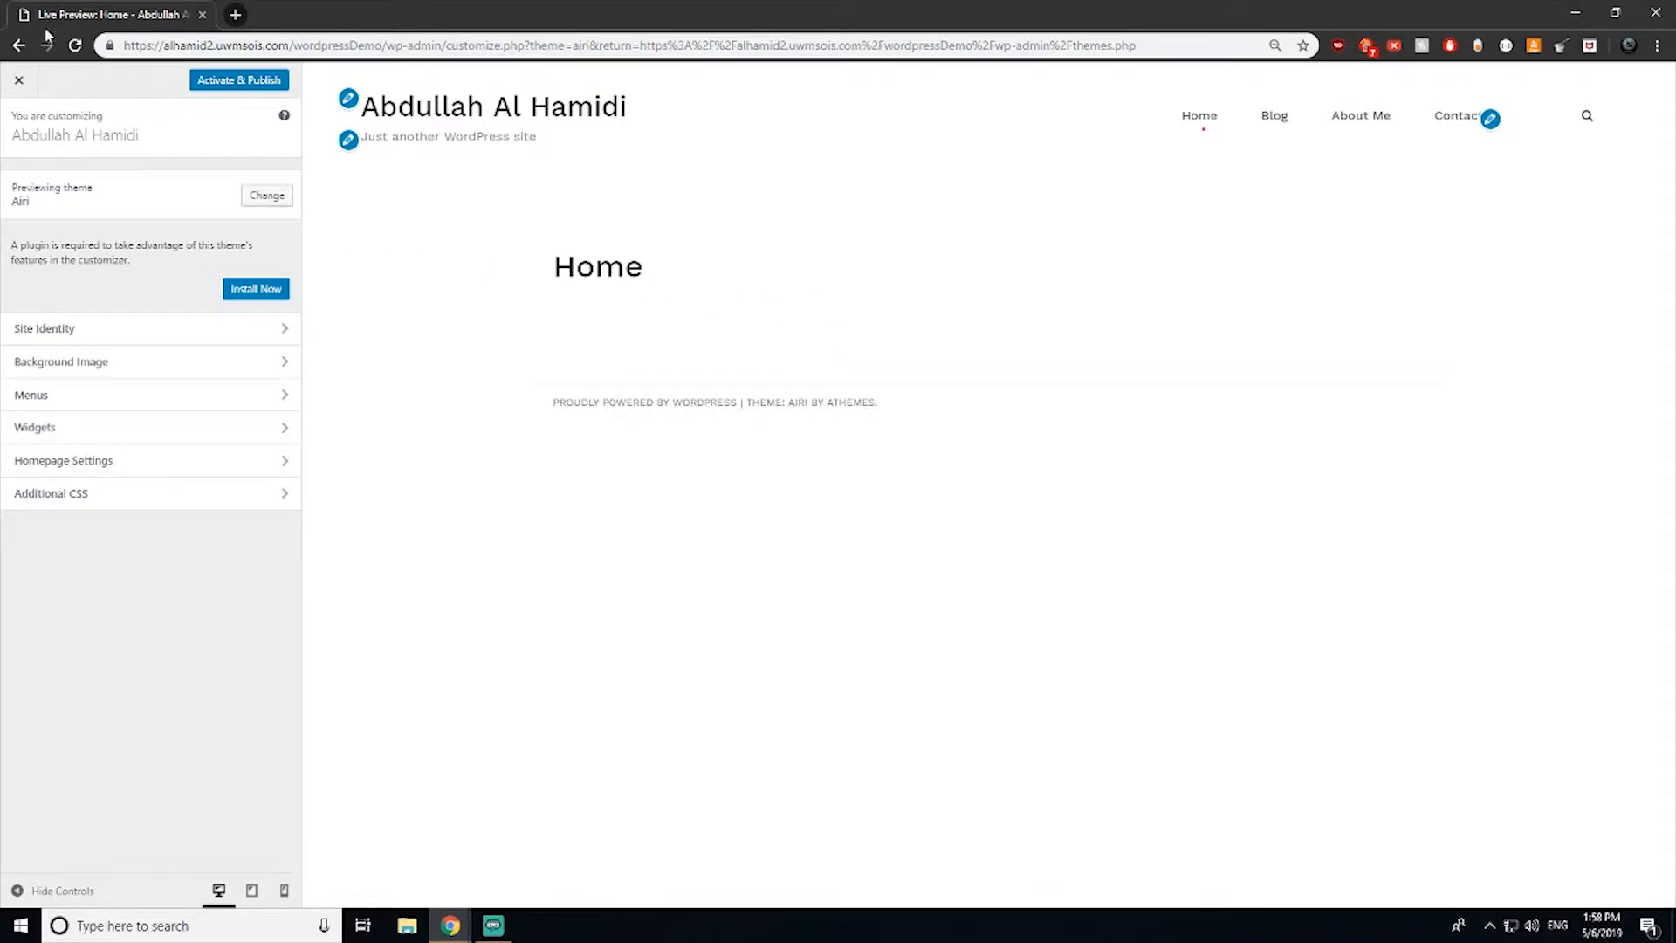
click(15, 81)
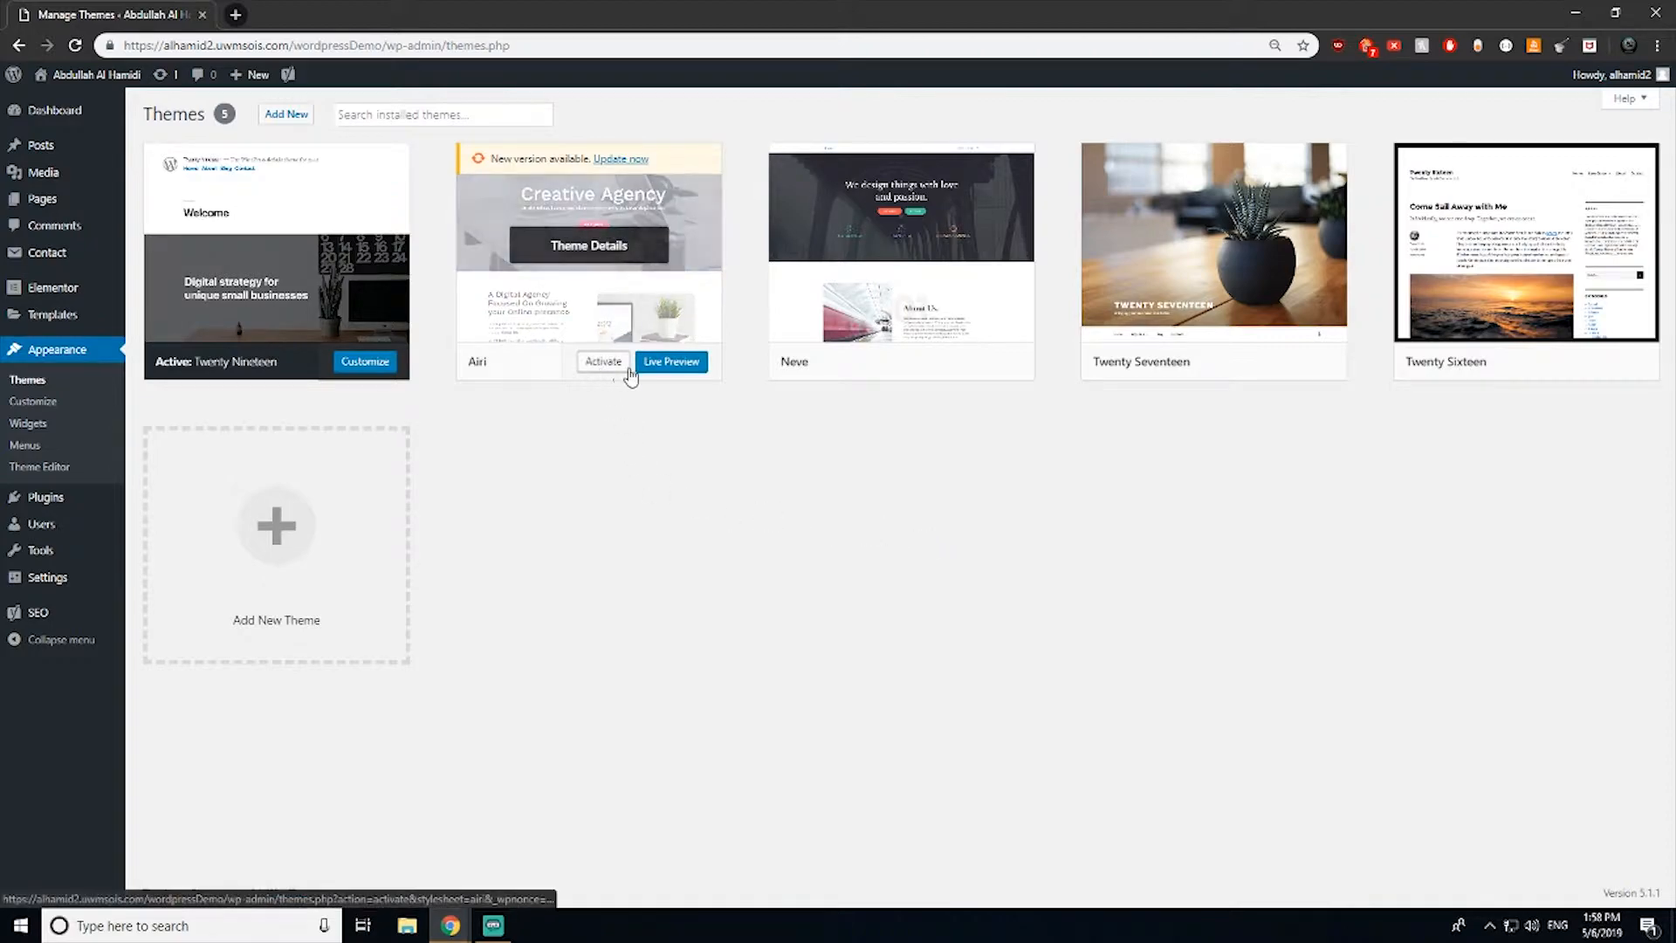
mouse_move(905, 367)
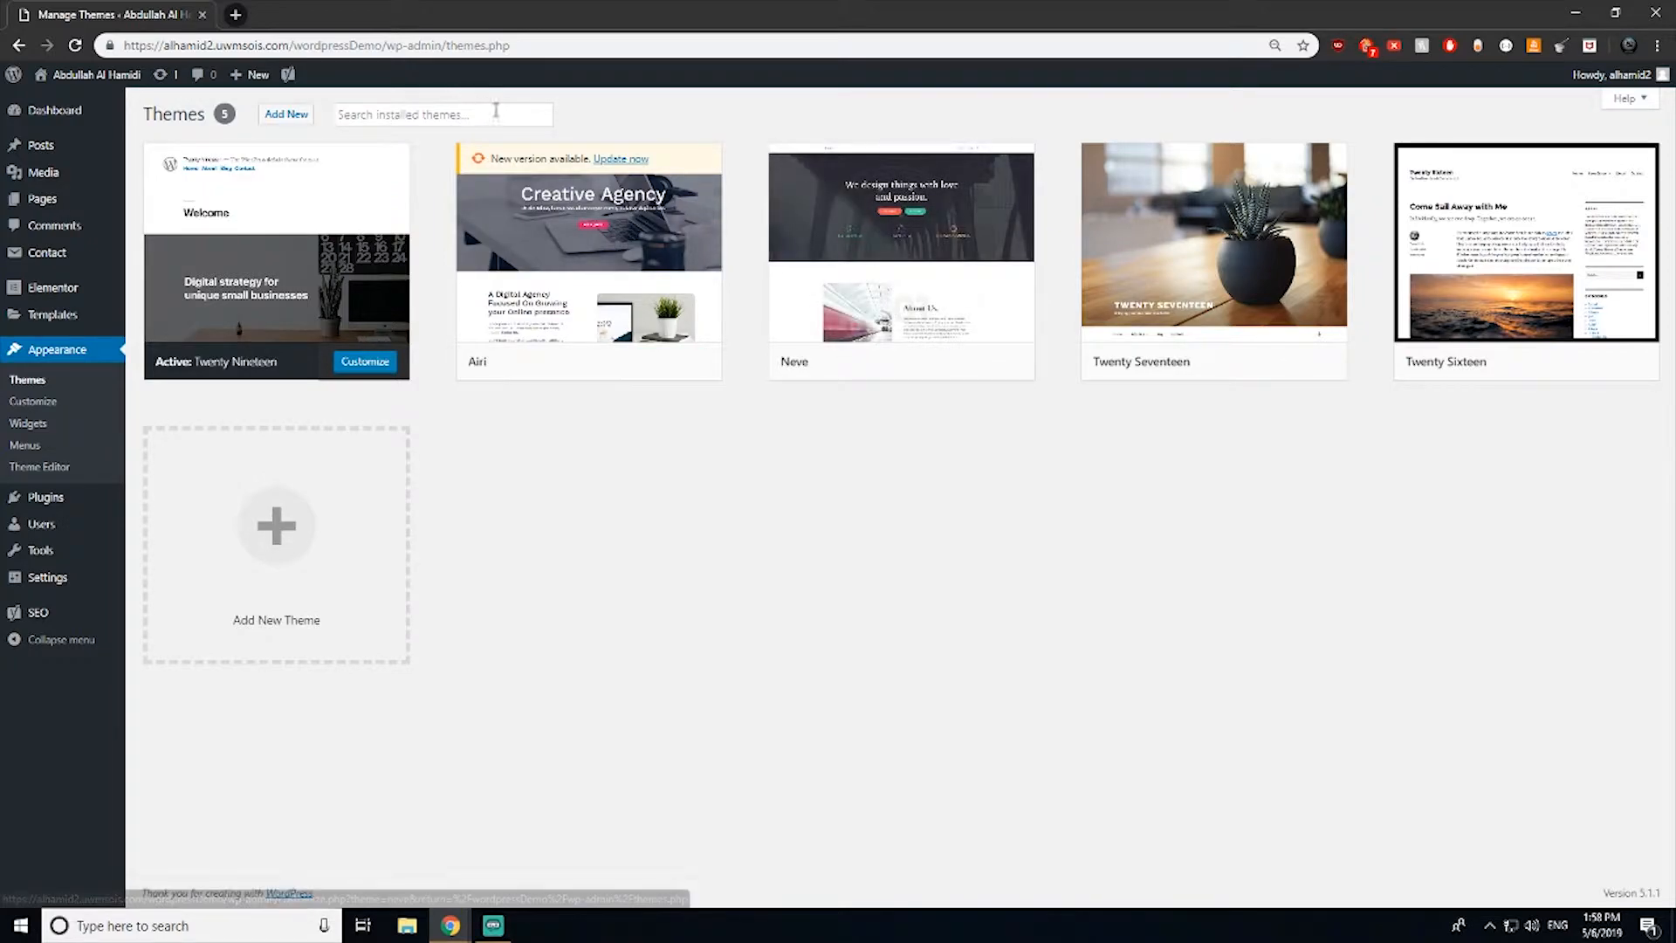
Step: Review the Airi theme's details and its version 1.0.4 information, then close both without updating
click(614, 262)
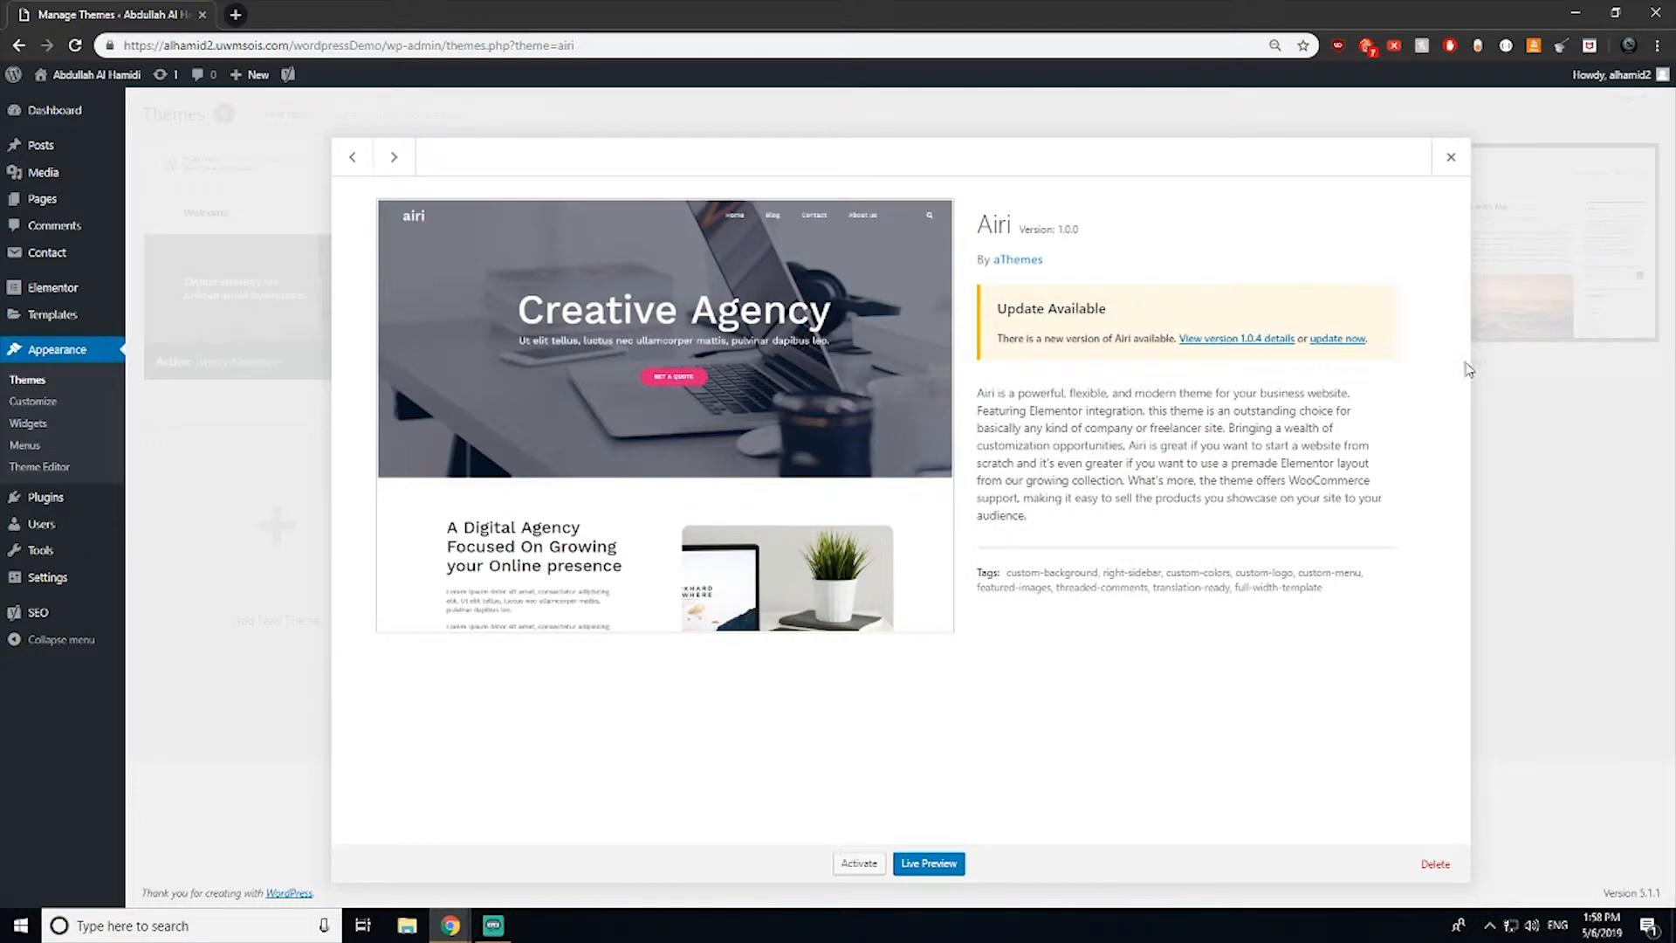
click(1280, 339)
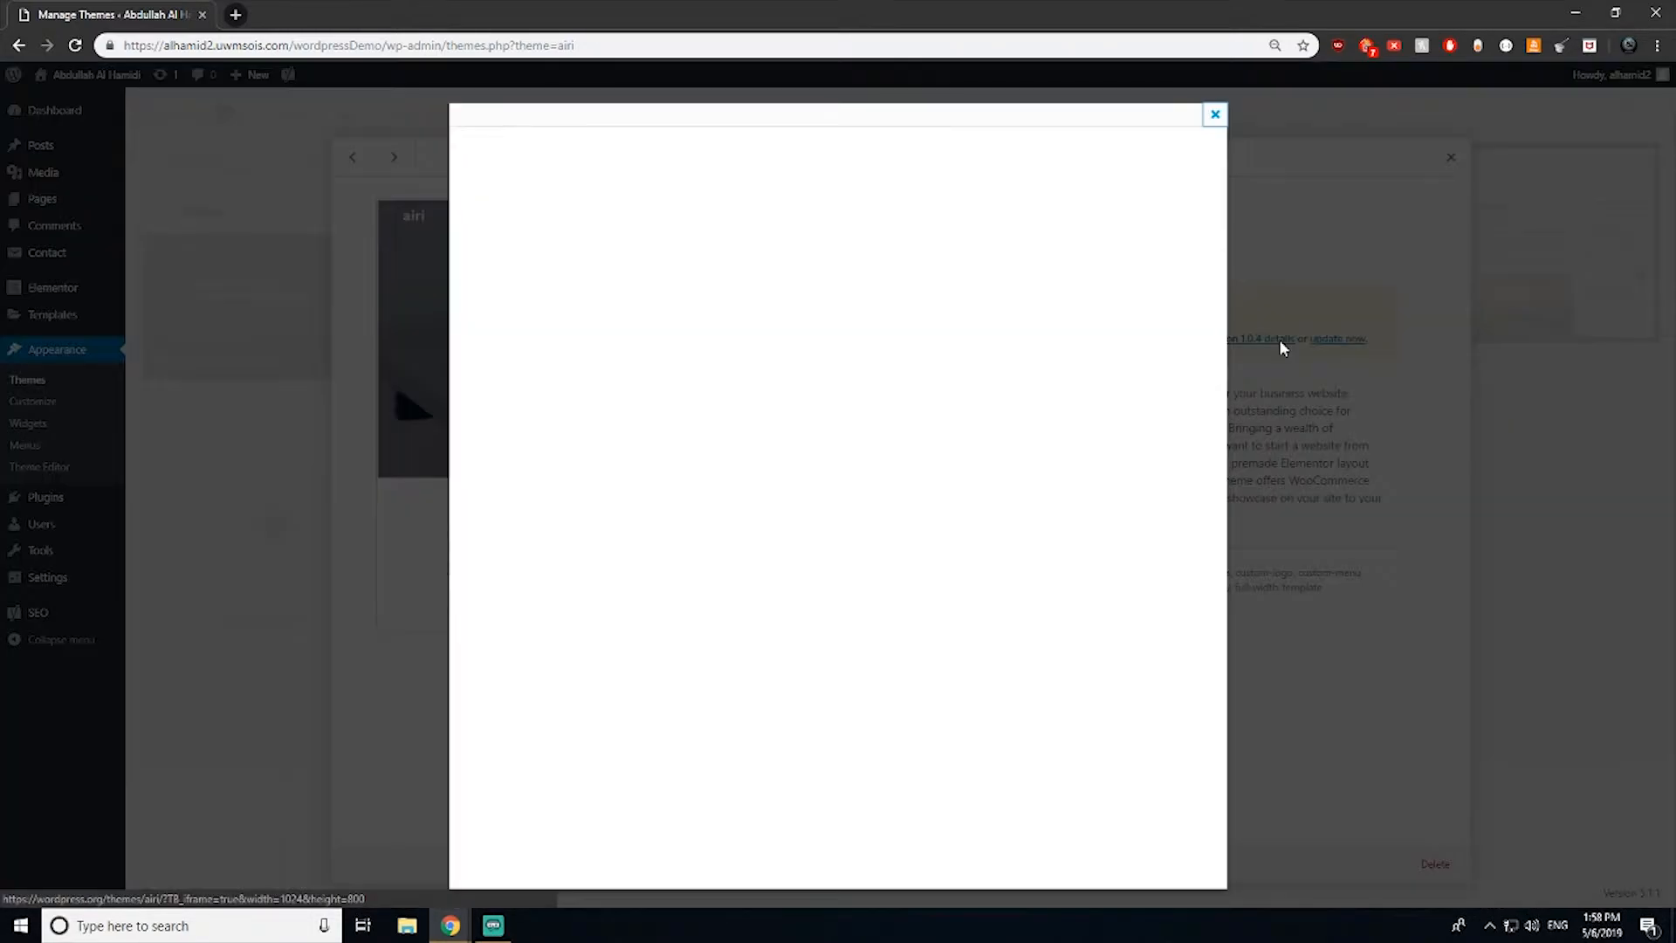
scroll(909, 364, down, 10)
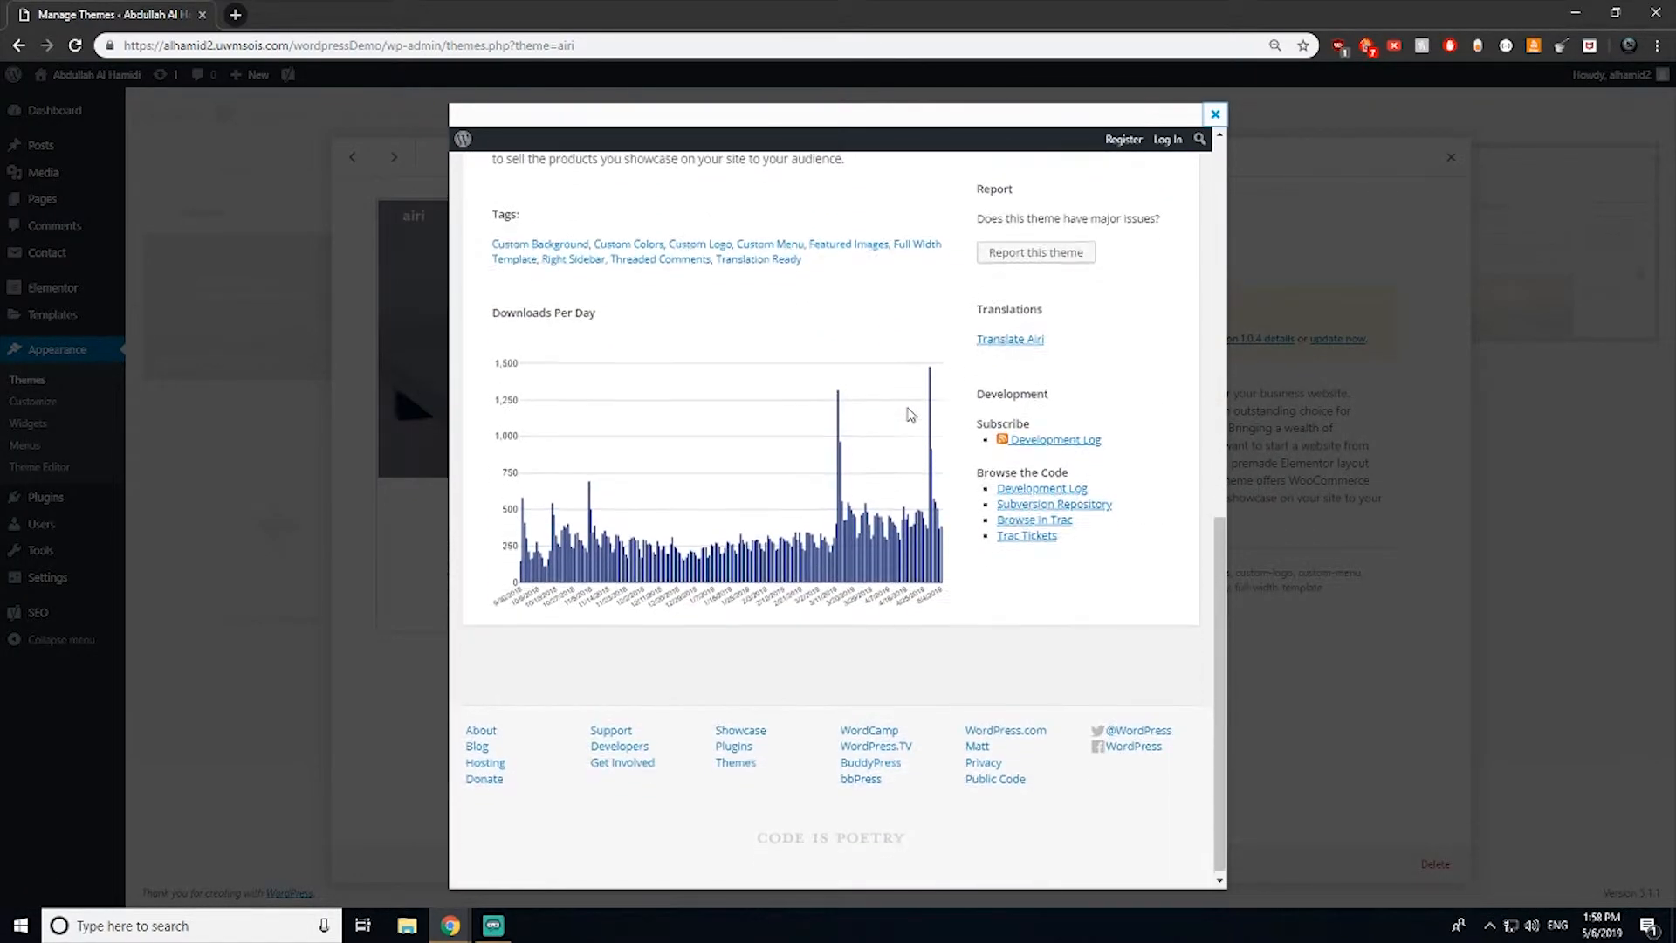
scroll(909, 416, up, 10)
click(1215, 114)
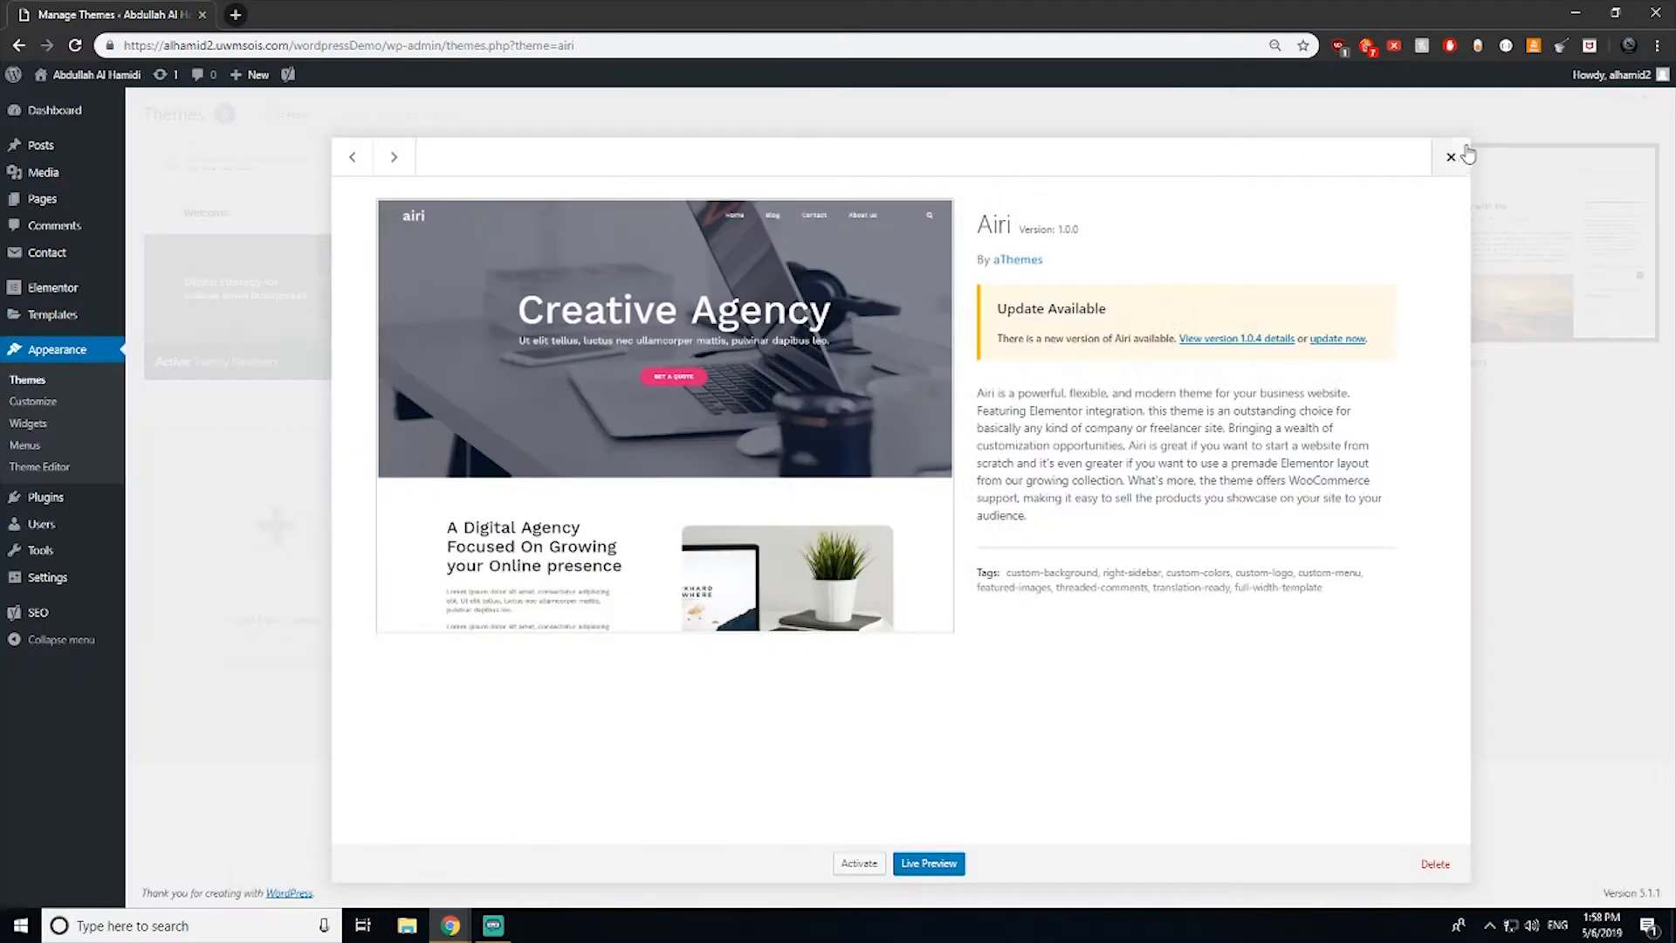
click(1463, 157)
click(1445, 165)
click(1450, 157)
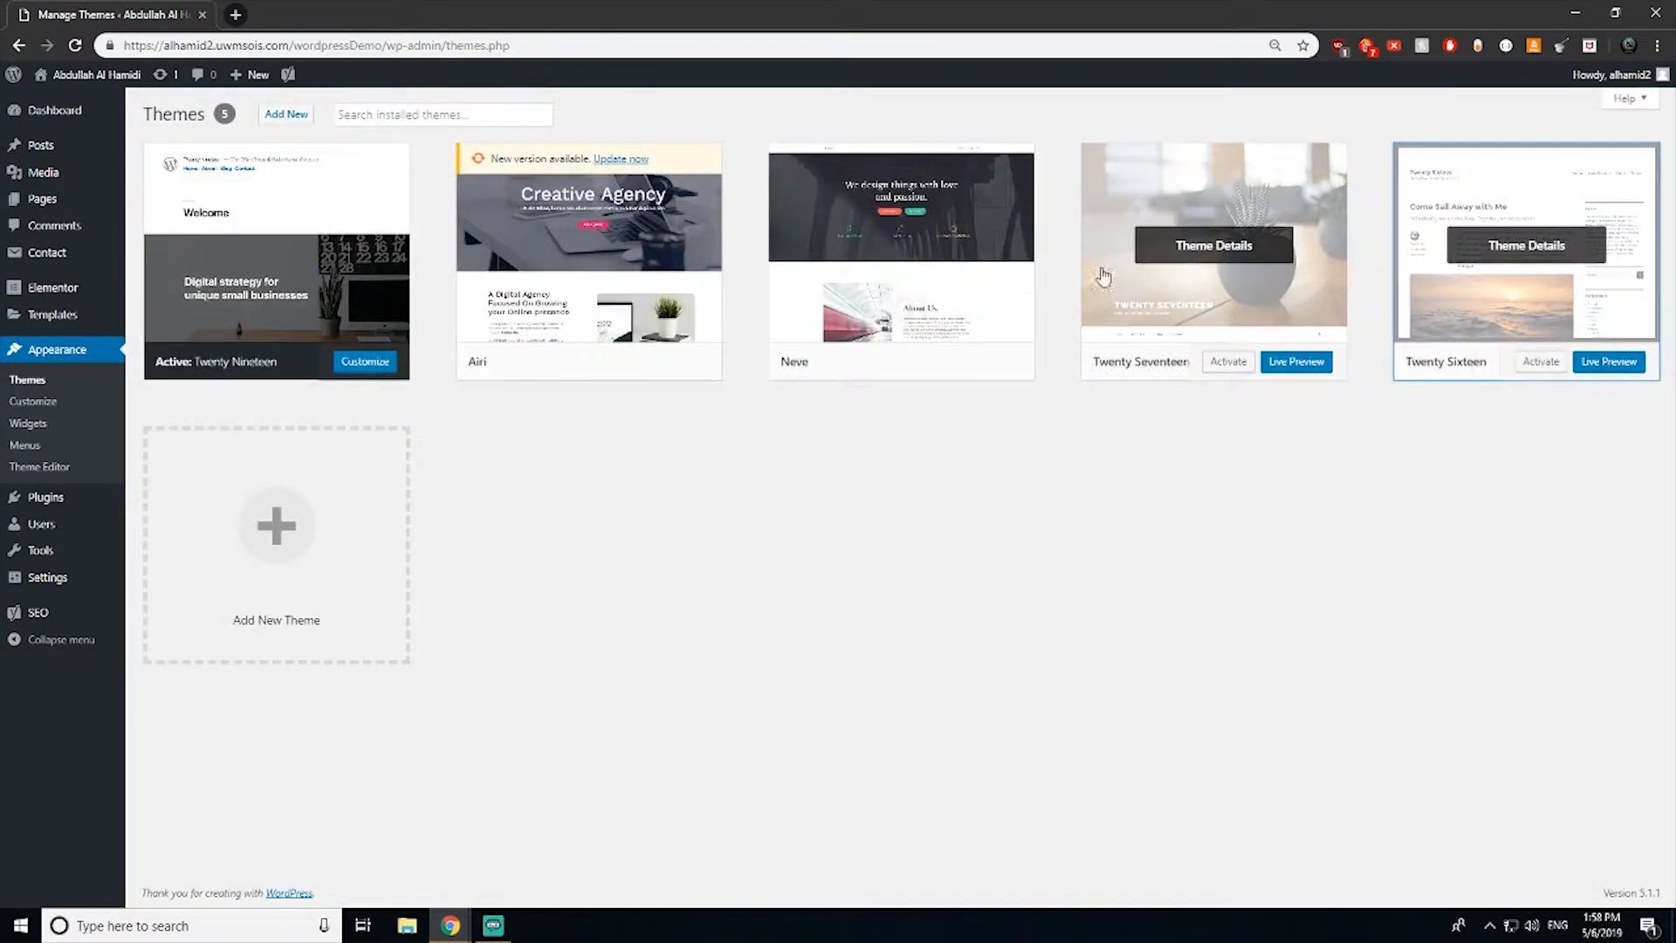
Step: Check the details of the installed Neve theme, then activate Neve as the site's theme
click(996, 279)
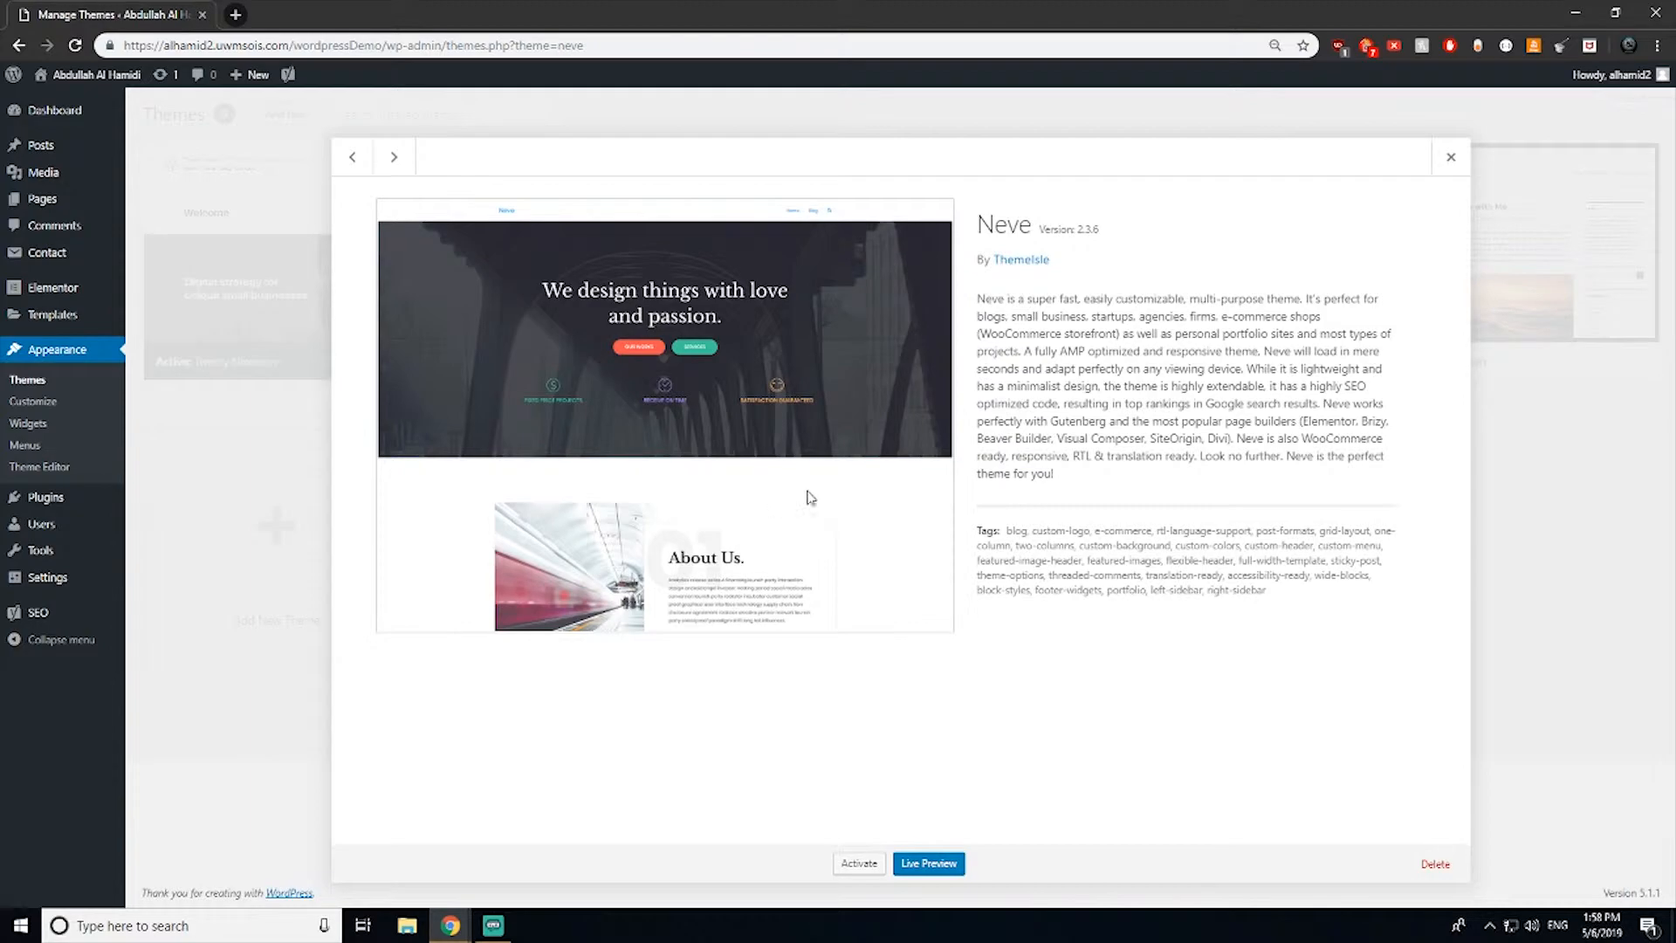
click(1436, 167)
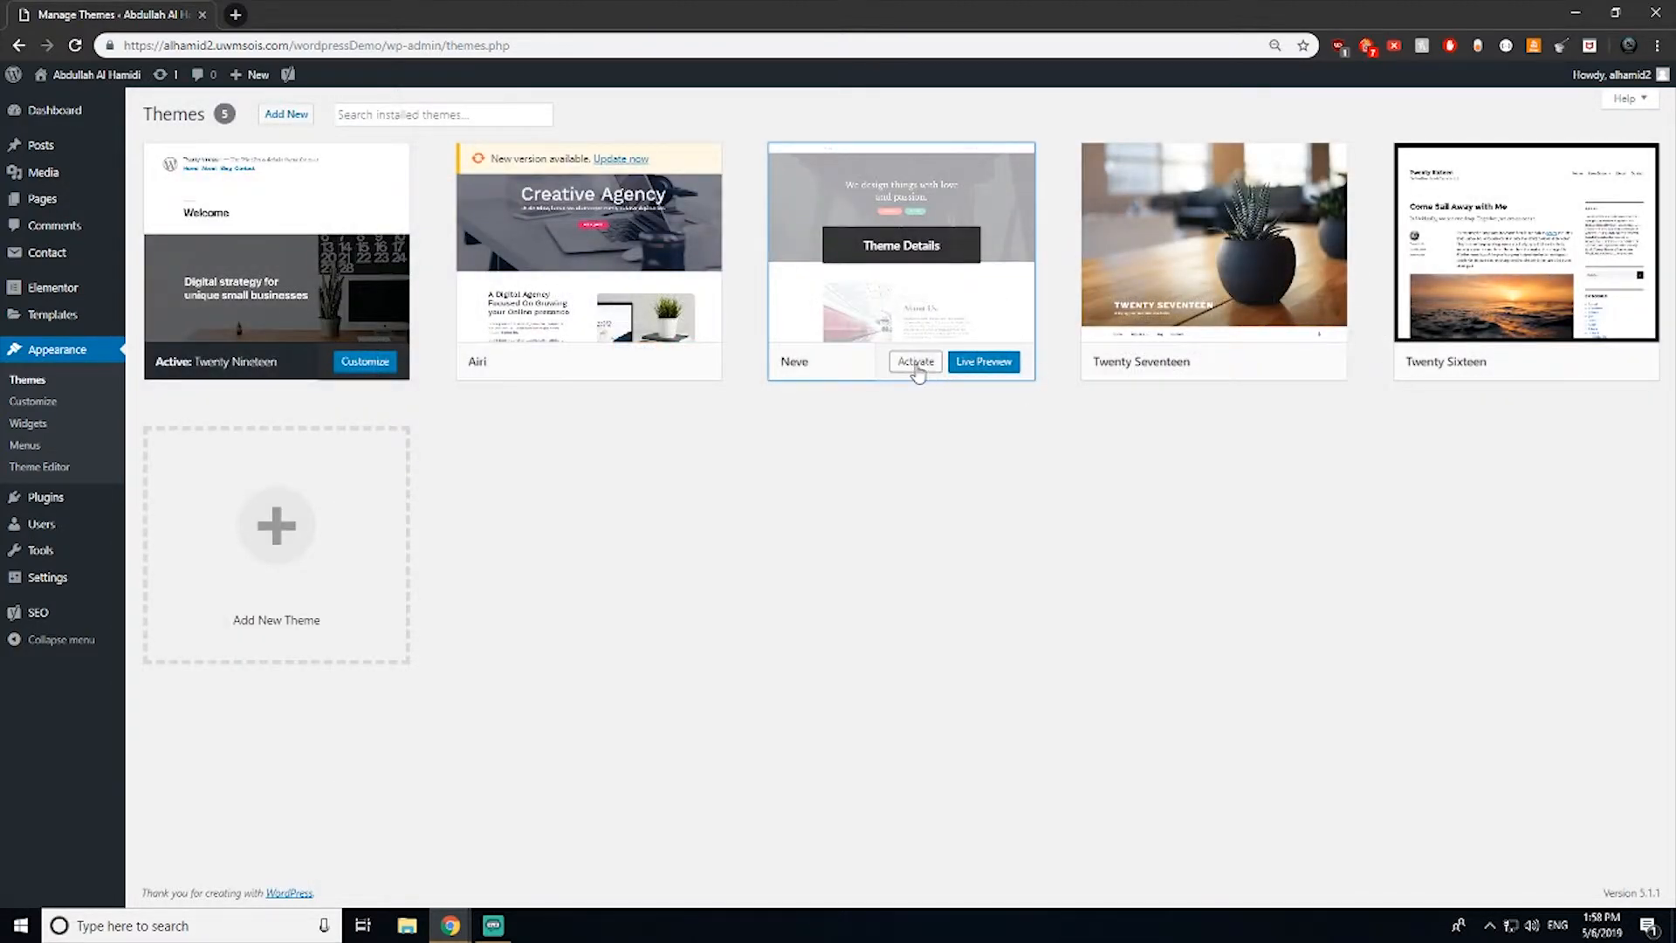
click(917, 366)
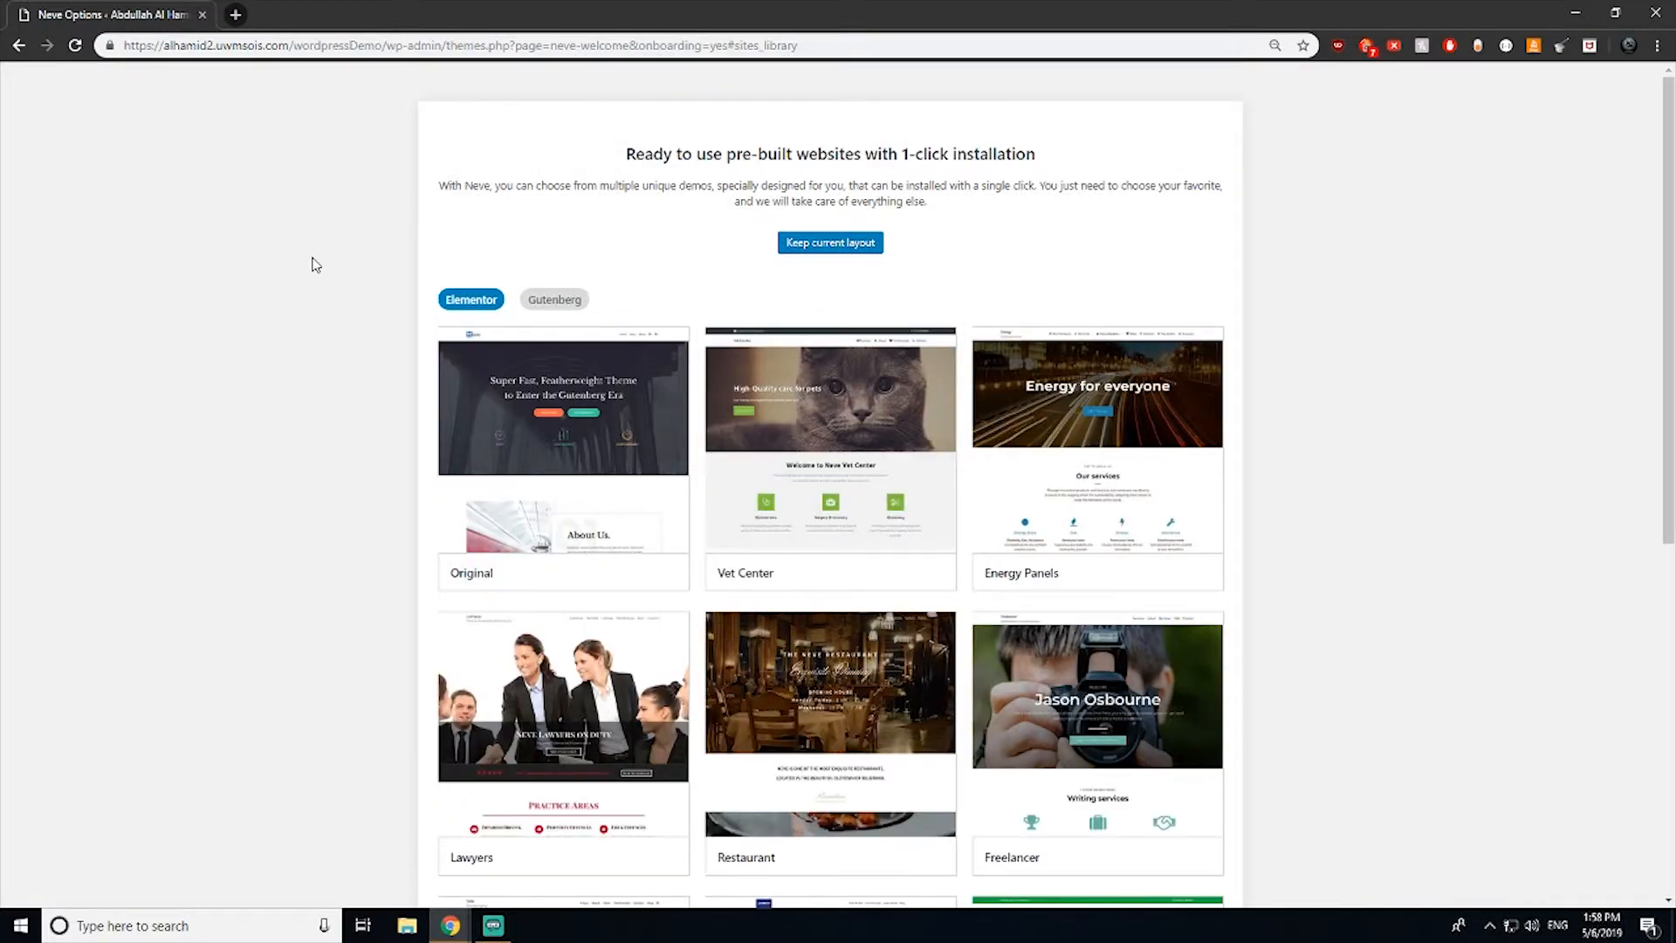
Step: Look through Neve's pre-built Elementor websites, from Original and Vet Center to Charity, Doctors and Shop
mouse_move(543, 486)
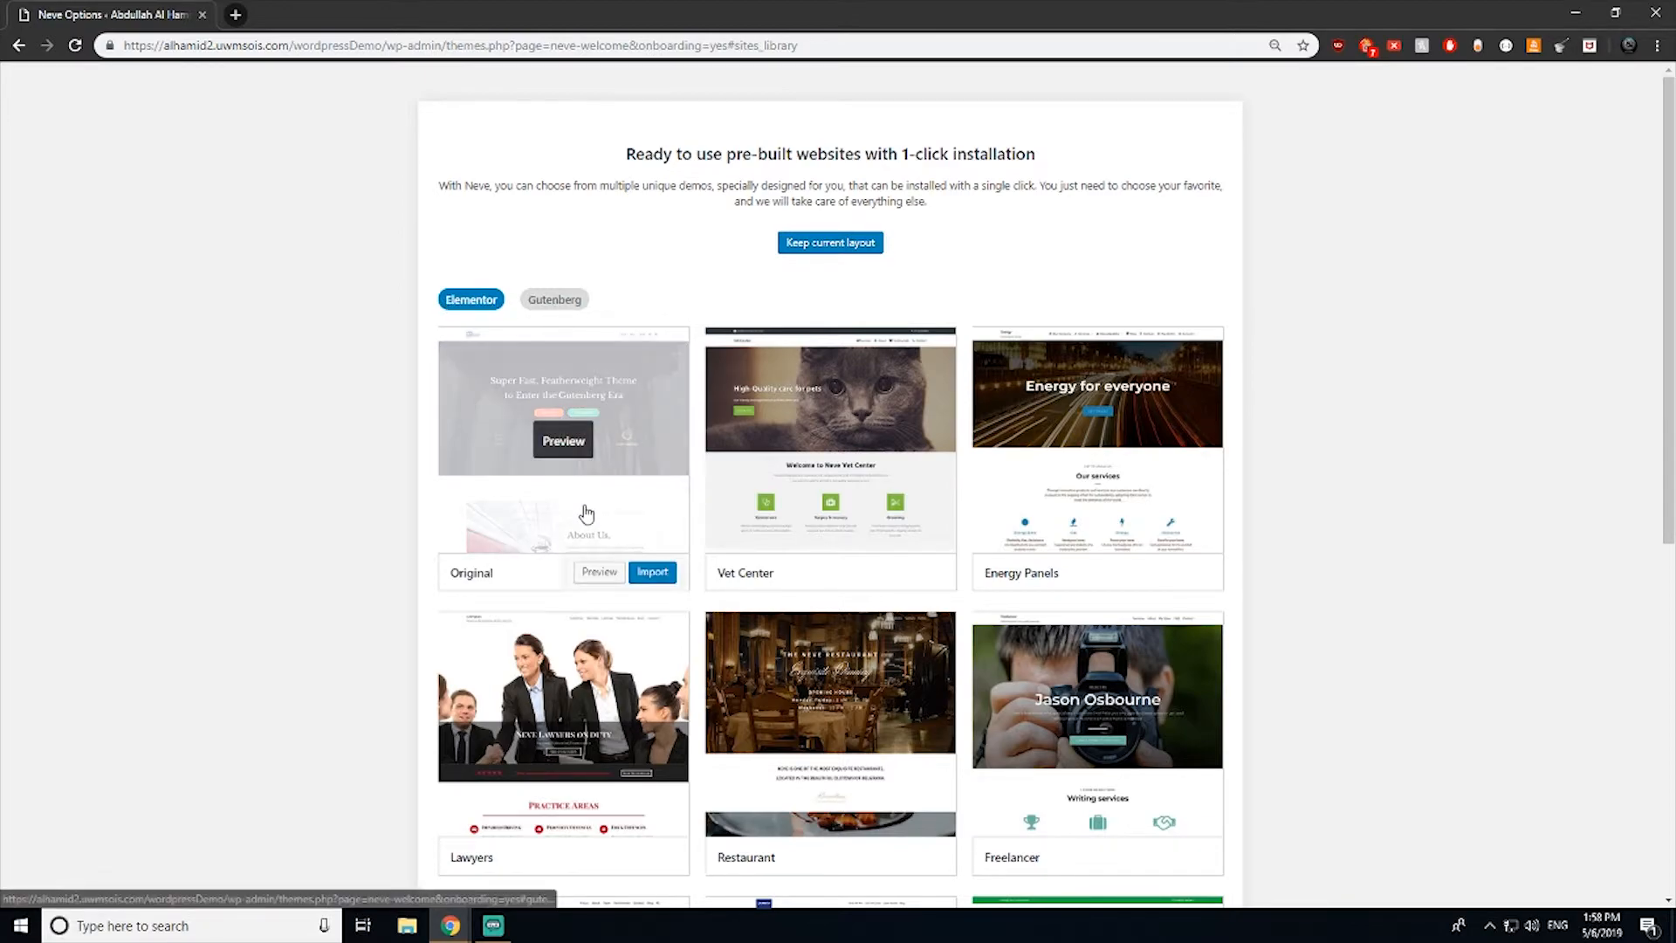
mouse_move(740, 535)
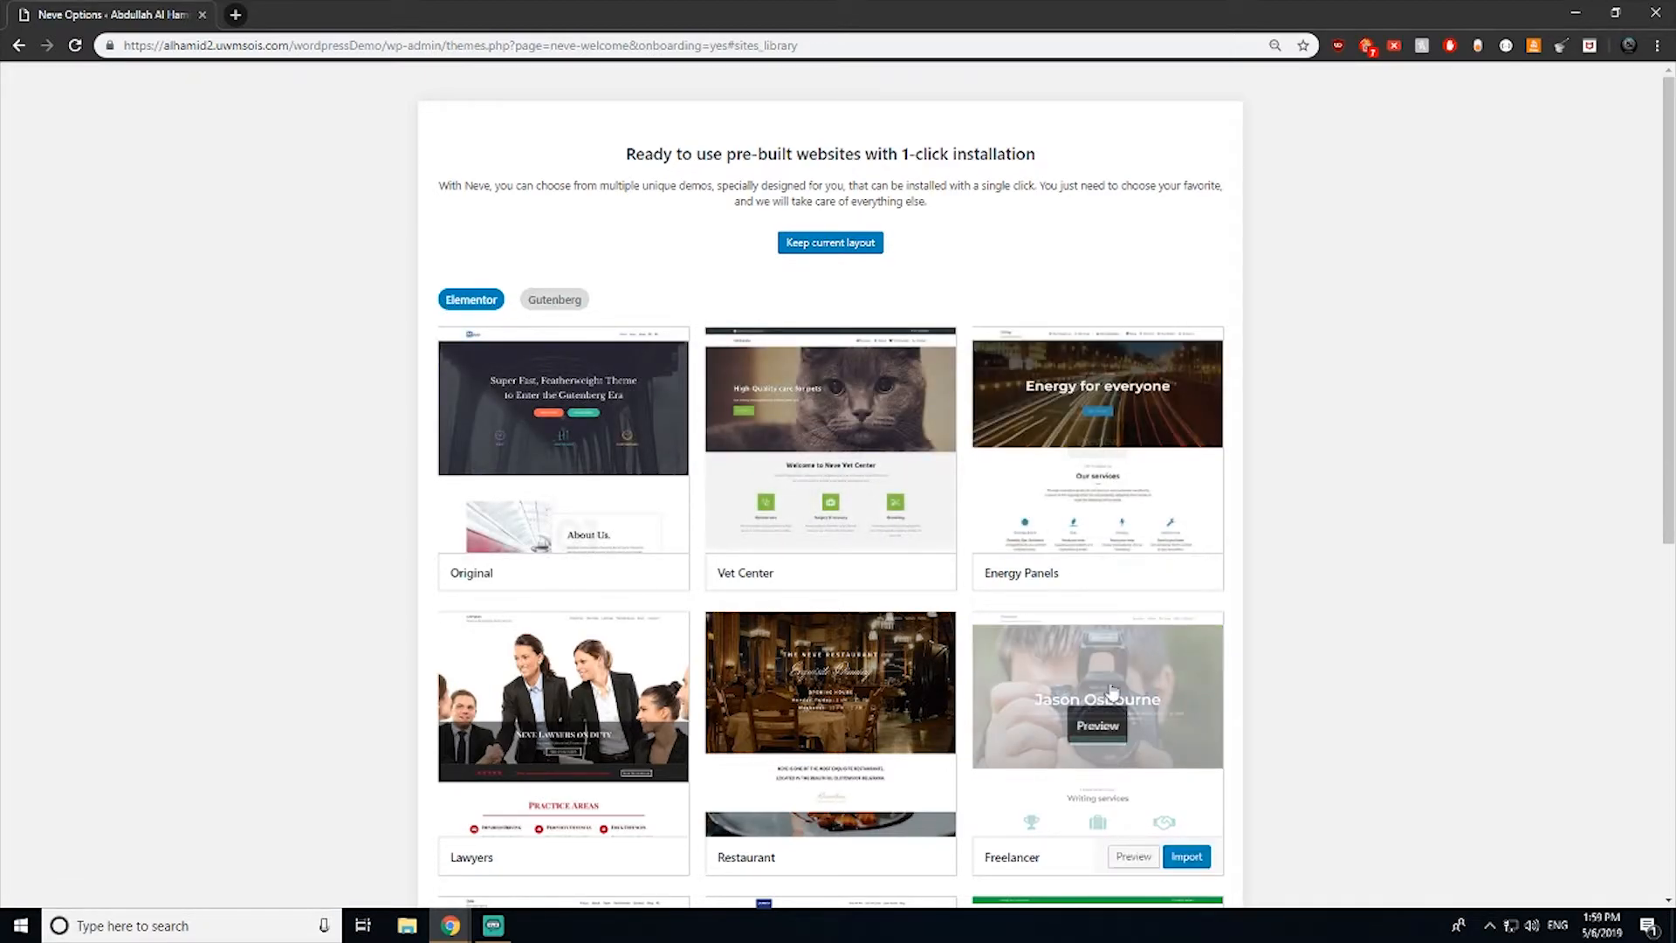
scroll(1097, 725, down, 3)
mouse_move(871, 760)
scroll(871, 759, down, 3)
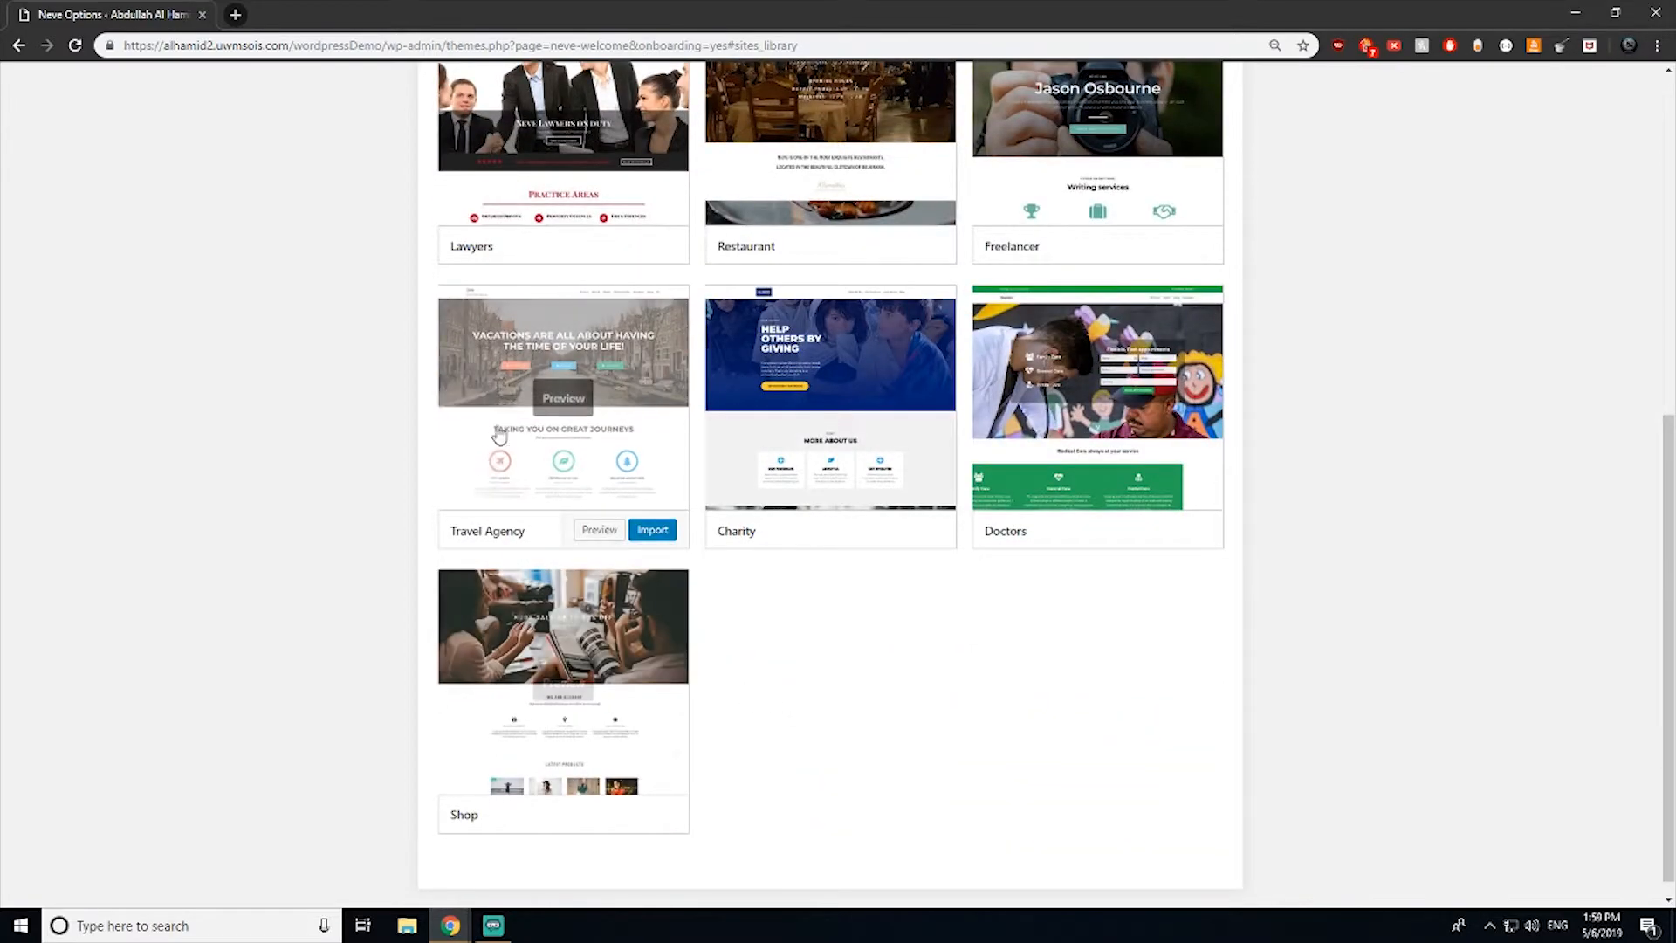
scroll(504, 398, up, 4)
scroll(504, 397, up, 1)
scroll(610, 509, down, 2)
mouse_move(550, 722)
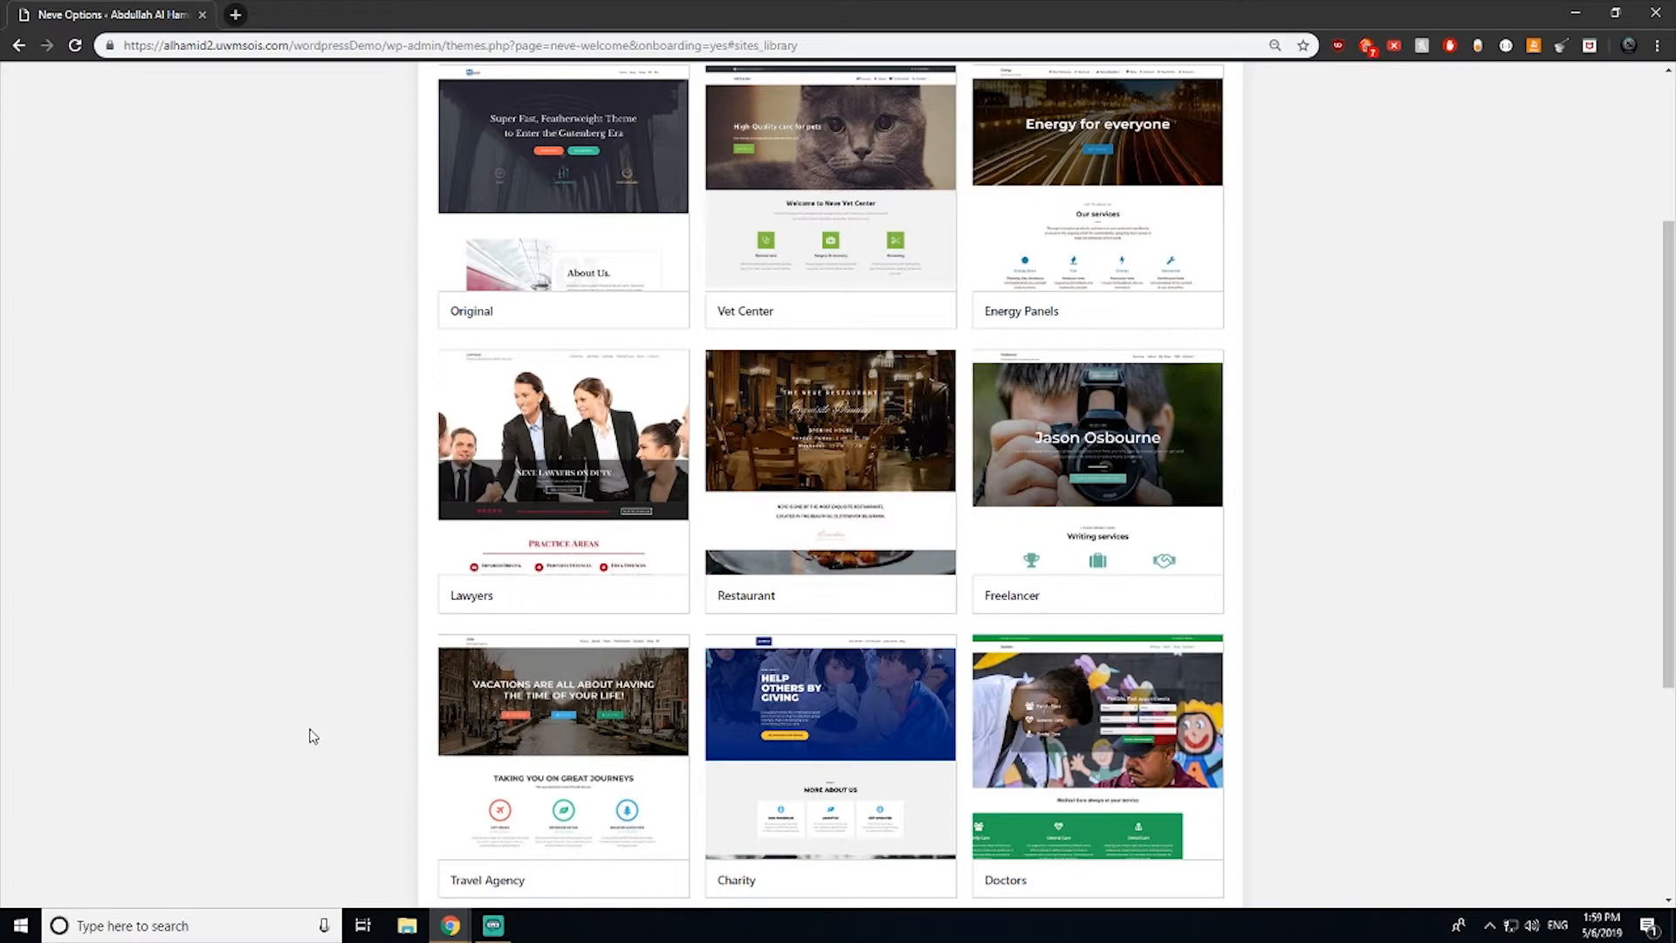
Step: Import the Original pre-built website with its content, customizer settings, widgets and Orbit Fox plugin, leaving WooCommerce off
mouse_move(629, 221)
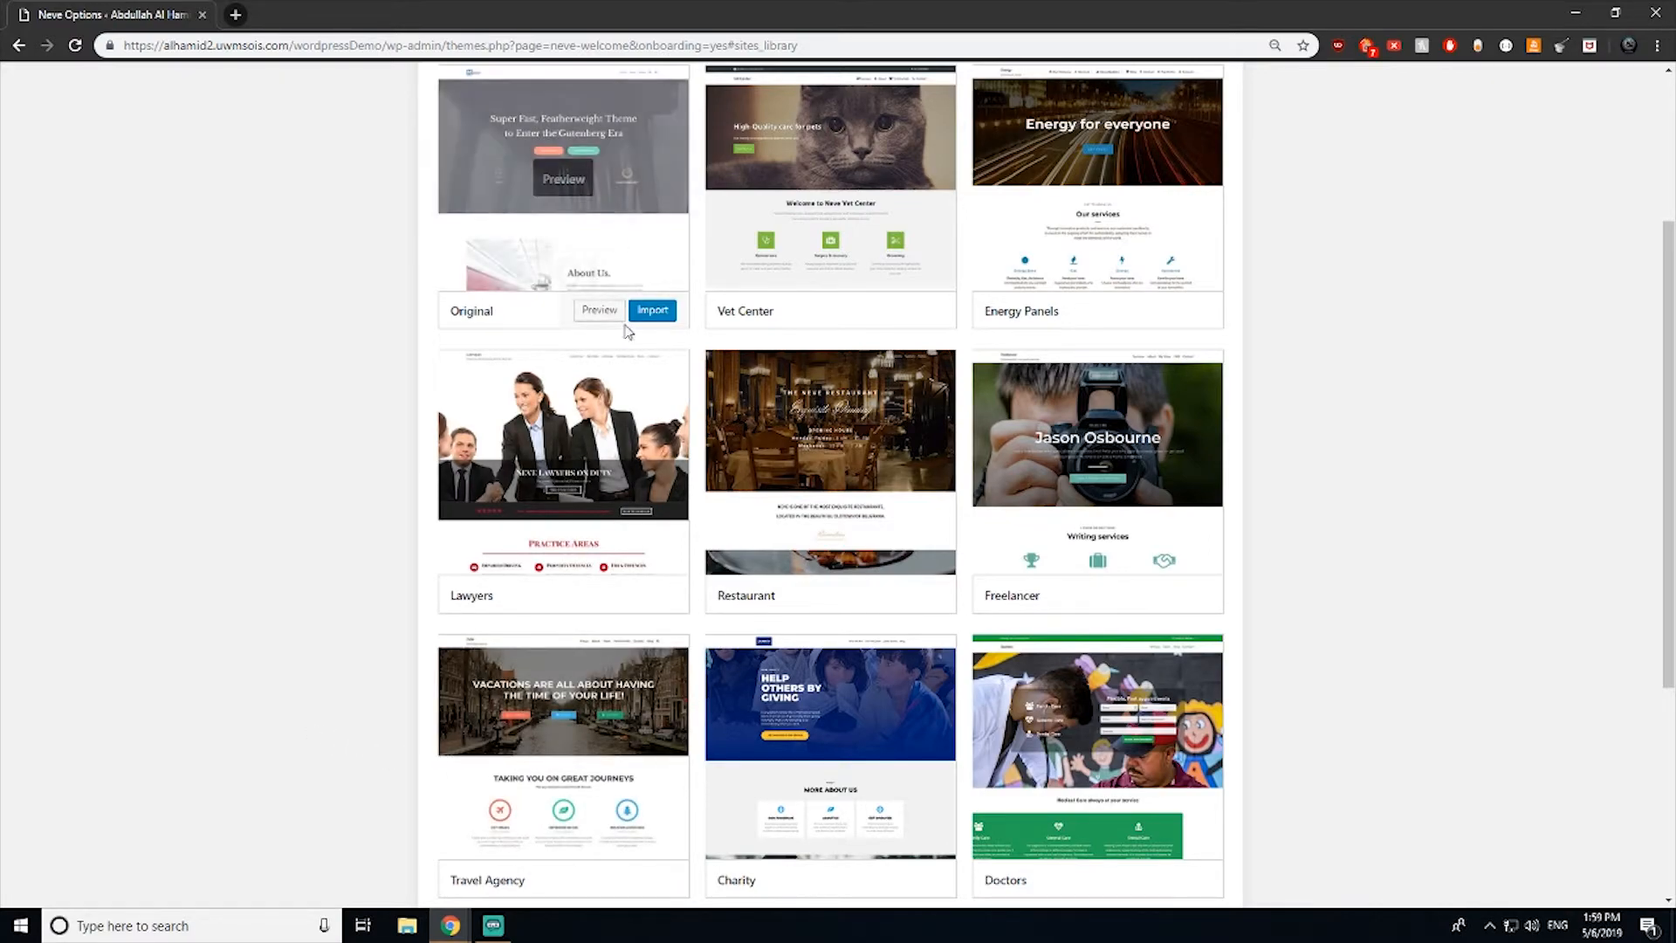
click(652, 310)
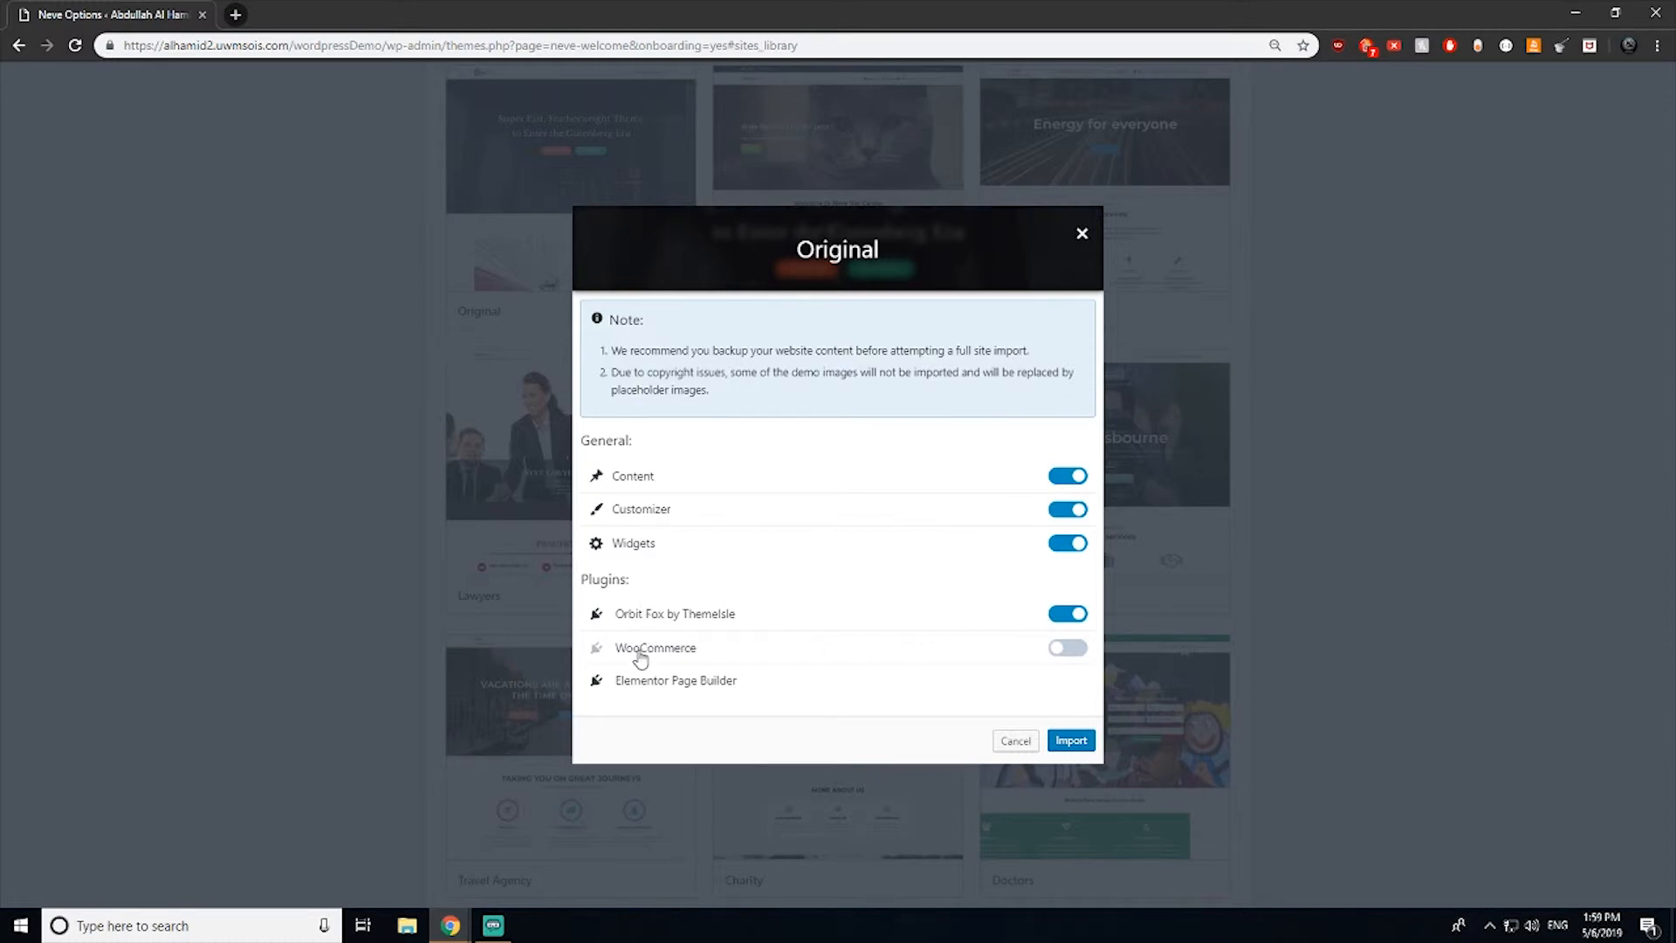
click(1061, 650)
click(1065, 651)
click(1062, 736)
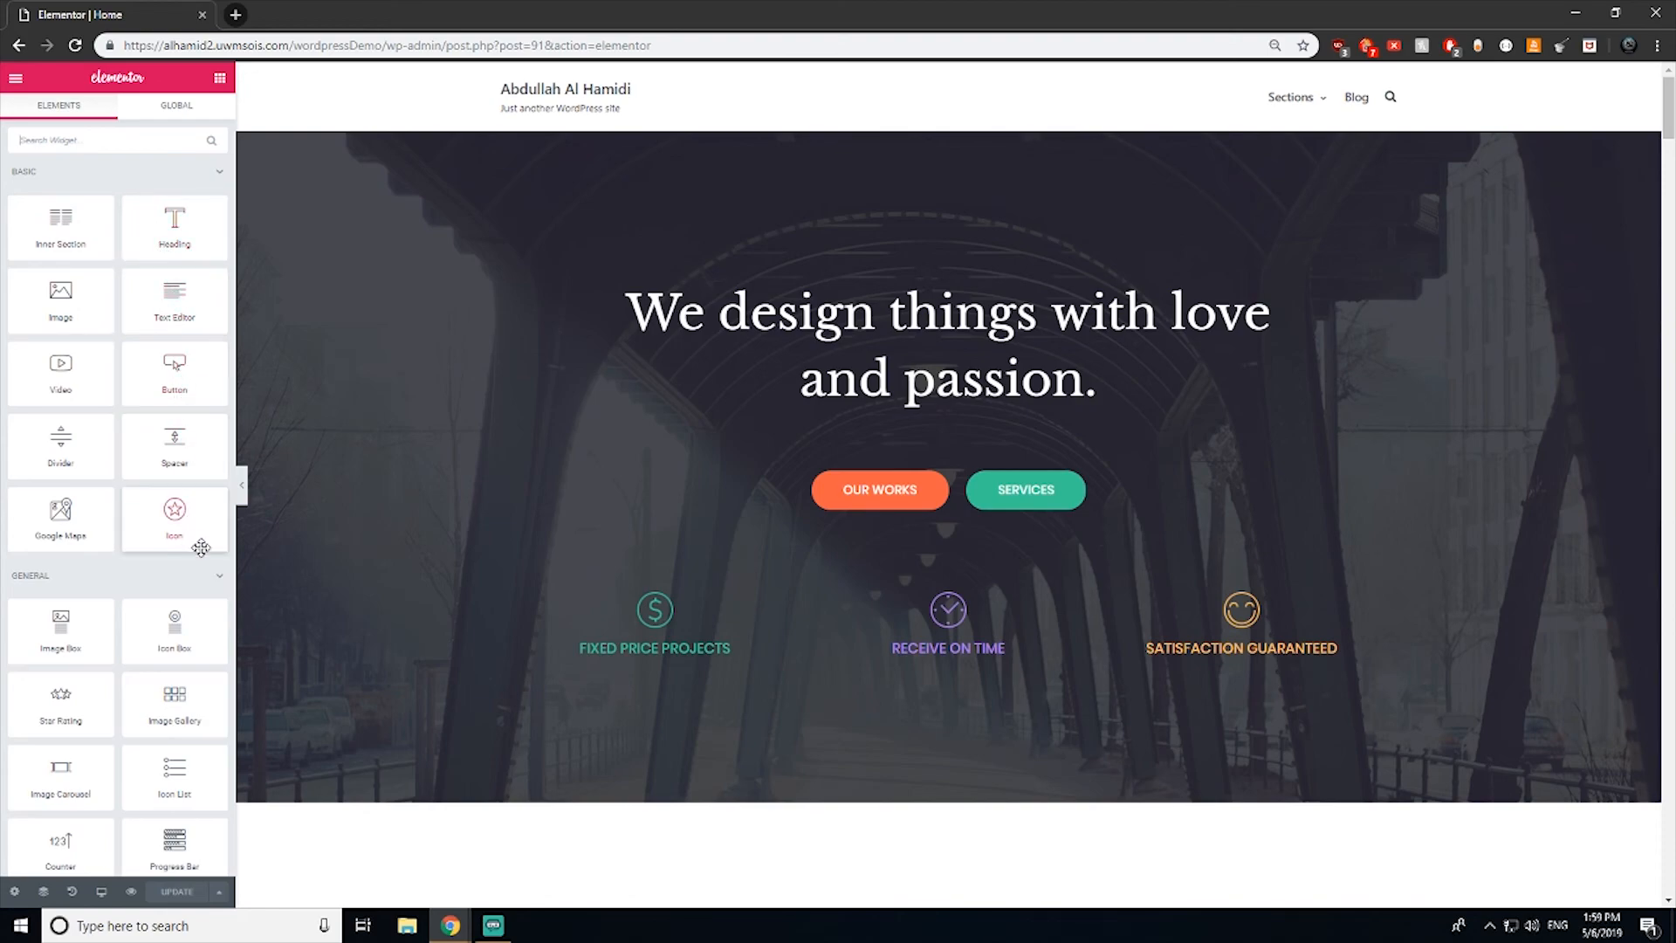
Step: Look over the Elementor widgets available for editing the imported Home page, including the Orbit Fox addons
scroll(200, 543, down, 10)
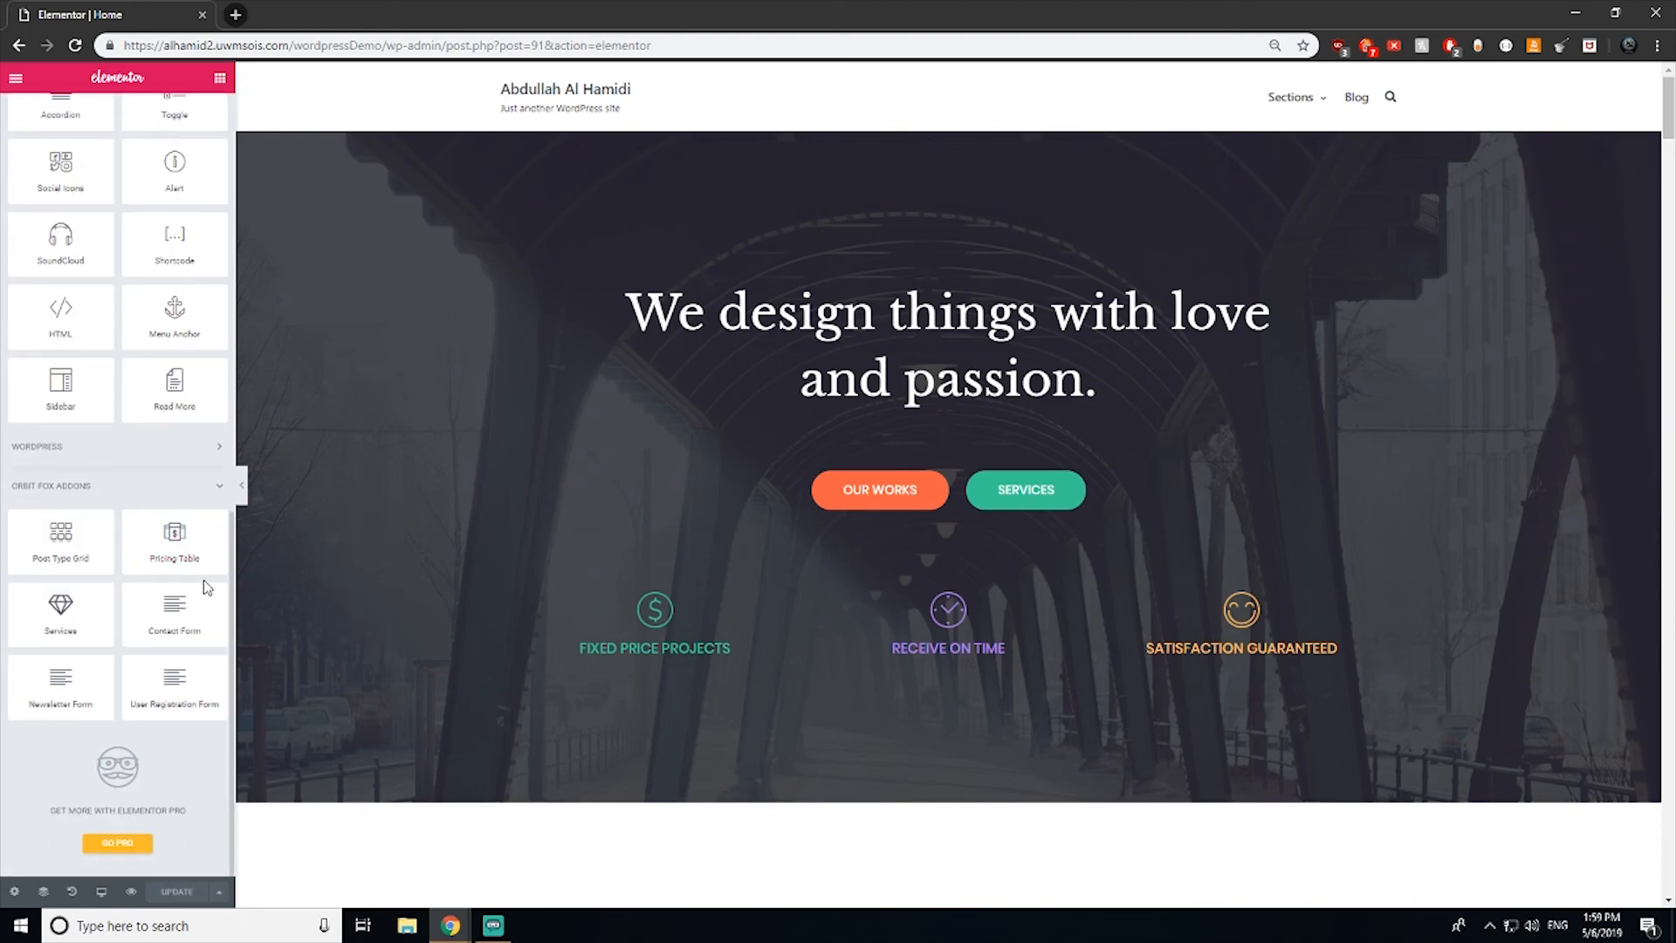
scroll(52, 559, up, 10)
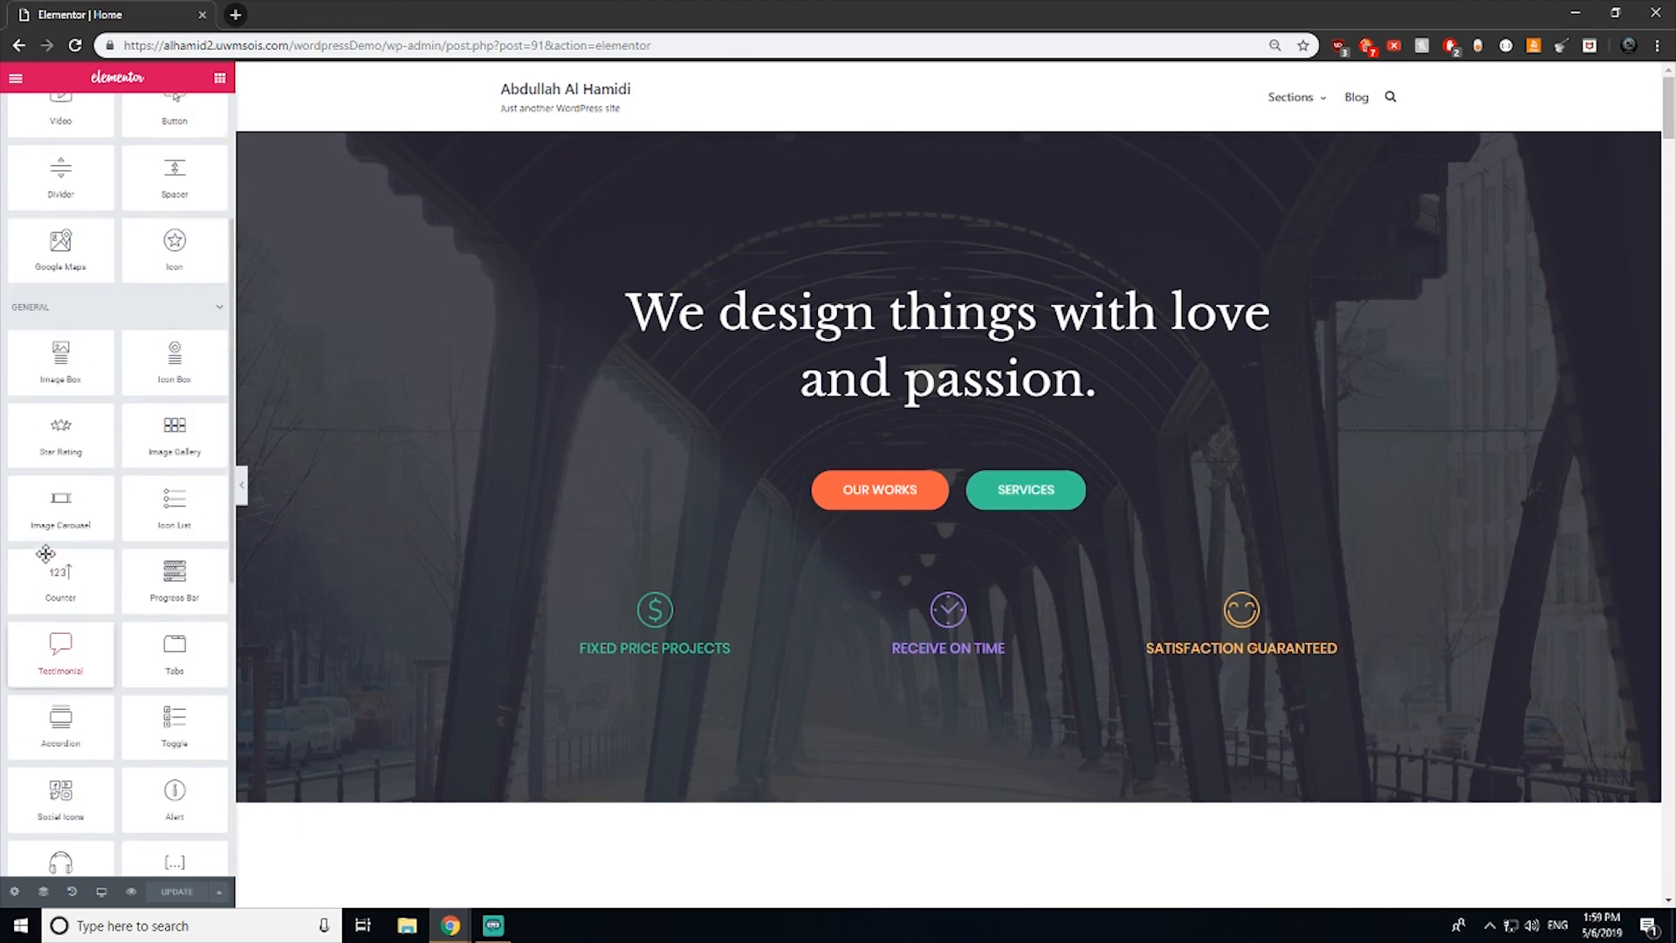